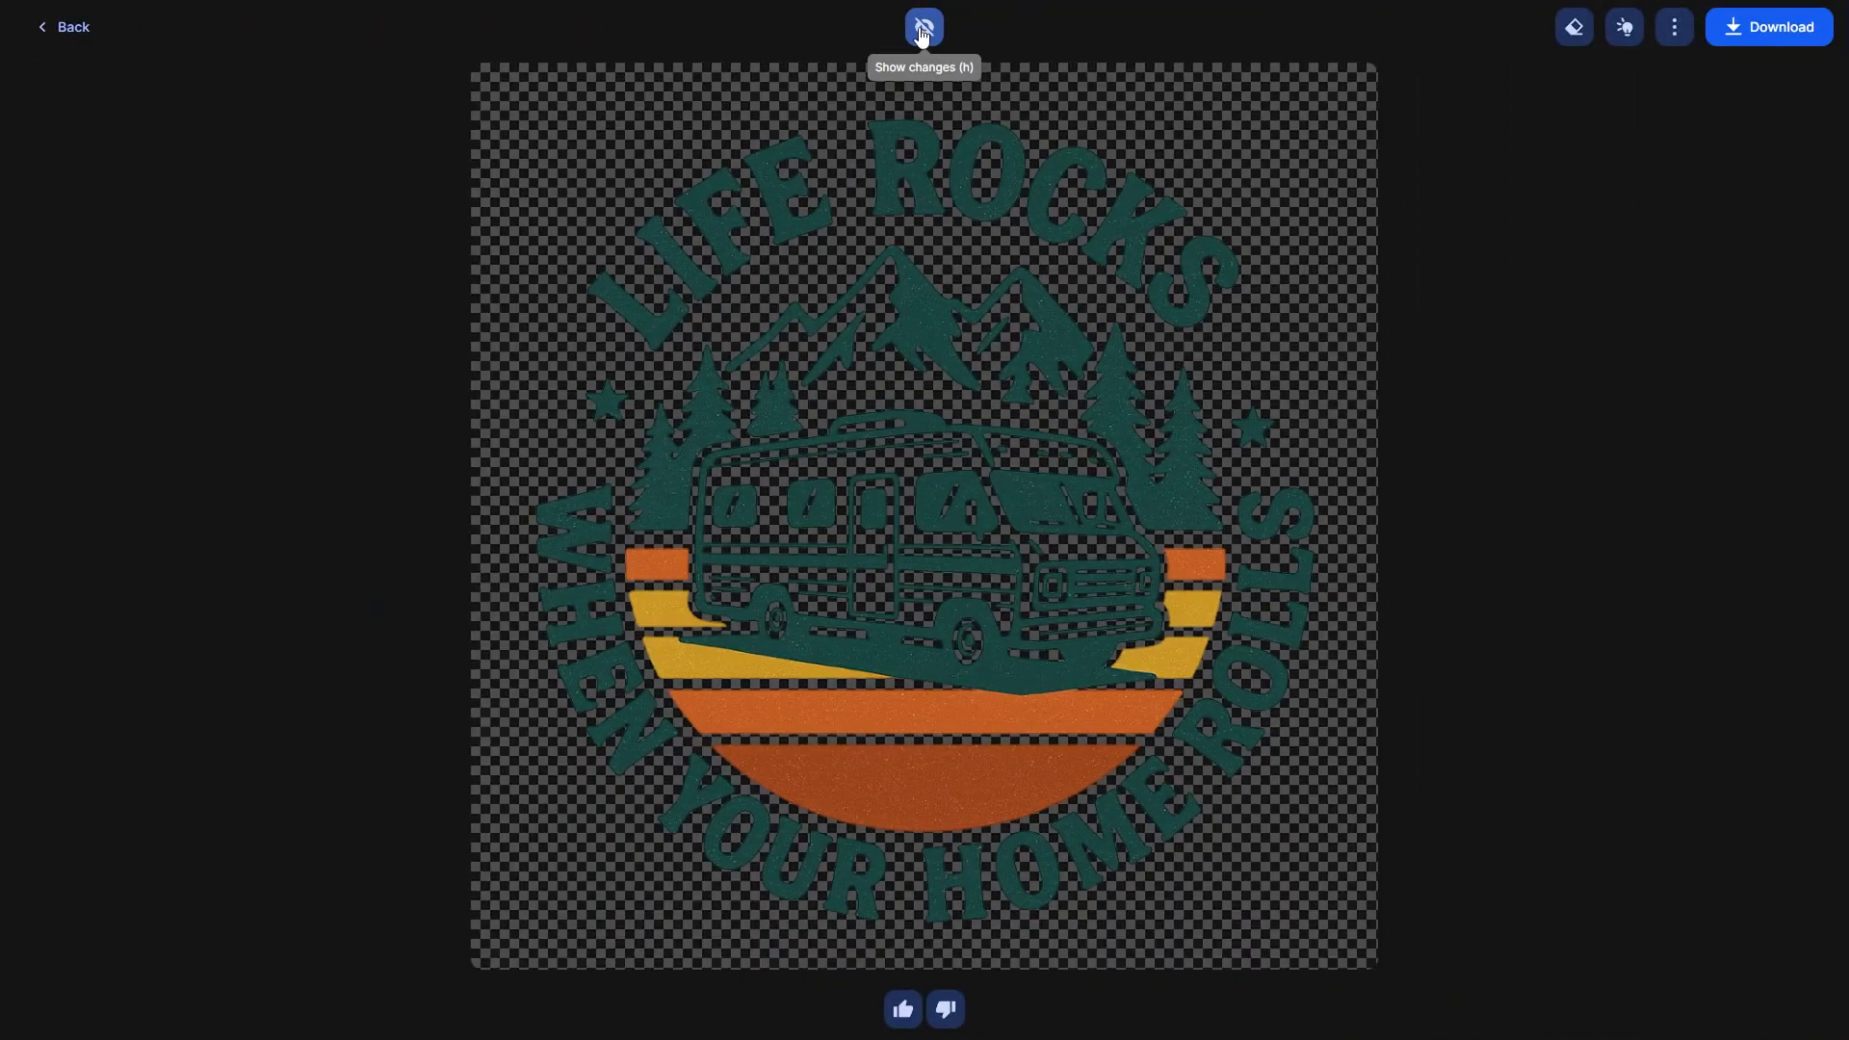
pyautogui.click(922, 32)
pyautogui.click(922, 32)
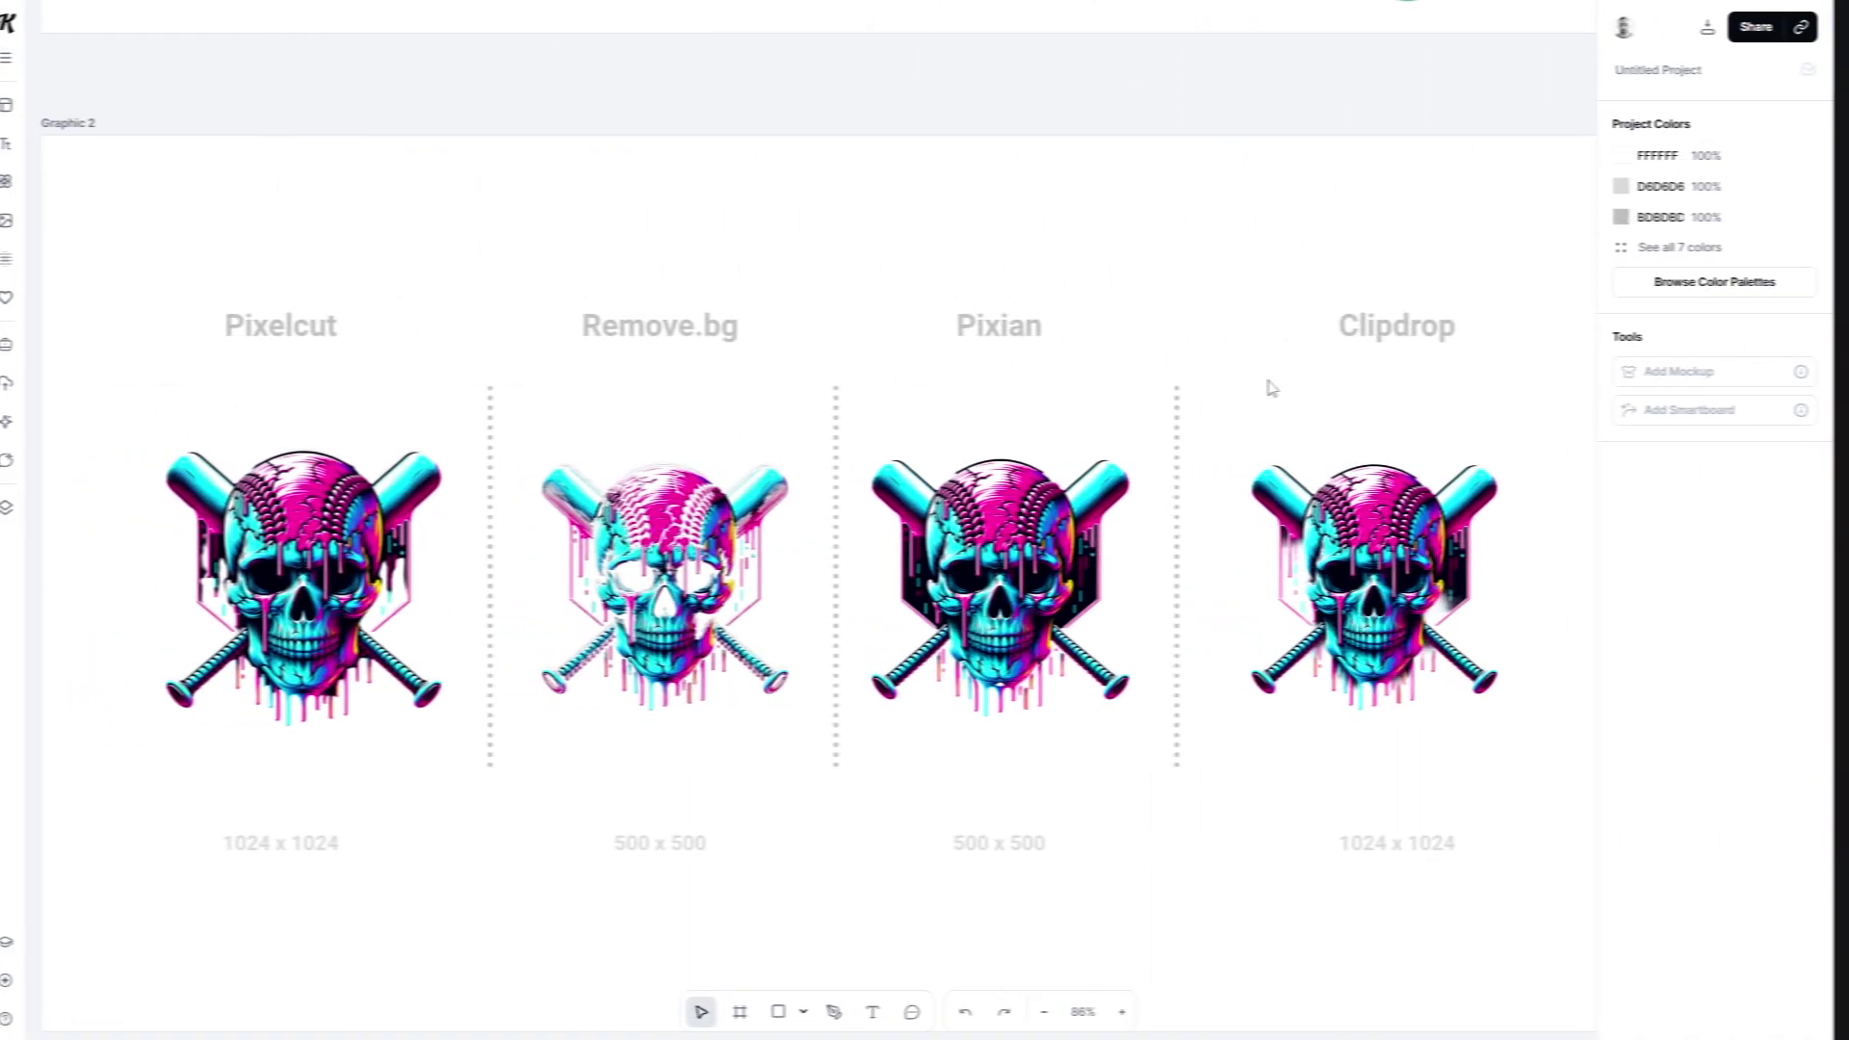
pyautogui.moveTo(570, 252); pyautogui.dragTo(1172, 799)
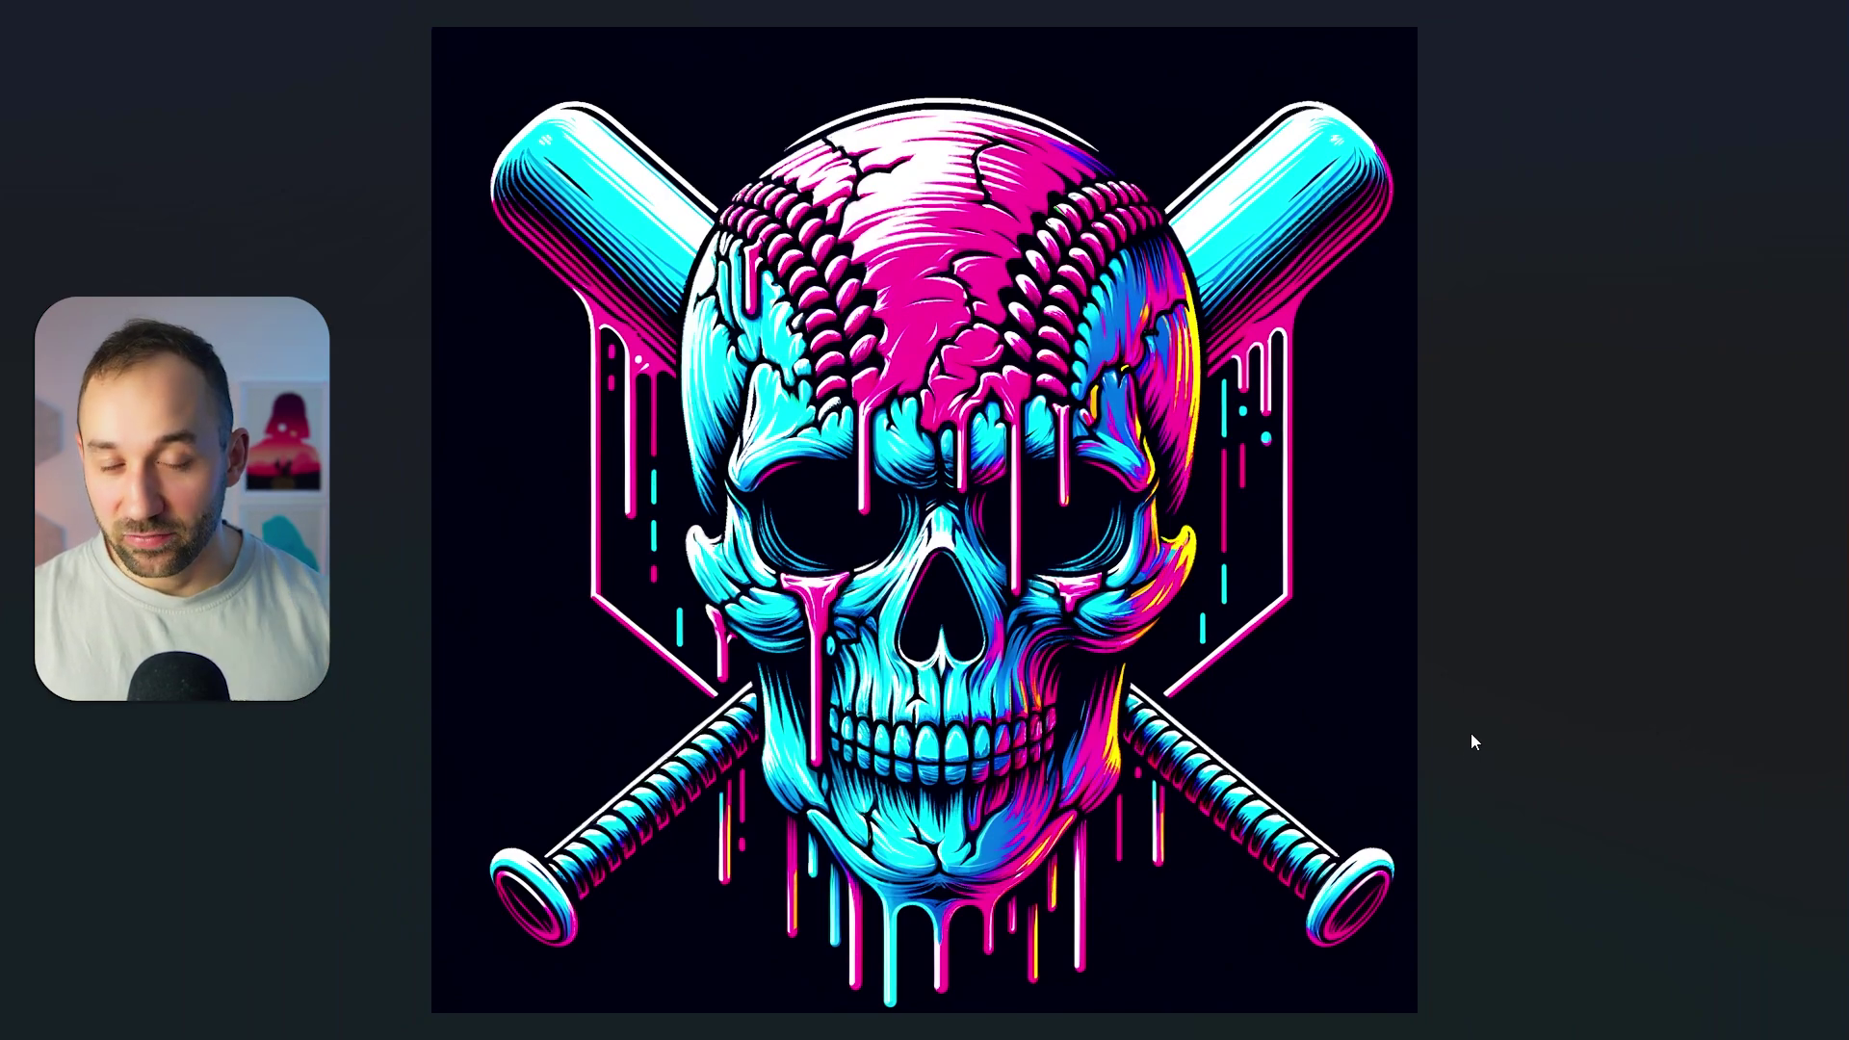
pyautogui.scroll(5, 995, 879)
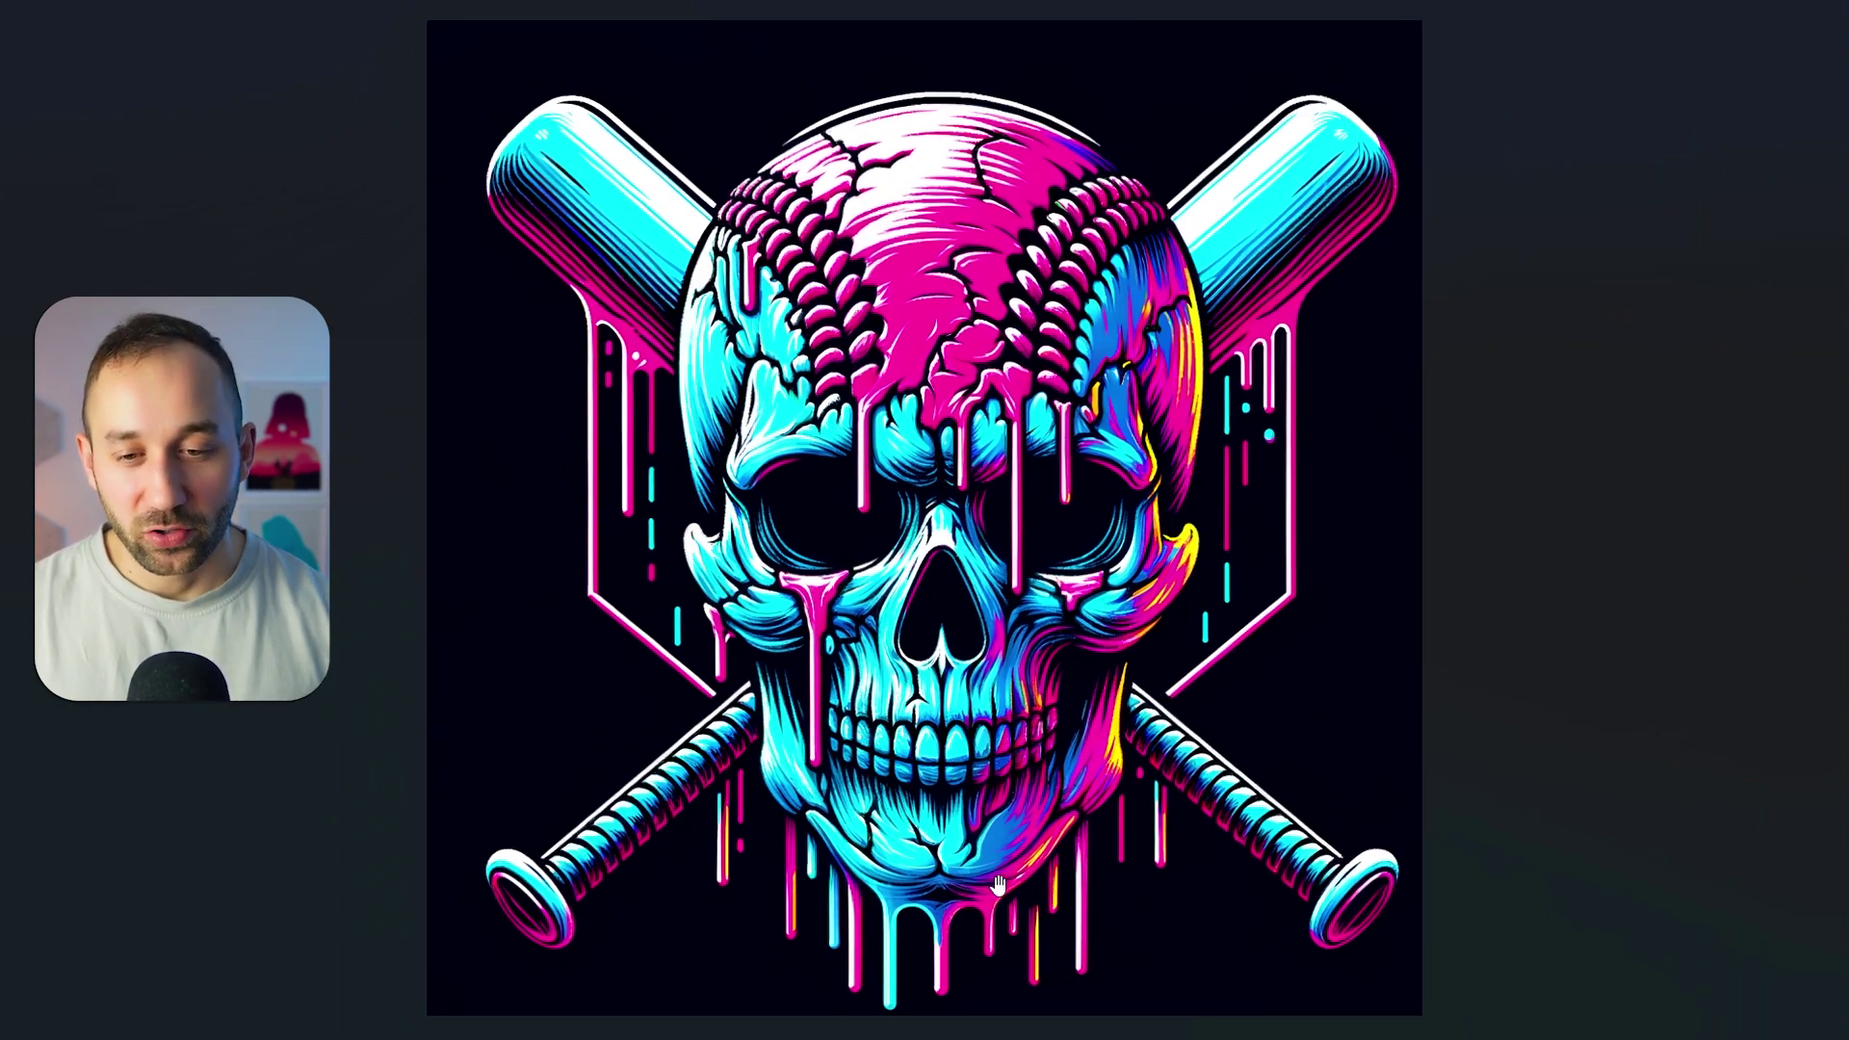
pyautogui.moveTo(679, 643); pyautogui.dragTo(924, 890)
pyautogui.moveTo(1176, 210); pyautogui.dragTo(1196, 812)
pyautogui.click(1194, 812)
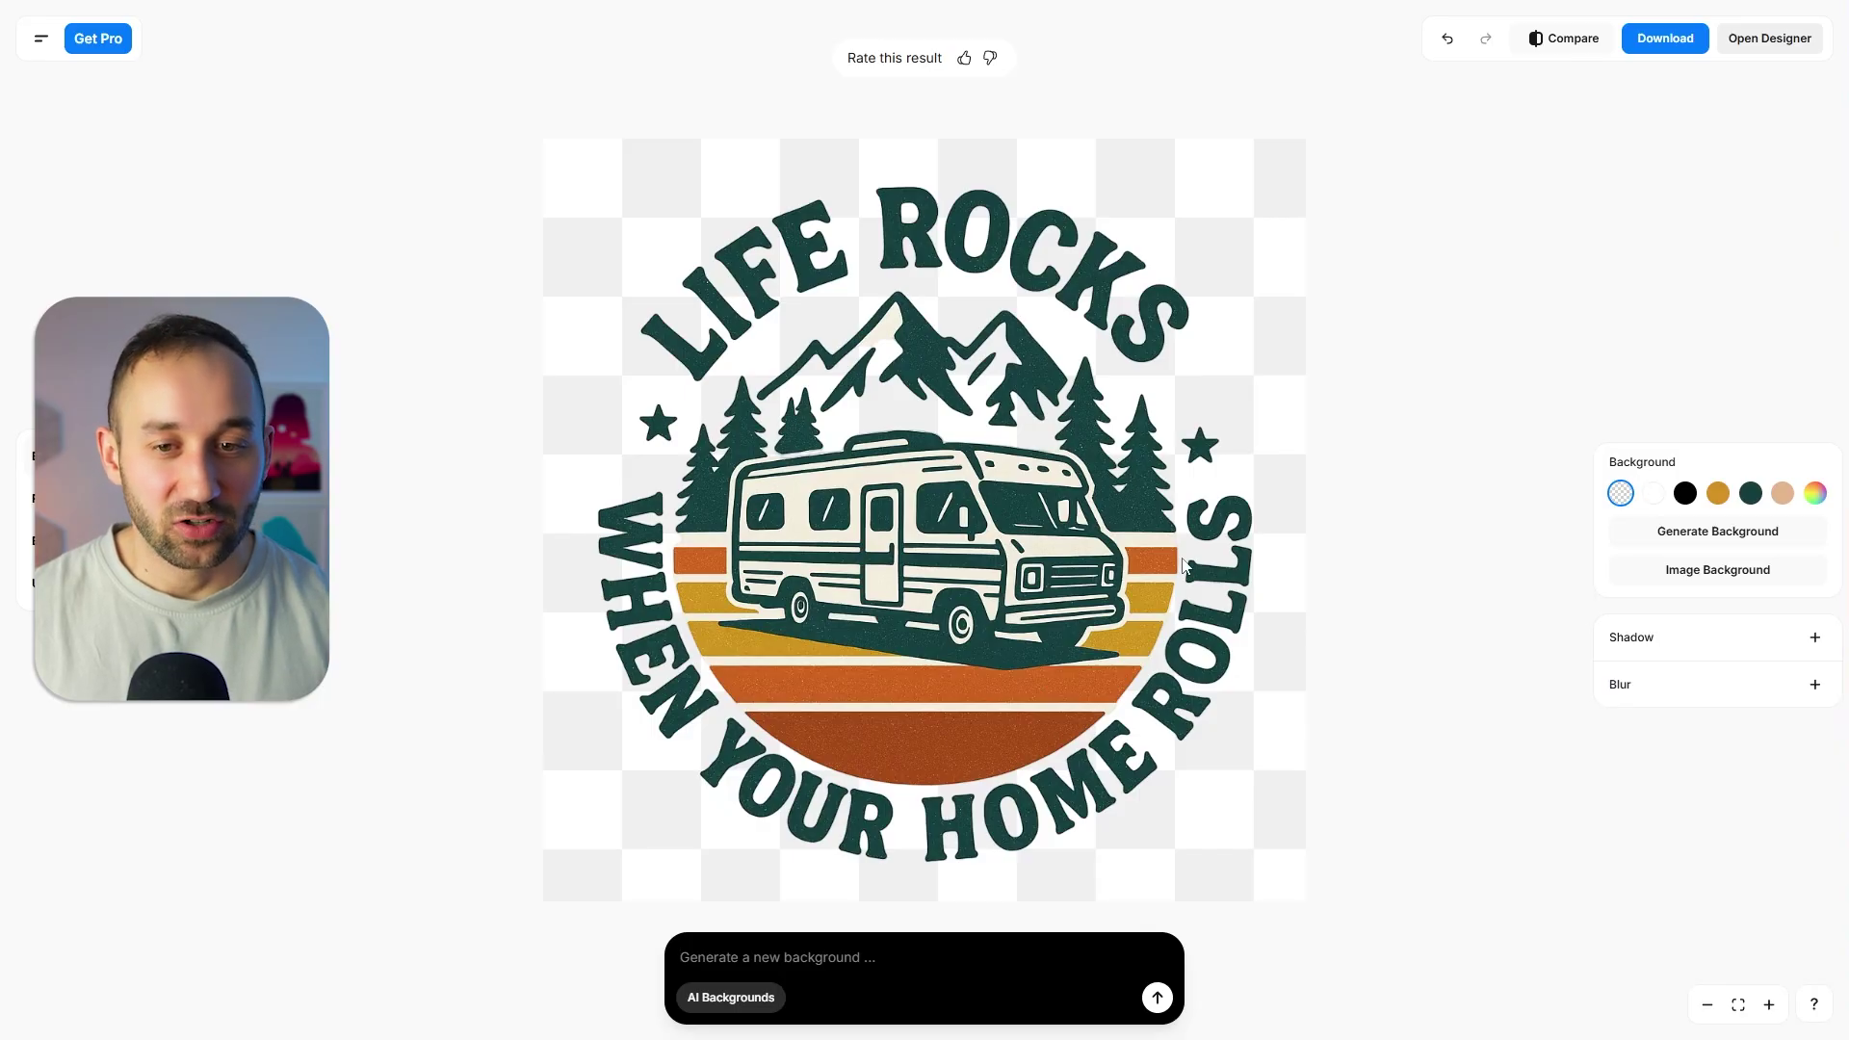
# Preview the camper design on white, black, ochre and dark green backgrounds, and restore the transparent background.
pyautogui.moveTo(1081, 582)
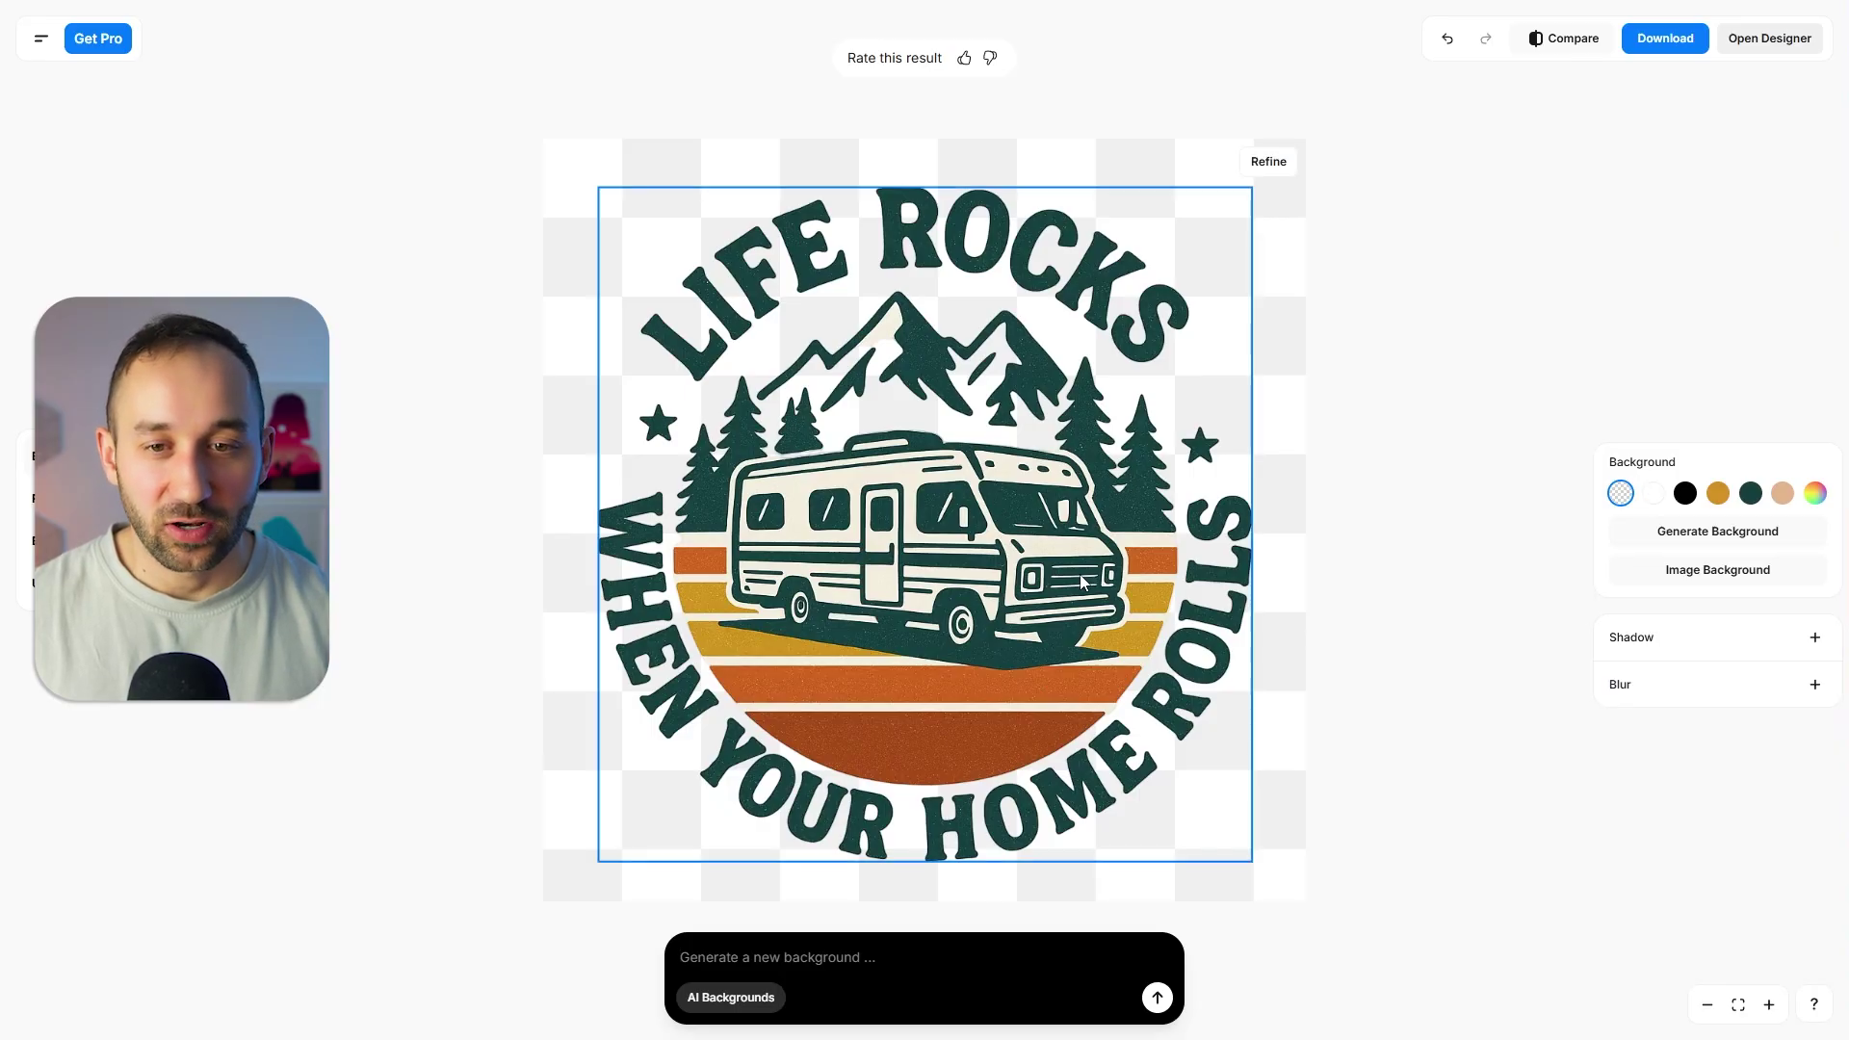
pyautogui.click(1656, 494)
pyautogui.click(1685, 495)
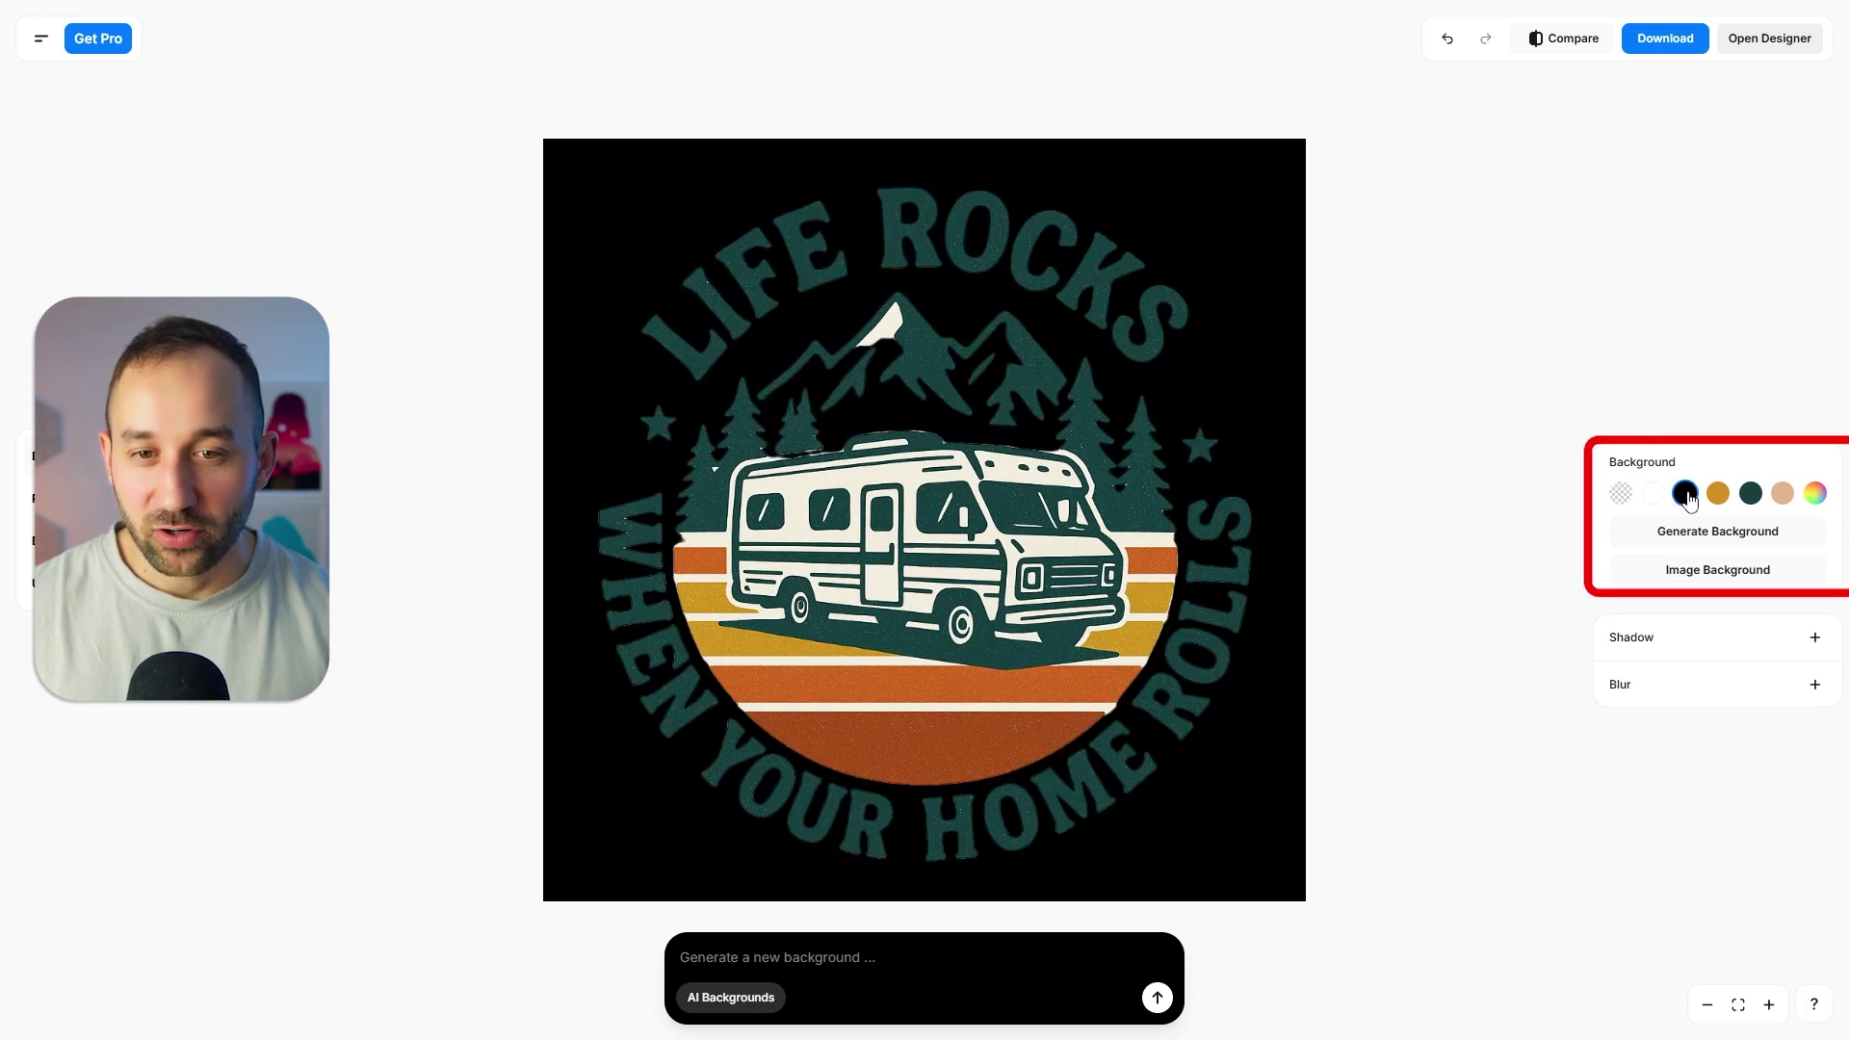
pyautogui.click(1720, 496)
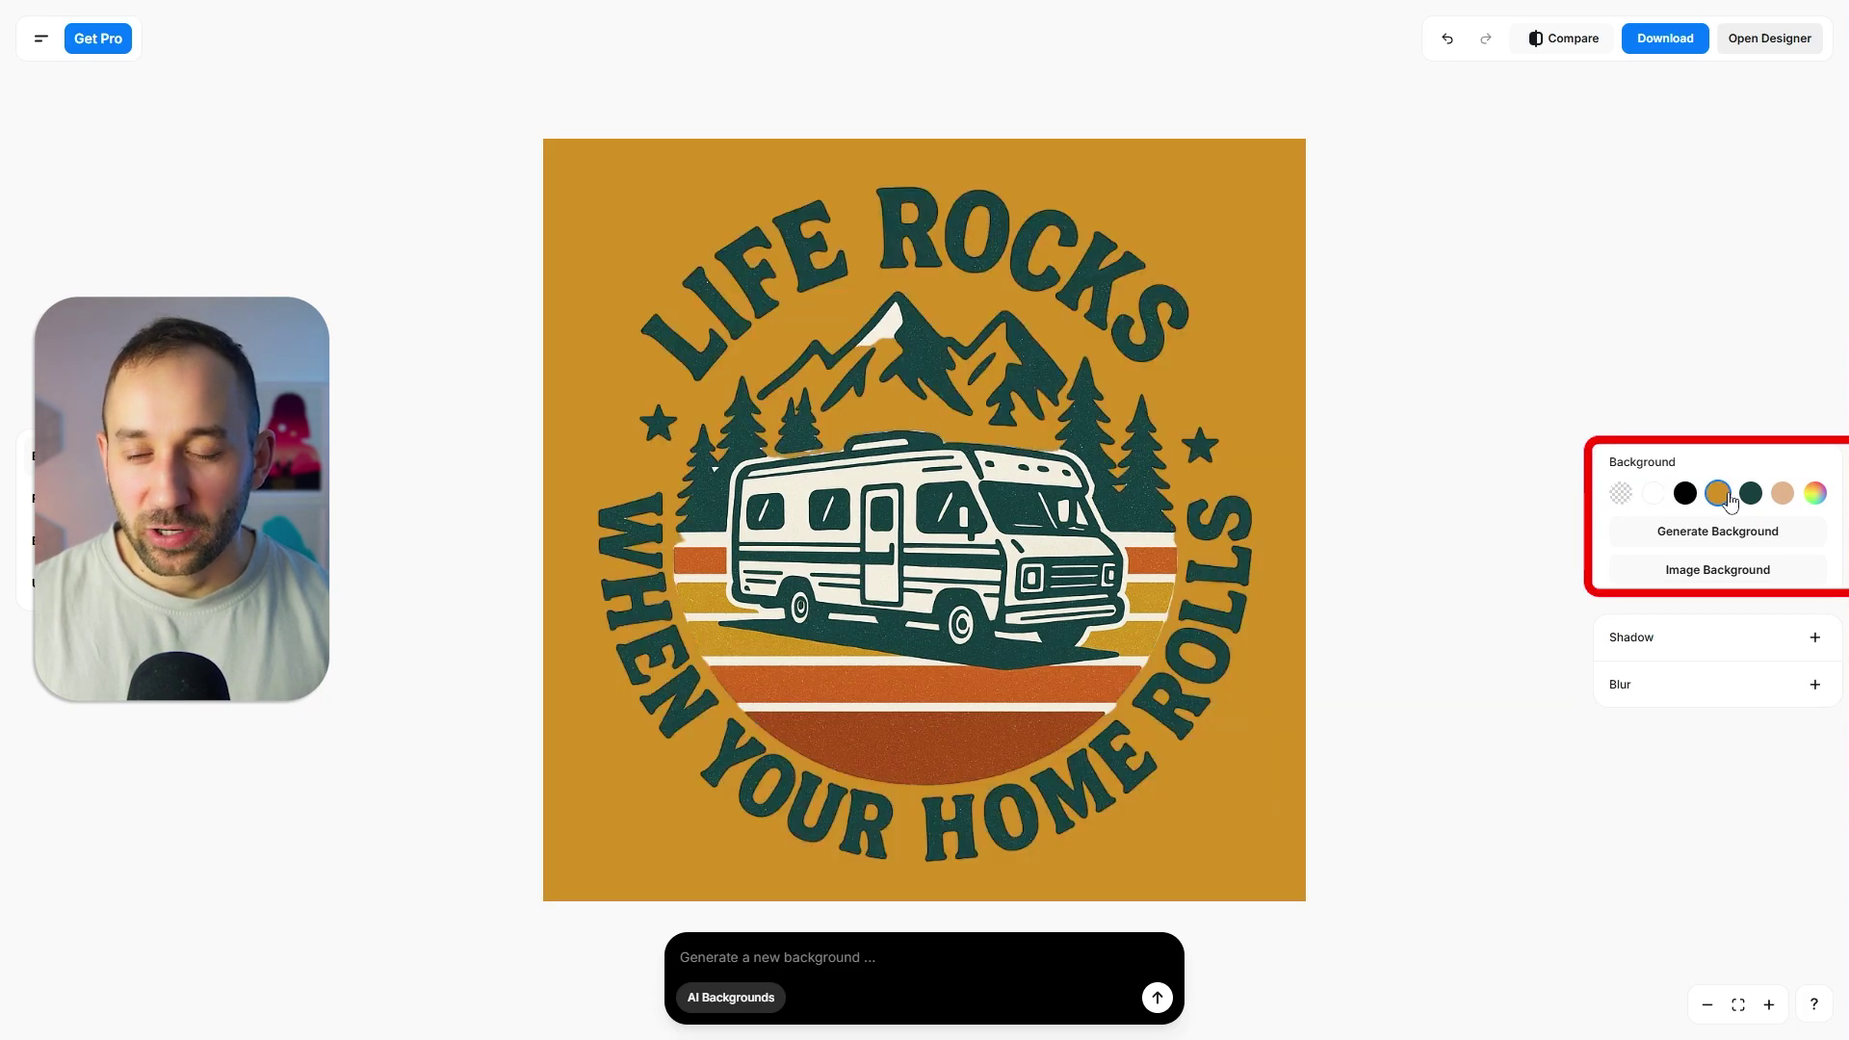
pyautogui.click(1751, 495)
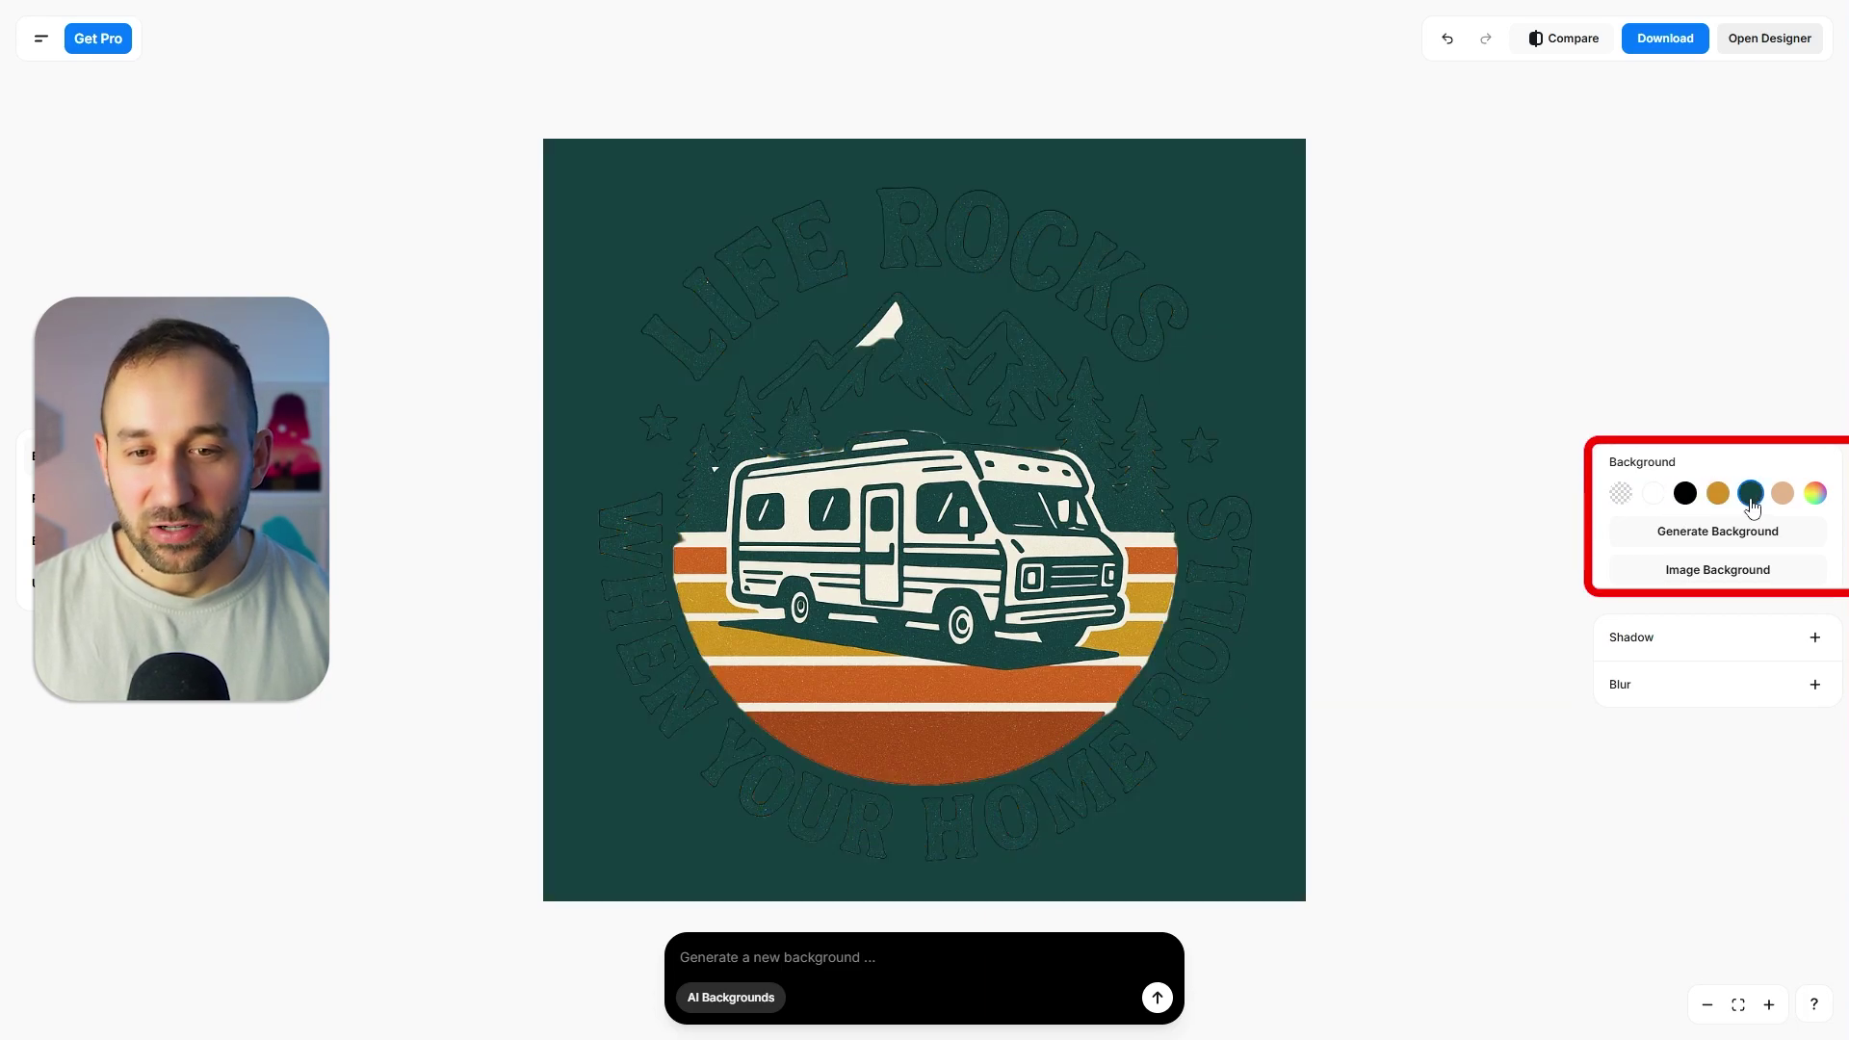
pyautogui.click(1685, 494)
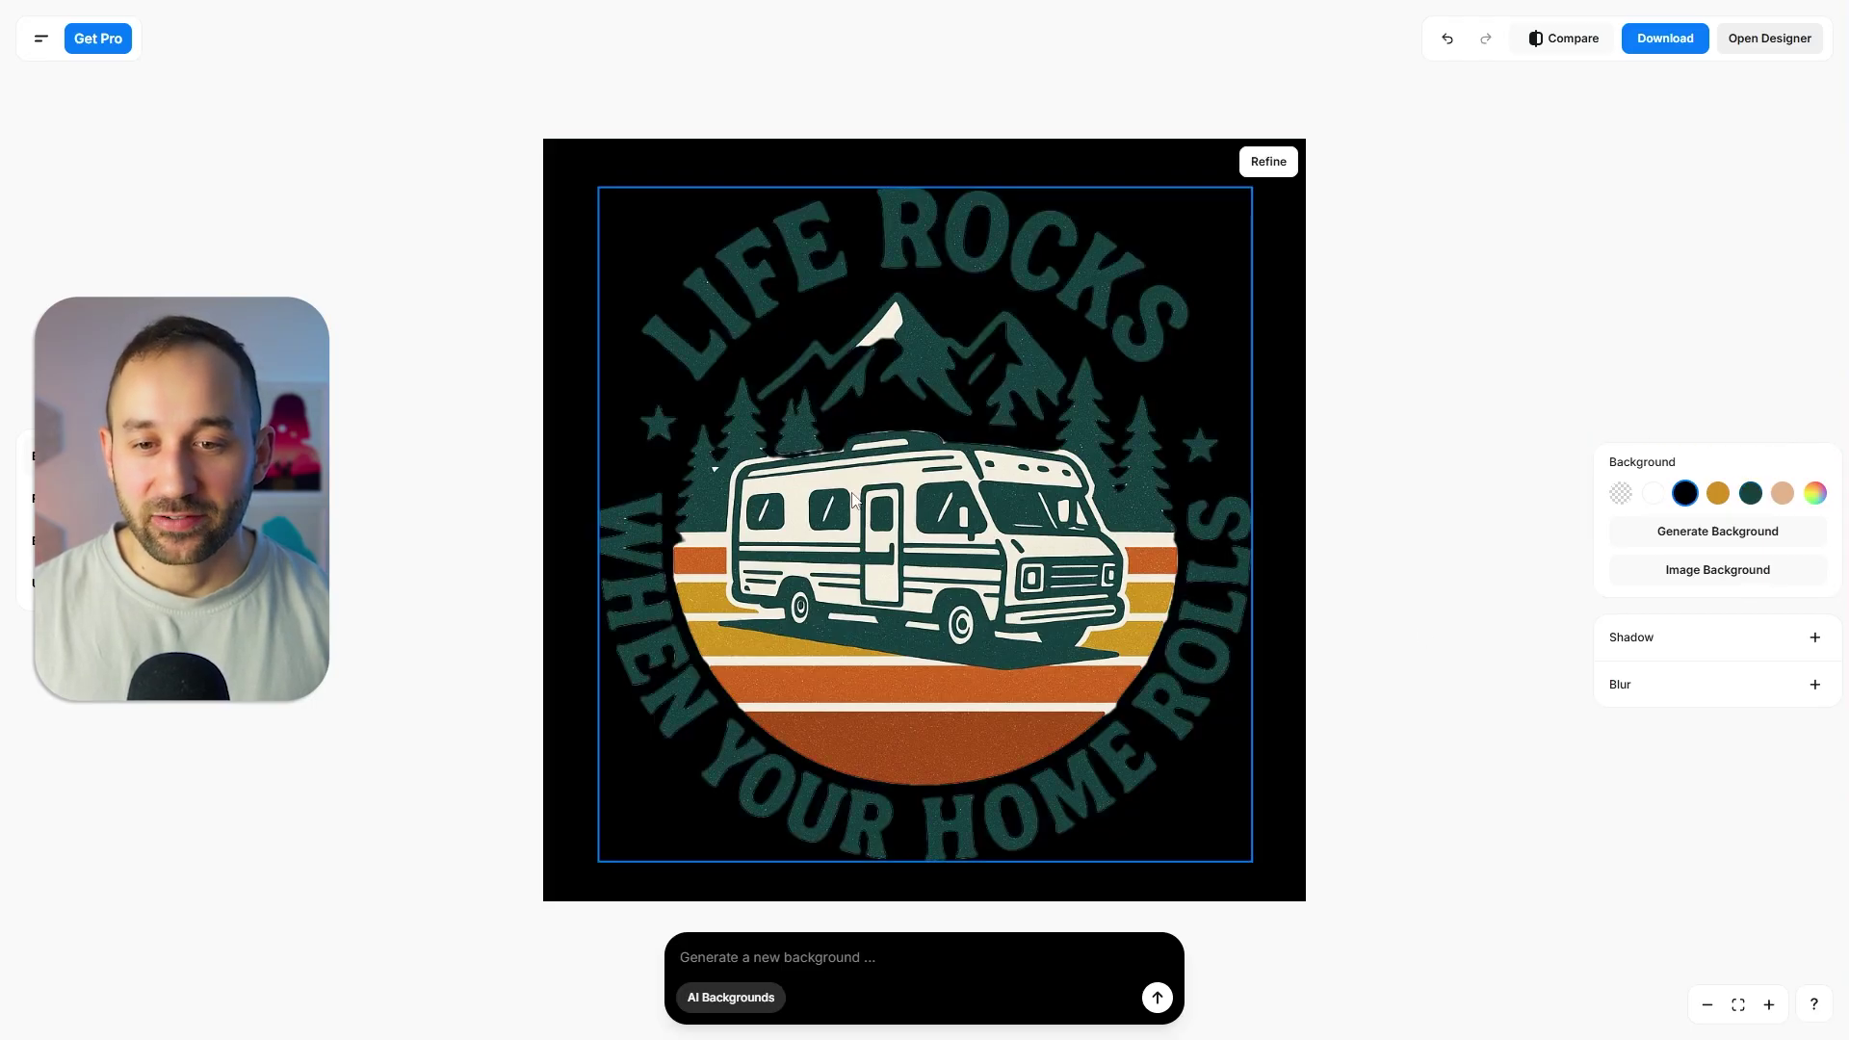
pyautogui.click(1654, 495)
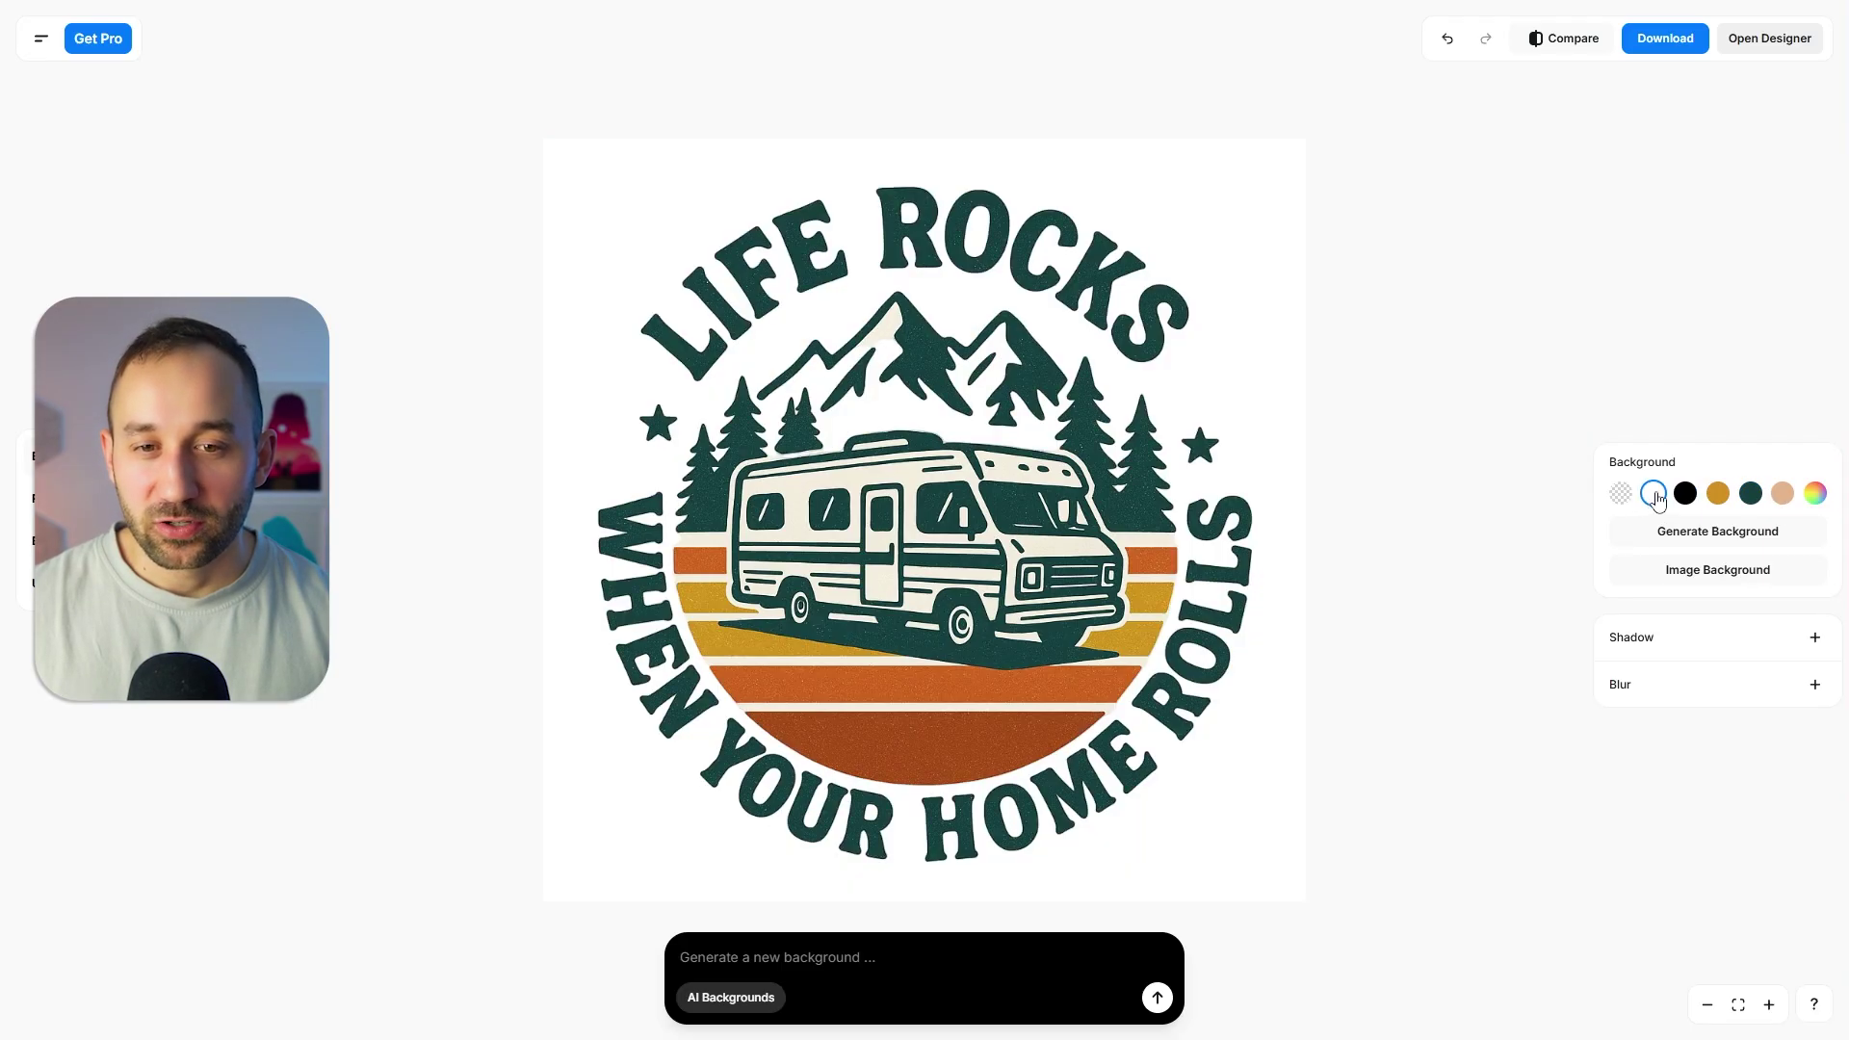
pyautogui.click(1686, 494)
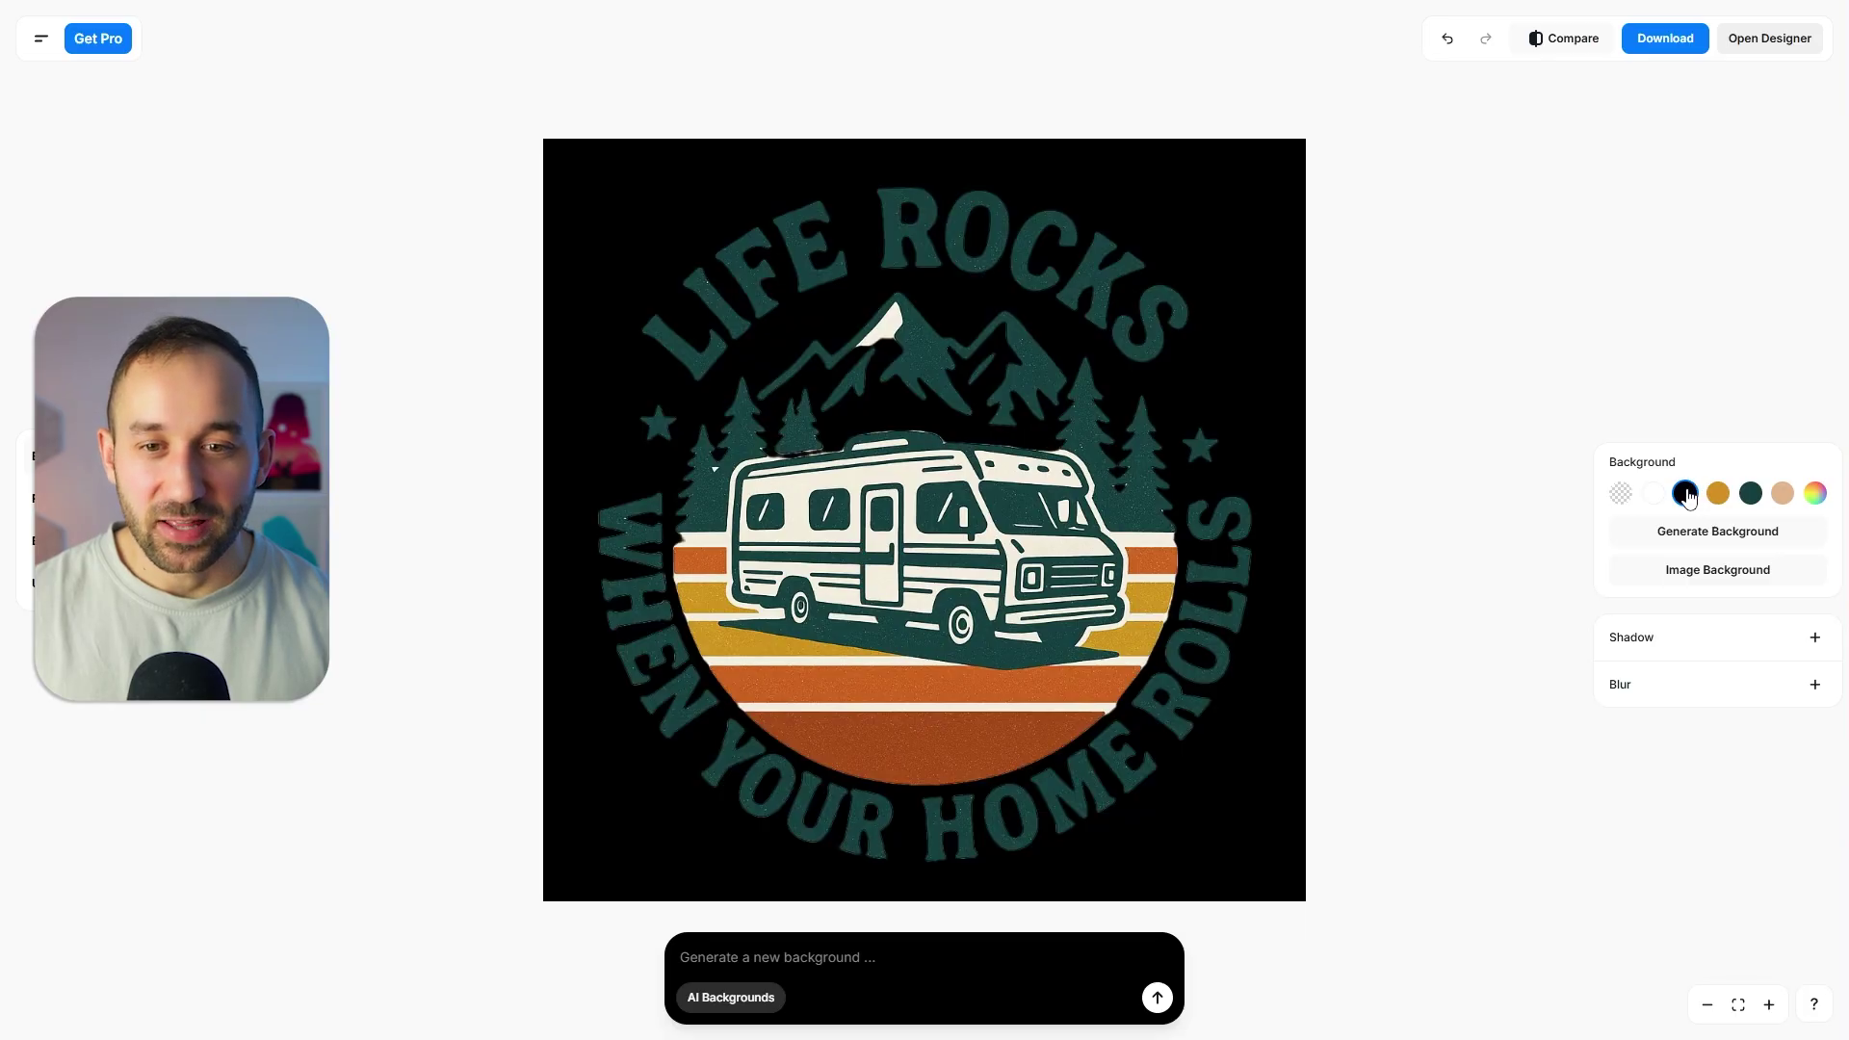
pyautogui.click(1623, 494)
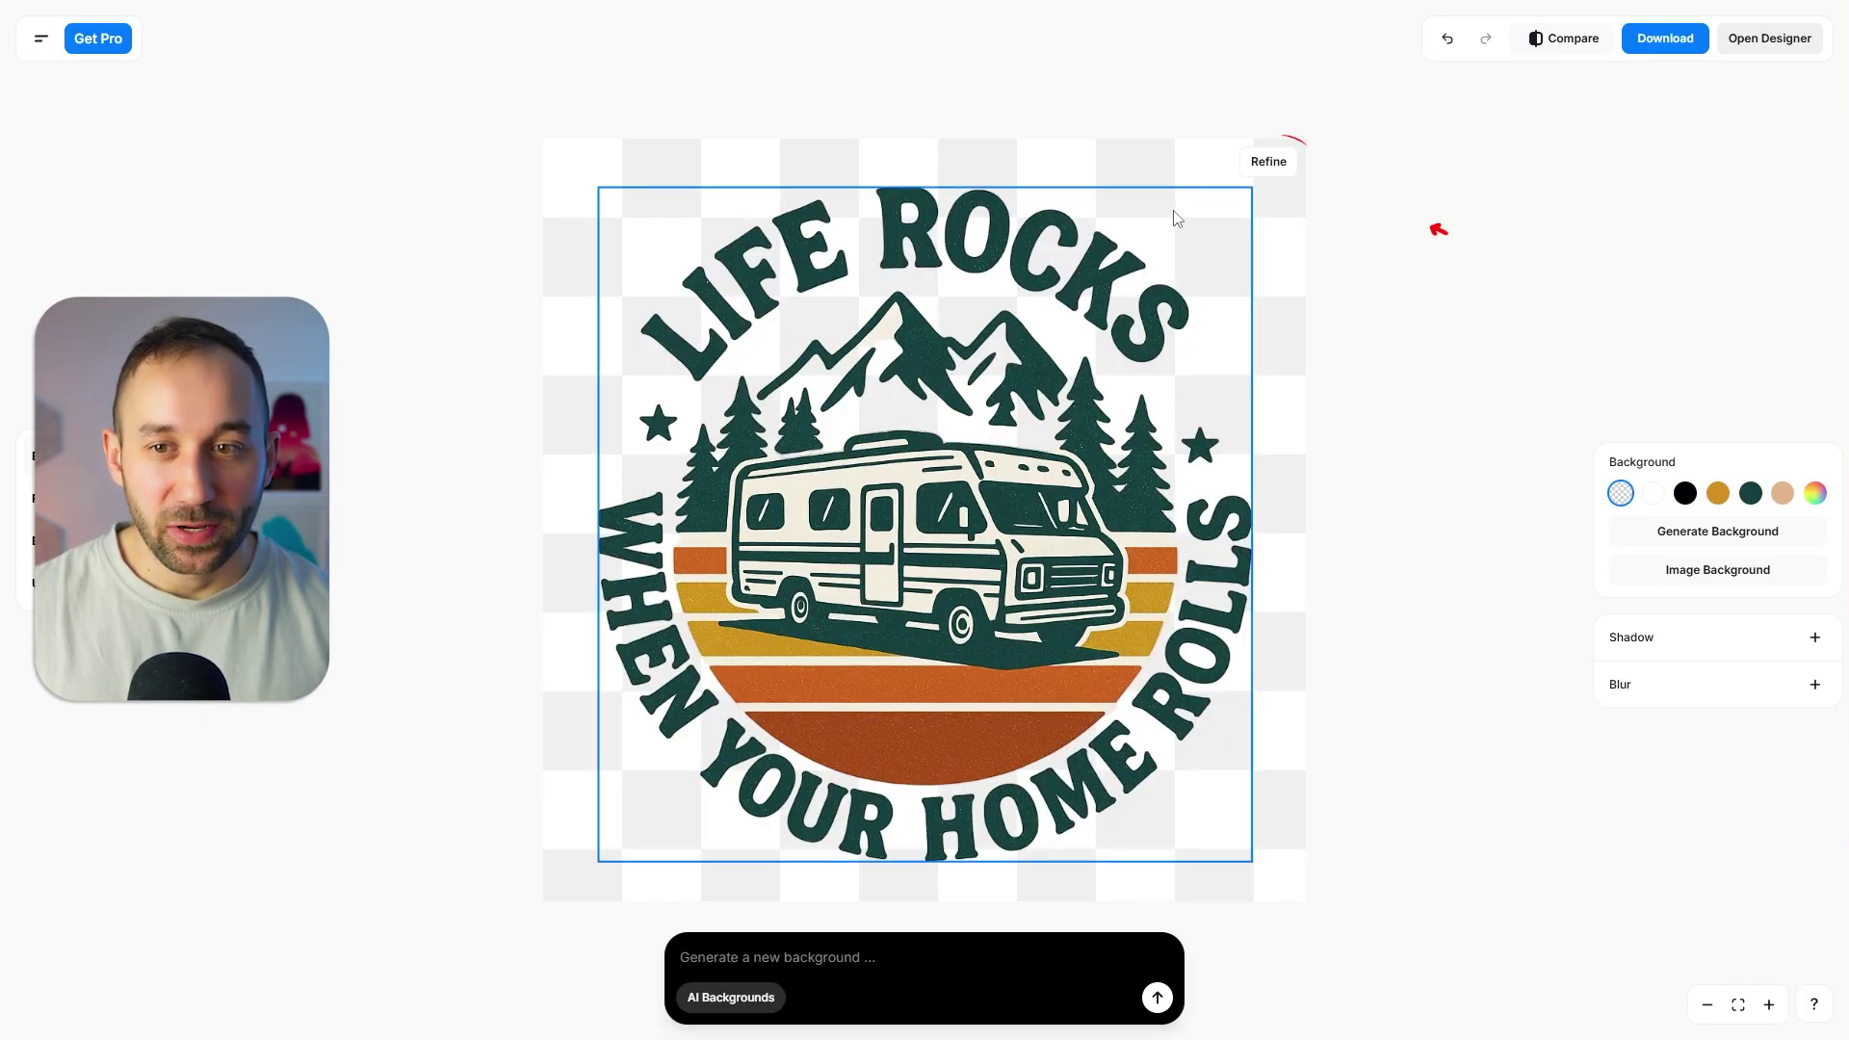
# Refine the cutout by erasing cream fill on the mountain peak and above the camper's side windows with a size 20 brush.
pyautogui.click(1268, 162)
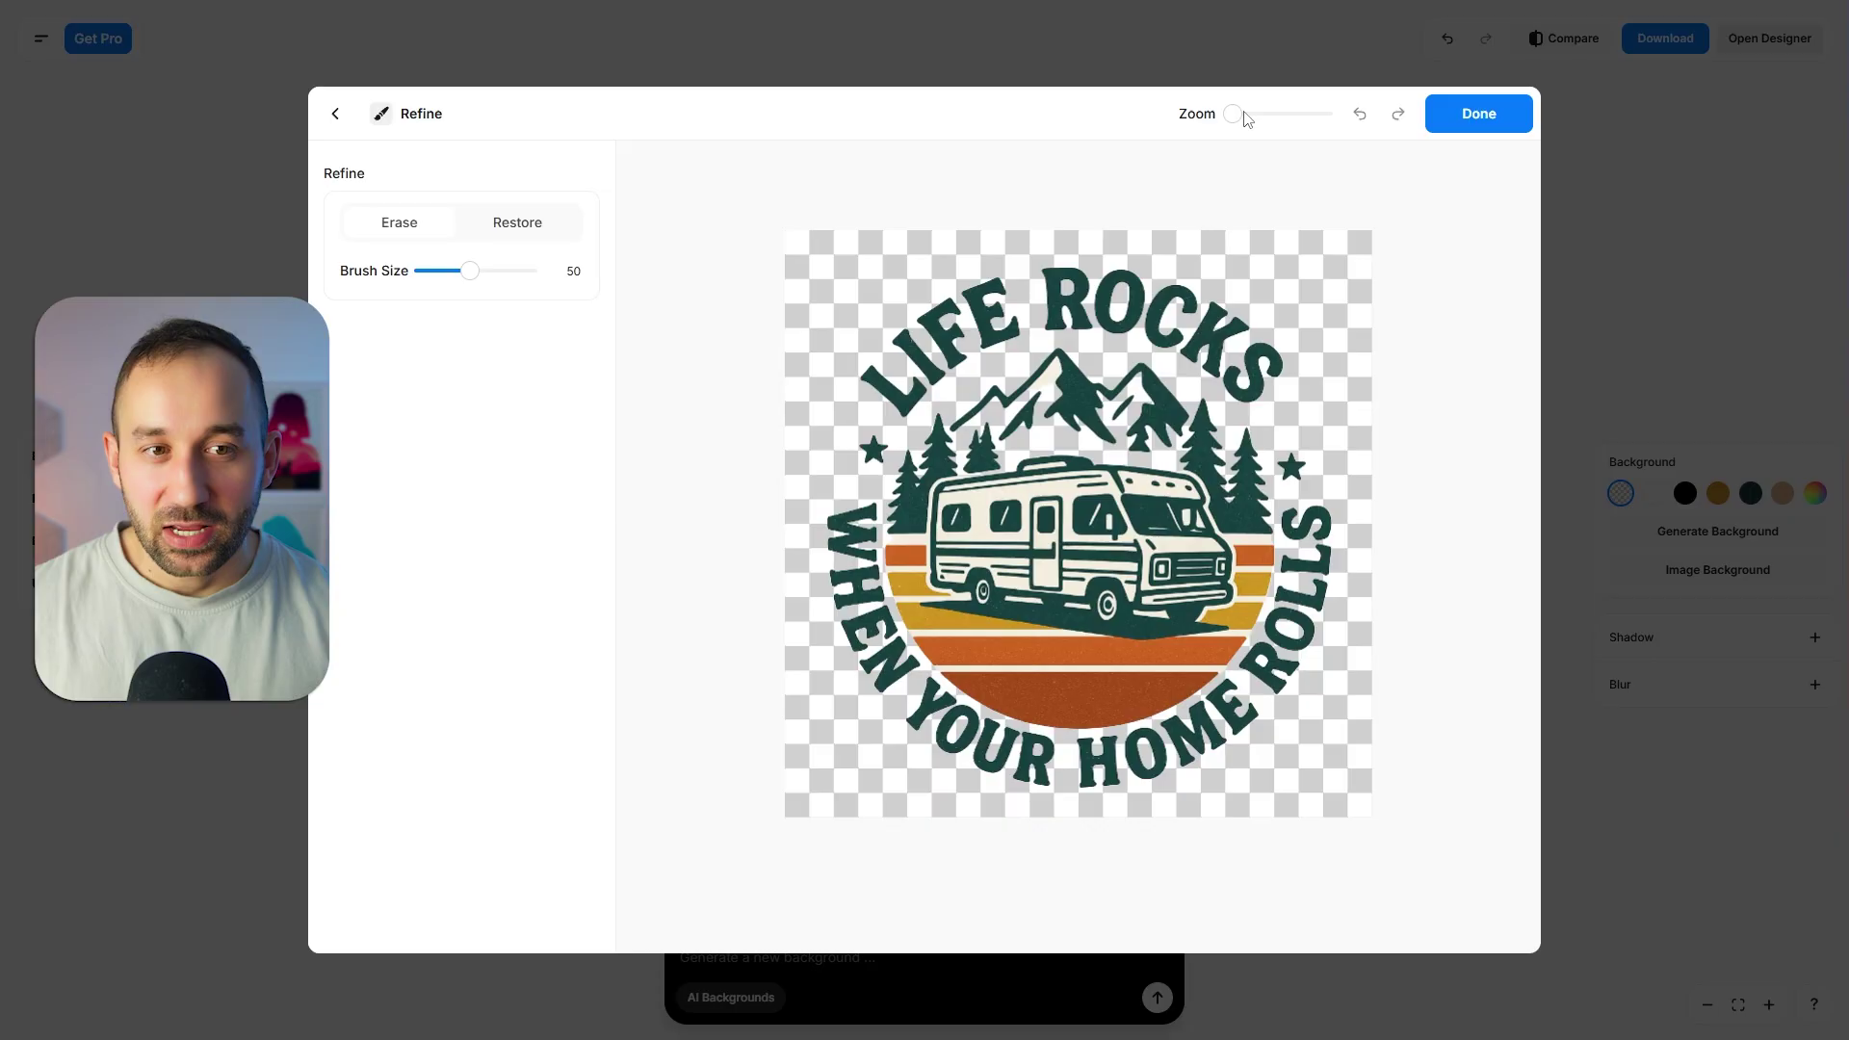
pyautogui.moveTo(1236, 117); pyautogui.dragTo(1264, 128)
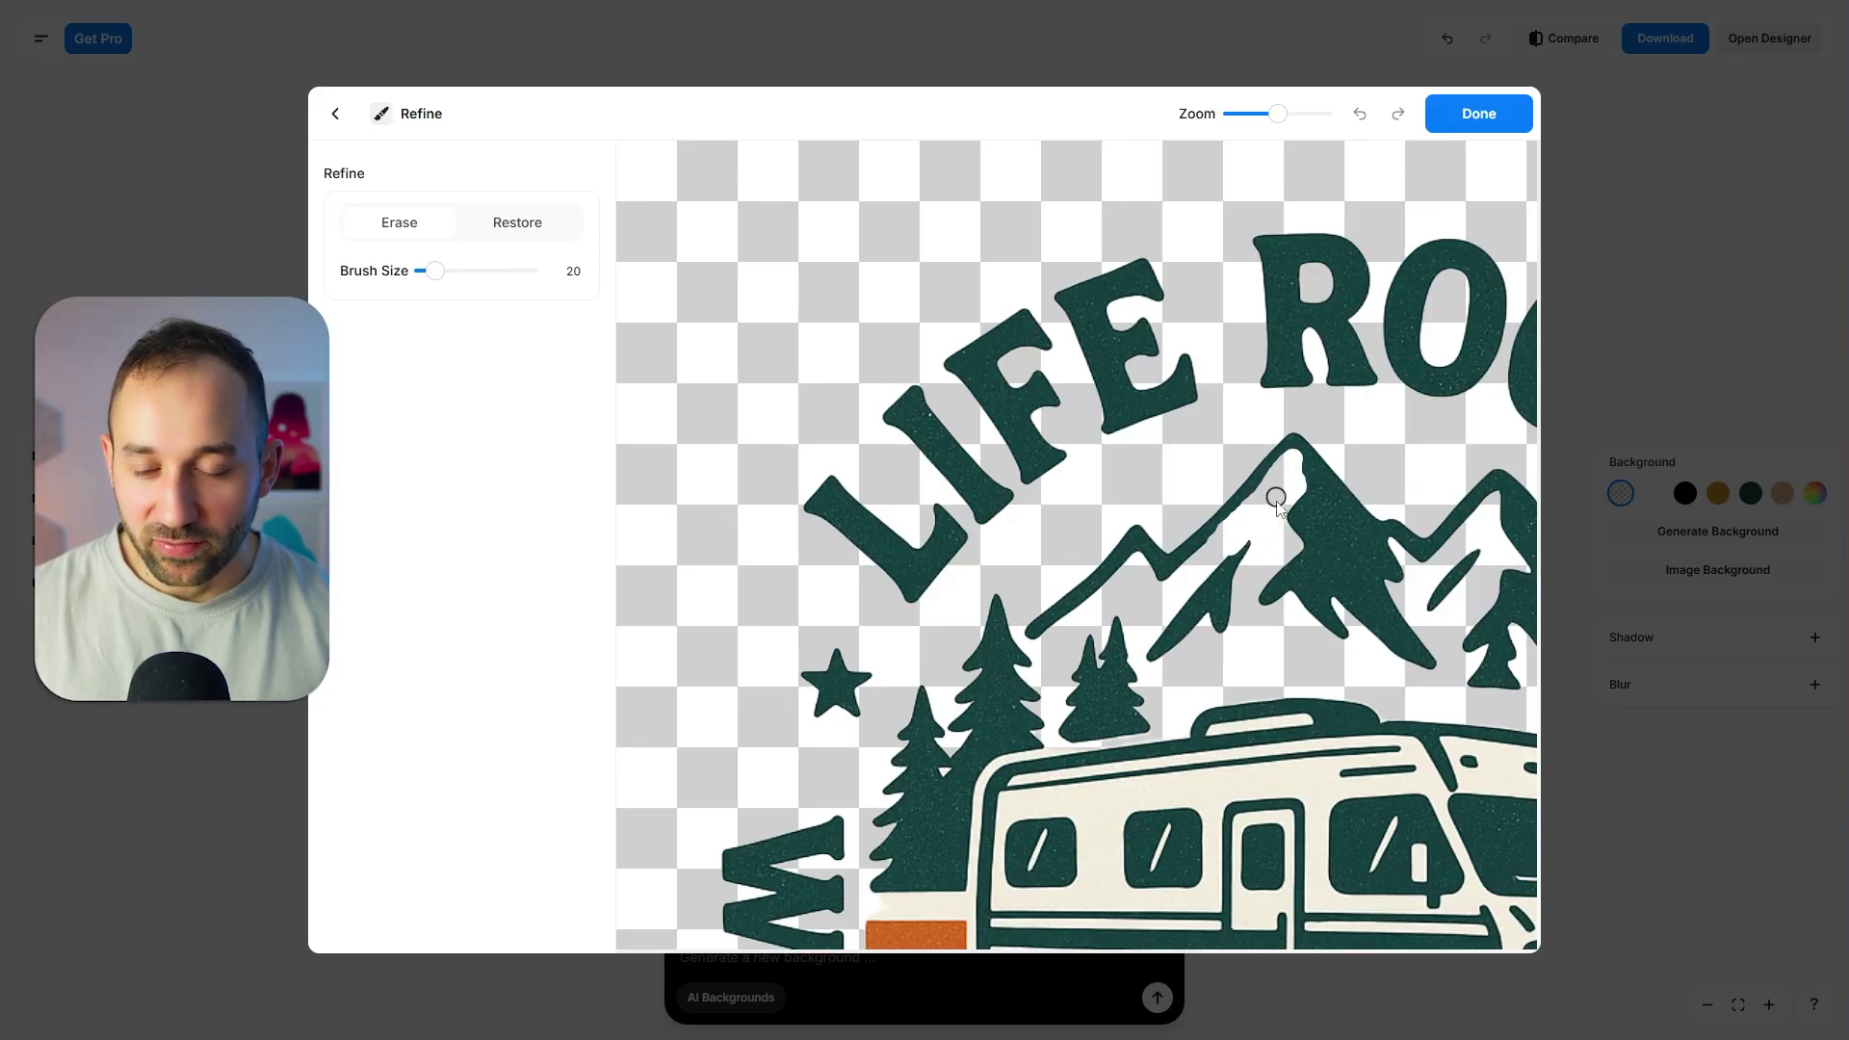
pyautogui.moveTo(1150, 798); pyautogui.dragTo(1171, 796)
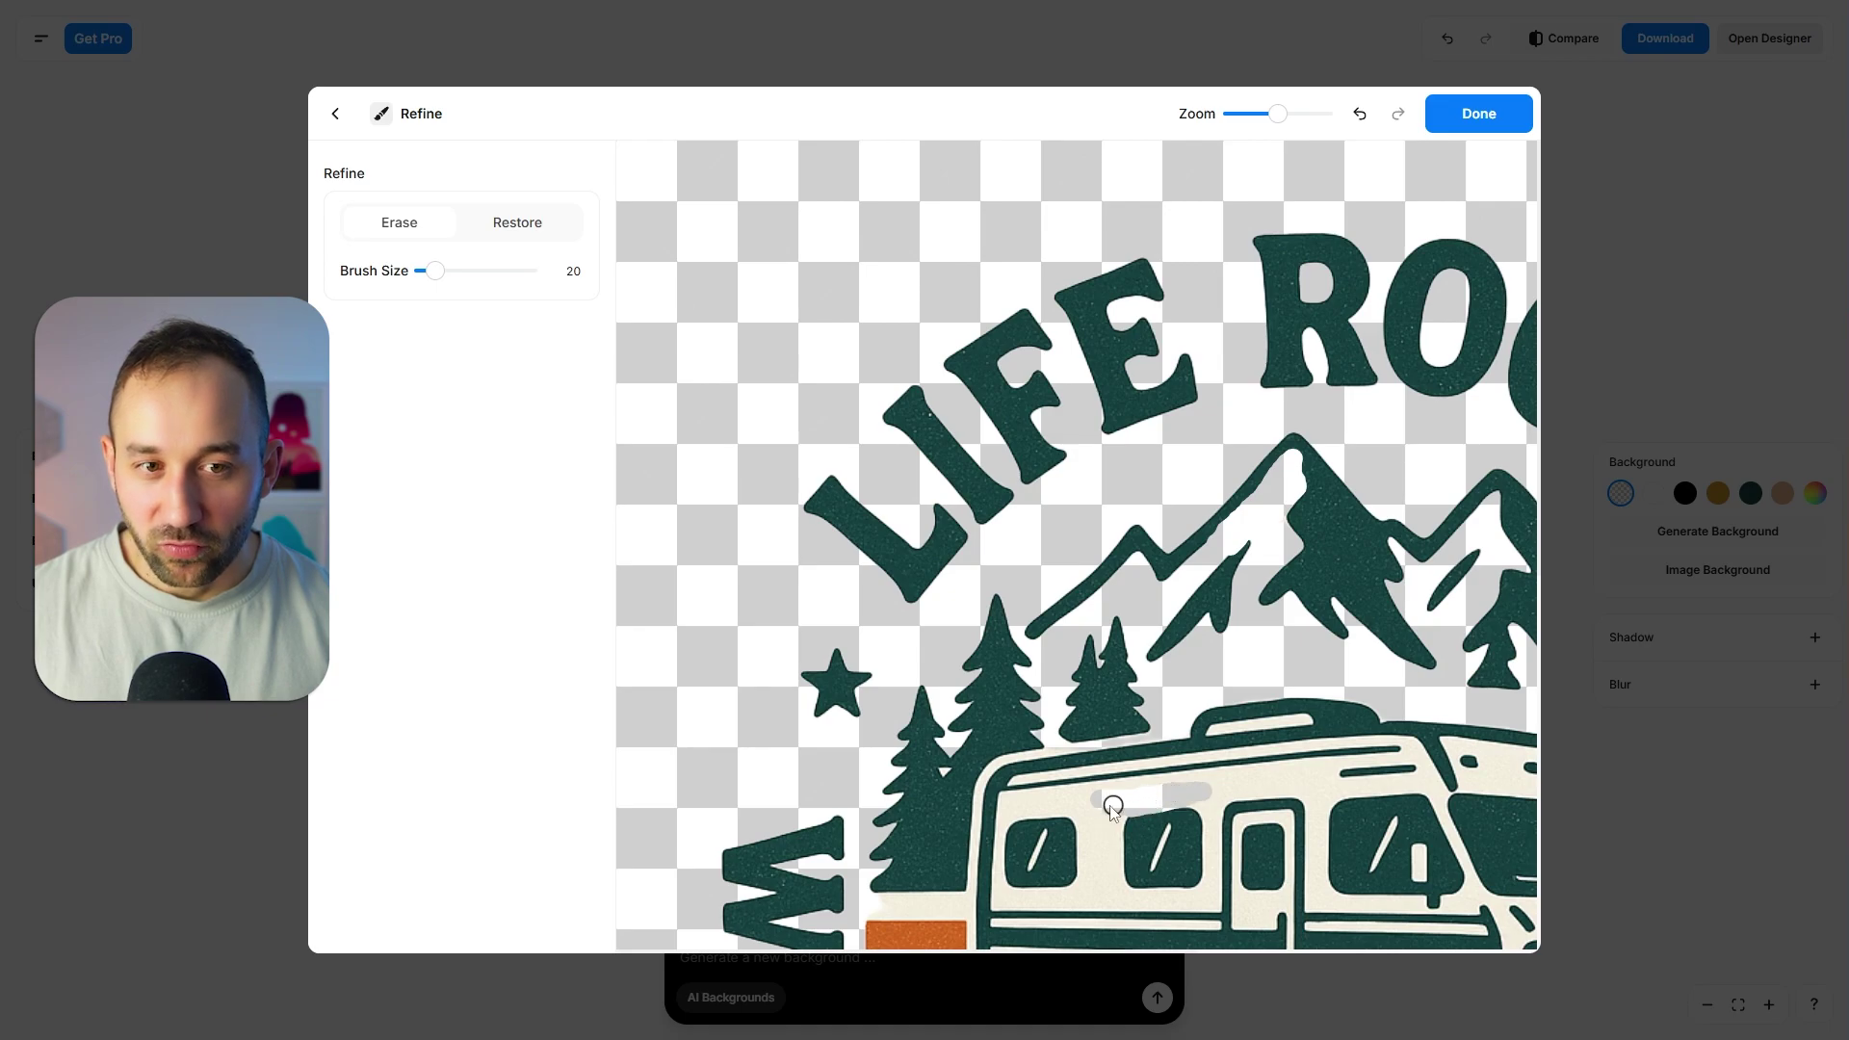
pyautogui.scroll(-8, 963, 327)
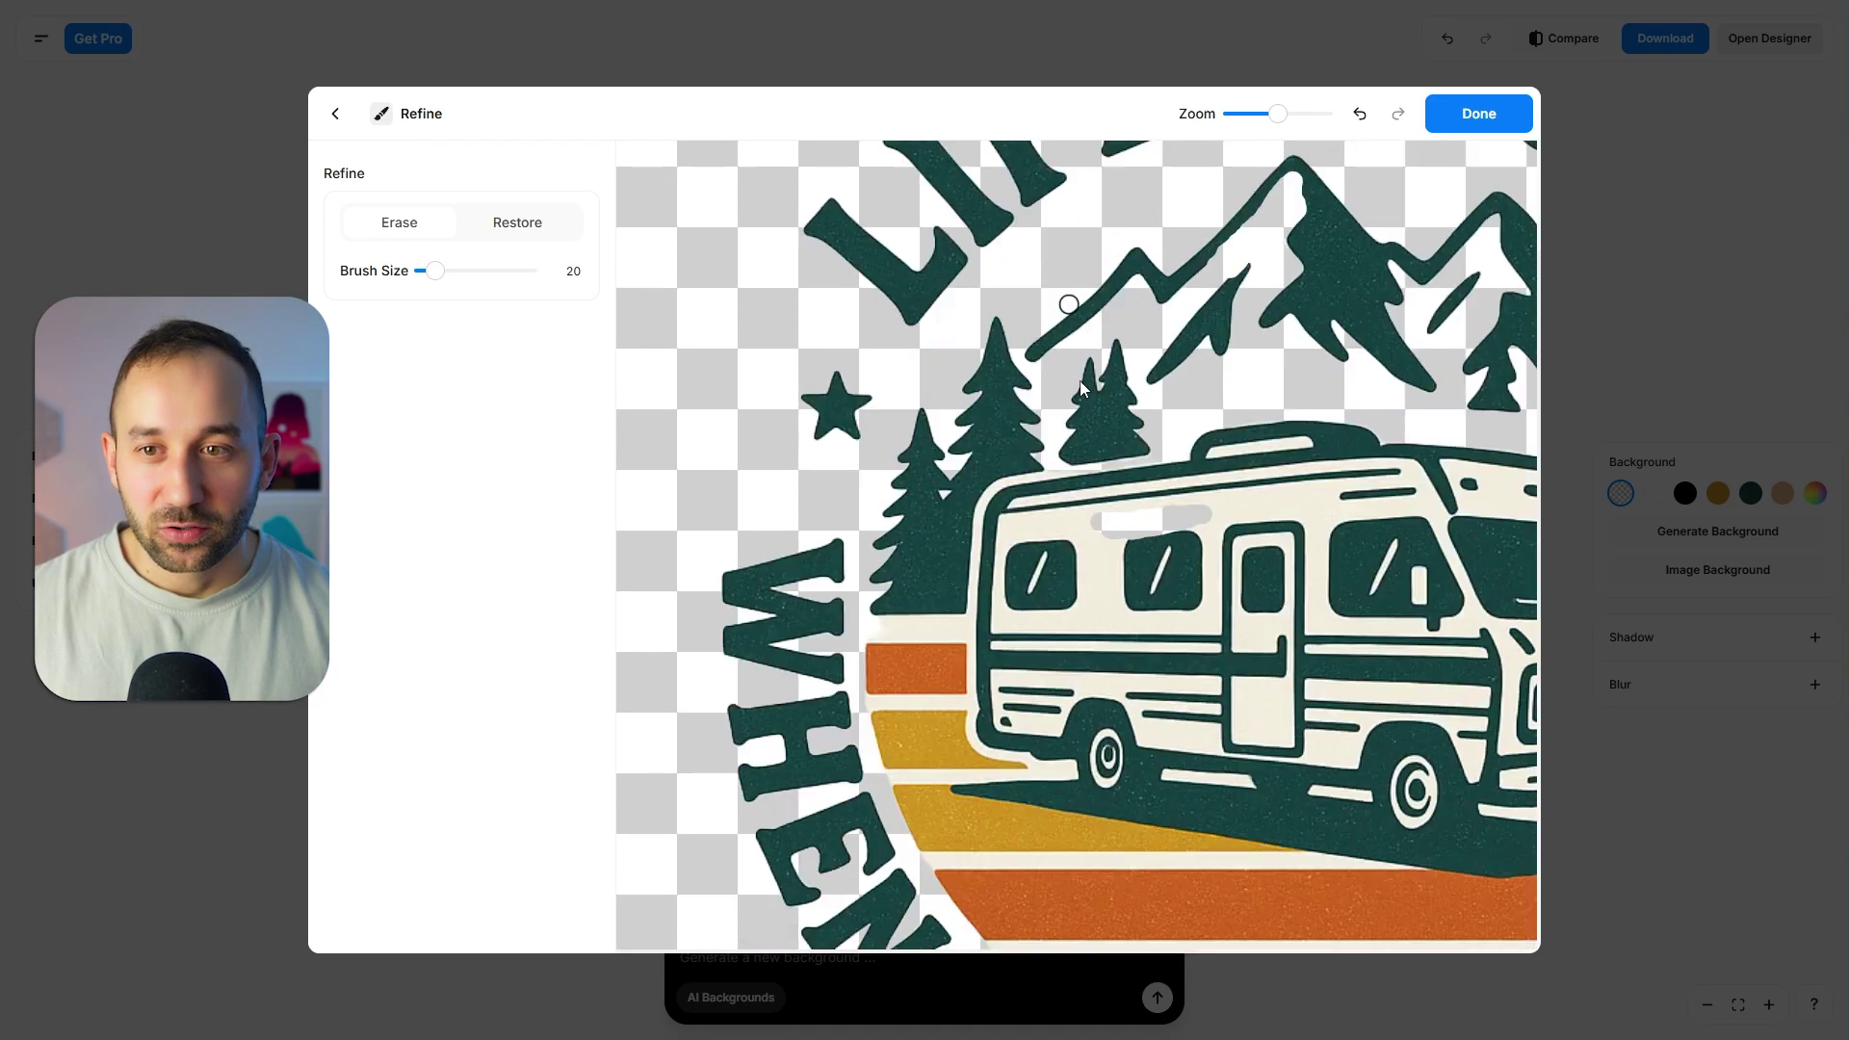
pyautogui.scroll(4, 1088, 481)
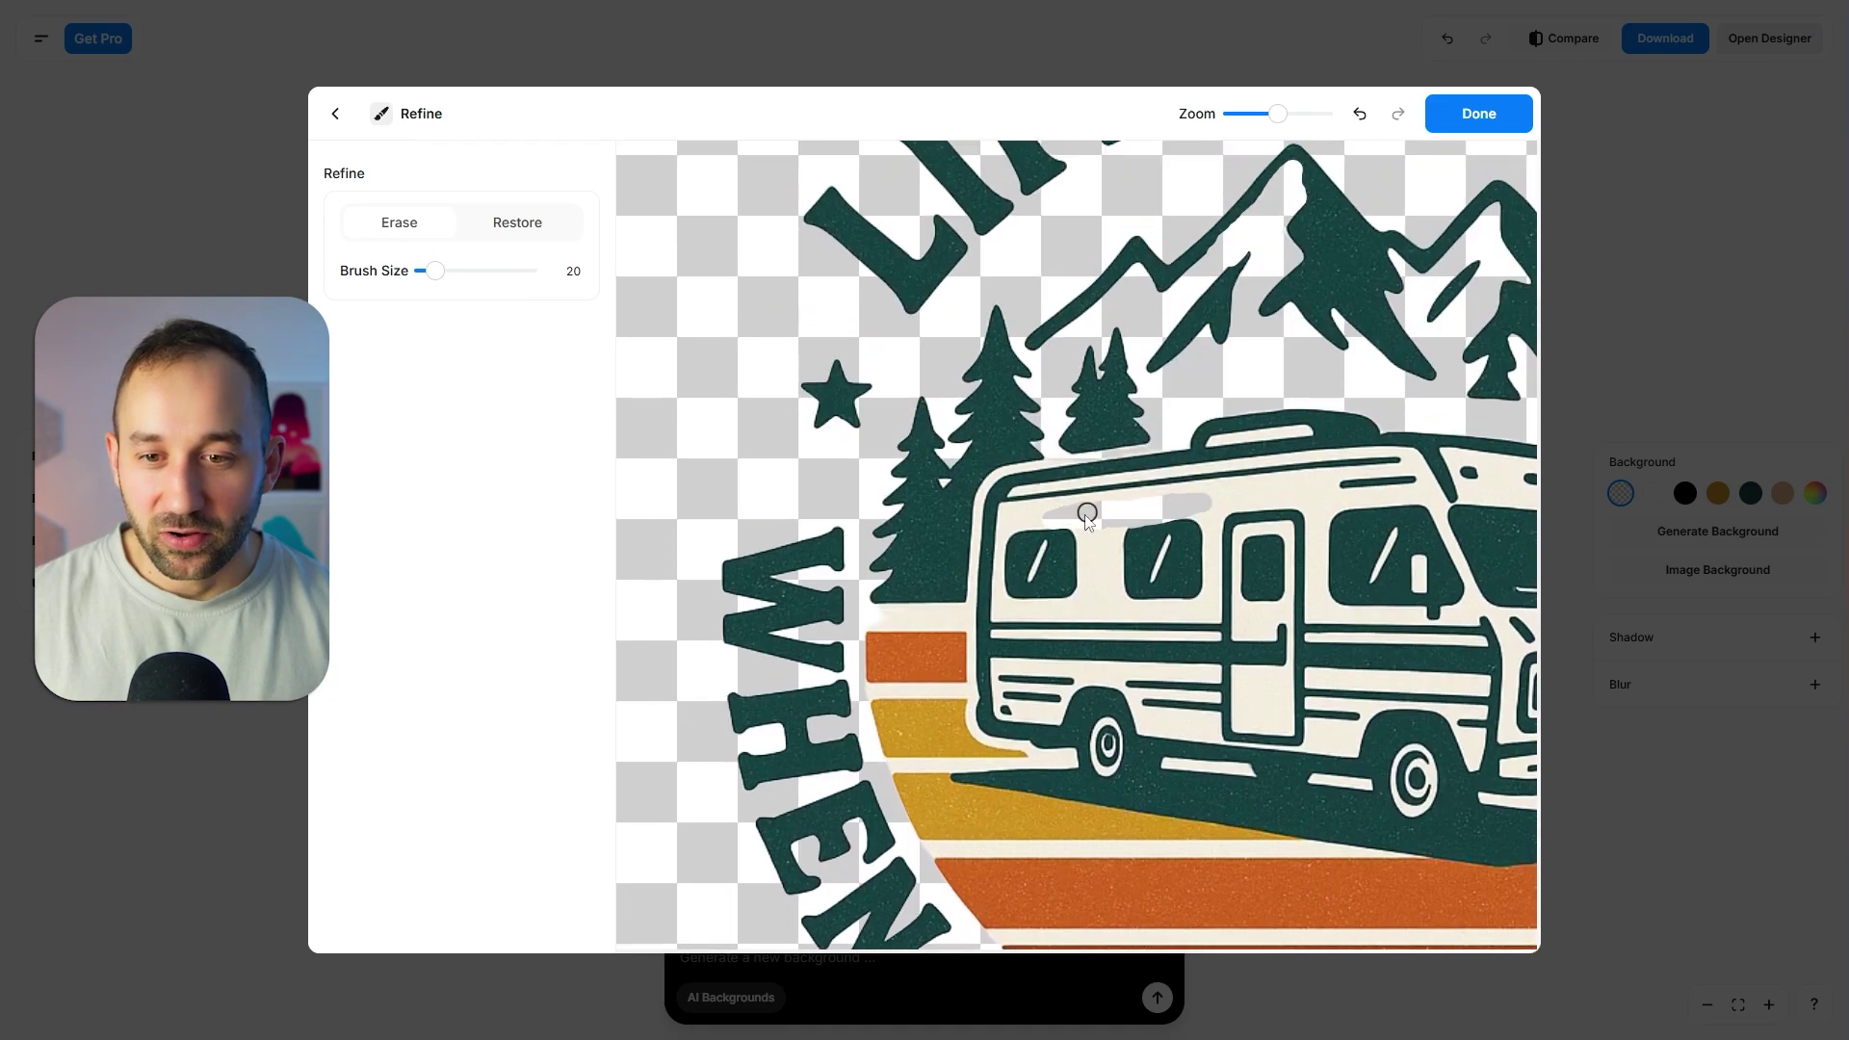
pyautogui.scroll(-3, 963, 943)
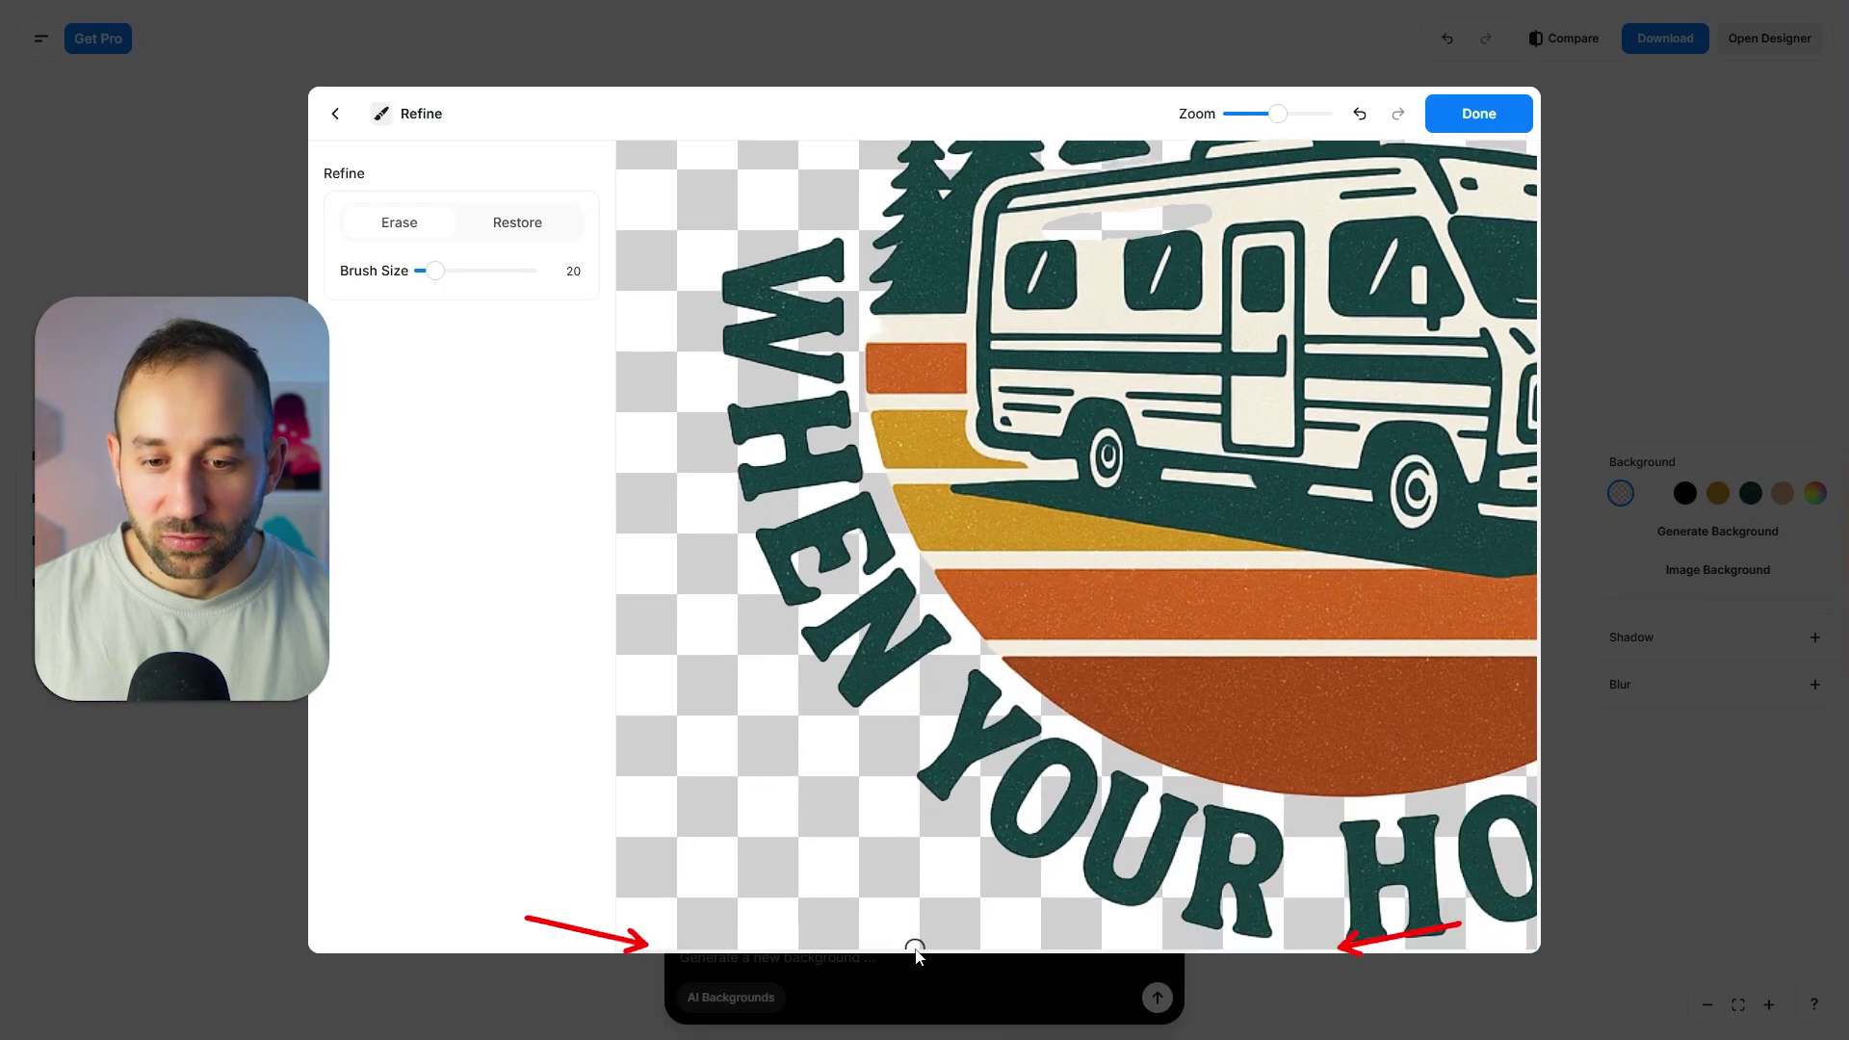
# Erase the cream strip between the trees and the orange stripe beside the camper's front, and apply the refinements.
pyautogui.moveTo(975, 951); pyautogui.dragTo(1300, 951)
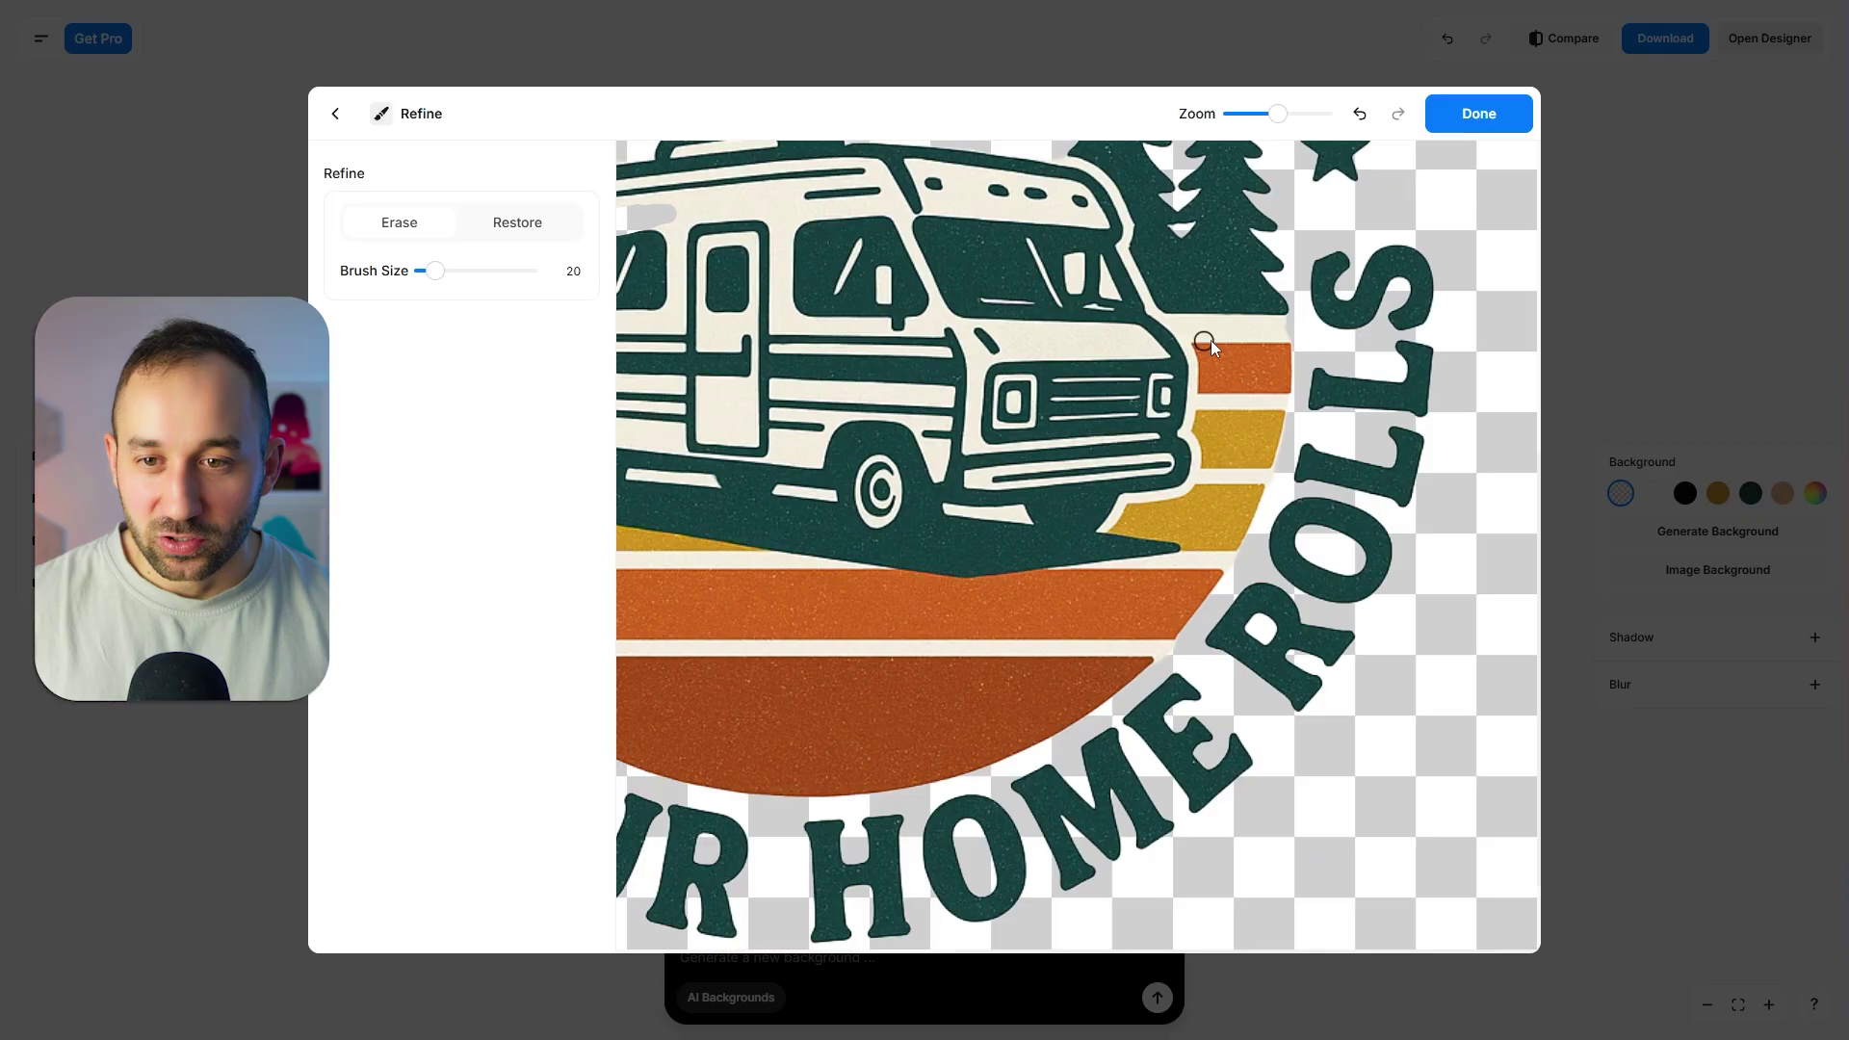
pyautogui.moveTo(1210, 341); pyautogui.dragTo(1276, 327)
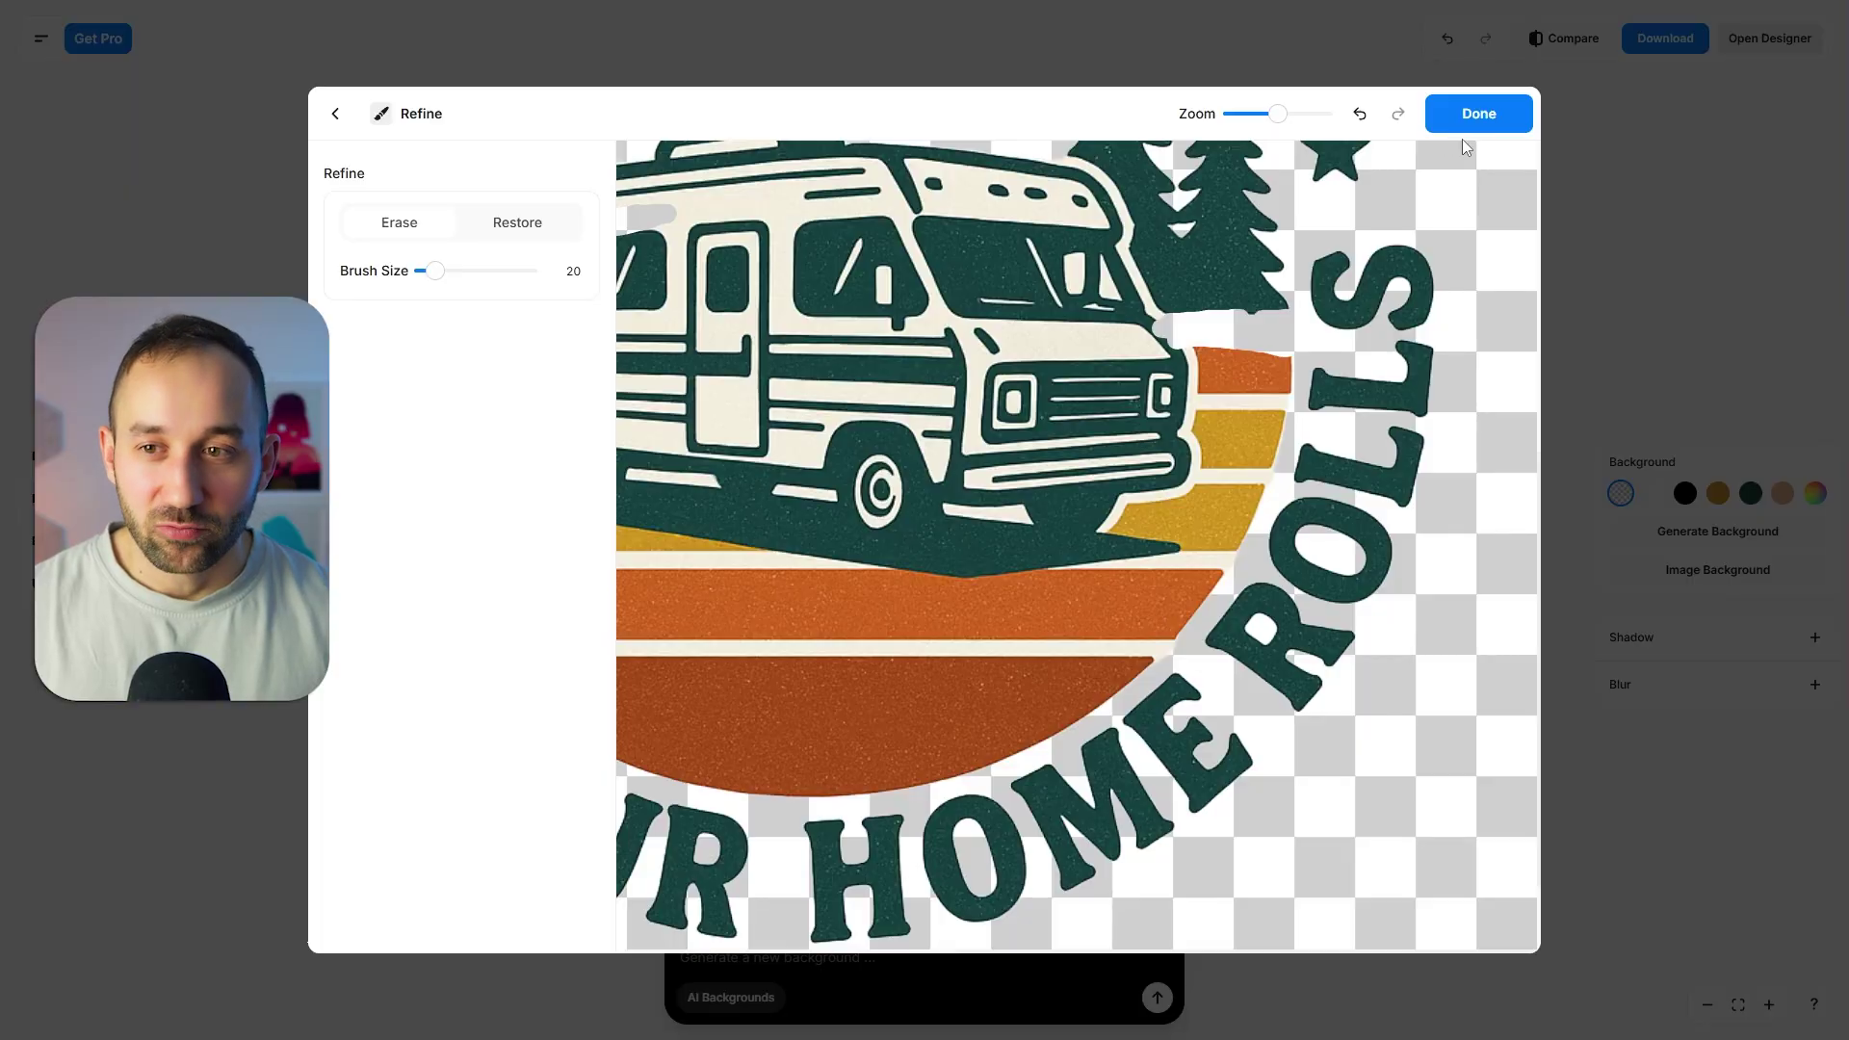
pyautogui.scroll(5, 1341, 462)
pyautogui.scroll(-3, 1353, 486)
pyautogui.scroll(4, 1358, 462)
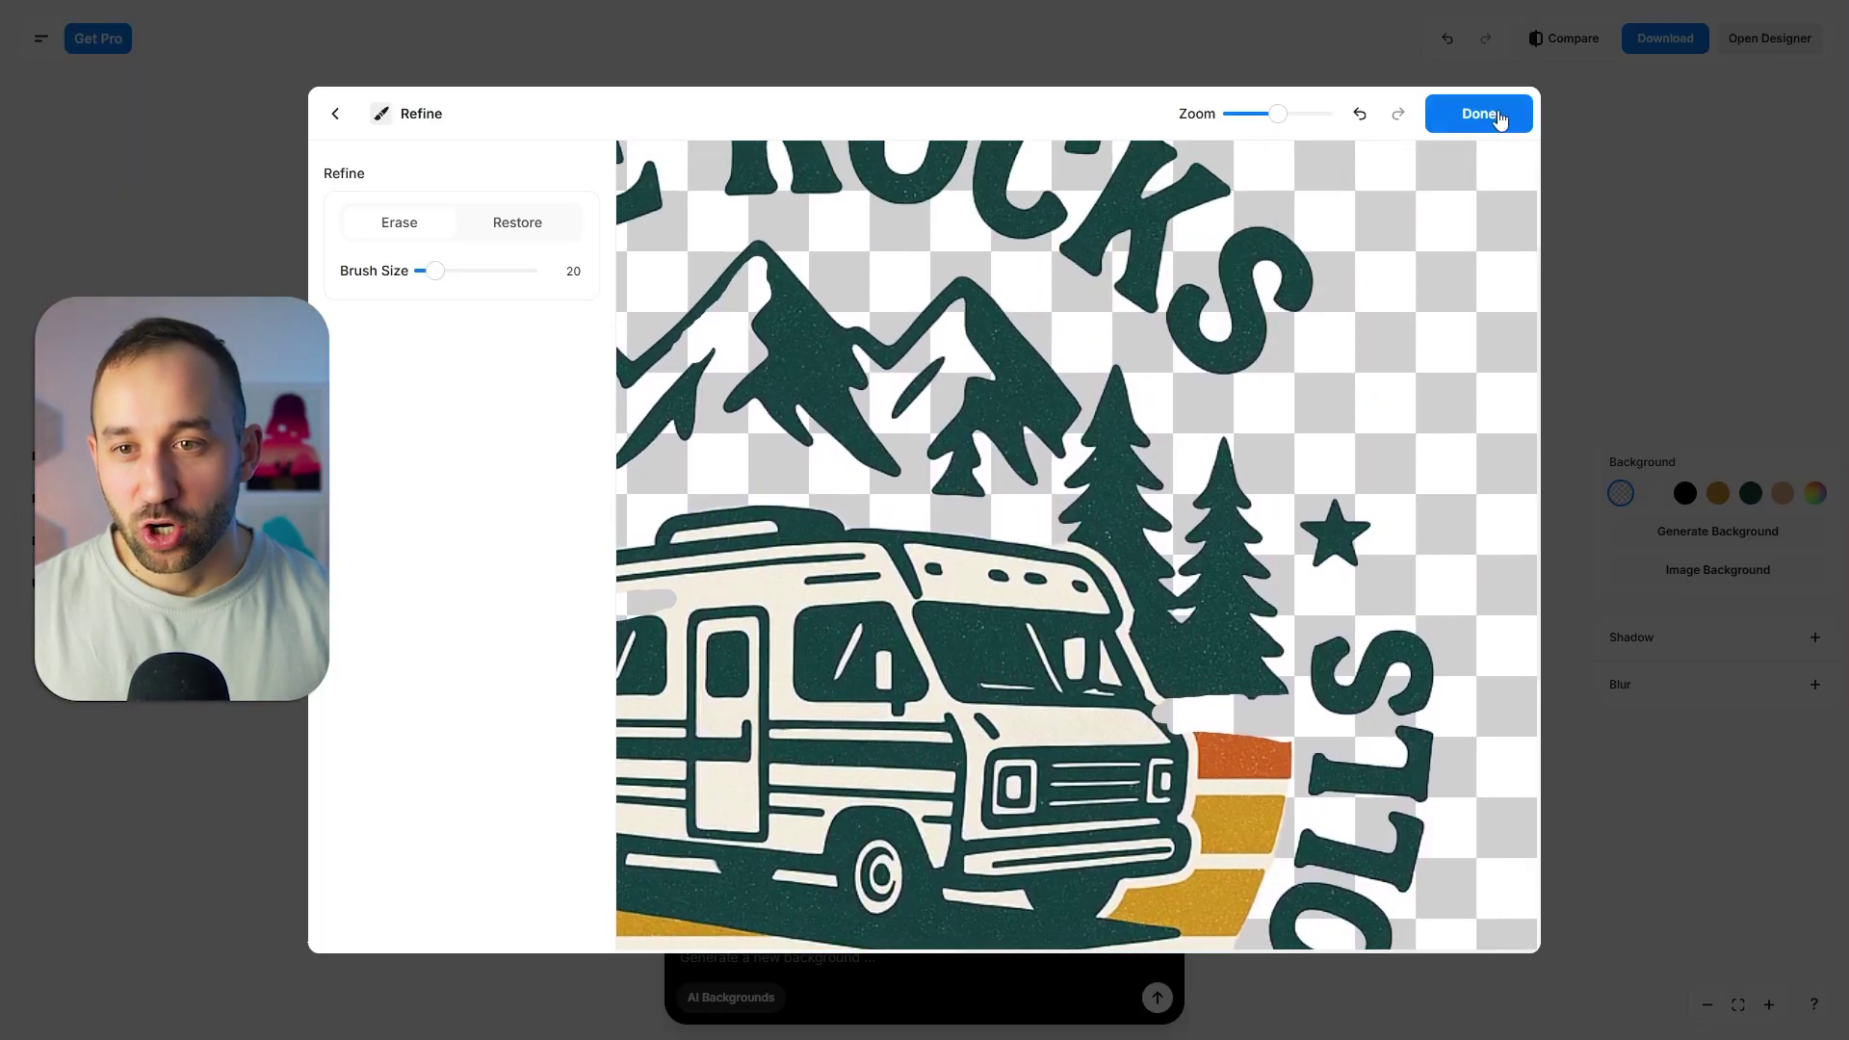
pyautogui.click(1495, 113)
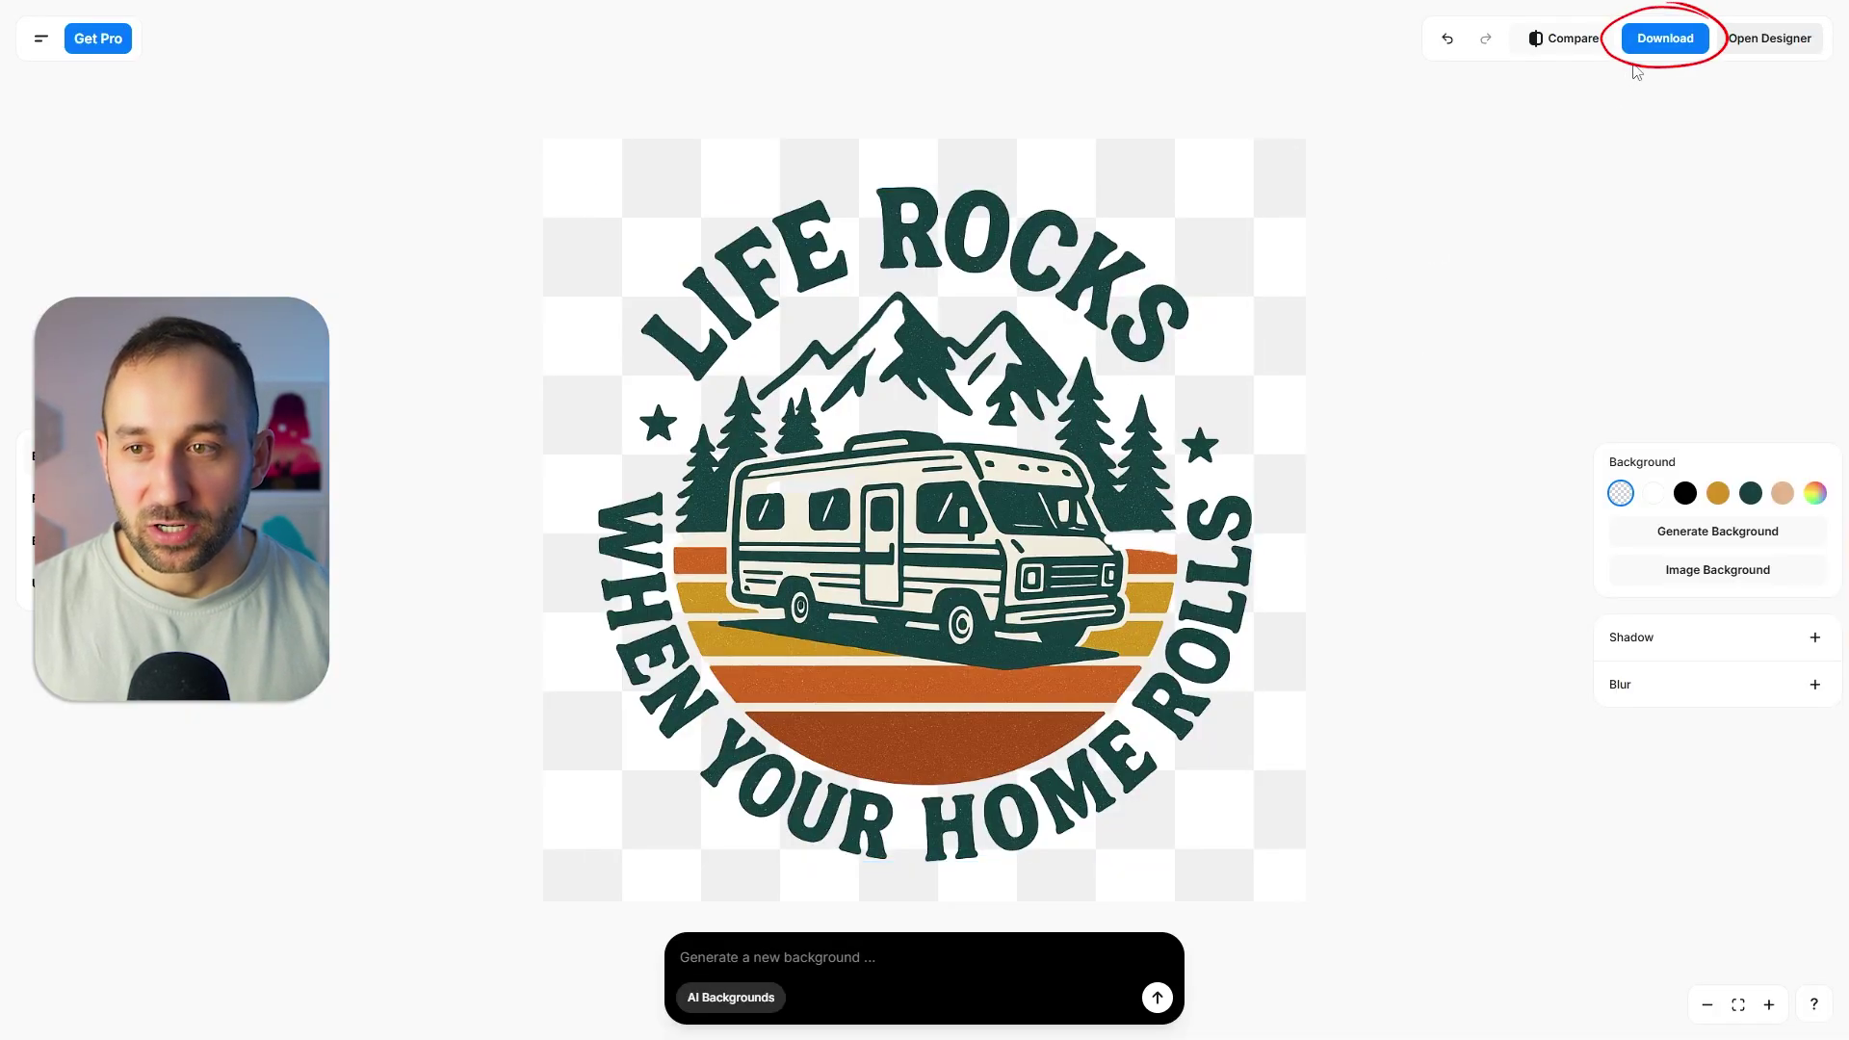
# Download the refined camper design at the free 1024×1024 preview resolution.
pyautogui.click(1676, 43)
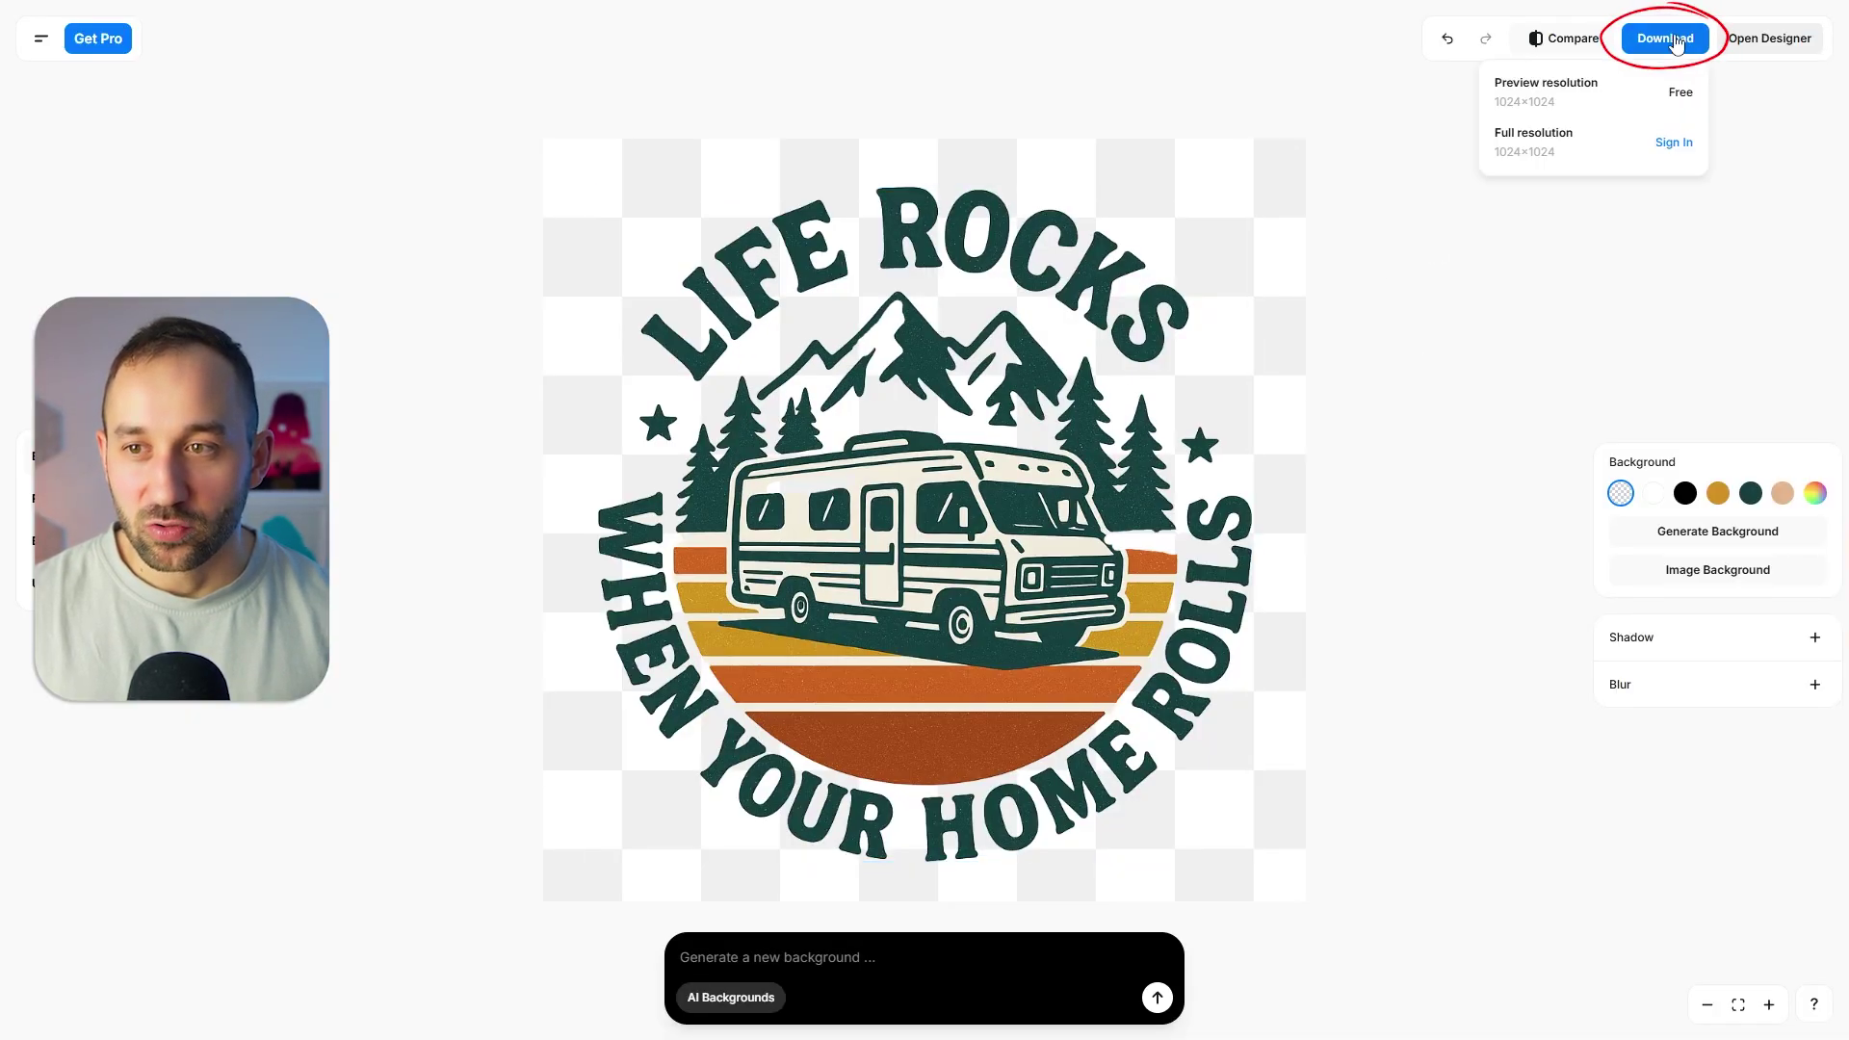
pyautogui.click(1564, 111)
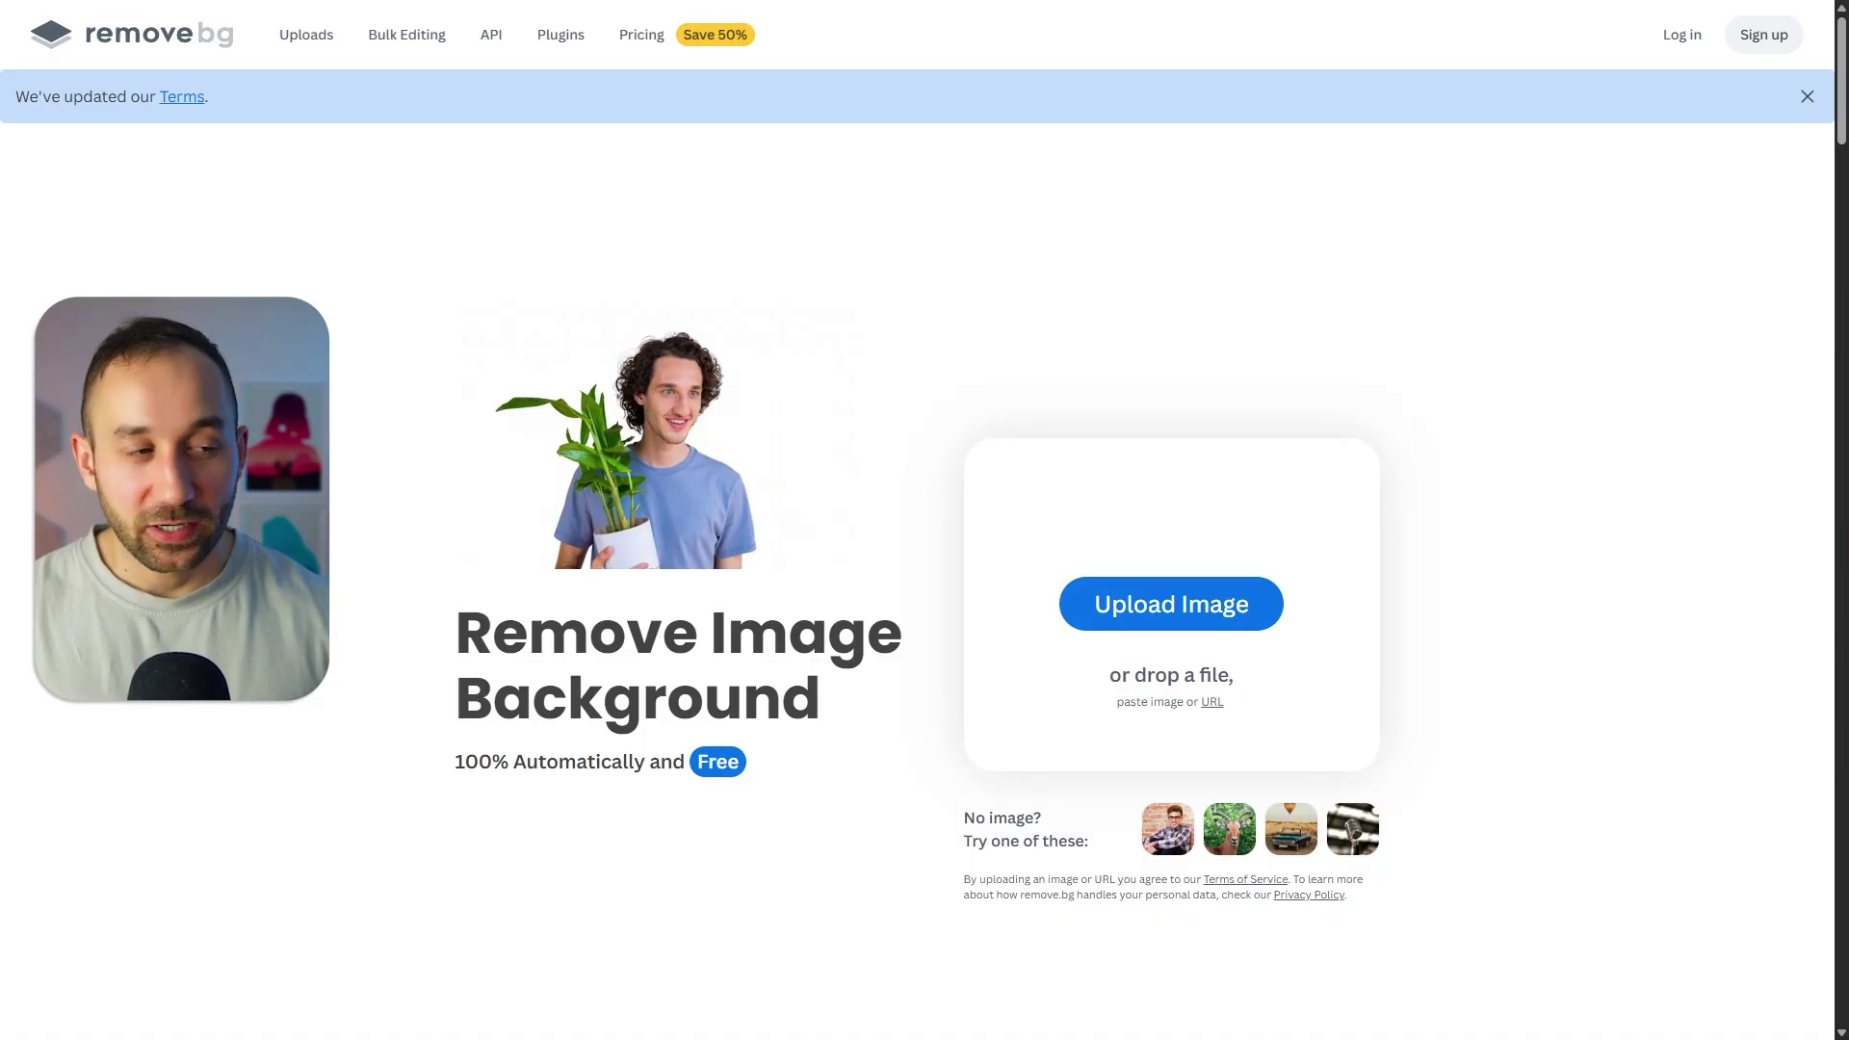
# Upload the camper design to remove.bg and inspect the cutout's stripes, lettering and mountains up close.
pyautogui.moveTo(235, 771); pyautogui.dragTo(1058, 654)
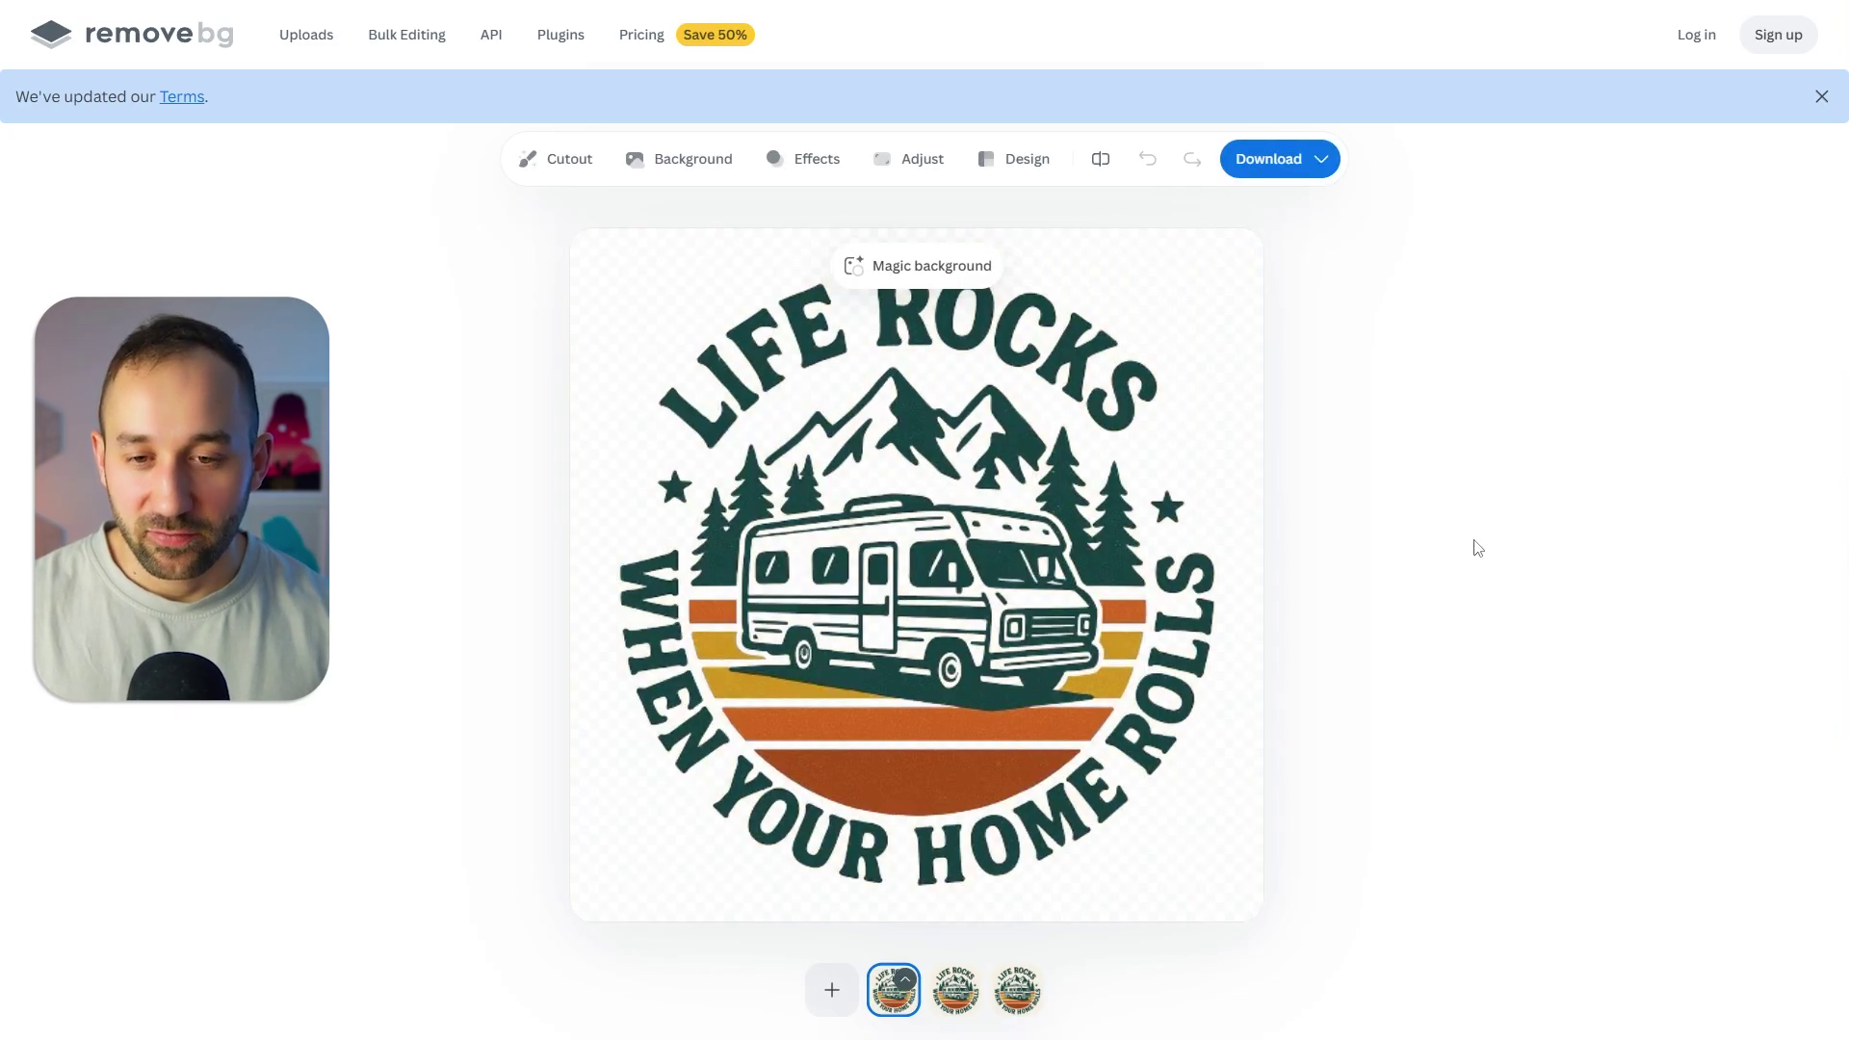
pyautogui.click(1041, 572)
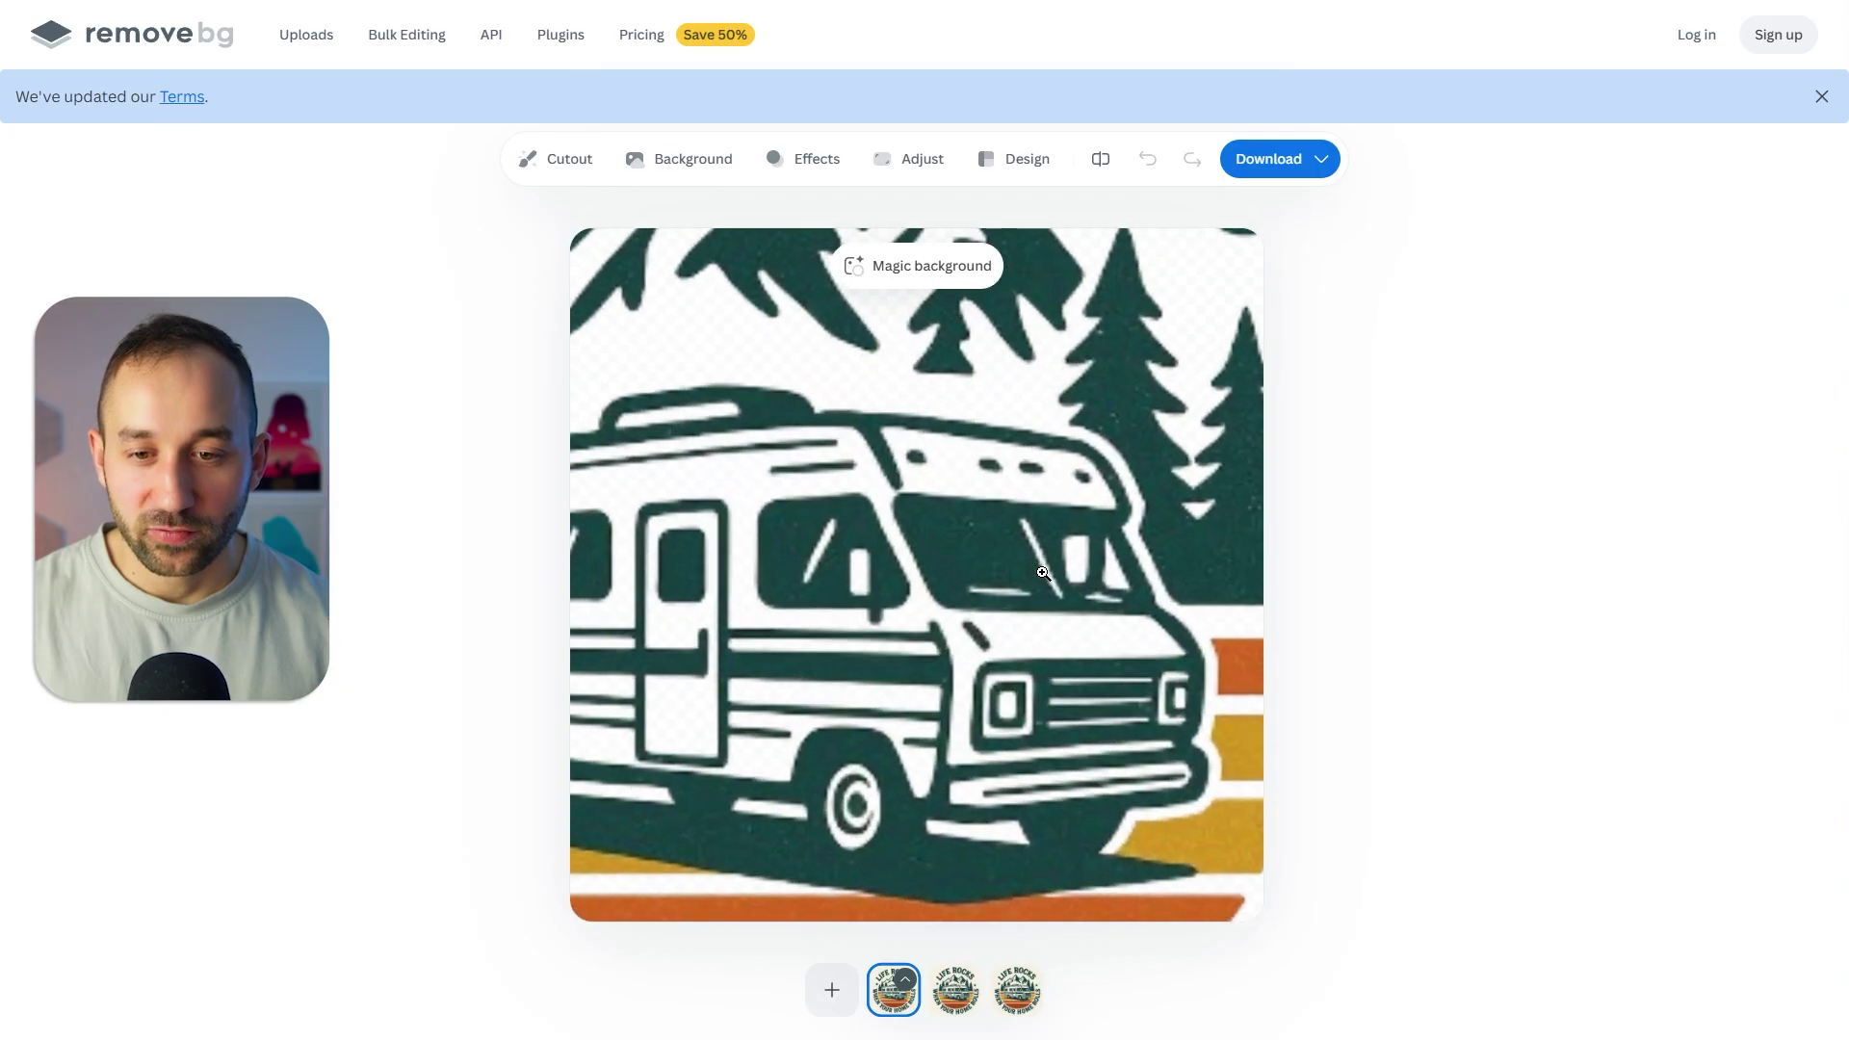
pyautogui.scroll(-1, 1001, 561)
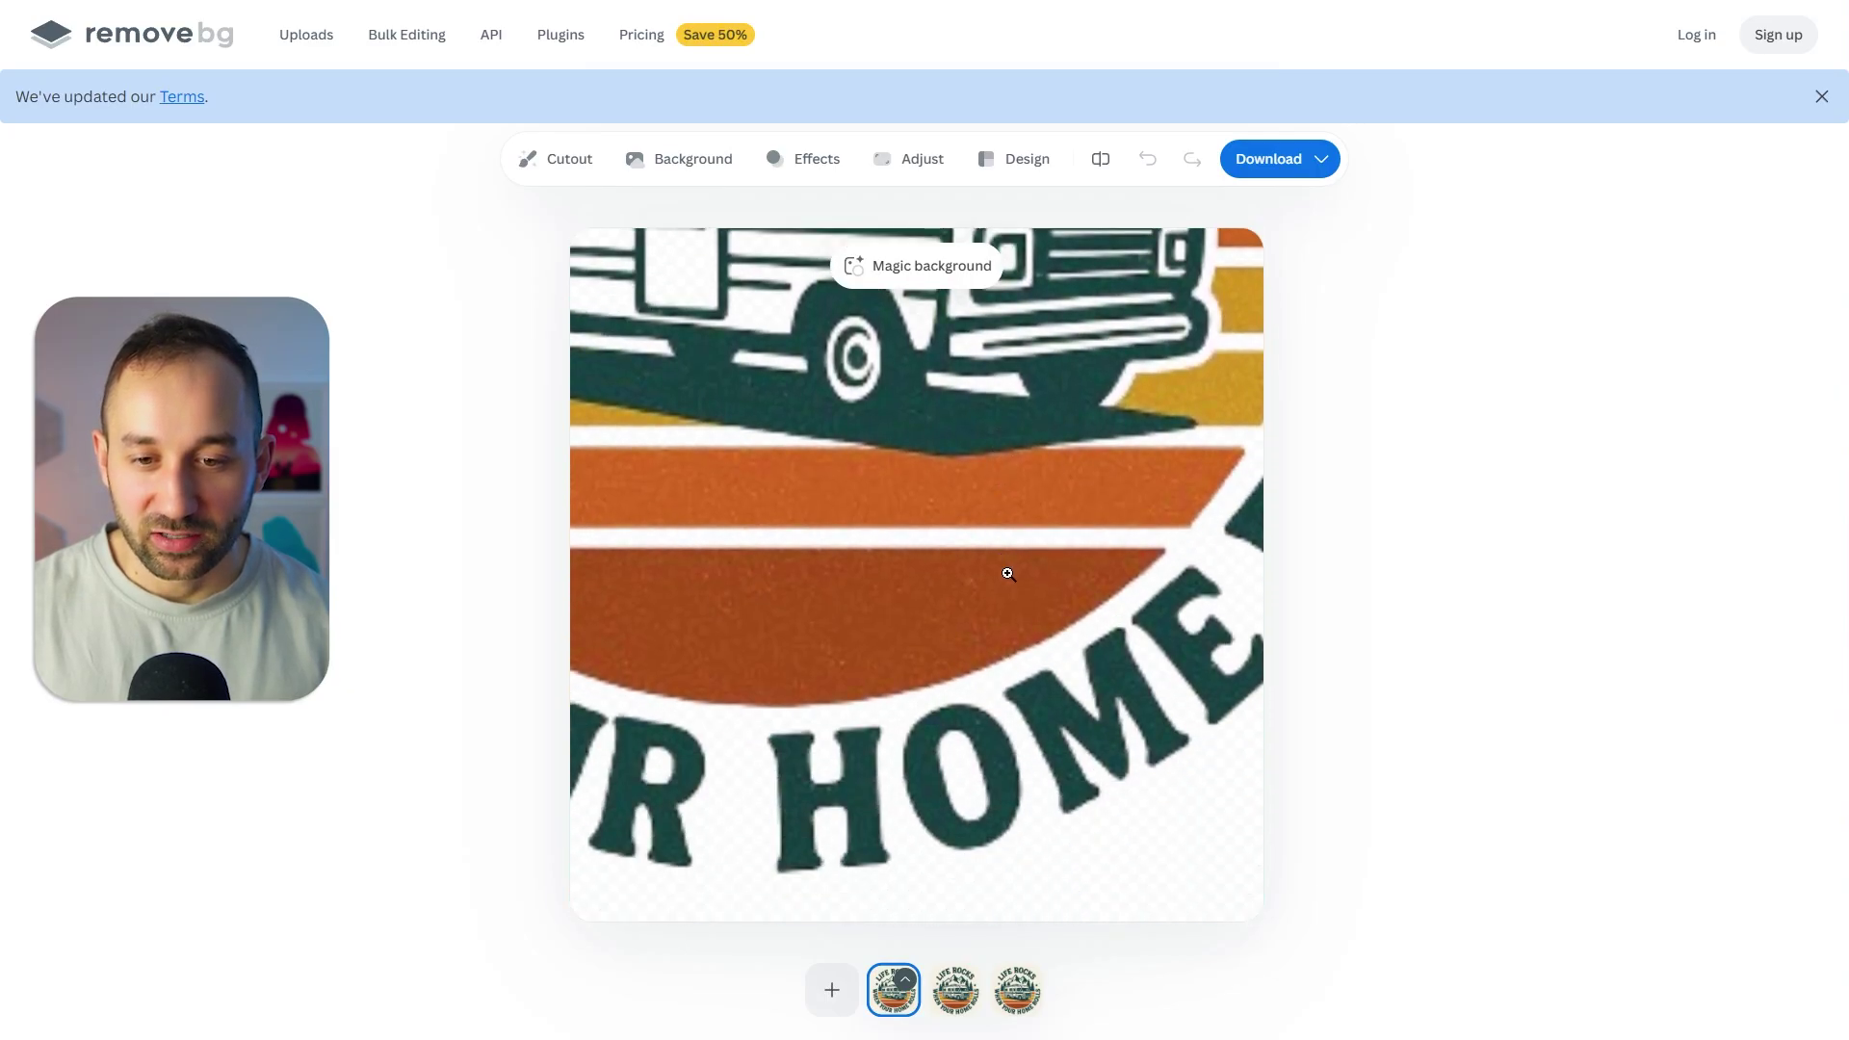
pyautogui.scroll(6, 877, 686)
pyautogui.scroll(1, 874, 690)
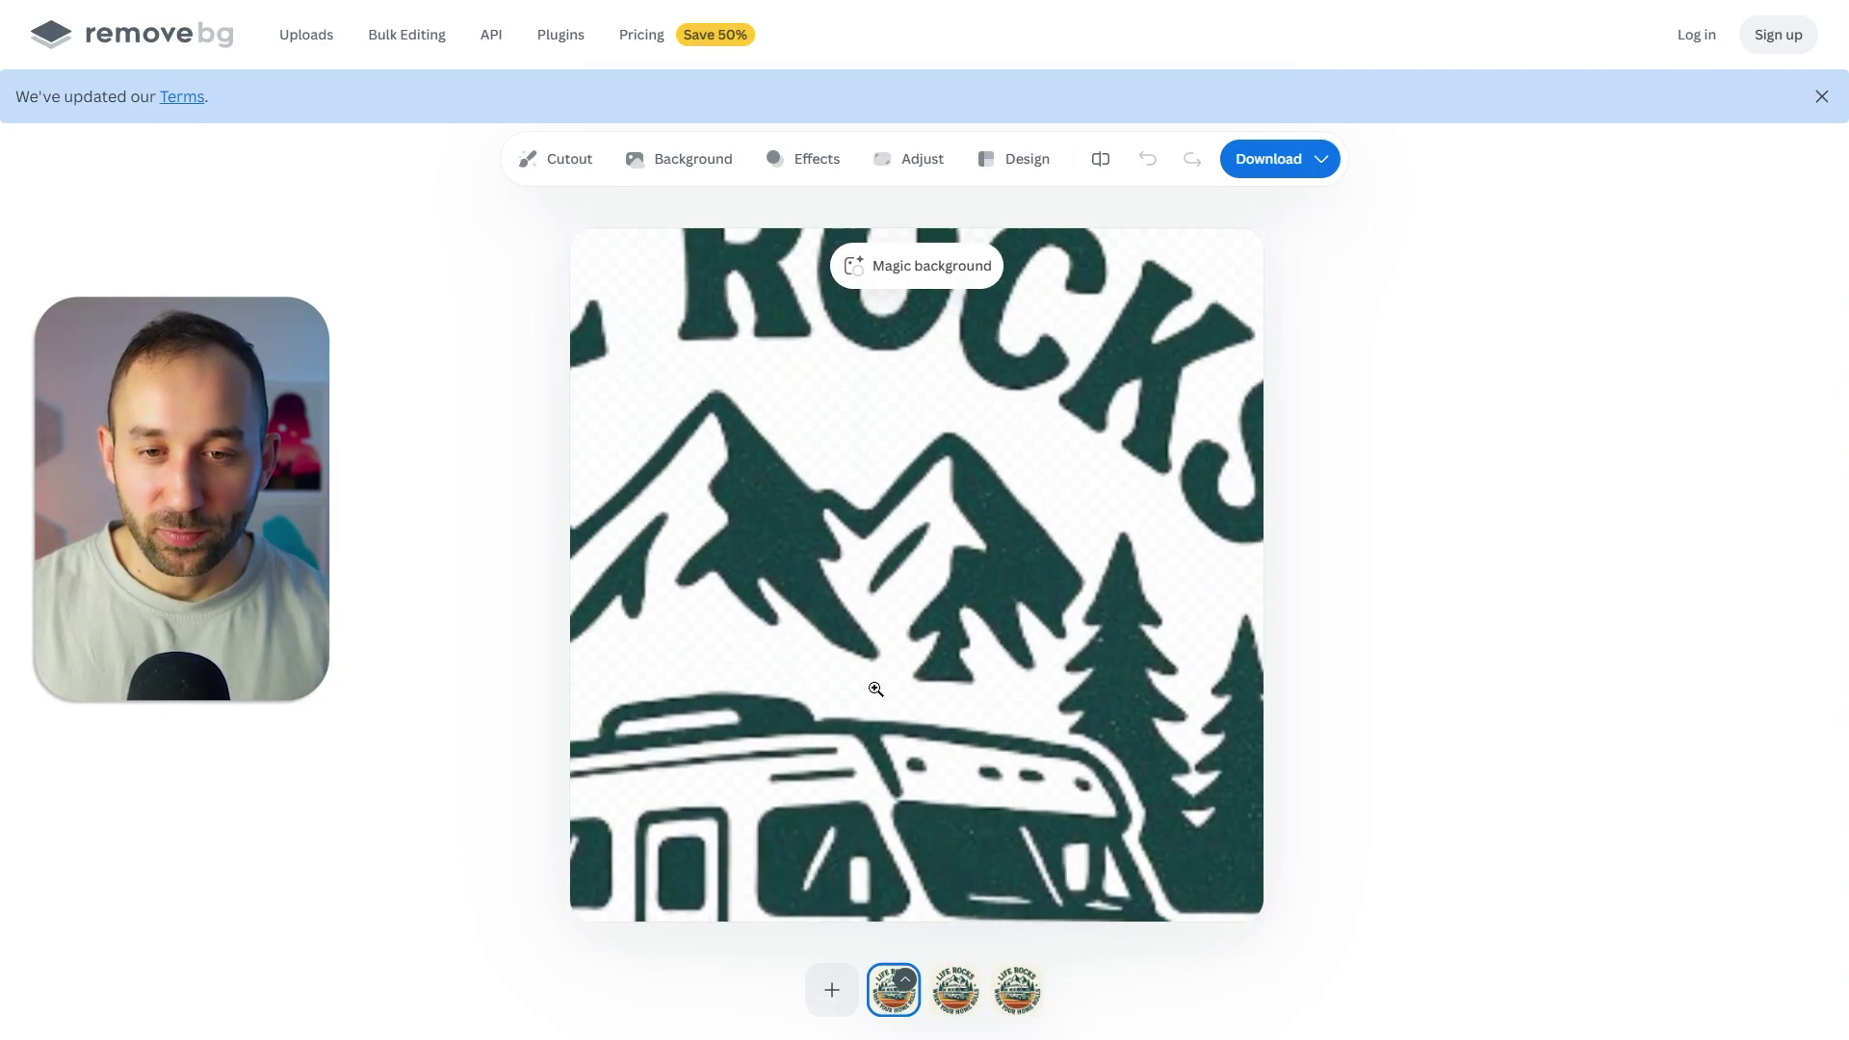
pyautogui.click(873, 629)
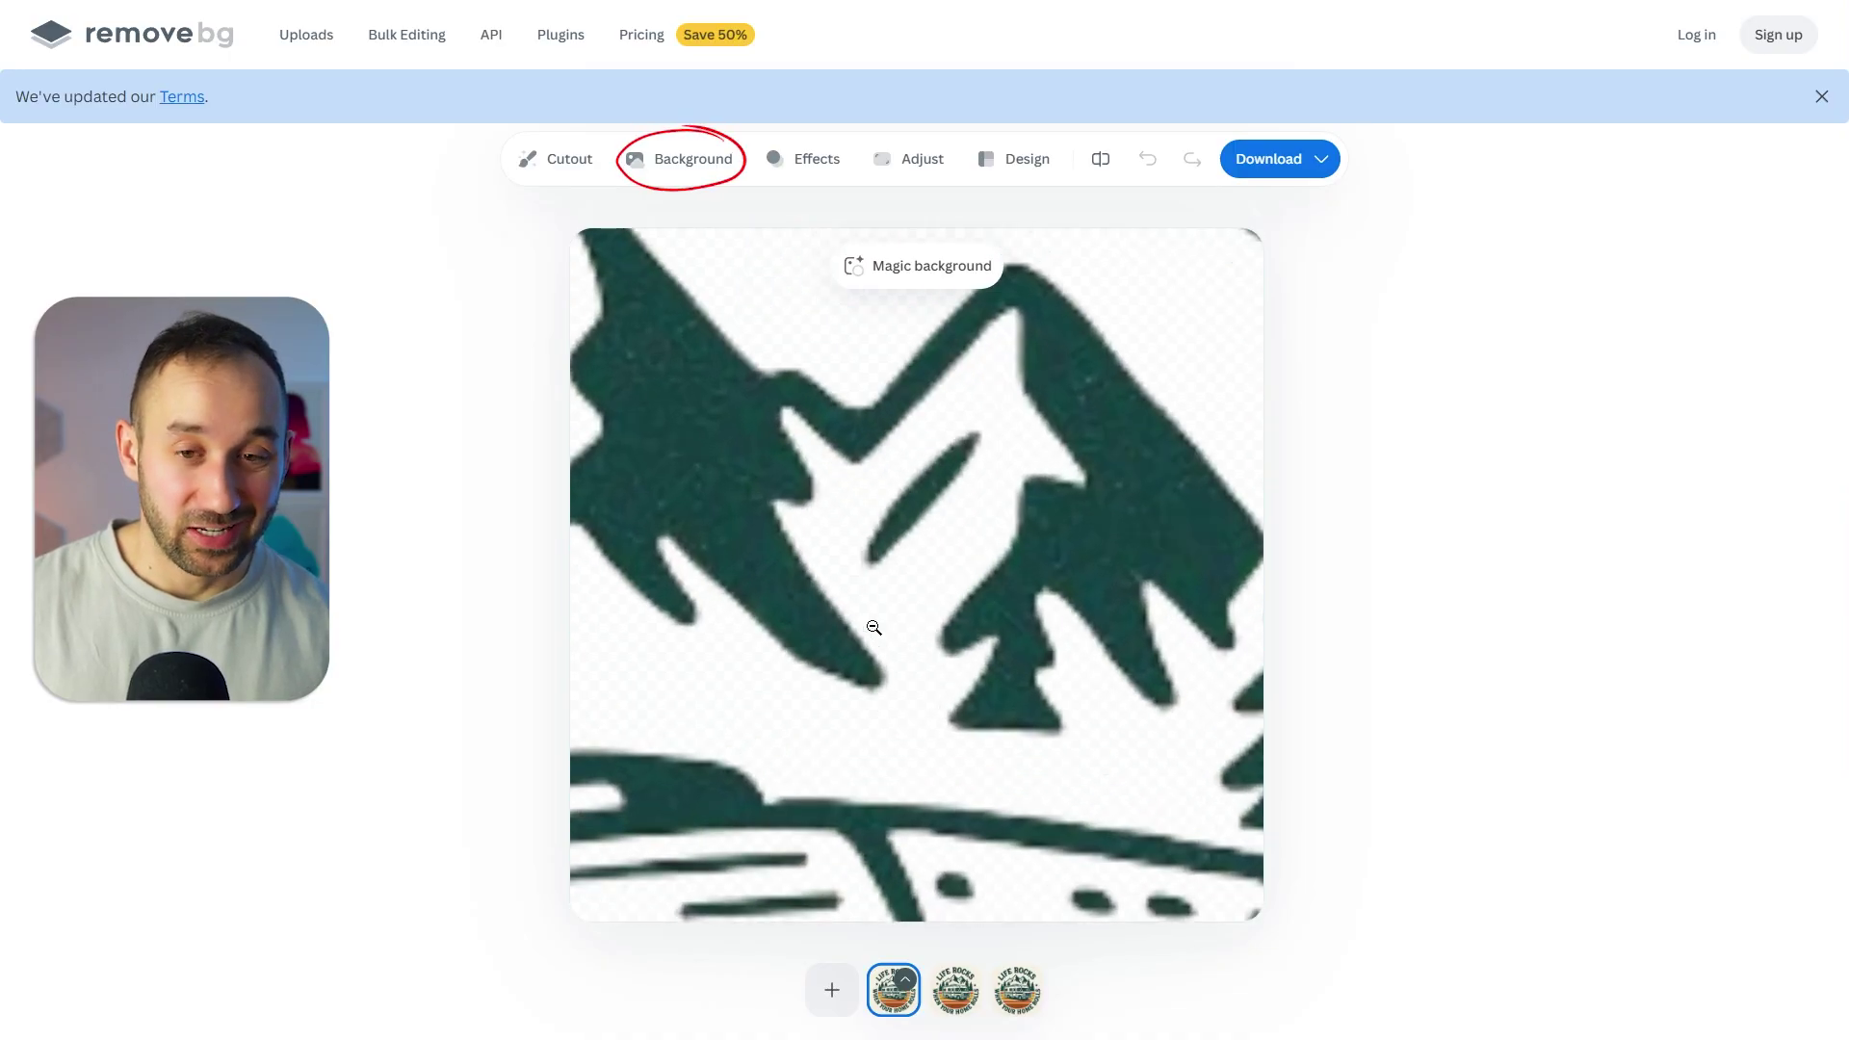
pyautogui.click(874, 629)
# Check the cutout against a solid black background colour and download it with the background left transparent.
pyautogui.click(676, 172)
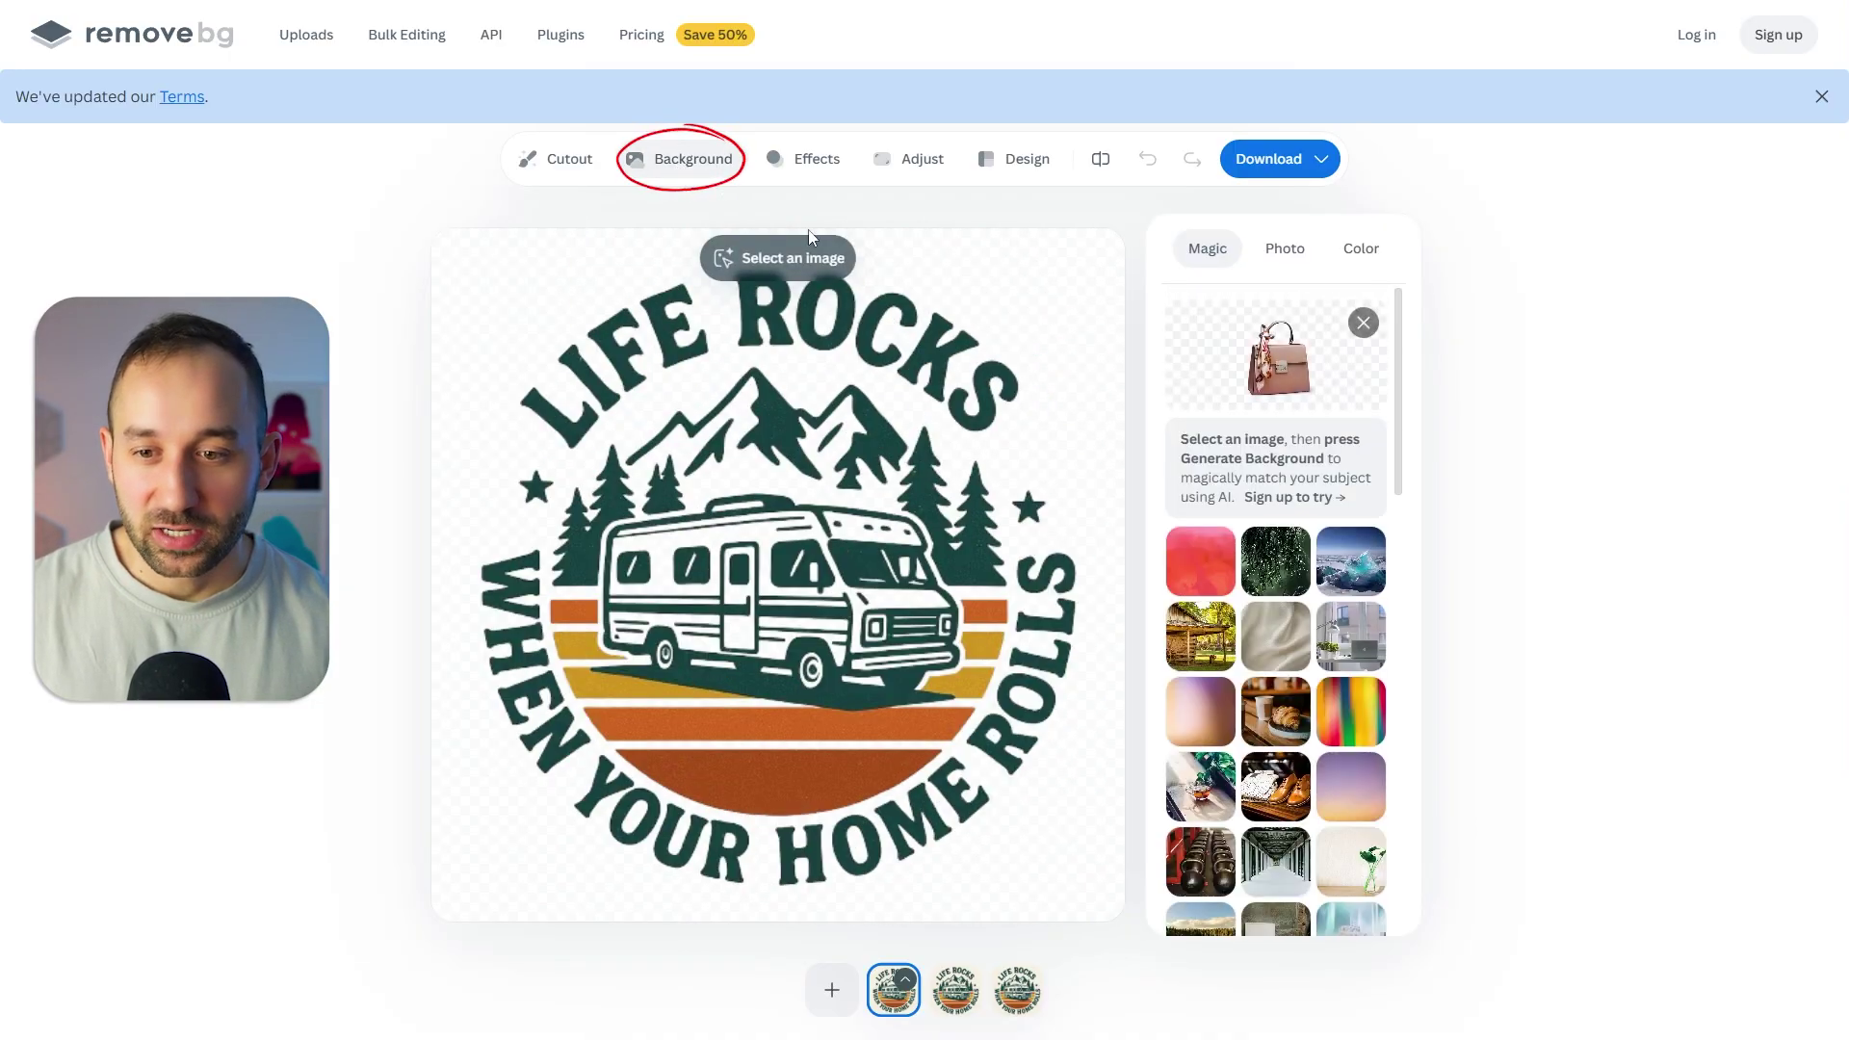
pyautogui.click(1387, 254)
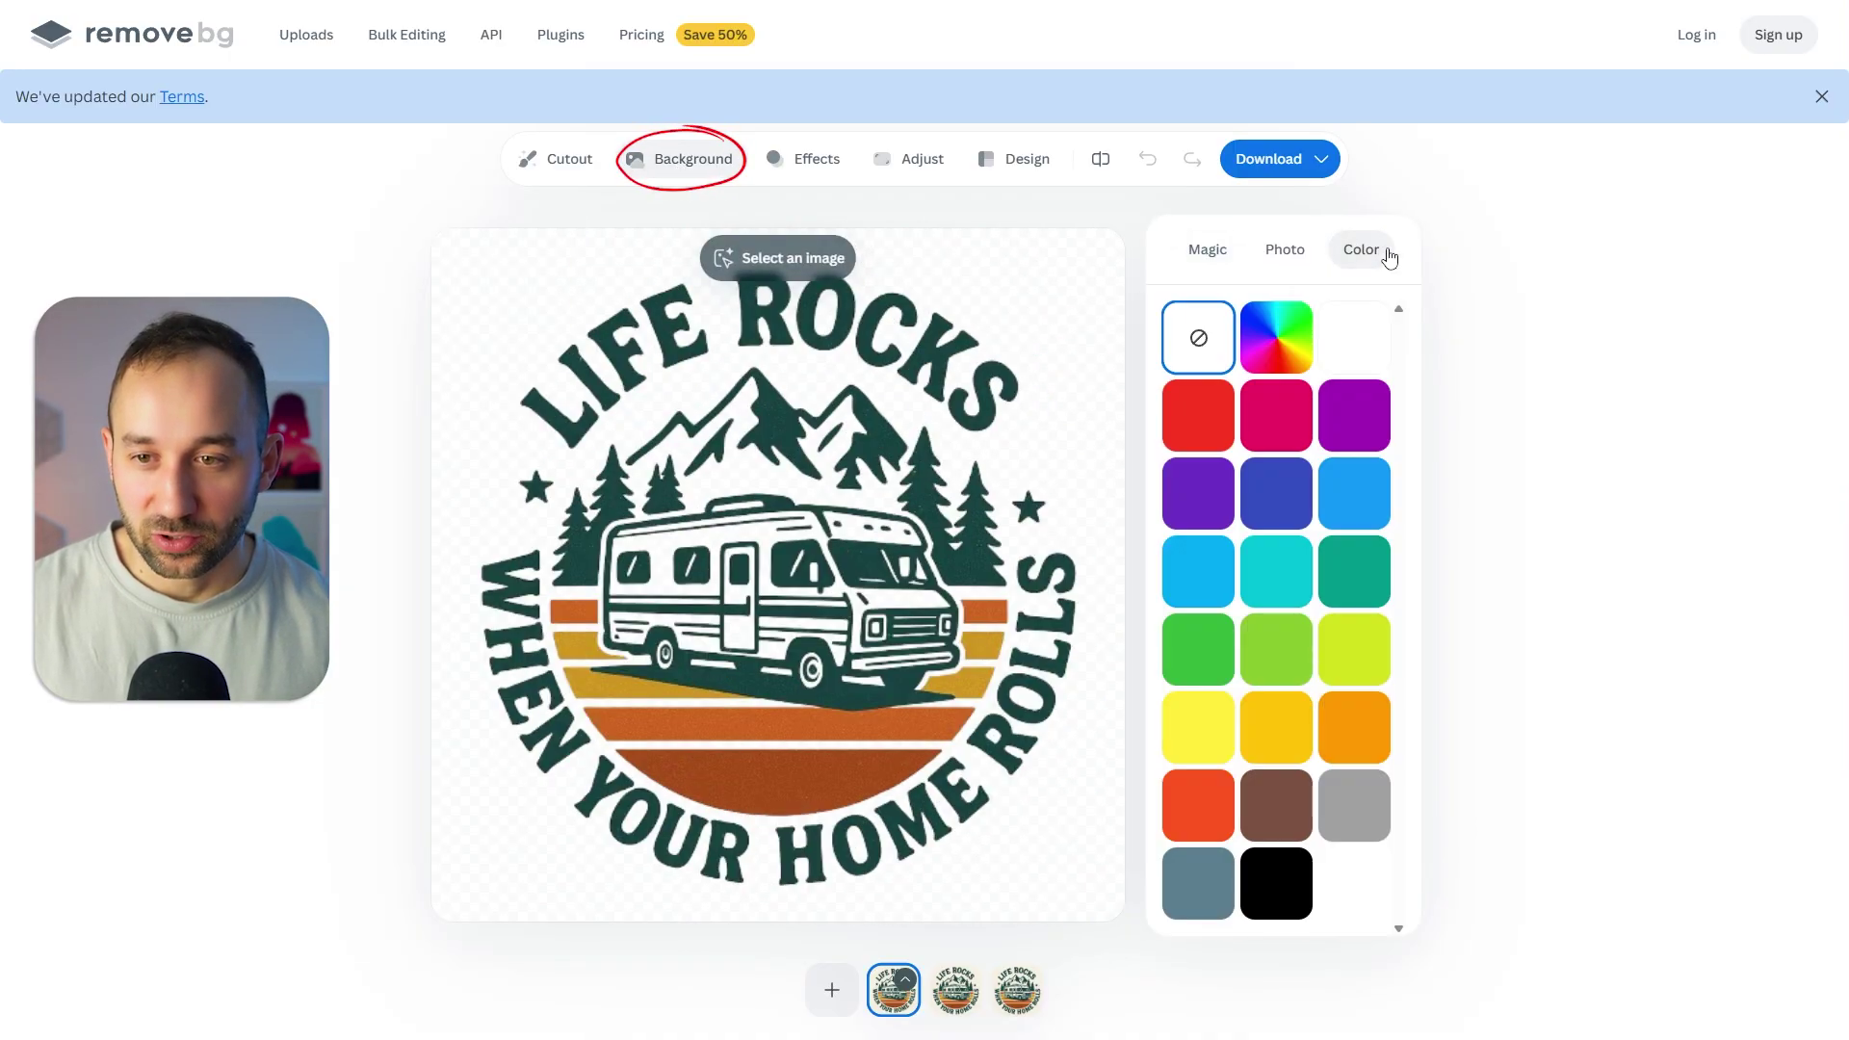
pyautogui.click(1301, 876)
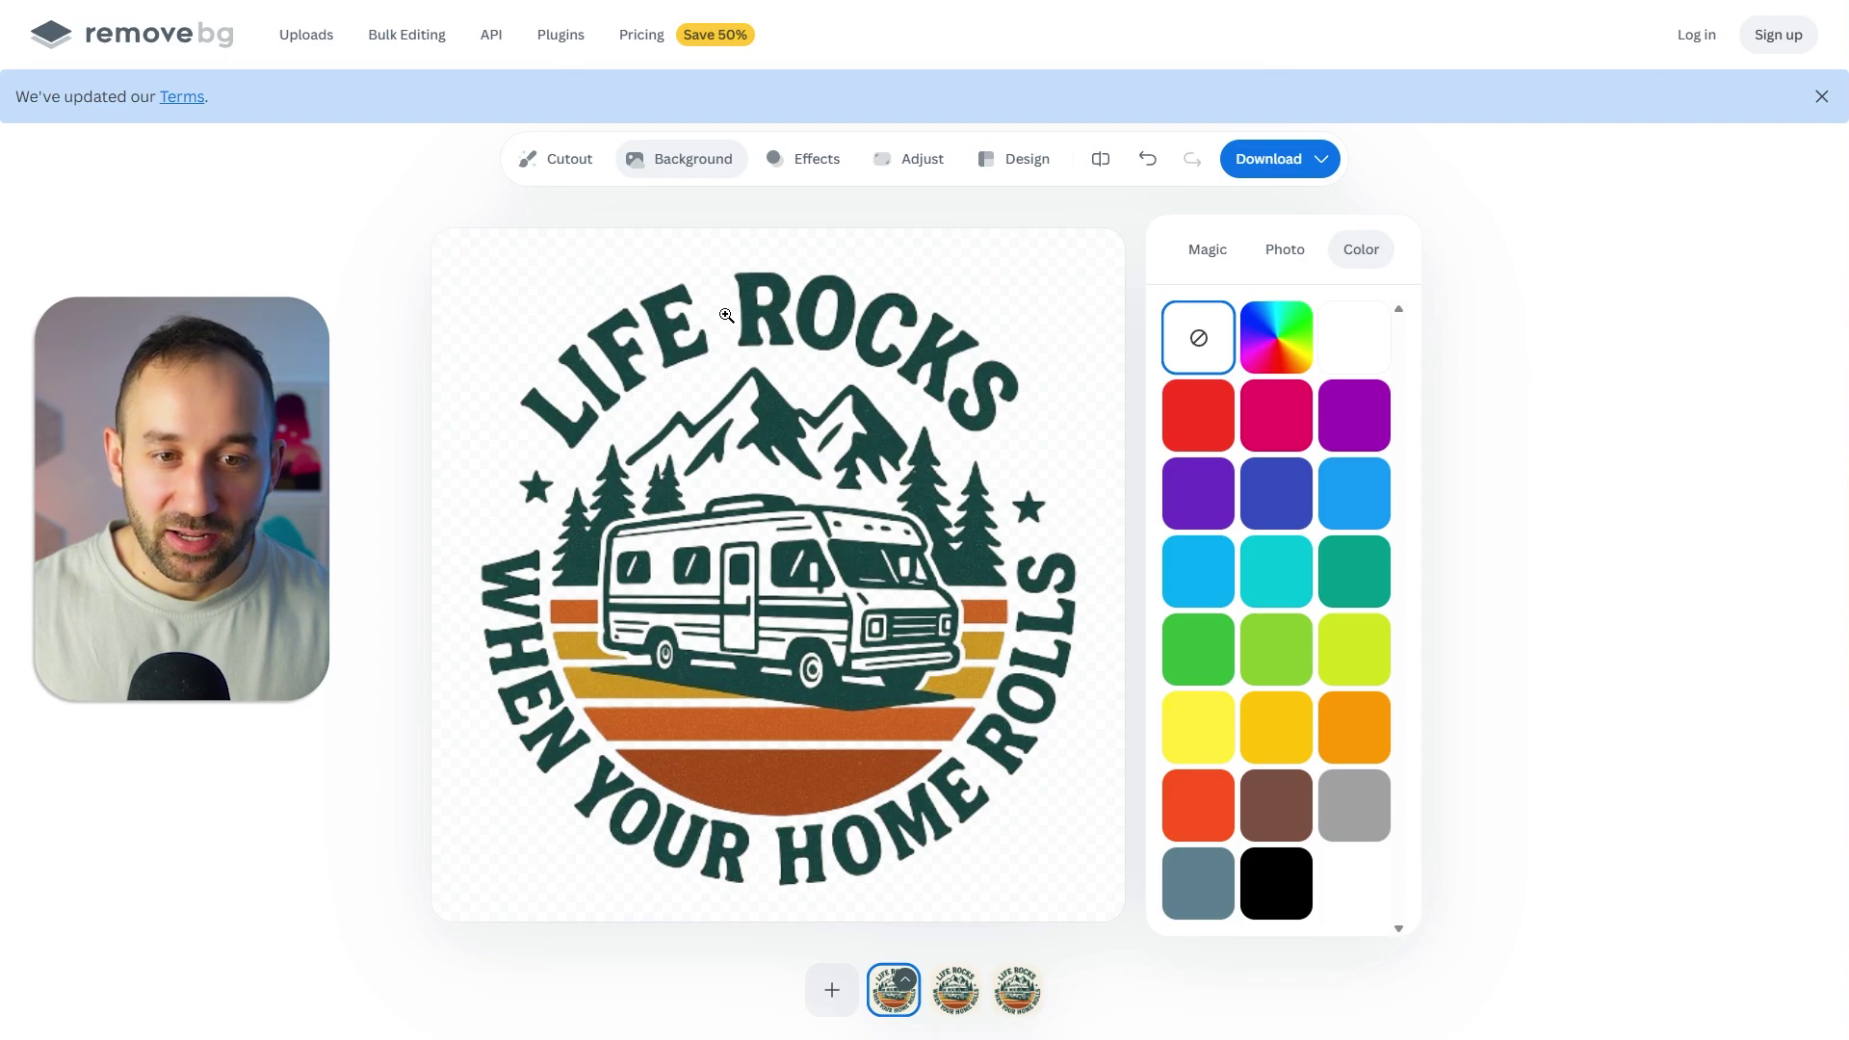
pyautogui.click(1284, 178)
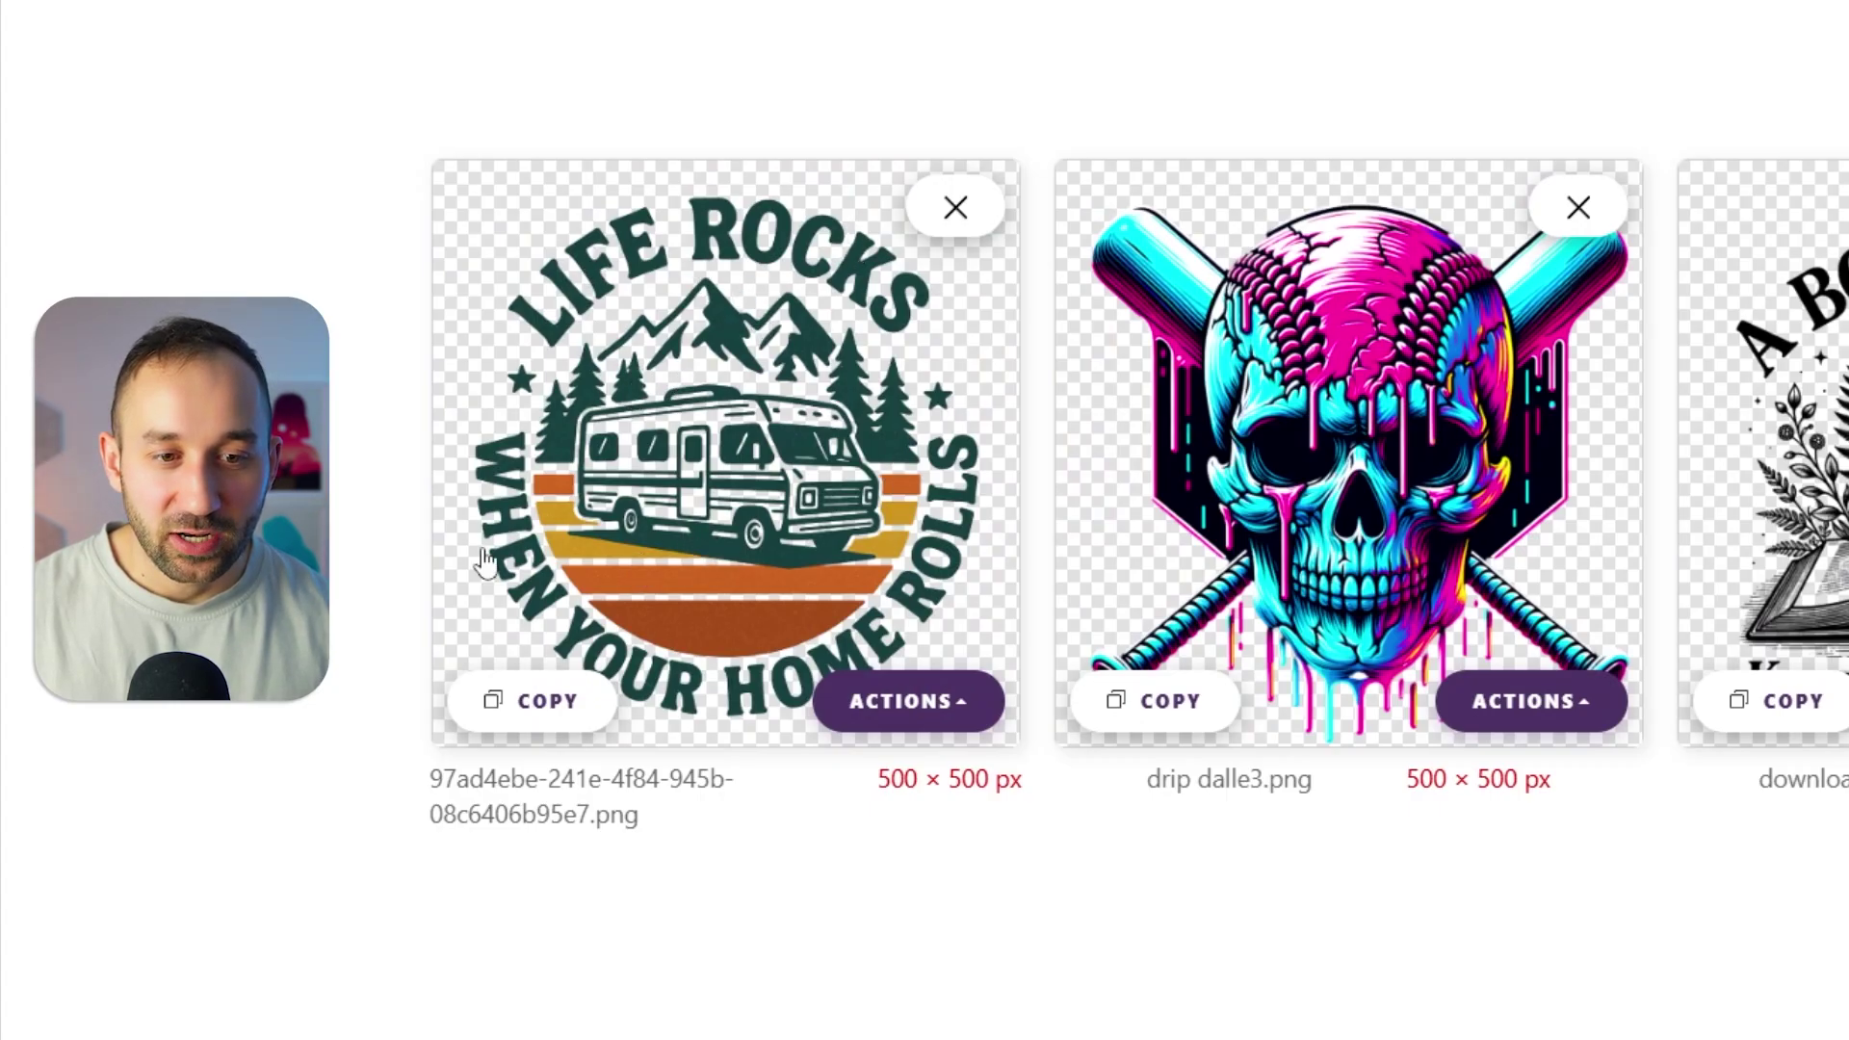
# In Pixian.AI, check the output size listed beneath the camper design result.
pyautogui.scroll(-3, 686, 550)
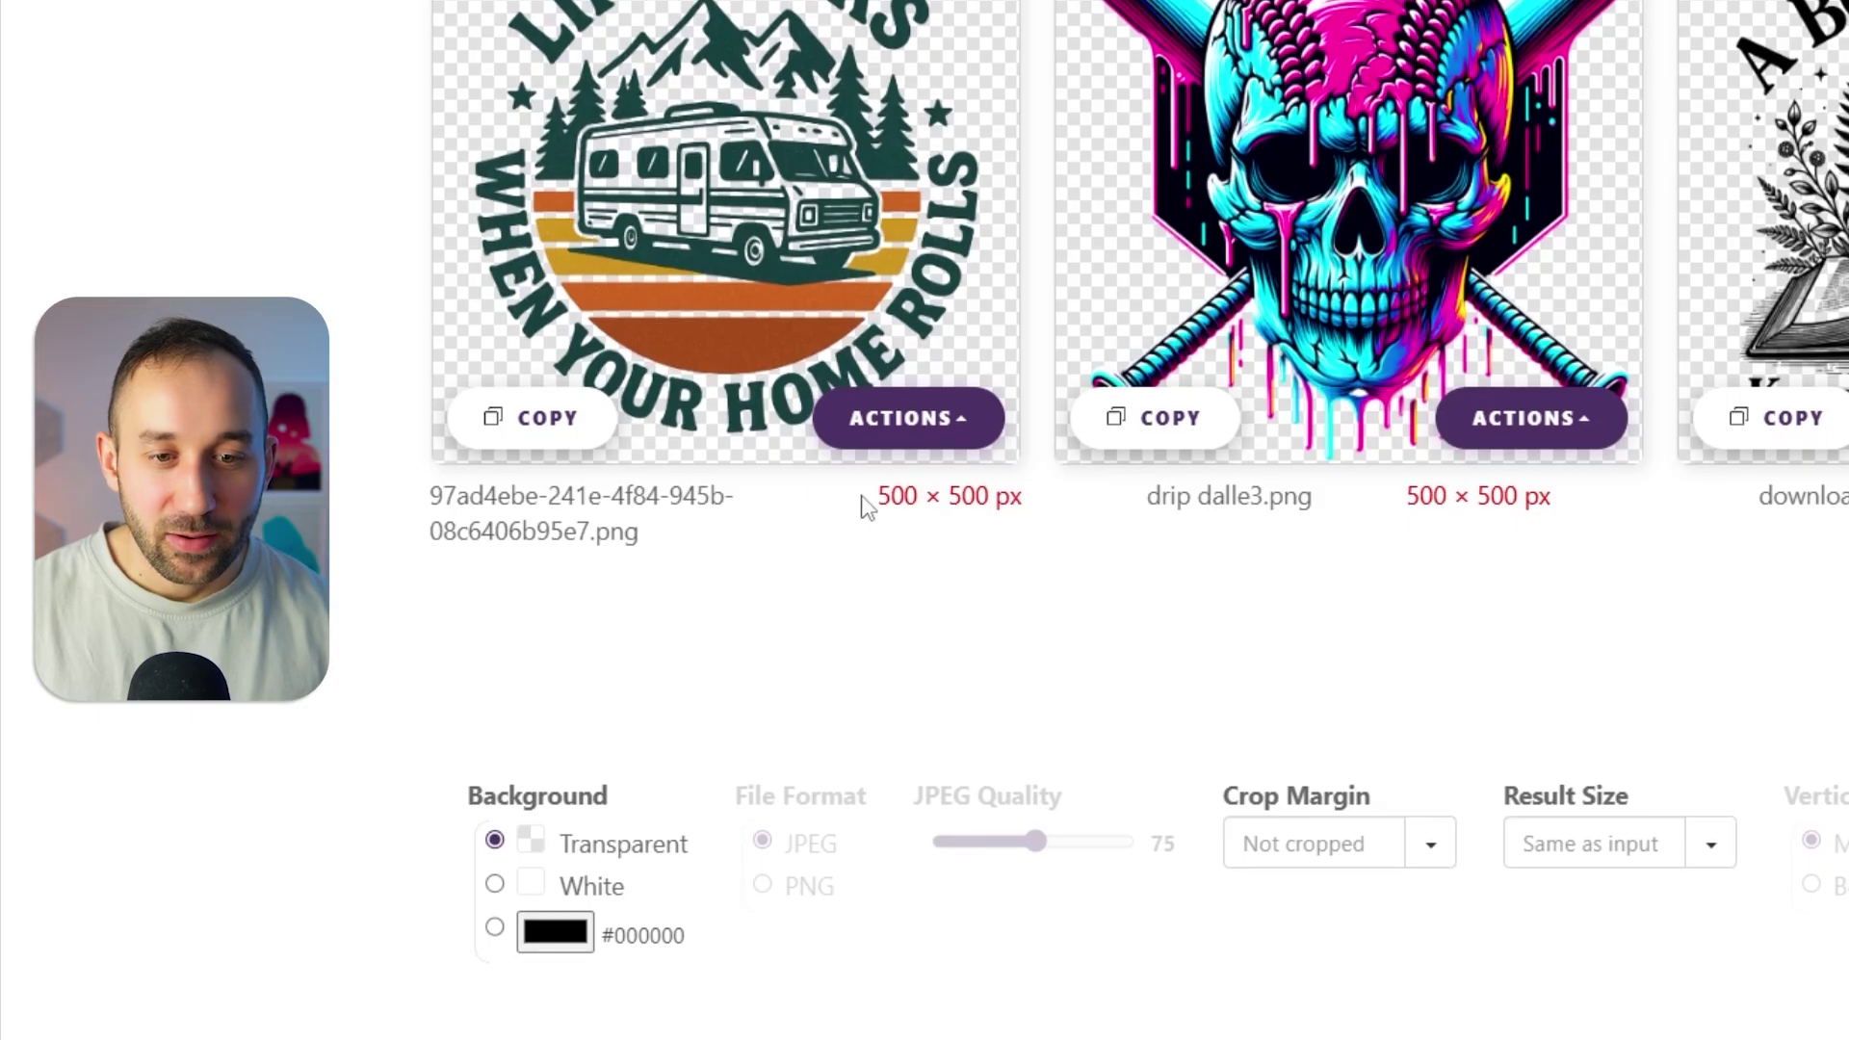
pyautogui.moveTo(866, 503); pyautogui.dragTo(1040, 496)
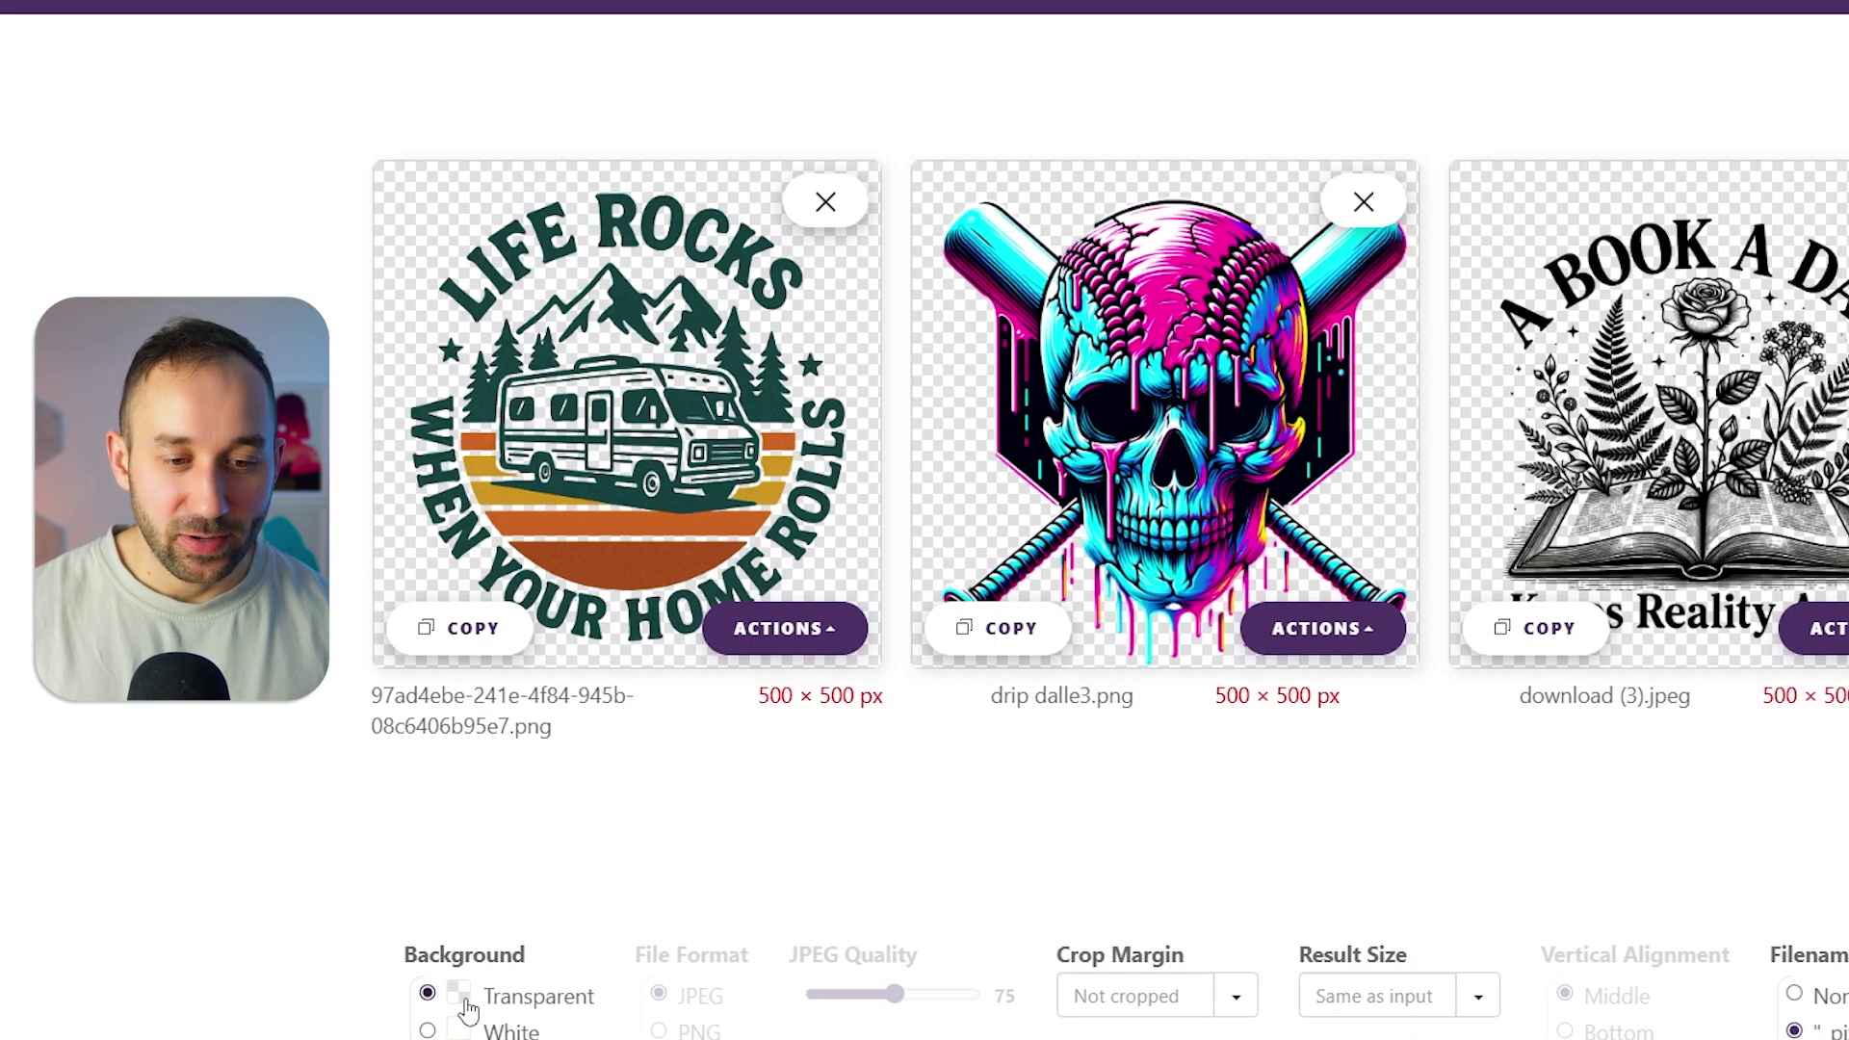
# Preview the Pixian.AI cutouts against a black #000000 background and restore the transparent background.
pyautogui.scroll(-1, 464, 1003)
pyautogui.click(428, 946)
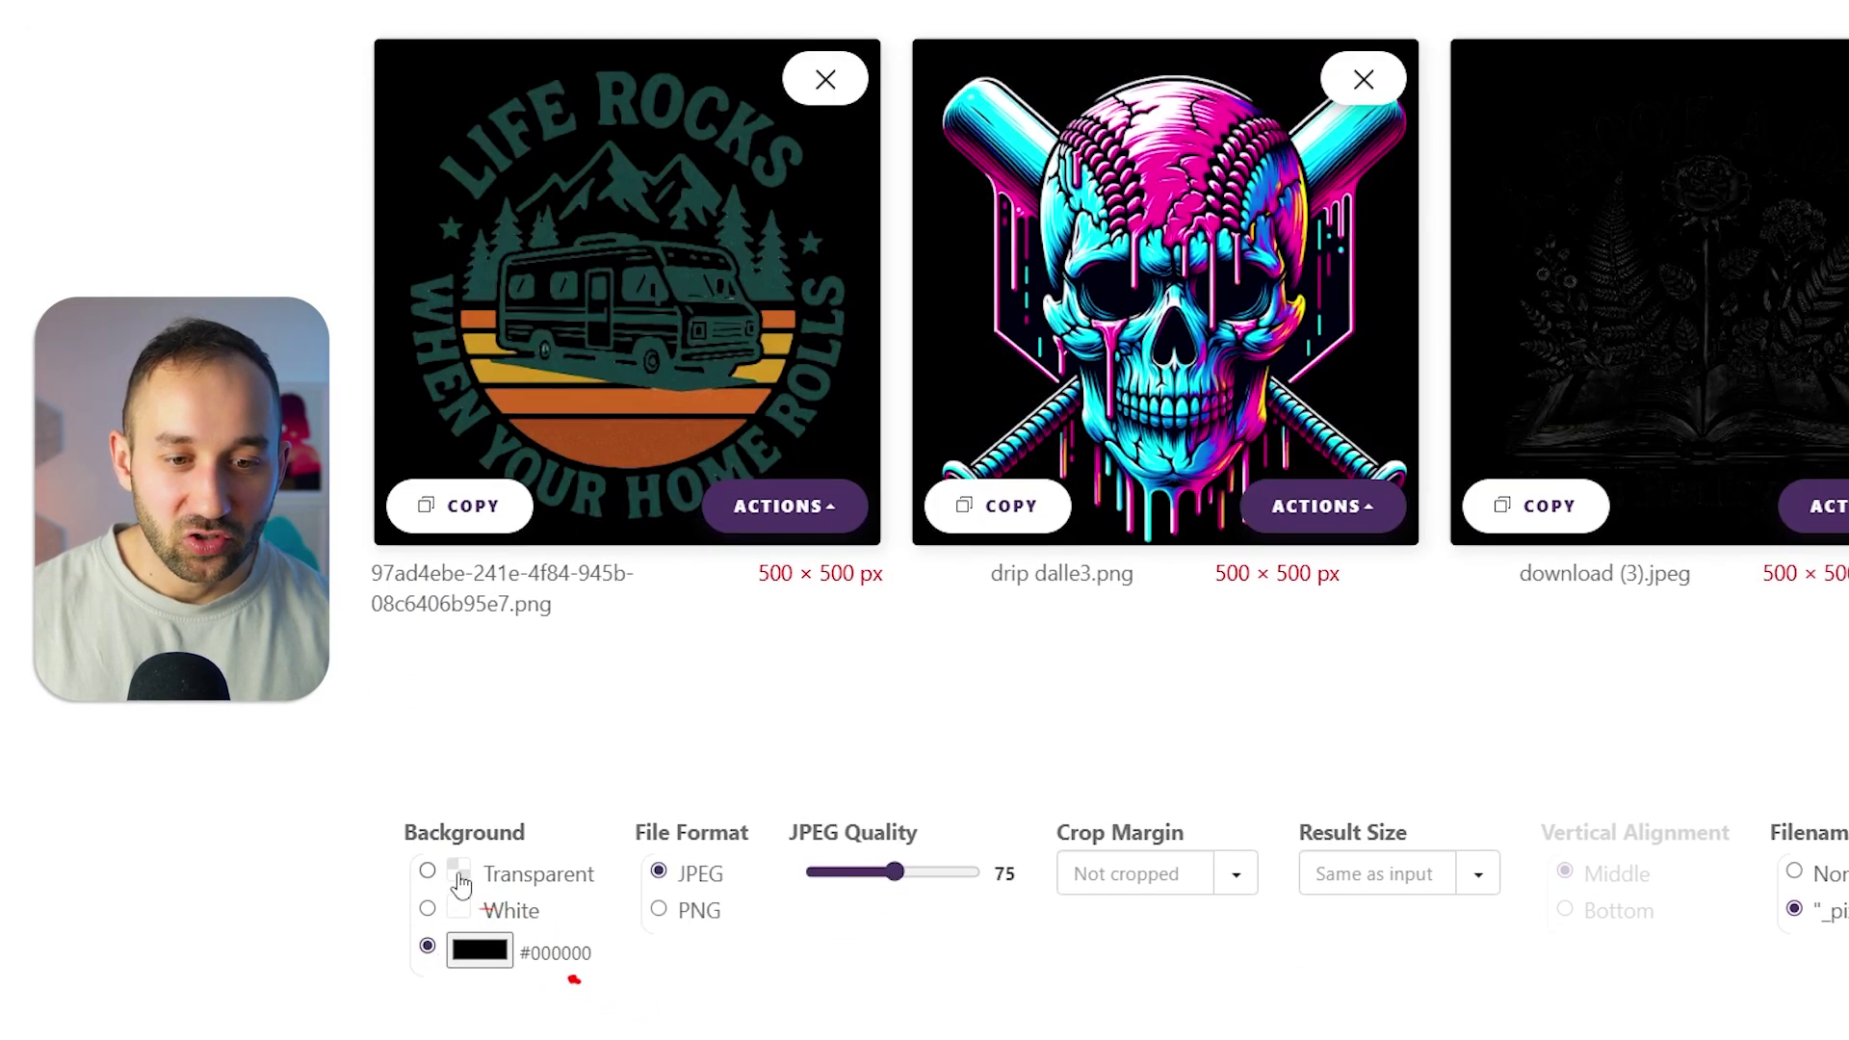
pyautogui.scroll(4, 818, 688)
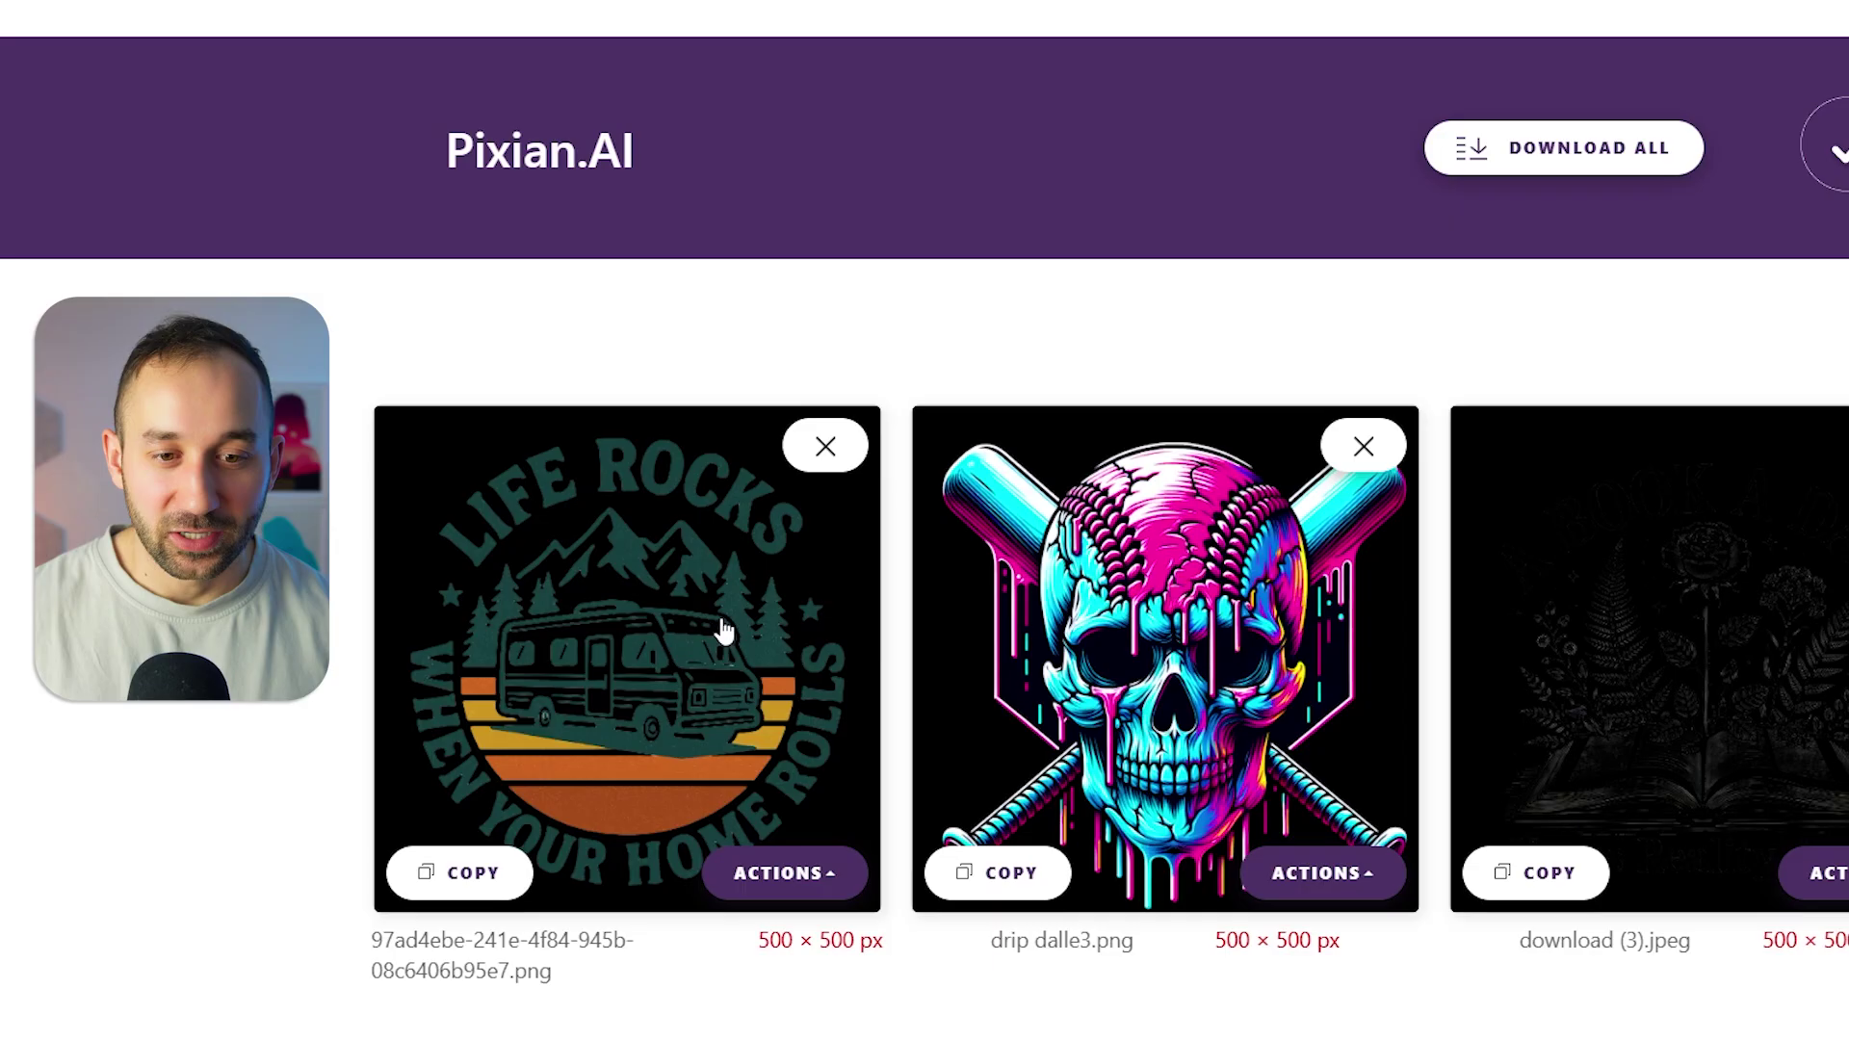
pyautogui.scroll(-3, 724, 630)
pyautogui.scroll(-3, 726, 632)
pyautogui.click(428, 750)
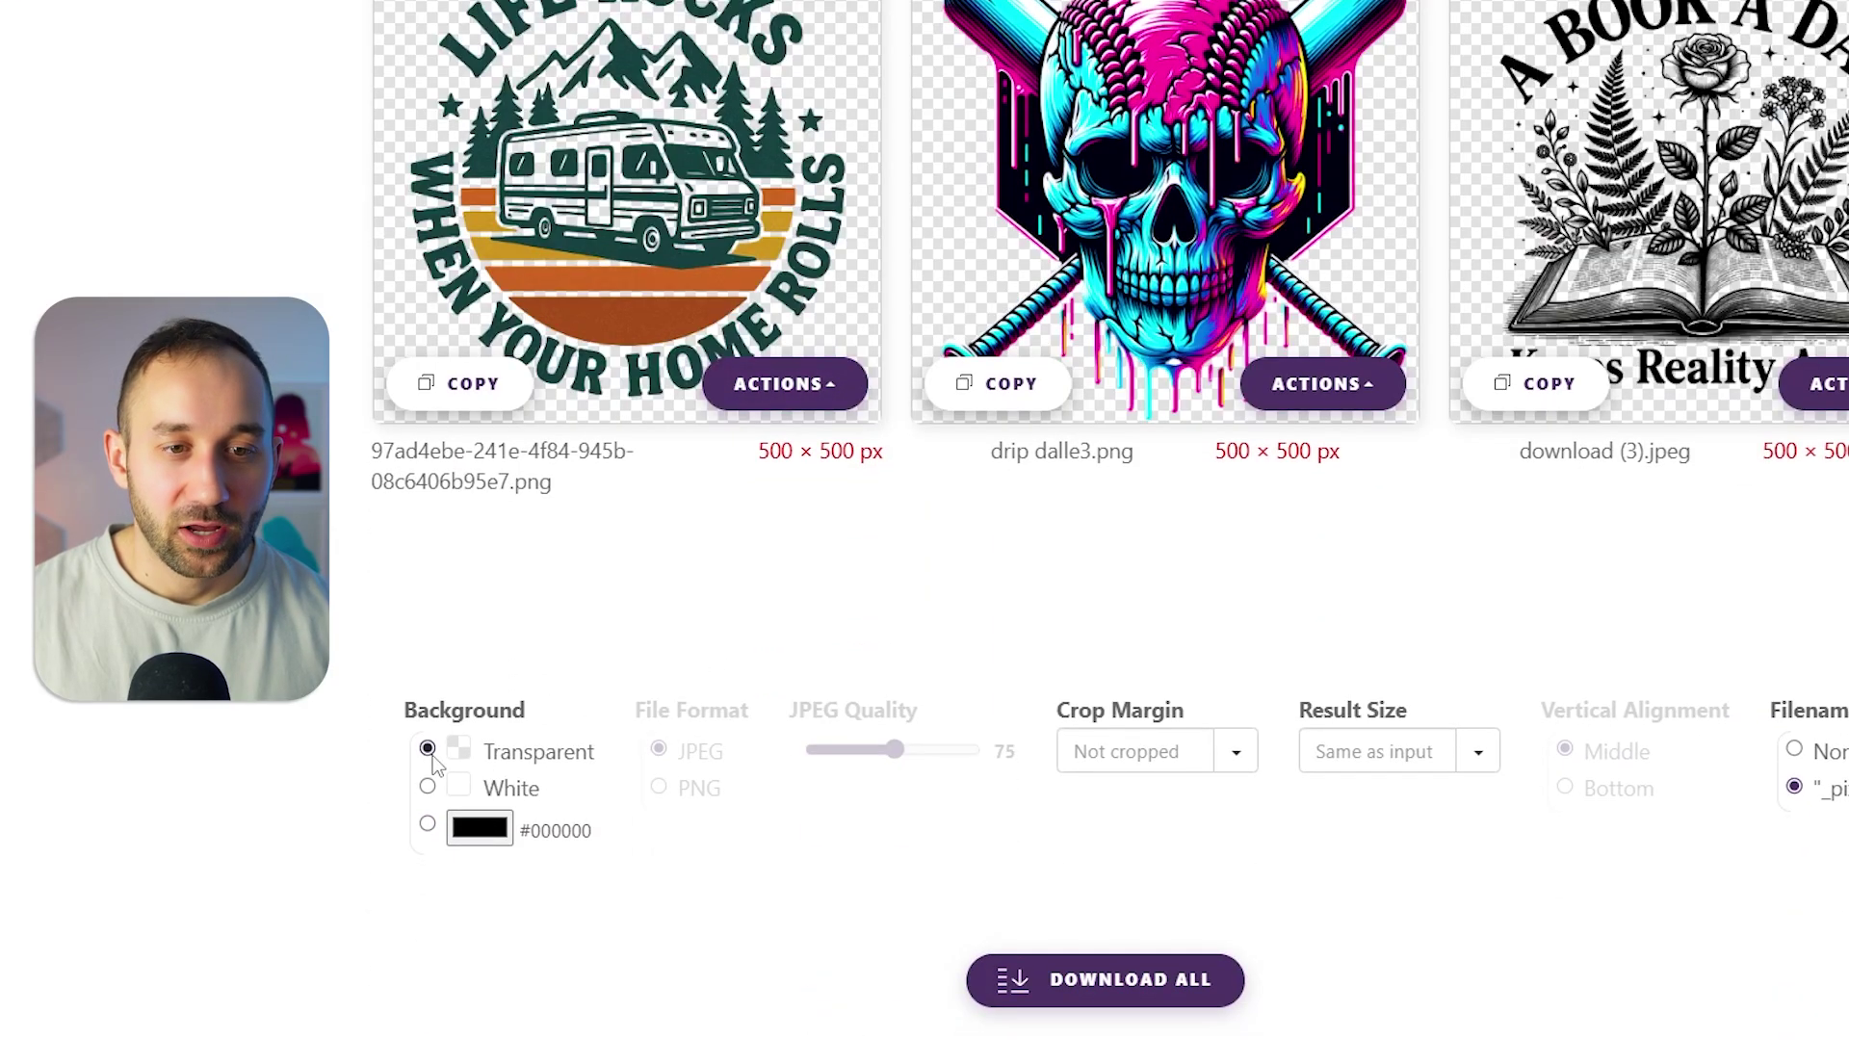
pyautogui.scroll(4, 469, 705)
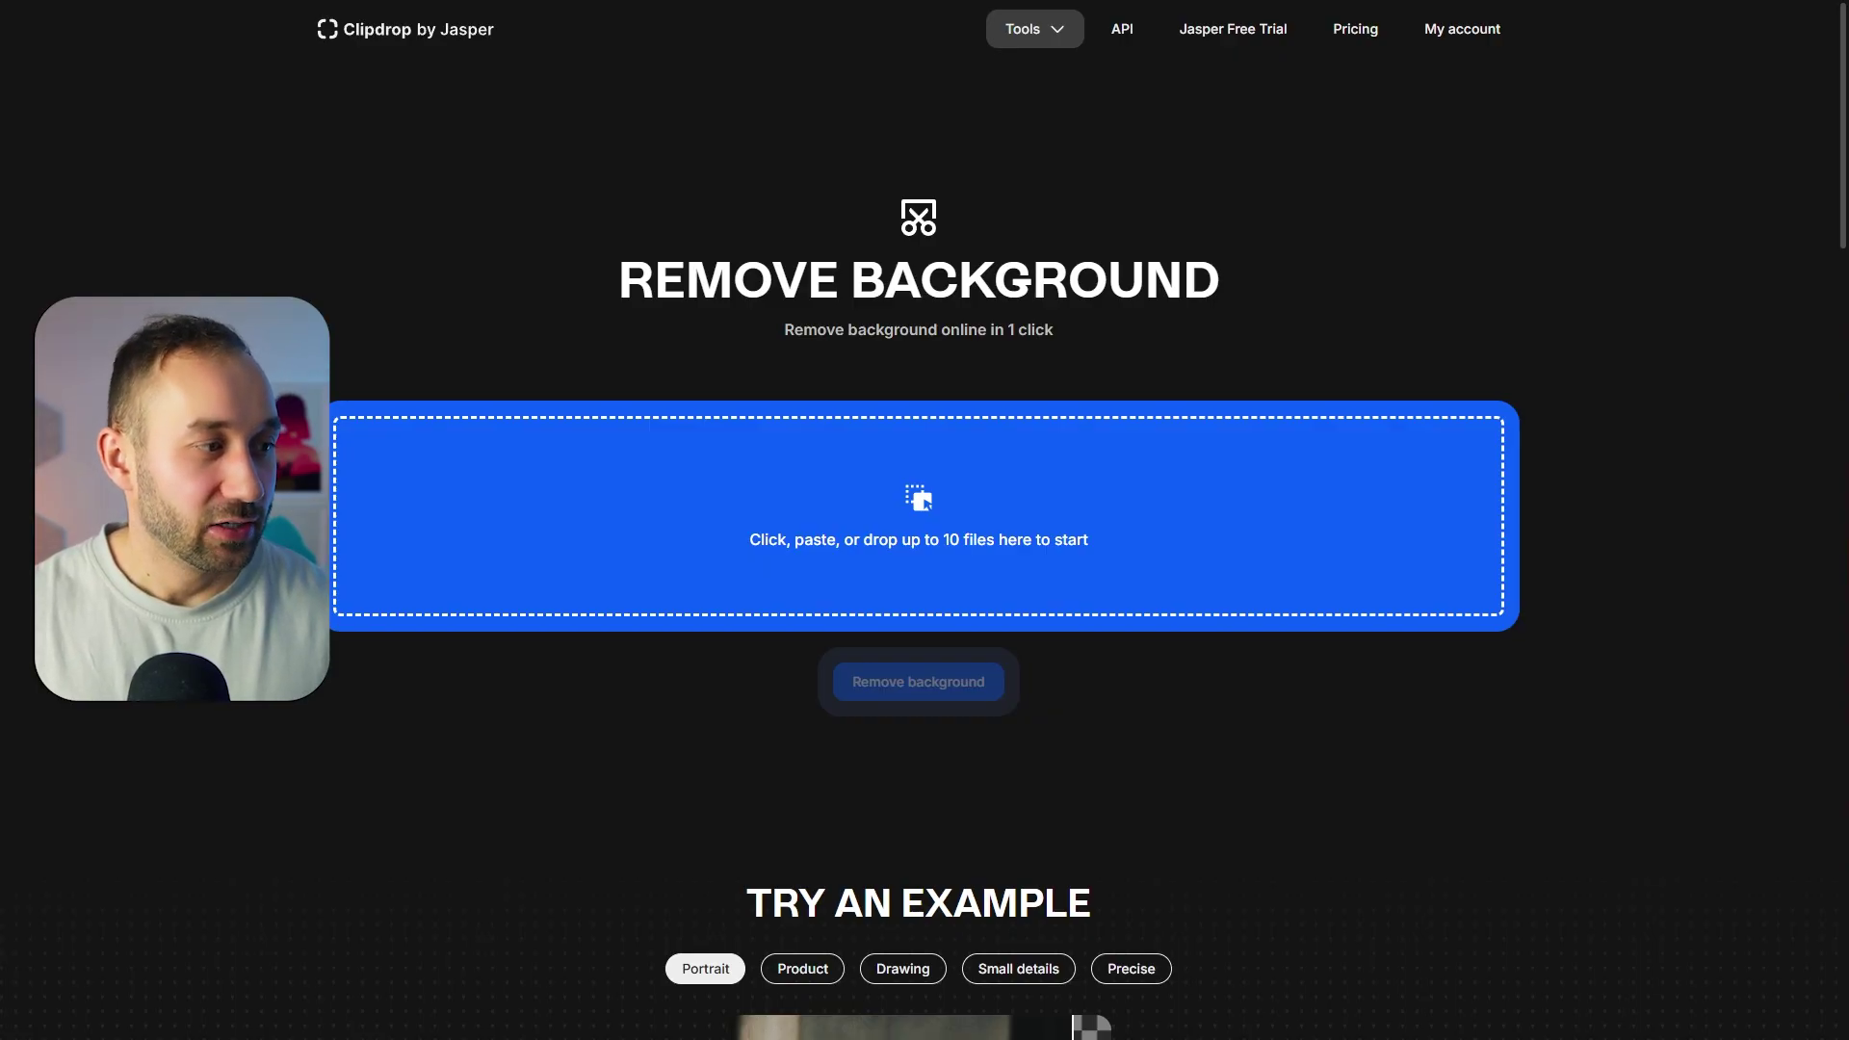
# Remove the camper design's background in Clipdrop and compare the cutout with the original image.
pyautogui.moveTo(202, 939); pyautogui.dragTo(997, 558)
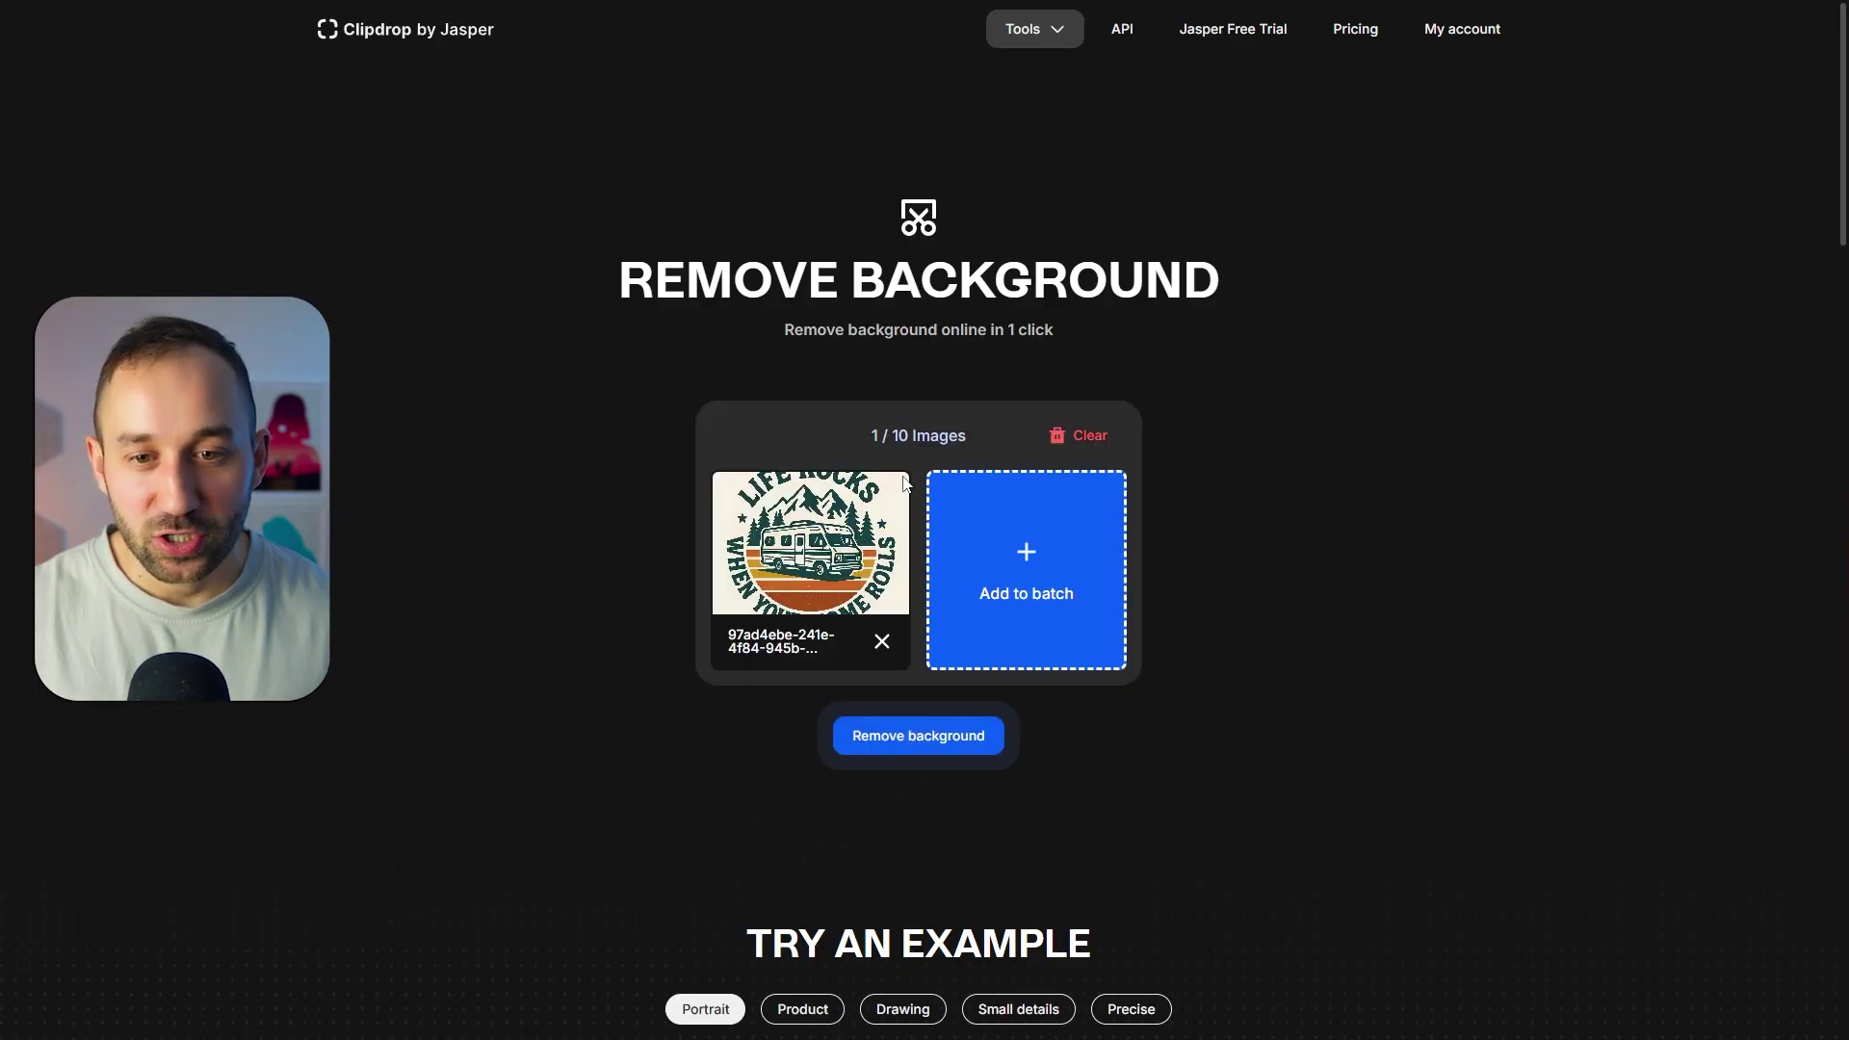
pyautogui.click(1005, 445)
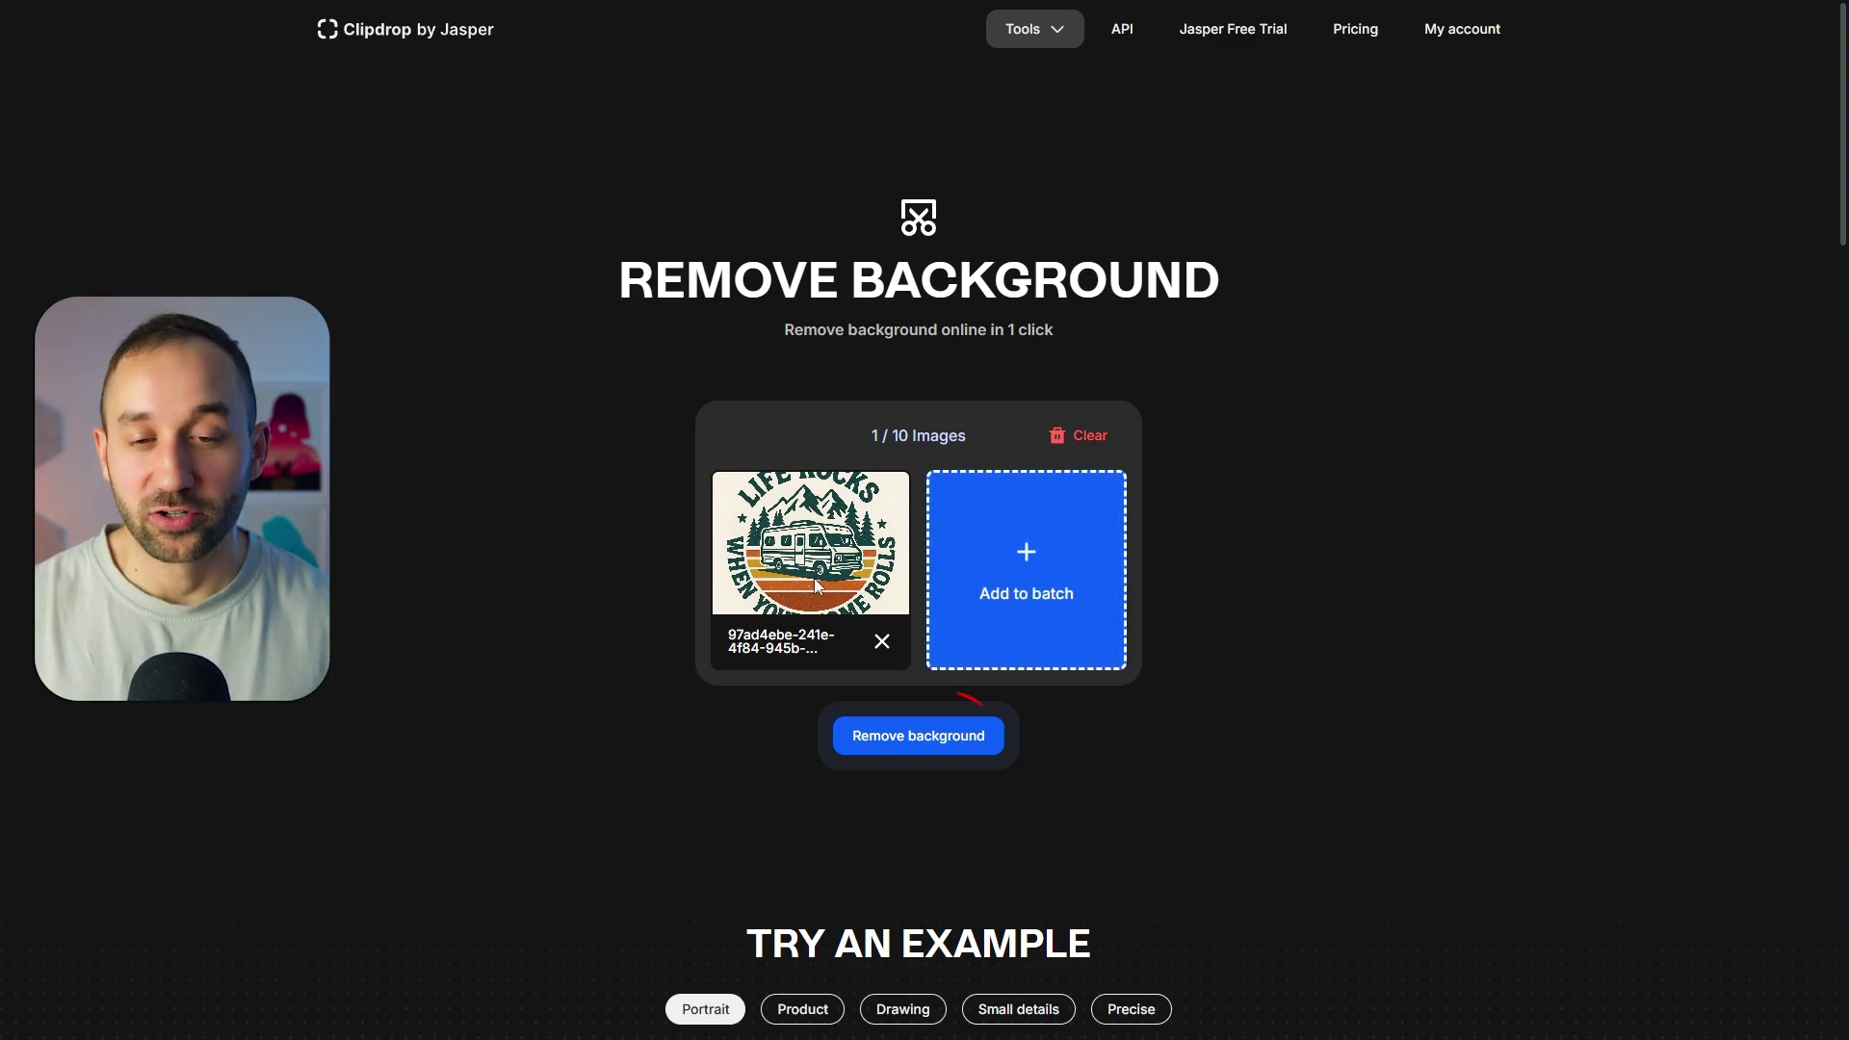
pyautogui.click(950, 737)
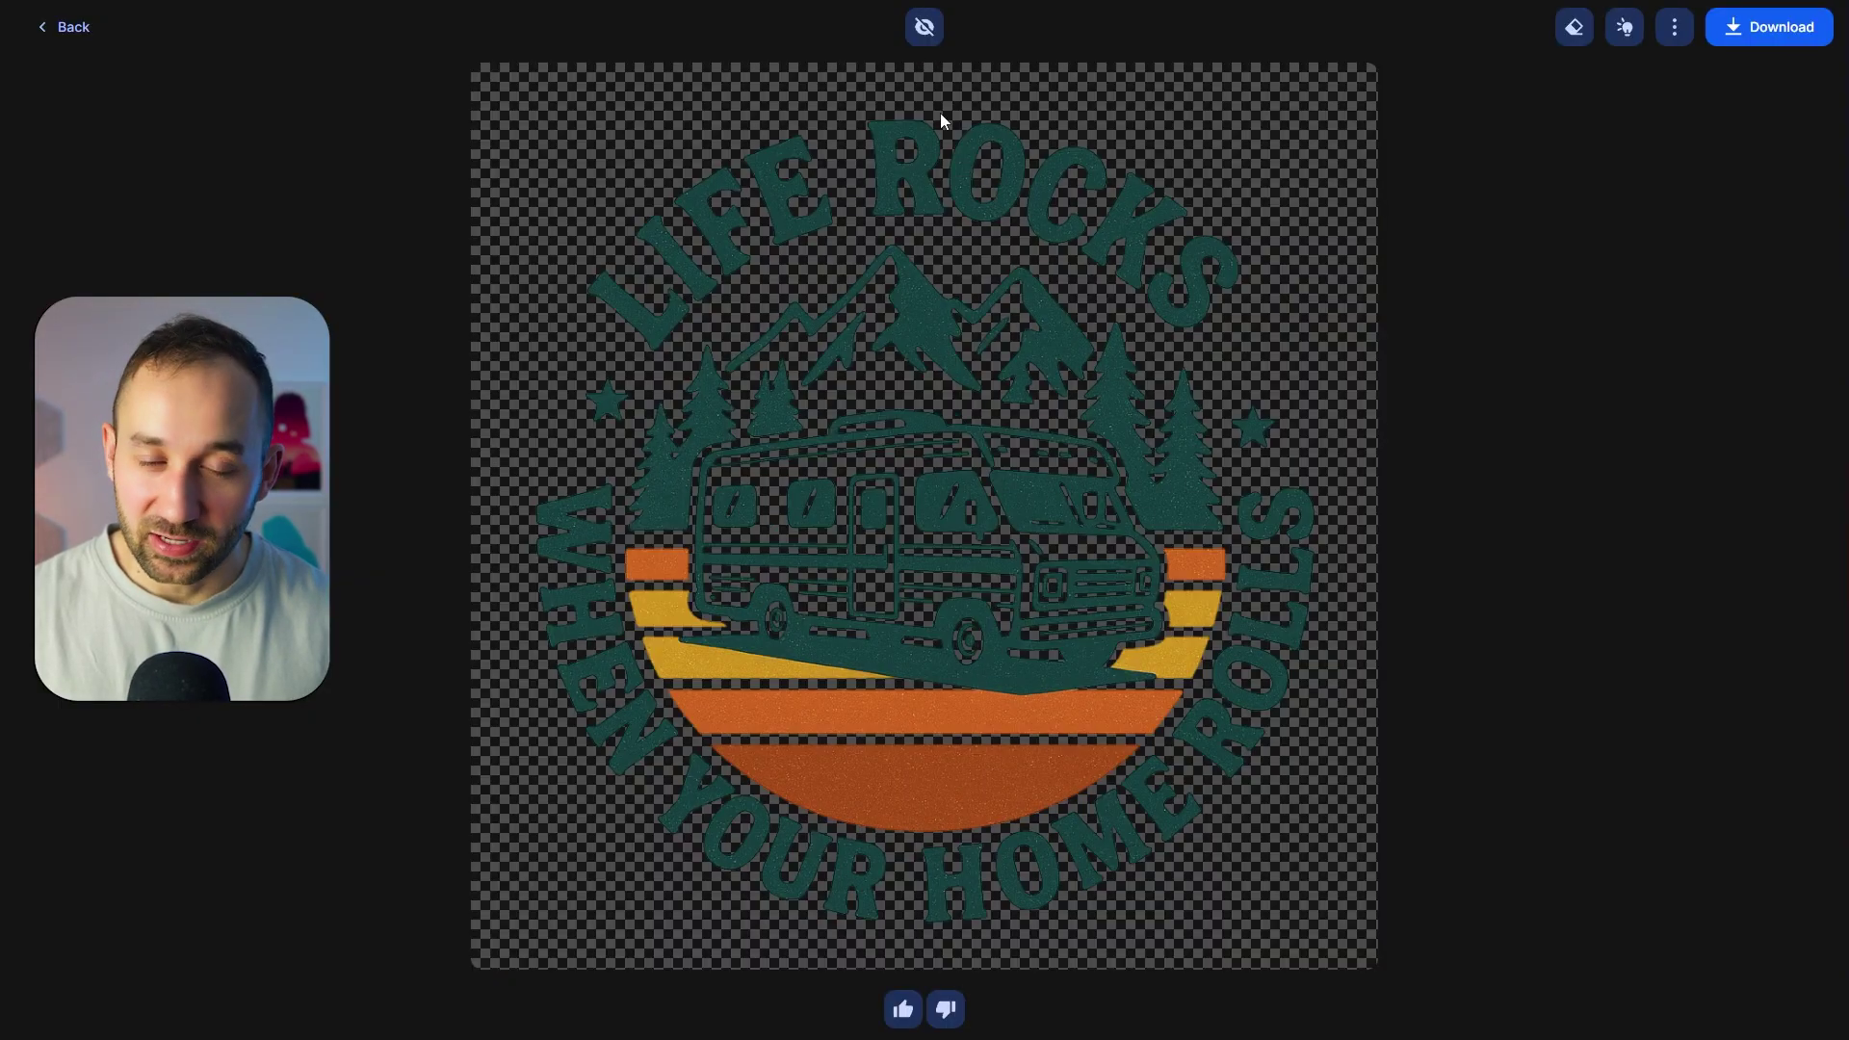
pyautogui.click(921, 32)
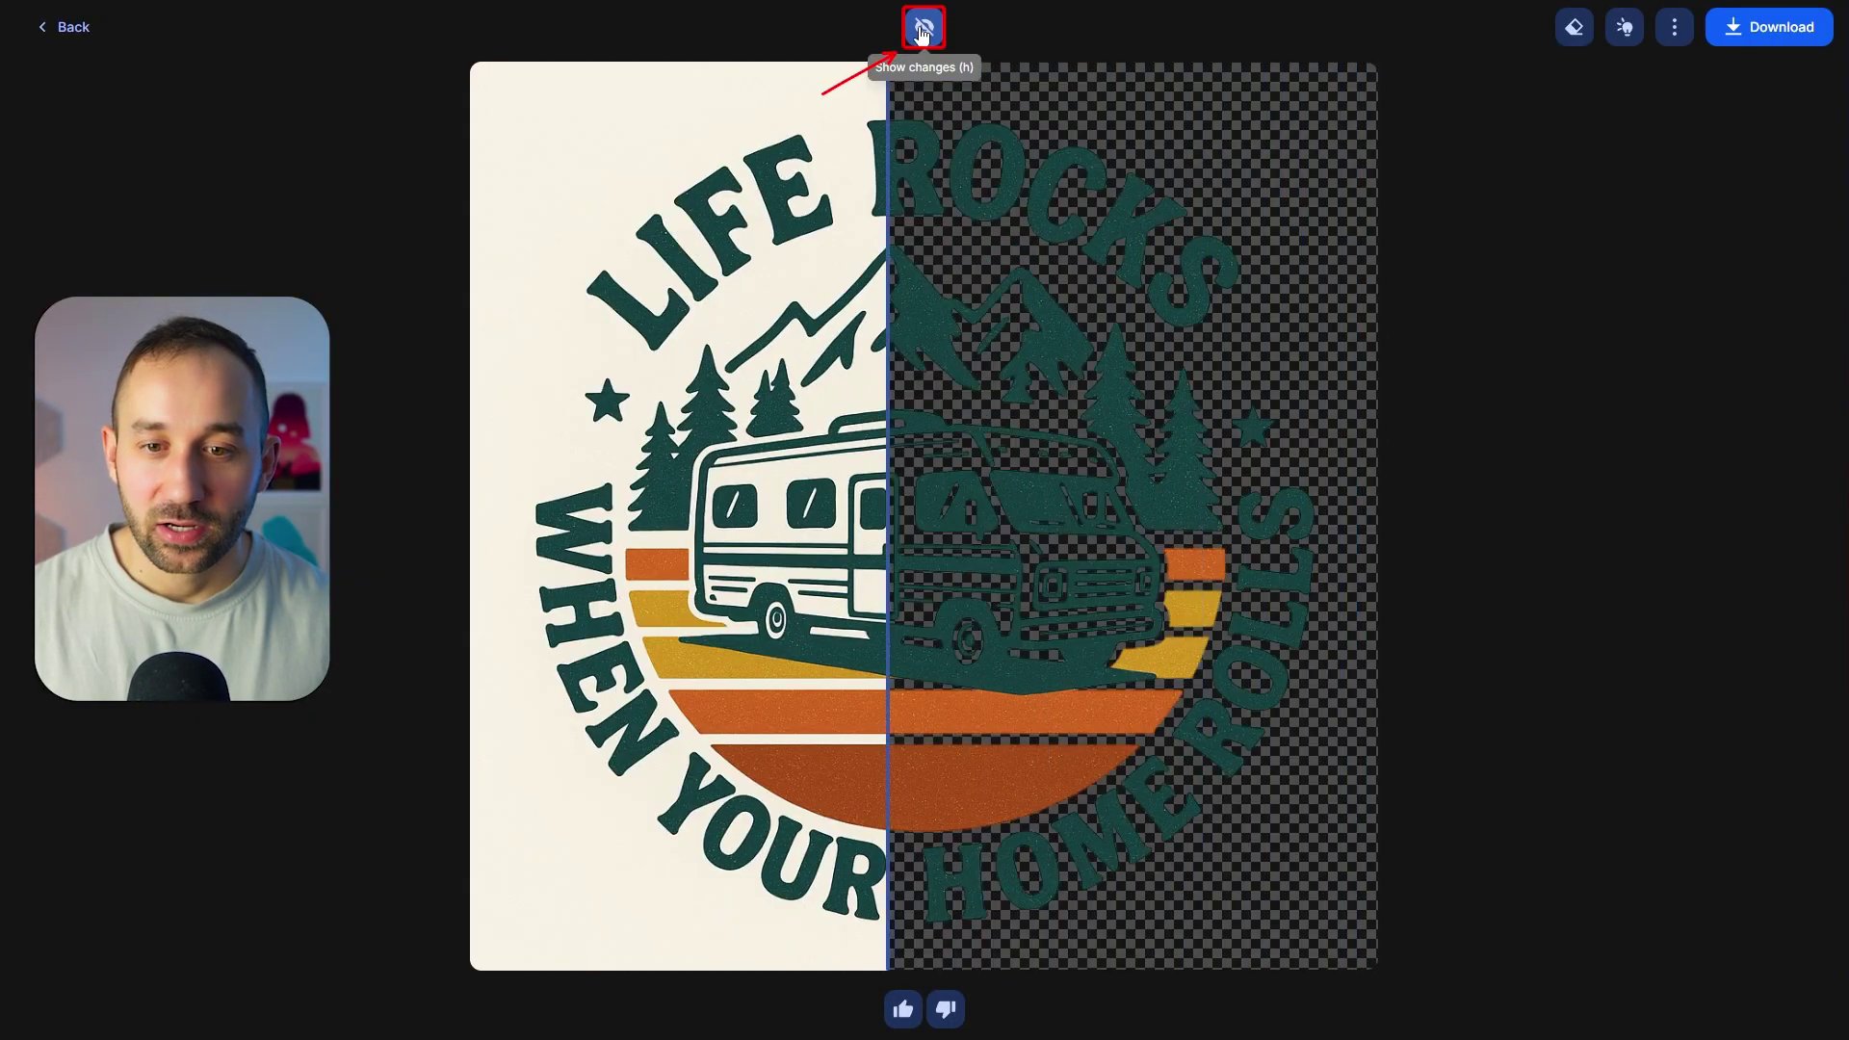
pyautogui.click(921, 32)
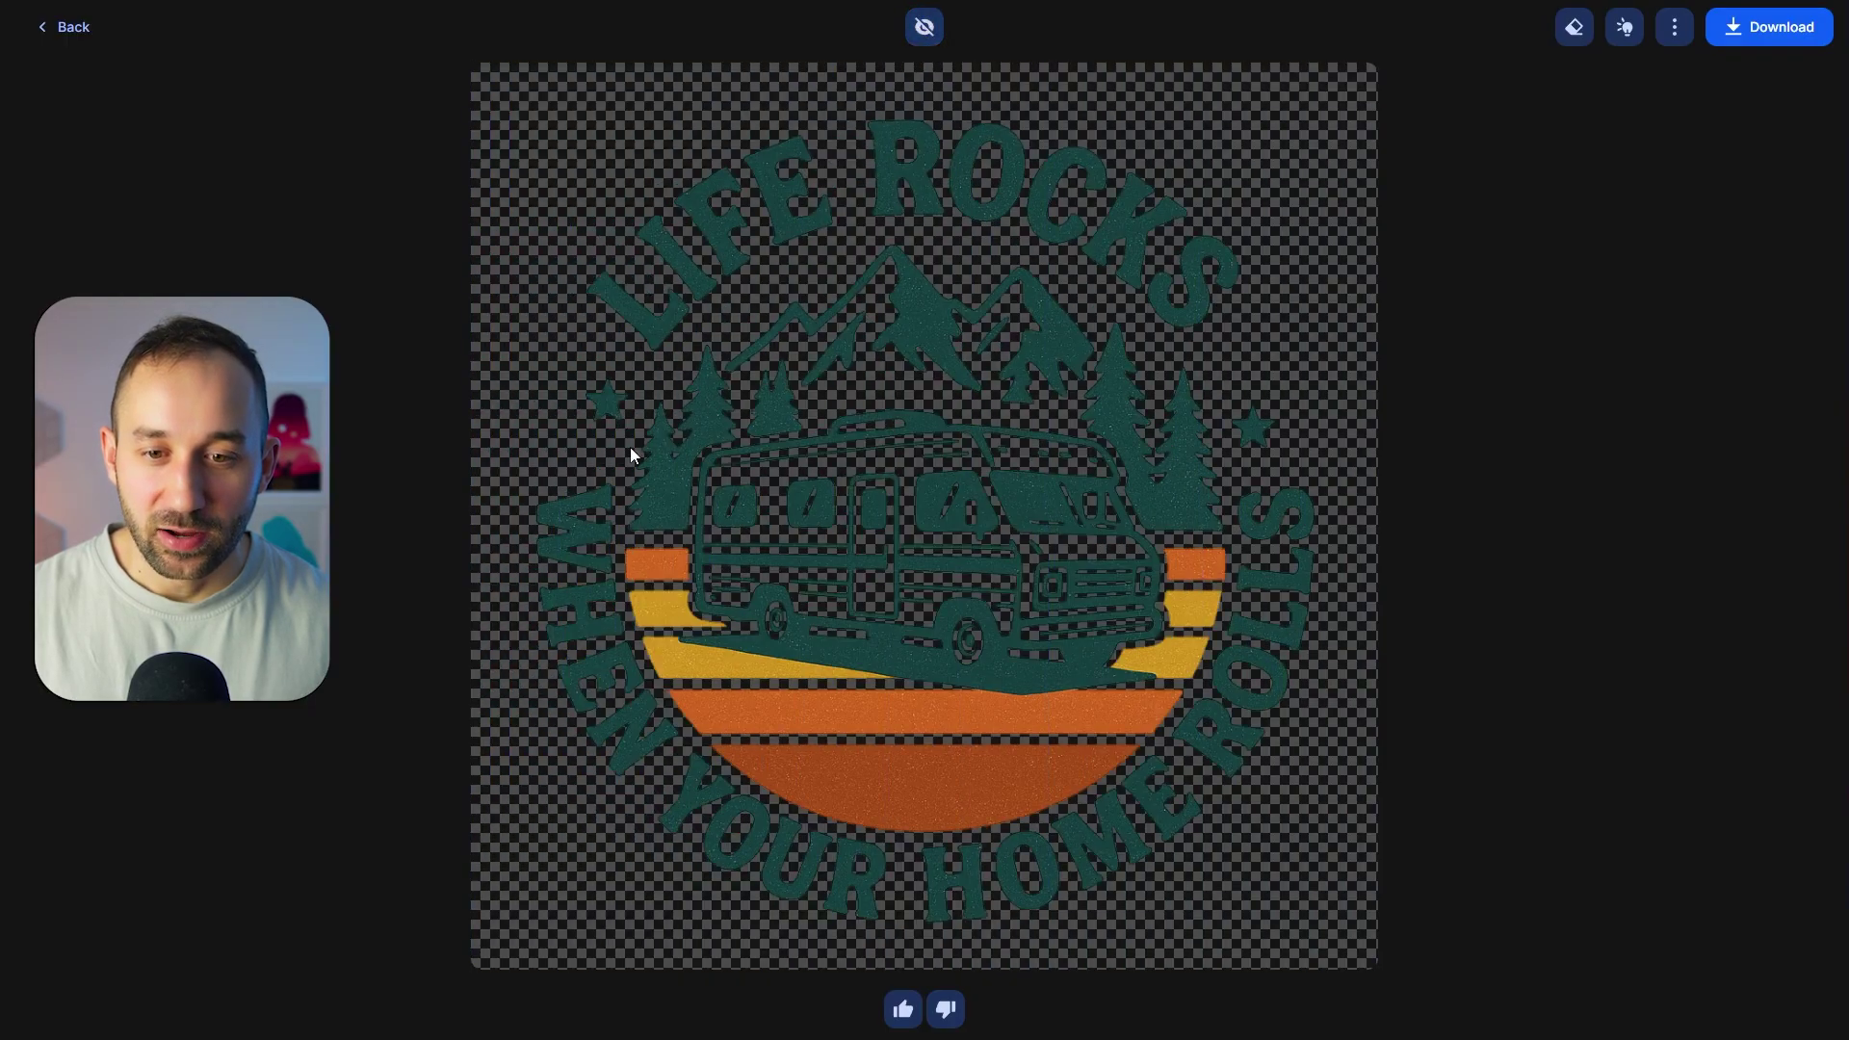
# Clean up the area around the C and K of ROCKS in Clipdrop's cleanup editor and download the image.
pyautogui.click(1571, 34)
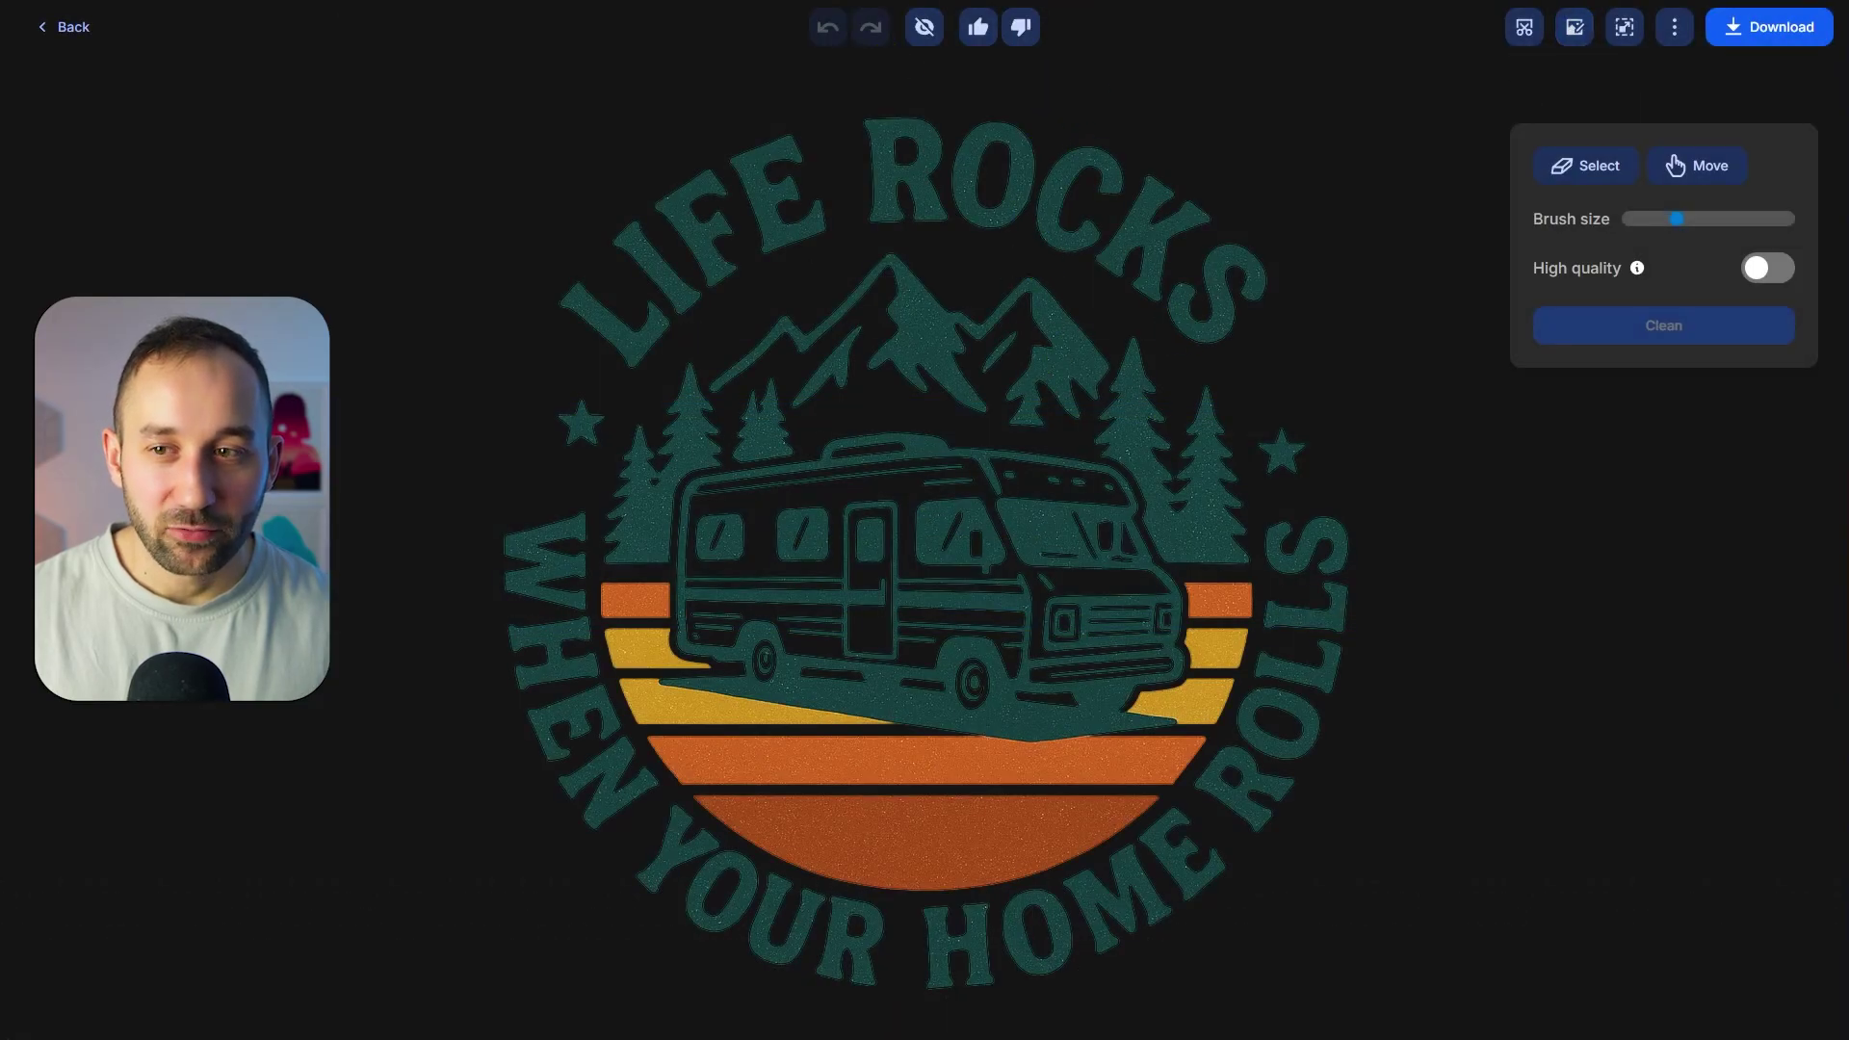
pyautogui.click(1678, 167)
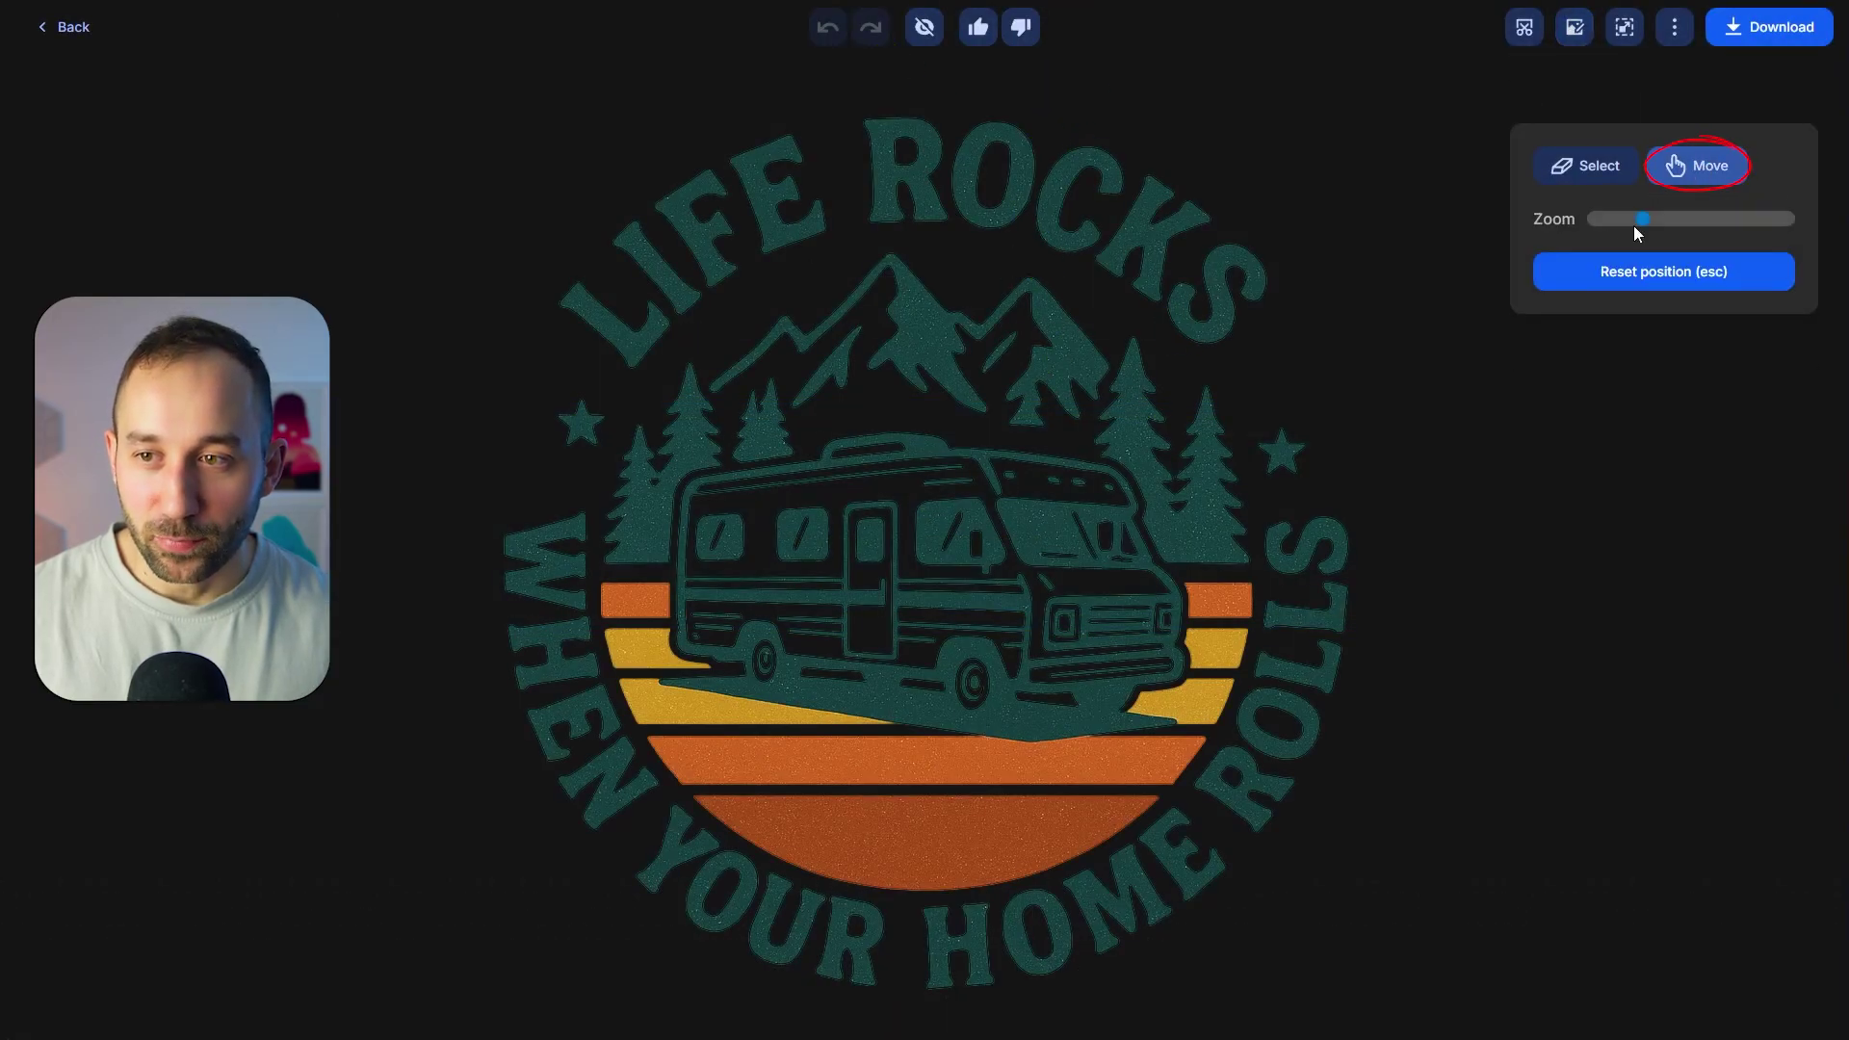
pyautogui.scroll(10, 1130, 368)
pyautogui.moveTo(1136, 367); pyautogui.dragTo(753, 859)
pyautogui.moveTo(1788, 220); pyautogui.dragTo(1770, 221)
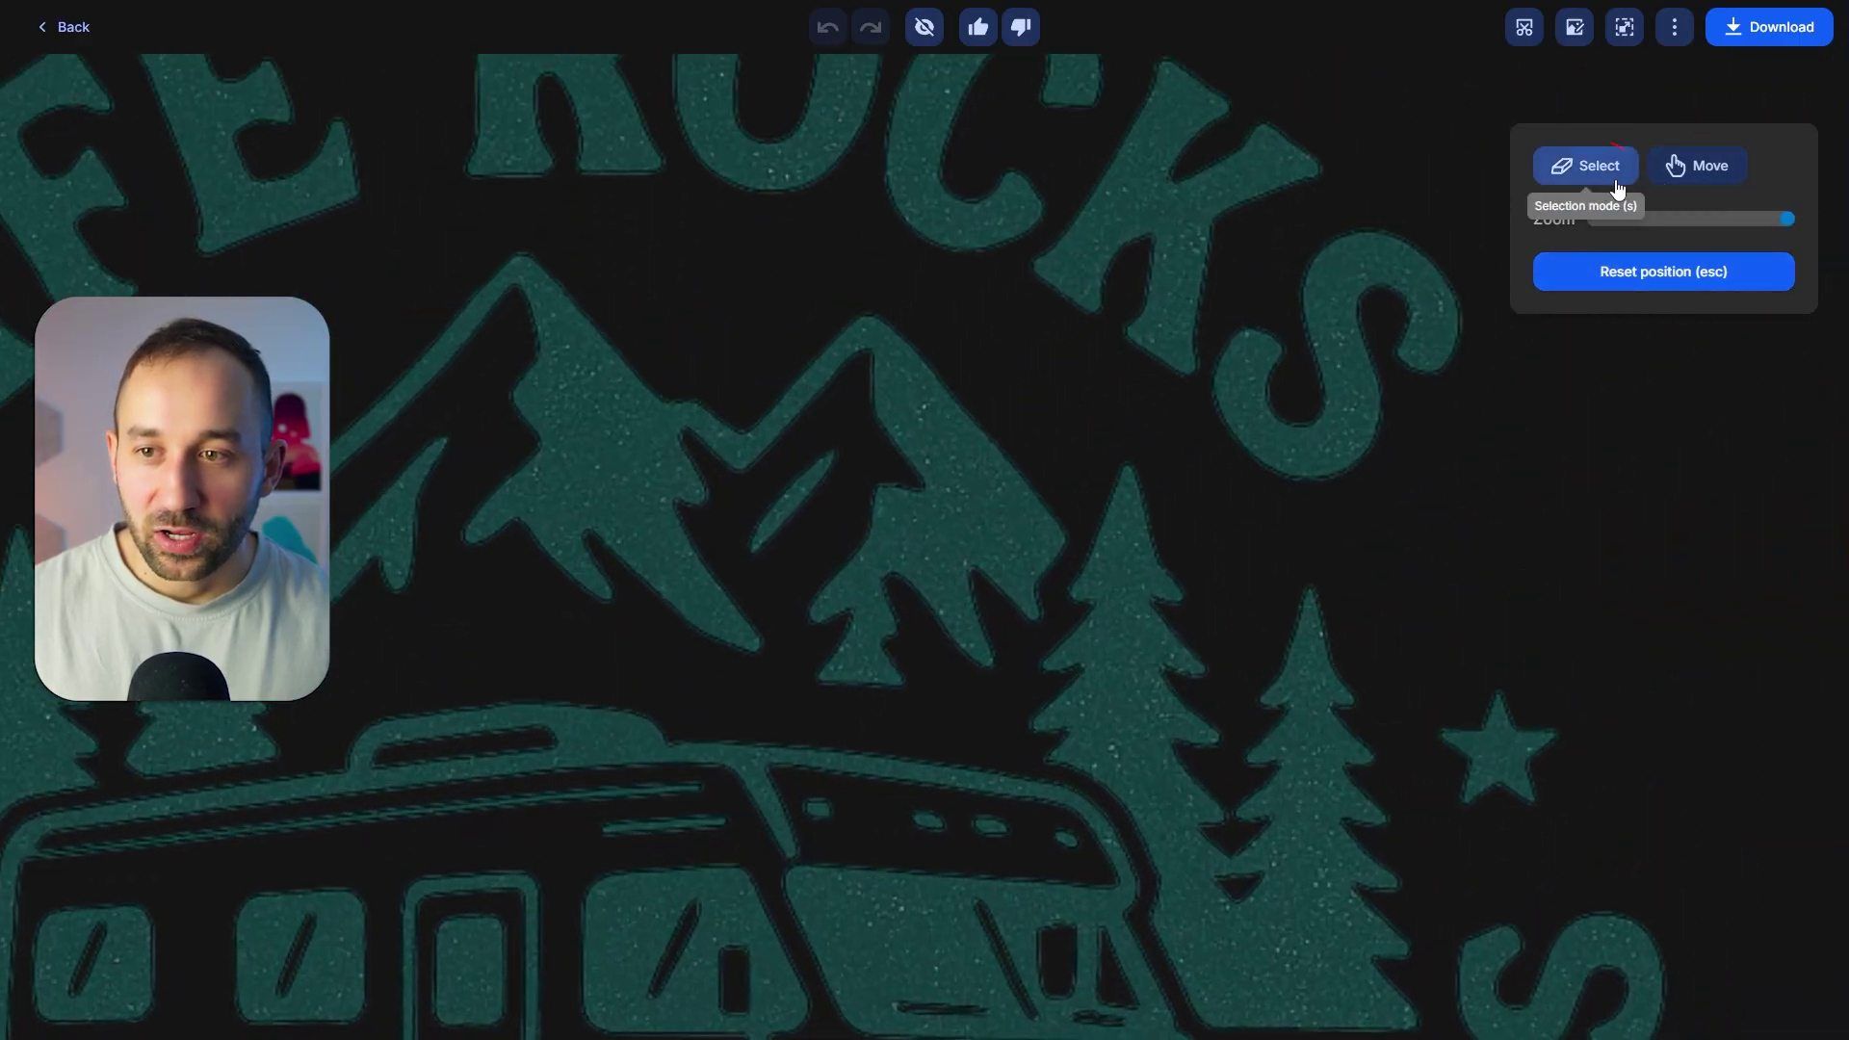
pyautogui.click(1598, 169)
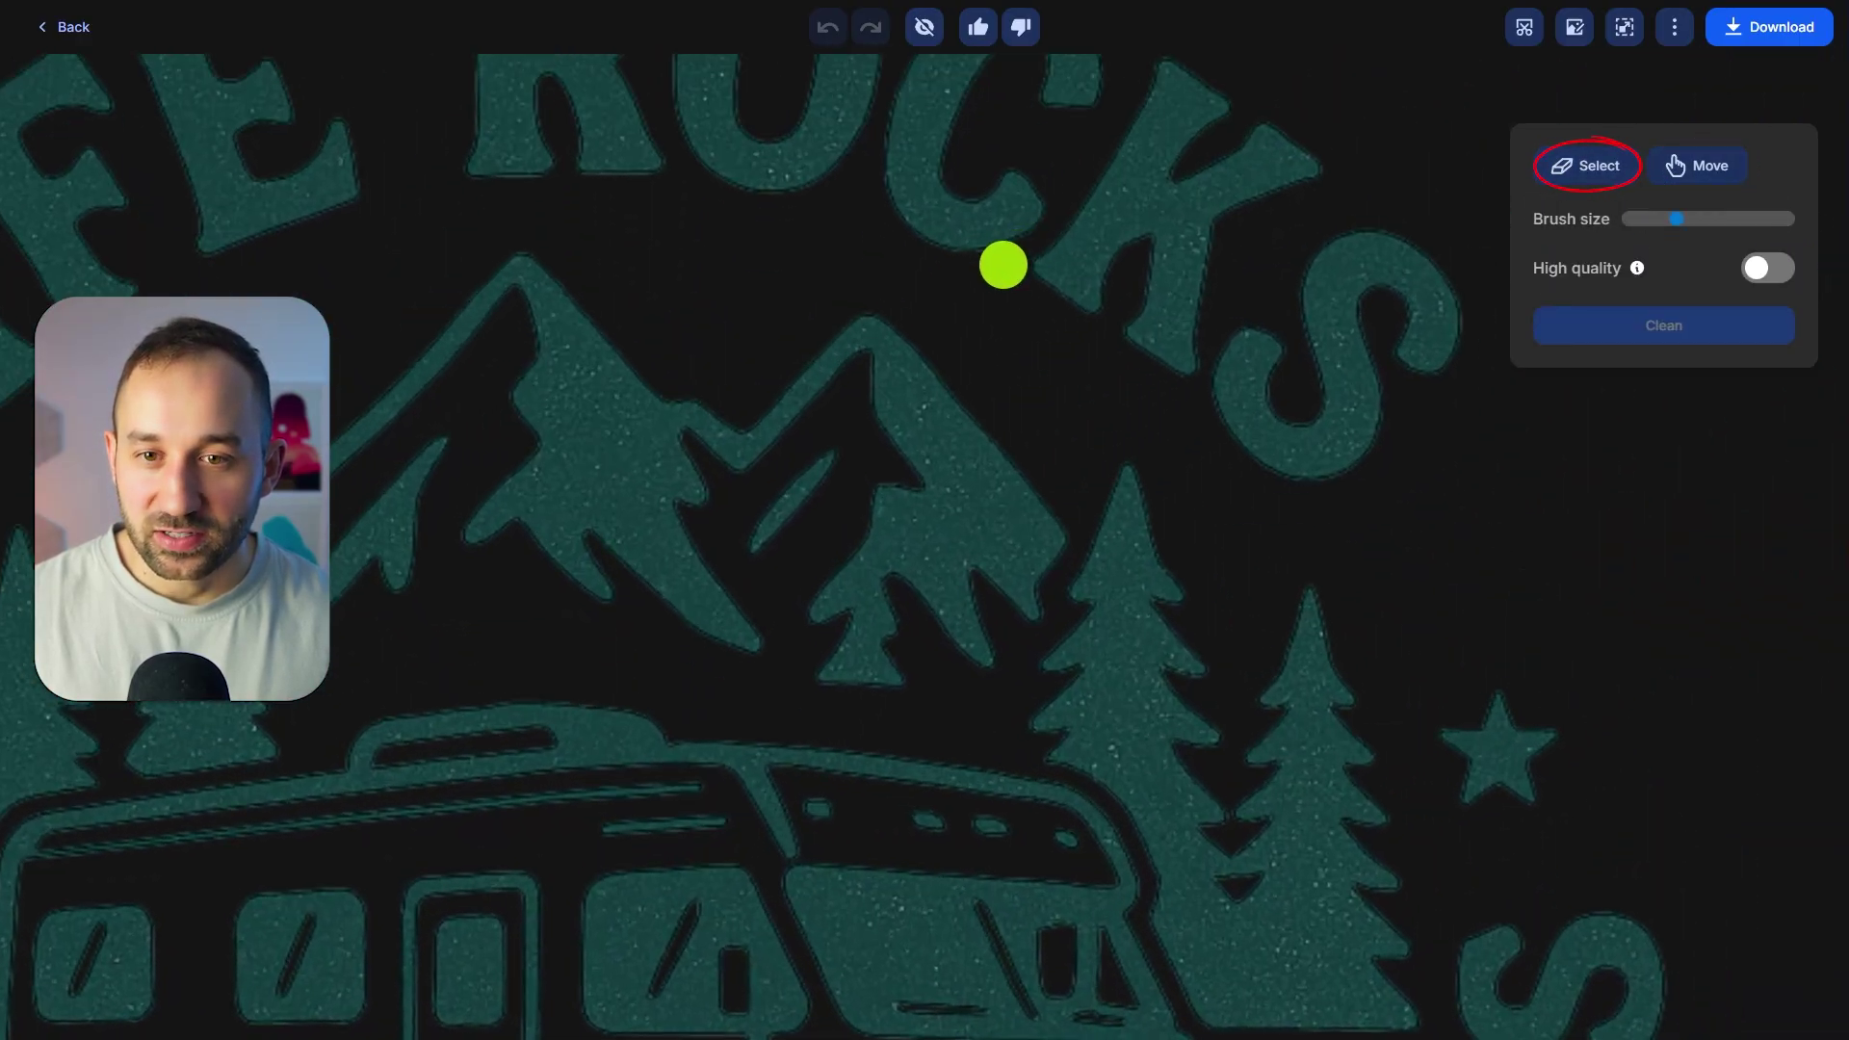
pyautogui.moveTo(1049, 219)
pyautogui.mouseDown()
pyautogui.moveTo(1069, 183)
pyautogui.moveTo(1122, 226)
pyautogui.mouseUp()
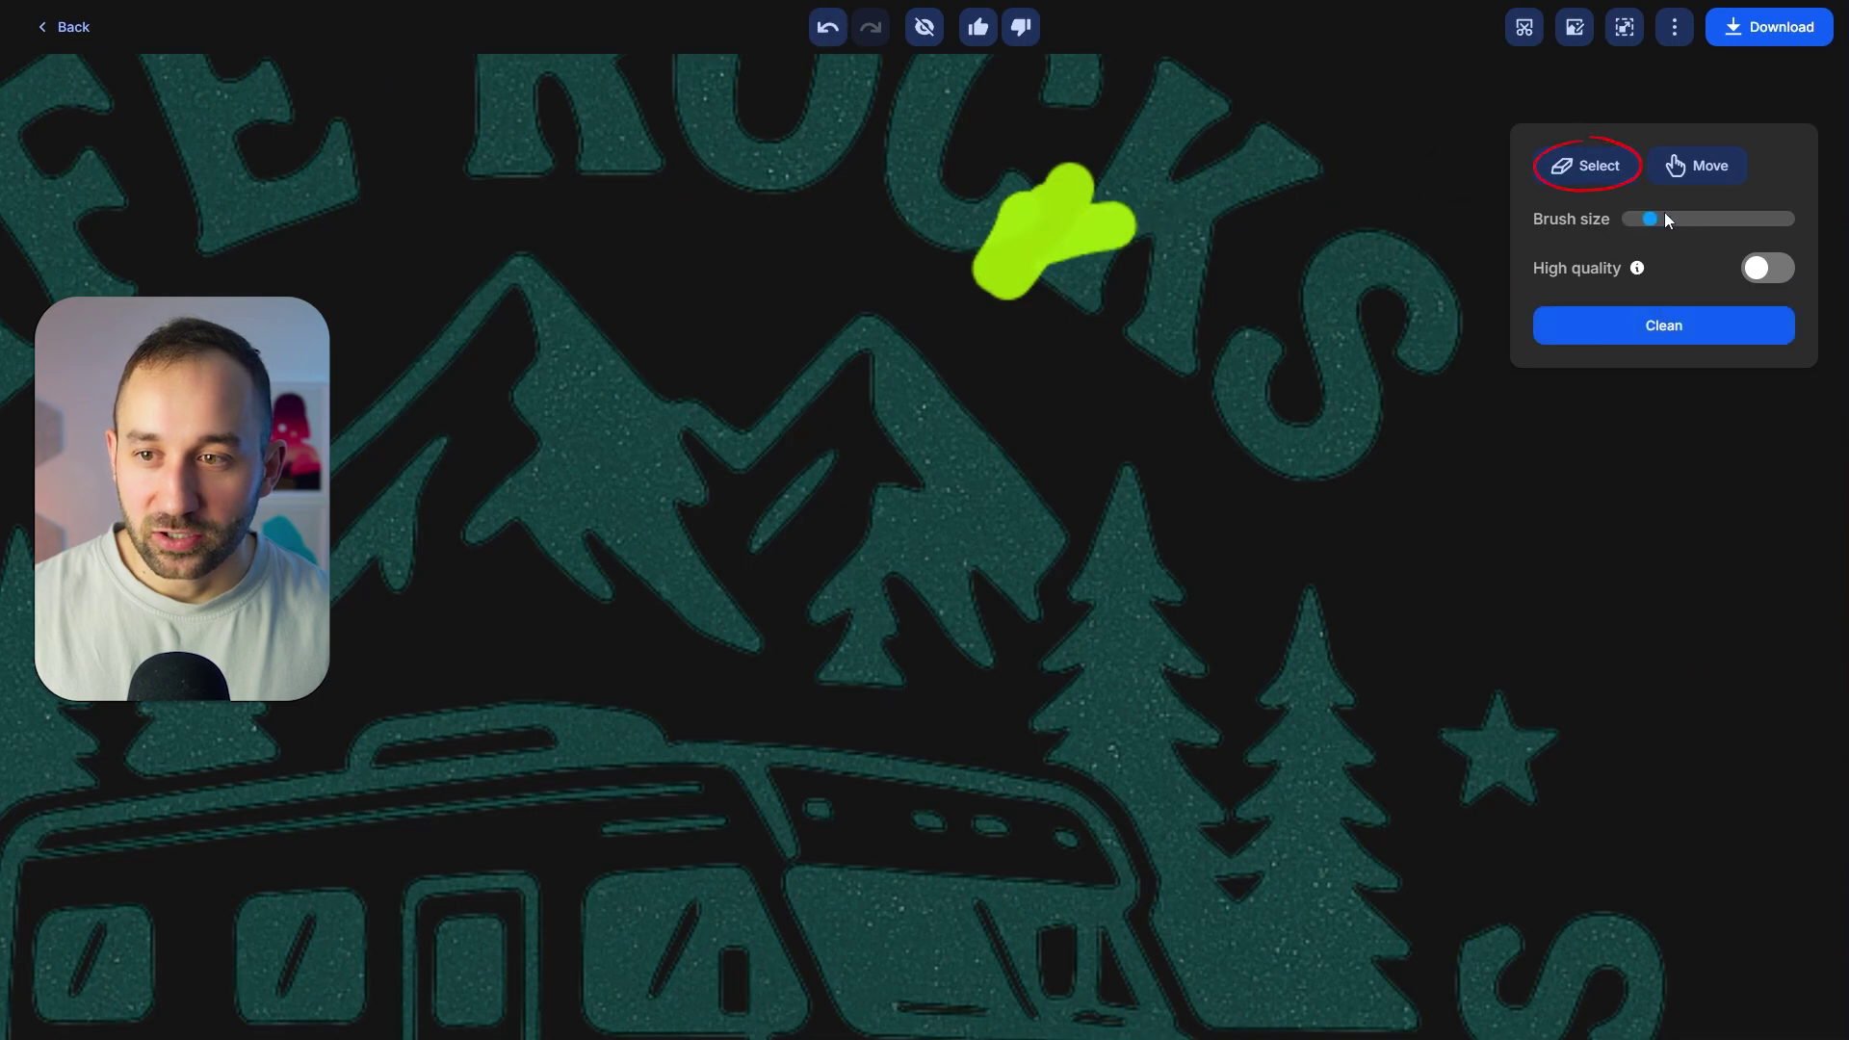
pyautogui.click(1667, 219)
pyautogui.click(1684, 324)
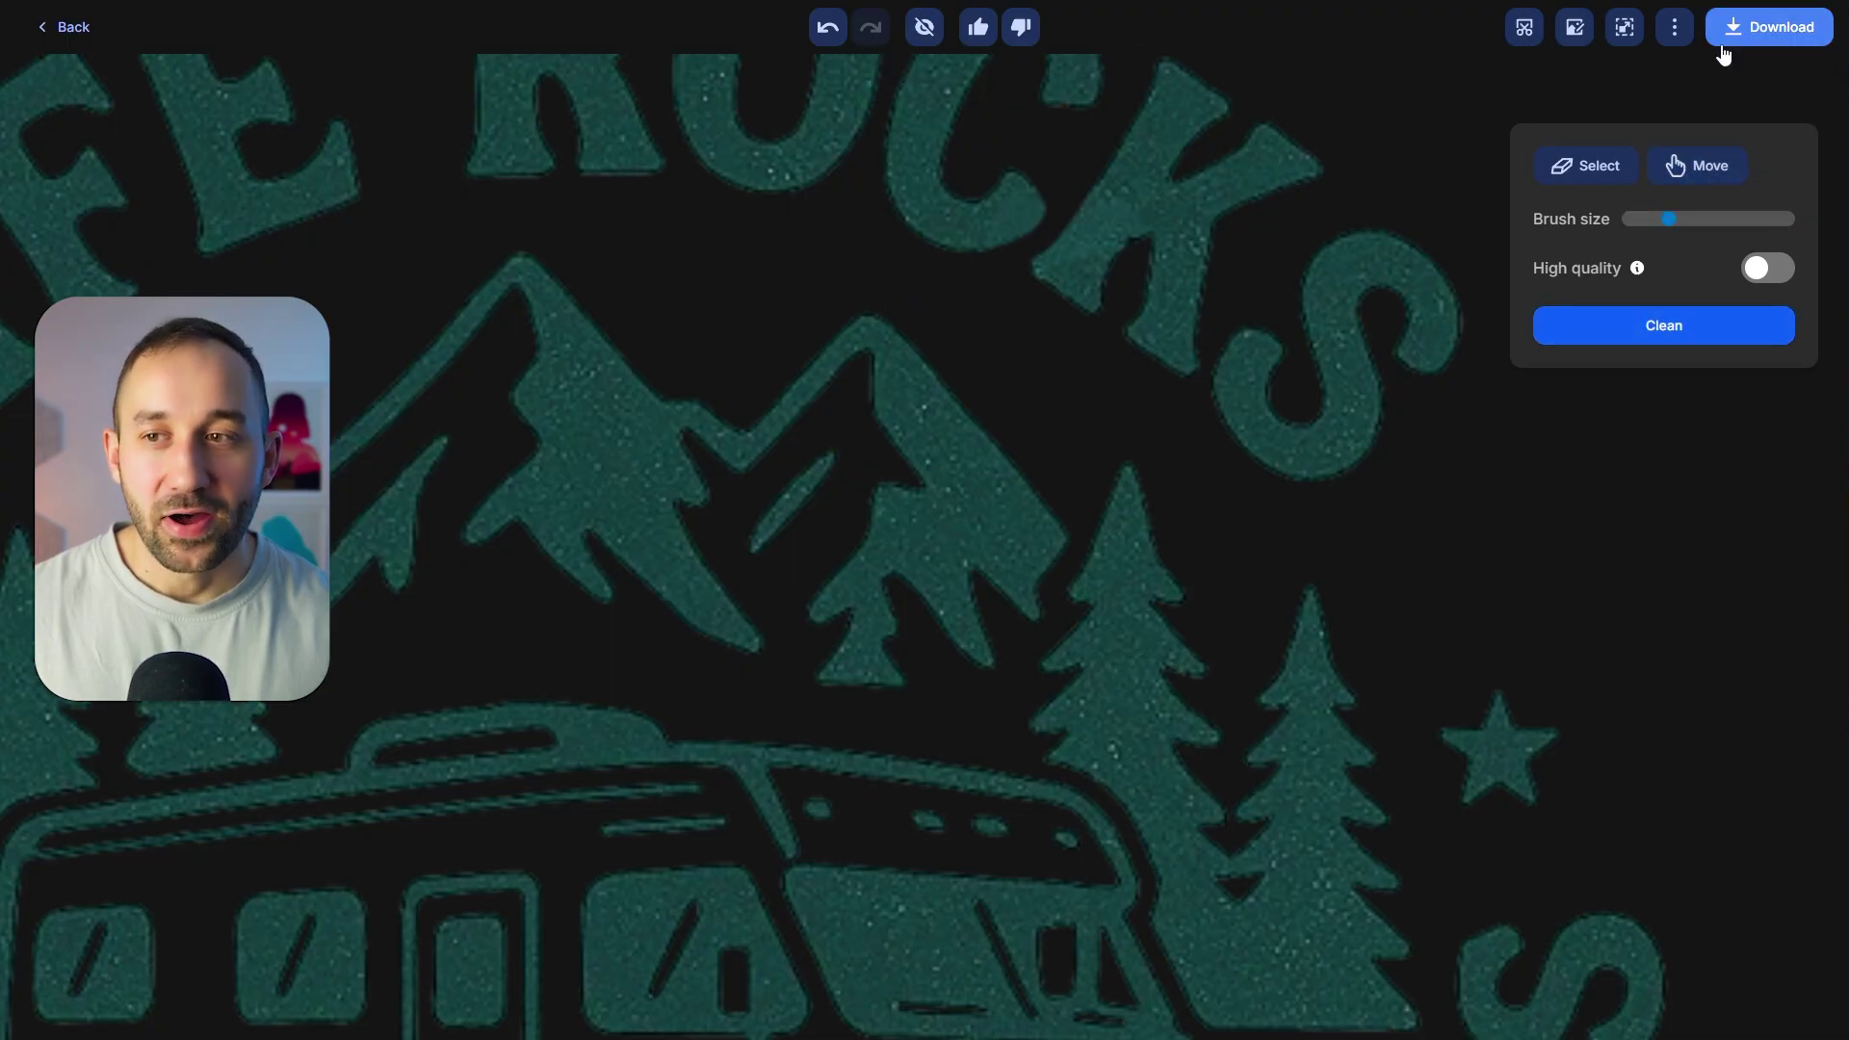
pyautogui.click(1773, 47)
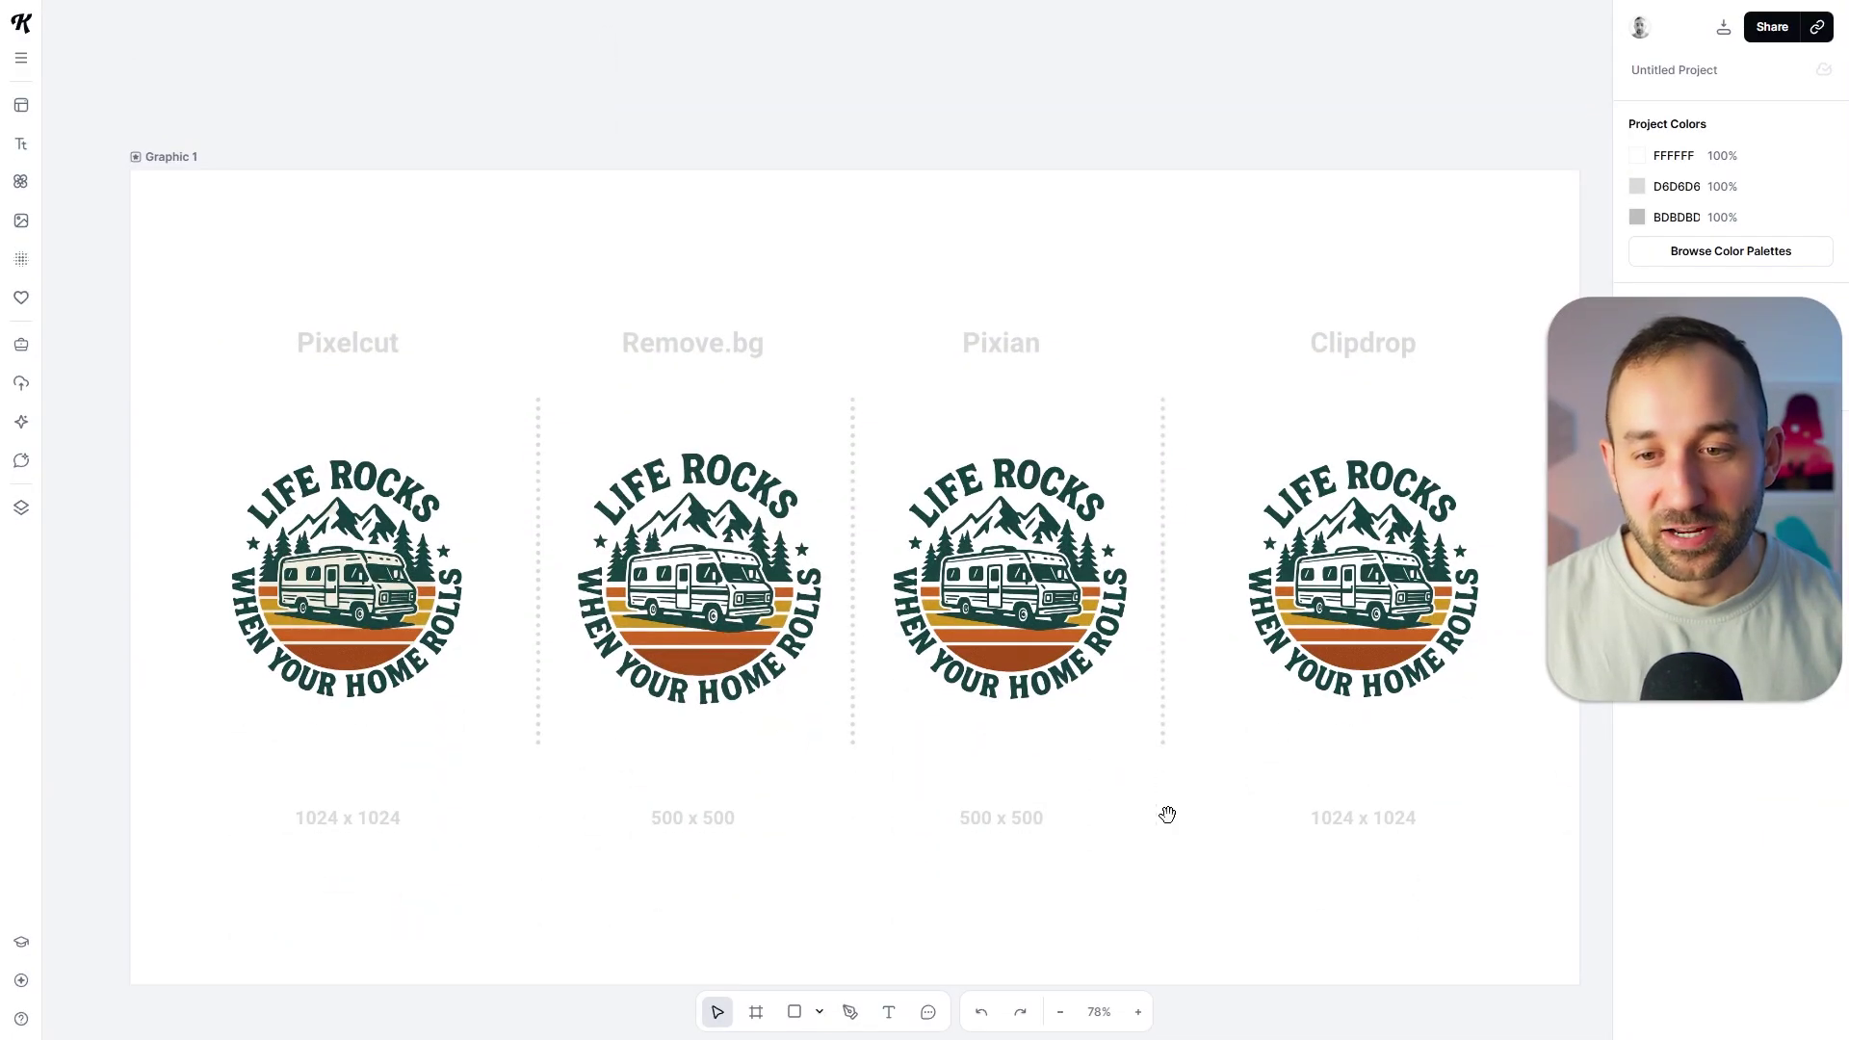
# In Kittl, compare the Pixelcut, Remove.bg, Pixian and Clipdrop camper cutouts side by side on the white Graphic 1 artboard.
pyautogui.scroll(-3, 1165, 674)
pyautogui.scroll(-5, 1156, 606)
pyautogui.moveTo(1399, 760); pyautogui.dragTo(1318, 749)
pyautogui.scroll(3, 908, 520)
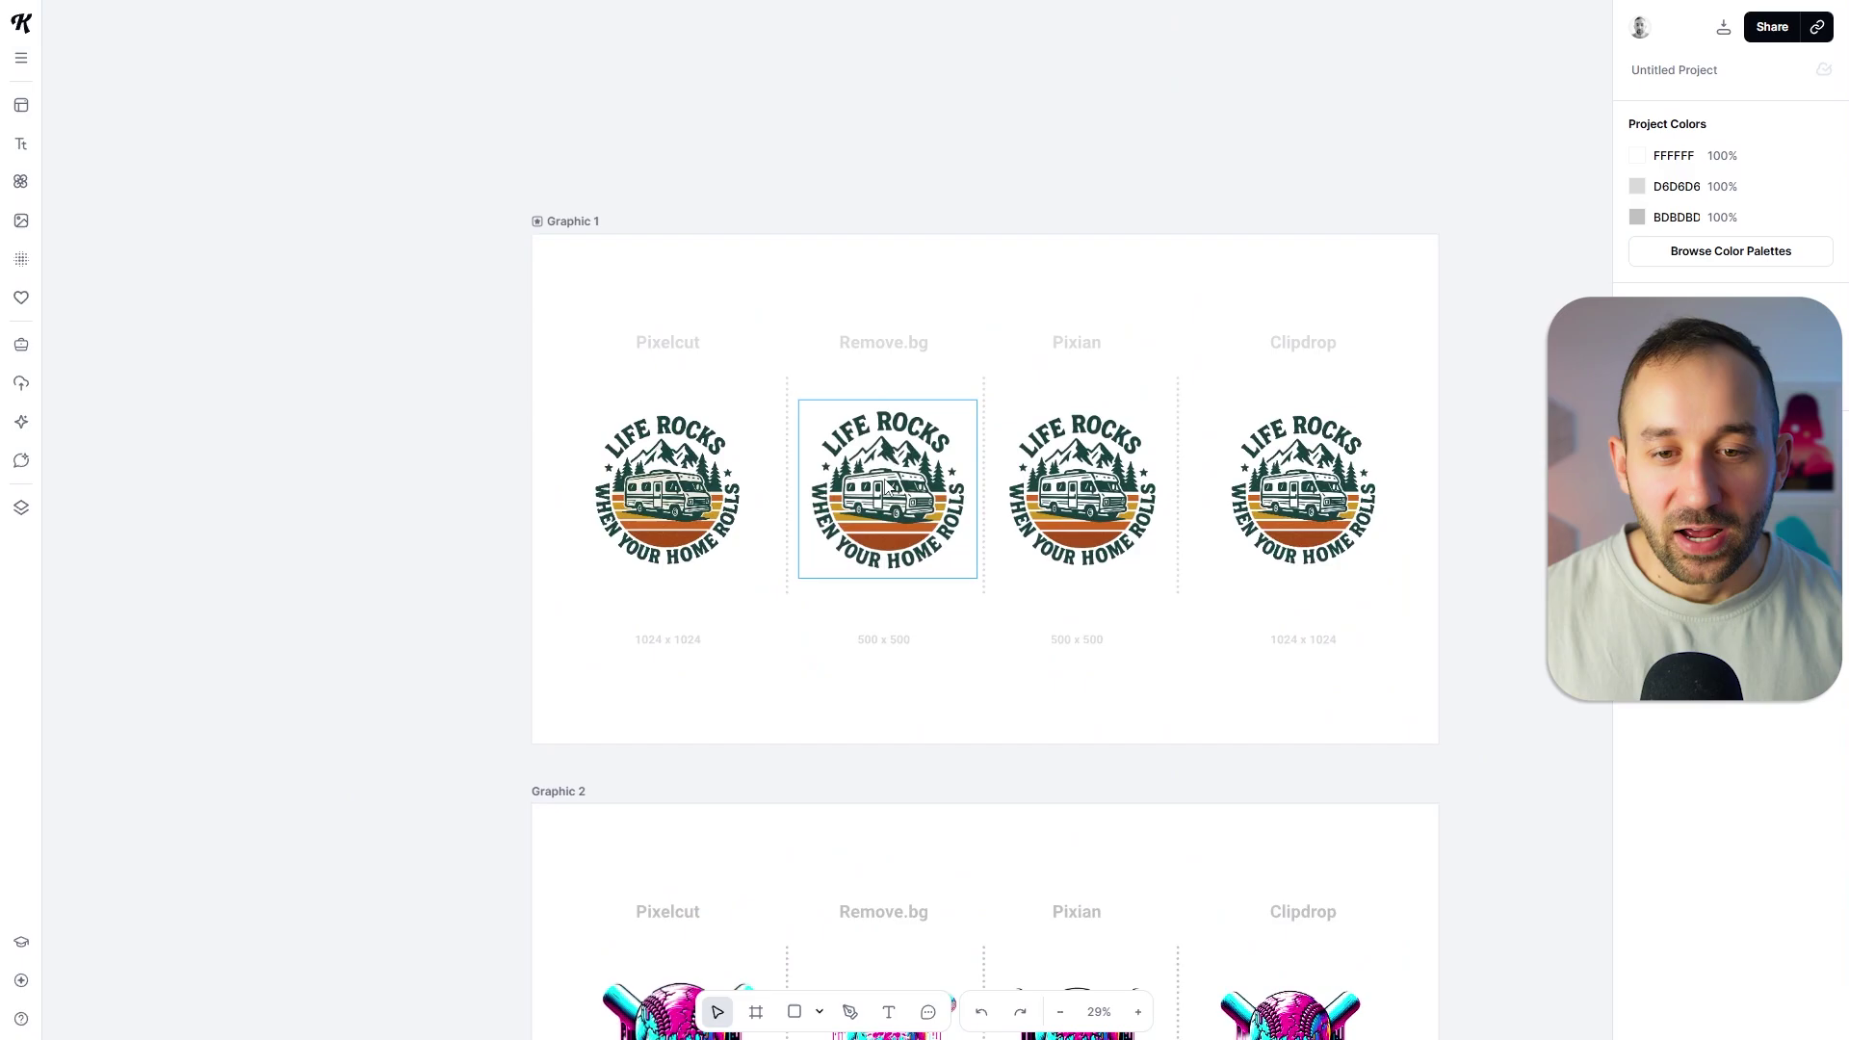
pyautogui.scroll(2, 977, 274)
pyautogui.scroll(2, 984, 900)
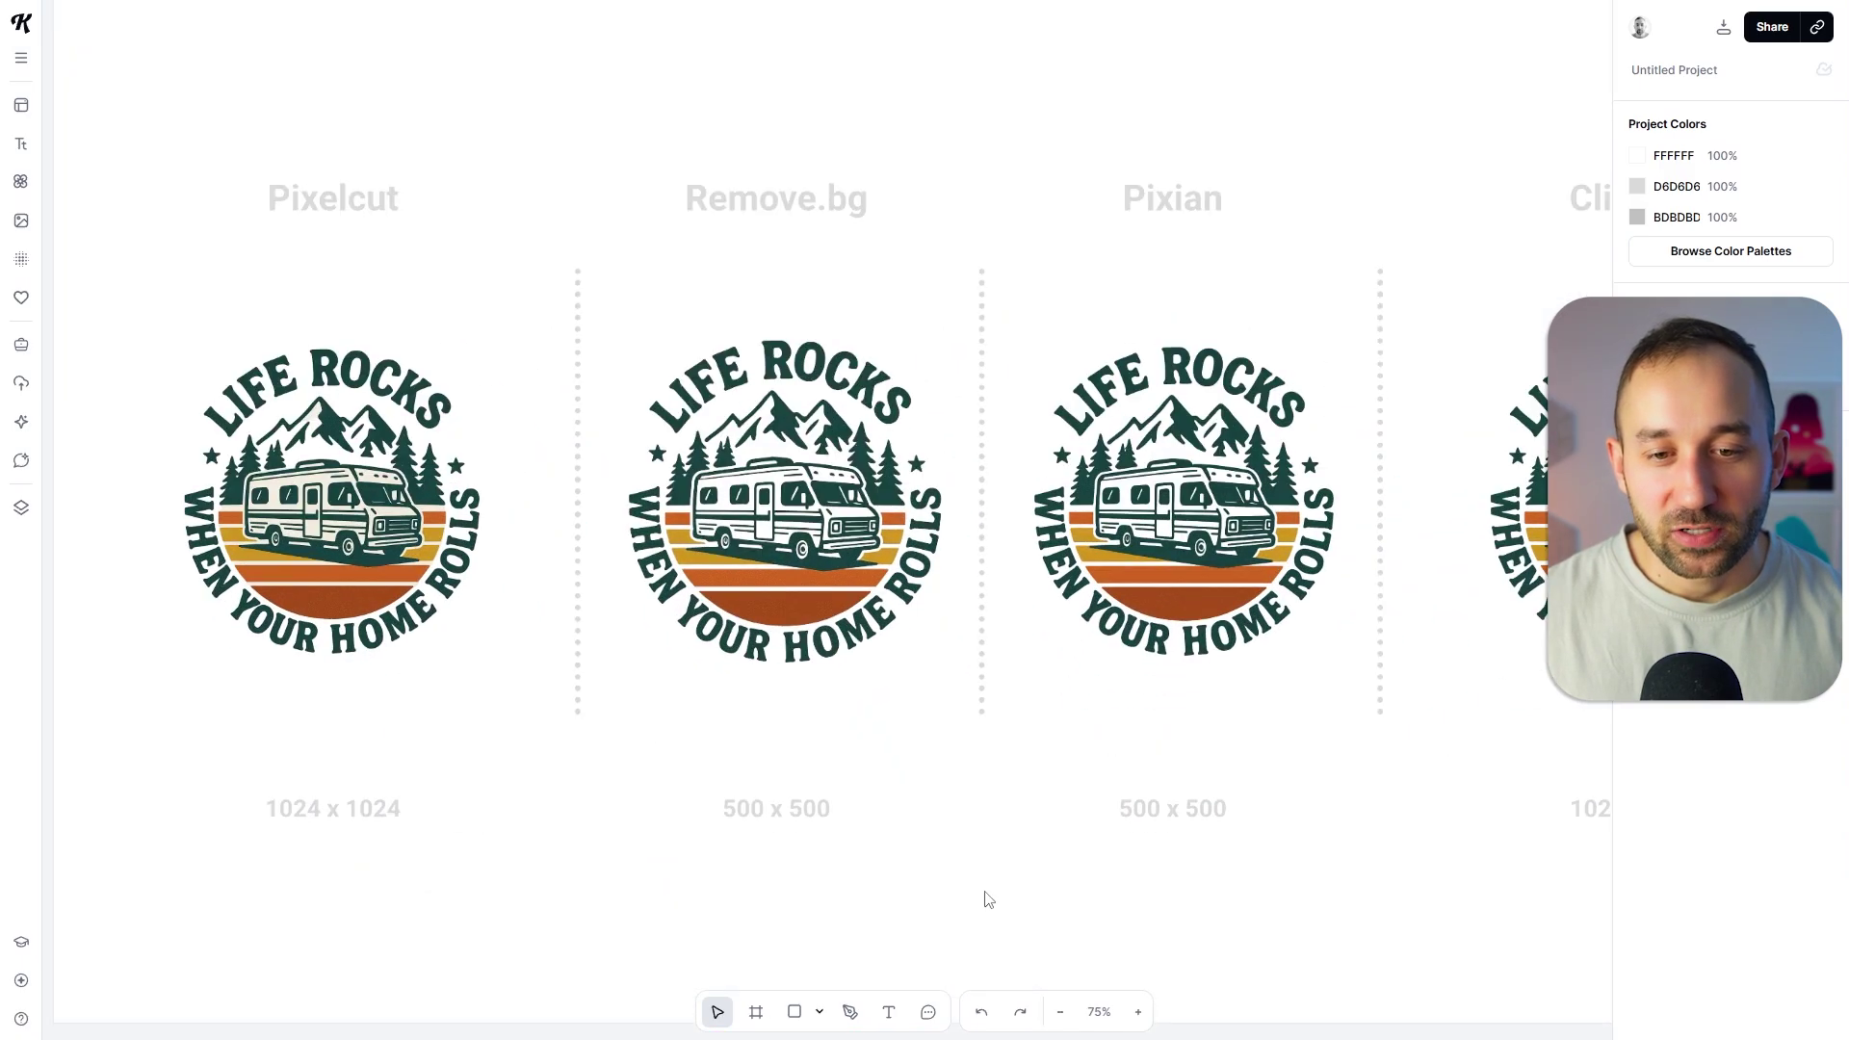
pyautogui.moveTo(997, 837); pyautogui.dragTo(954, 852)
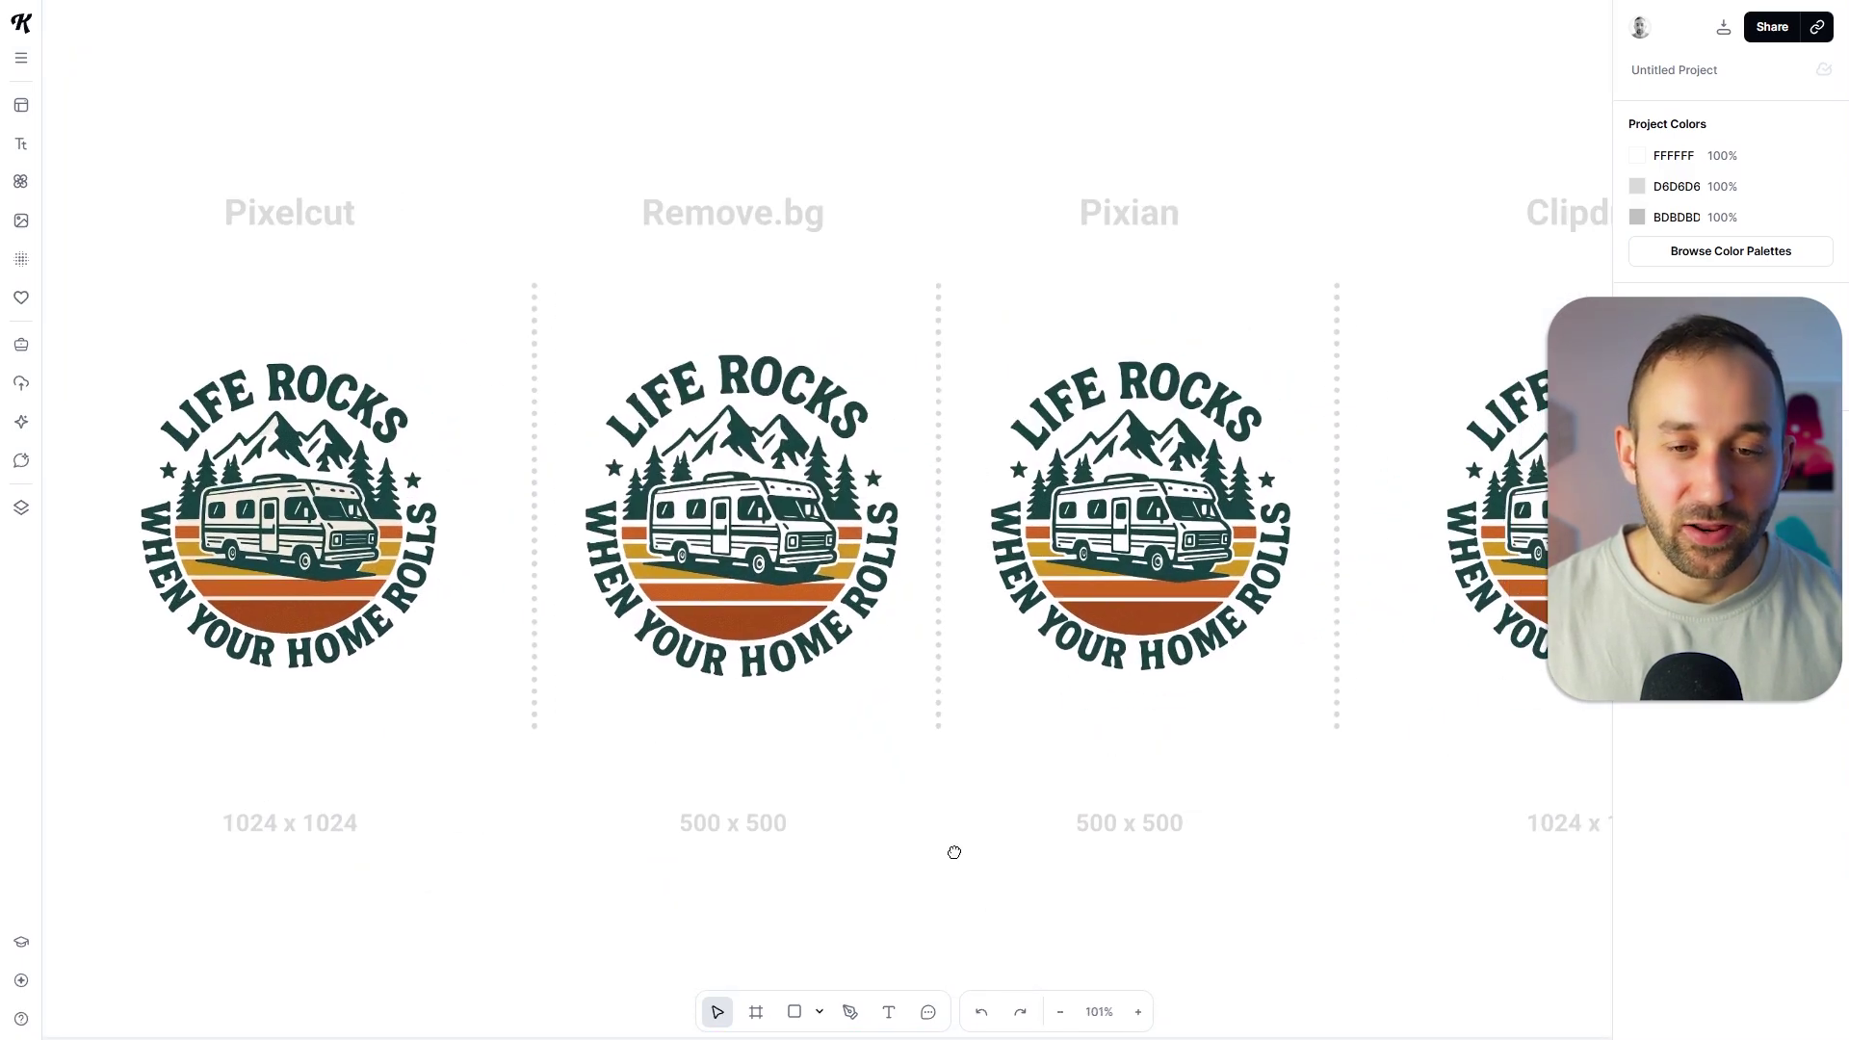
pyautogui.scroll(3, 950, 846)
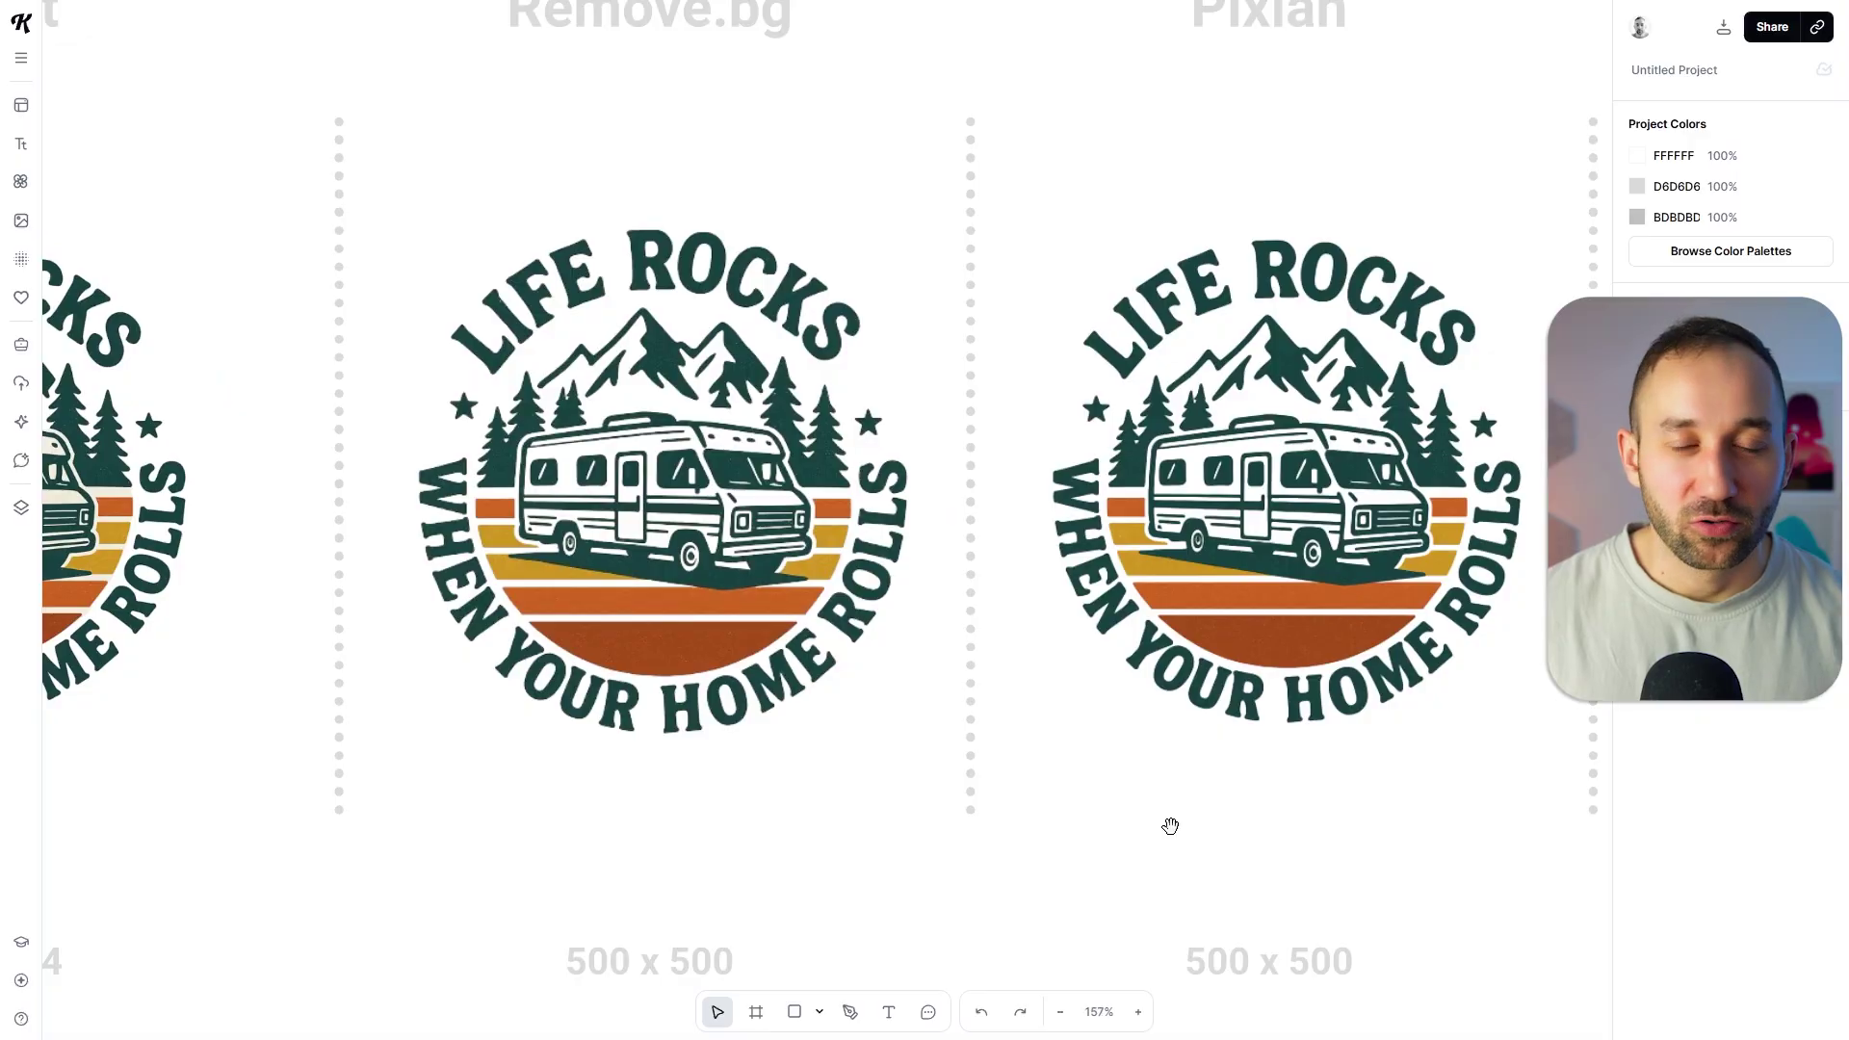
pyautogui.moveTo(1169, 826); pyautogui.dragTo(852, 806)
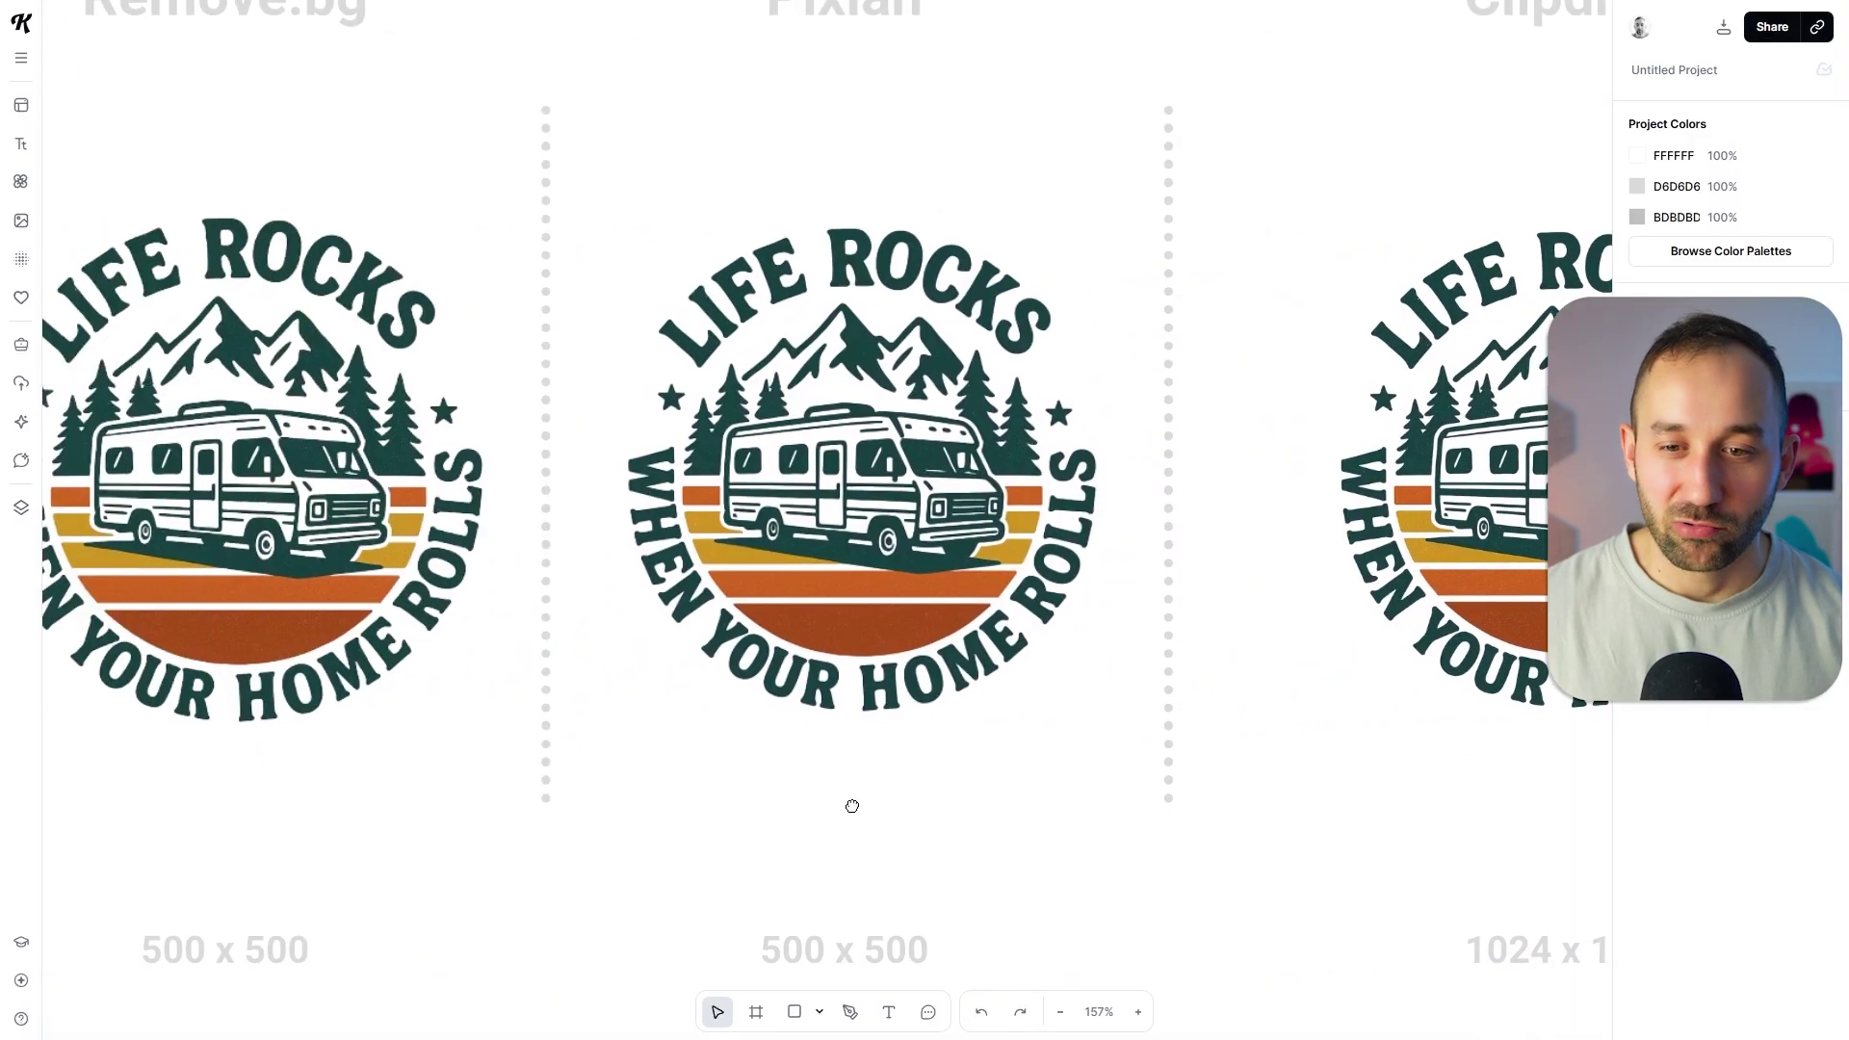
pyautogui.scroll(-3, 660, 747)
pyautogui.hscroll(-3, 755, 730)
pyautogui.scroll(-2, 656, 697)
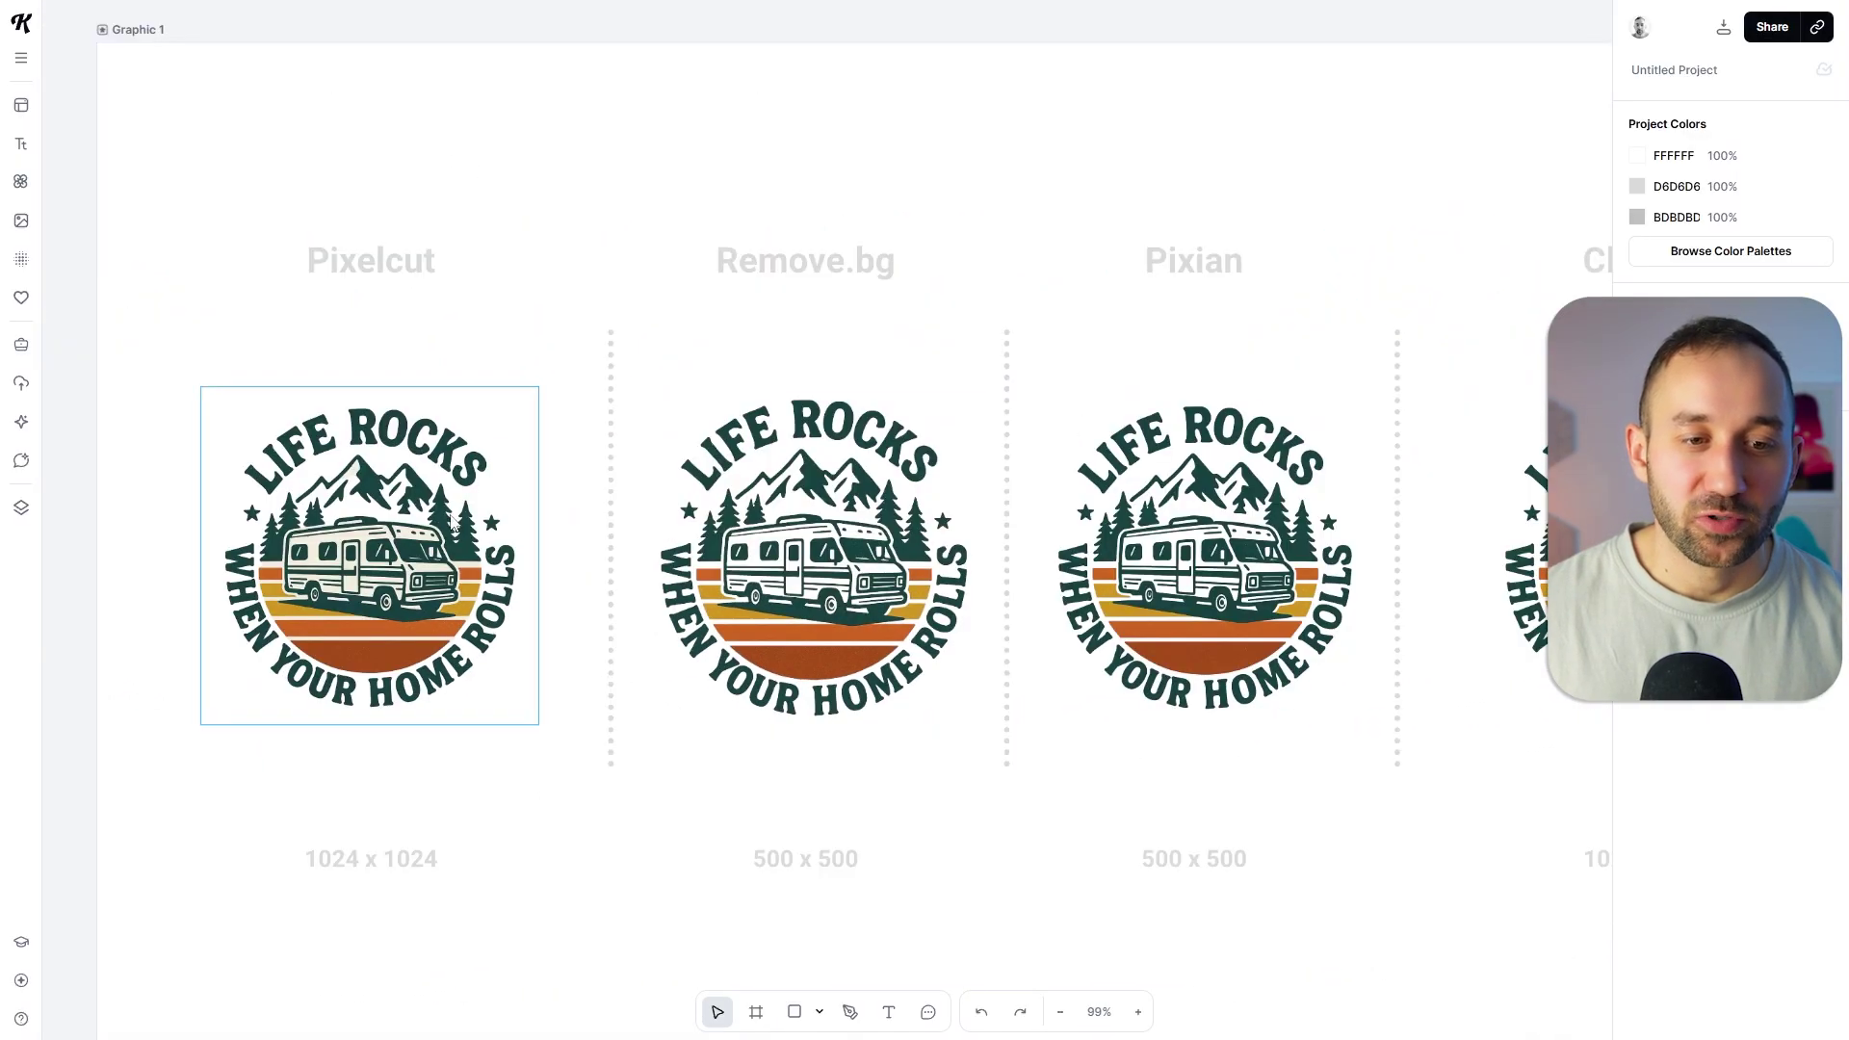
pyautogui.scroll(-1, 378, 165)
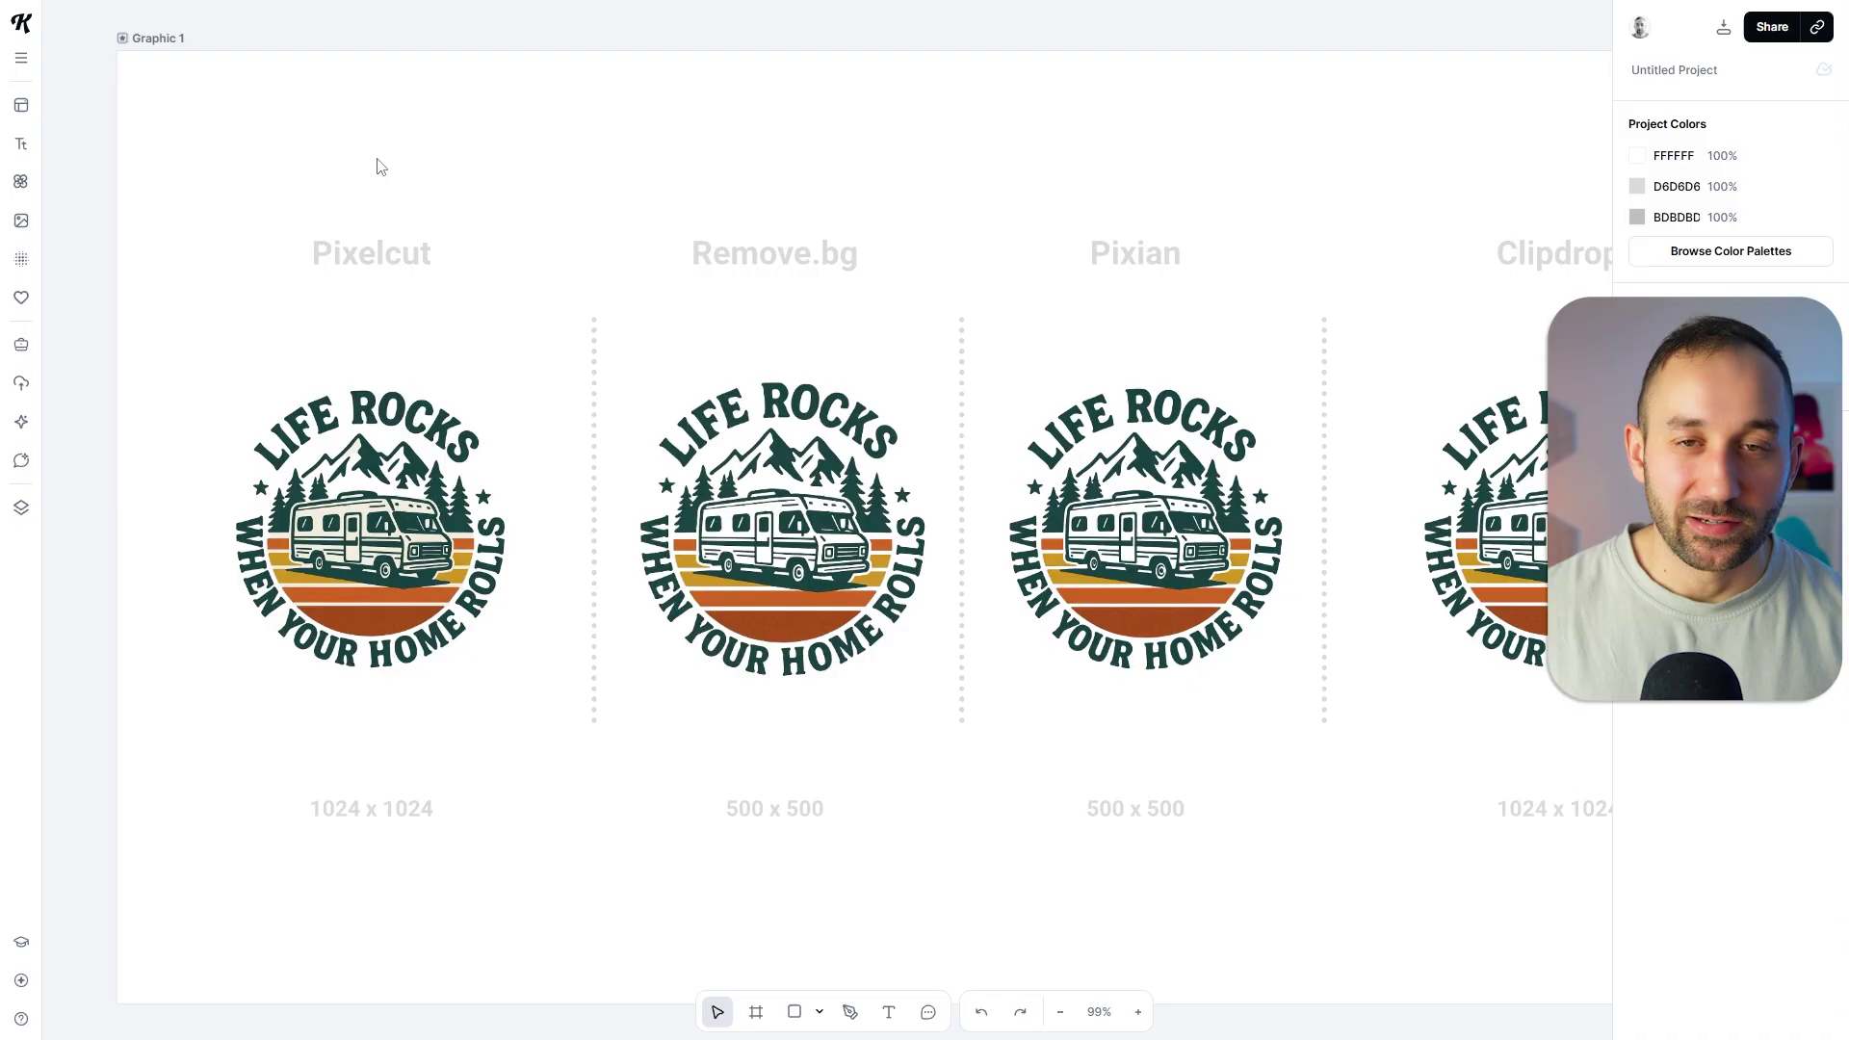
# Set the Graphic 1 artboard's background colour to solid black, 000000.
pyautogui.click(160, 56)
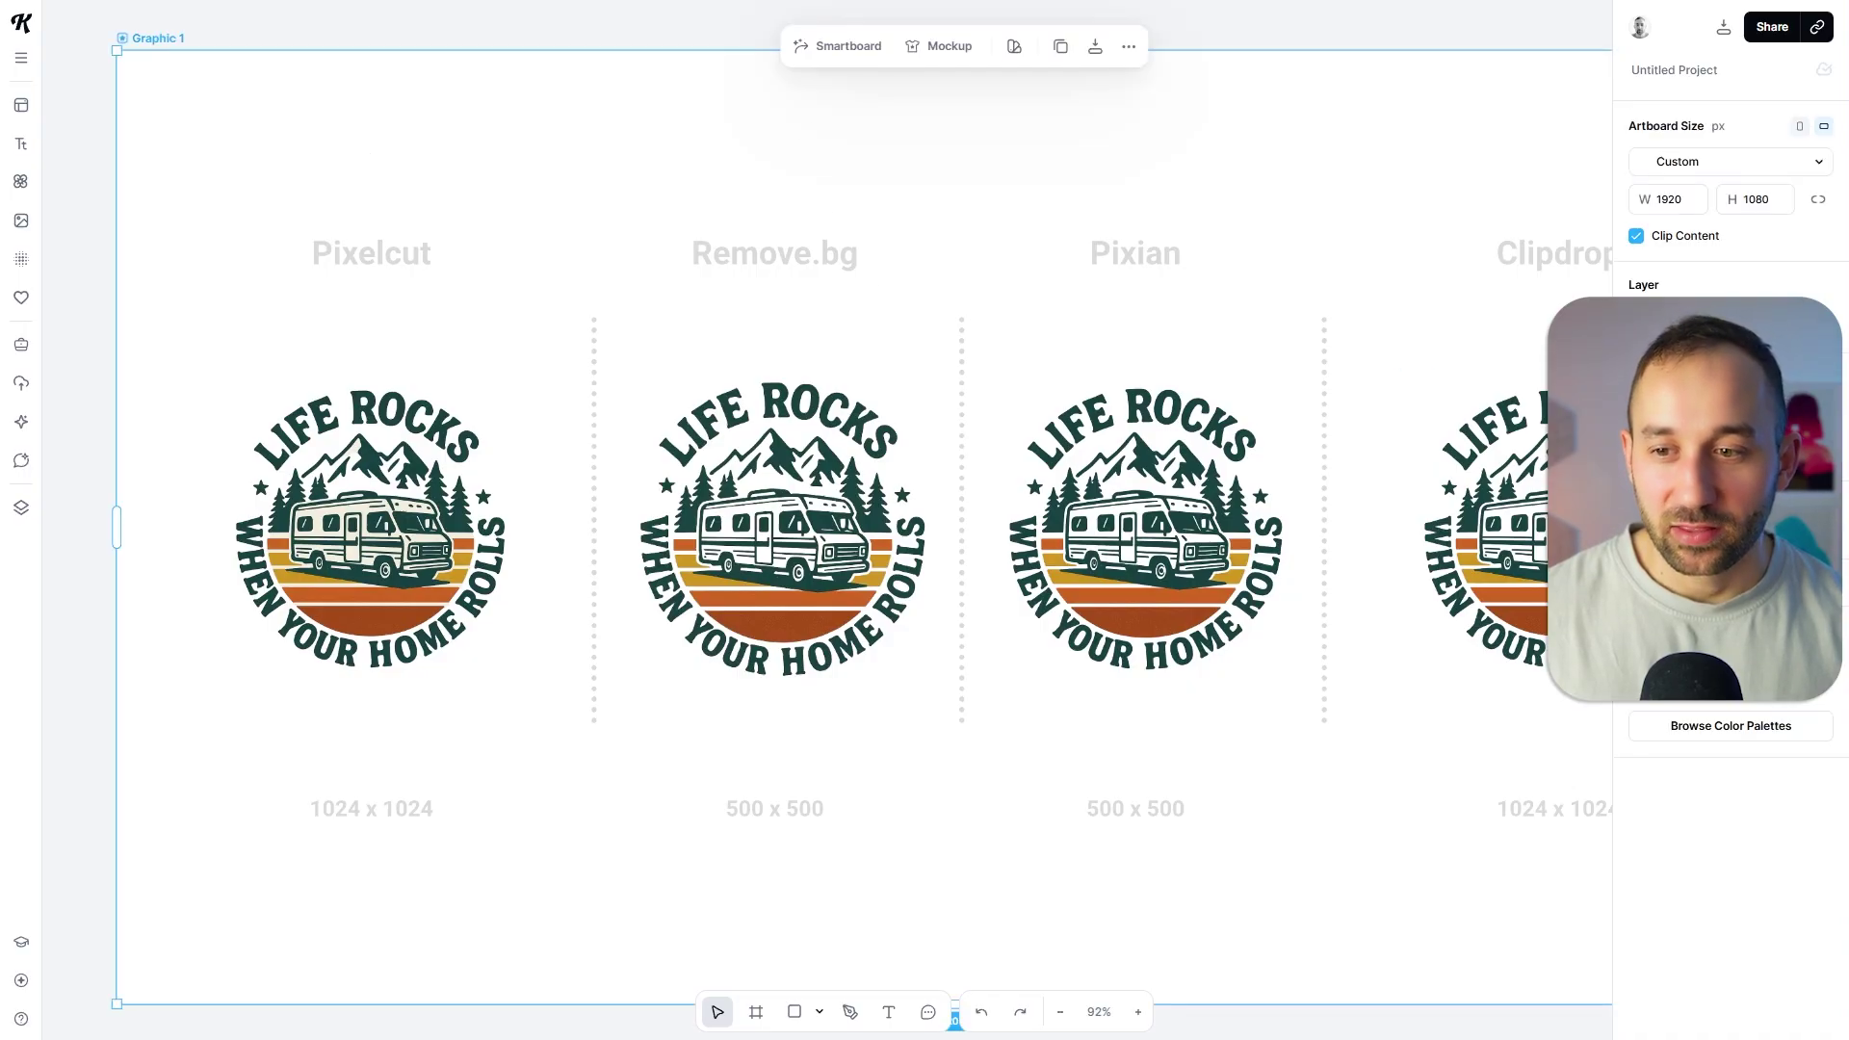
pyautogui.click(1646, 535)
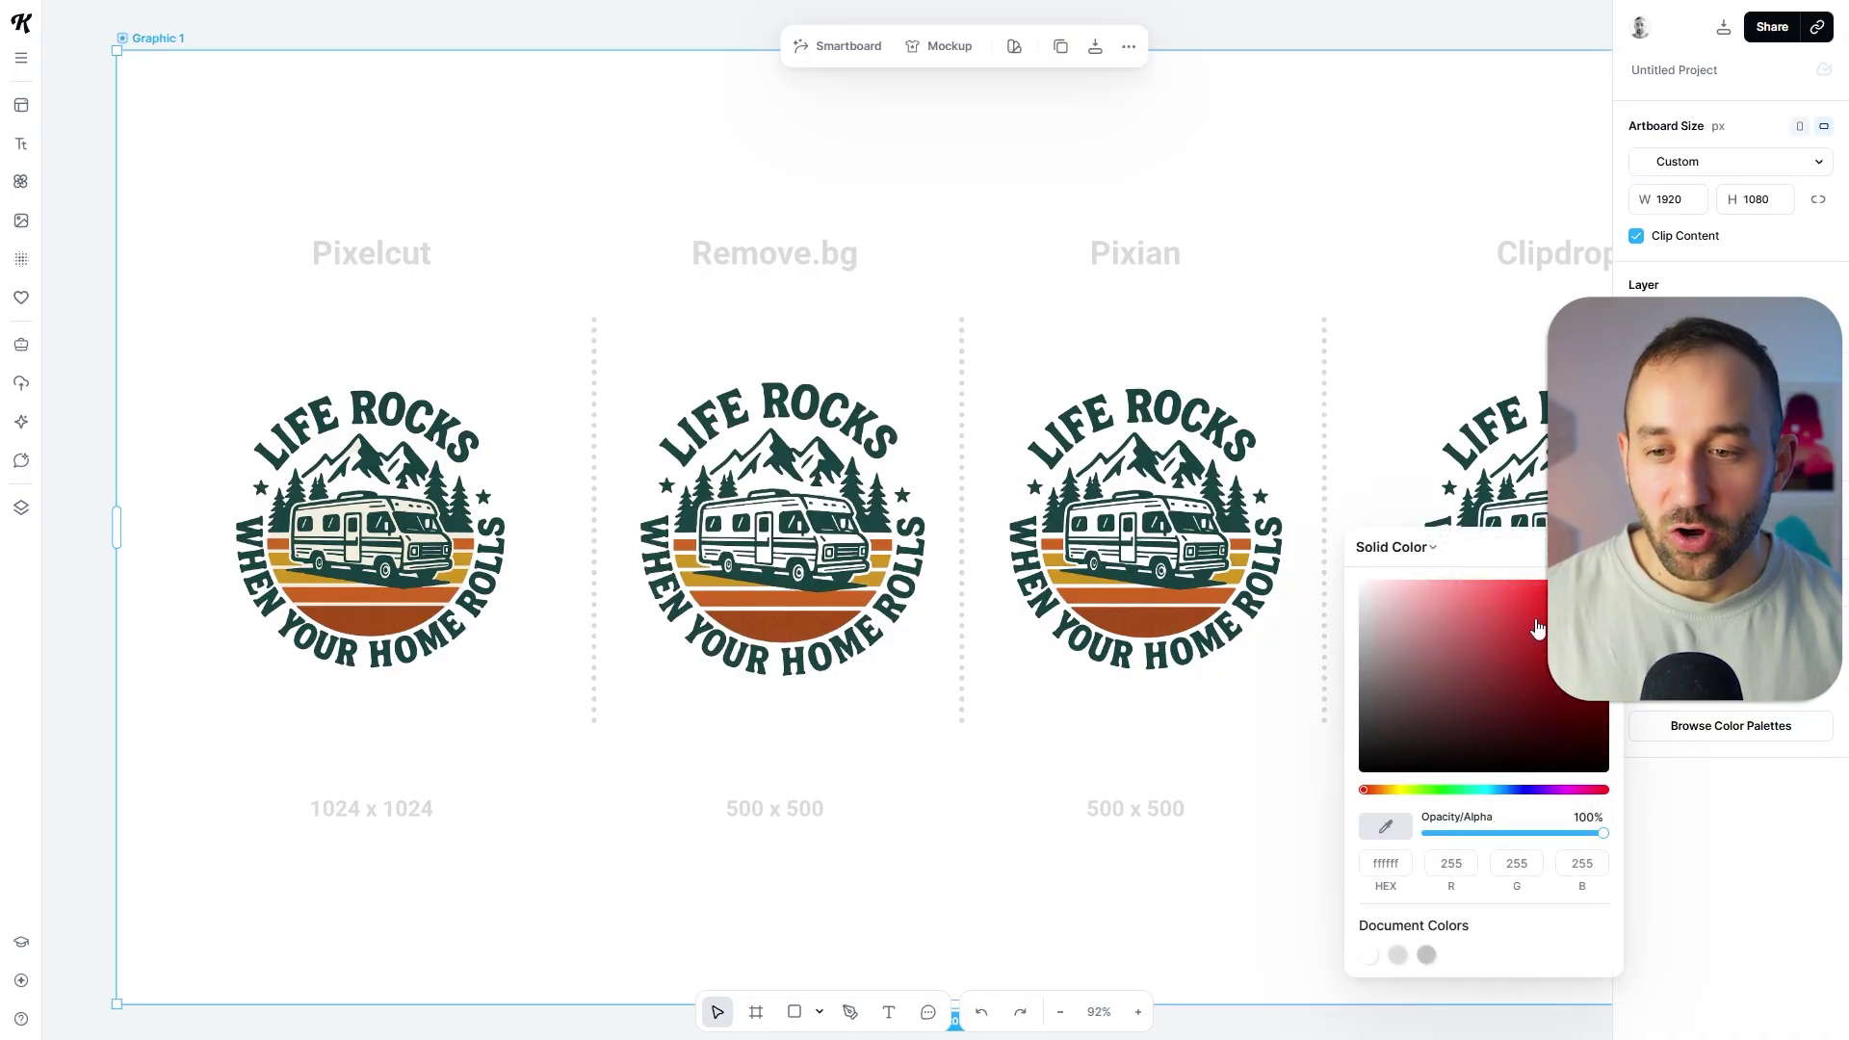
pyautogui.moveTo(1533, 626); pyautogui.dragTo(1248, 823)
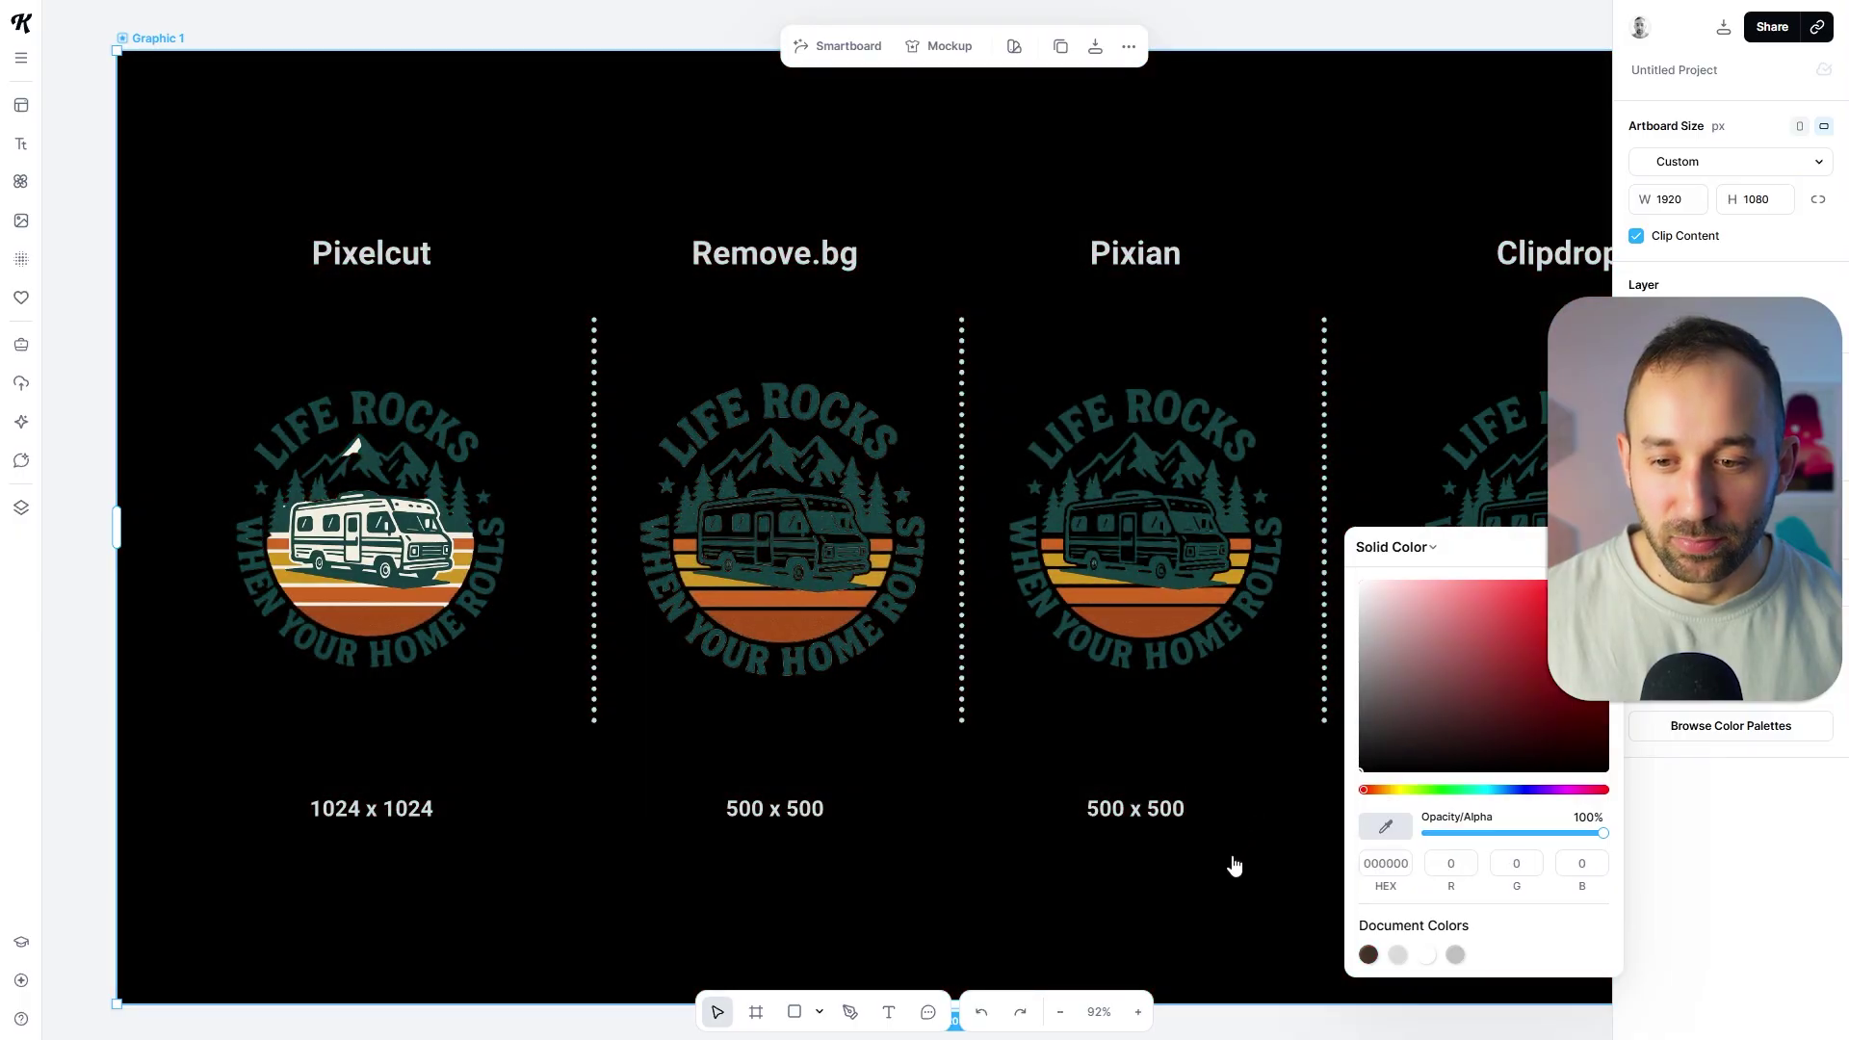
pyautogui.click(919, 817)
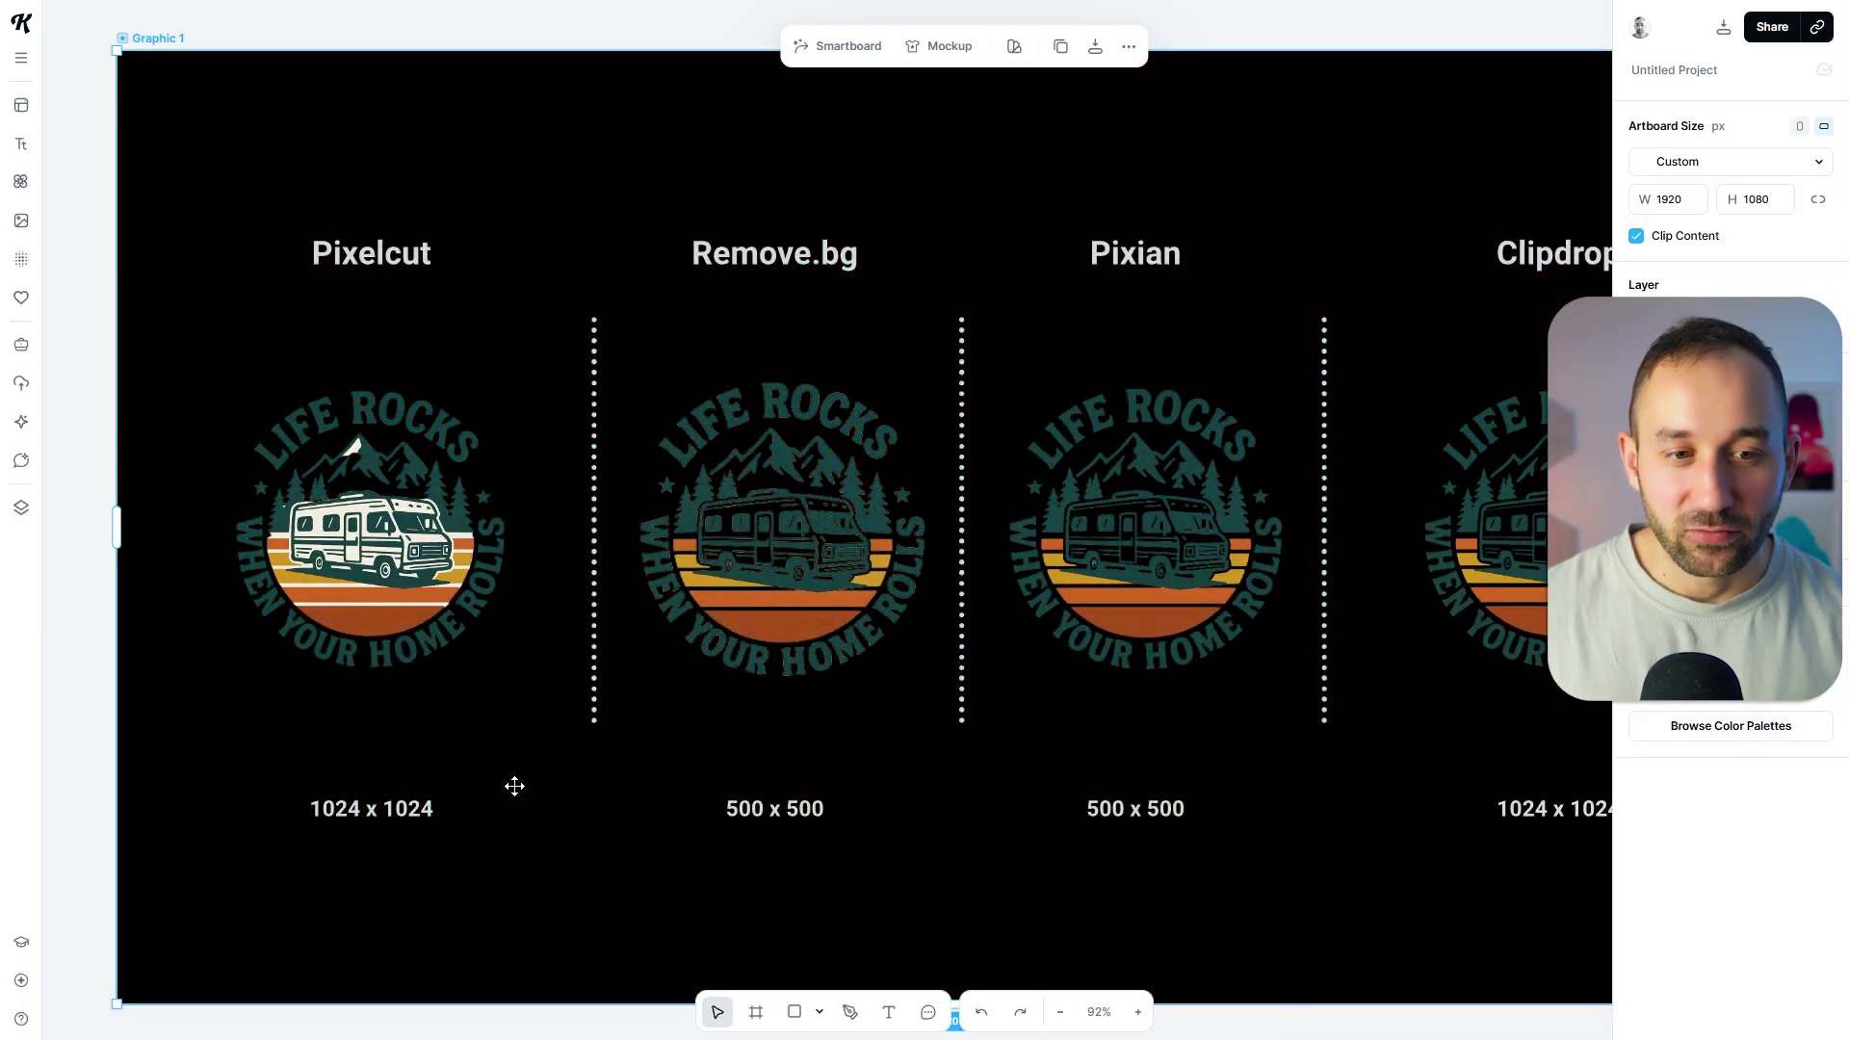
# Examine the Pixelcut cutout on black up close, checking the camper roof, trees, mountain peak and stripes for leftover background.
pyautogui.scroll(5, 222, 713)
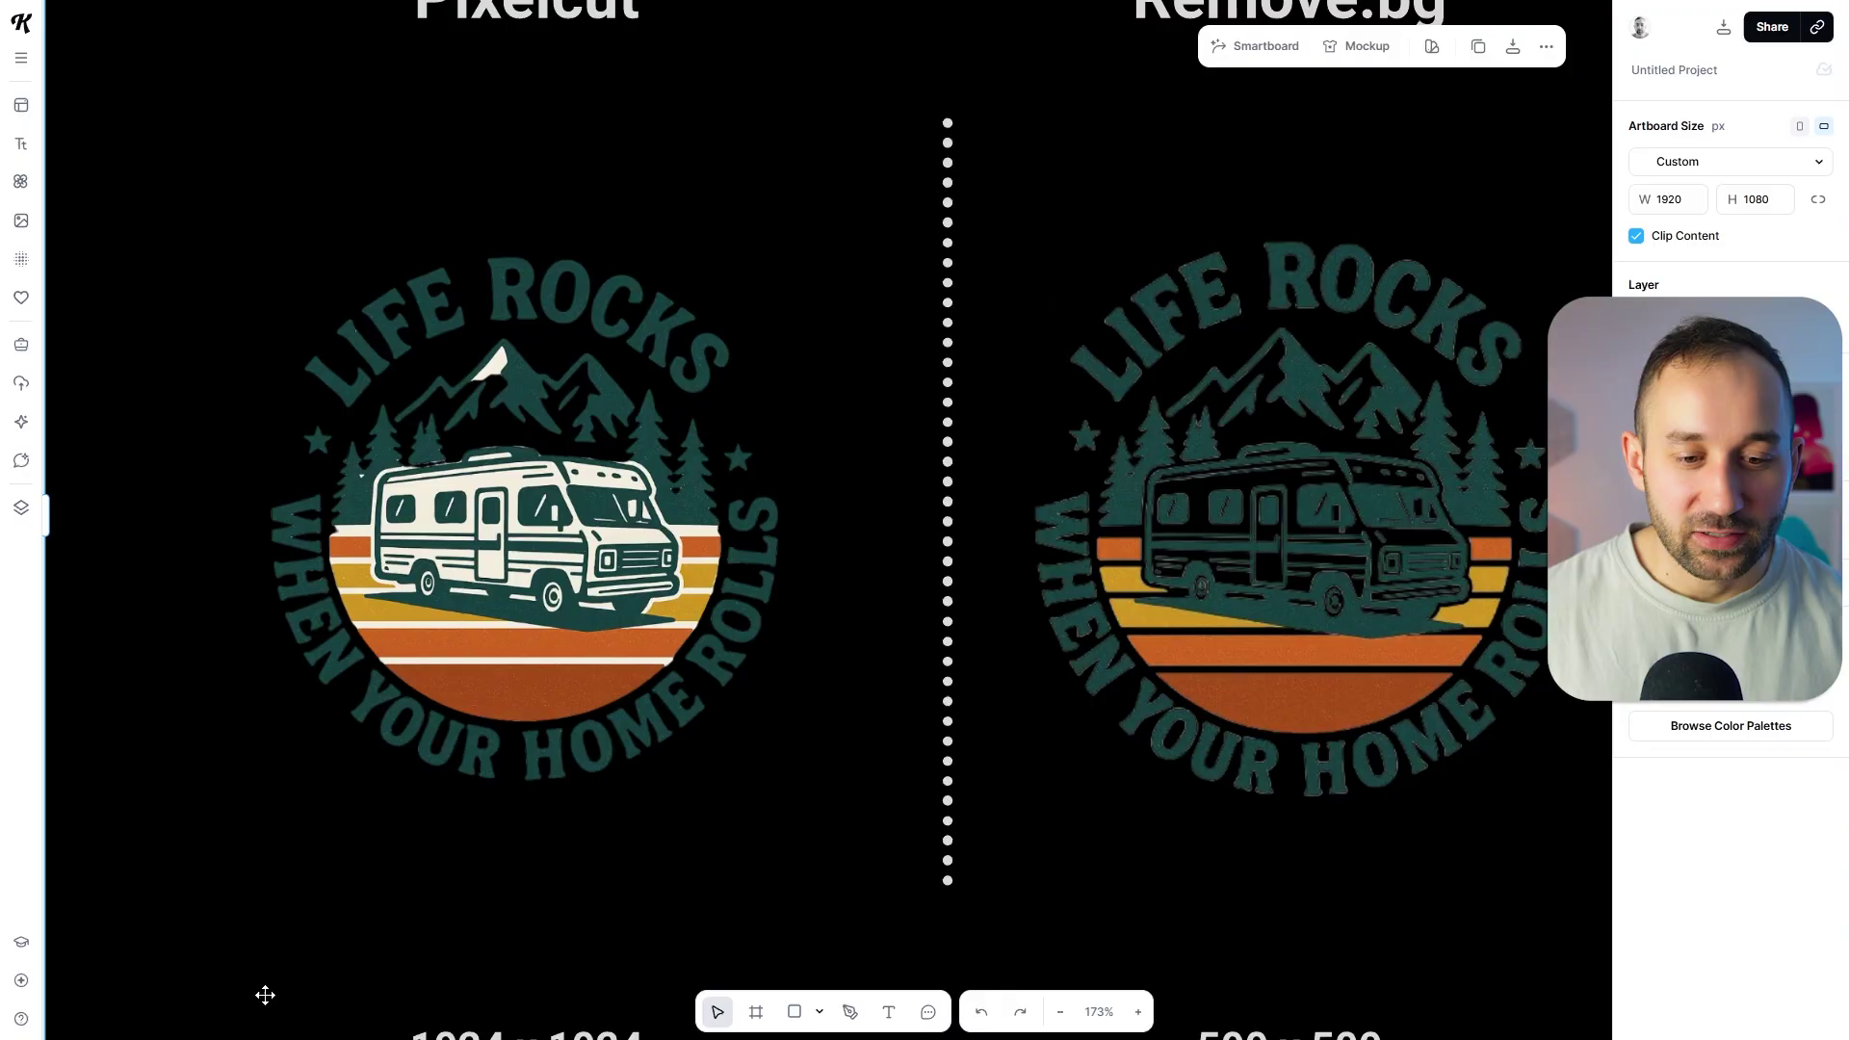
pyautogui.scroll(3, 302, 141)
pyautogui.scroll(6, 253, 683)
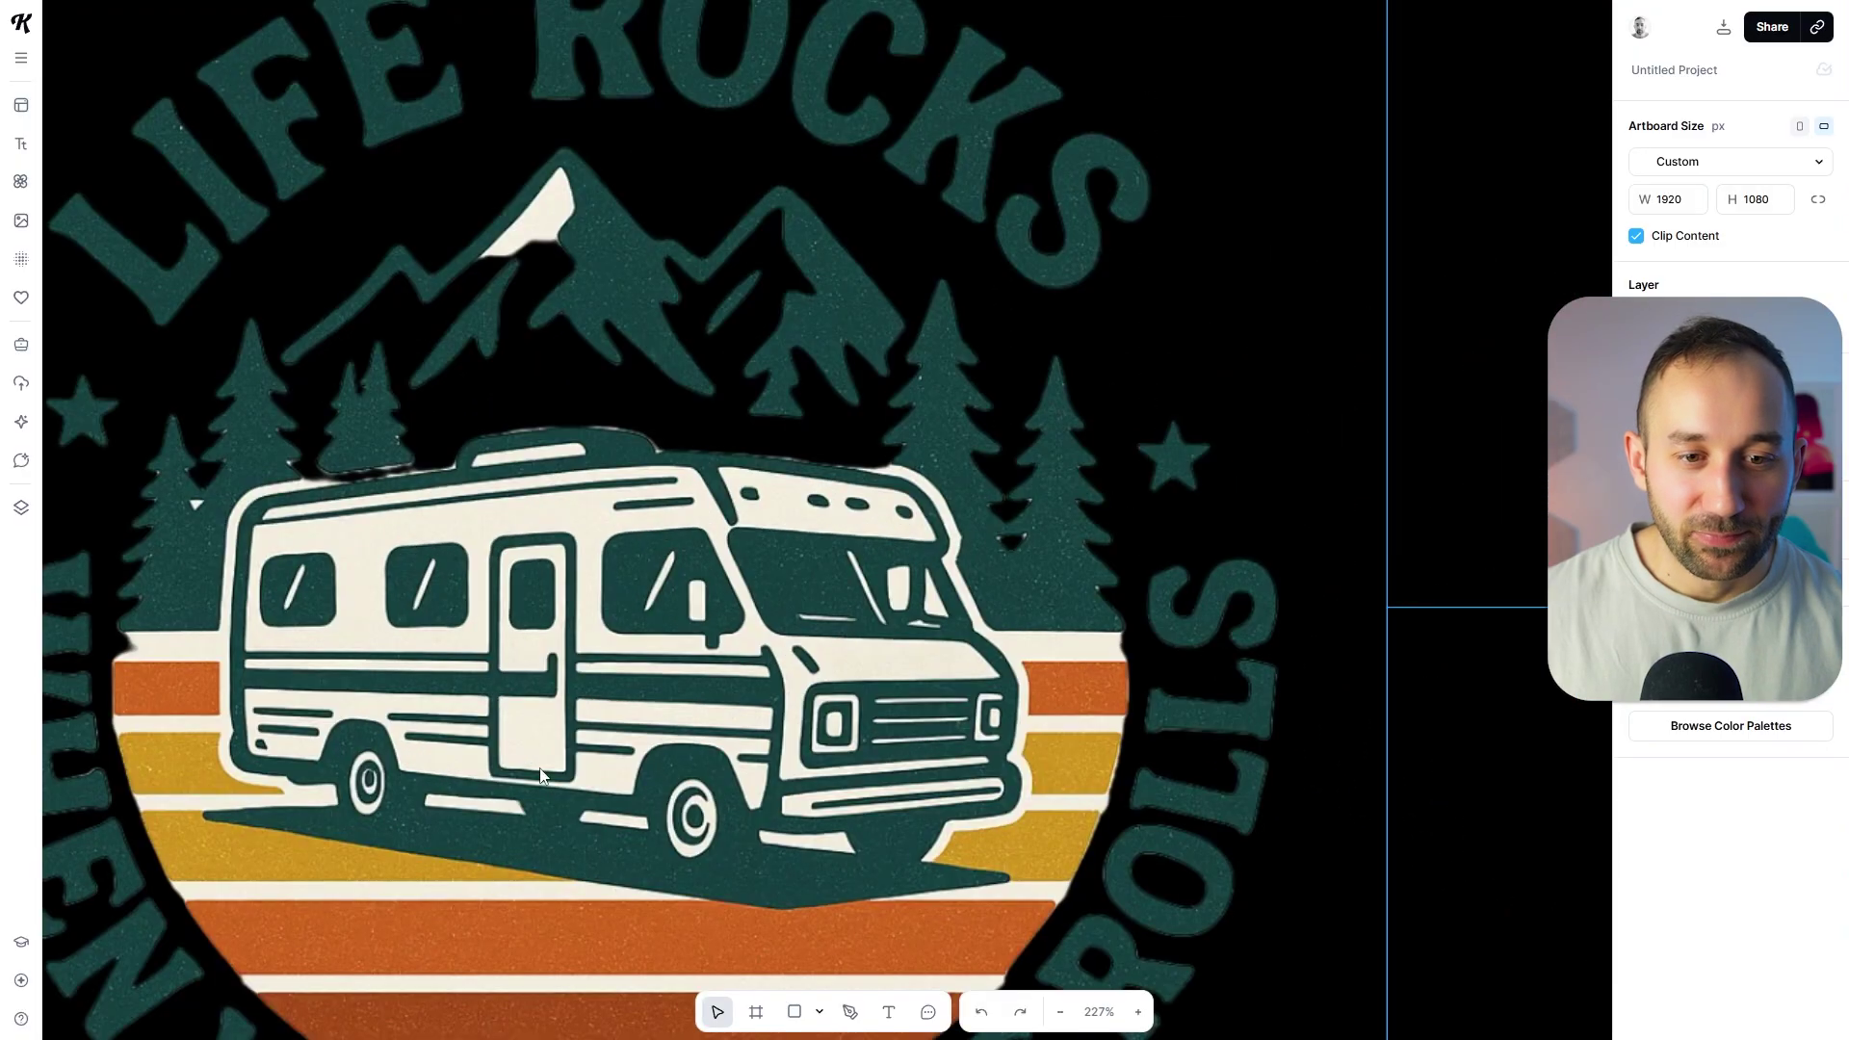
pyautogui.scroll(2, 425, 354)
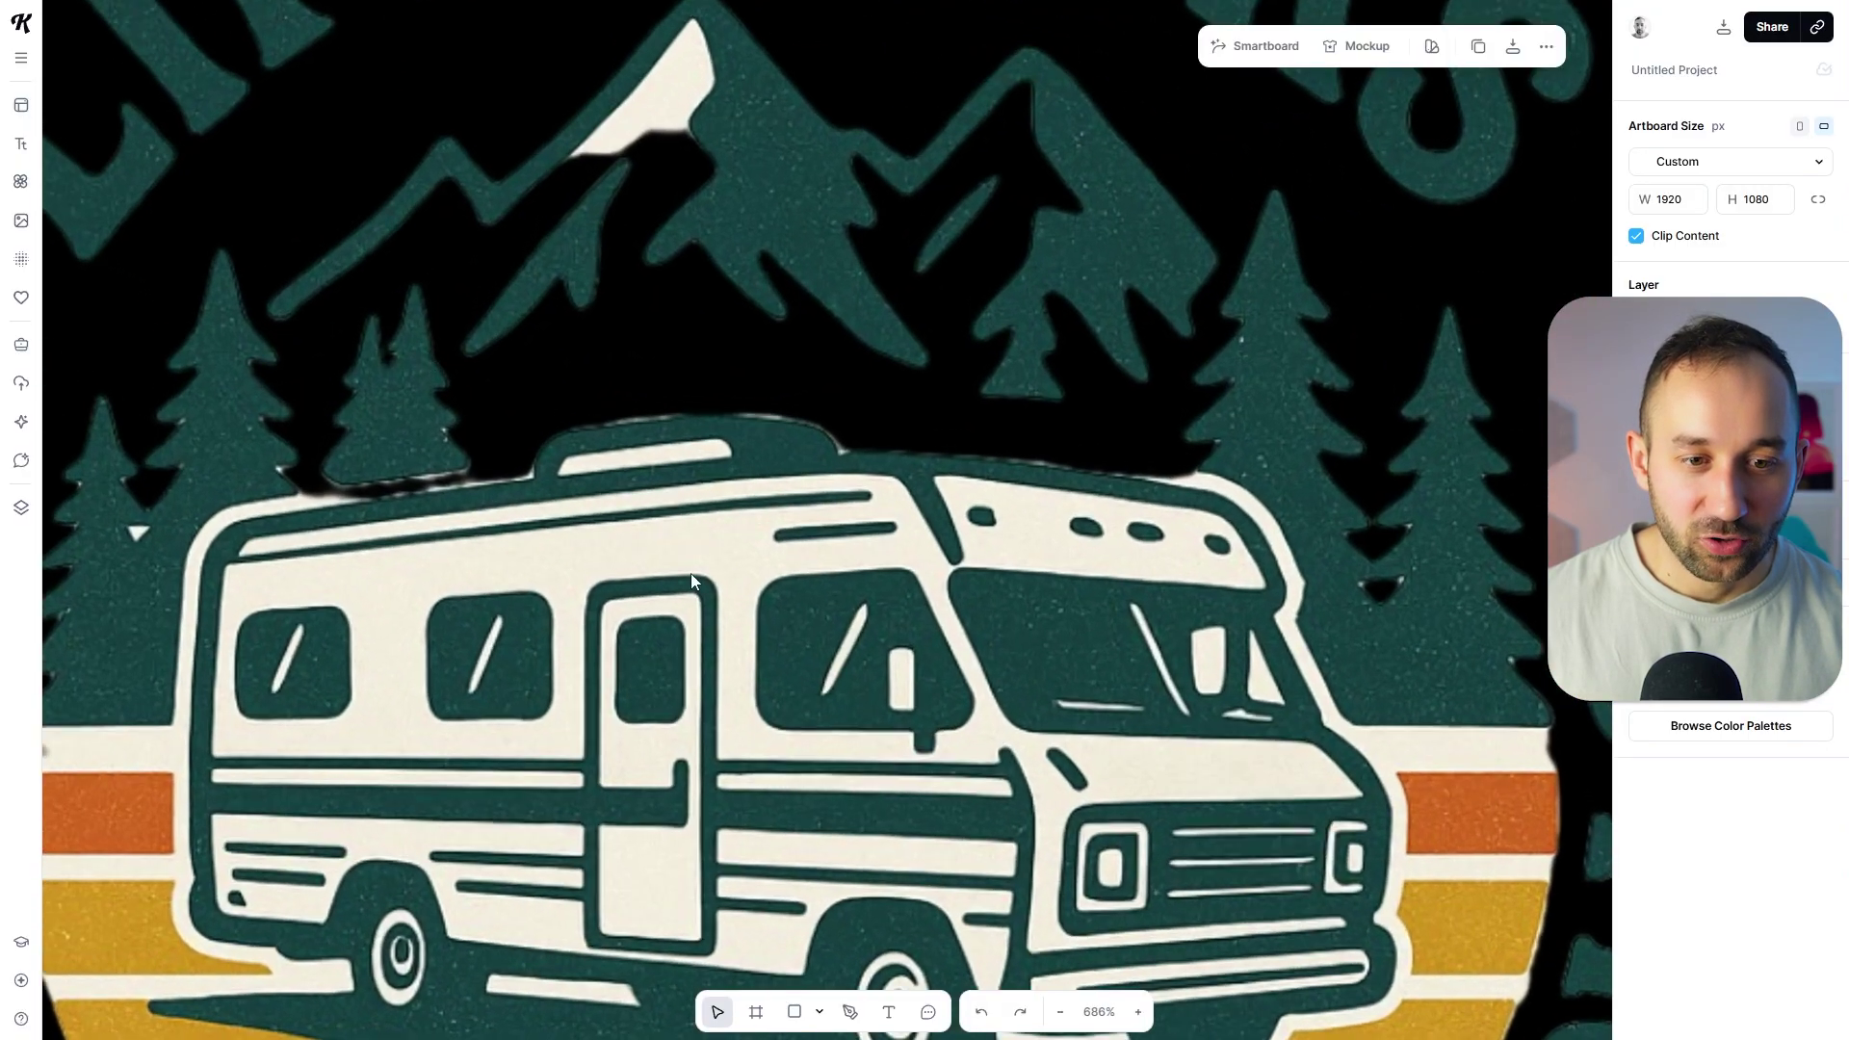
pyautogui.scroll(3, 439, 465)
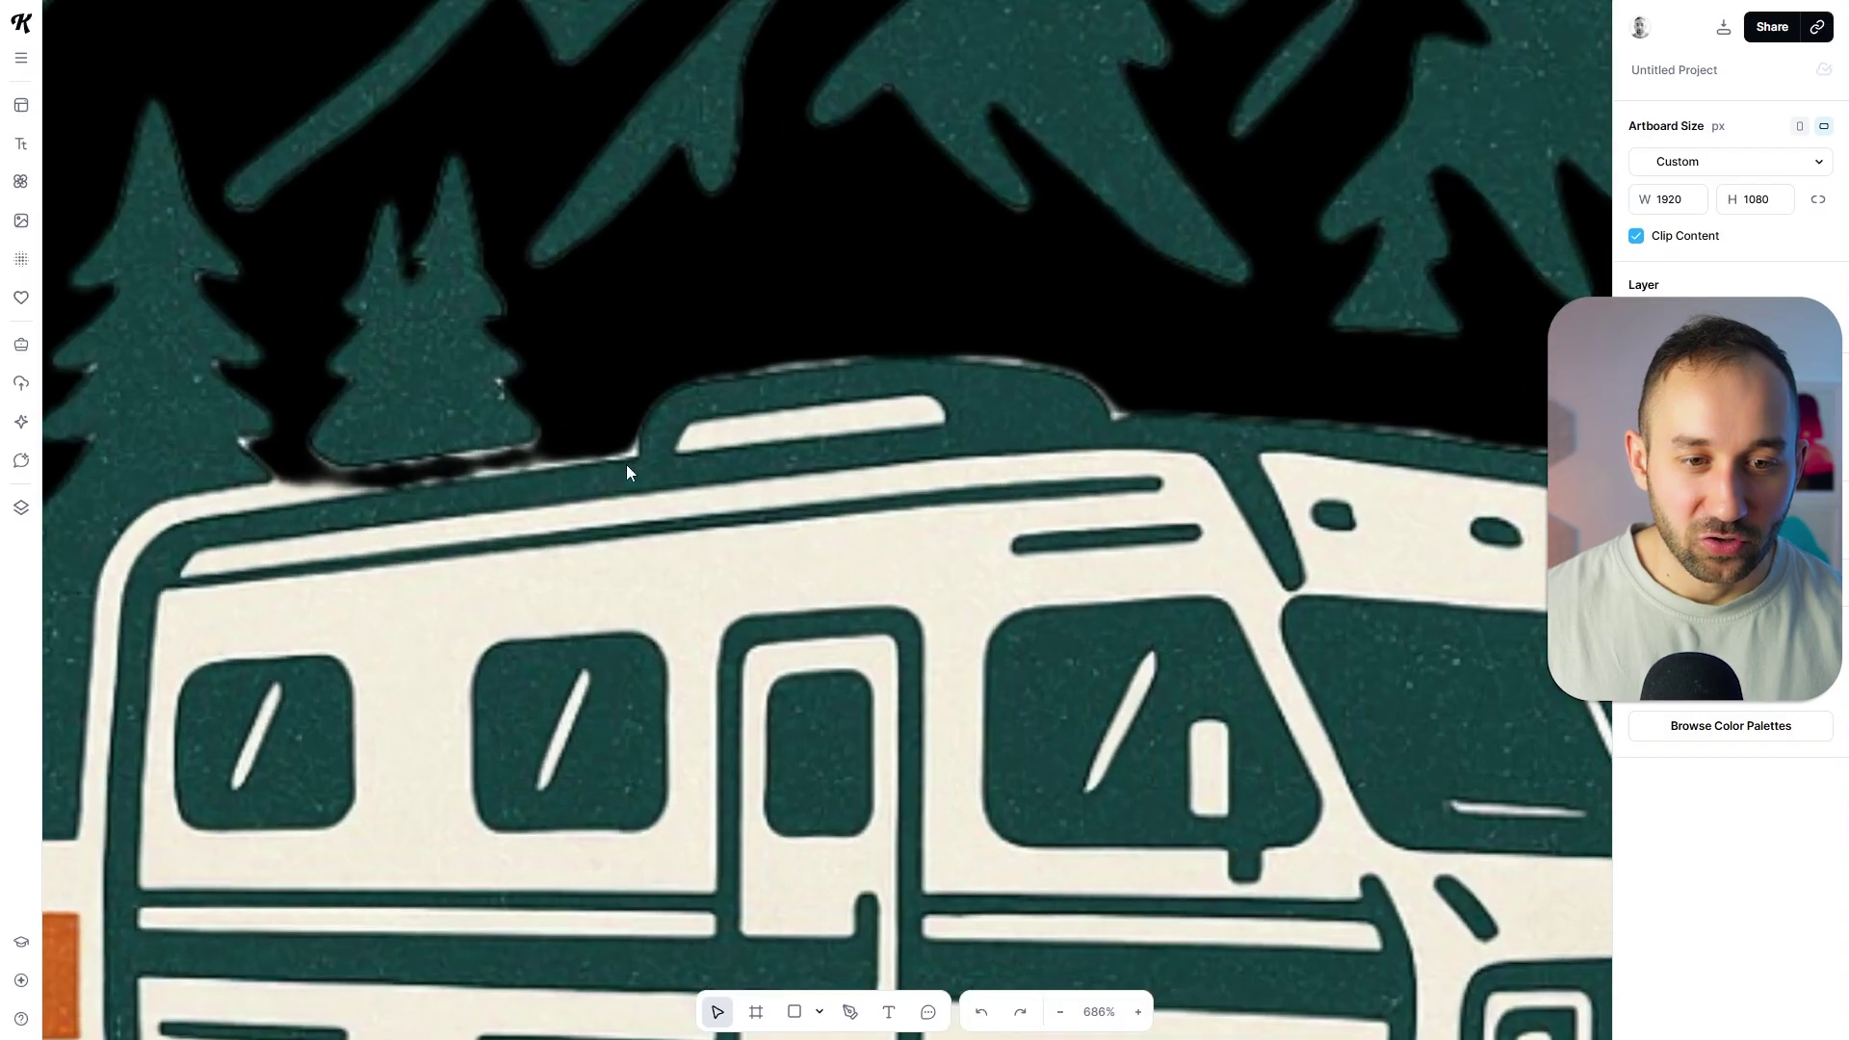
pyautogui.scroll(-10, 1221, 434)
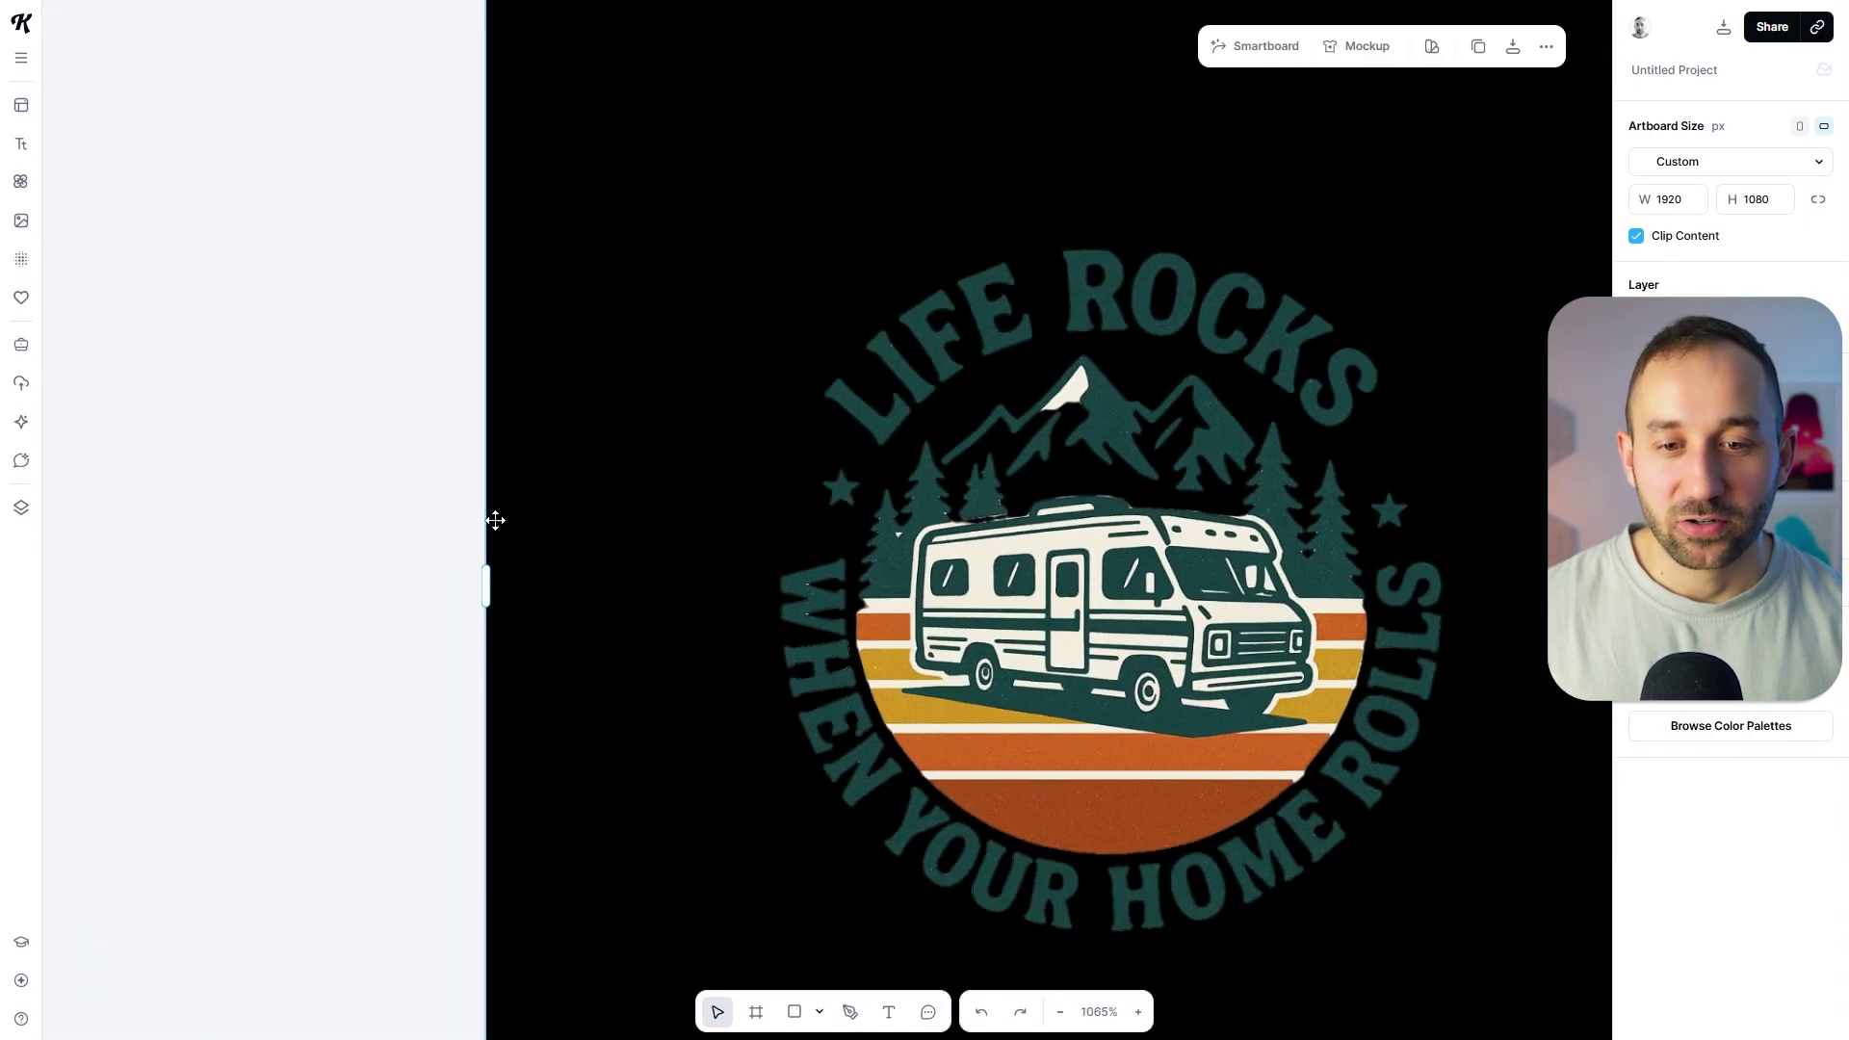
pyautogui.click(214, 521)
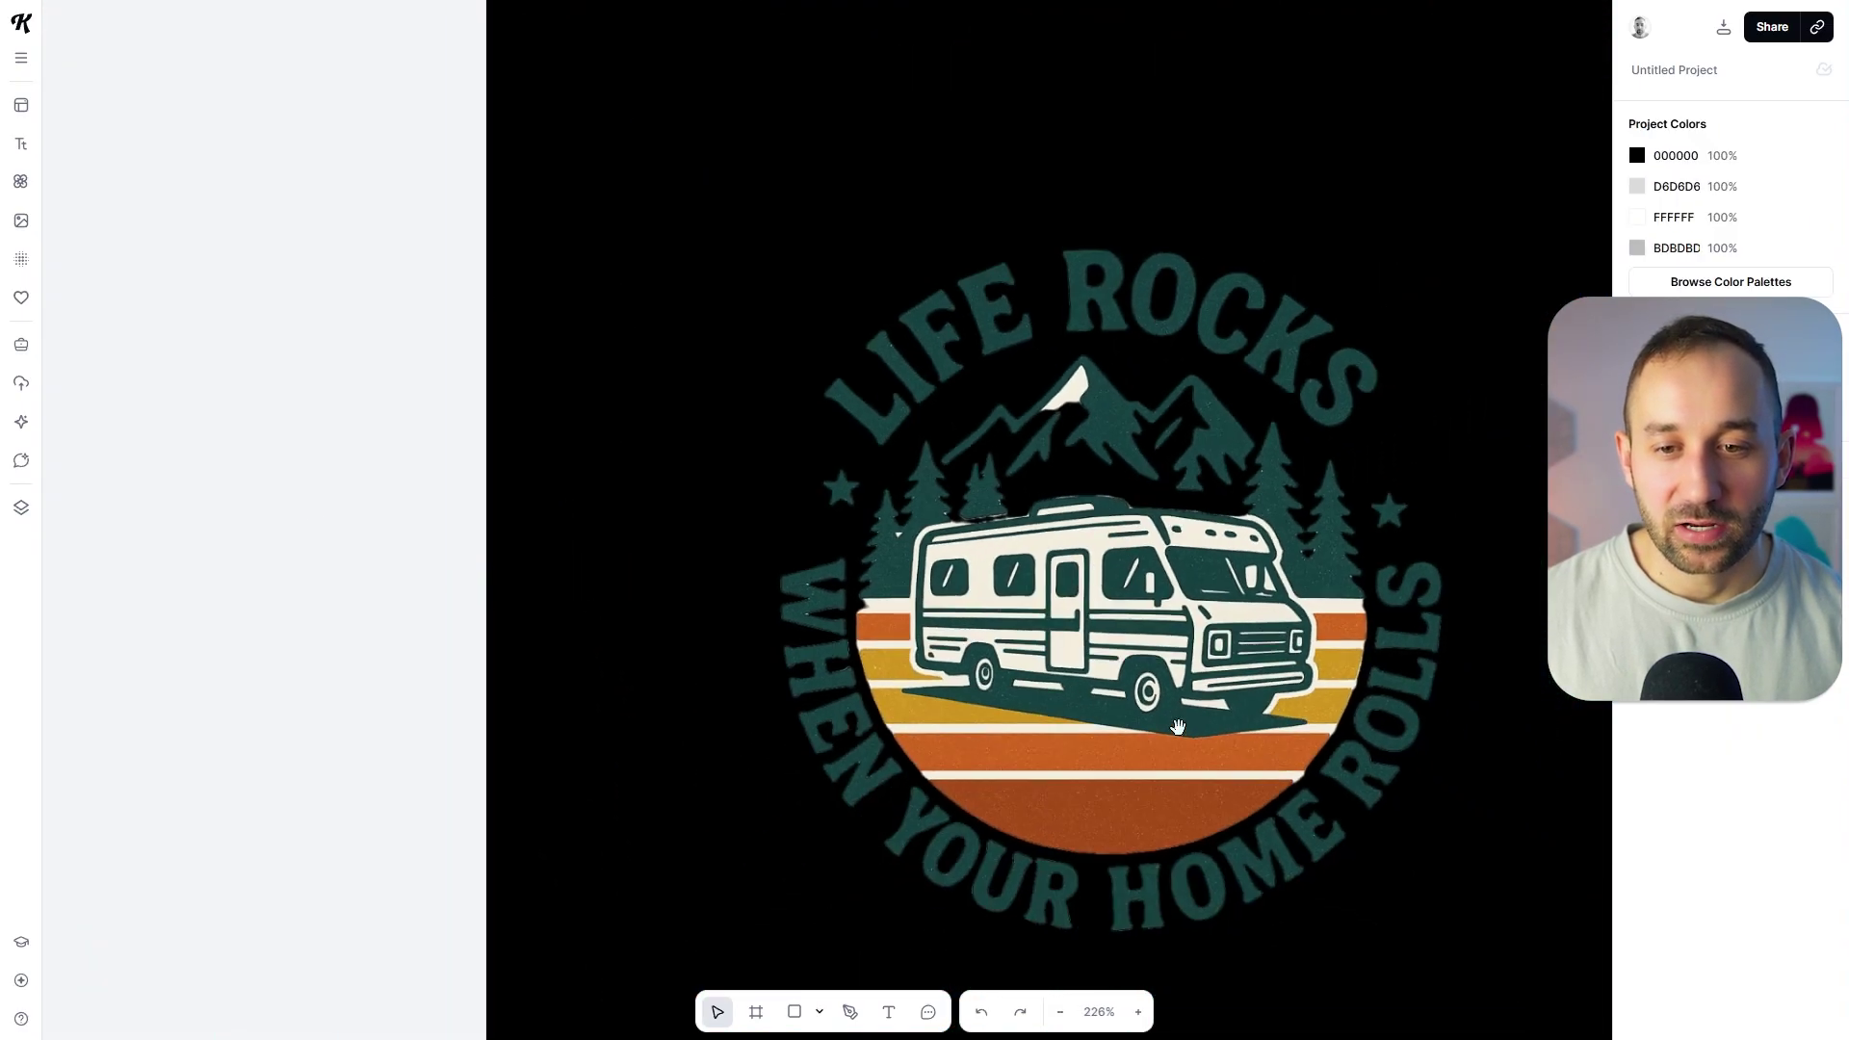
pyautogui.scroll(-10, 739, 506)
pyautogui.scroll(3, 626, 916)
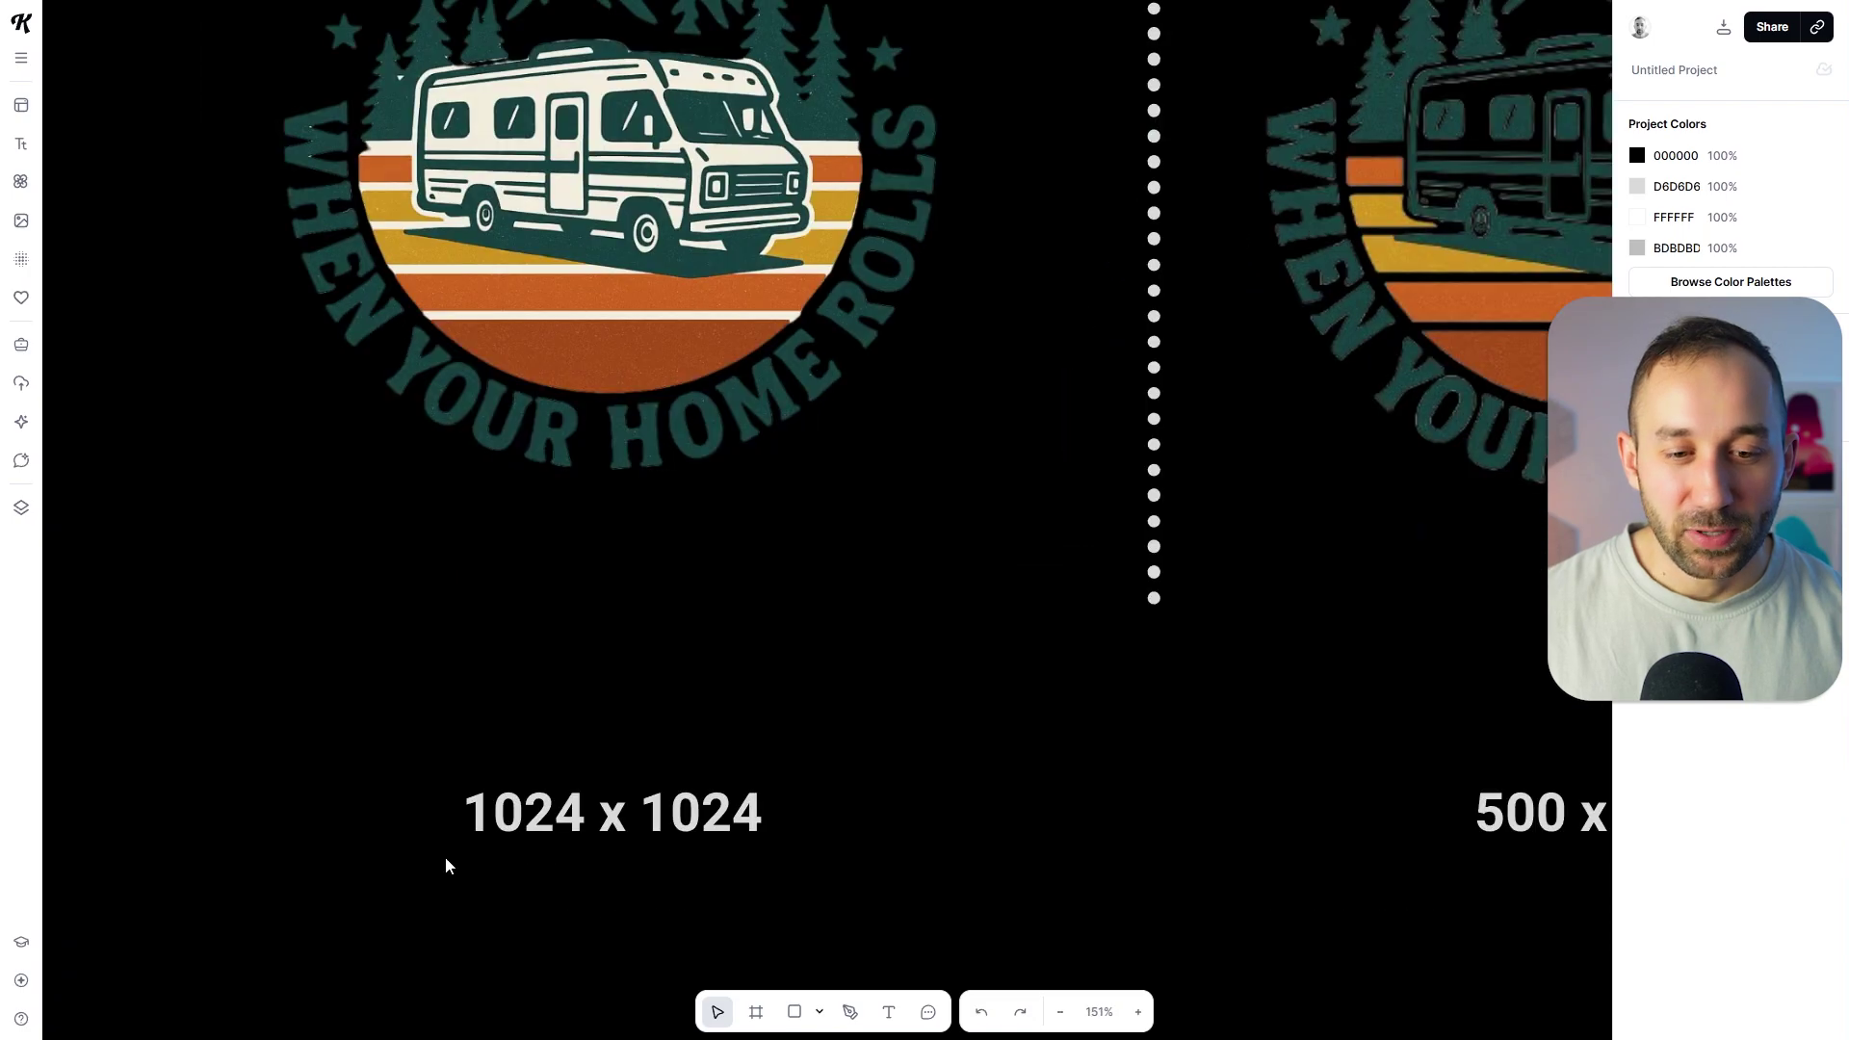
pyautogui.scroll(-4, 674, 837)
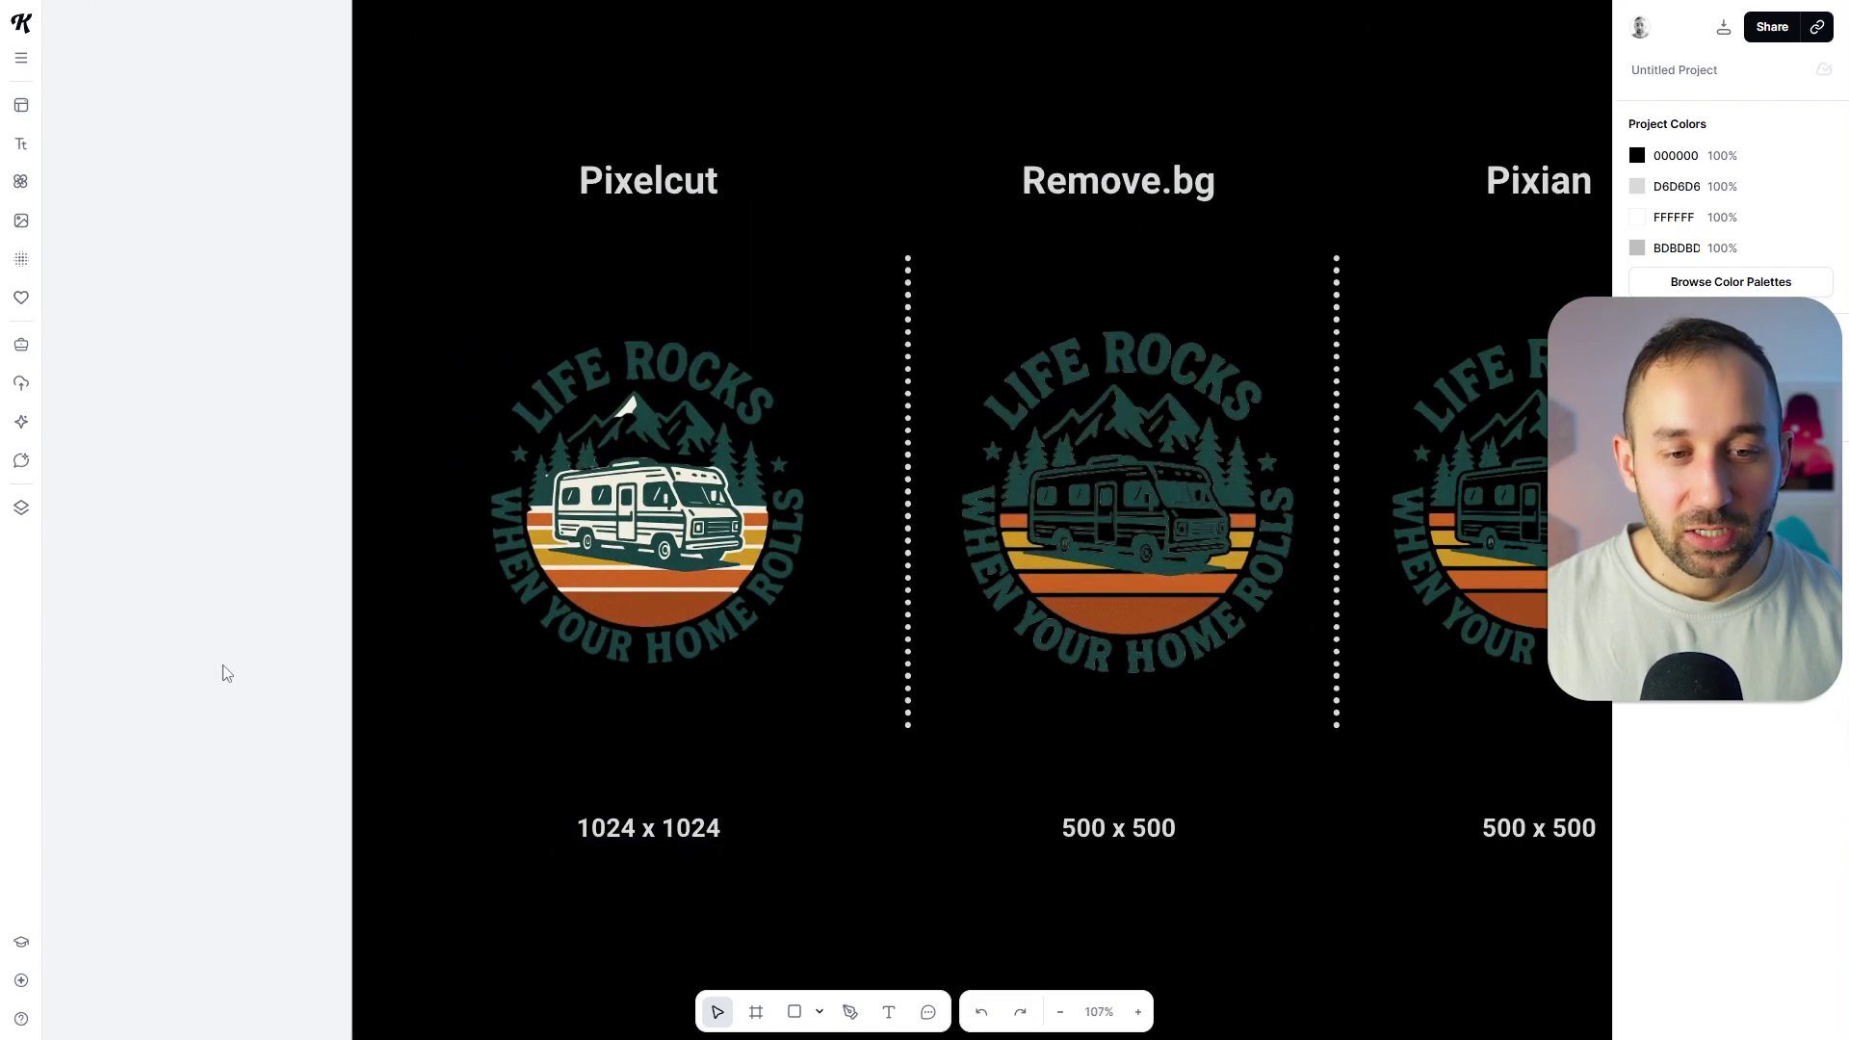
# Examine the Remove.bg camper cutout on black up close, checking edges around the camper, trees, mountains and lettering for light outlines.
pyautogui.moveTo(288, 598); pyautogui.dragTo(0, 613)
pyautogui.hscroll(3, 828, 511)
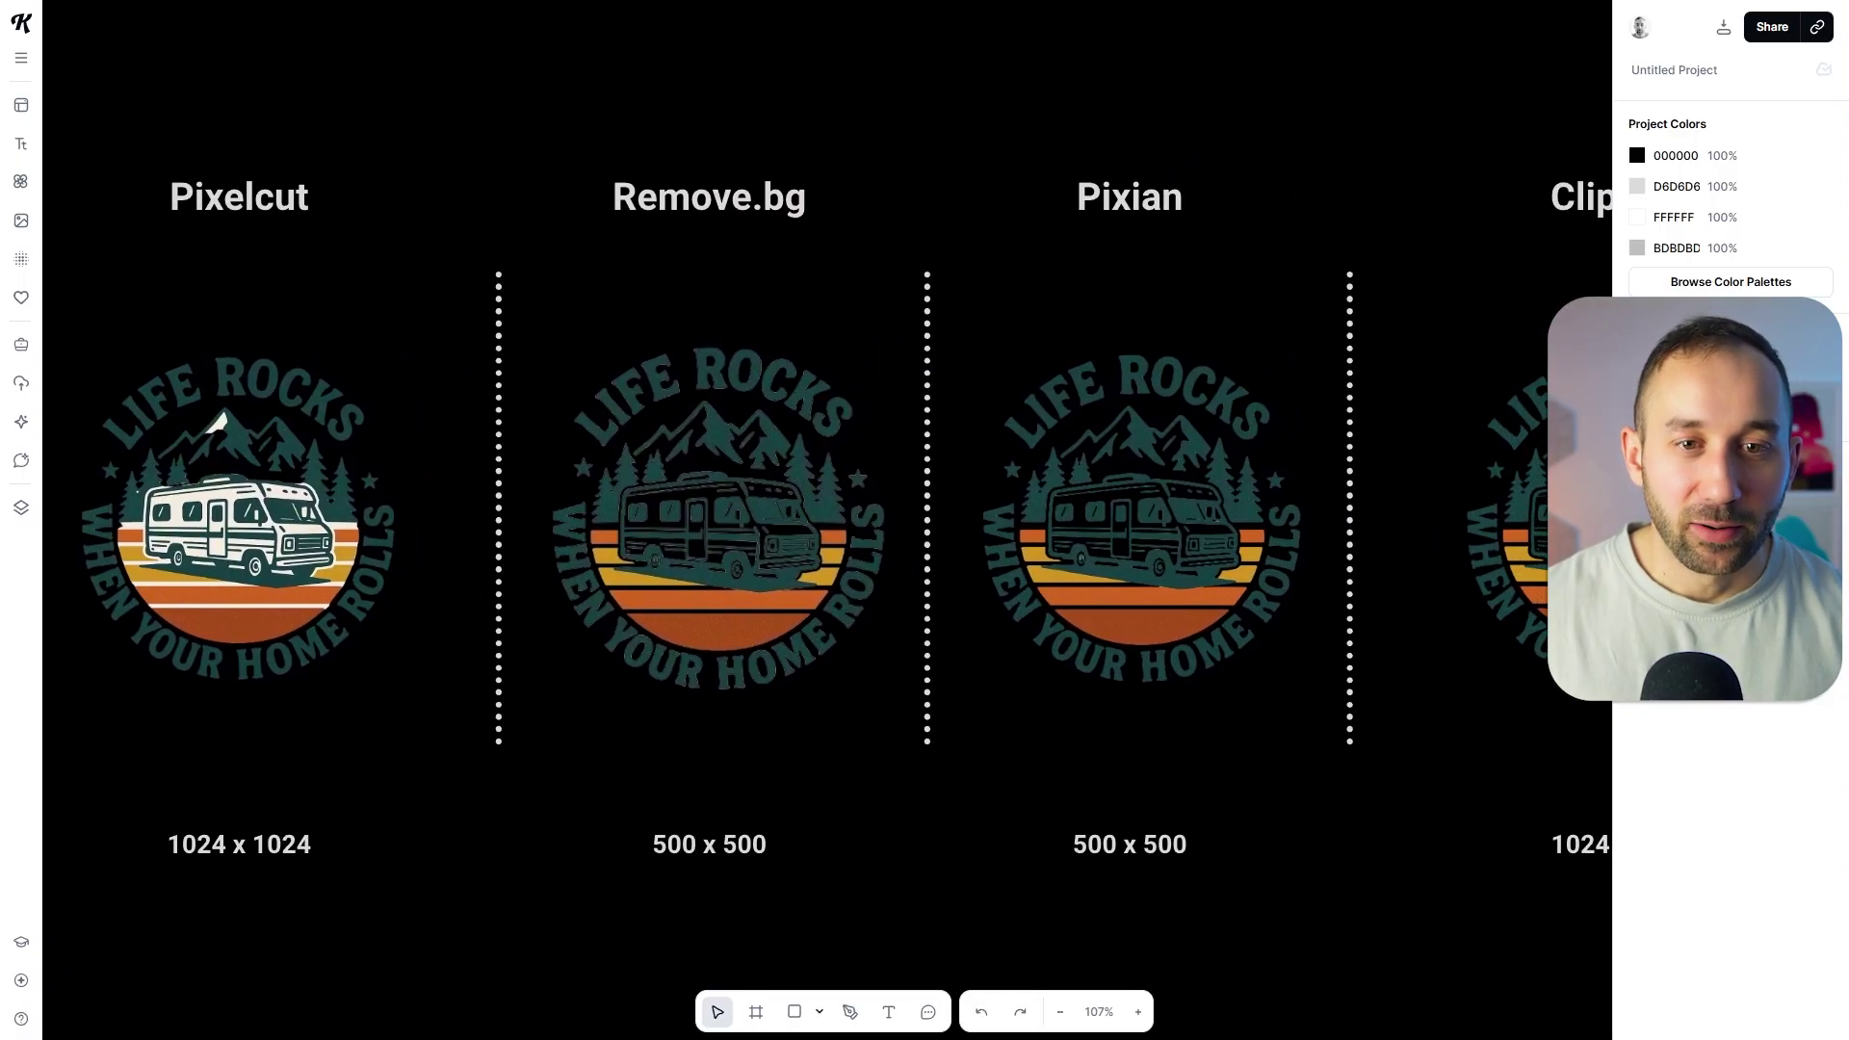
pyautogui.moveTo(895, 782); pyautogui.dragTo(593, 766)
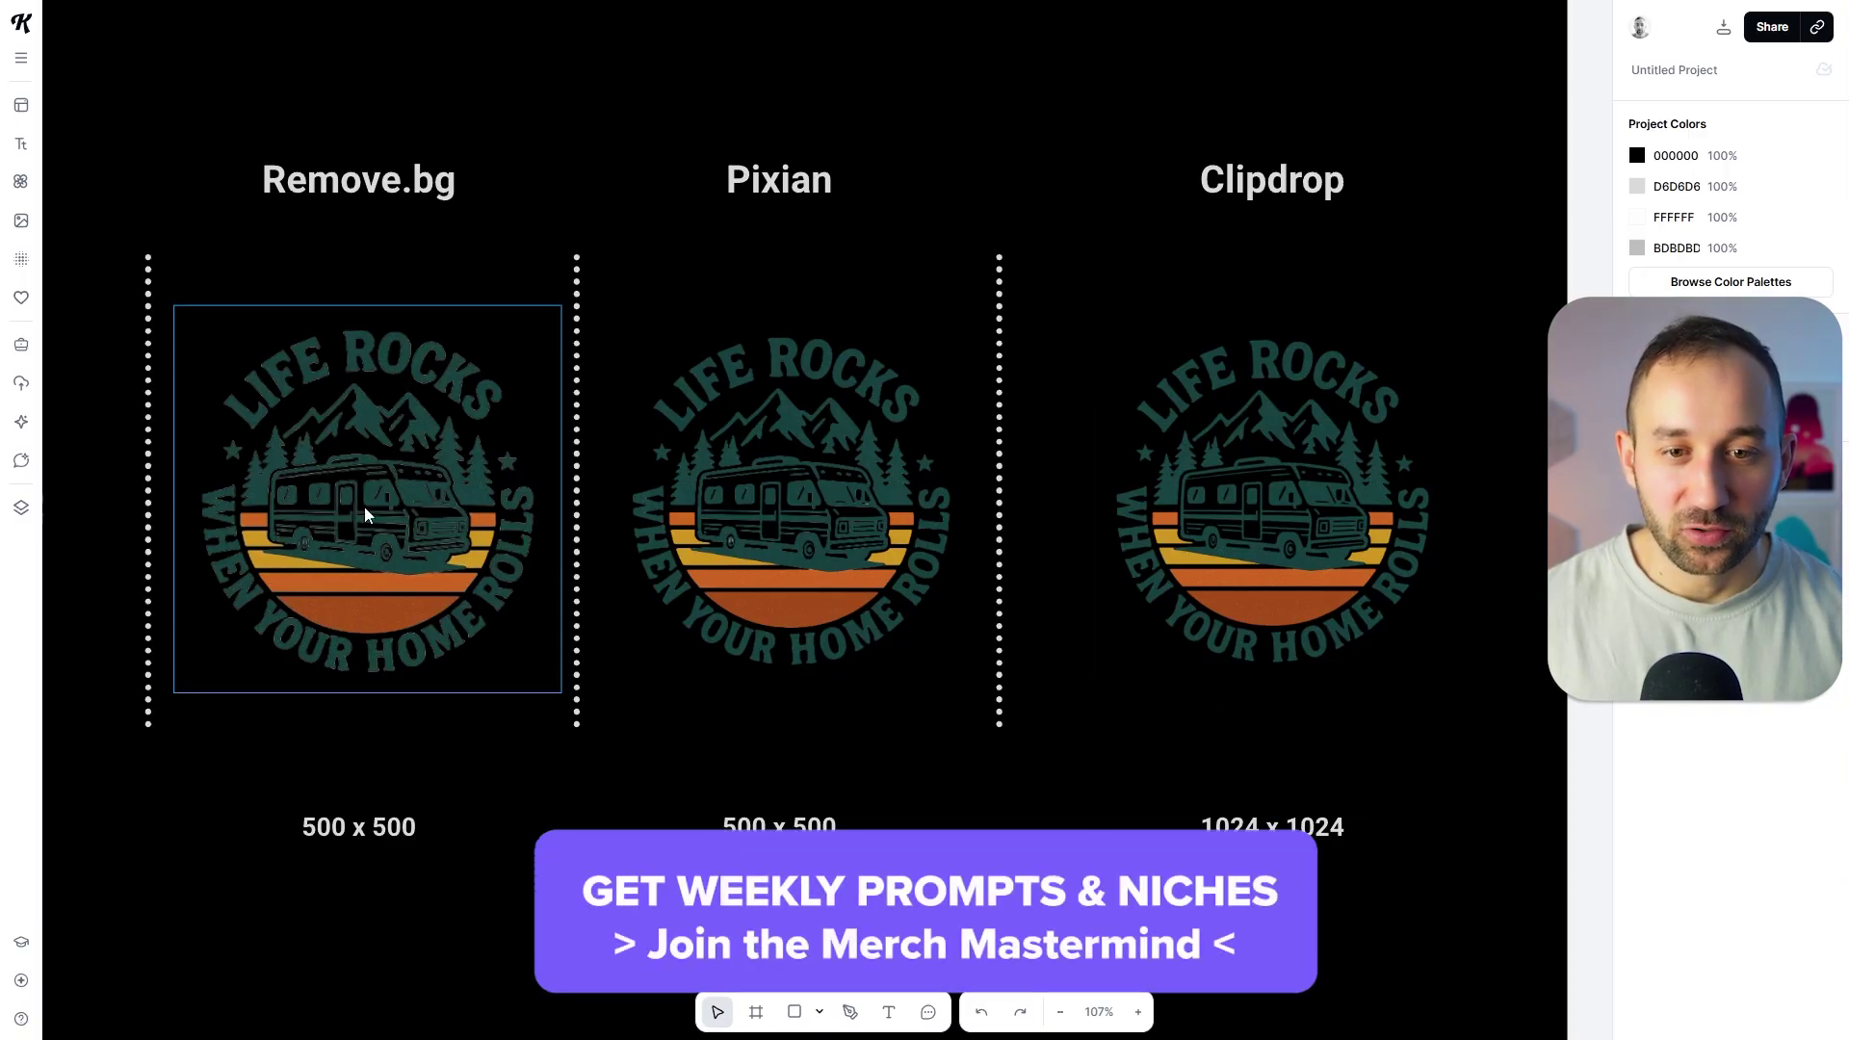
pyautogui.scroll(4, 153, 474)
pyautogui.scroll(3, 217, 562)
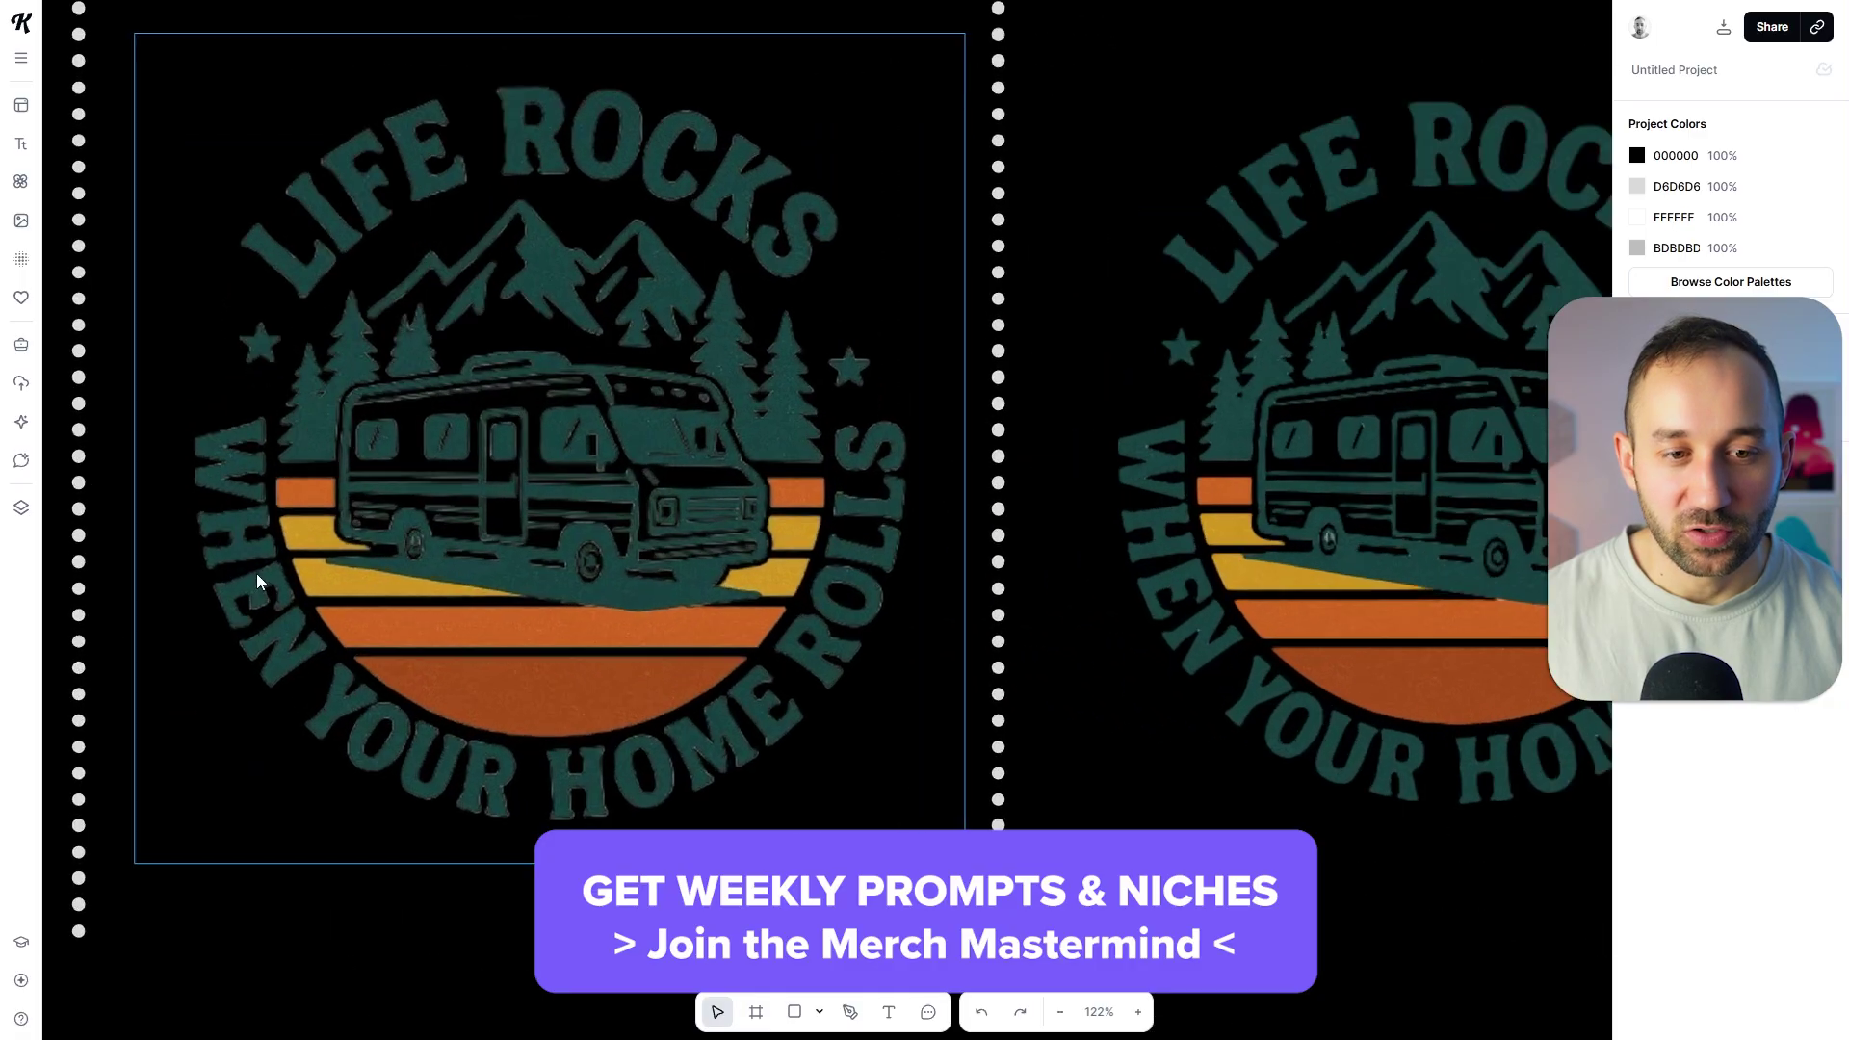
pyautogui.scroll(5, 536, 460)
pyautogui.scroll(6, 416, 493)
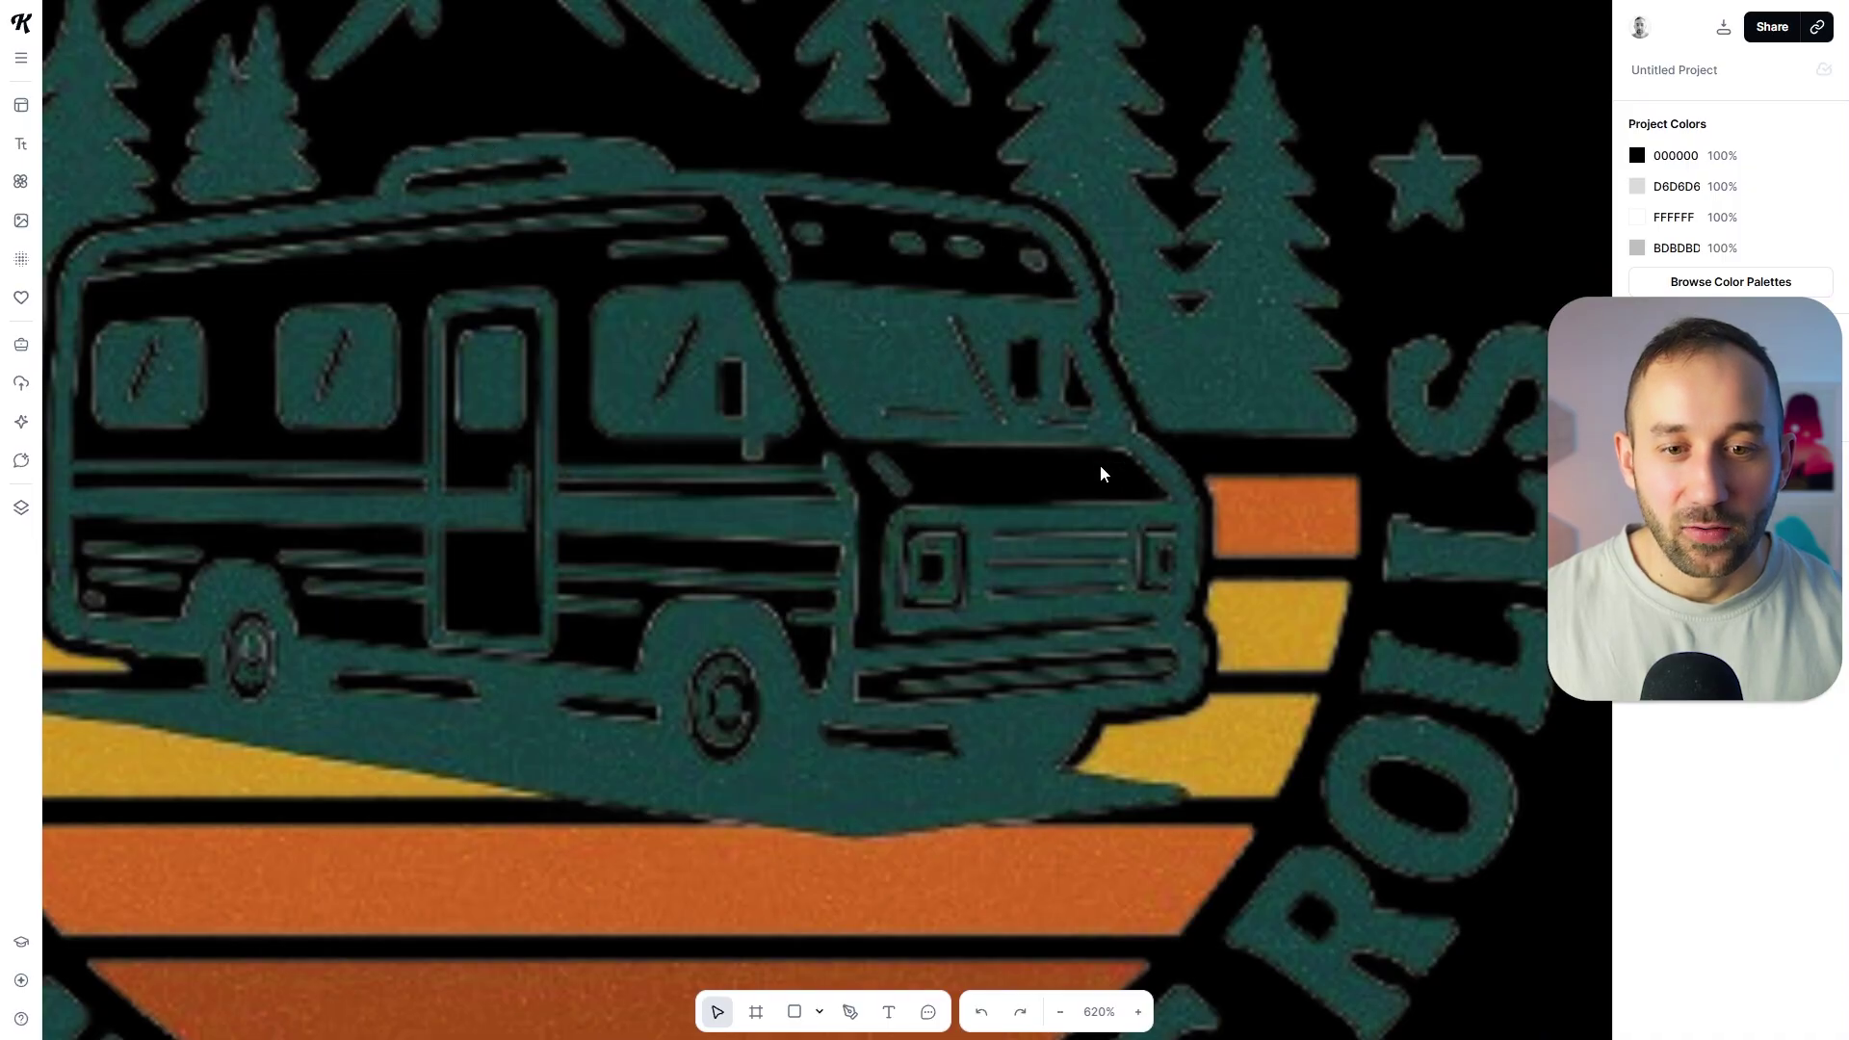
pyautogui.scroll(-4, 1255, 697)
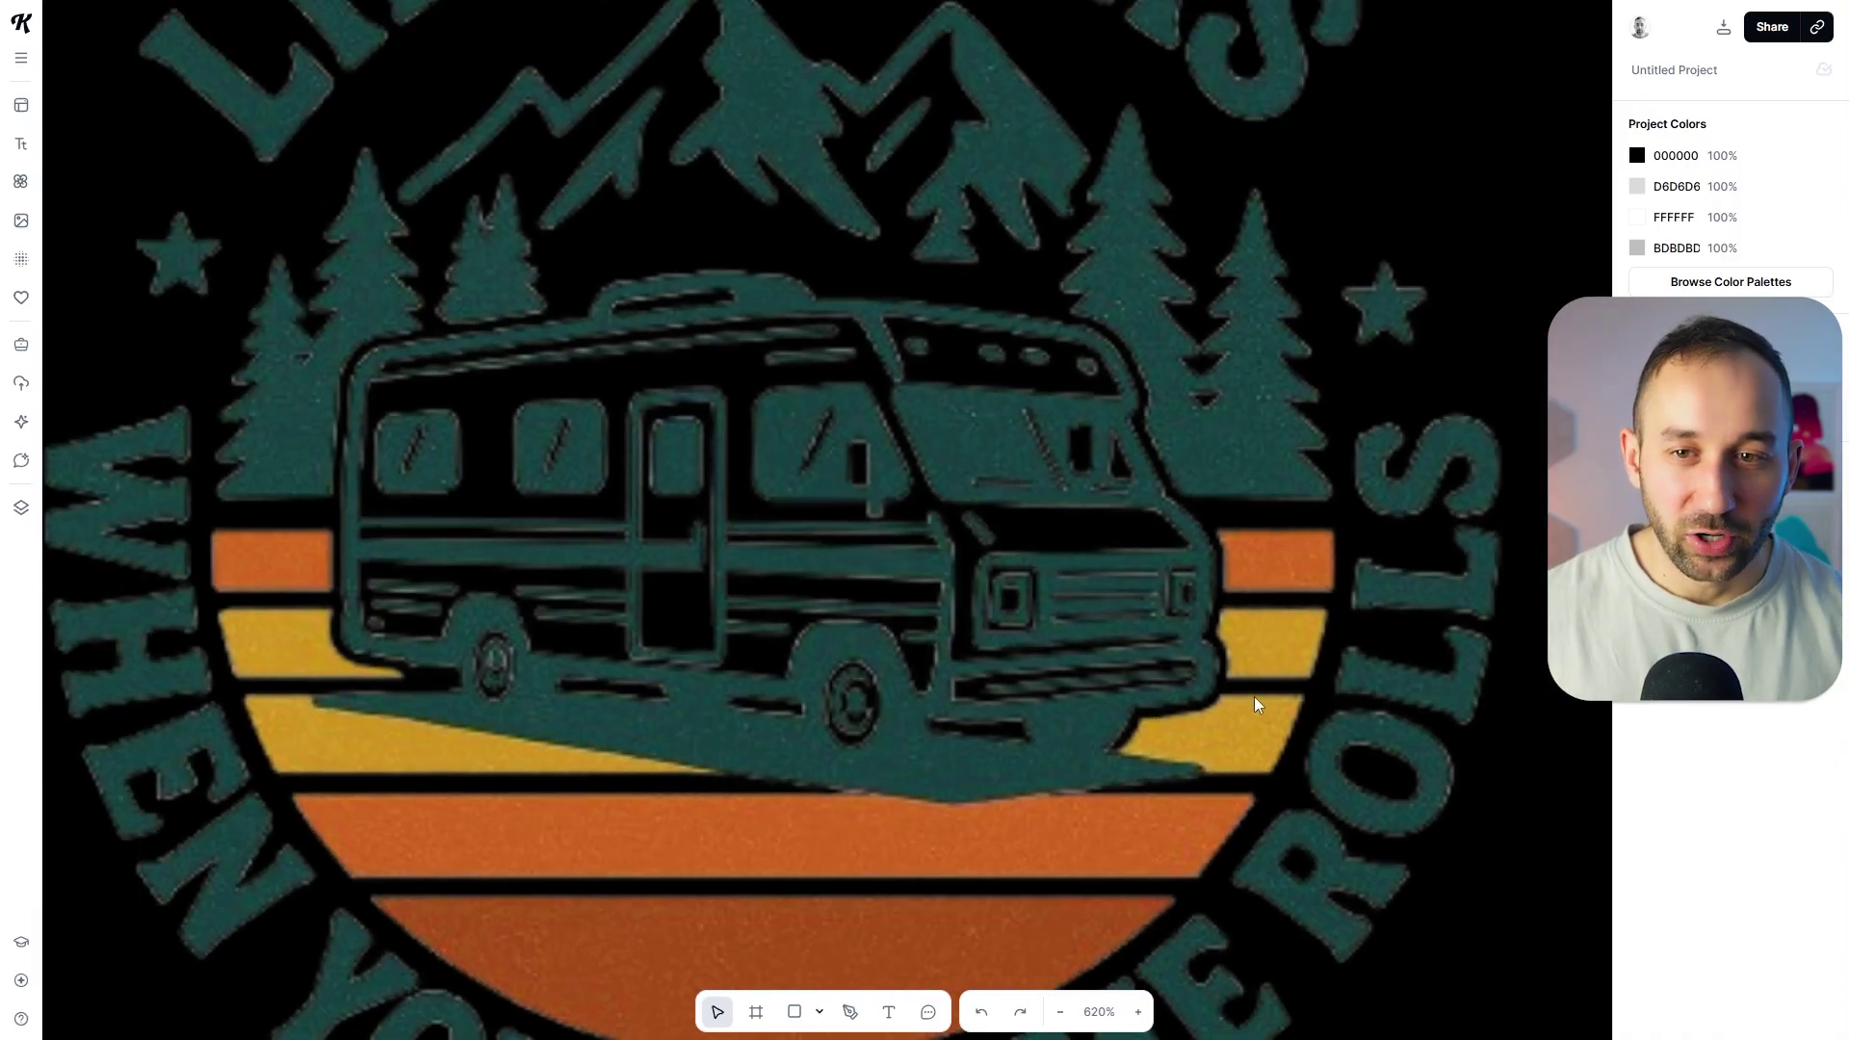
pyautogui.scroll(2, 1253, 696)
pyautogui.scroll(4, 1111, 86)
pyautogui.scroll(-4, 1169, 258)
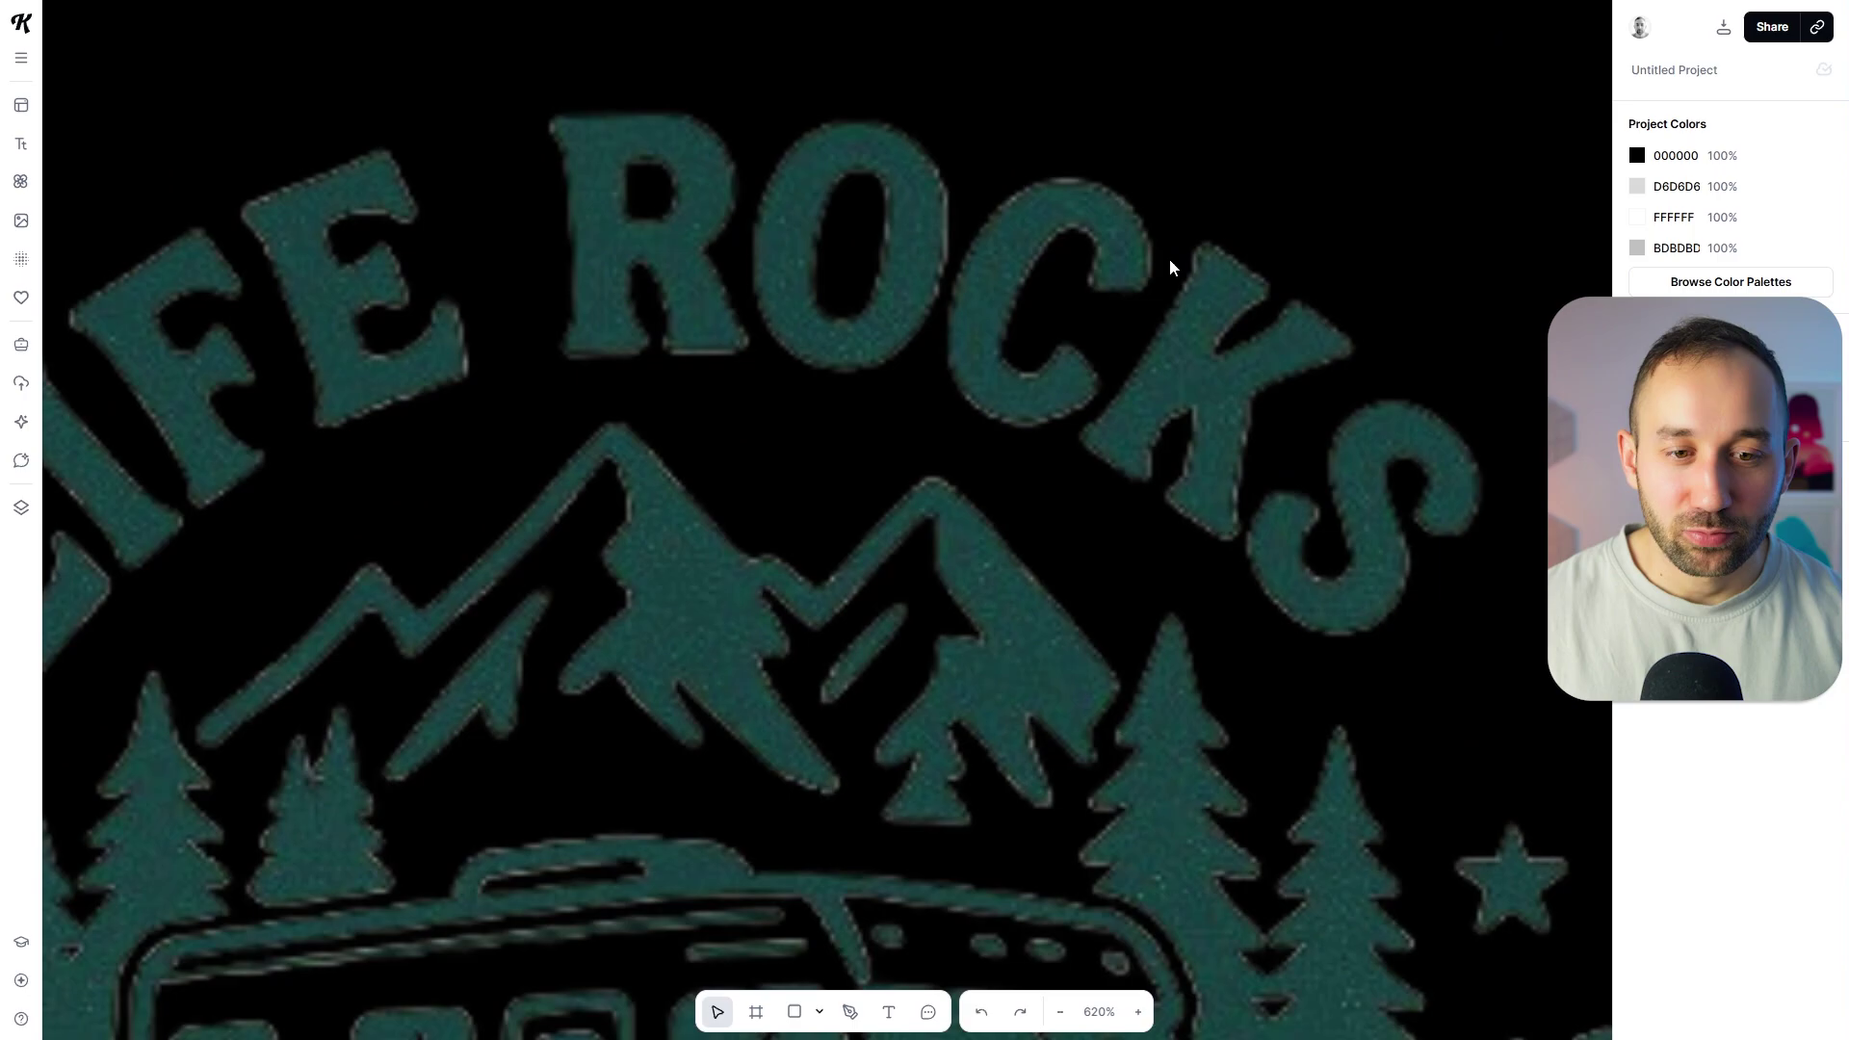
pyautogui.scroll(-5, 1210, 376)
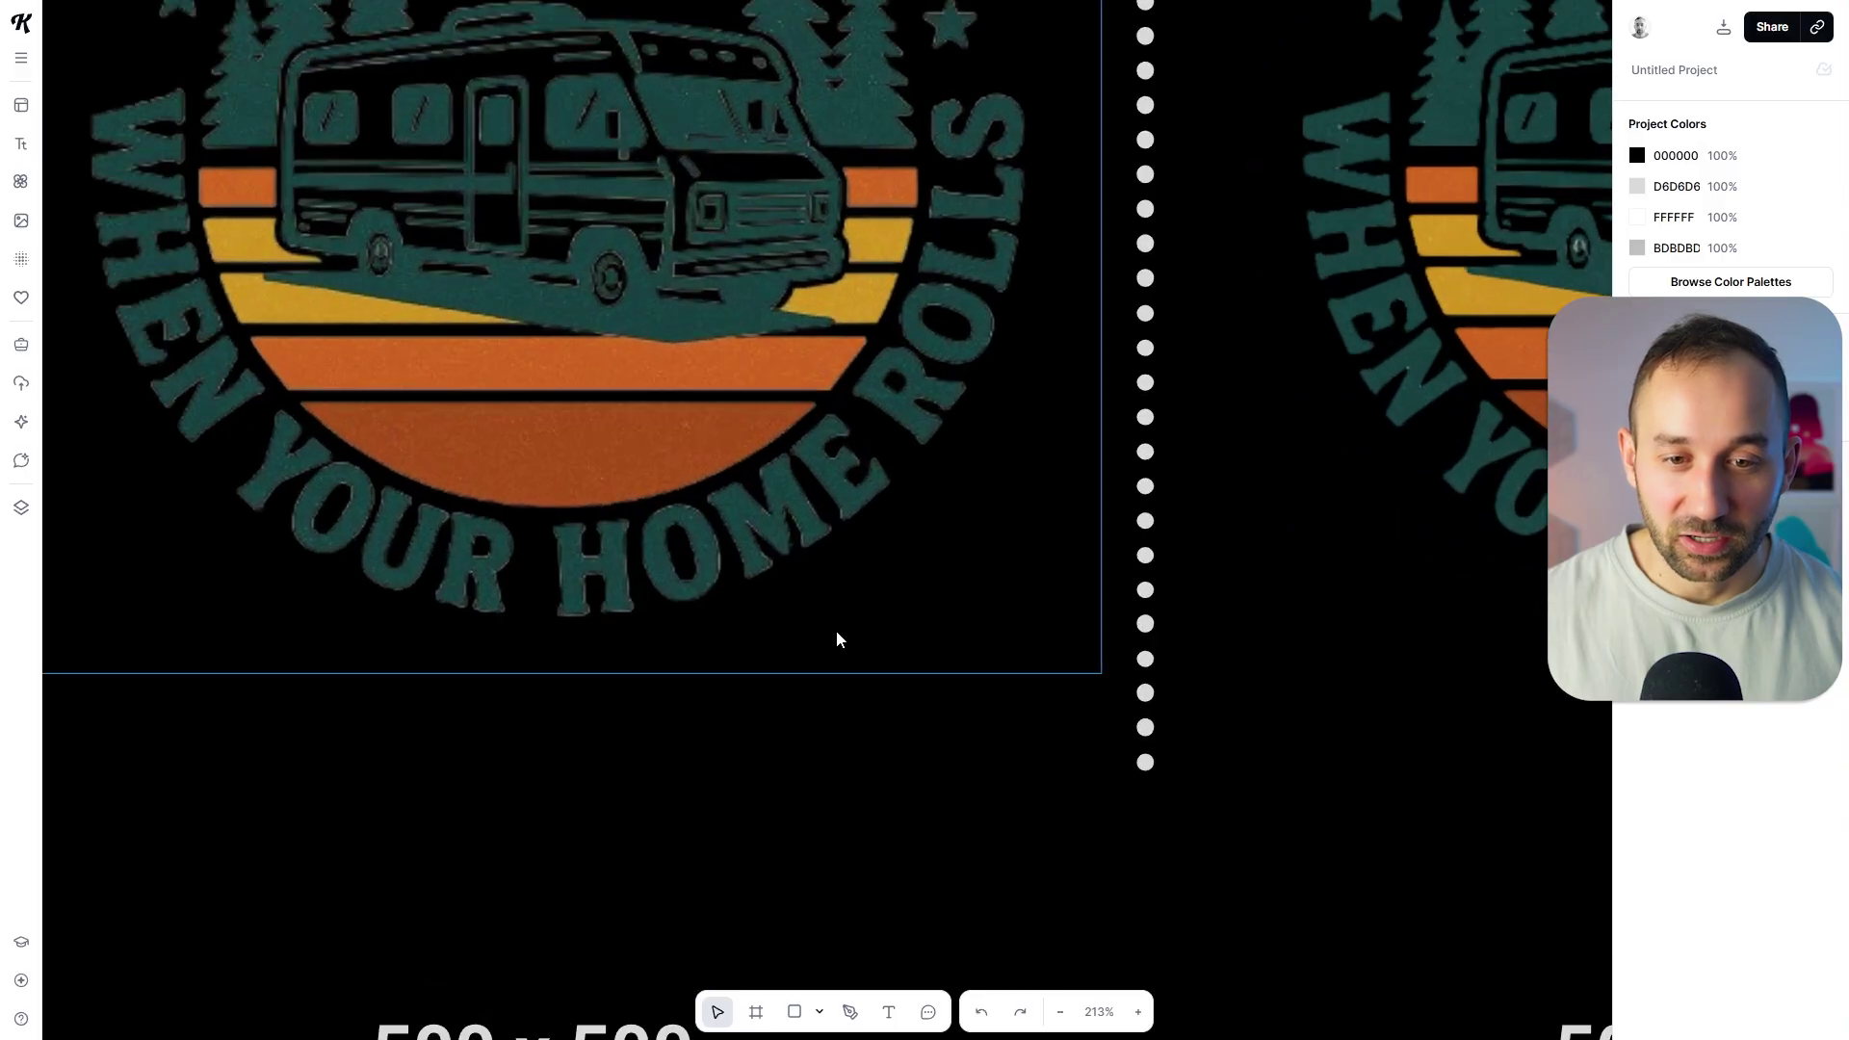
pyautogui.scroll(-5, 627, 611)
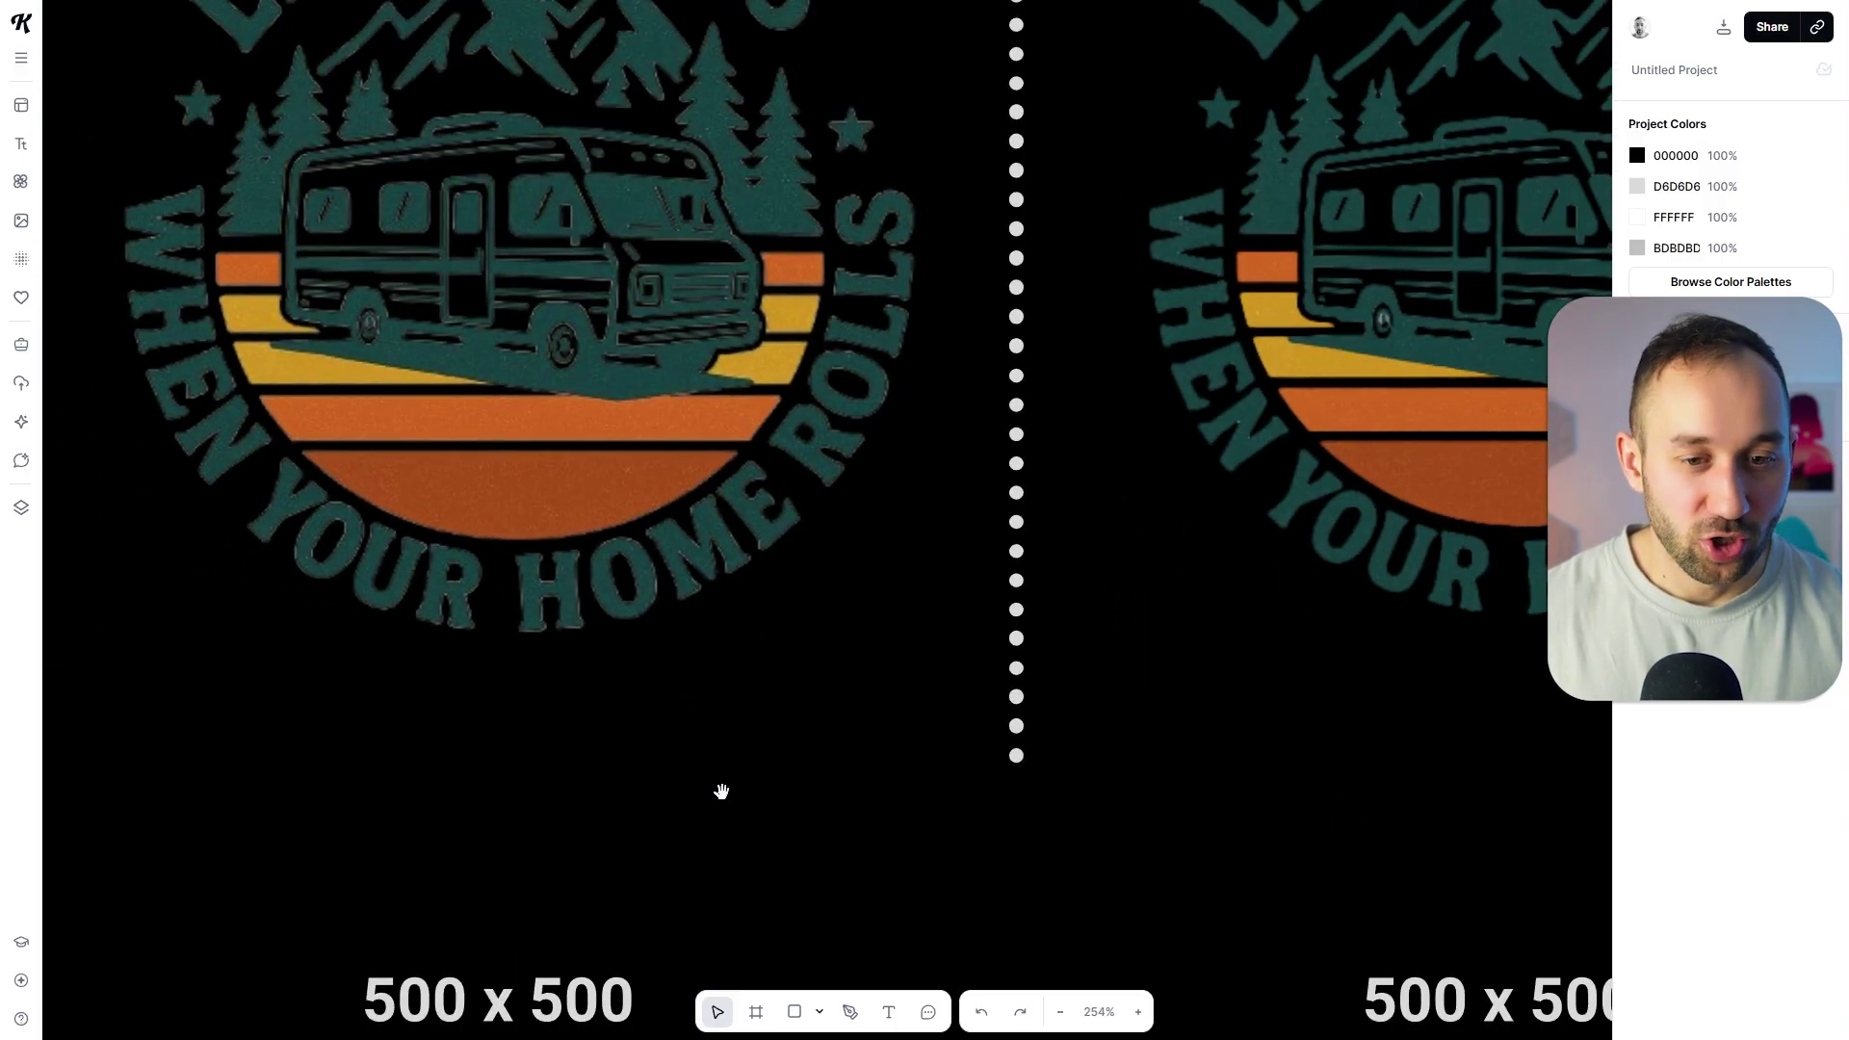
# Examine the Pixian cutout on black up close, checking the wheels, windshield, trees, stripes and curved lettering for leftover white pixels.
pyautogui.moveTo(718, 789); pyautogui.dragTo(508, 776)
pyautogui.moveTo(1433, 558); pyautogui.dragTo(1103, 857)
pyautogui.scroll(-4, 1103, 855)
pyautogui.scroll(8, 1113, 849)
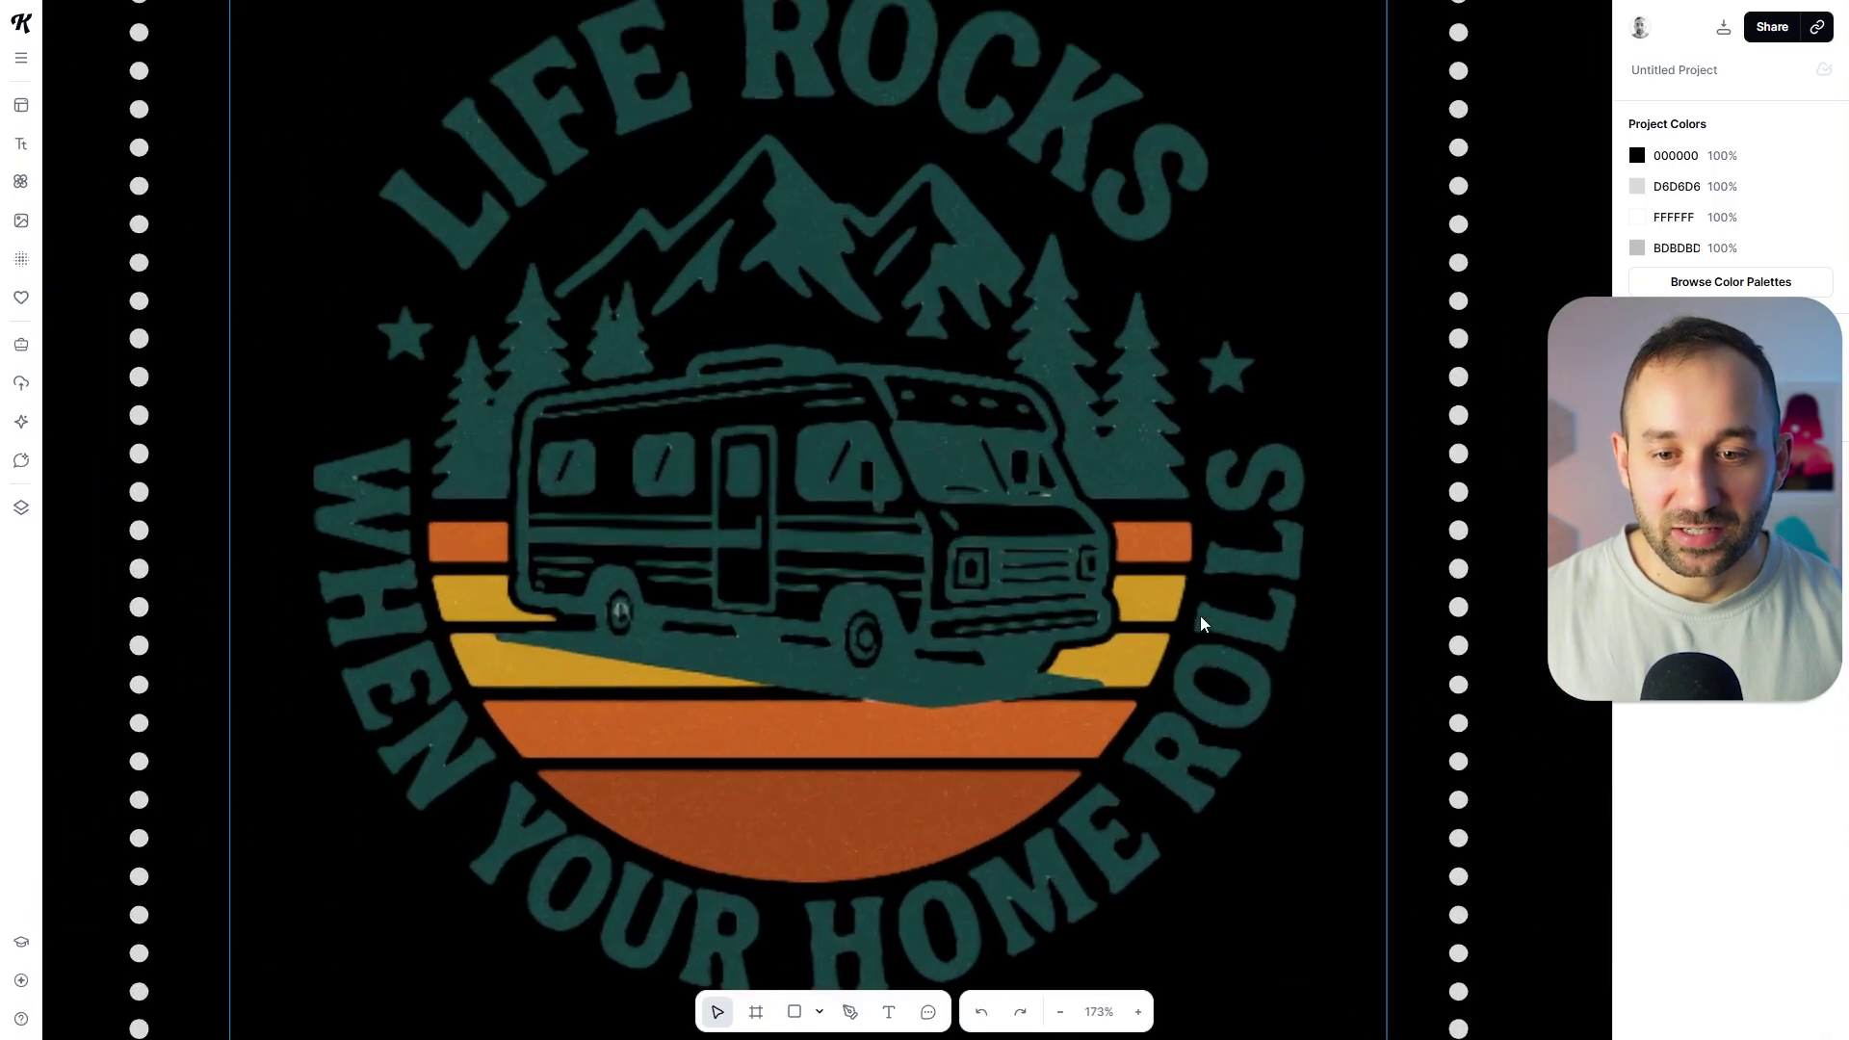
pyautogui.scroll(2, 1138, 621)
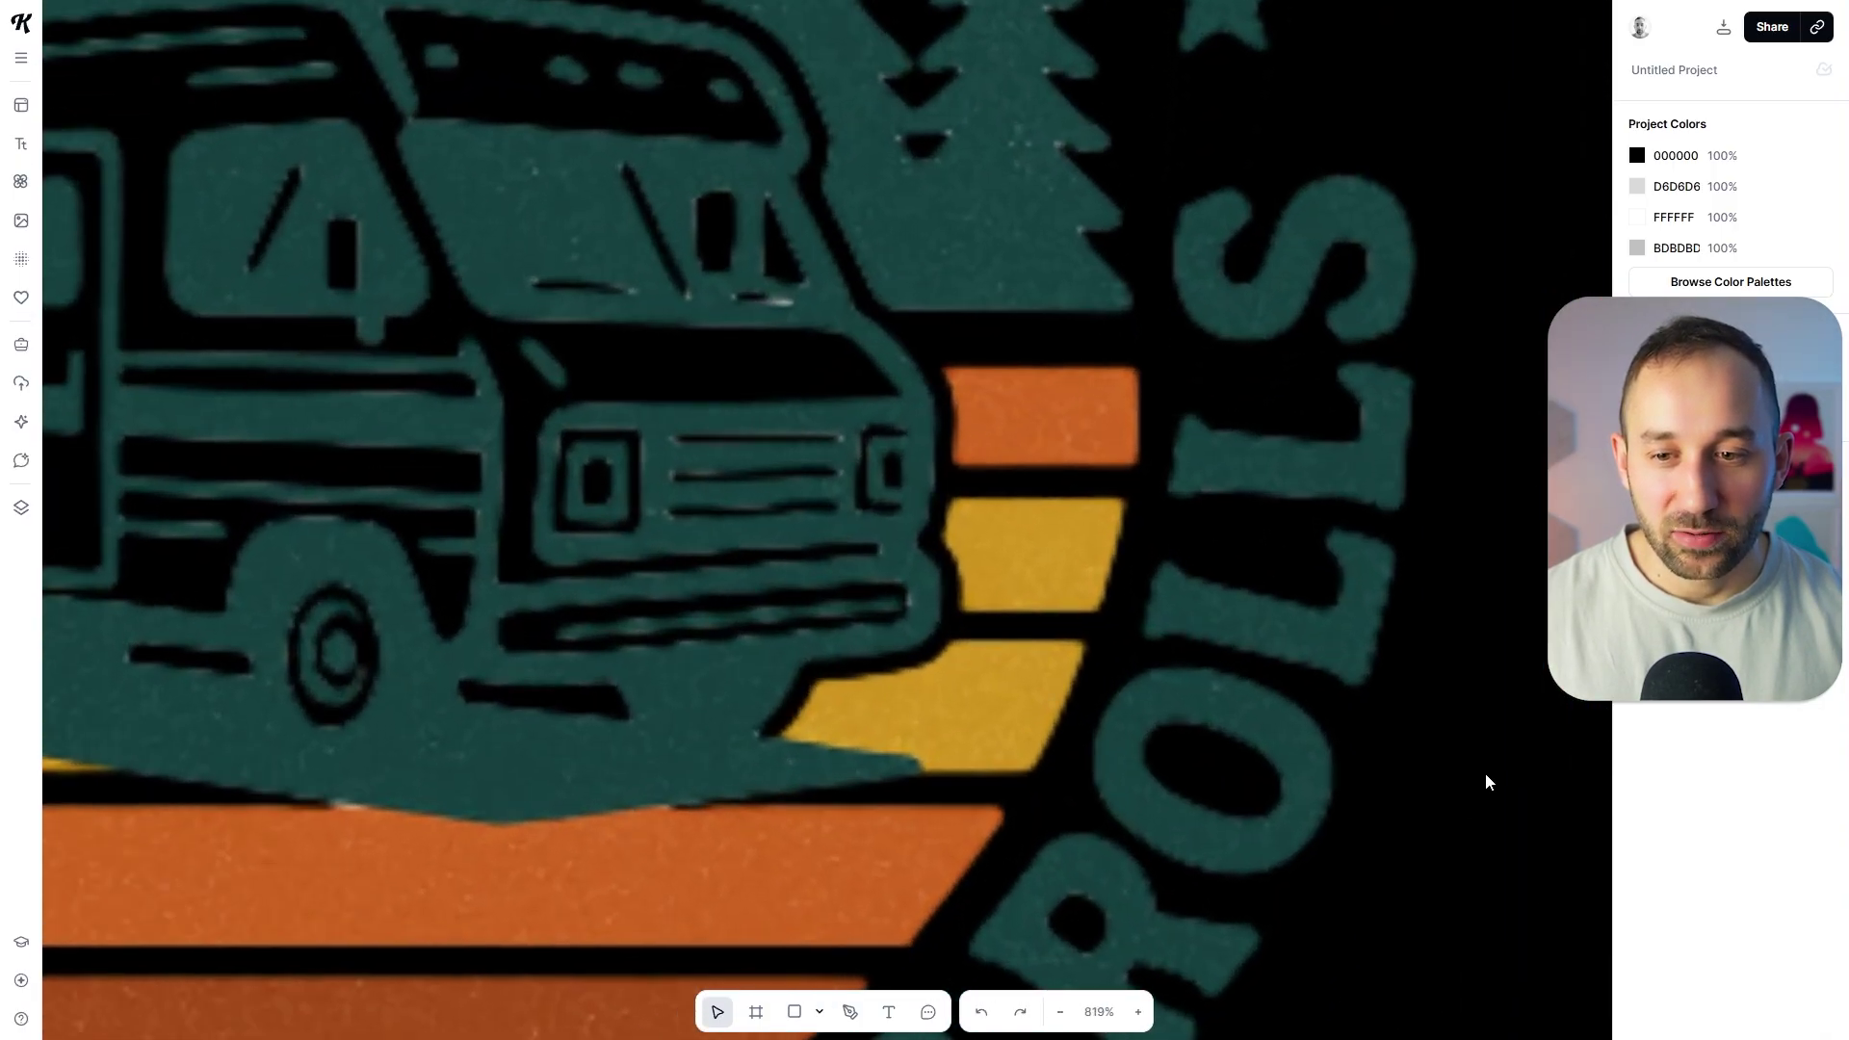
pyautogui.moveTo(1026, 754); pyautogui.dragTo(1485, 660)
pyautogui.moveTo(1128, 274); pyautogui.dragTo(1119, 332)
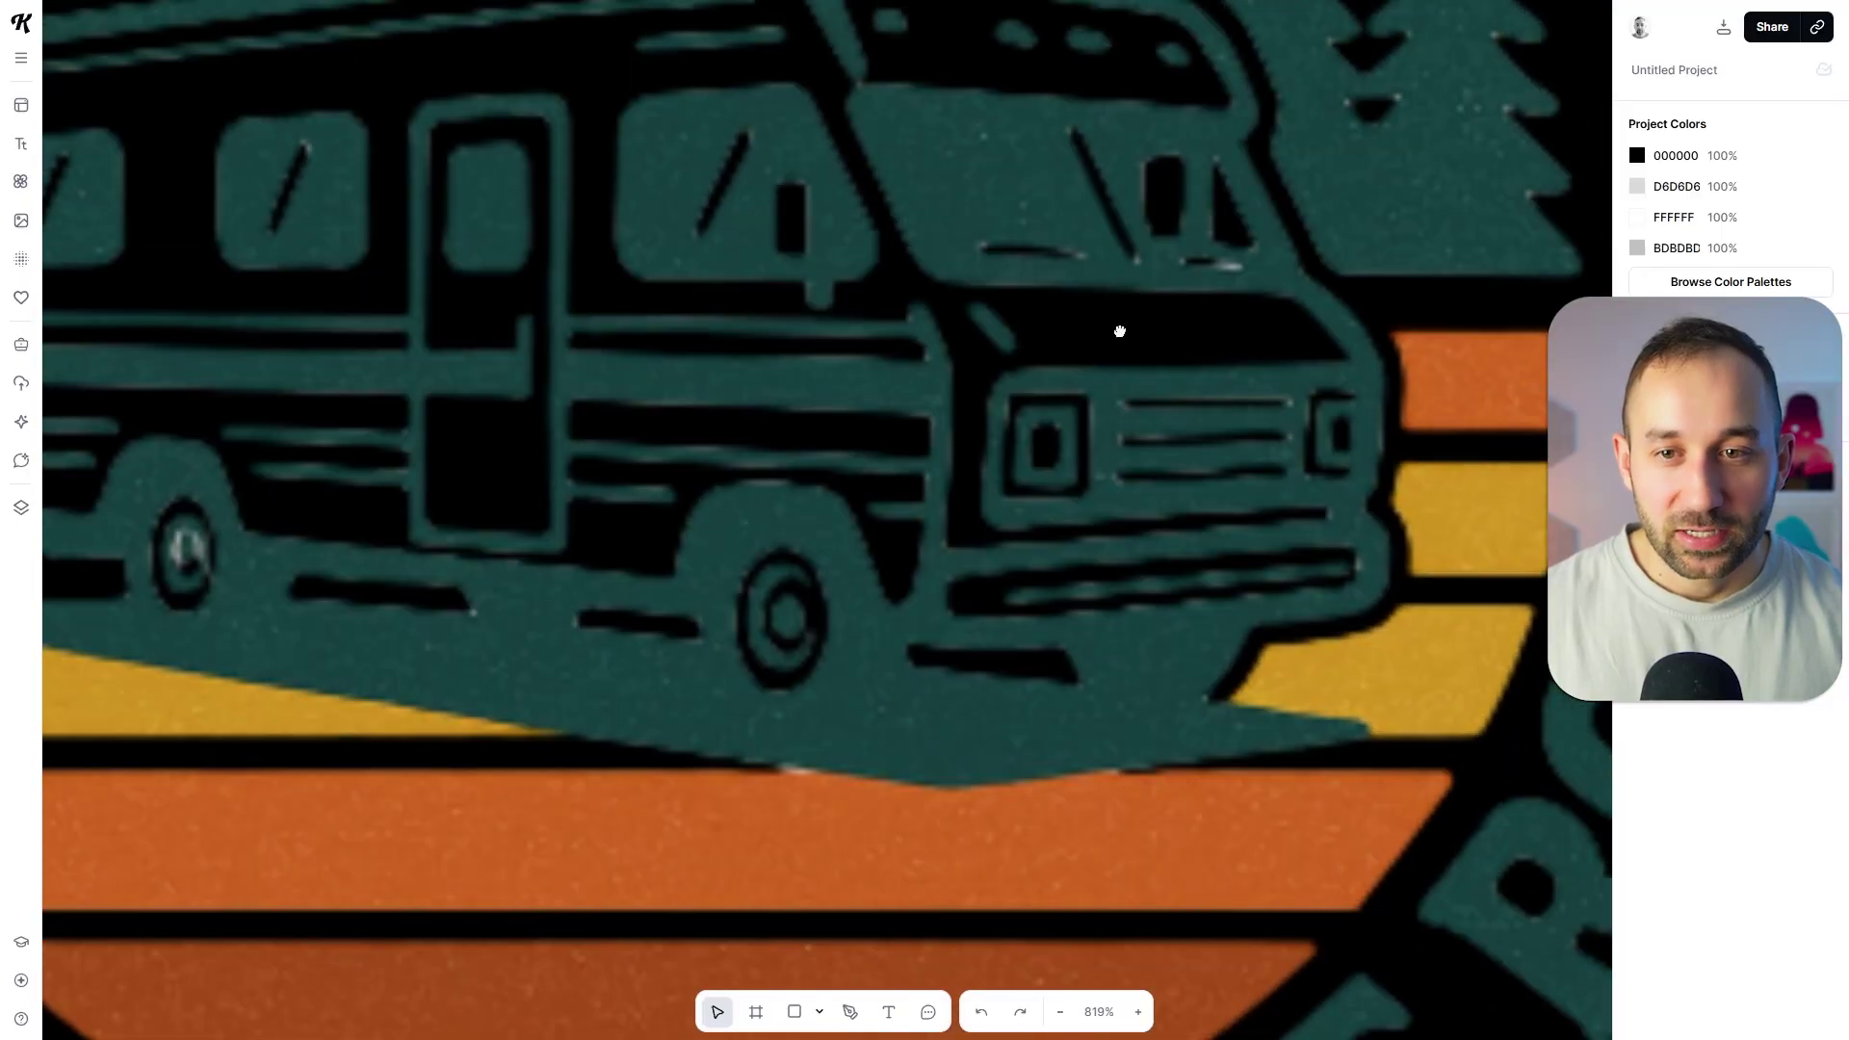
pyautogui.scroll(10, 1119, 331)
pyautogui.hscroll(-3, 1434, 250)
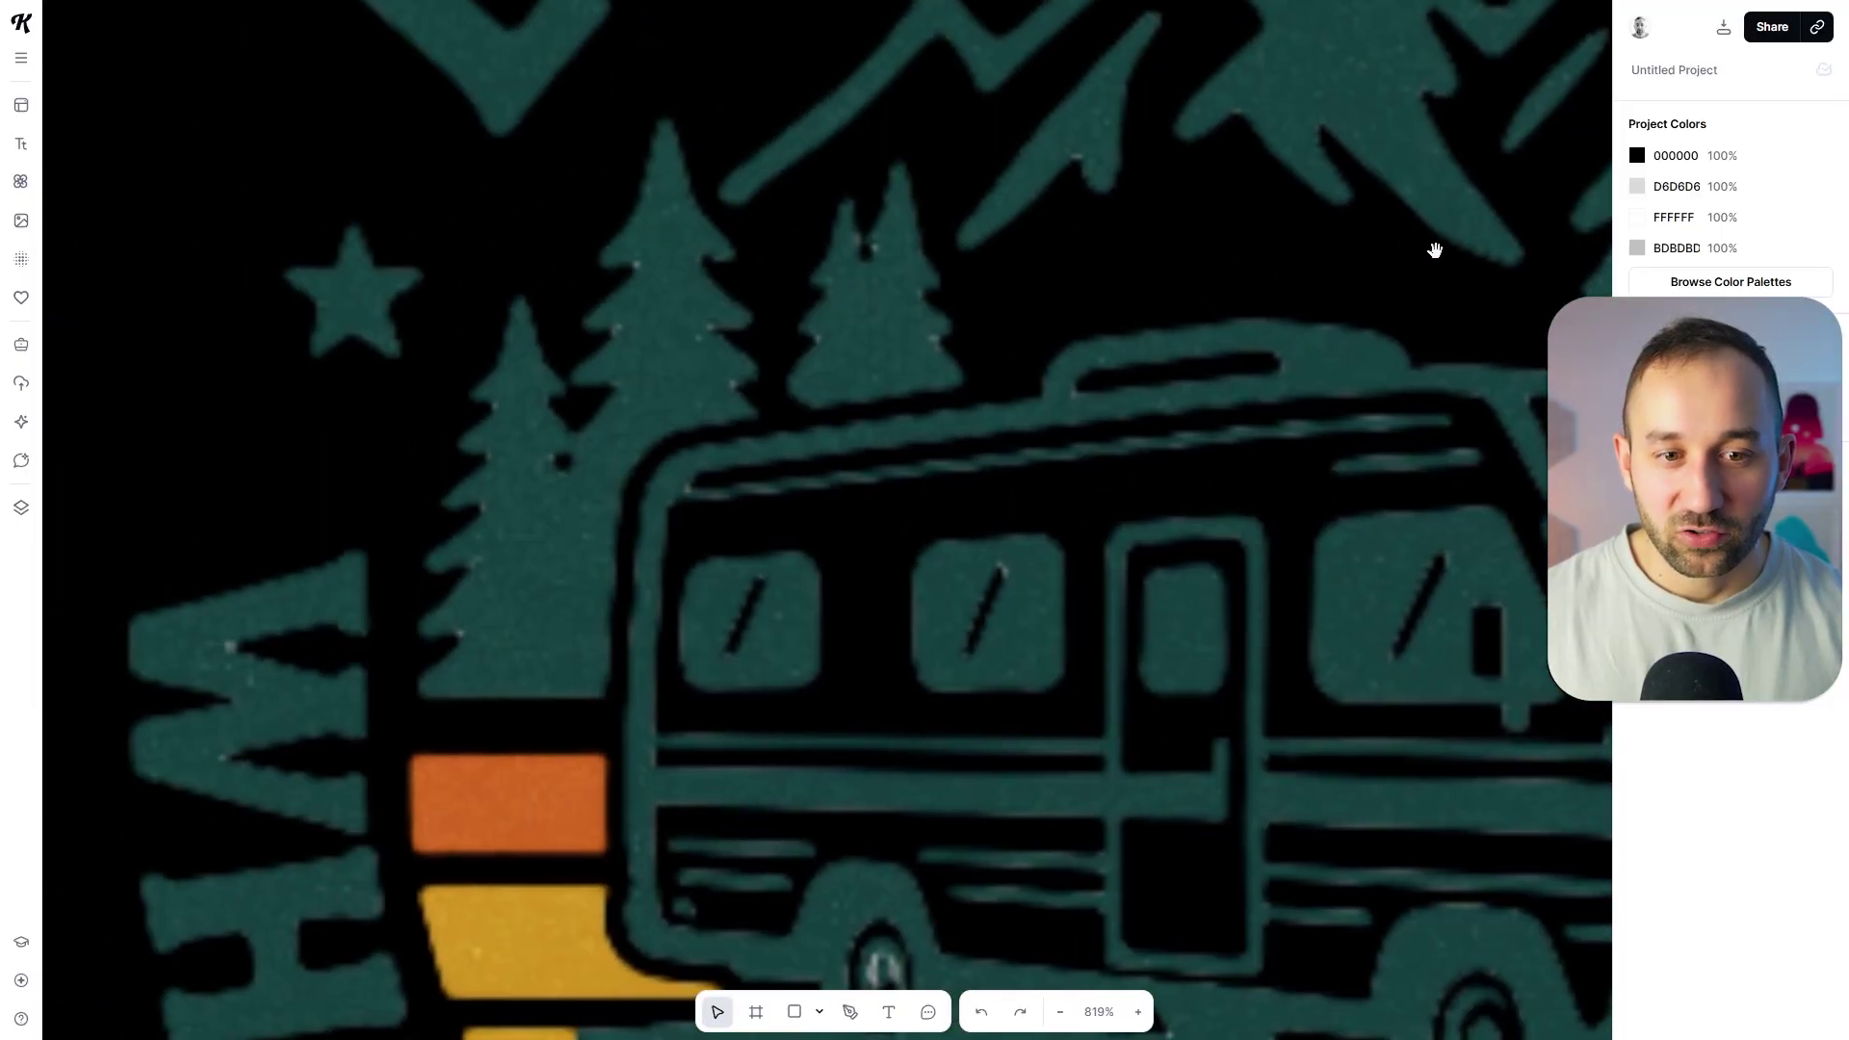
pyautogui.moveTo(626, 760); pyautogui.dragTo(936, 168)
pyautogui.moveTo(1120, 695); pyautogui.dragTo(831, 282)
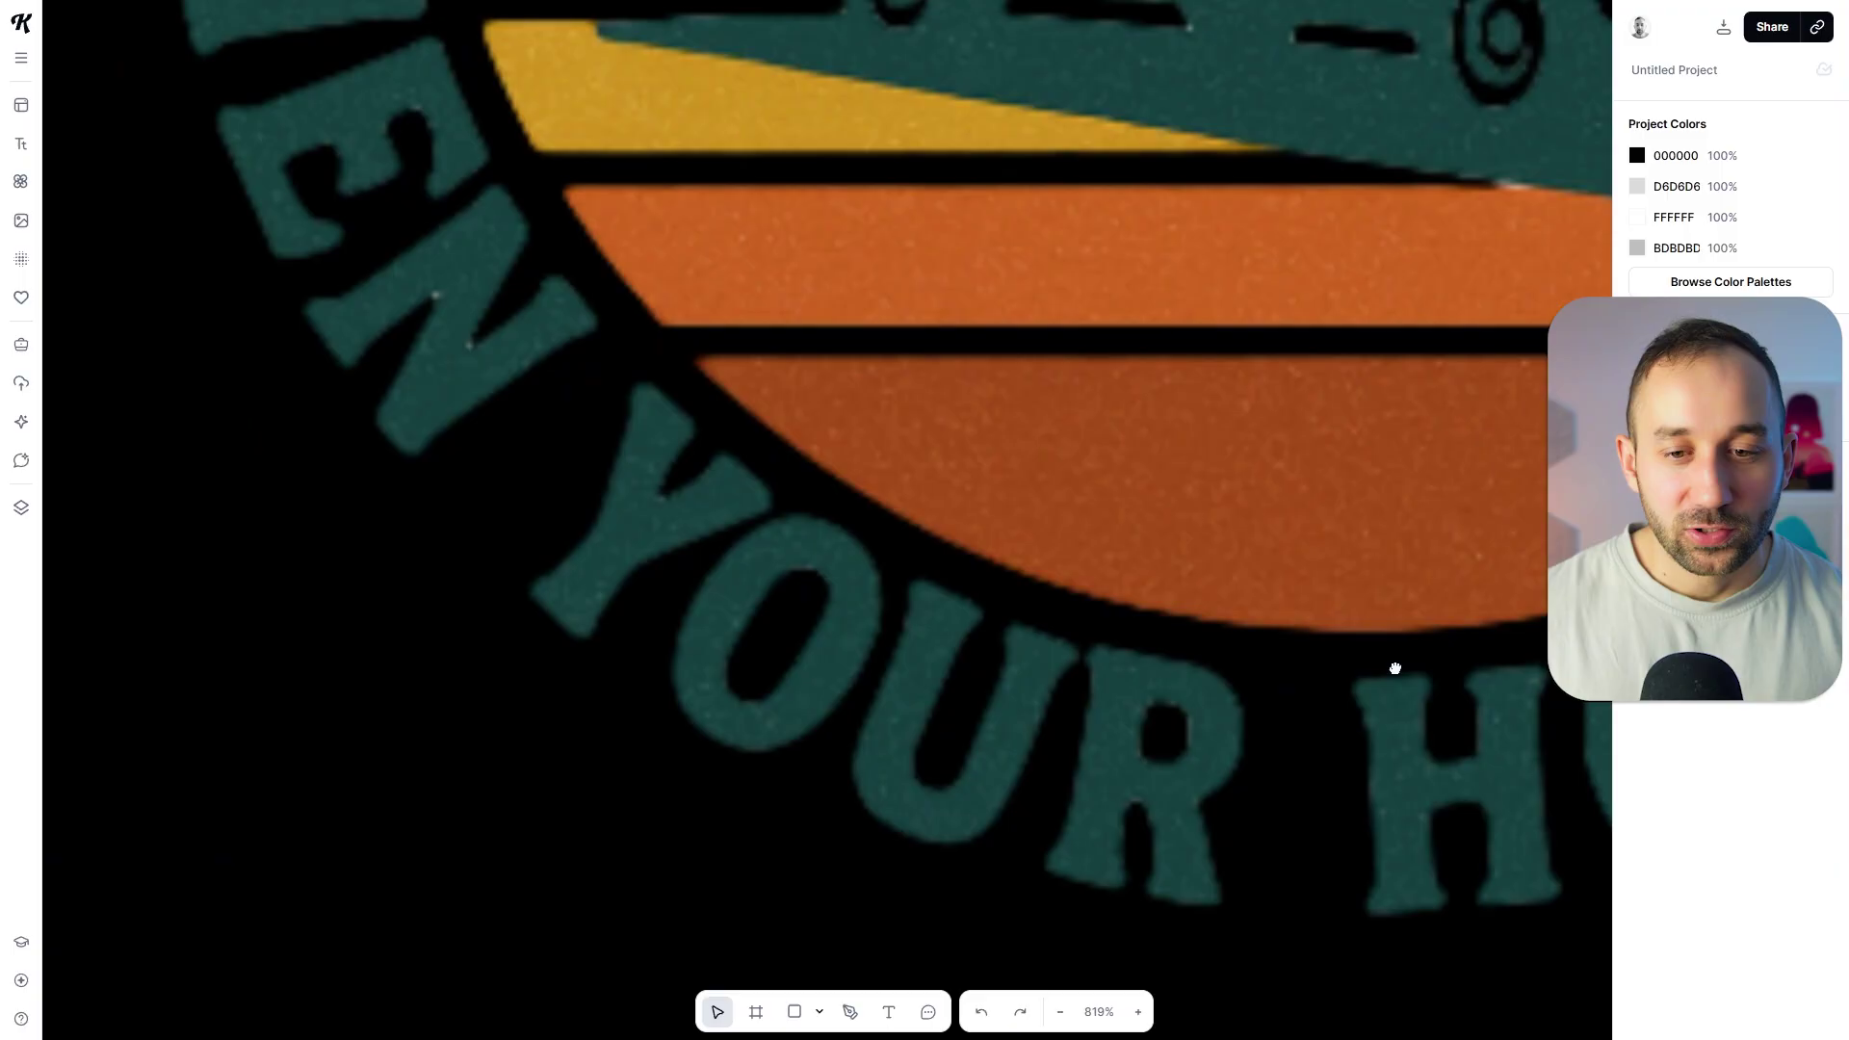
pyautogui.hscroll(10, 1395, 668)
pyautogui.scroll(3, 466, 627)
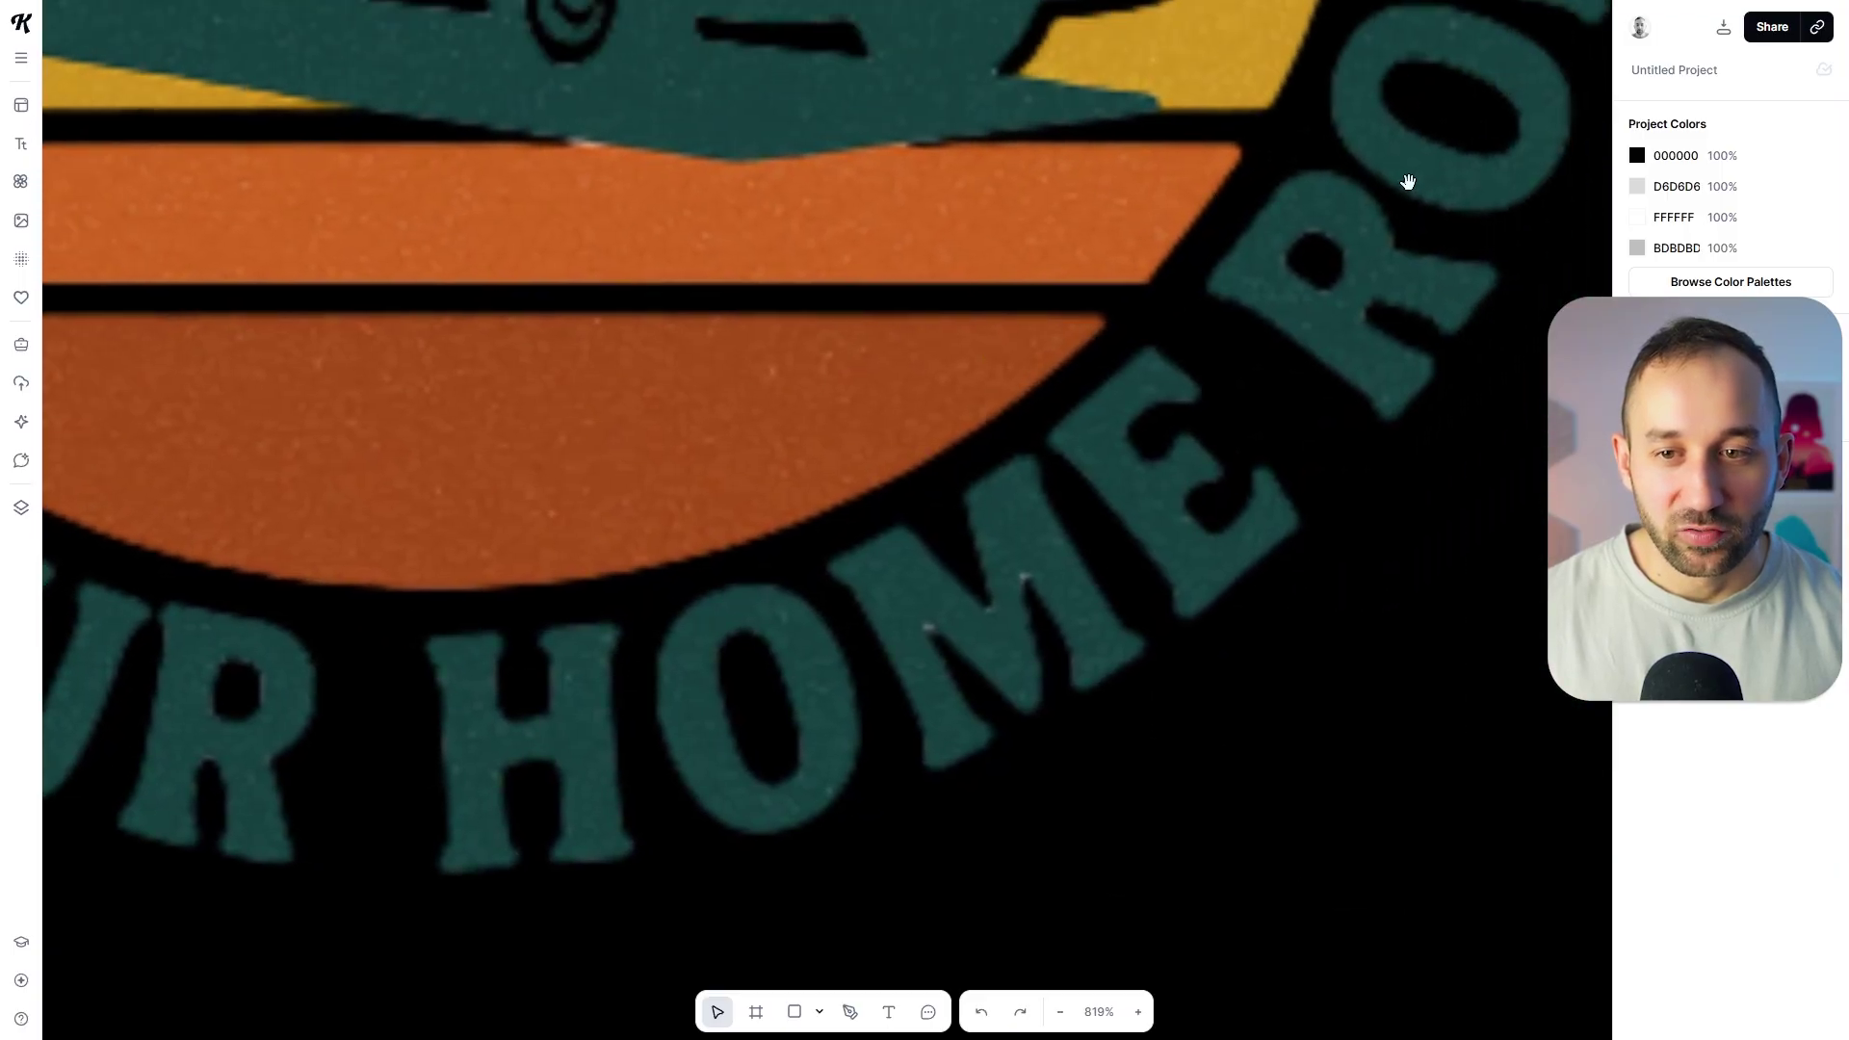
pyautogui.scroll(15, 1408, 181)
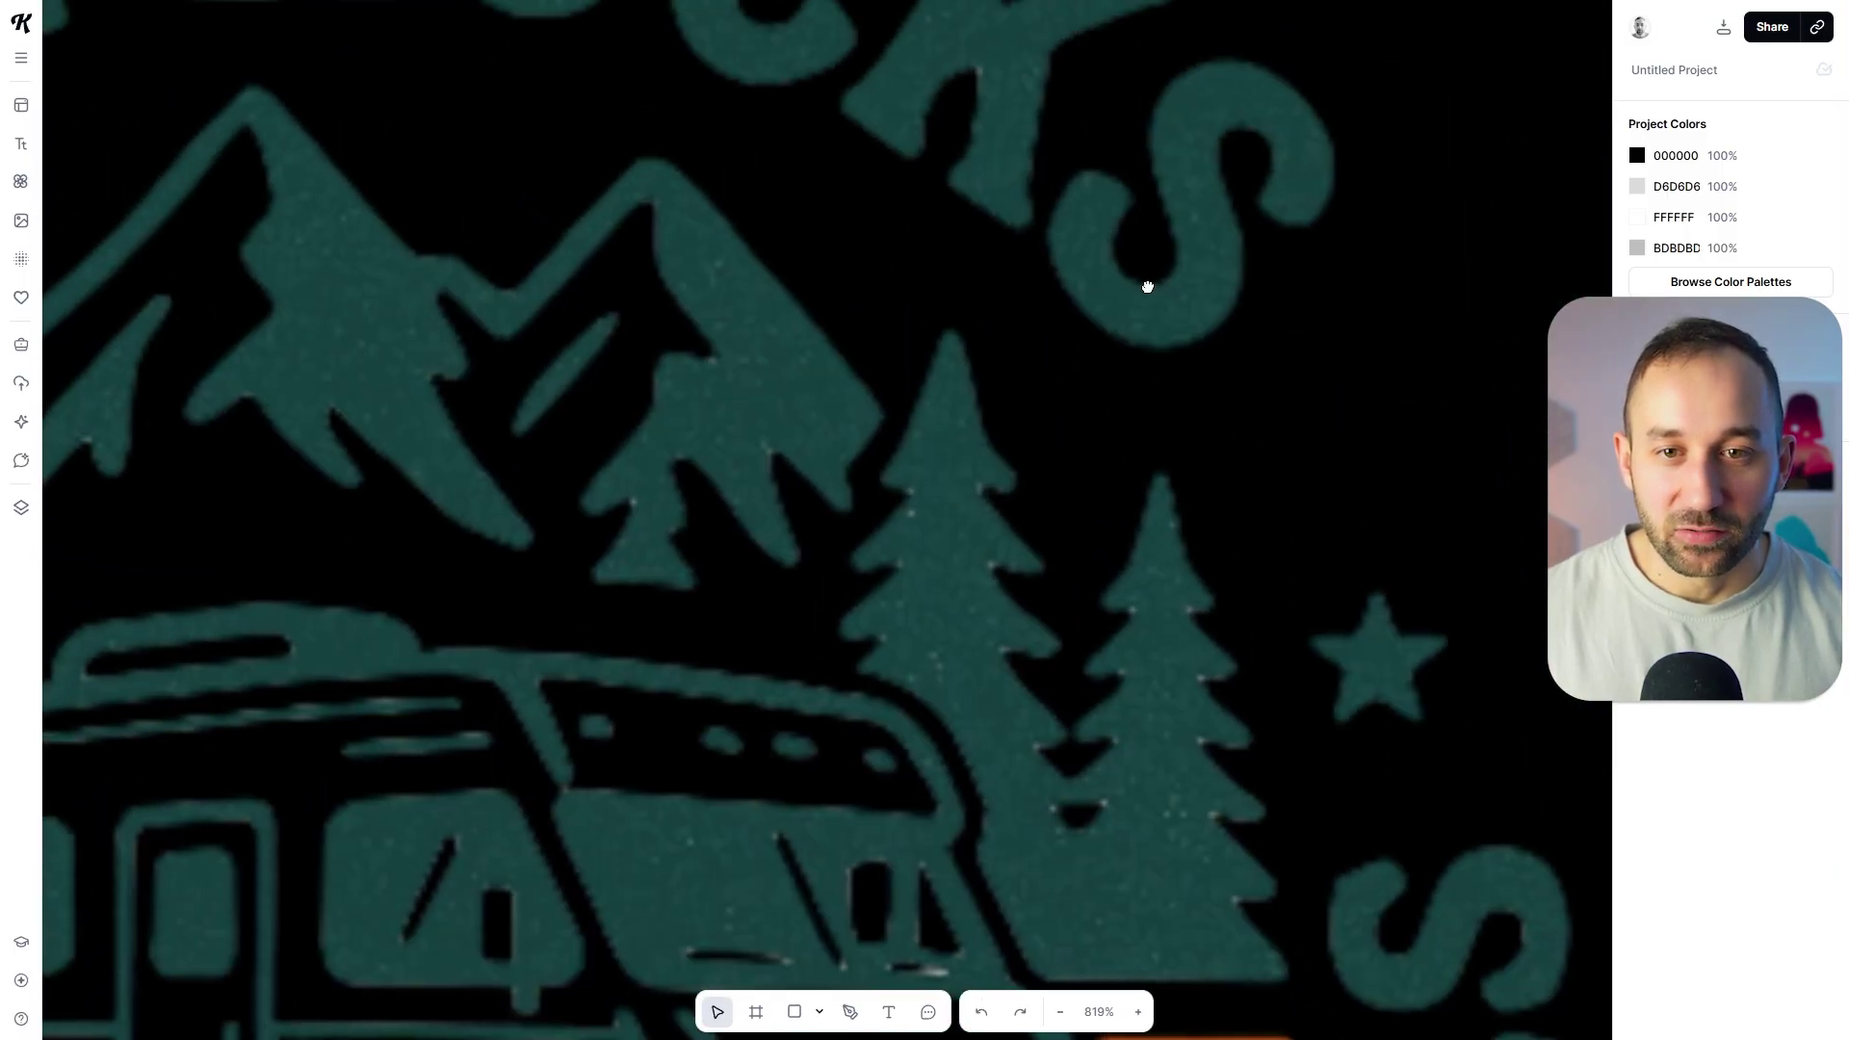
pyautogui.scroll(-10, 1163, 621)
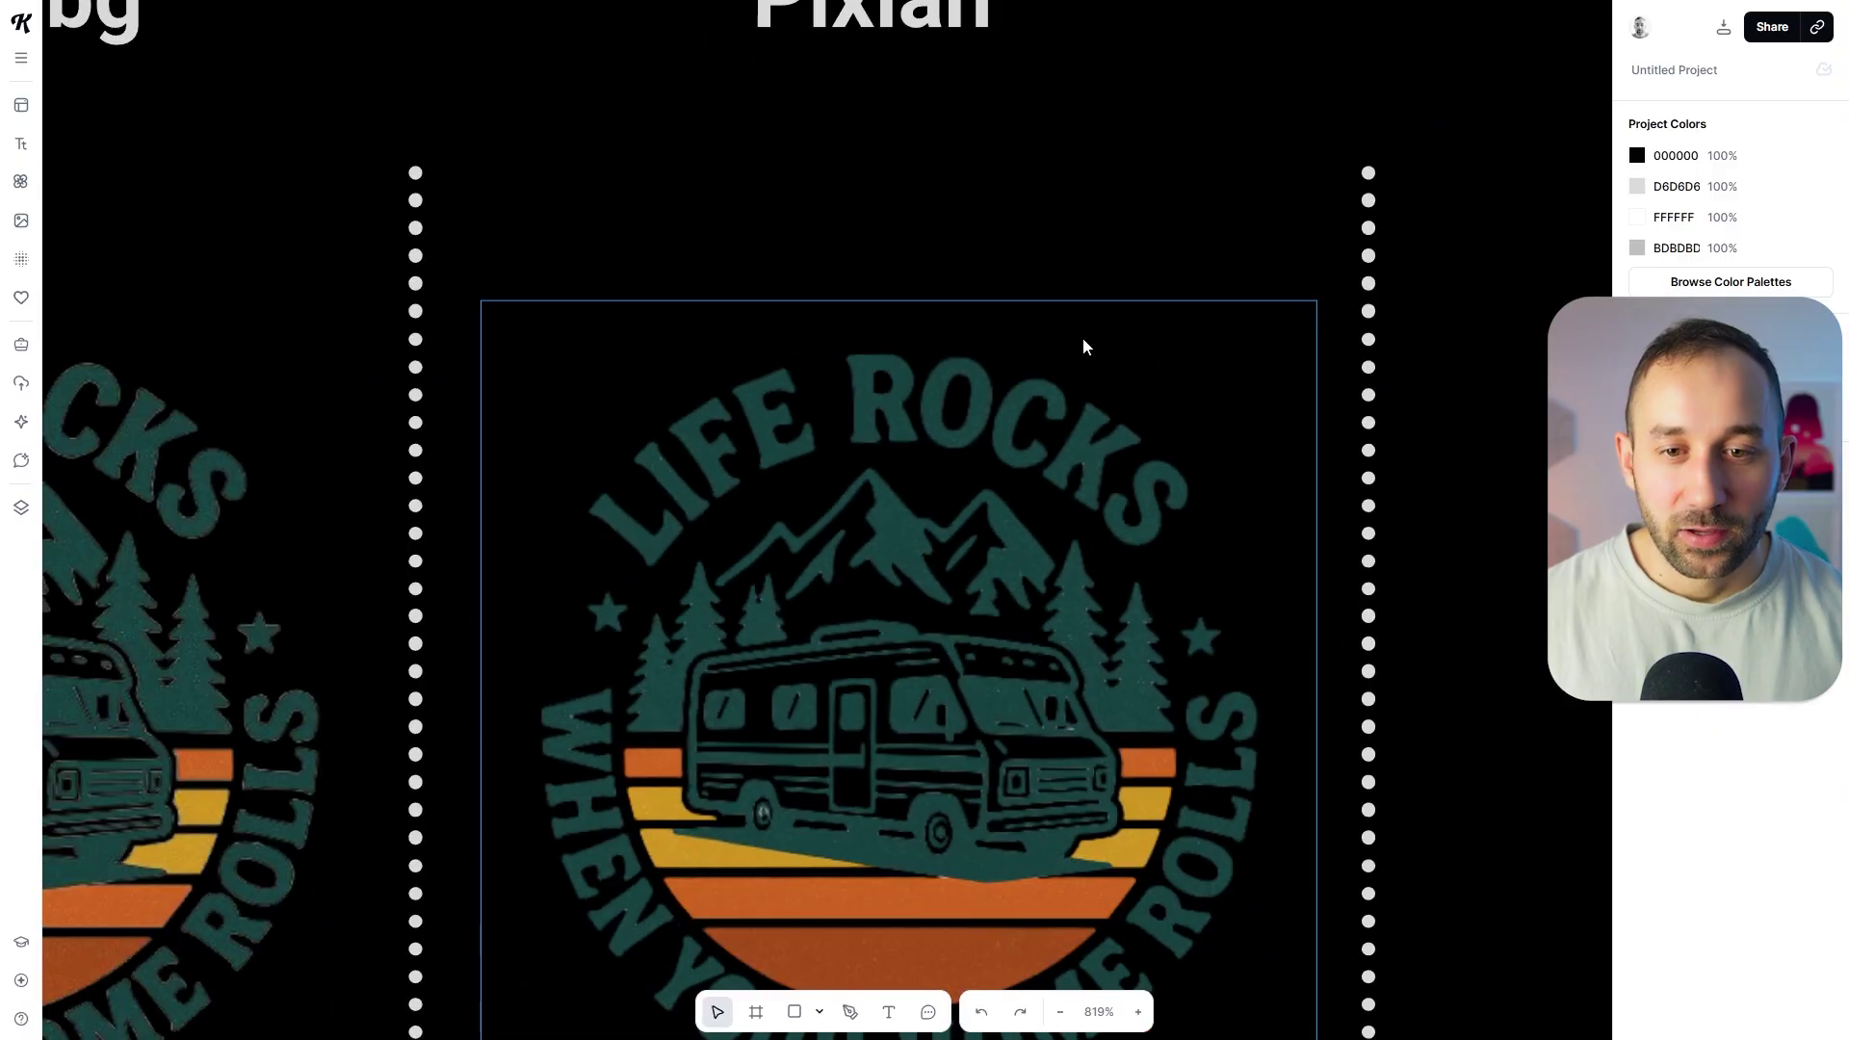
# Examine the Clipdrop cutout on black up close, checking edge quality and grain texture in the lettering, camper and orange stripes.
pyautogui.scroll(-3, 979, 235)
pyautogui.hscroll(-5, 1124, 177)
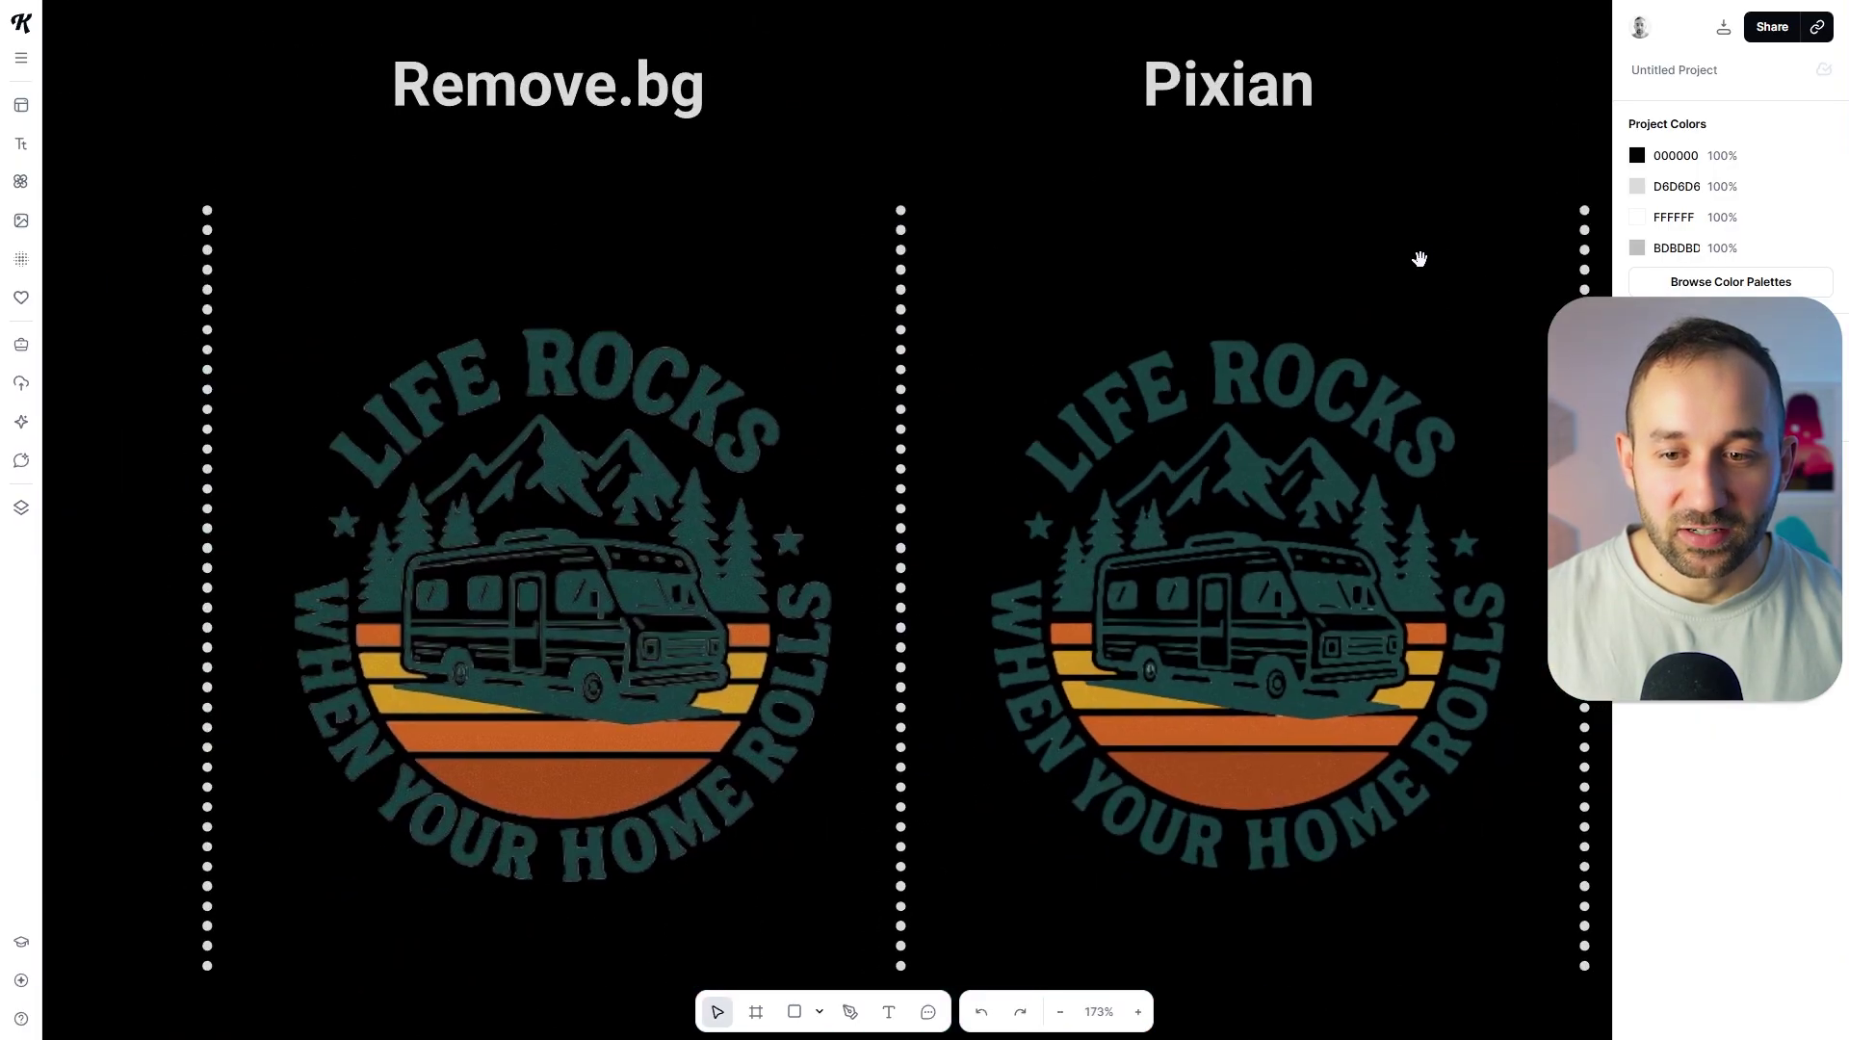
pyautogui.hscroll(10, 978, 177)
pyautogui.scroll(3, 881, 430)
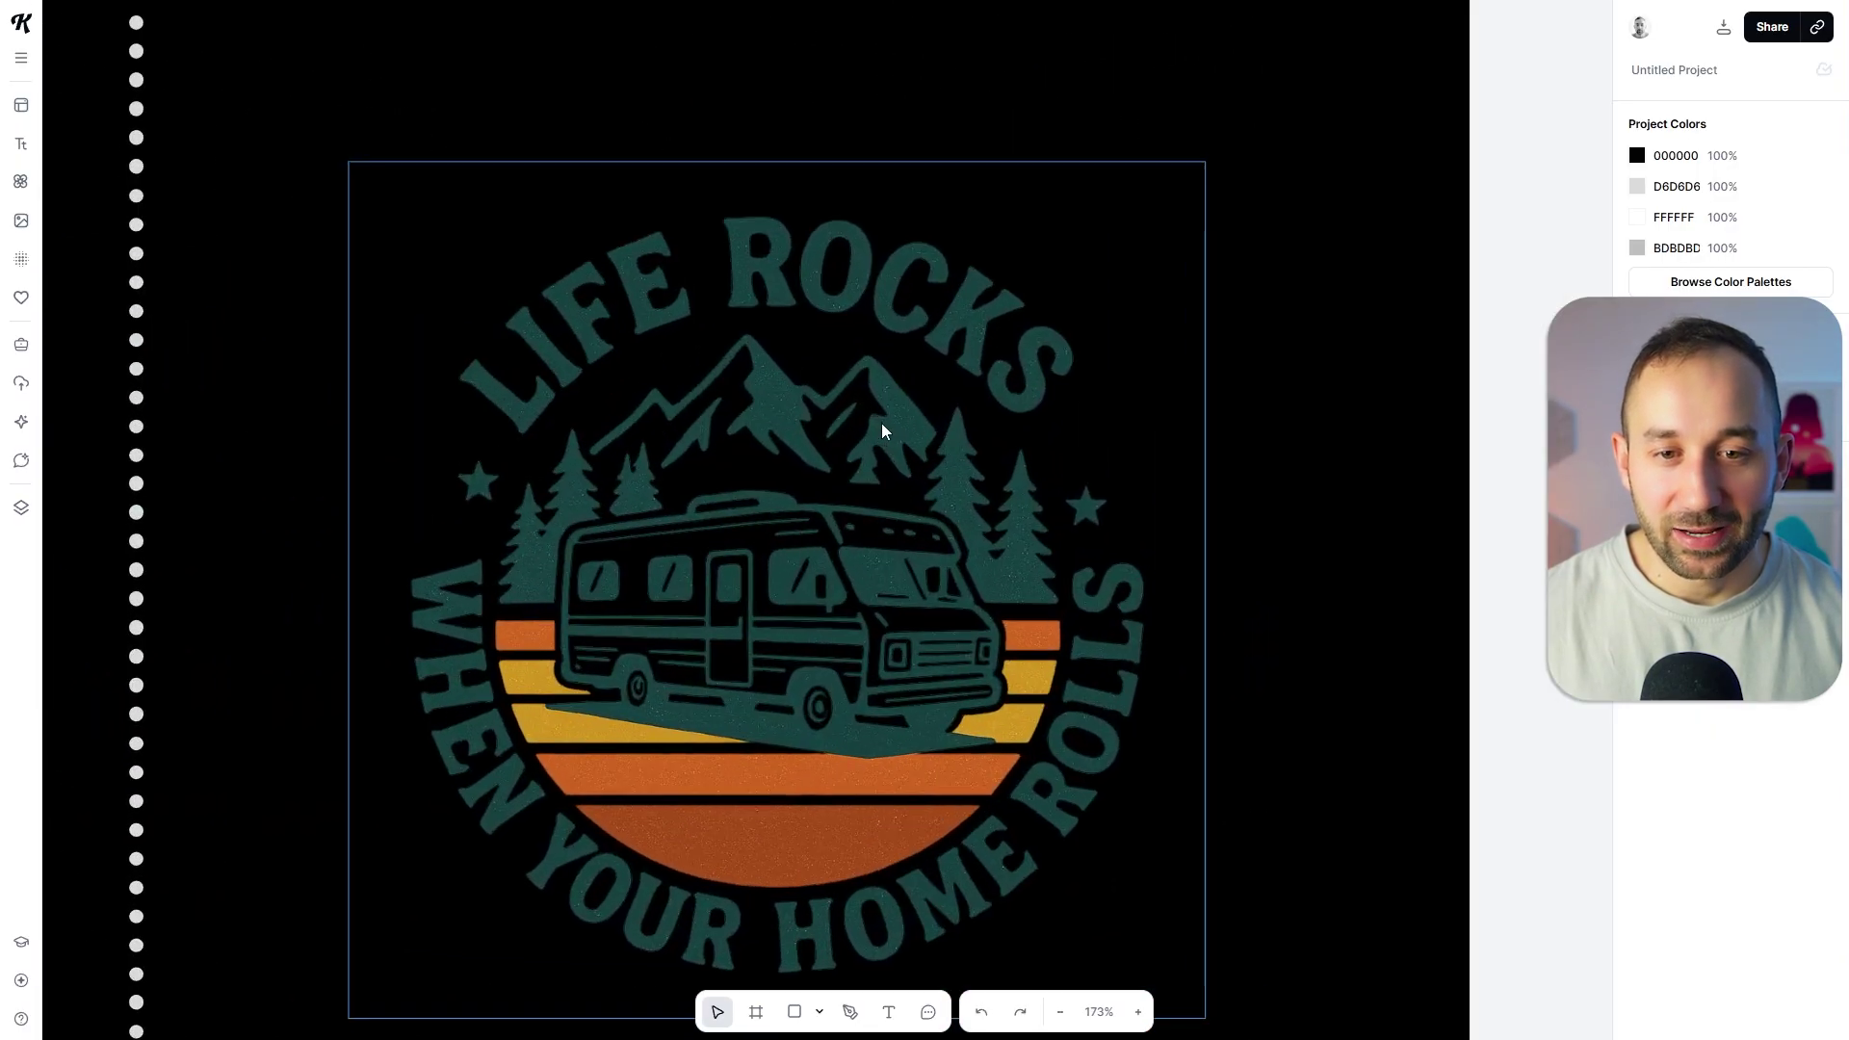
pyautogui.scroll(8, 882, 425)
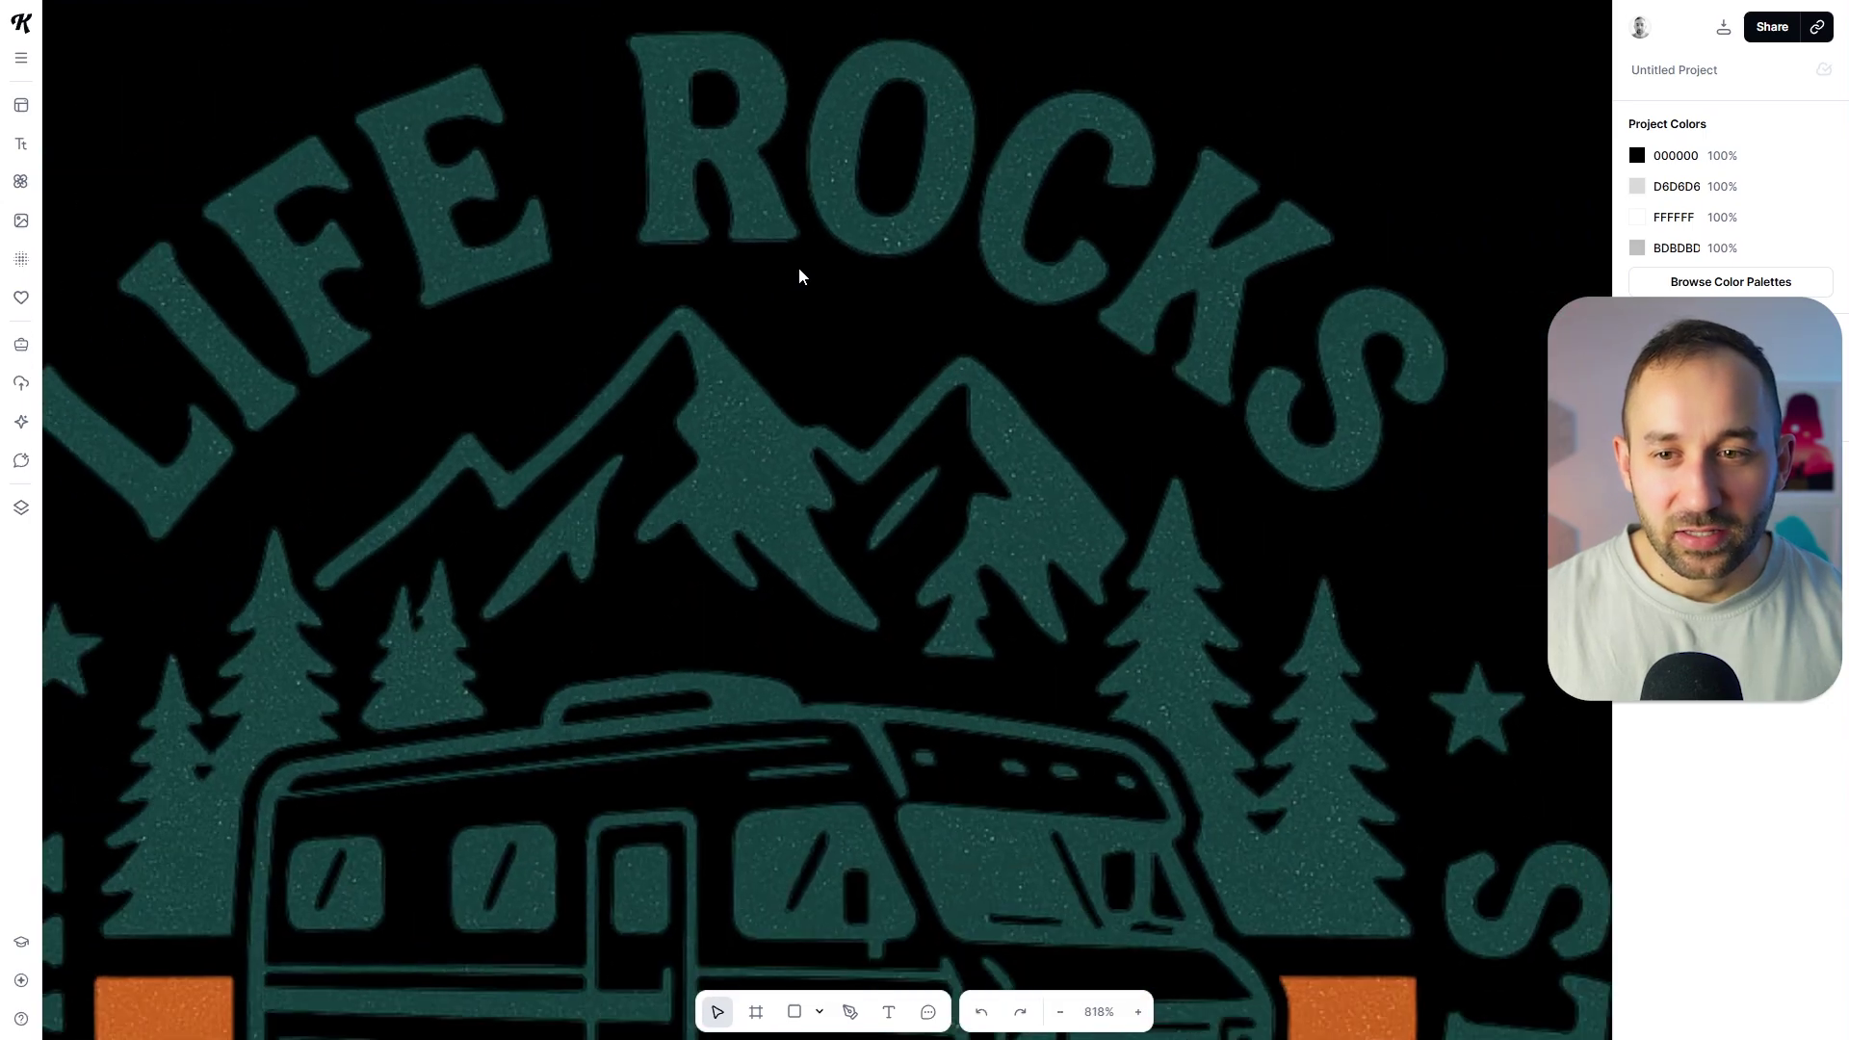
pyautogui.scroll(-3, 1164, 815)
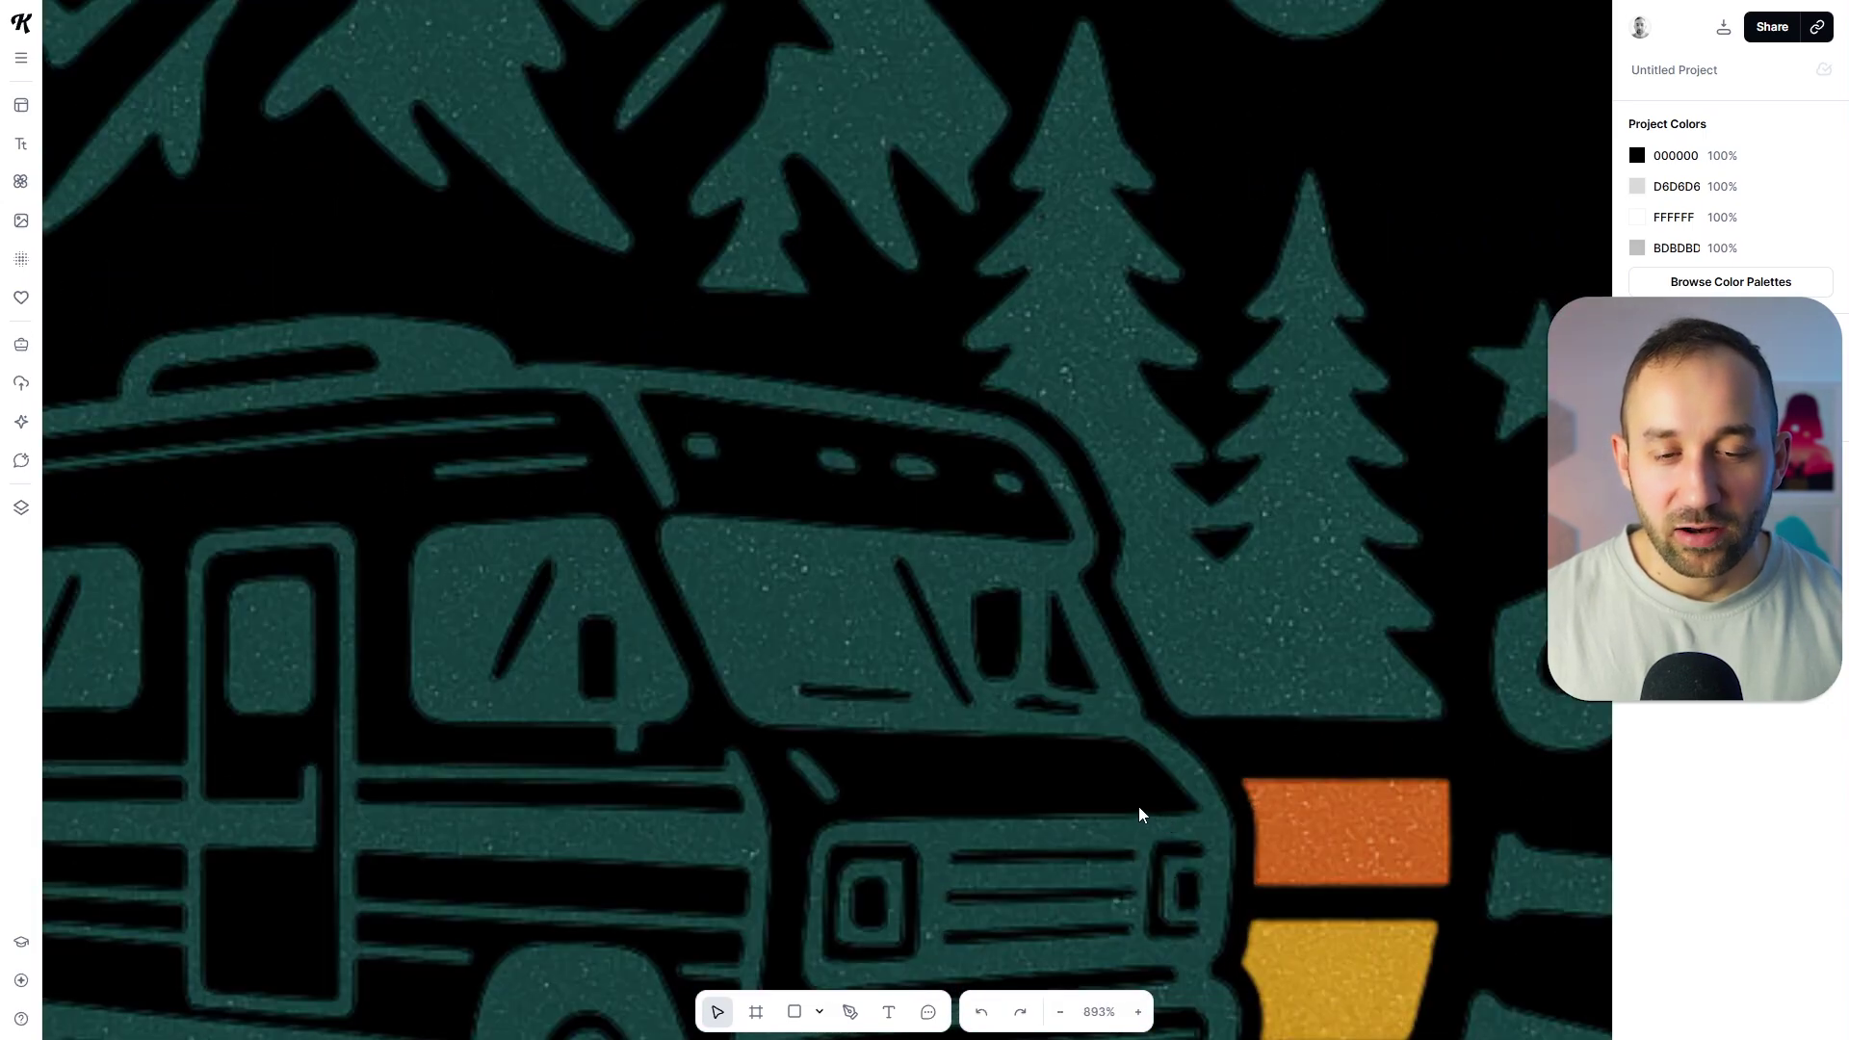
pyautogui.scroll(2, 1138, 813)
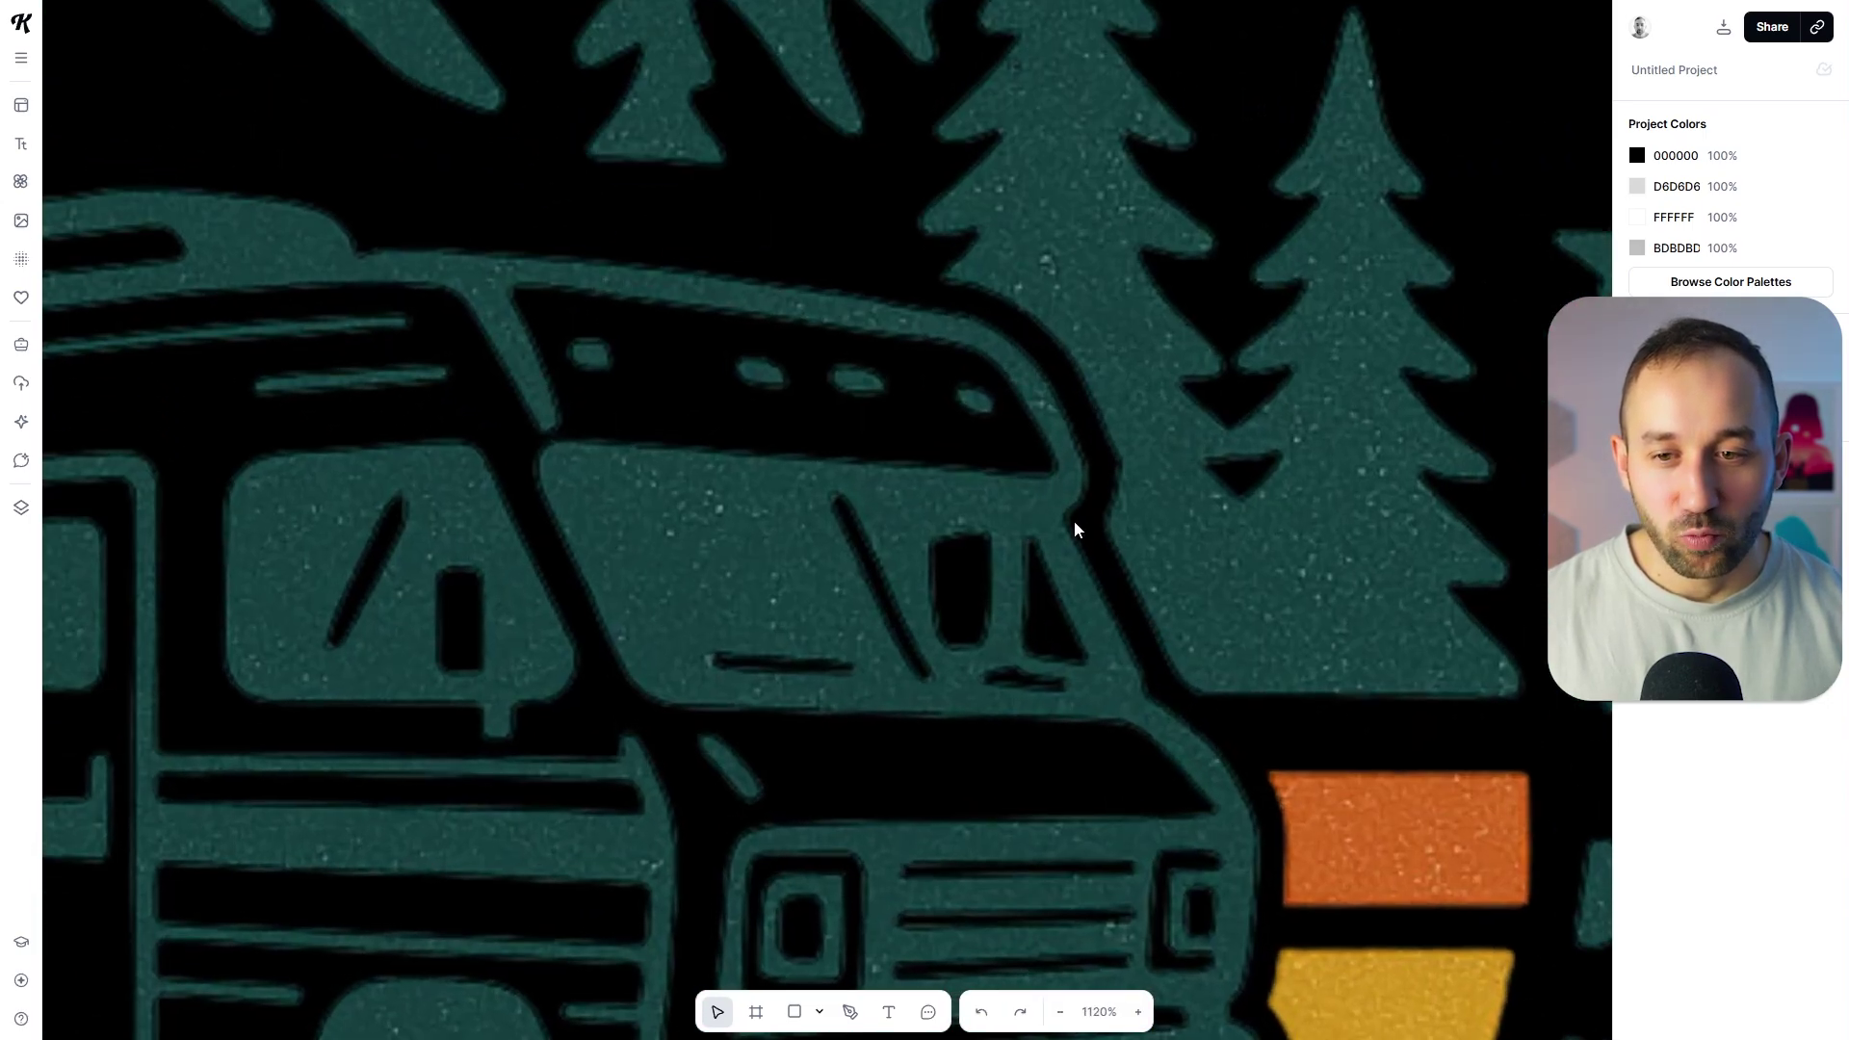
pyautogui.scroll(-5, 1097, 528)
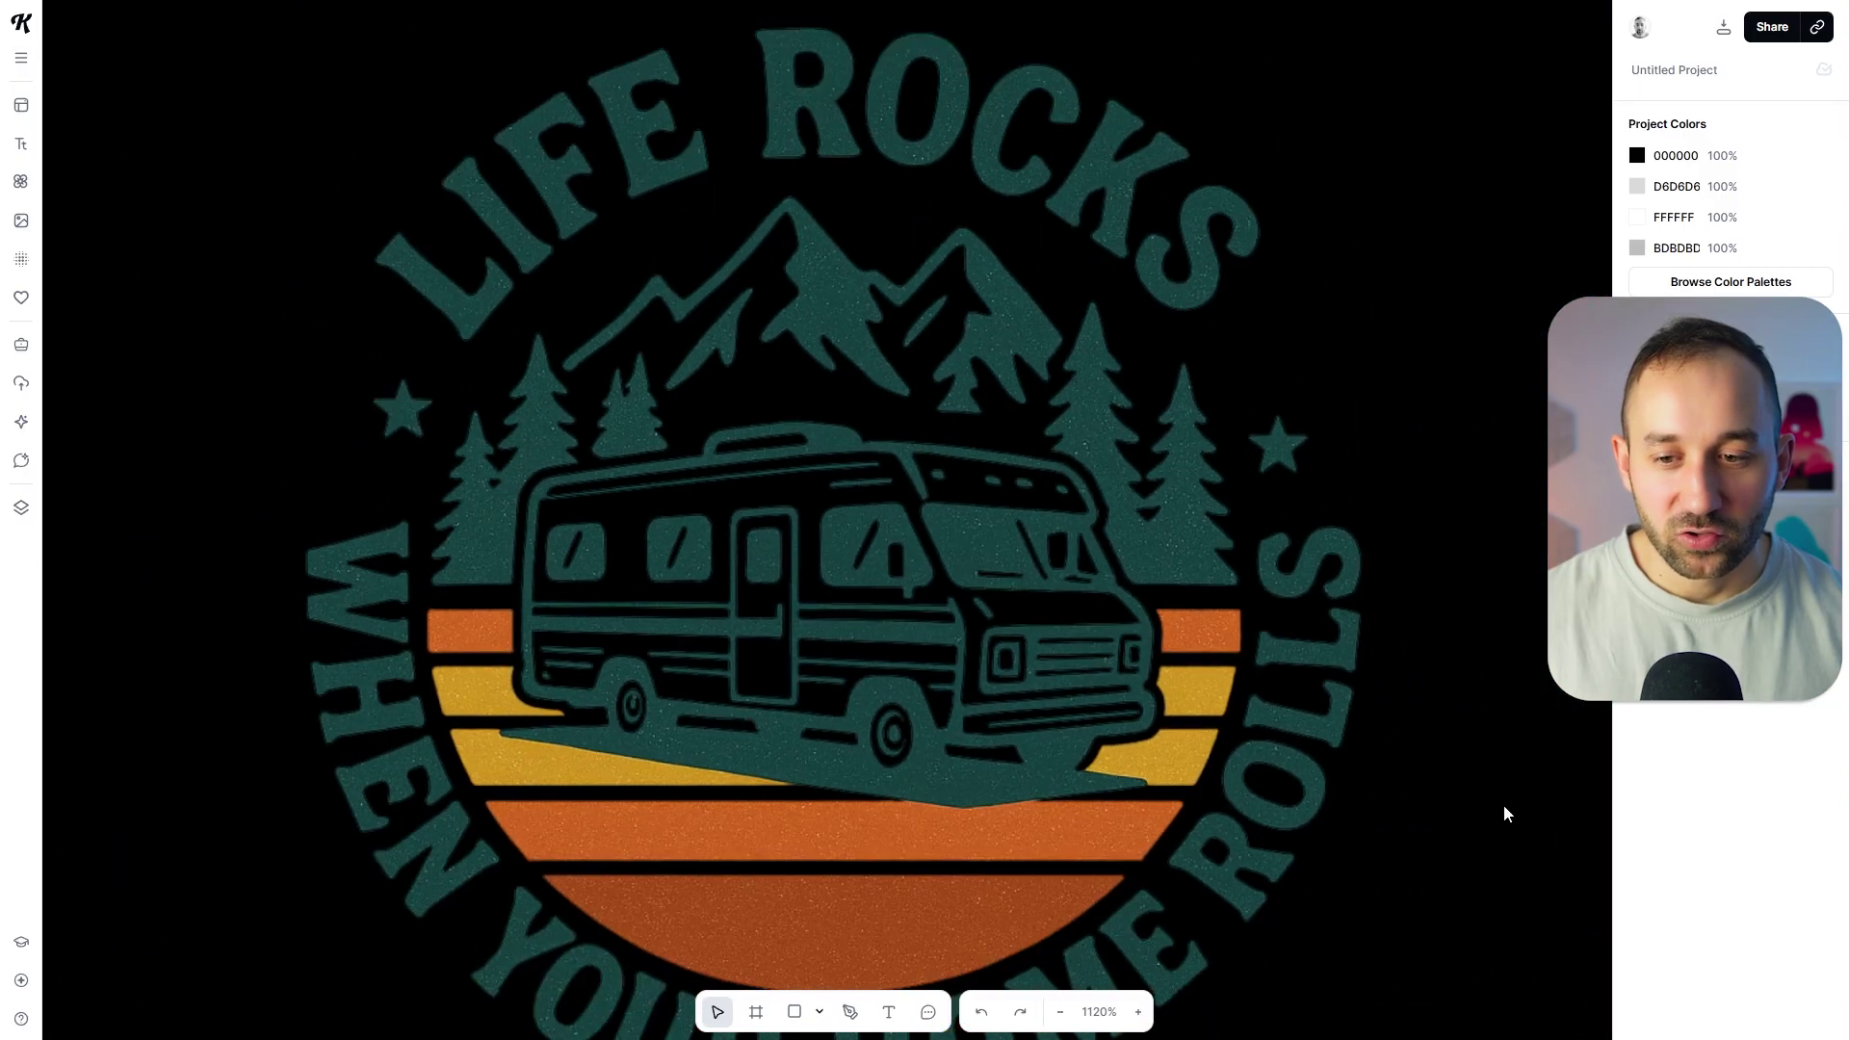
pyautogui.scroll(-5, 1444, 462)
pyautogui.scroll(5, 1131, 594)
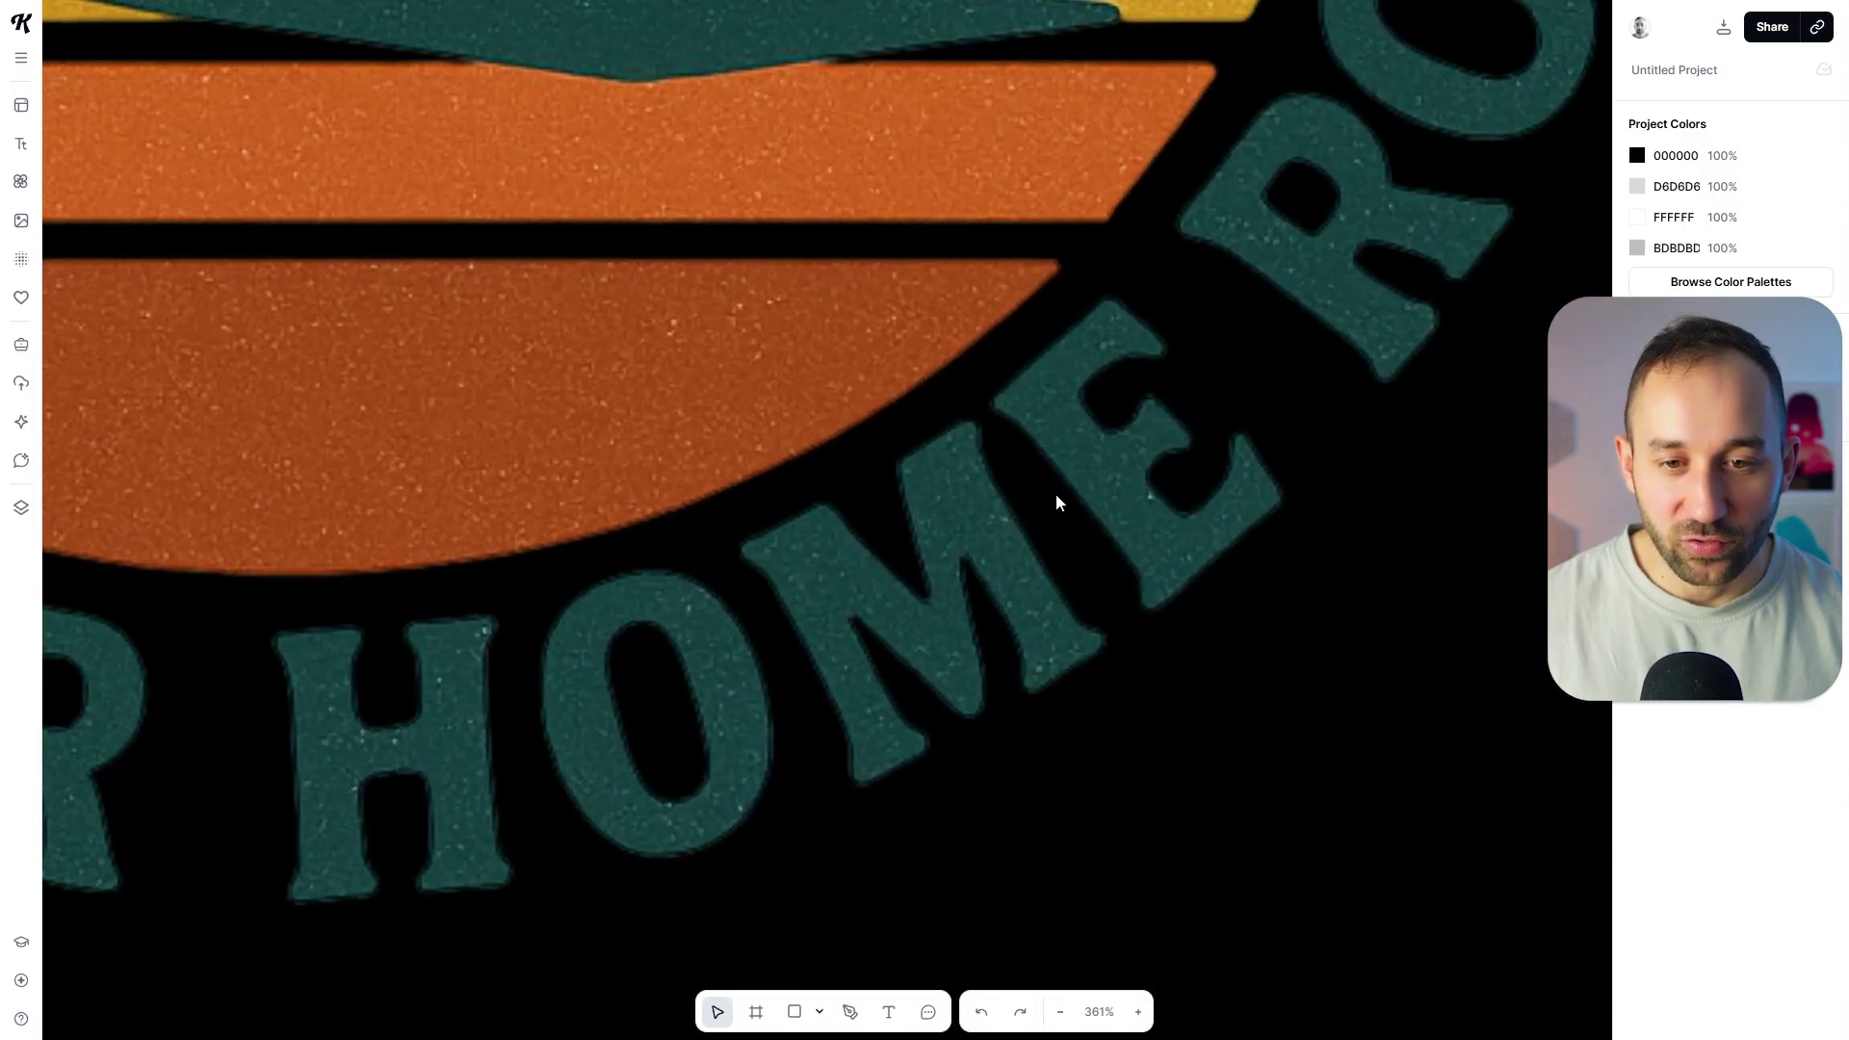
pyautogui.scroll(-5, 1049, 488)
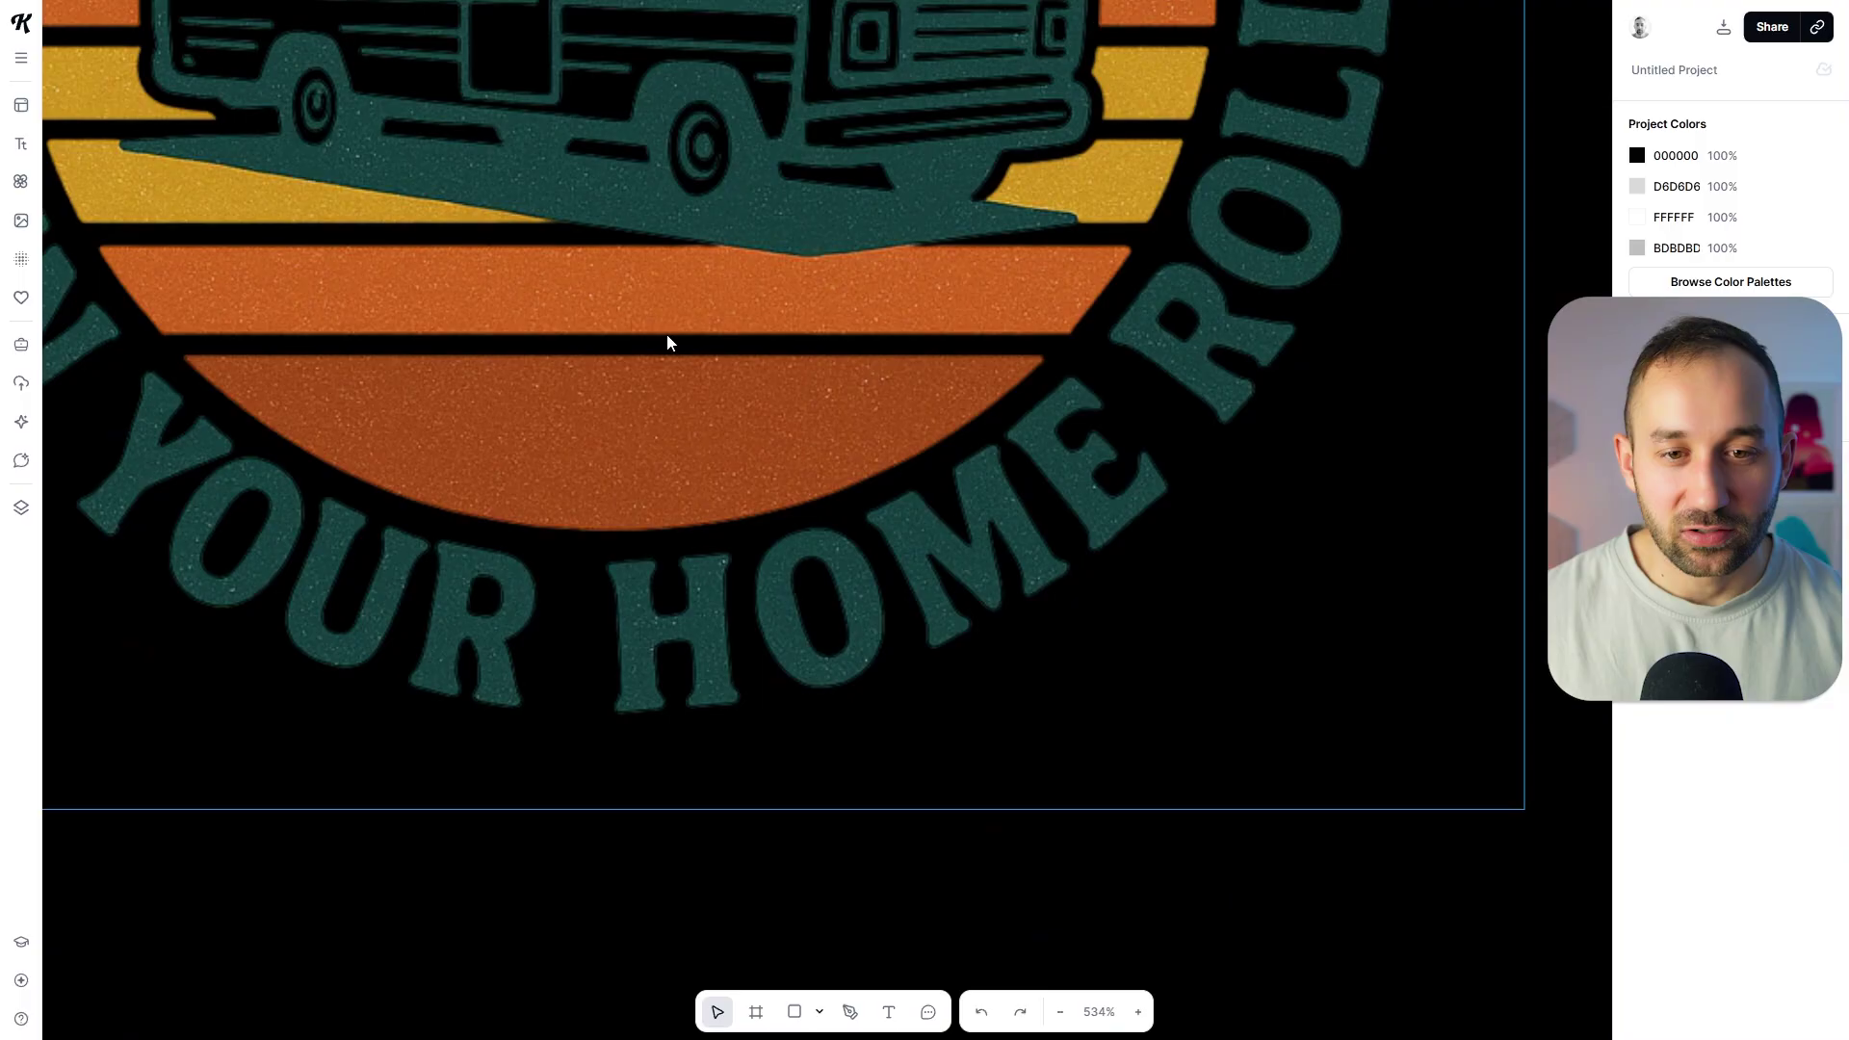
pyautogui.scroll(5, 247, 375)
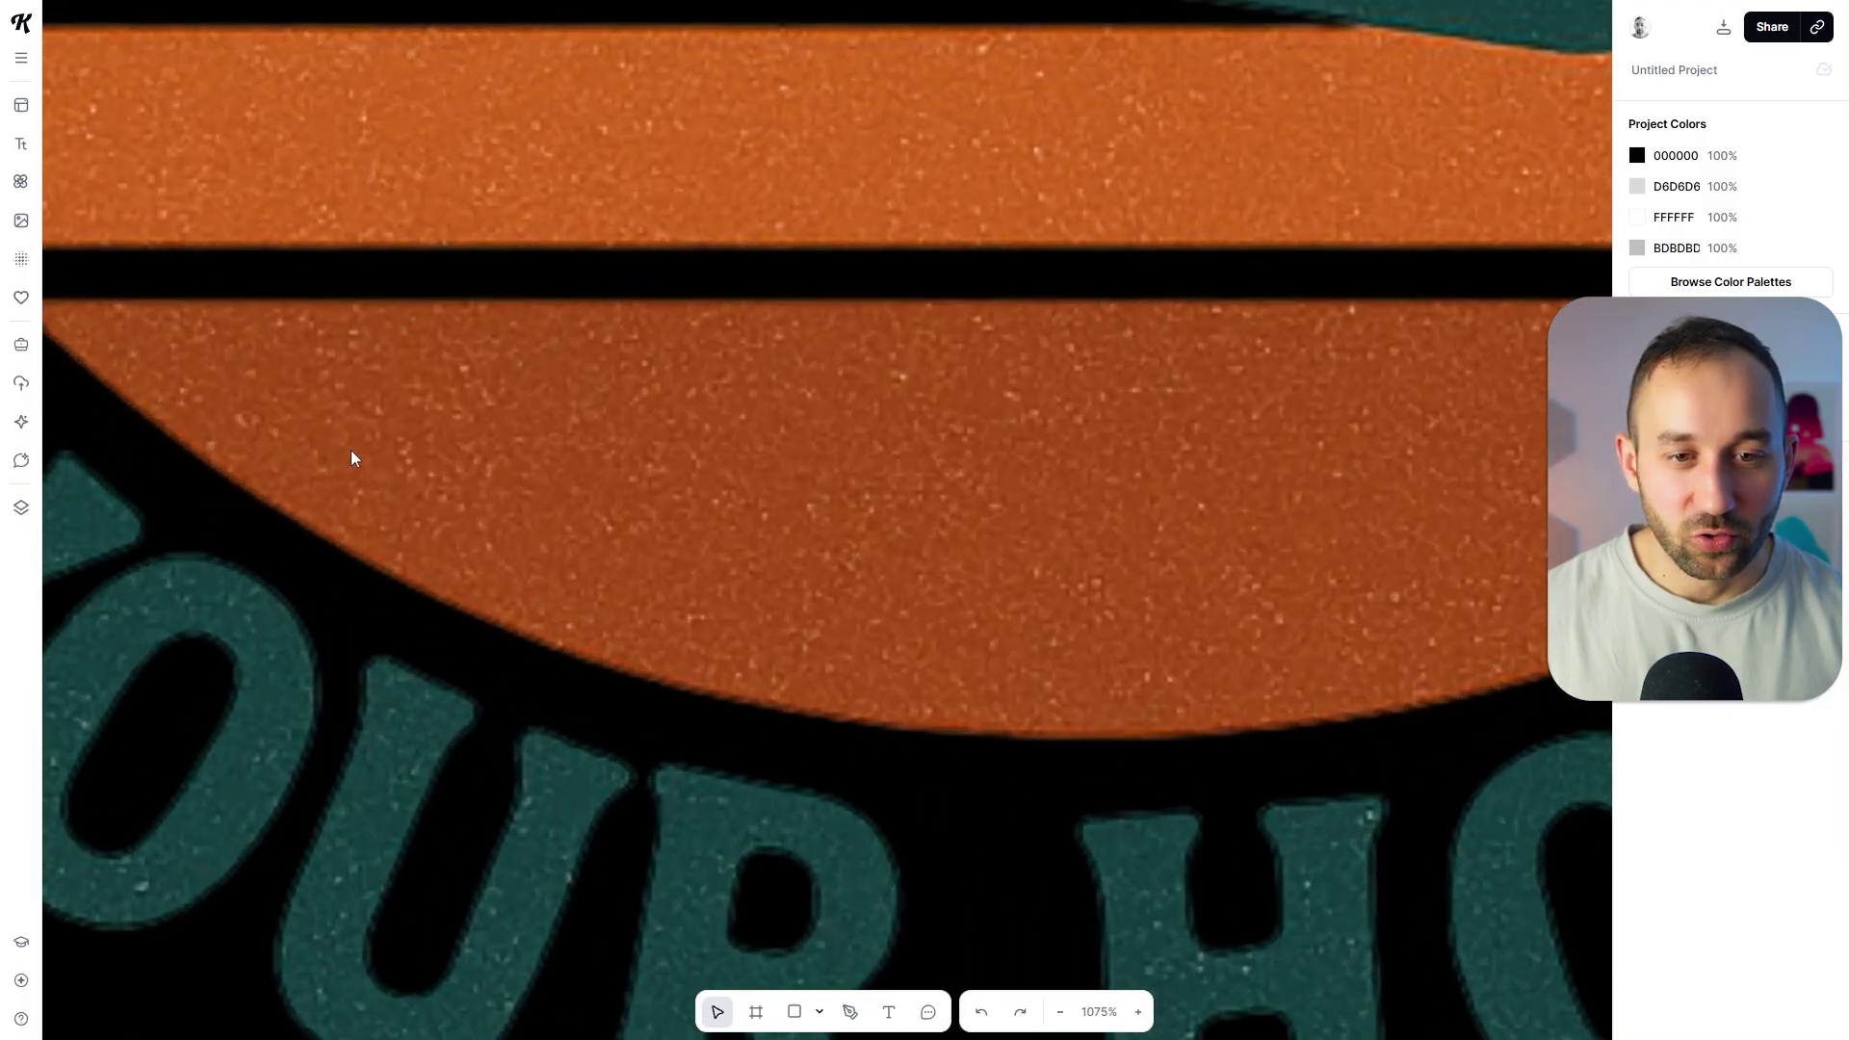
pyautogui.scroll(-6, 539, 493)
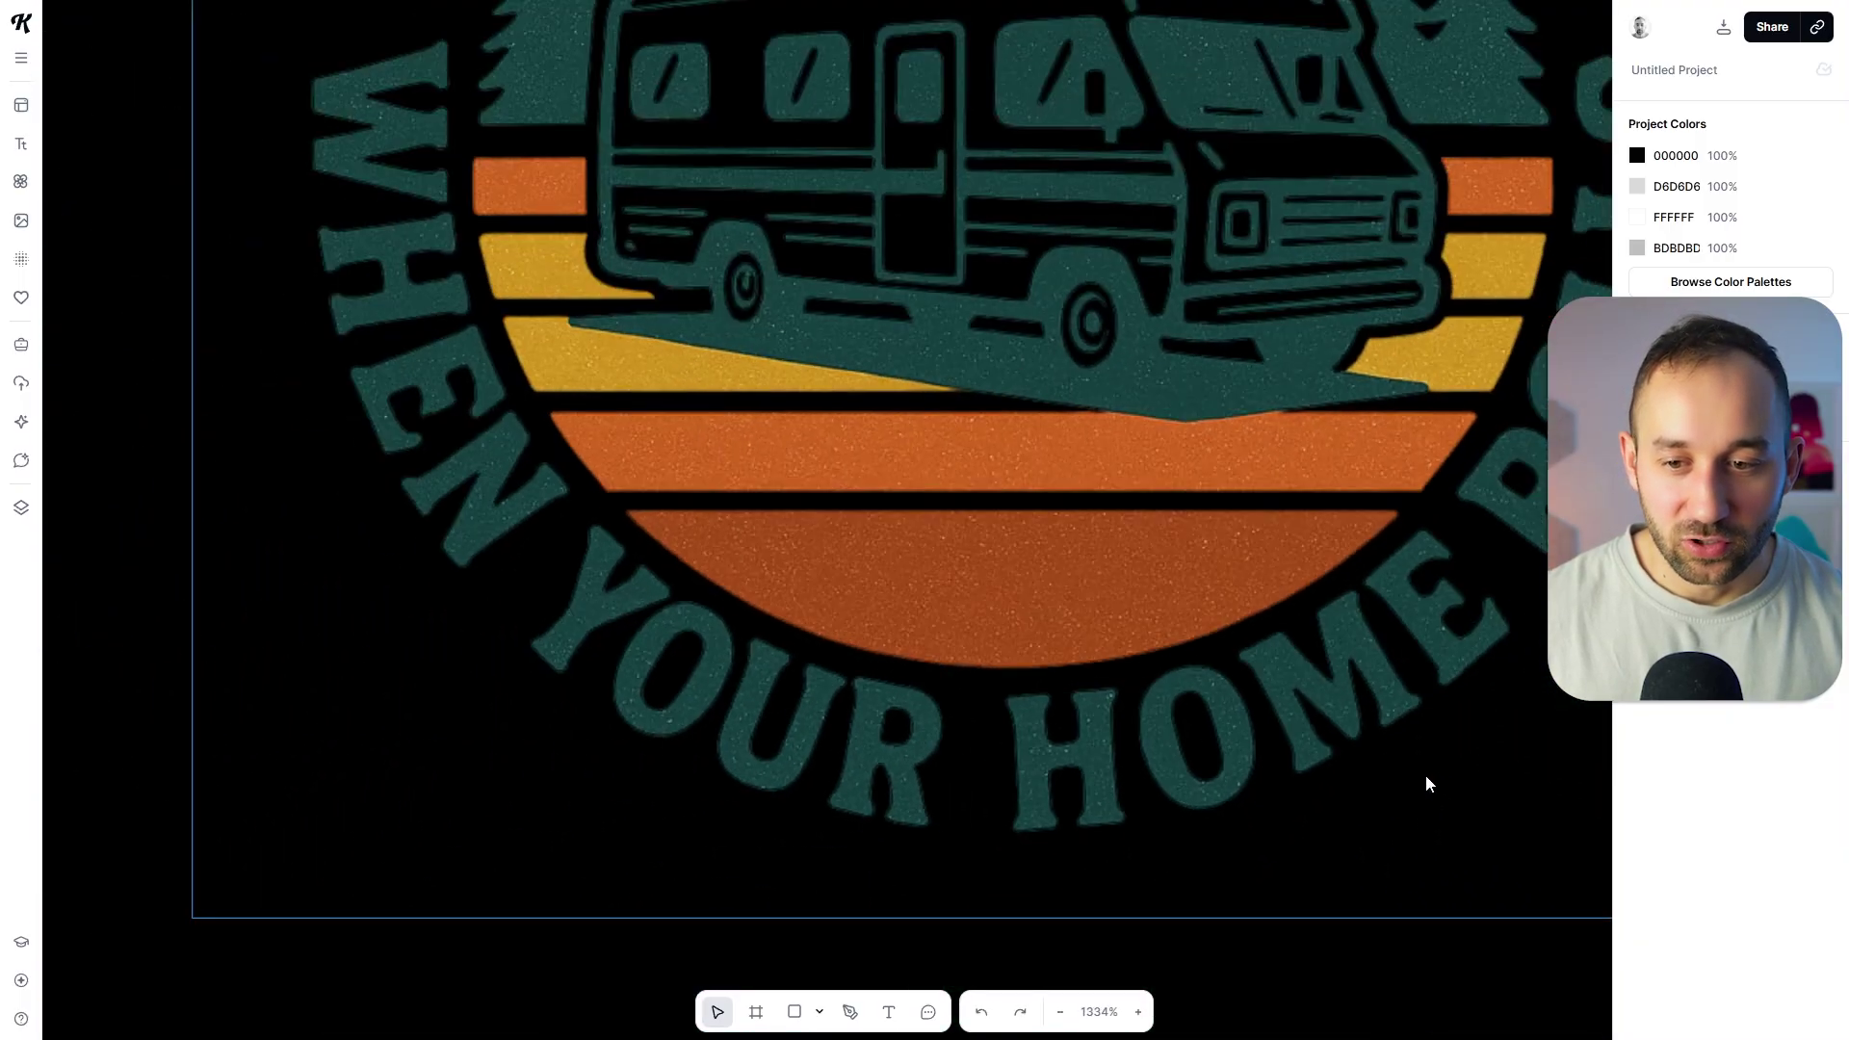
# Inspect the grain texture in the Pixian cutout's orange stripes up close for comparison with Clipdrop.
pyautogui.scroll(-5, 1304, 590)
pyautogui.scroll(8, 1312, 780)
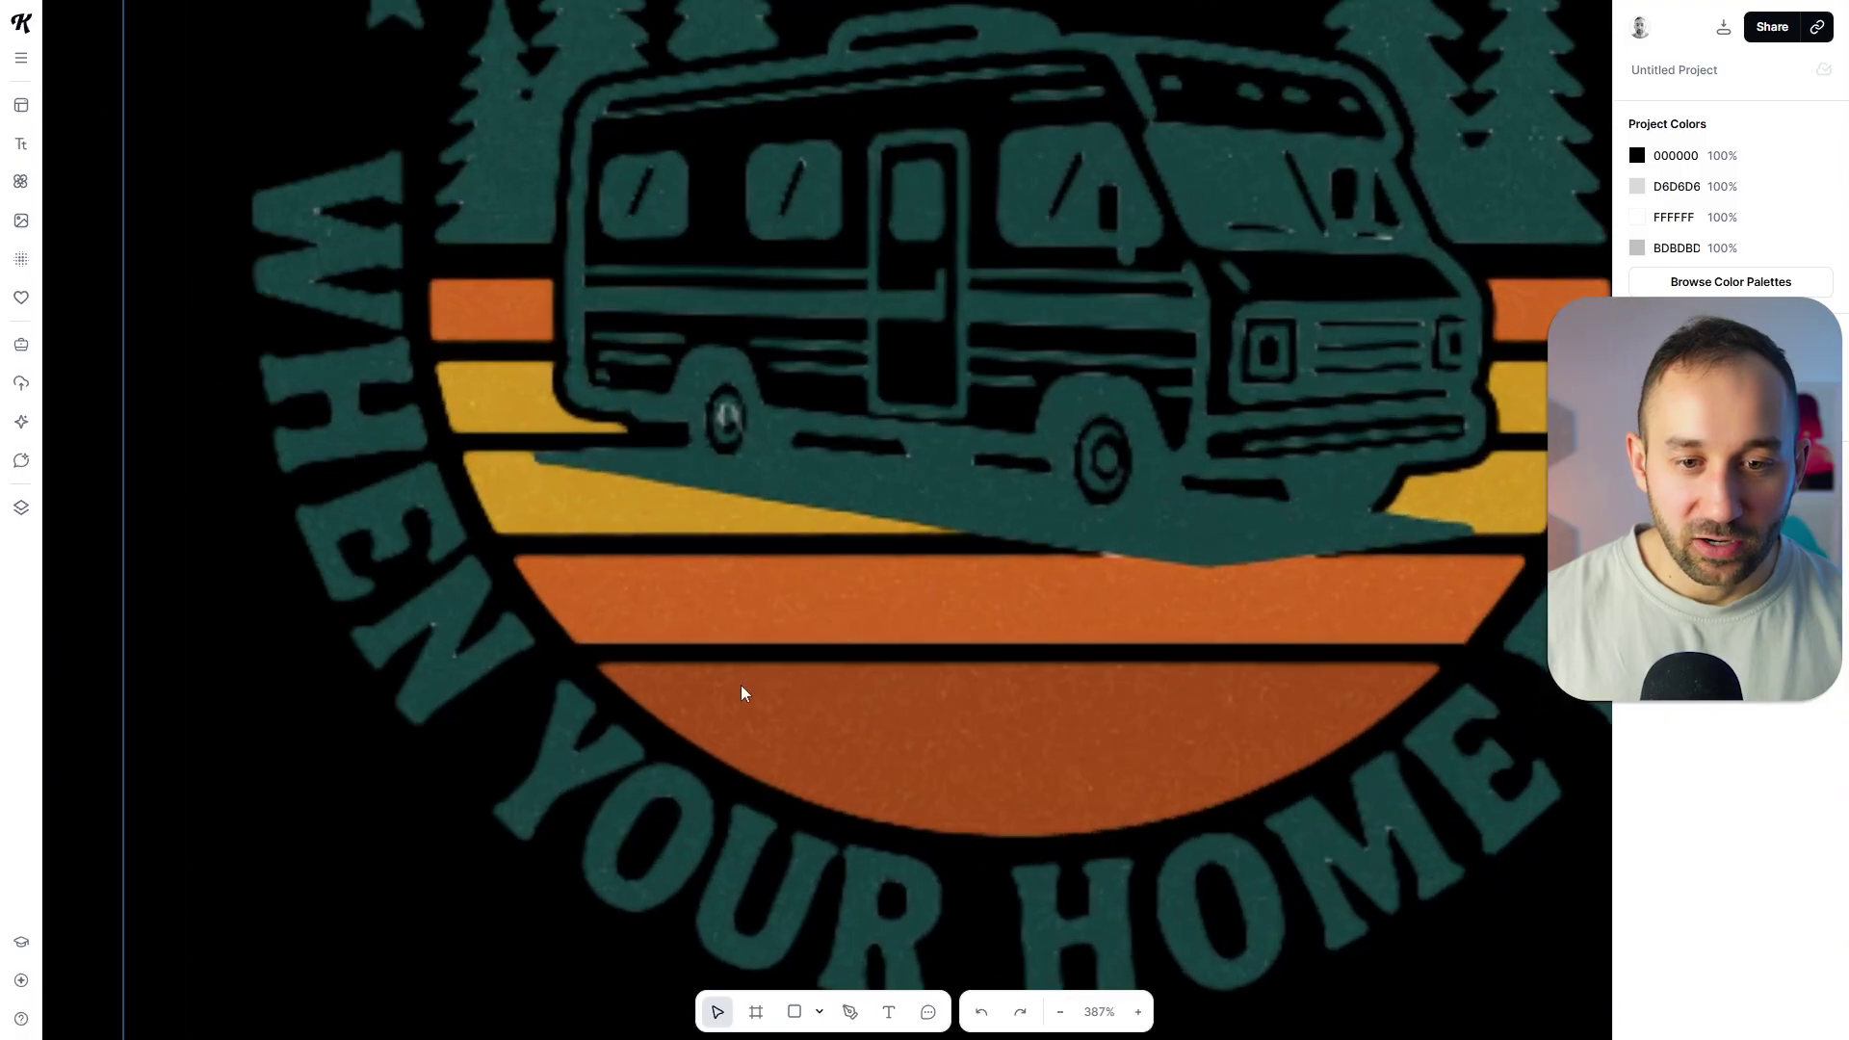
pyautogui.scroll(6, 720, 603)
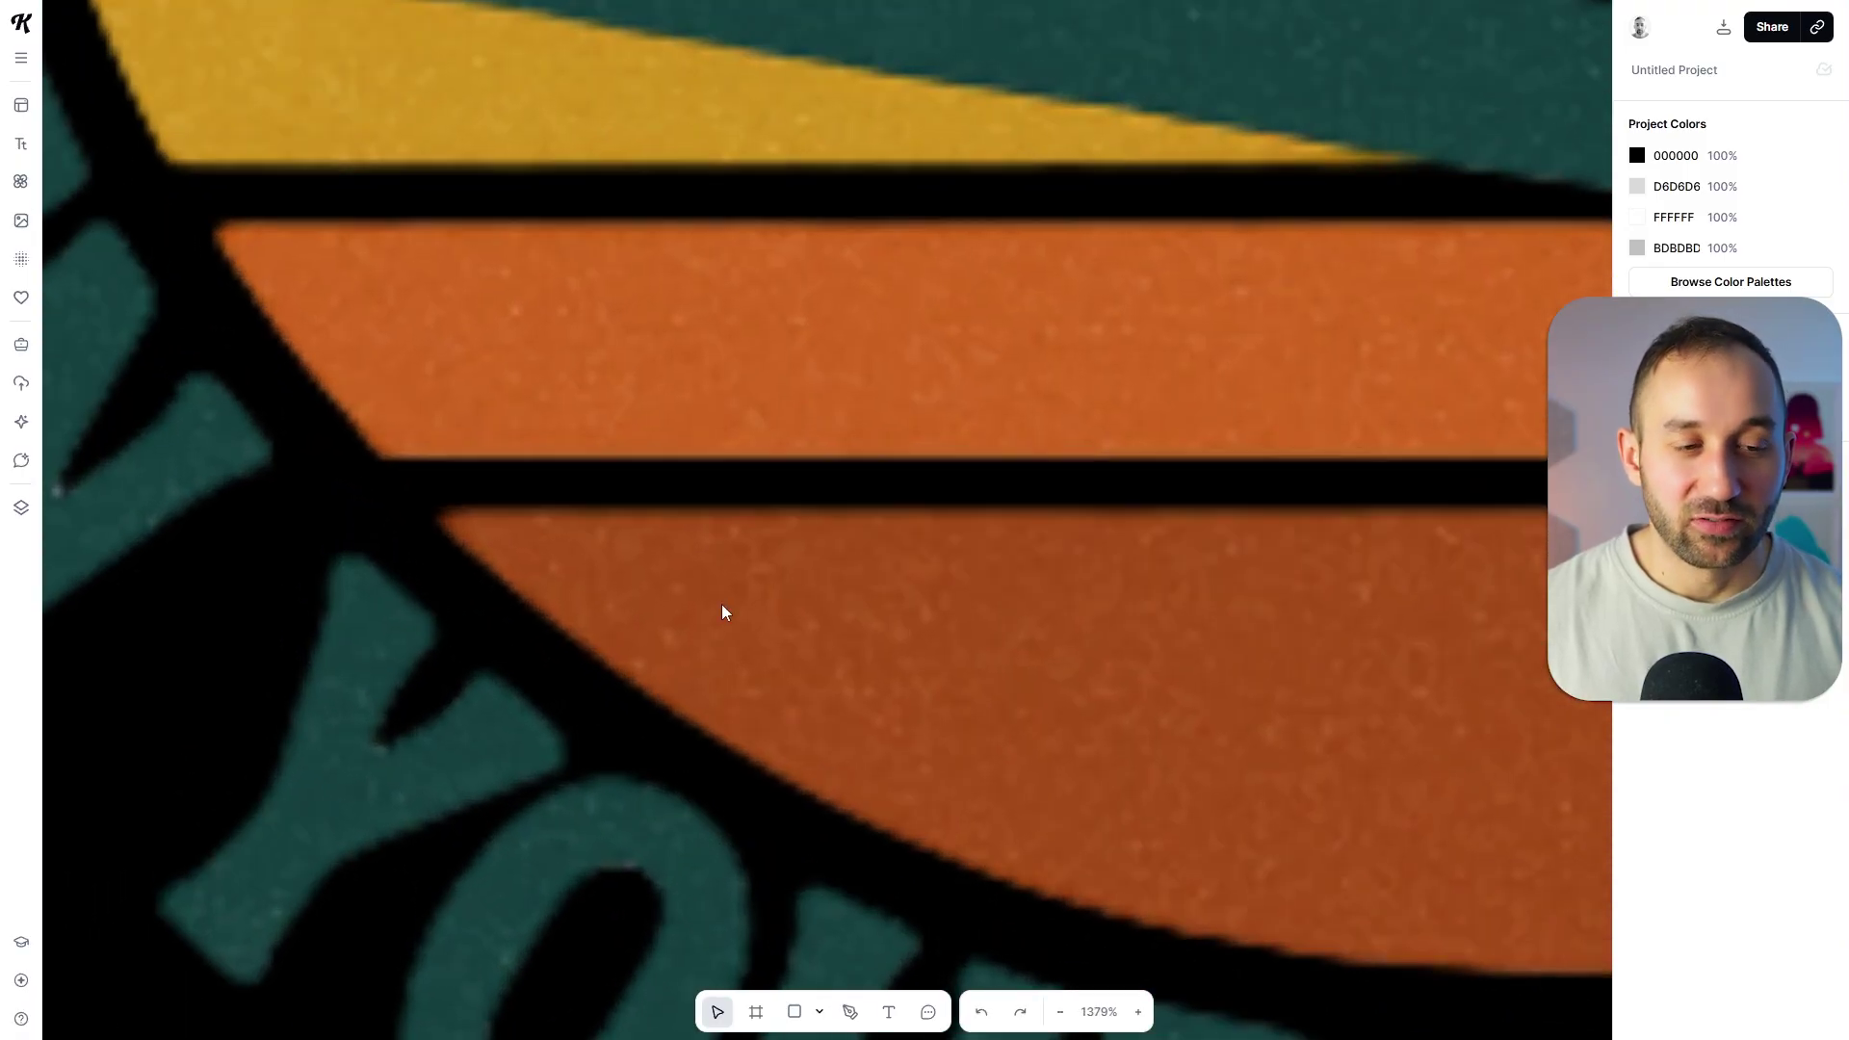
pyautogui.scroll(-8, 720, 603)
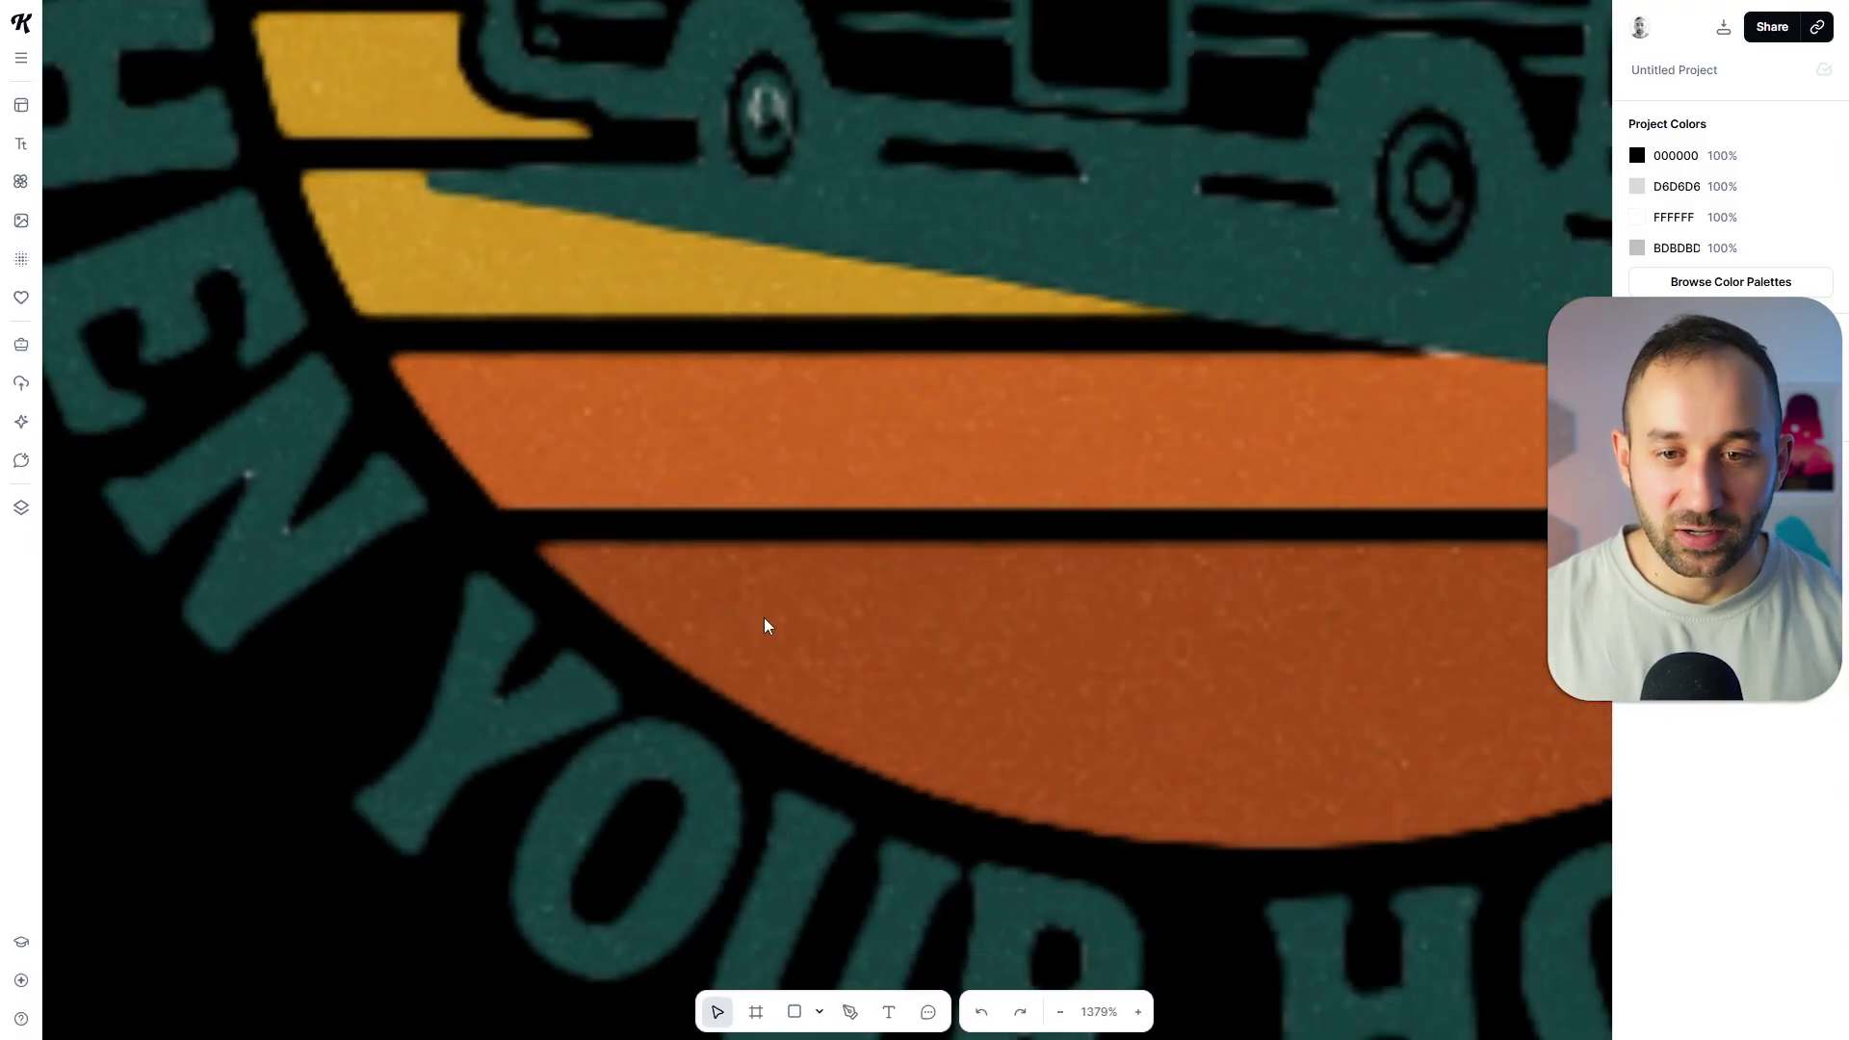
# Place a green check mark below the Clipdrop column's 1024 x 1024 label on the Graphic 1 artboard.
pyautogui.scroll(-10, 866, 618)
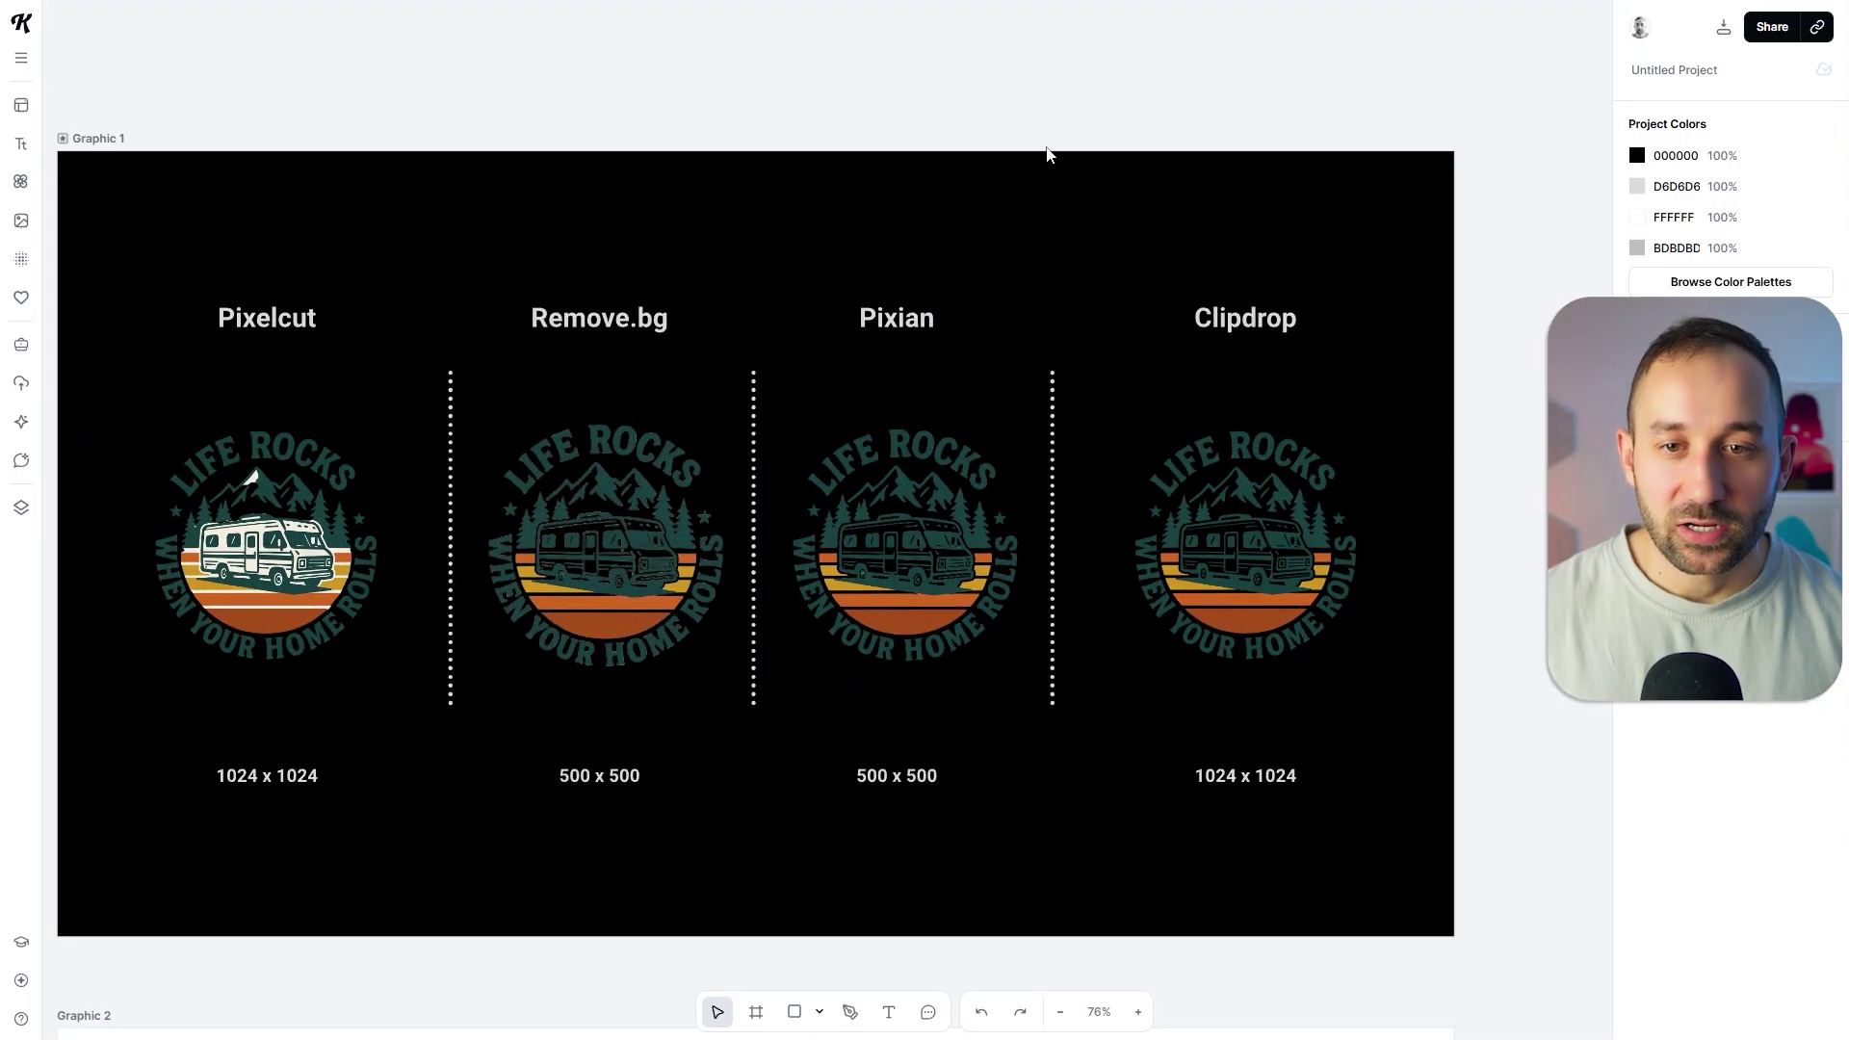
pyautogui.moveTo(1026, 98); pyautogui.dragTo(1062, 67)
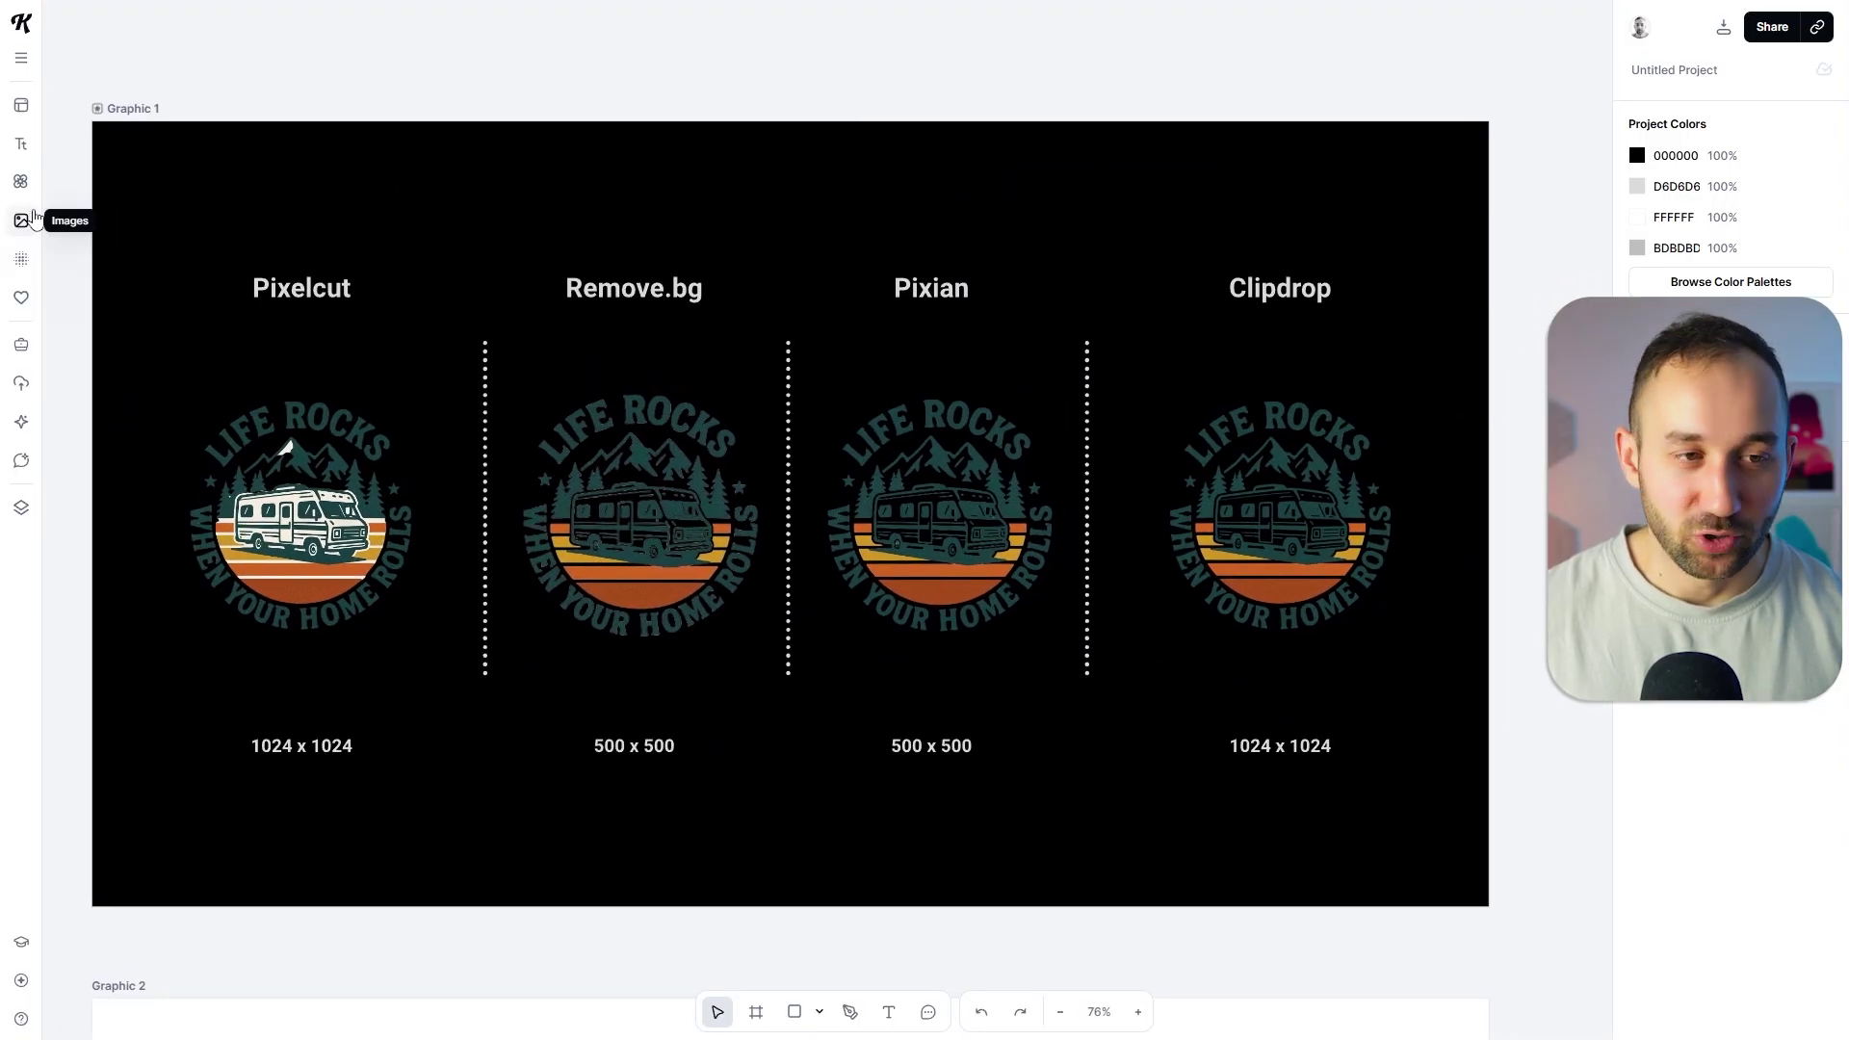
pyautogui.moveTo(700, 632); pyautogui.dragTo(1327, 841)
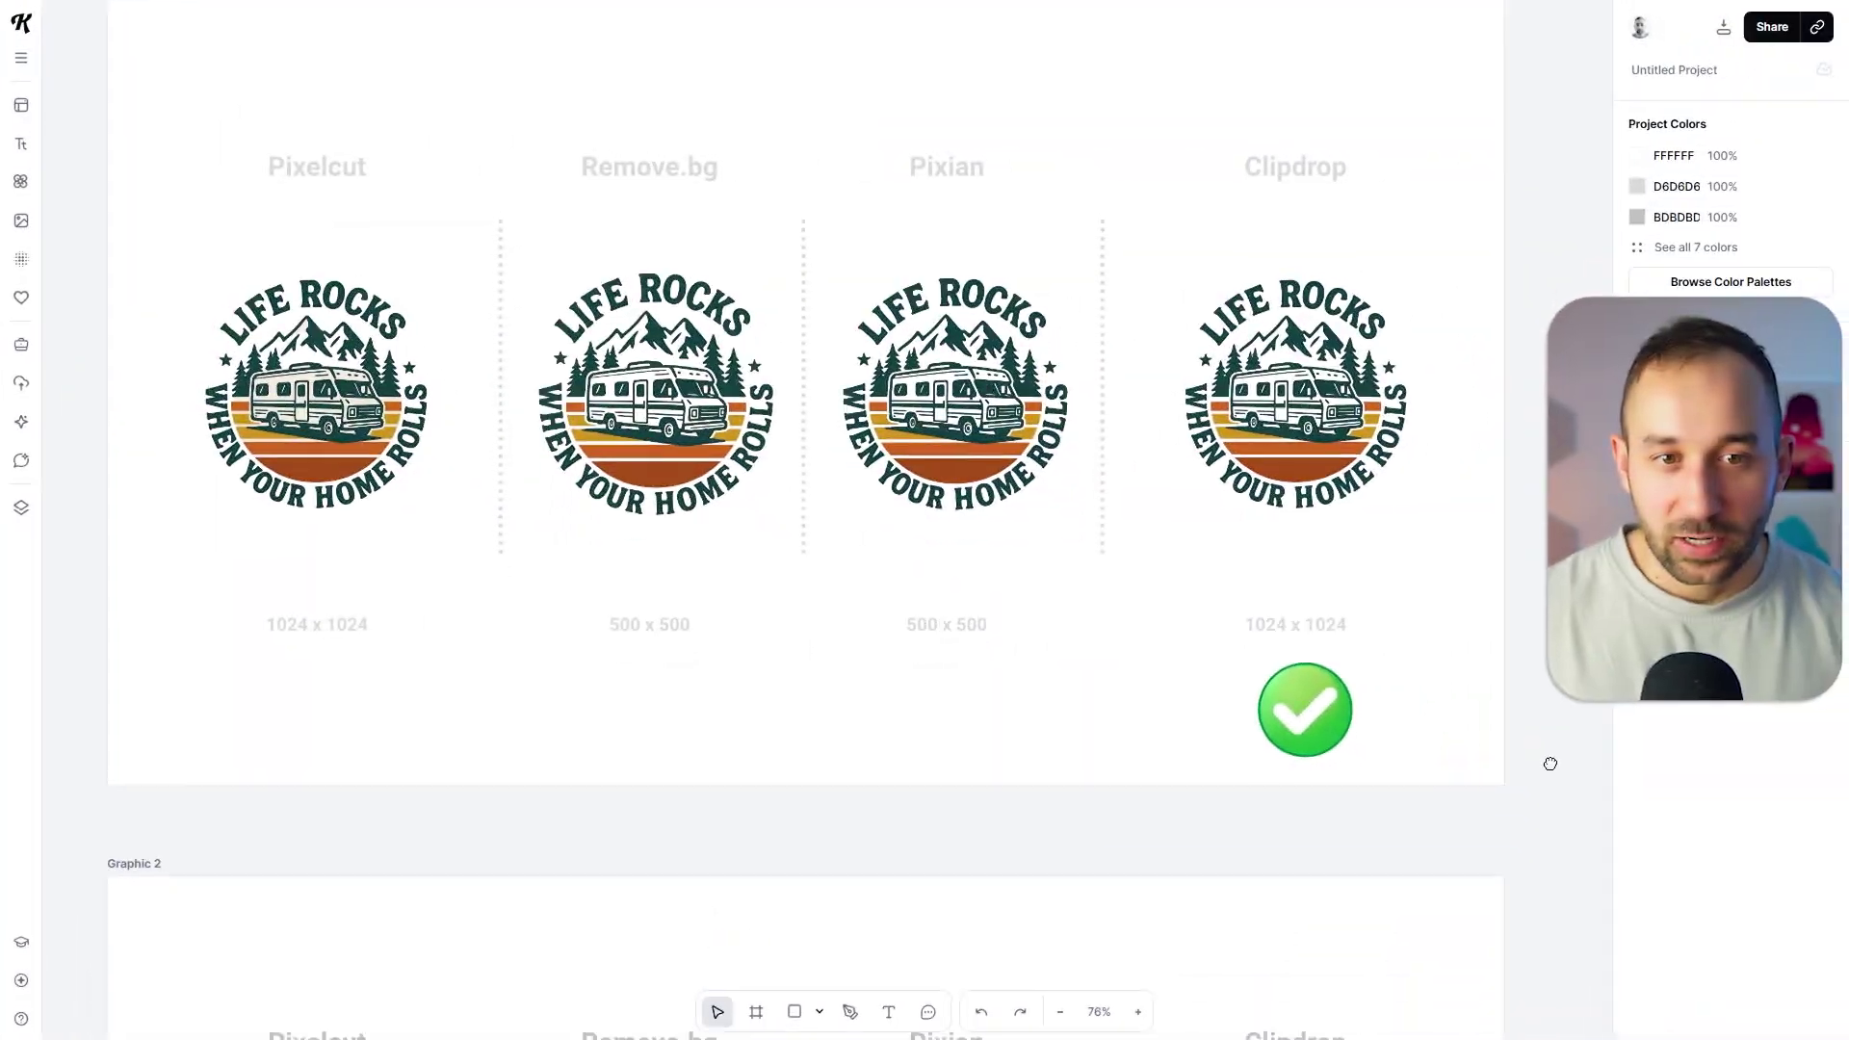
# Compare the Pixelcut, Remove.bg, Pixian and Clipdrop skull cutouts side by side on the white Graphic 2 artboard.
pyautogui.scroll(-5, 1399, 884)
pyautogui.moveTo(1400, 884); pyautogui.dragTo(1400, 383)
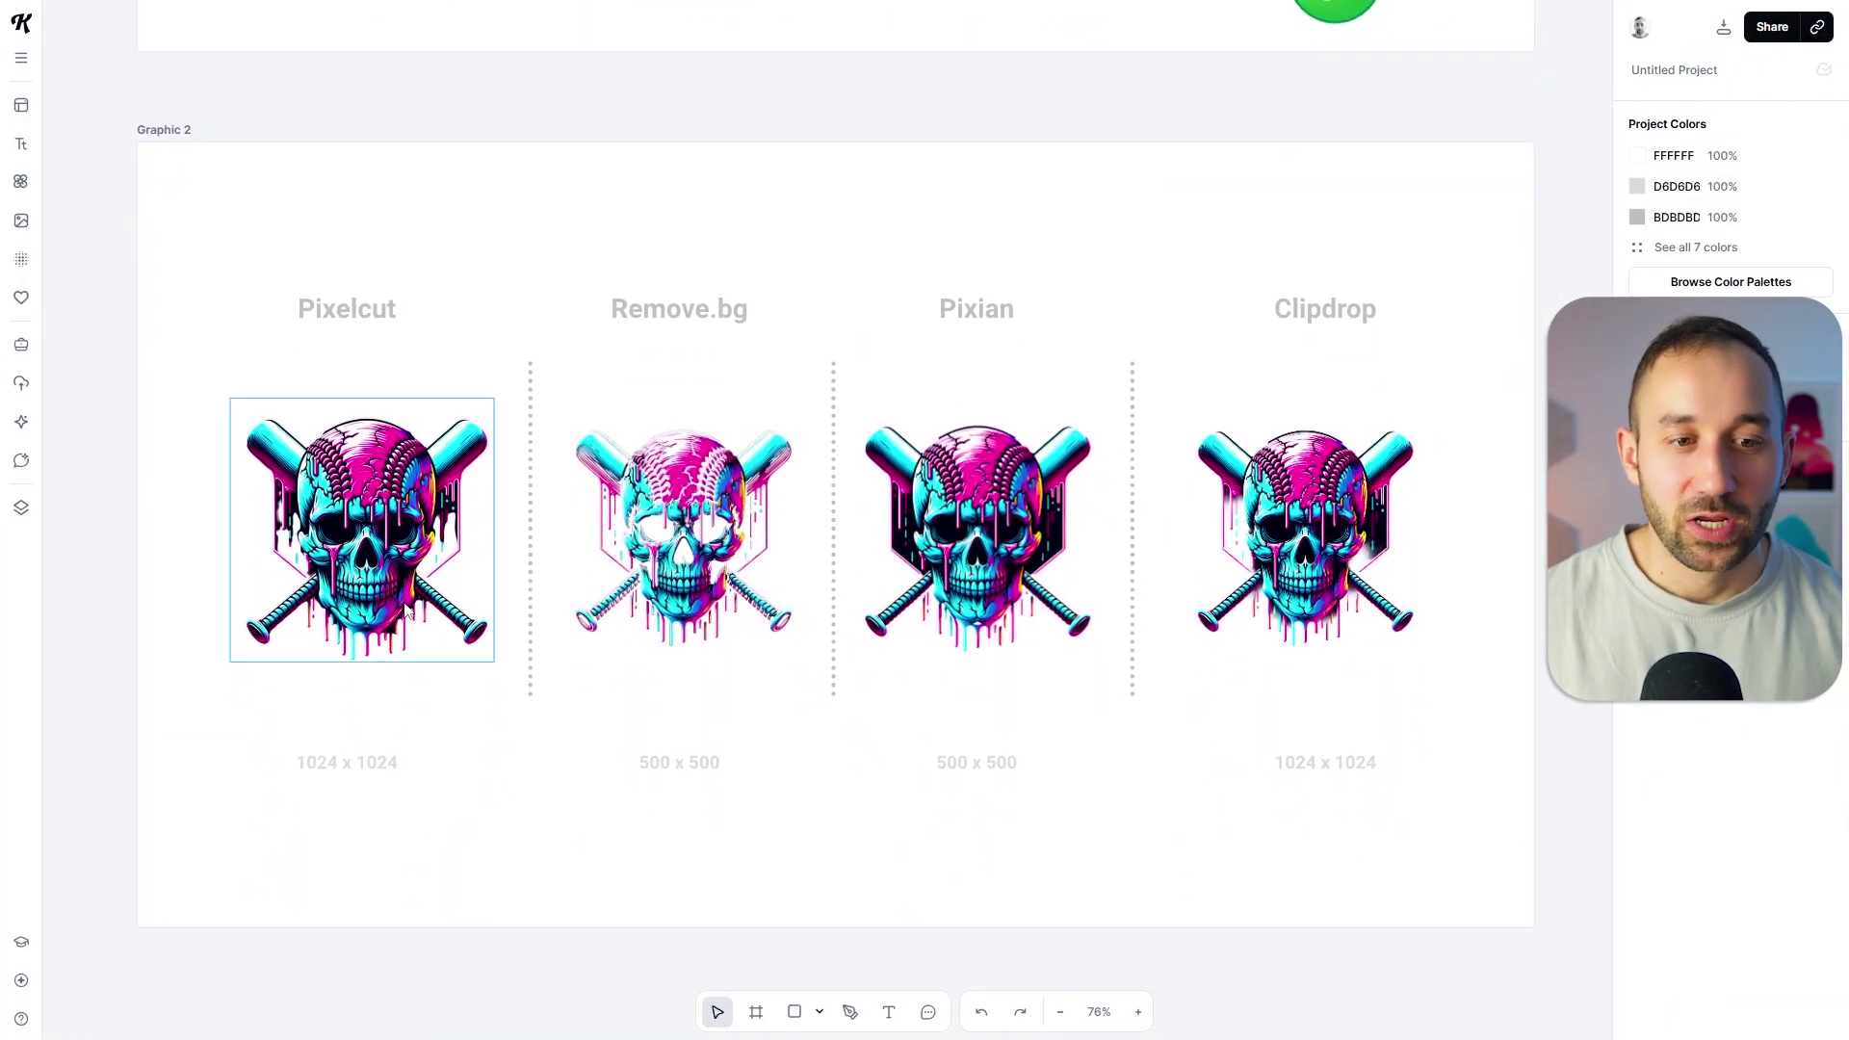
pyautogui.scroll(3, 1107, 828)
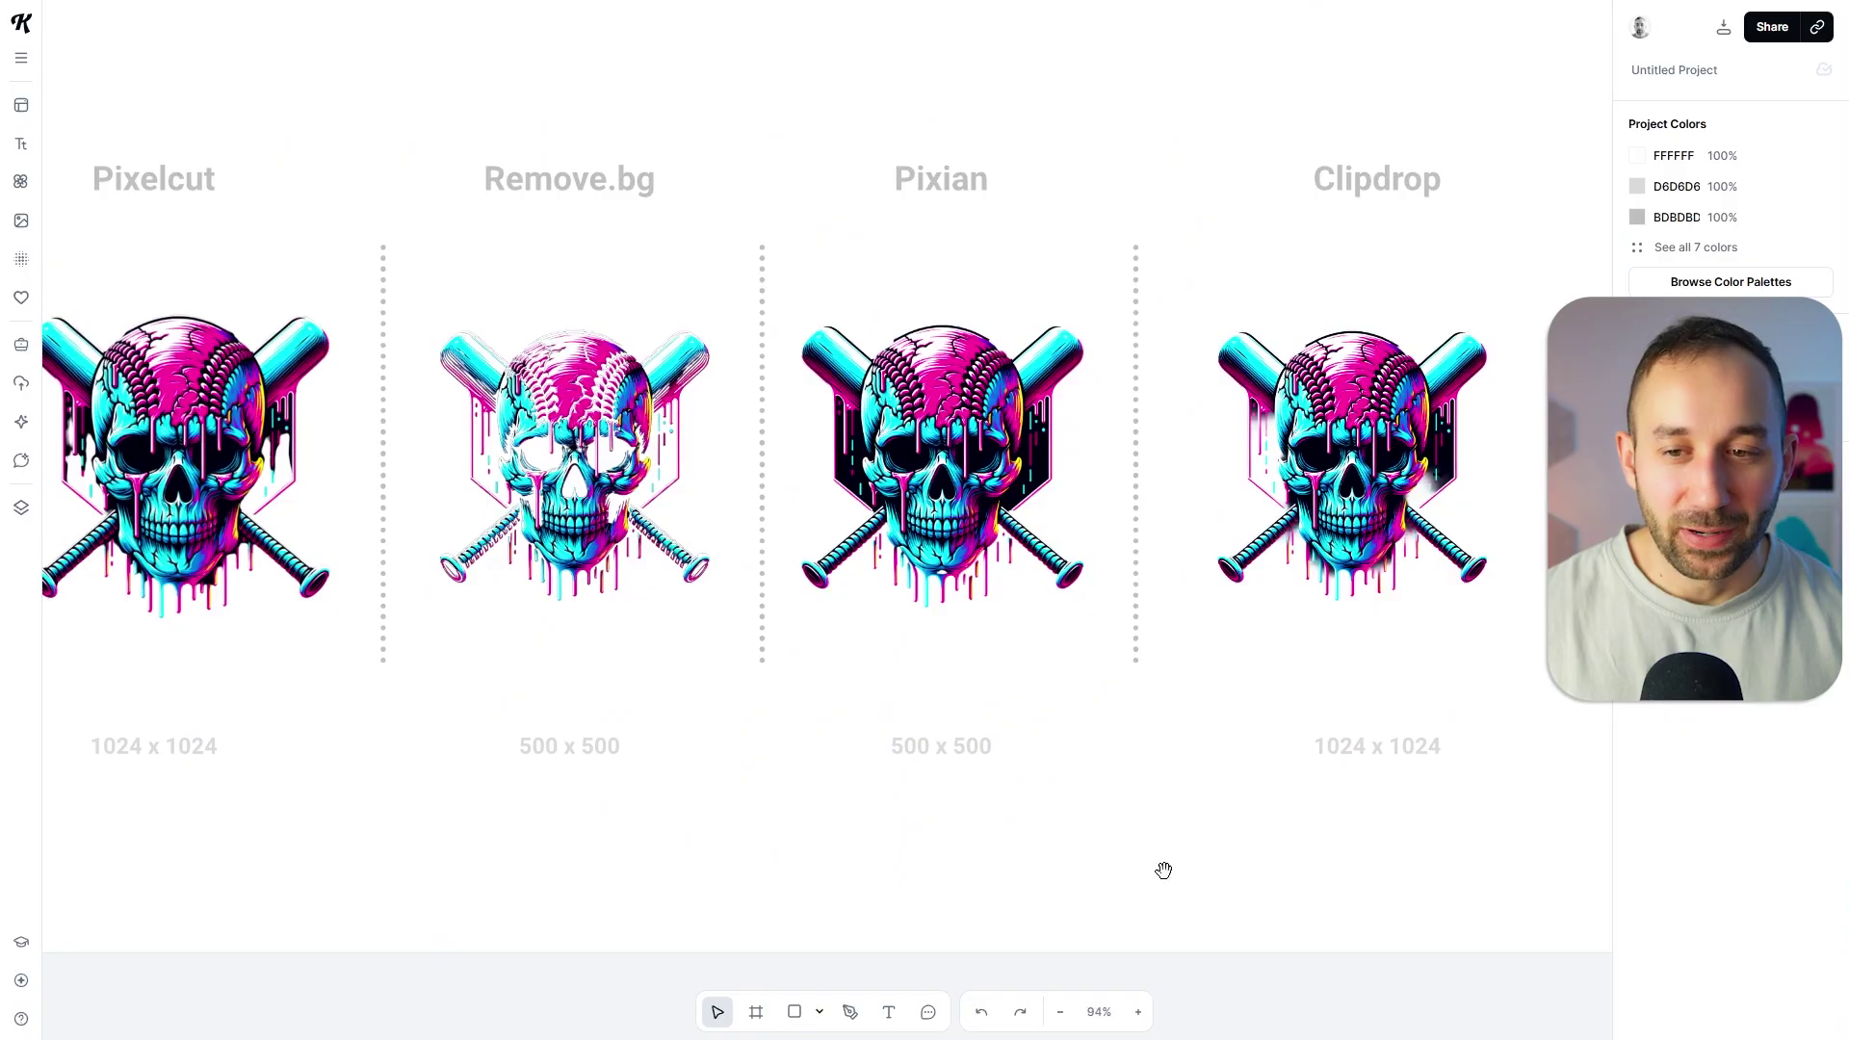
pyautogui.moveTo(1163, 870); pyautogui.dragTo(1242, 943)
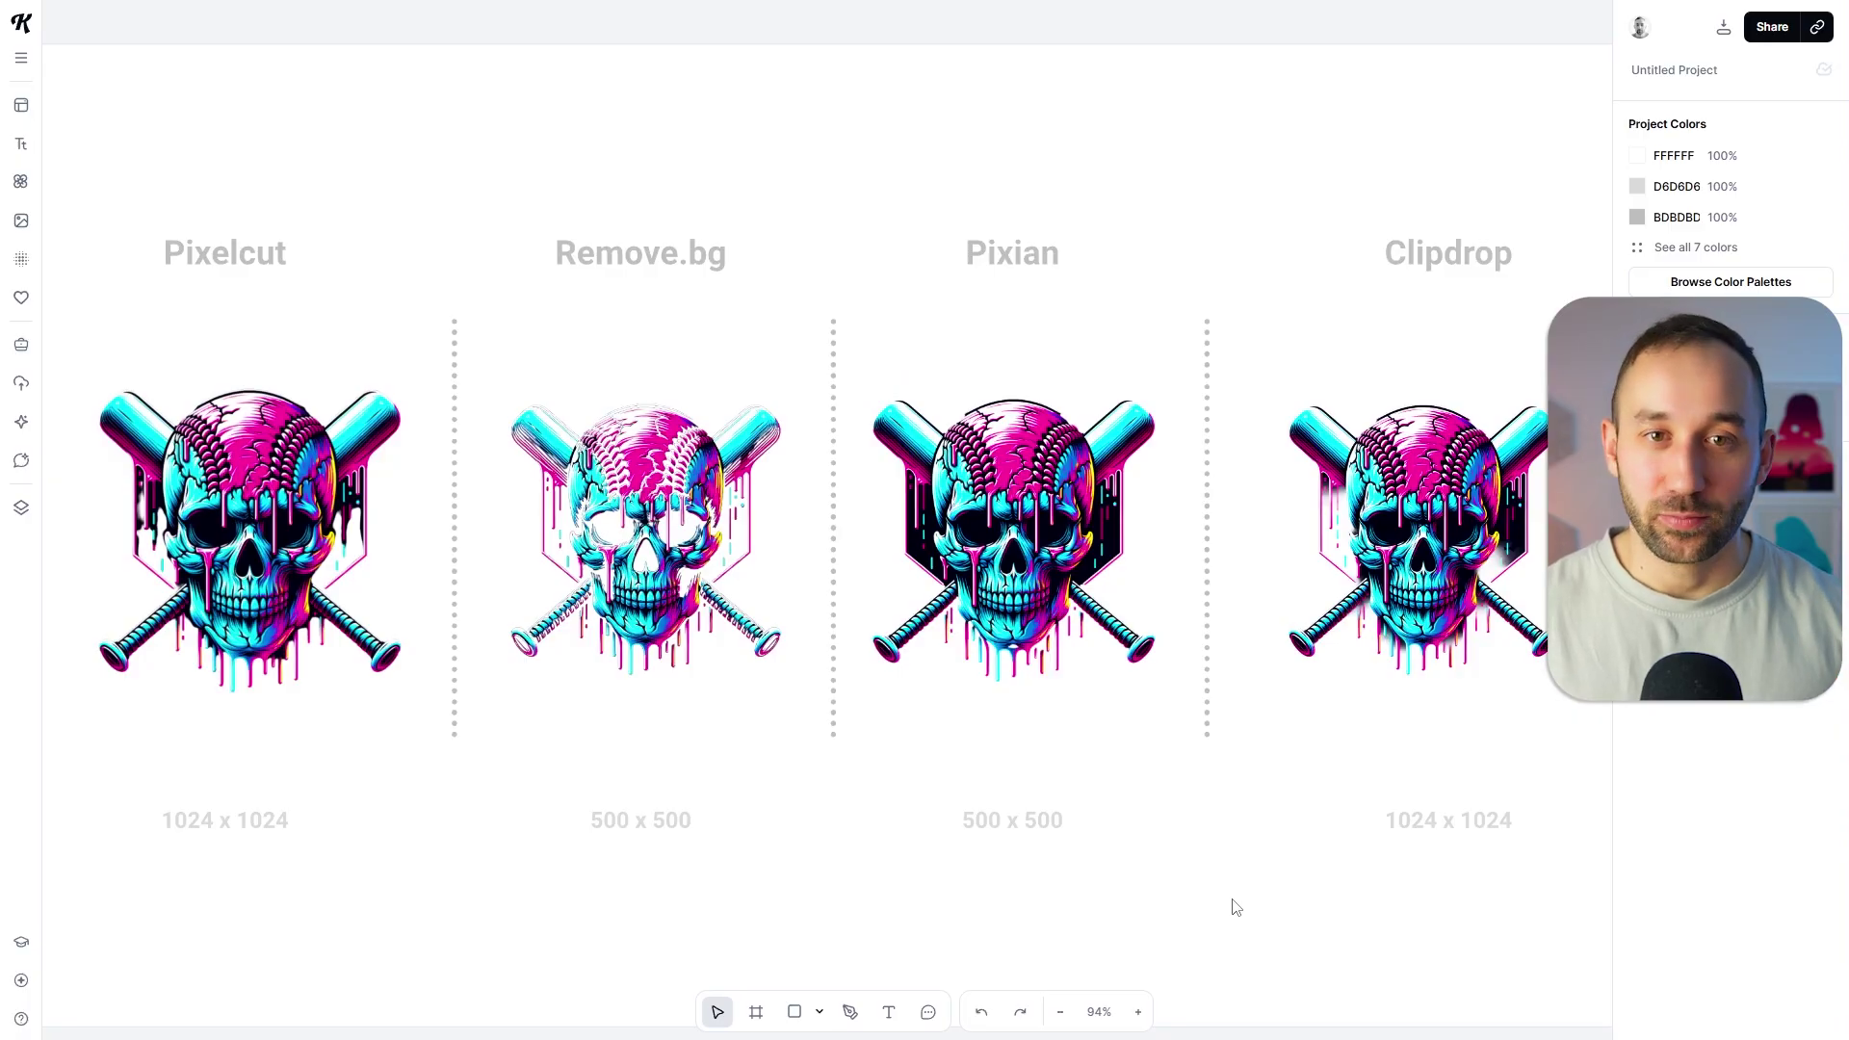
# Inspect the Pixian skull cutout on the white Graphic 2 artboard up close, checking the black areas beside the skull.
pyautogui.scroll(10, 1112, 548)
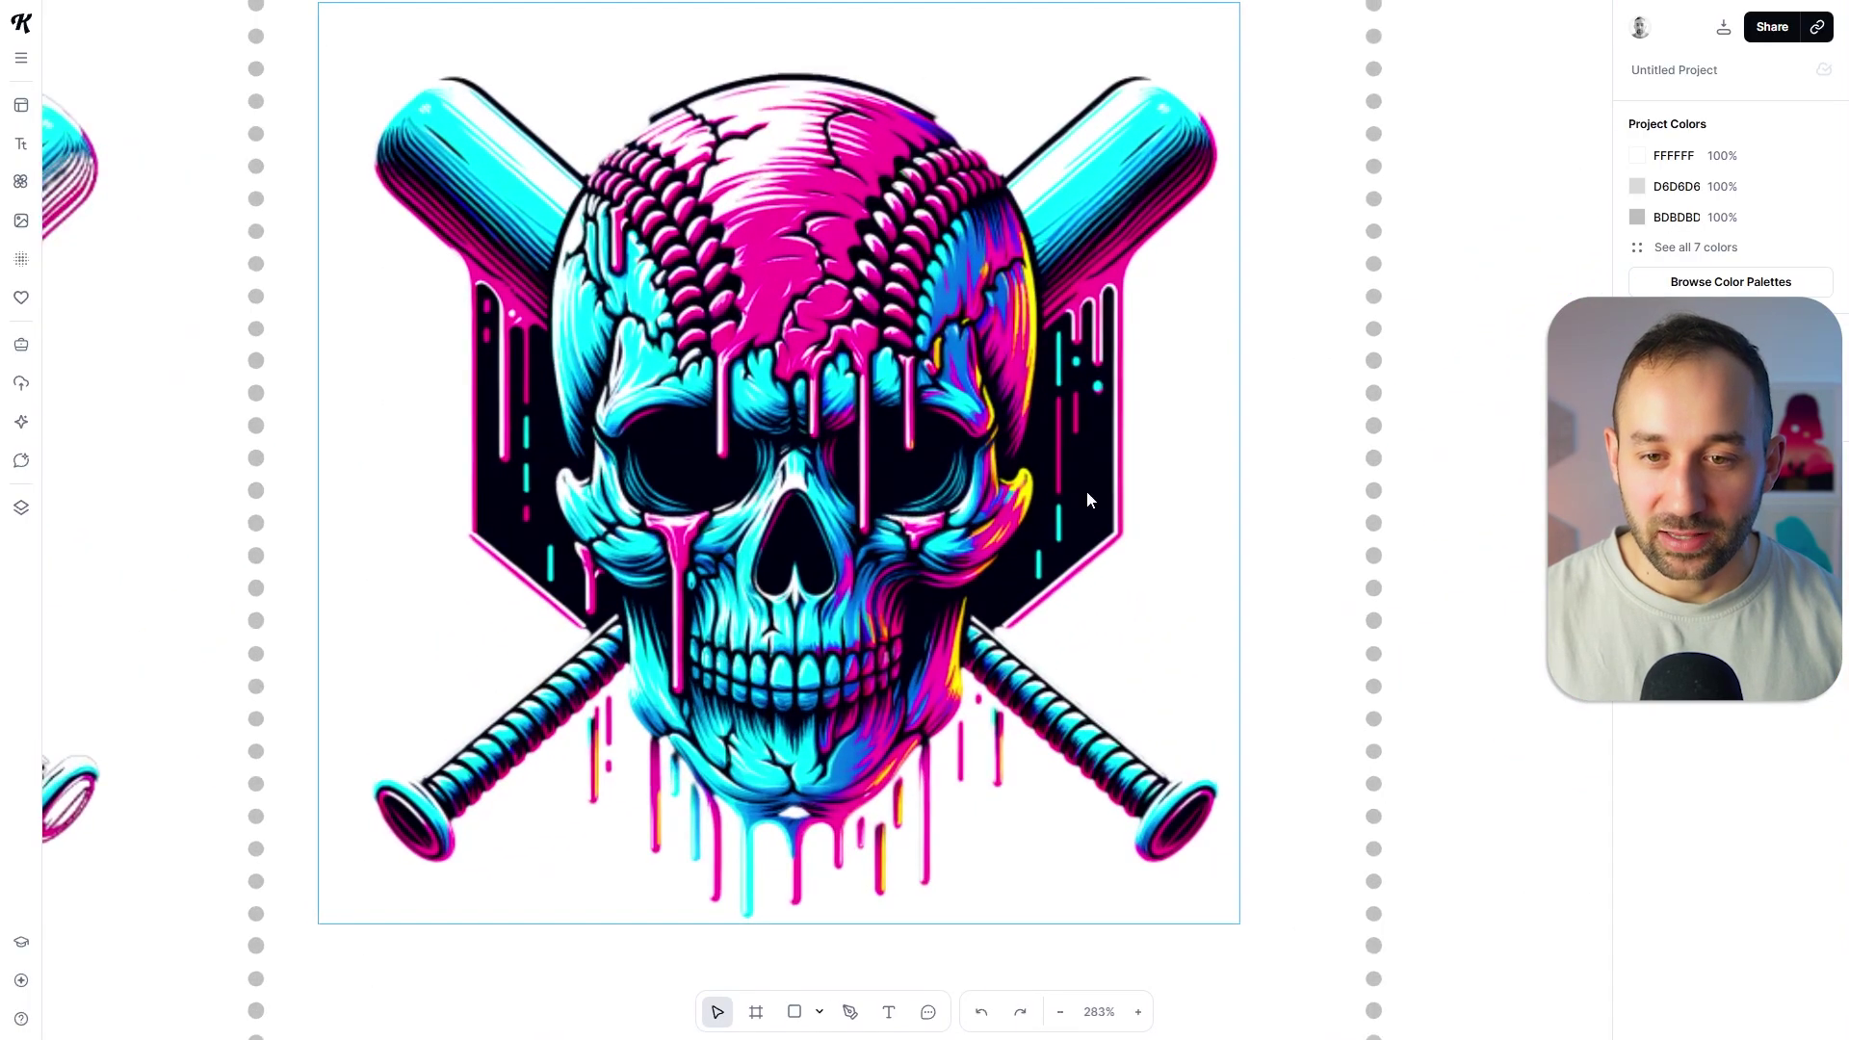
pyautogui.scroll(-10, 1088, 497)
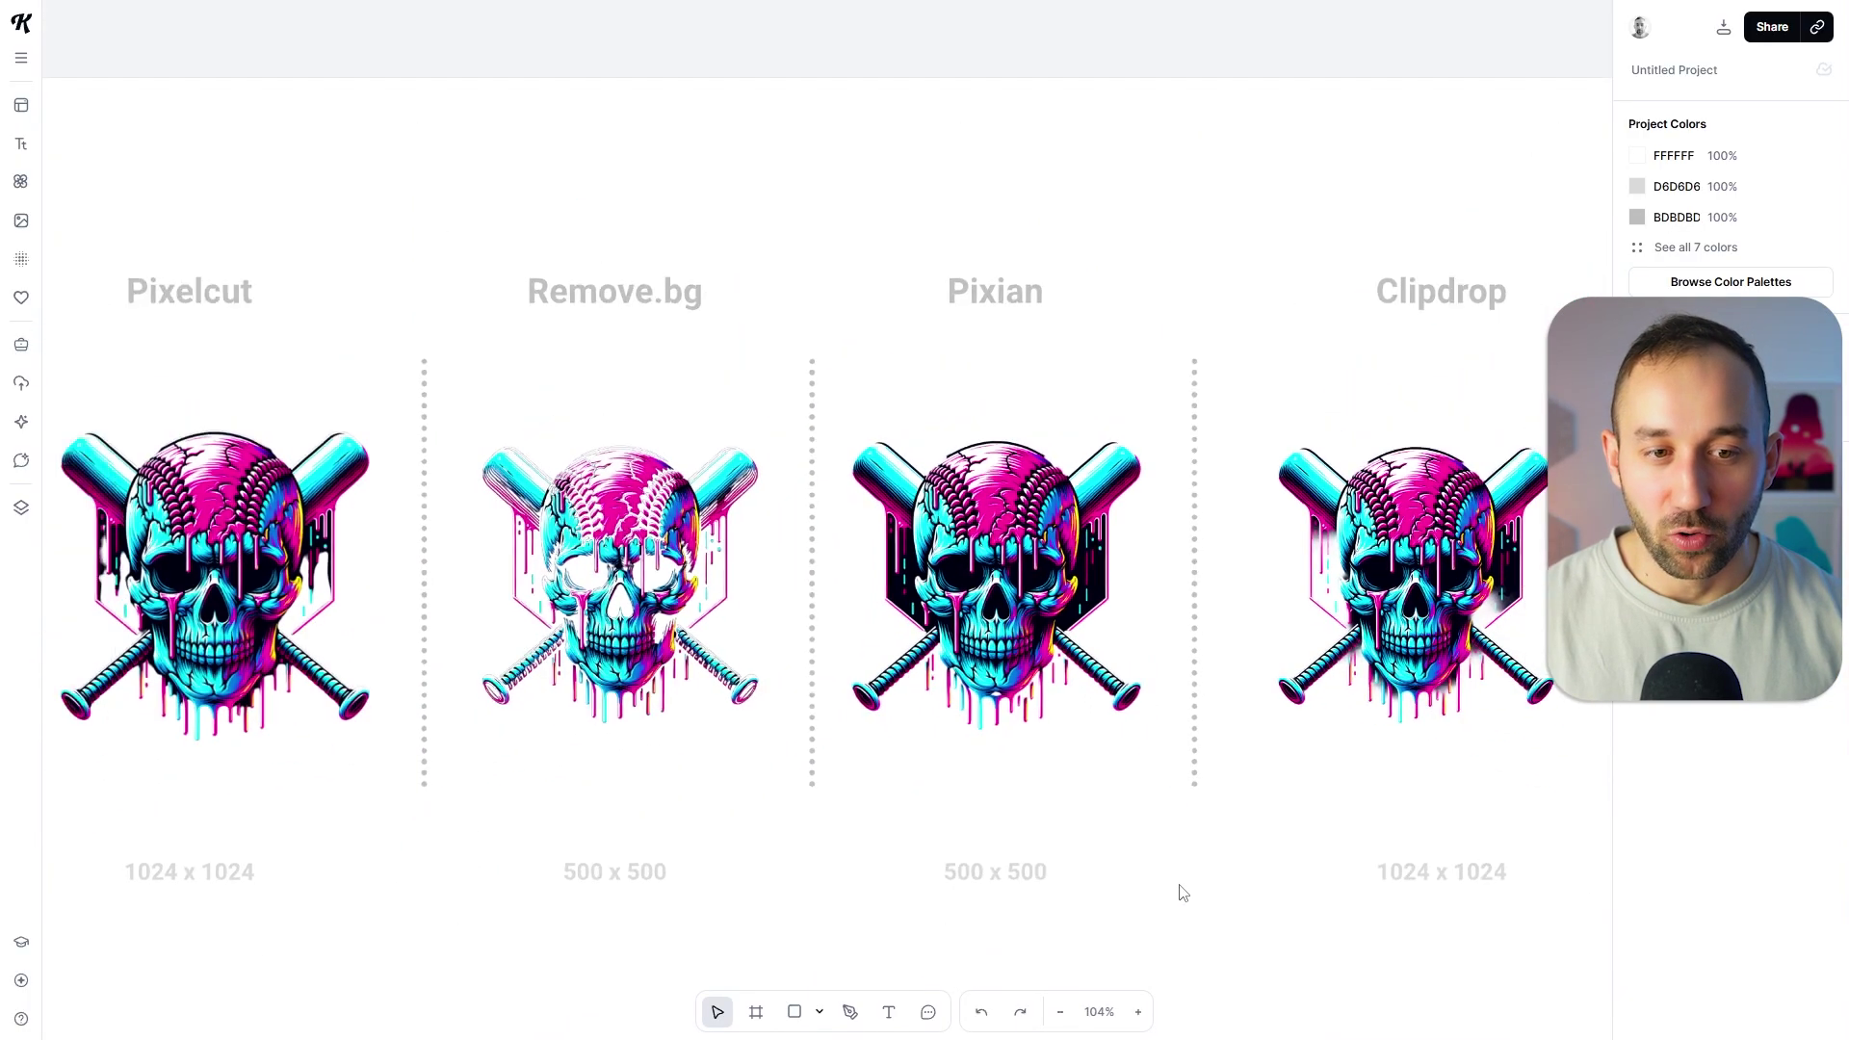
pyautogui.scroll(-3, 1183, 894)
# Set the Graphic 2 artboard's background color to black (000000).
pyautogui.scroll(3, 559, 626)
pyautogui.click(289, 219)
pyautogui.moveTo(834, 395); pyautogui.dragTo(728, 307)
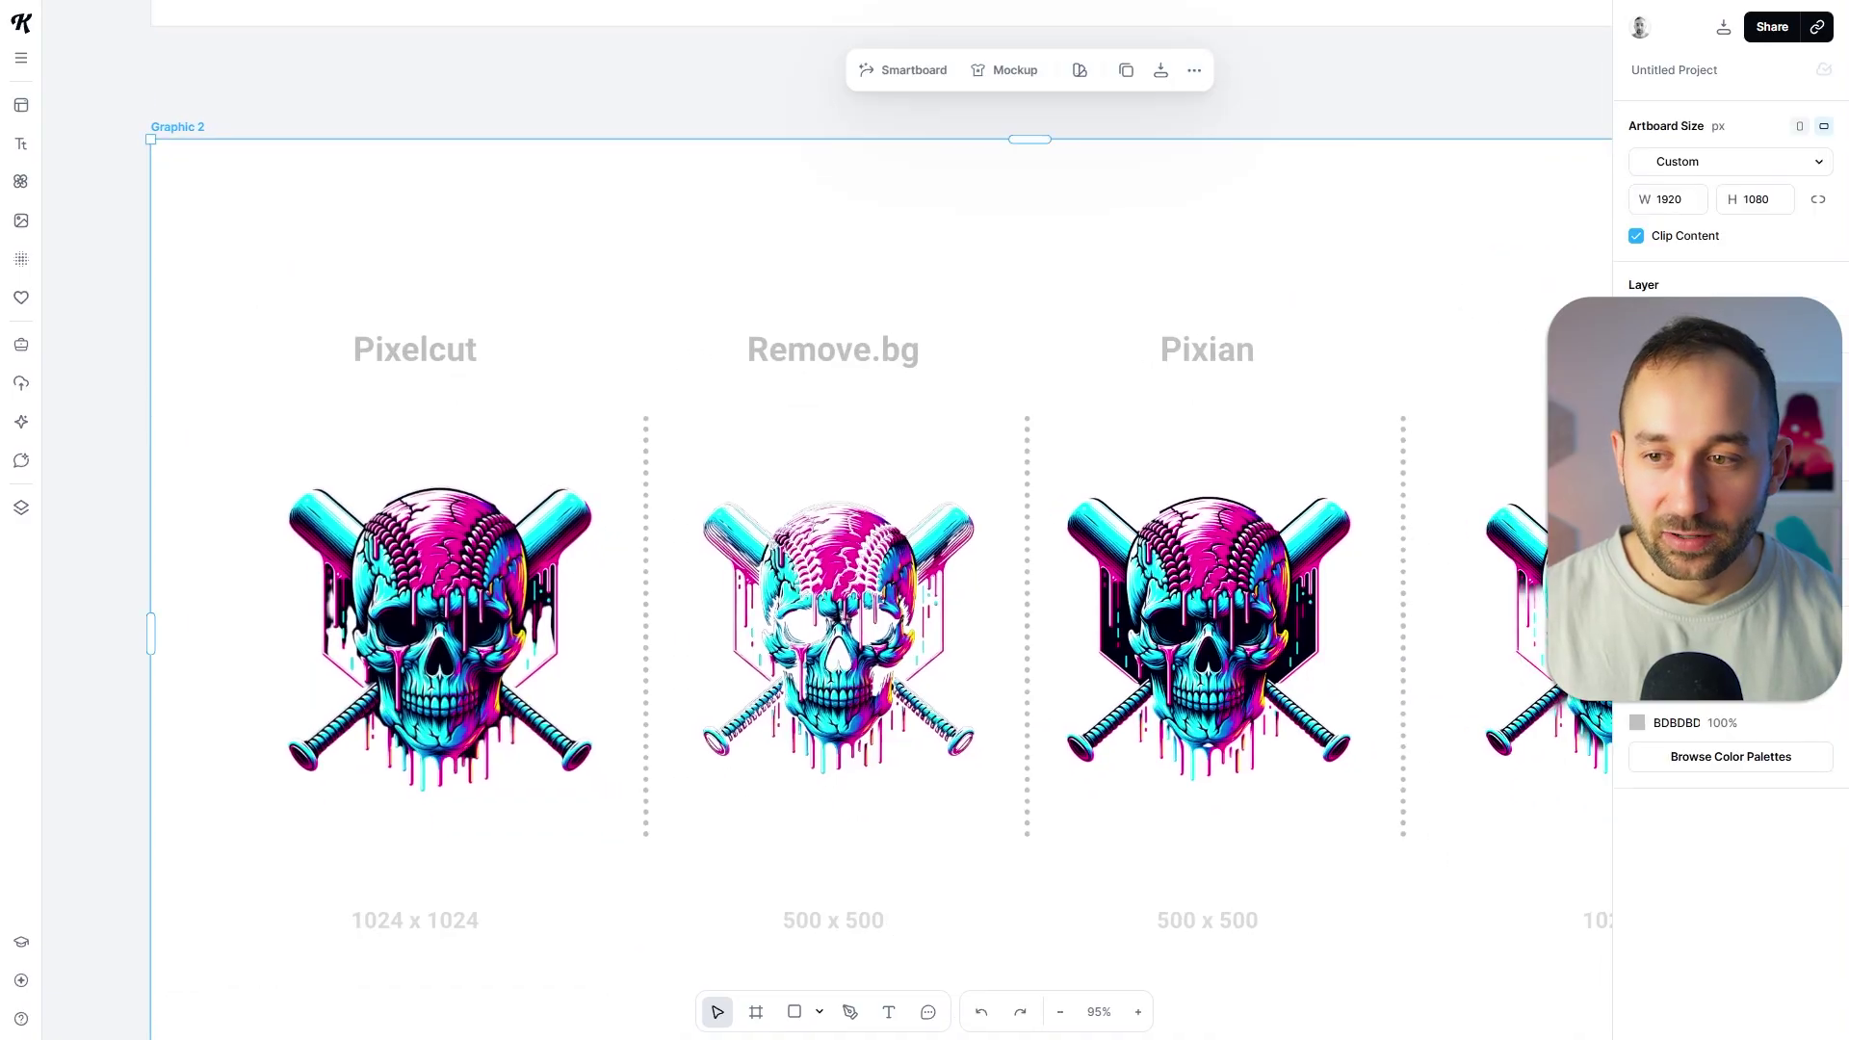
pyautogui.click(1637, 534)
pyautogui.moveTo(1451, 658); pyautogui.dragTo(1248, 813)
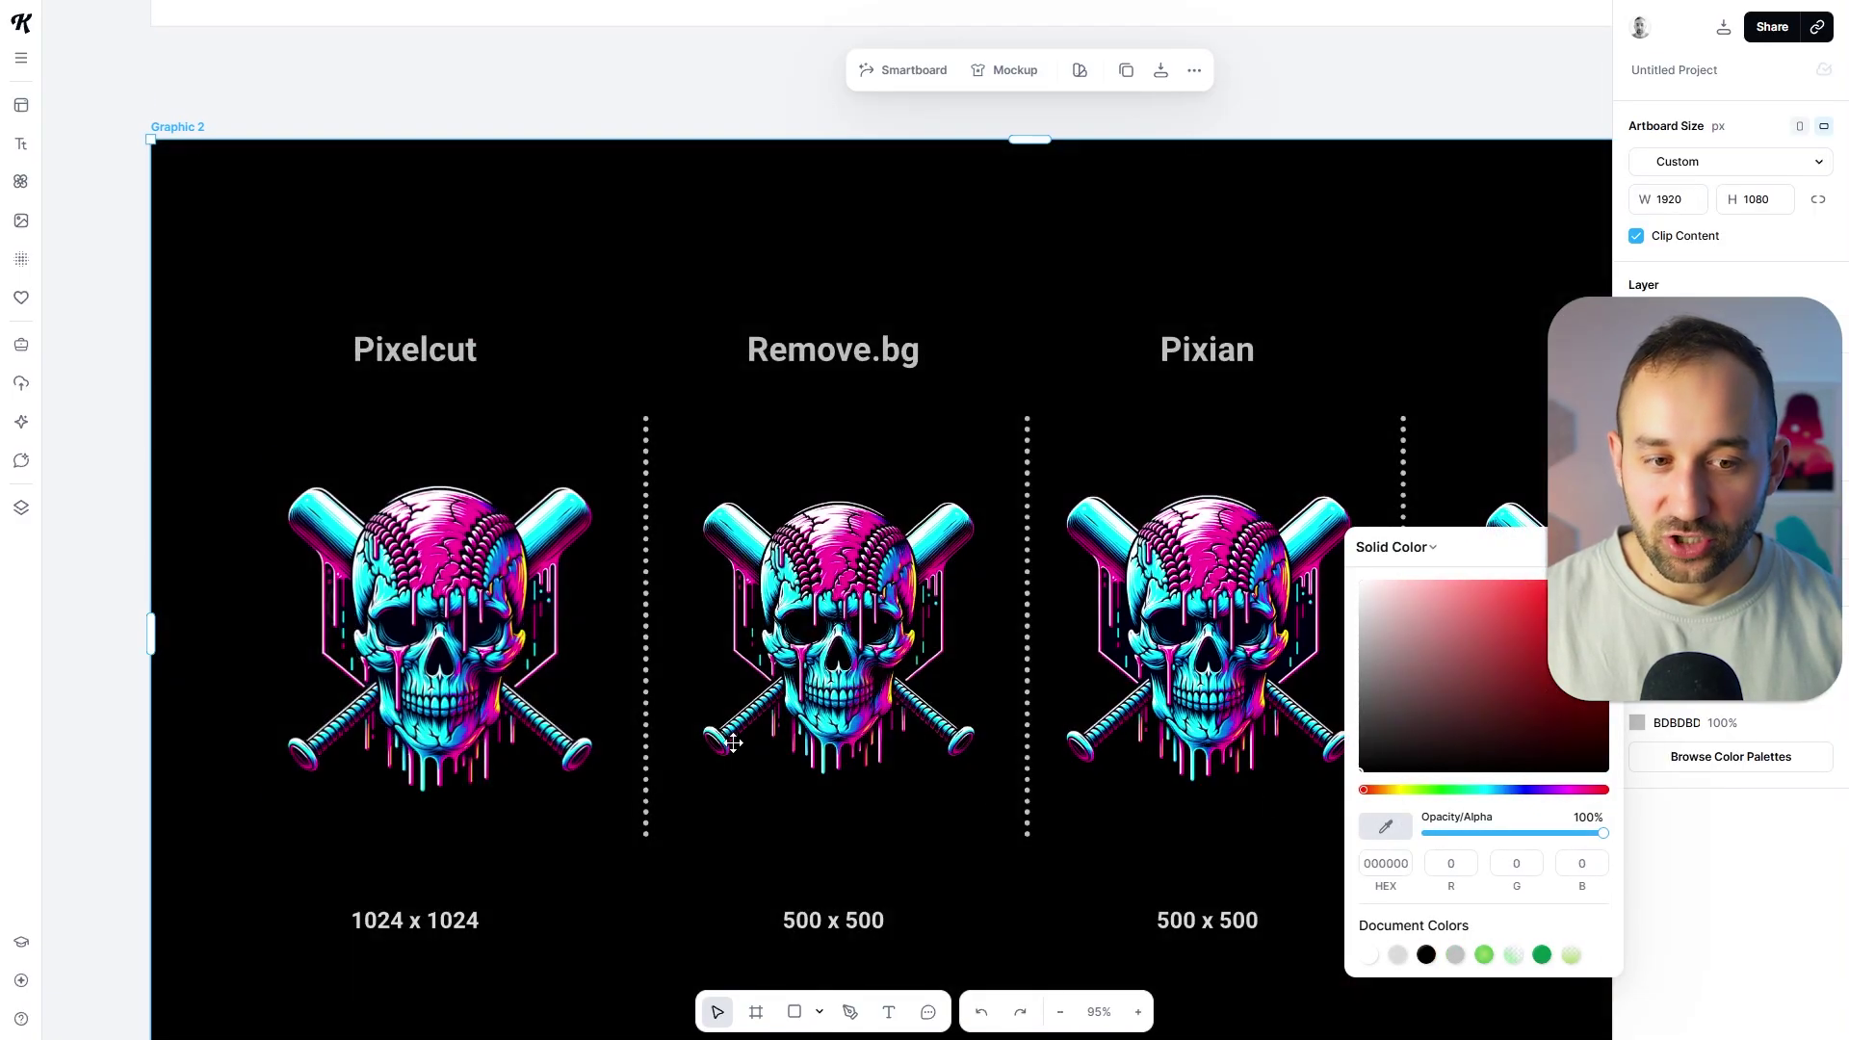
# Compare the Remove.bg, Pixian and Clipdrop skull cutouts against the black Graphic 2 background.
pyautogui.click(108, 578)
pyautogui.moveTo(1123, 737); pyautogui.dragTo(920, 586)
pyautogui.scroll(7, 1367, 497)
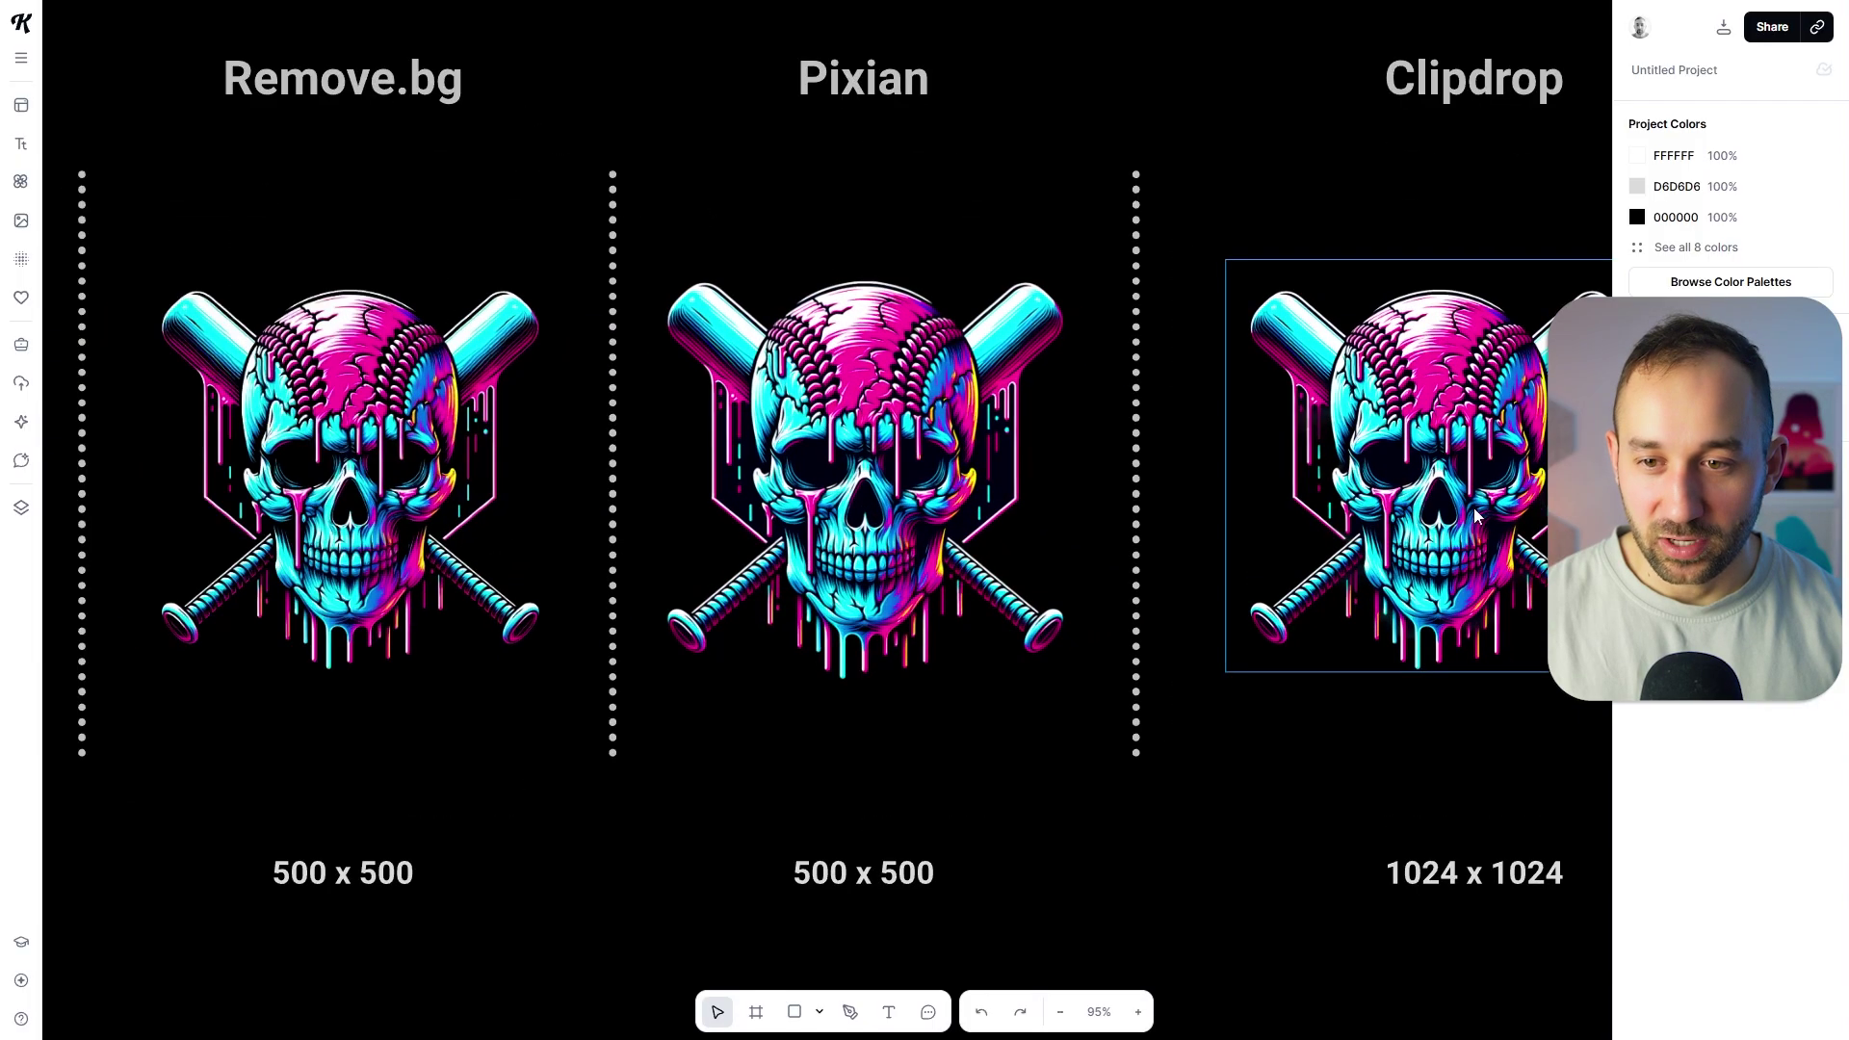
pyautogui.scroll(-2, 387, 420)
pyautogui.scroll(-2, 386, 422)
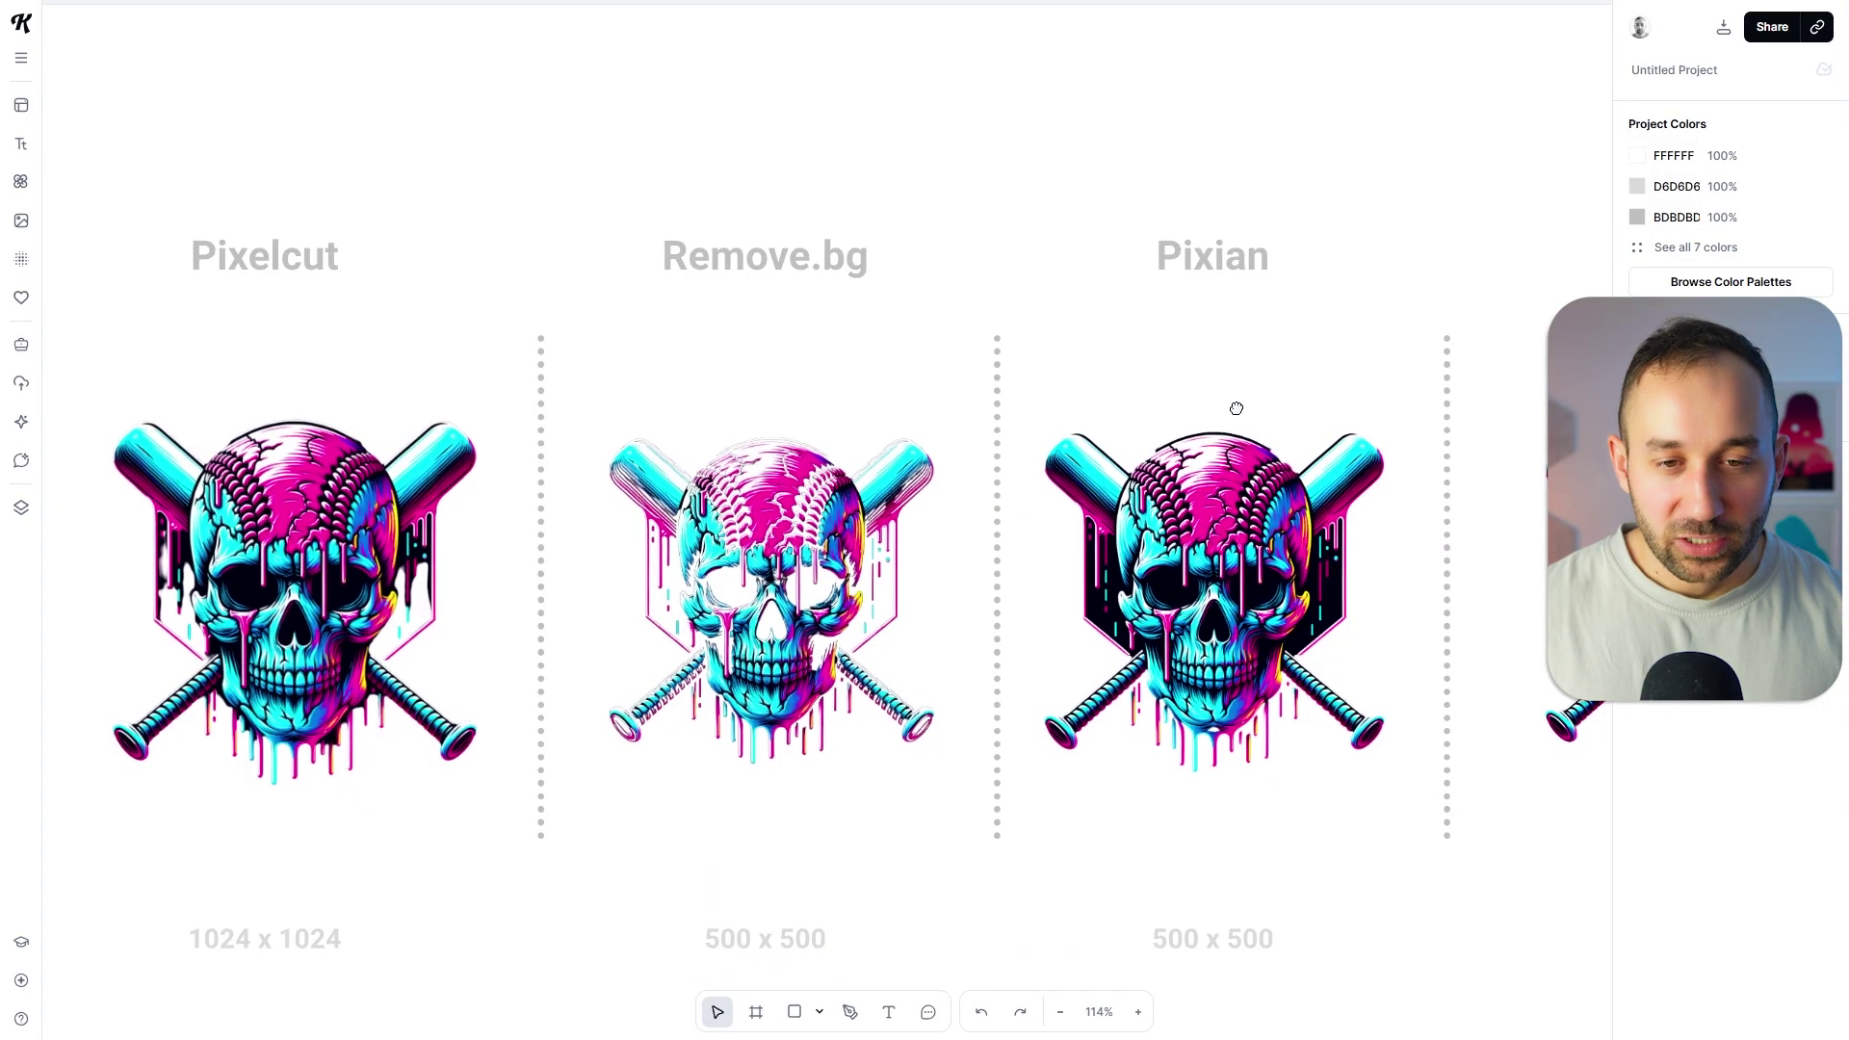
# Examine the Pixelcut skull cutout on white up close, checking the black areas and drips on both sides of the skull.
pyautogui.moveTo(1180, 374); pyautogui.dragTo(1020, 349)
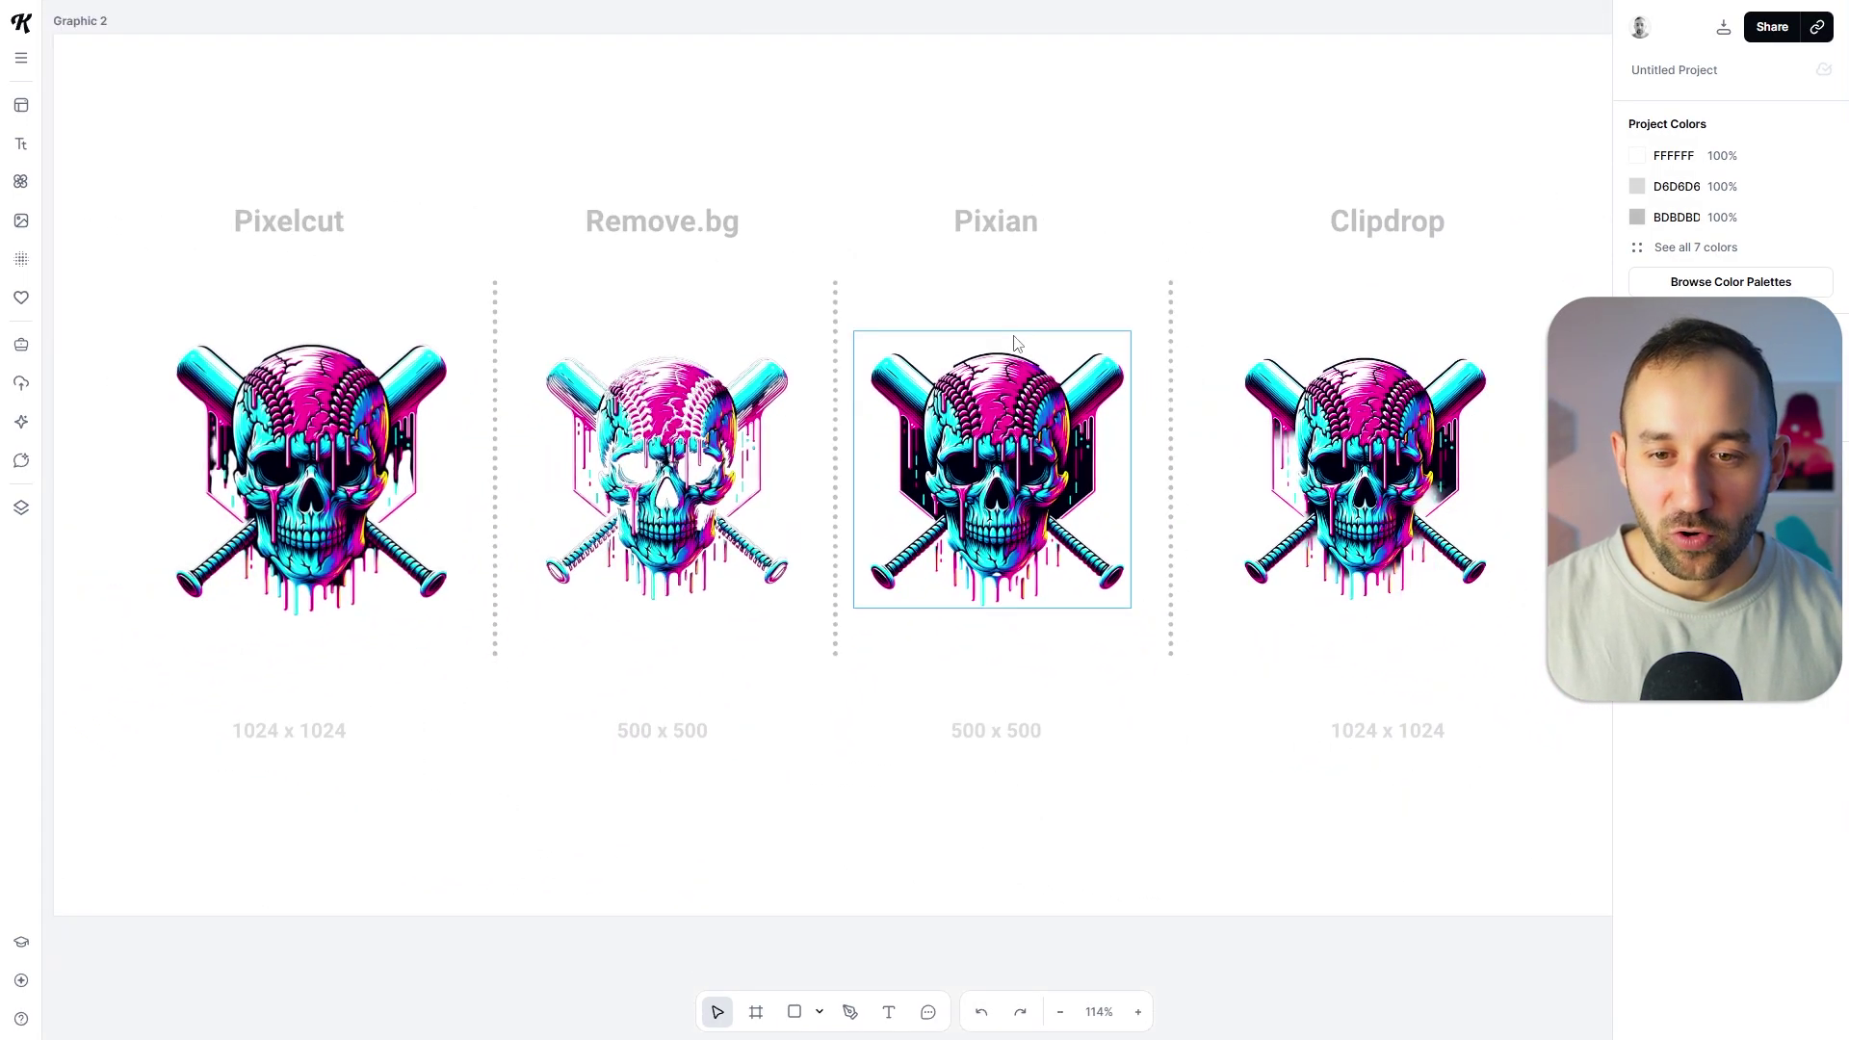
pyautogui.scroll(1, 998, 353)
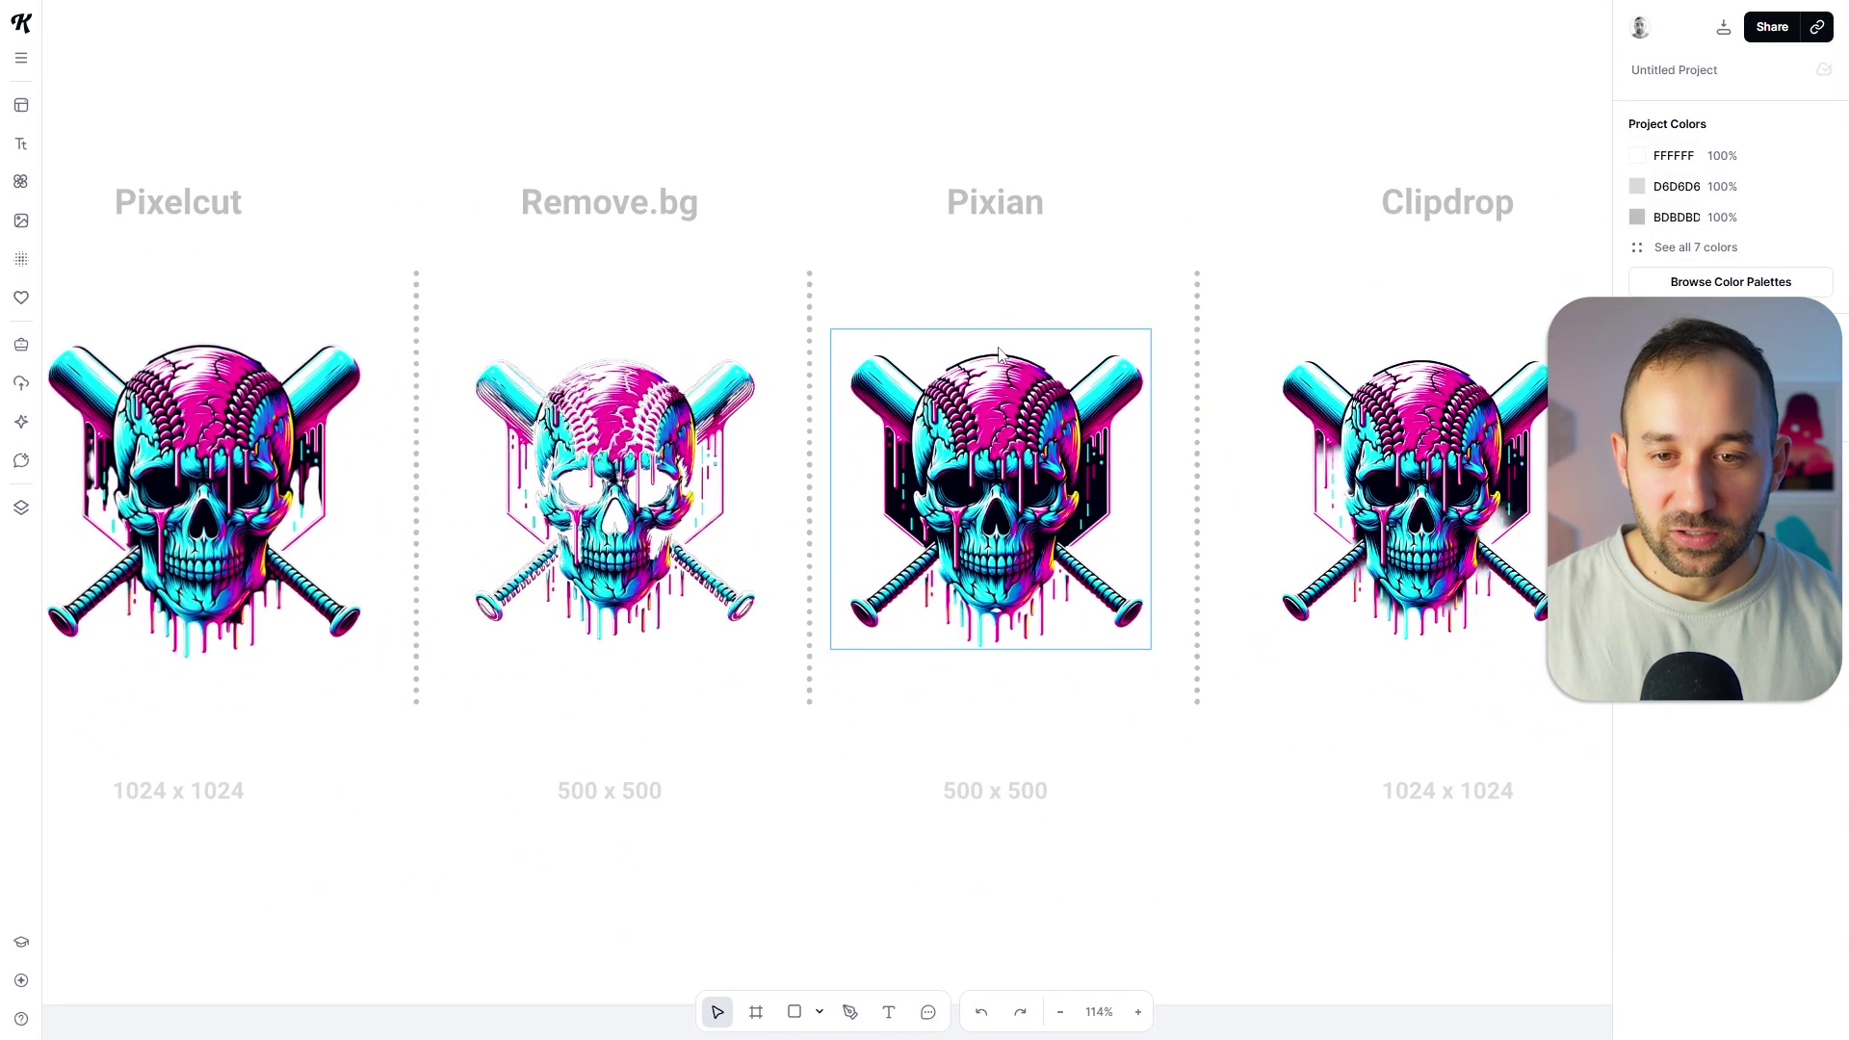
pyautogui.scroll(5, 106, 515)
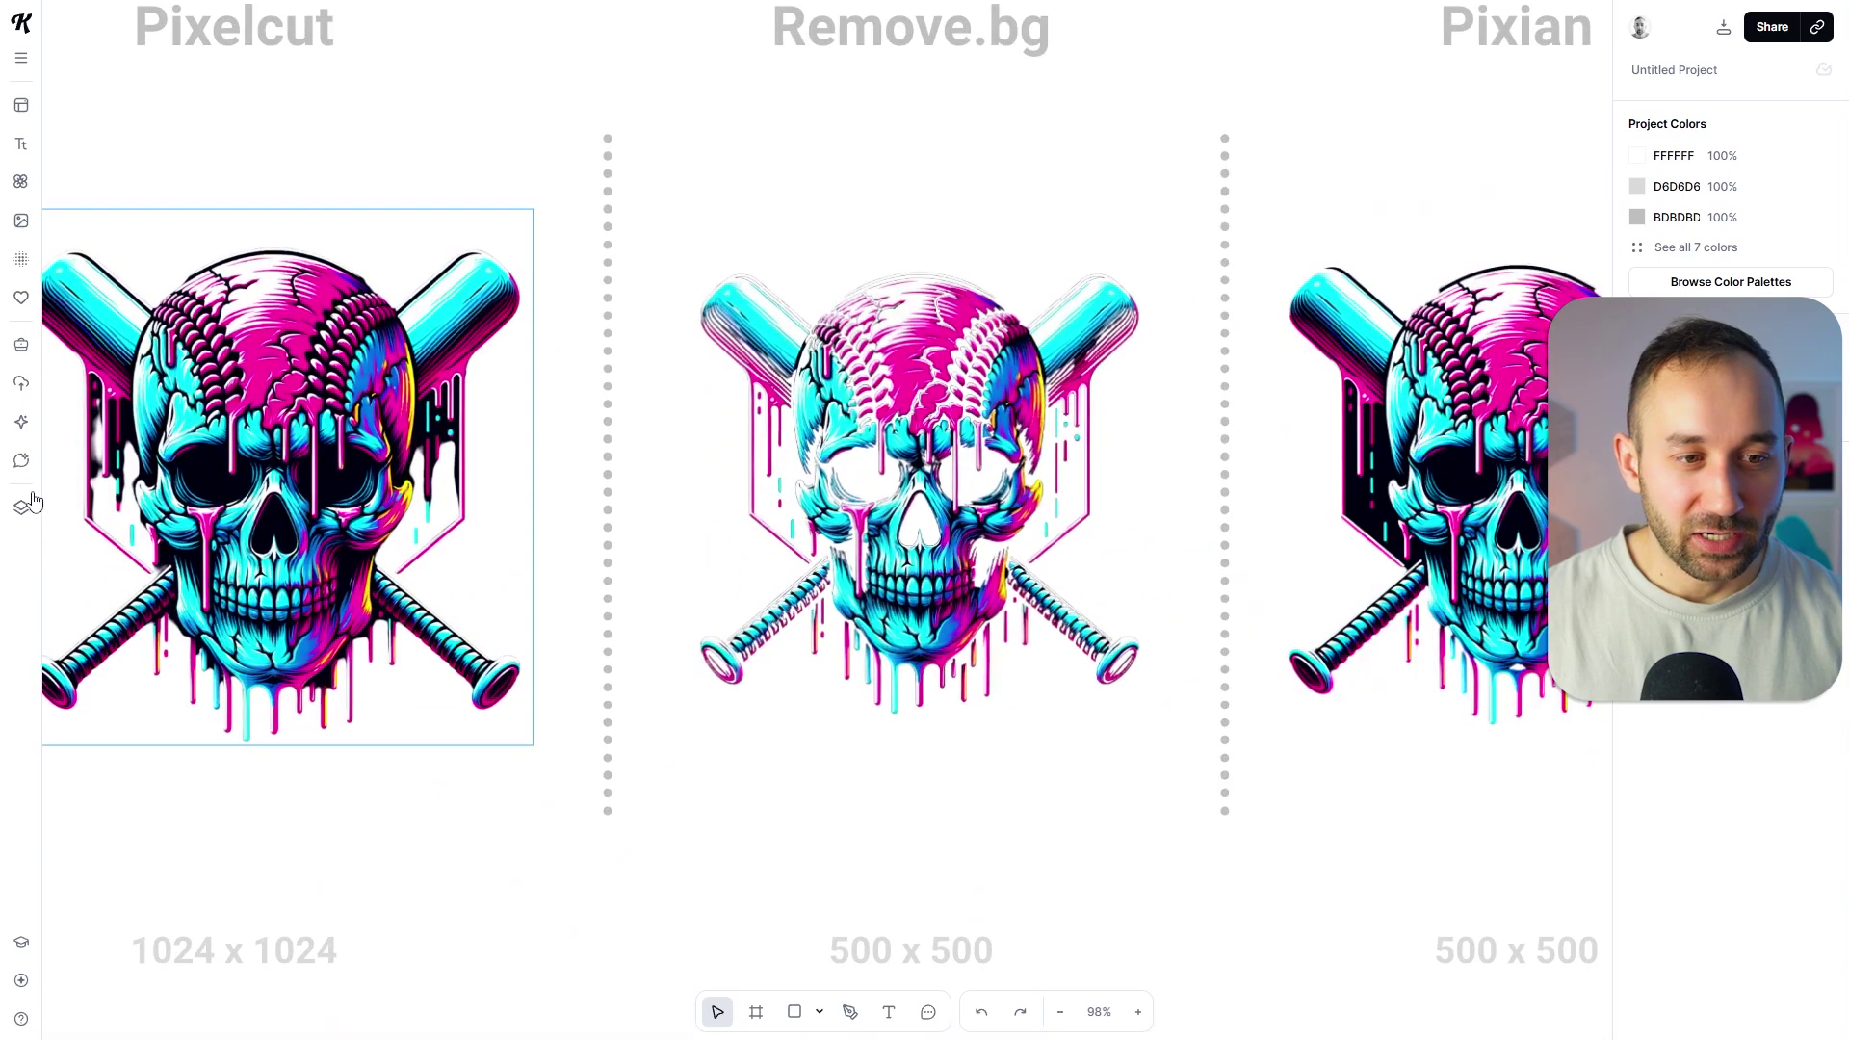
pyautogui.scroll(5, 501, 370)
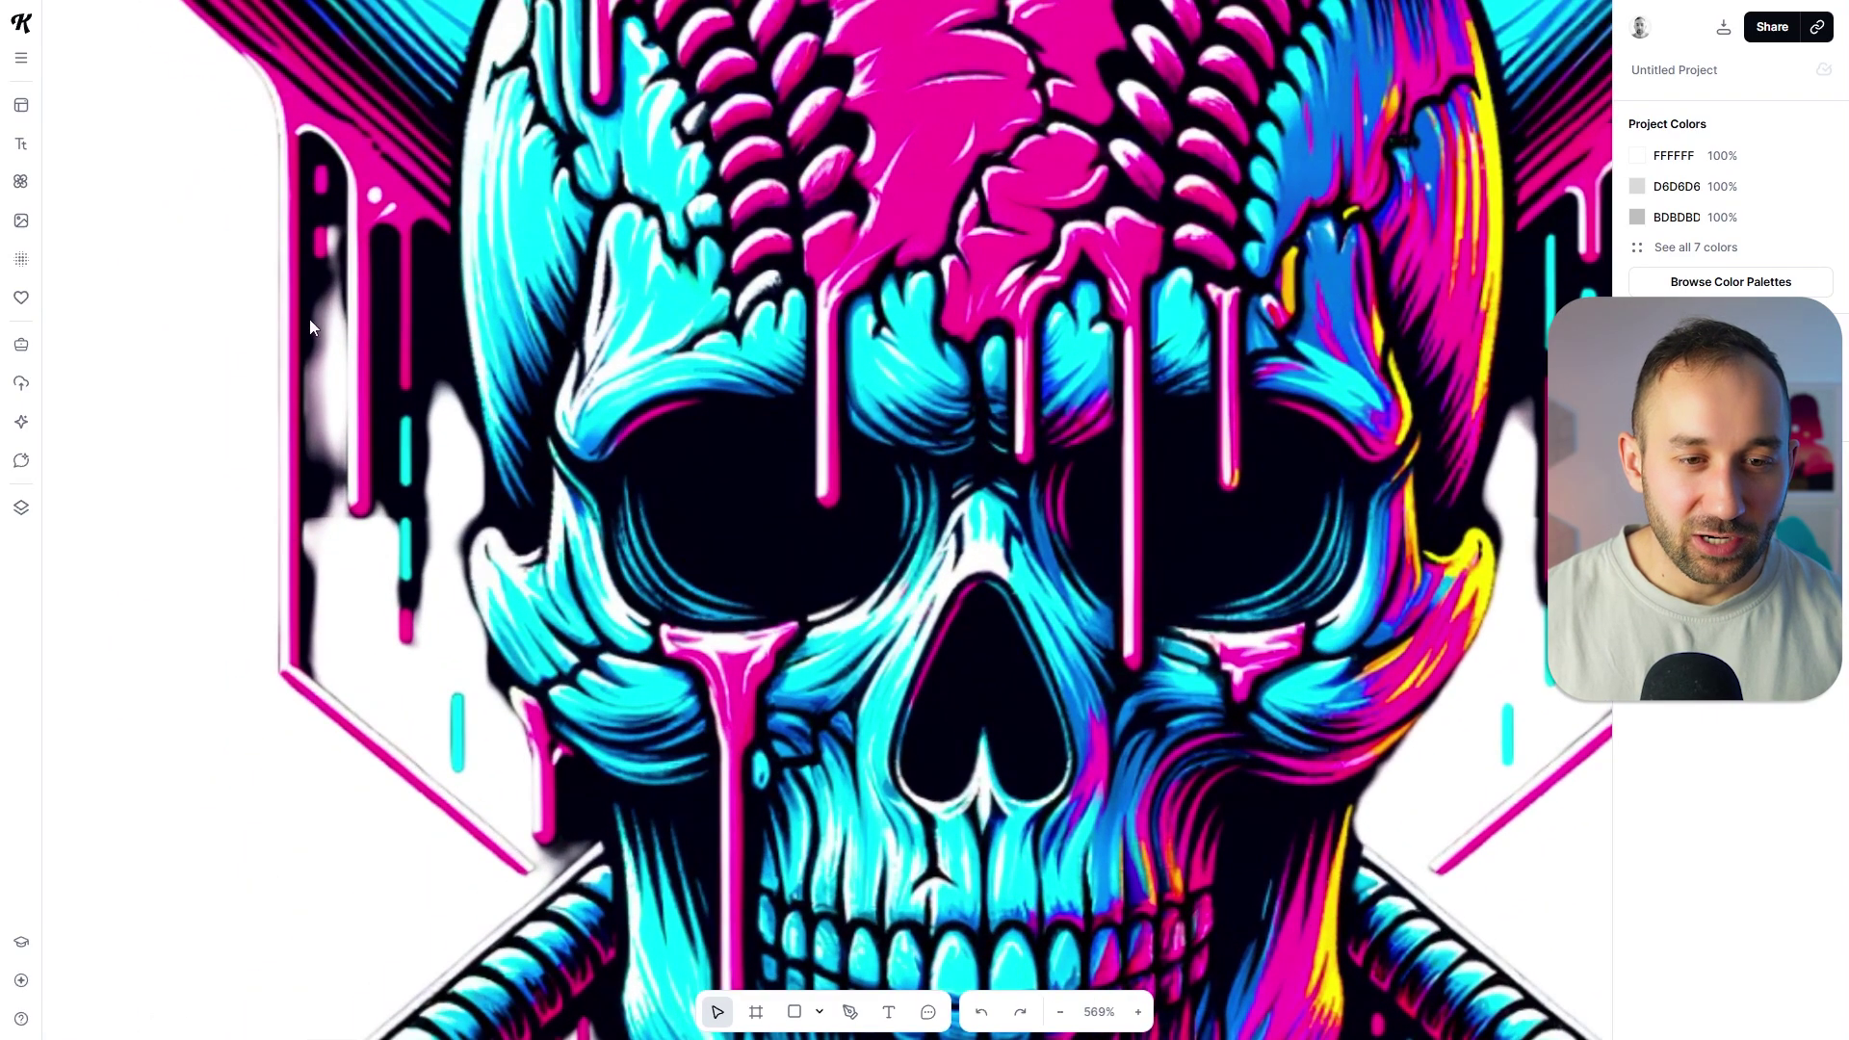
pyautogui.scroll(-3, 955, 628)
pyautogui.scroll(4, 1497, 570)
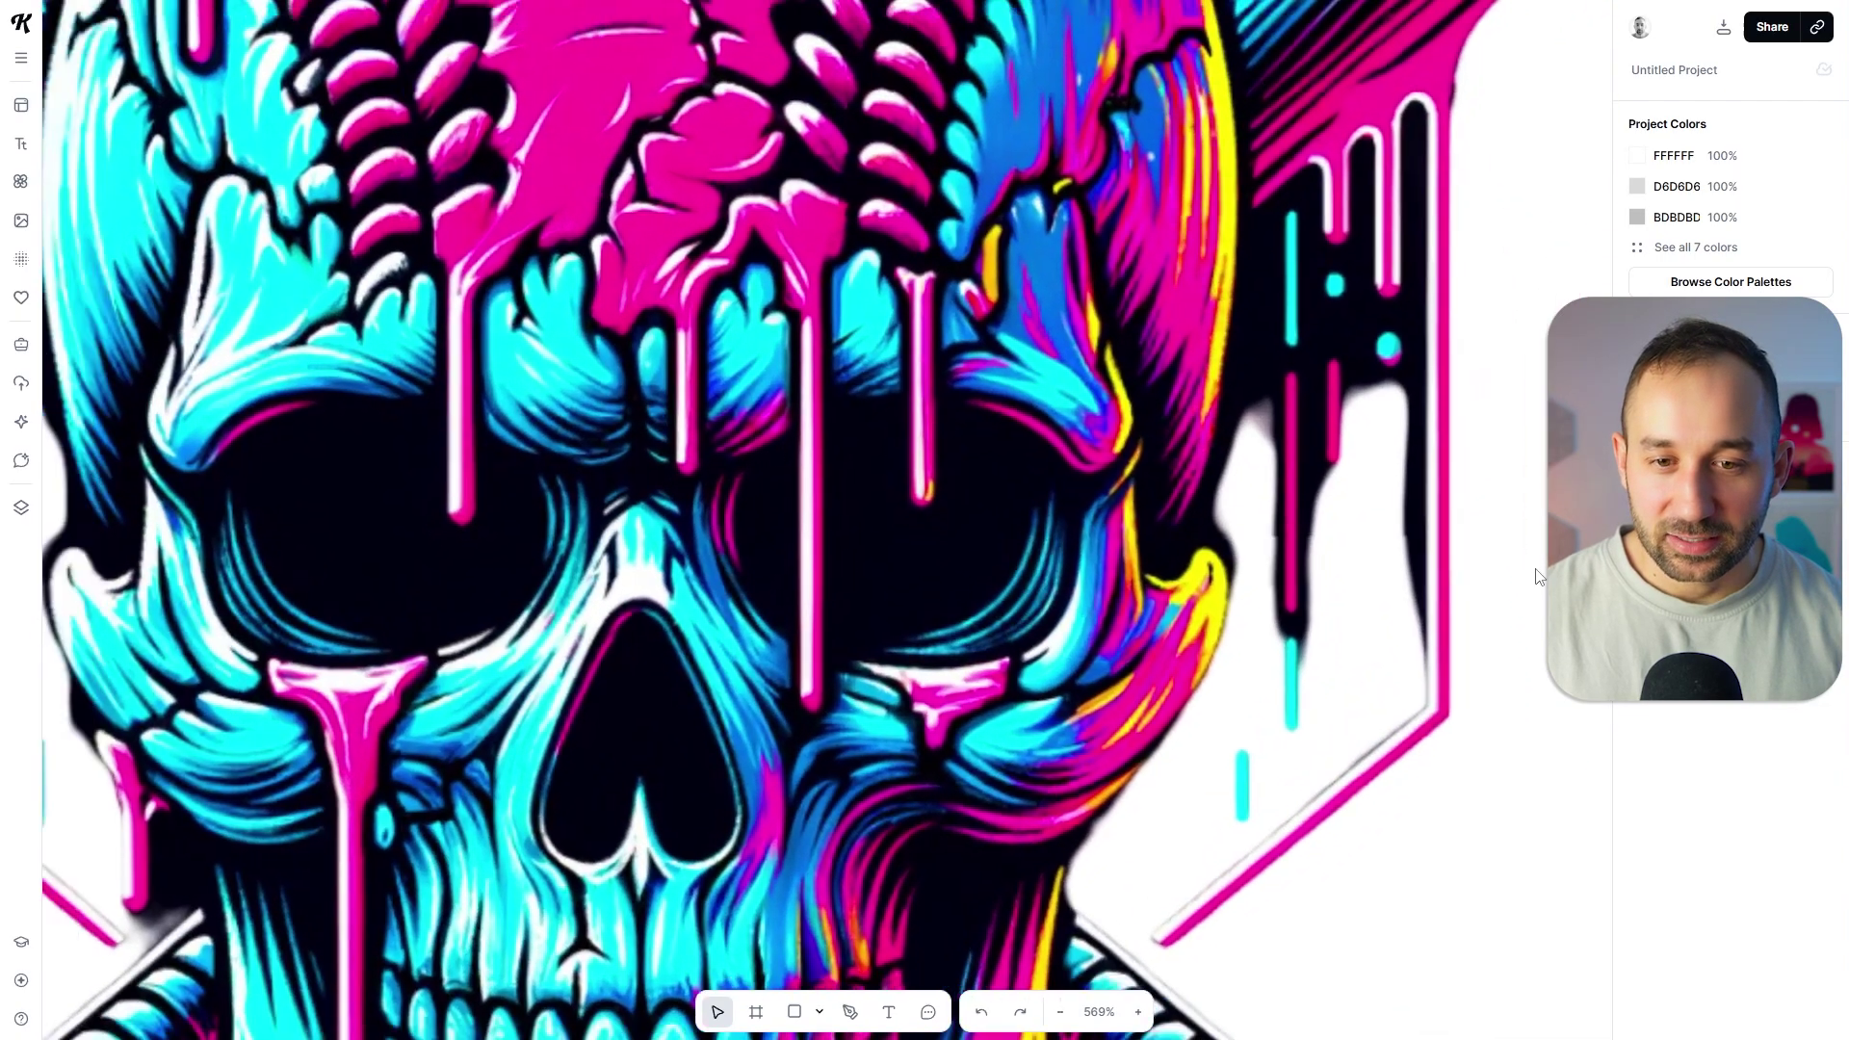
pyautogui.scroll(-4, 1497, 570)
pyautogui.scroll(-1, 1499, 577)
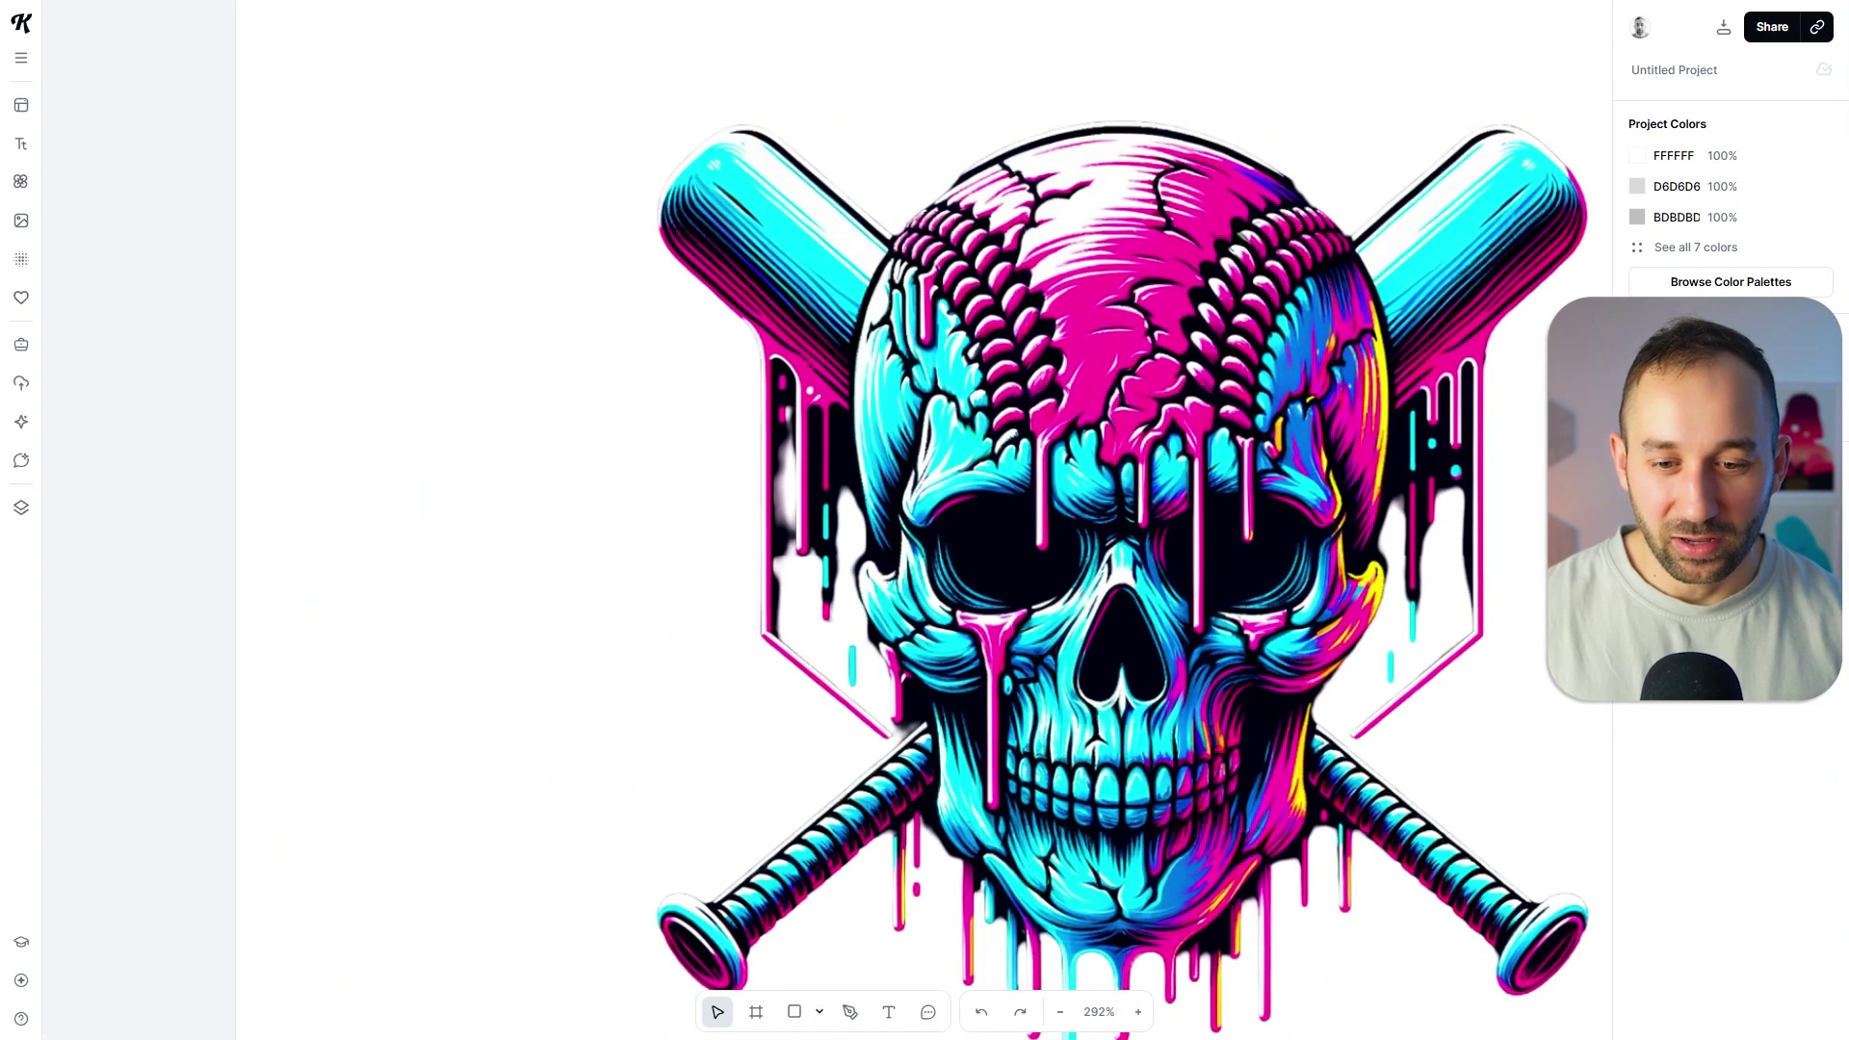
pyautogui.moveTo(1488, 664); pyautogui.dragTo(1063, 582)
pyautogui.scroll(-4, 1063, 581)
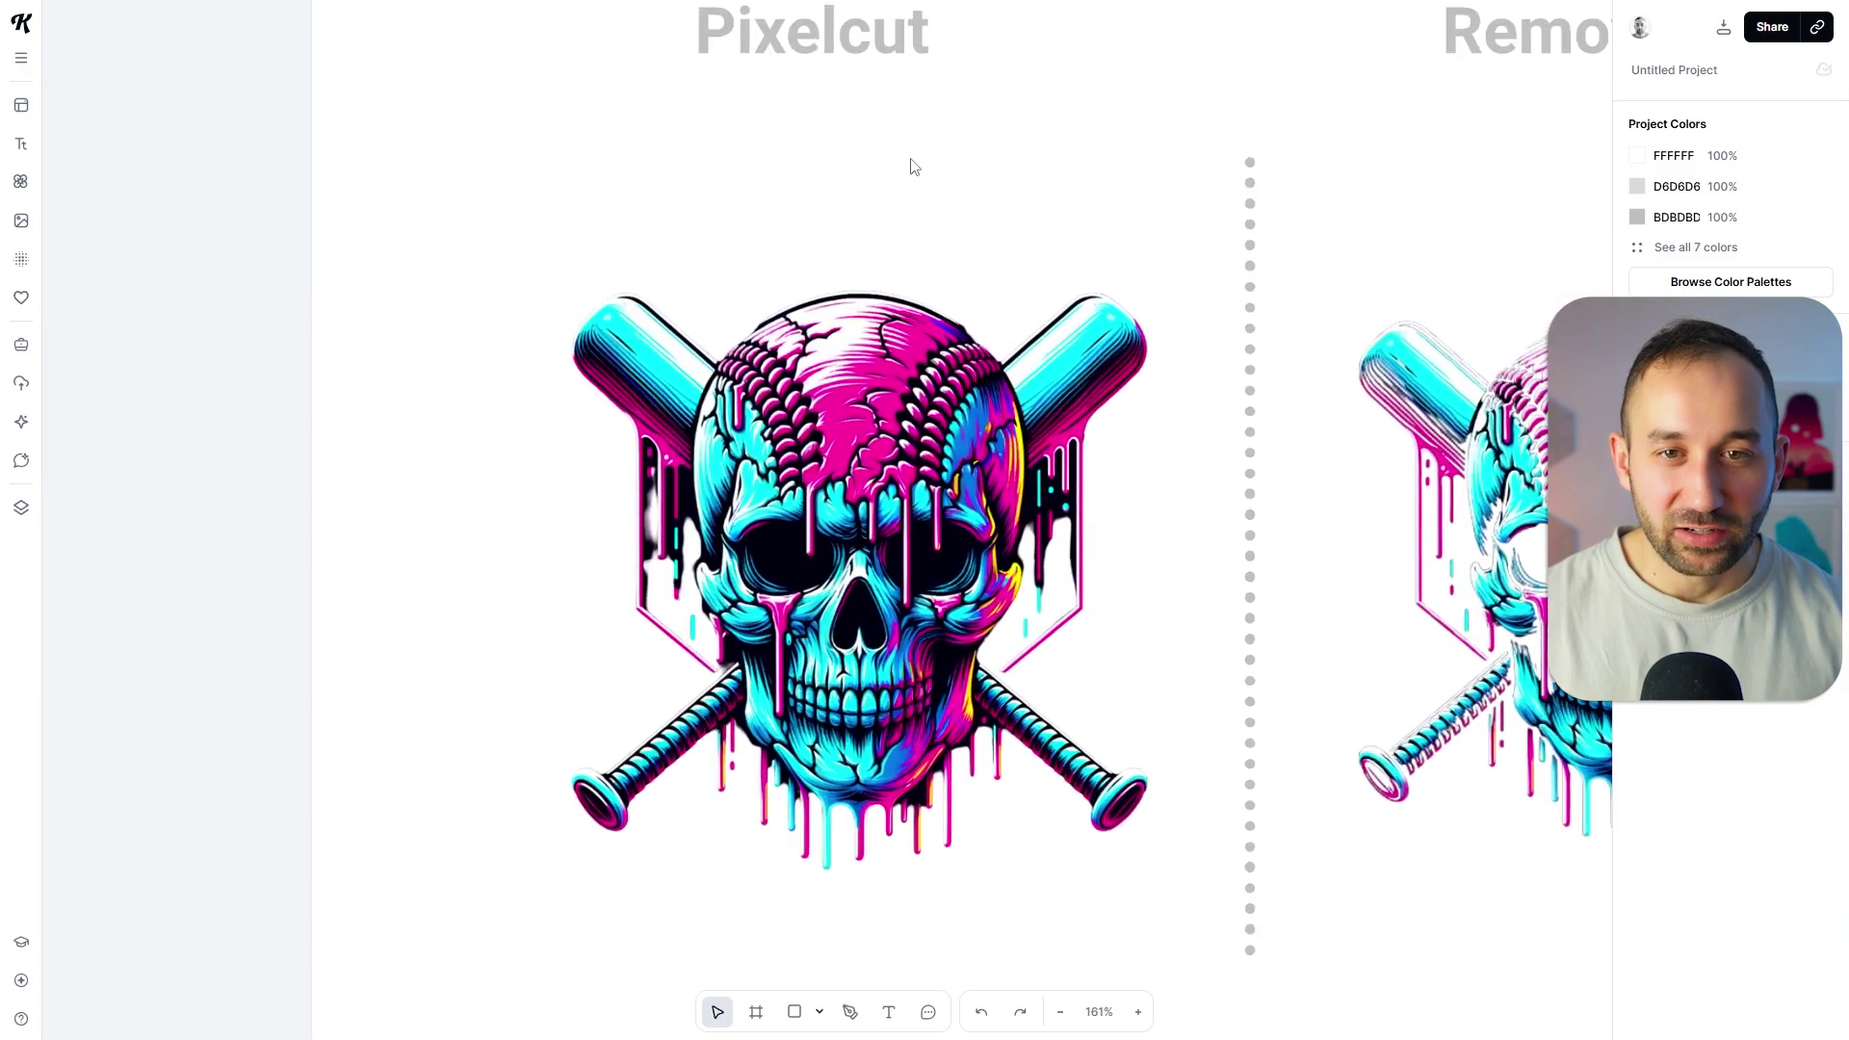
pyautogui.moveTo(987, 122); pyautogui.dragTo(968, 181)
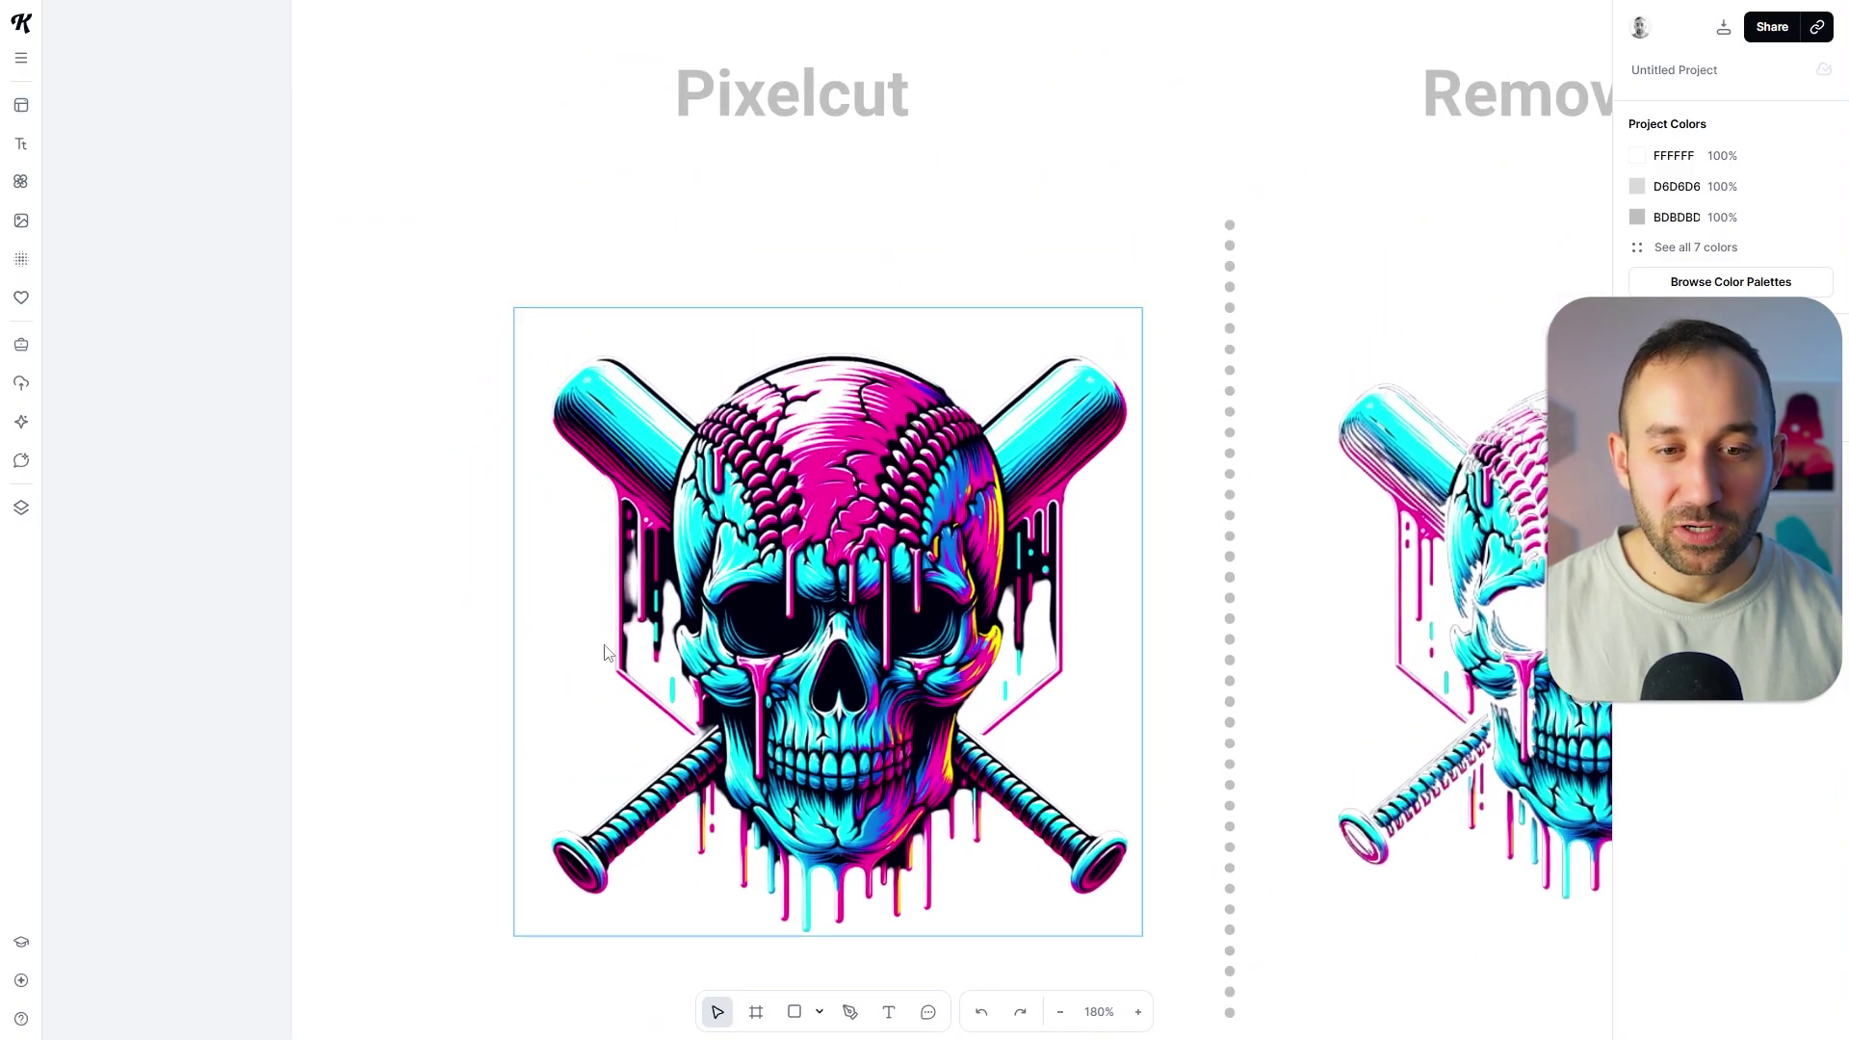
pyautogui.scroll(5, 664, 595)
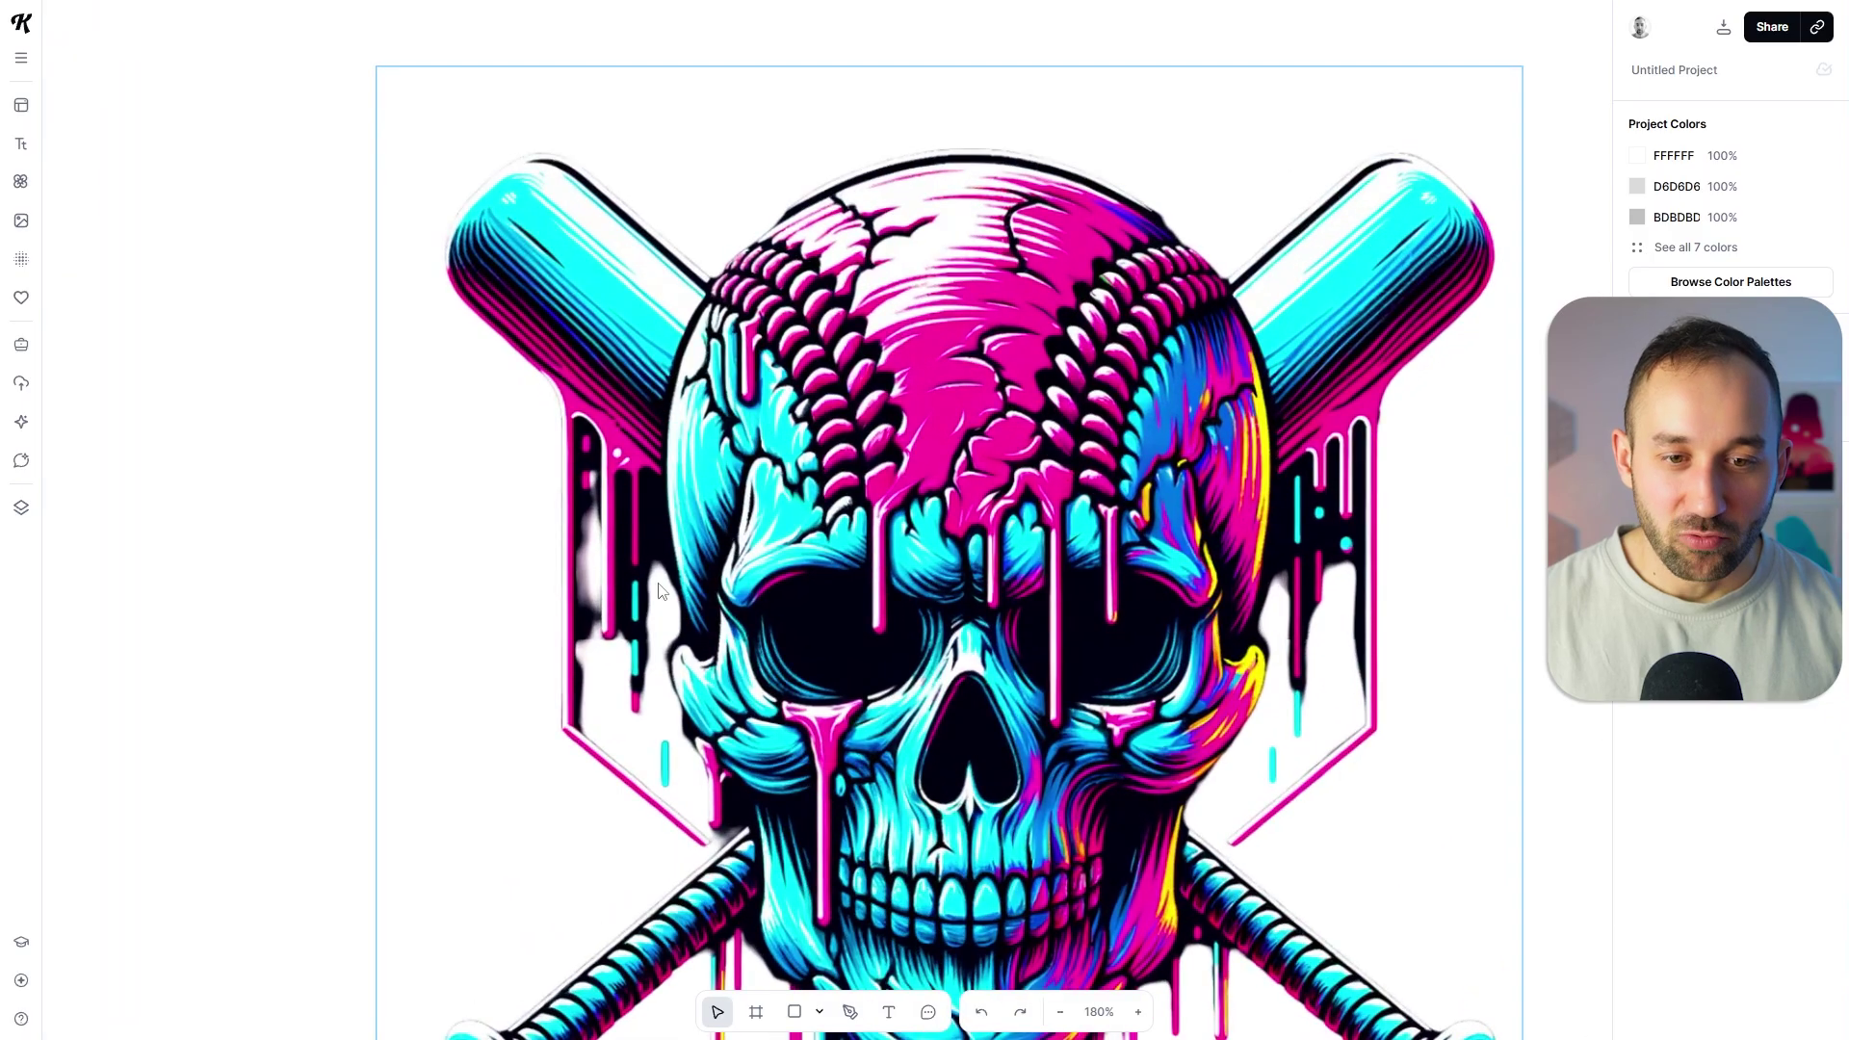
pyautogui.scroll(-4, 211, 532)
# Examine the Remove.bg skull cutout on white up close, checking black detail in the eye sockets, nose, stitching, plate and bat handles.
pyautogui.hscroll(5, 577, 611)
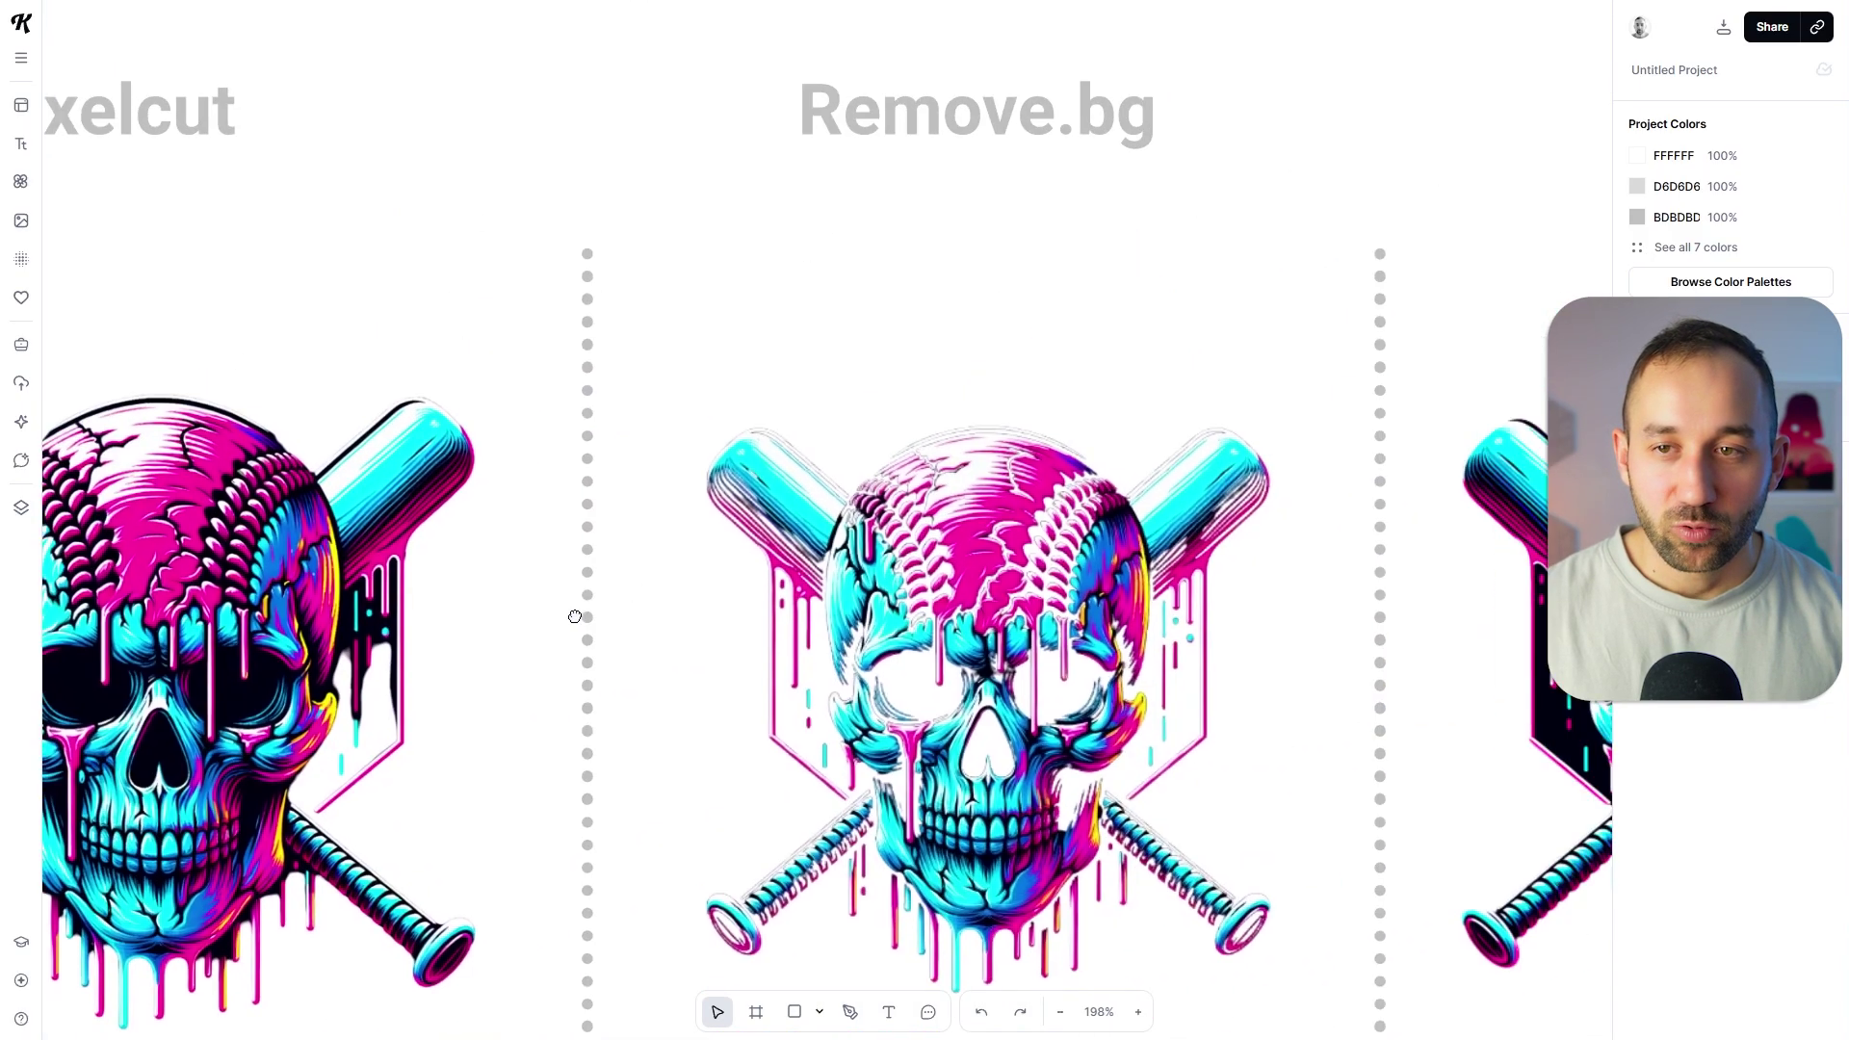
pyautogui.moveTo(1206, 261); pyautogui.dragTo(1125, 36)
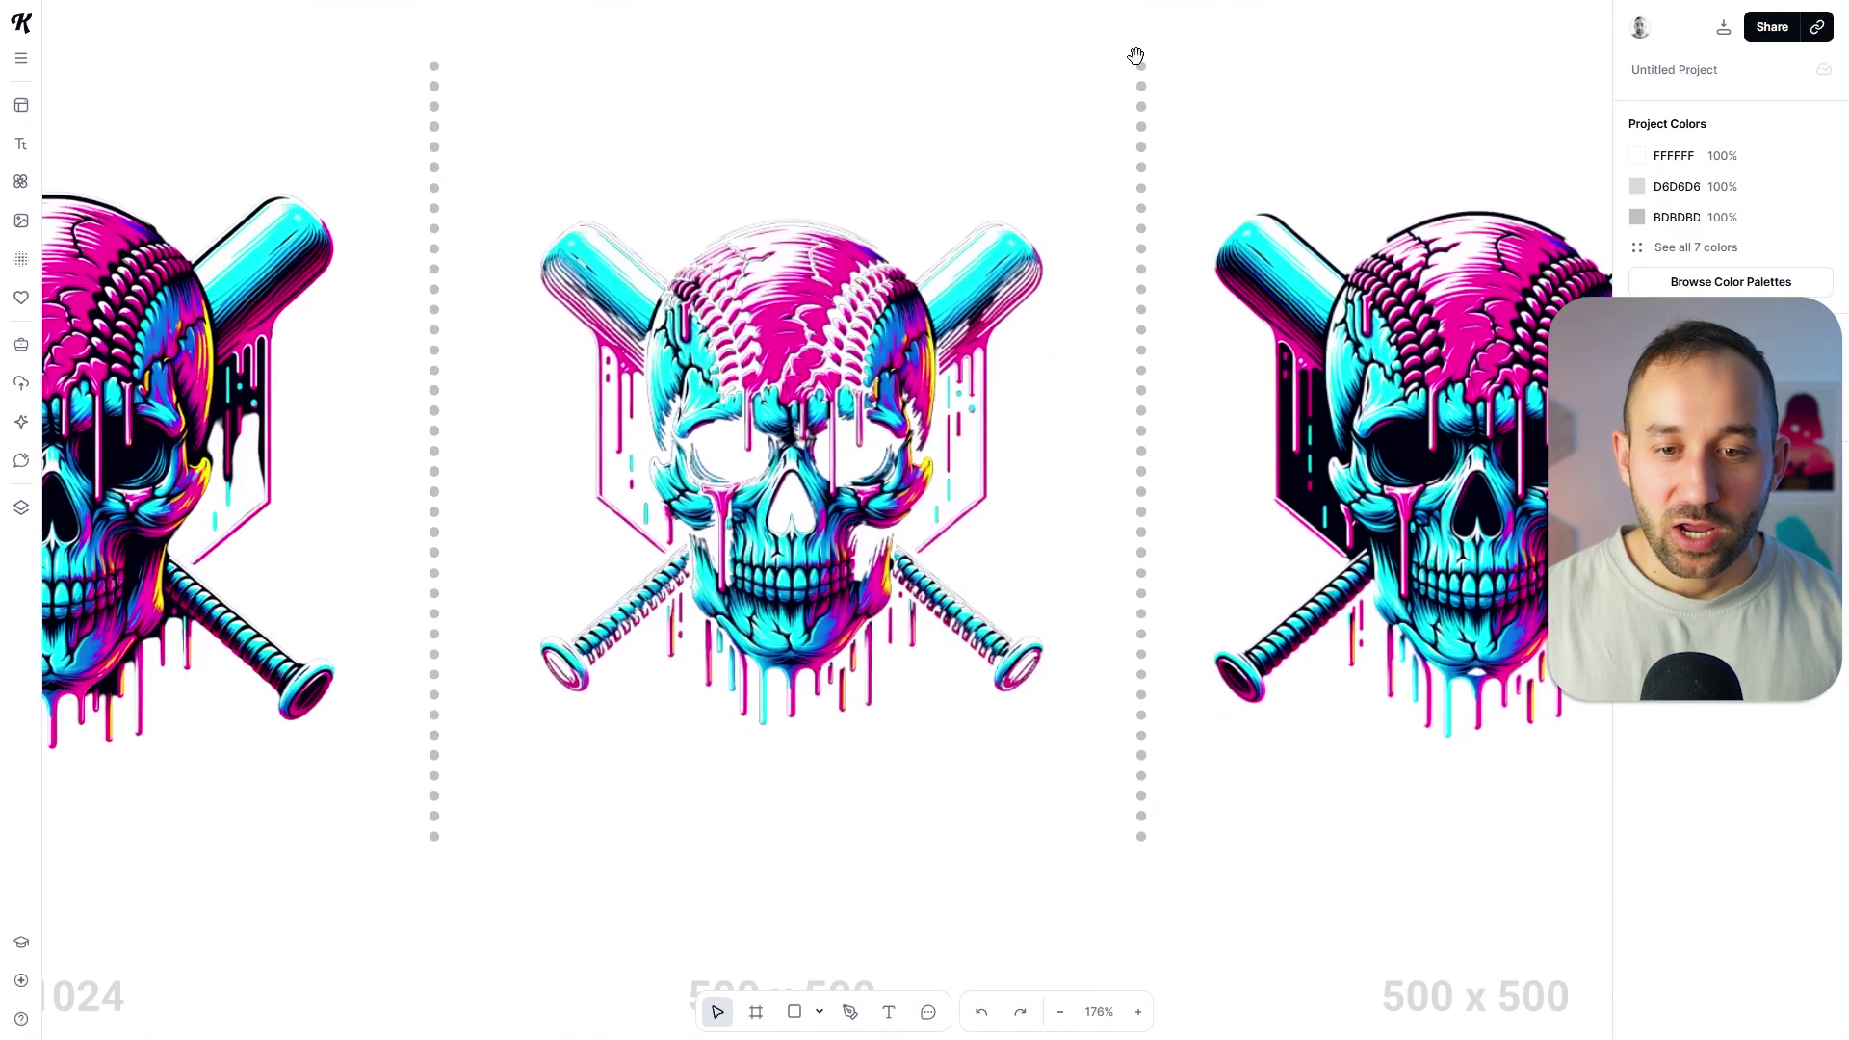
pyautogui.moveTo(1029, 887); pyautogui.dragTo(977, 829)
pyautogui.scroll(-3, 977, 830)
pyautogui.moveTo(1049, 886); pyautogui.dragTo(800, 836)
pyautogui.scroll(8, 431, 462)
pyautogui.scroll(3, 430, 269)
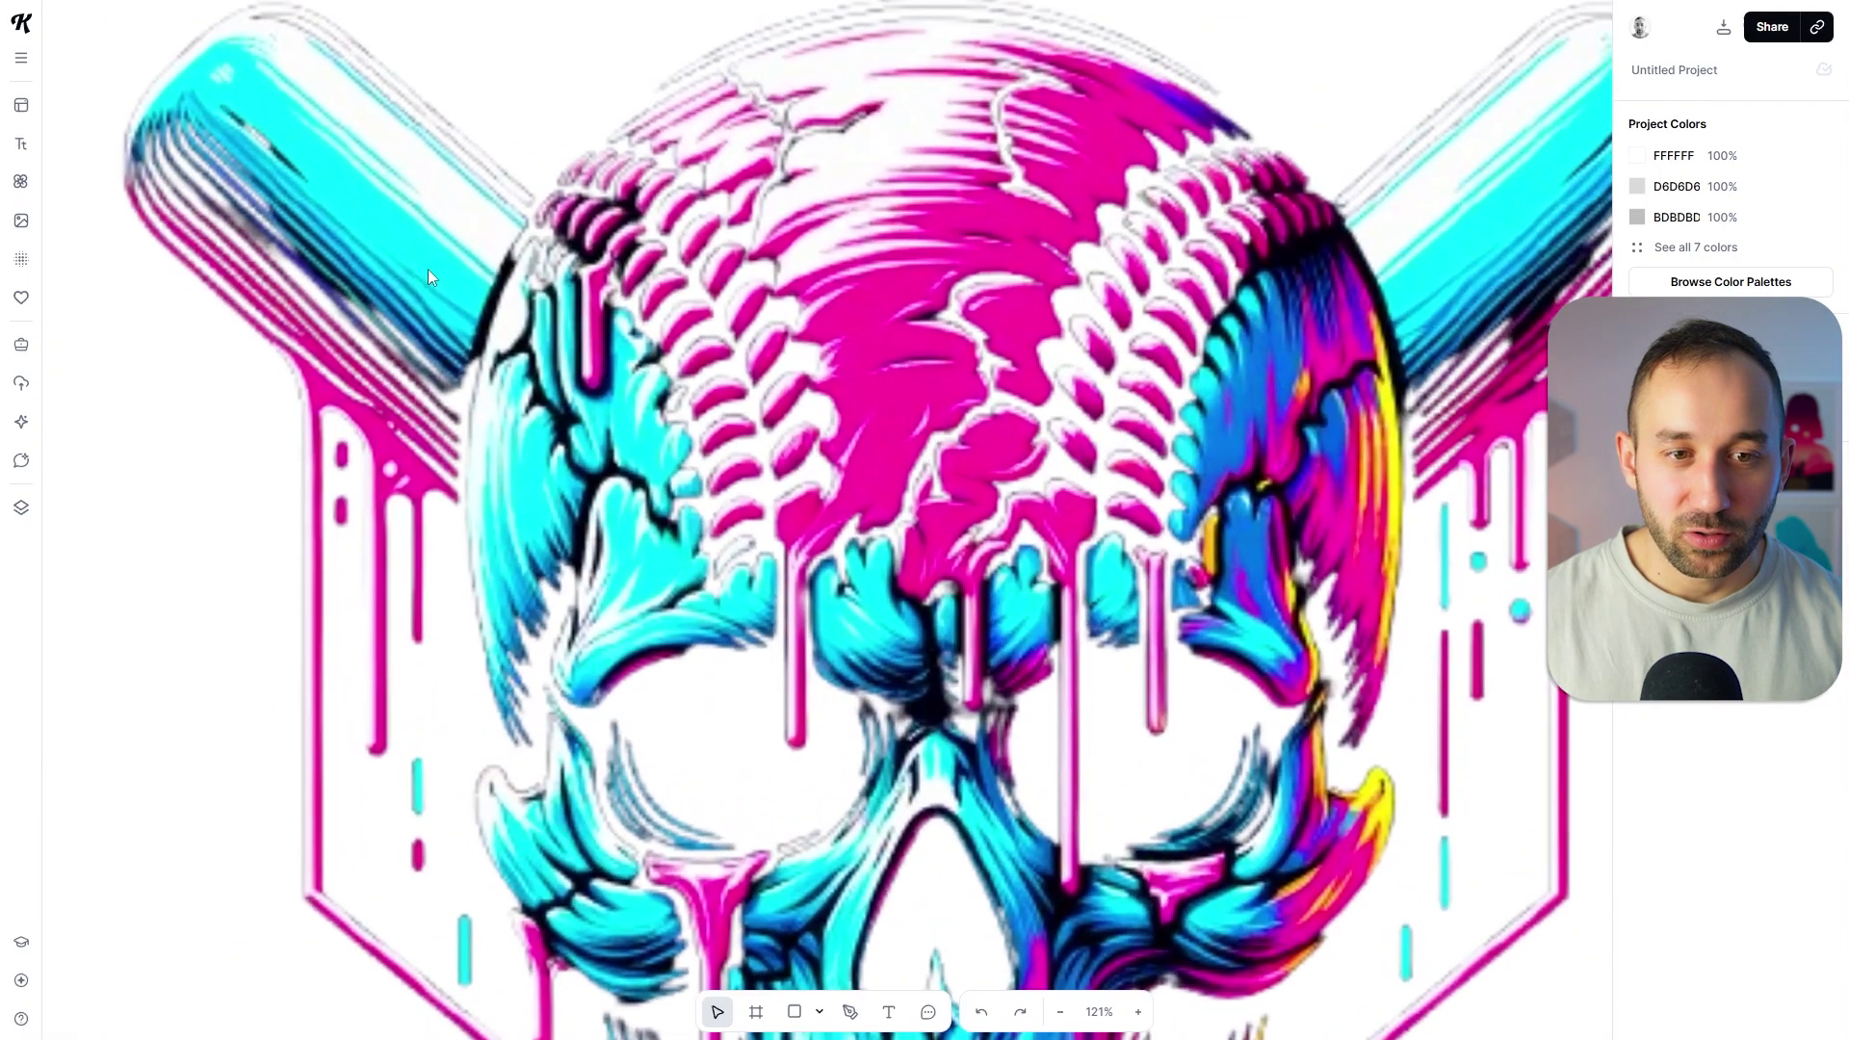
pyautogui.scroll(4, 454, 320)
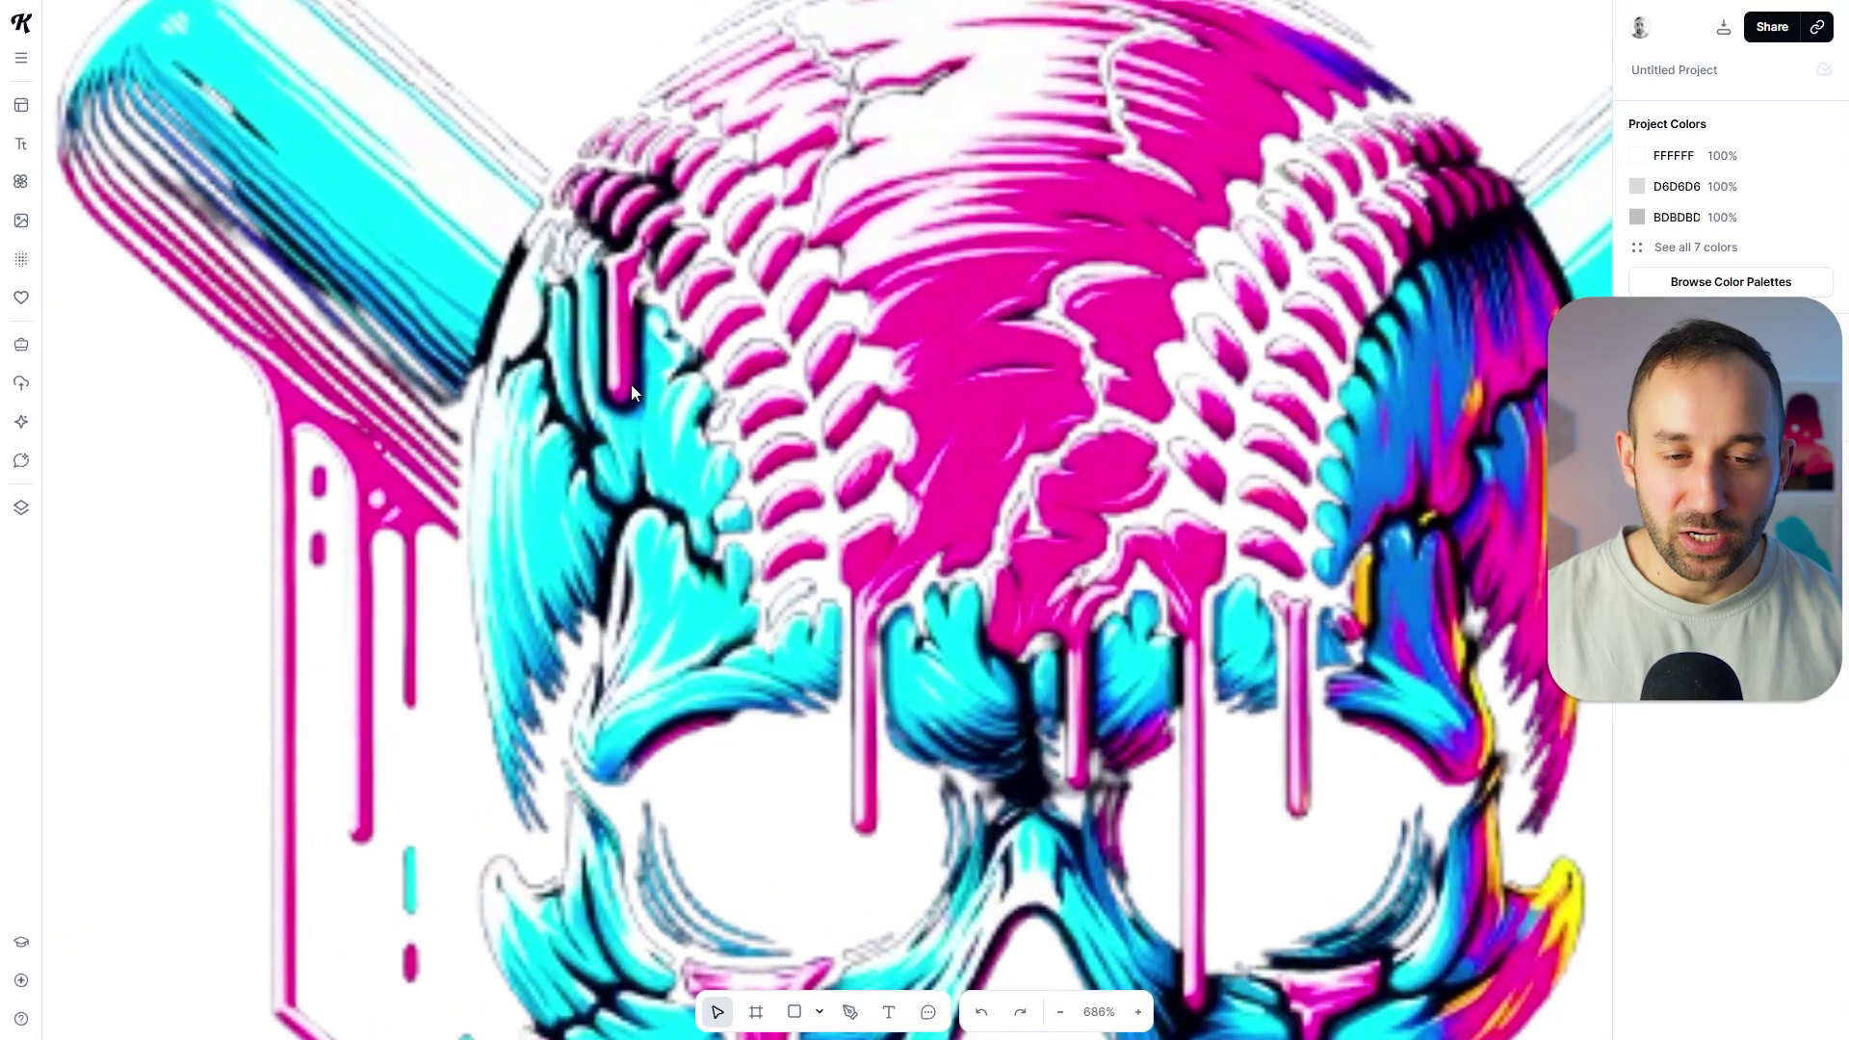
pyautogui.scroll(-2, 632, 387)
pyautogui.moveTo(963, 900); pyautogui.dragTo(641, 270)
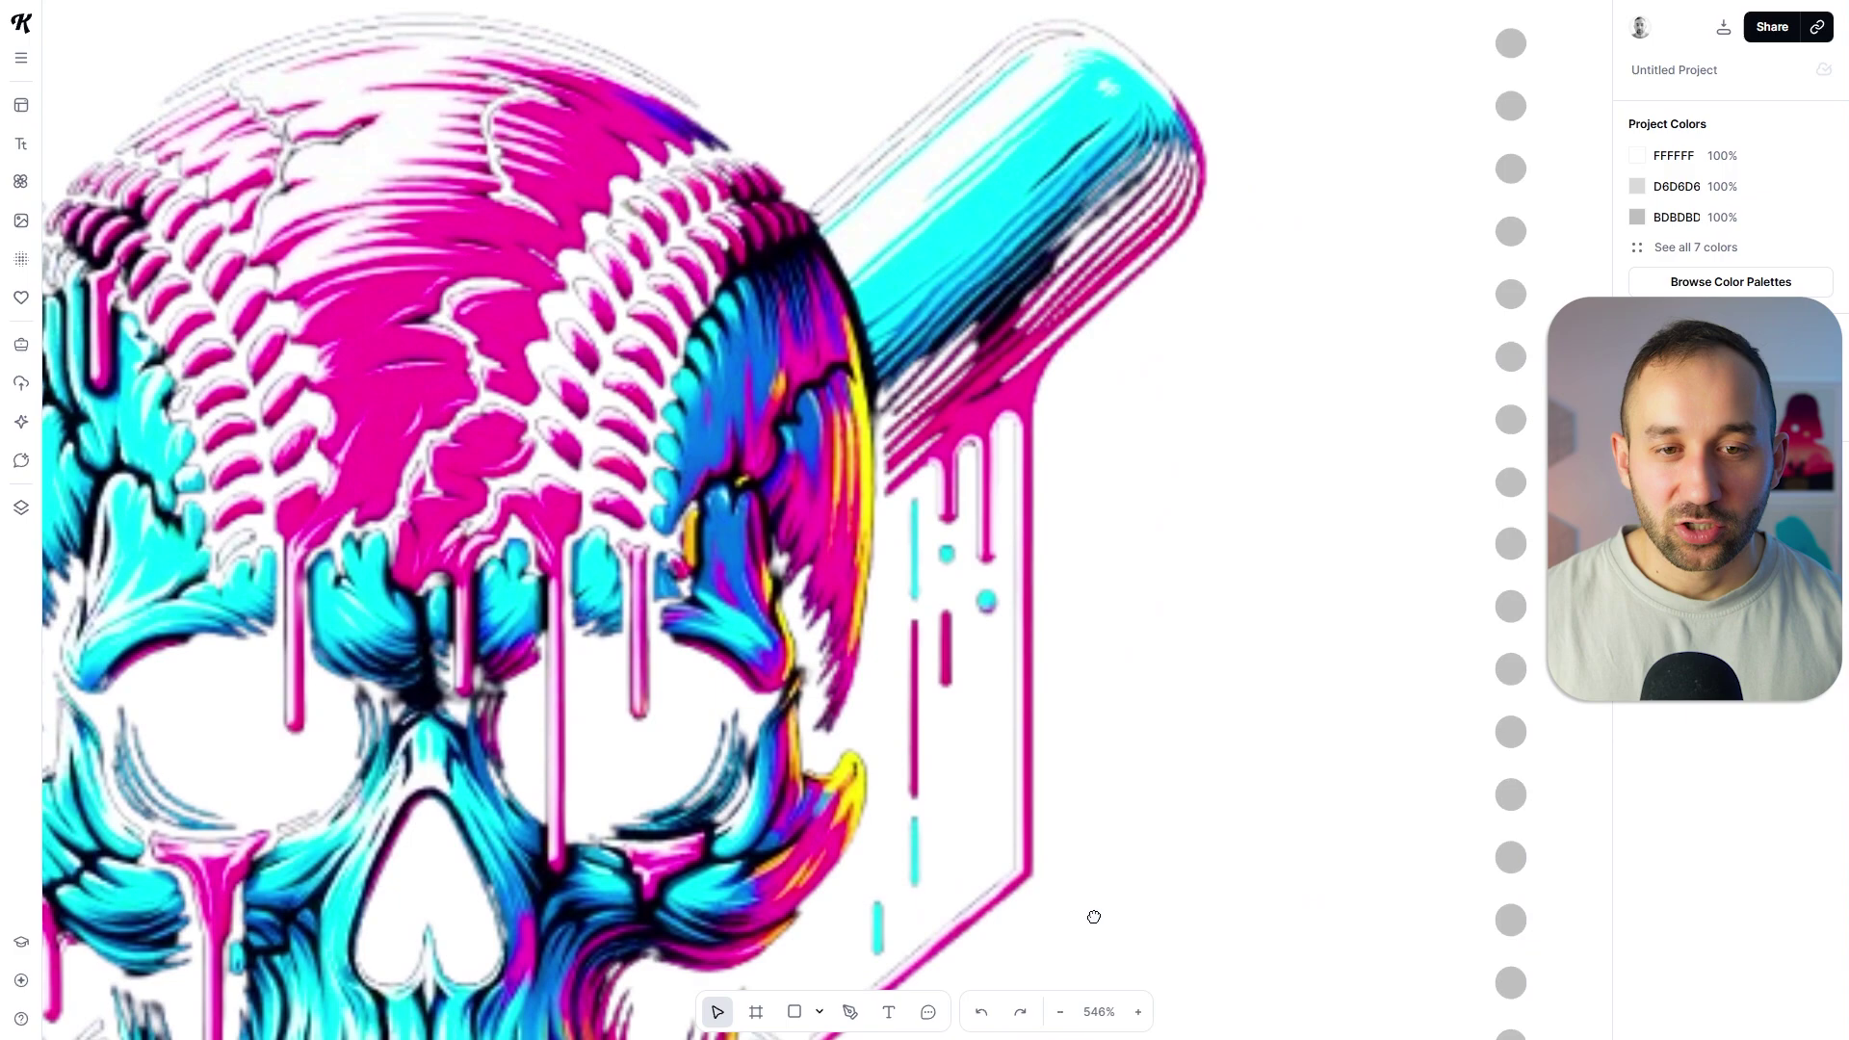
pyautogui.moveTo(1094, 916); pyautogui.dragTo(1272, 438)
pyautogui.scroll(3, 1256, 466)
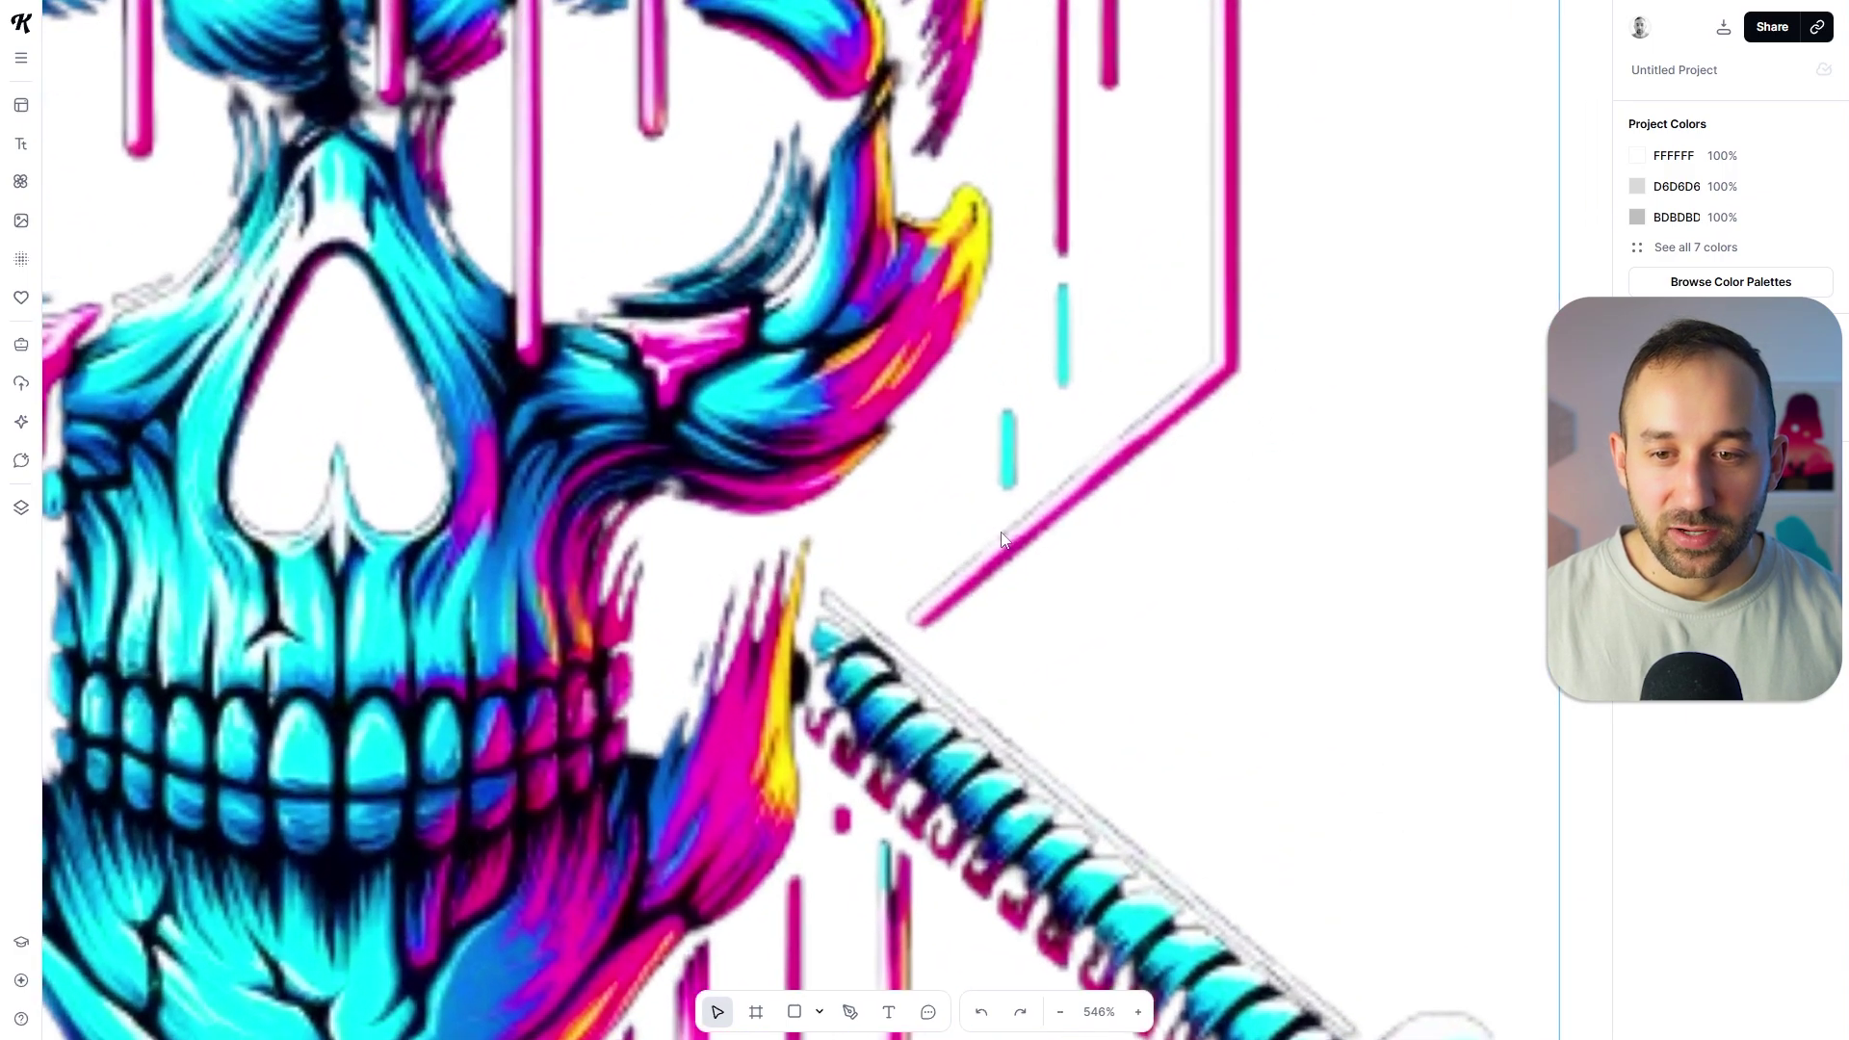
pyautogui.scroll(-10, 1175, 749)
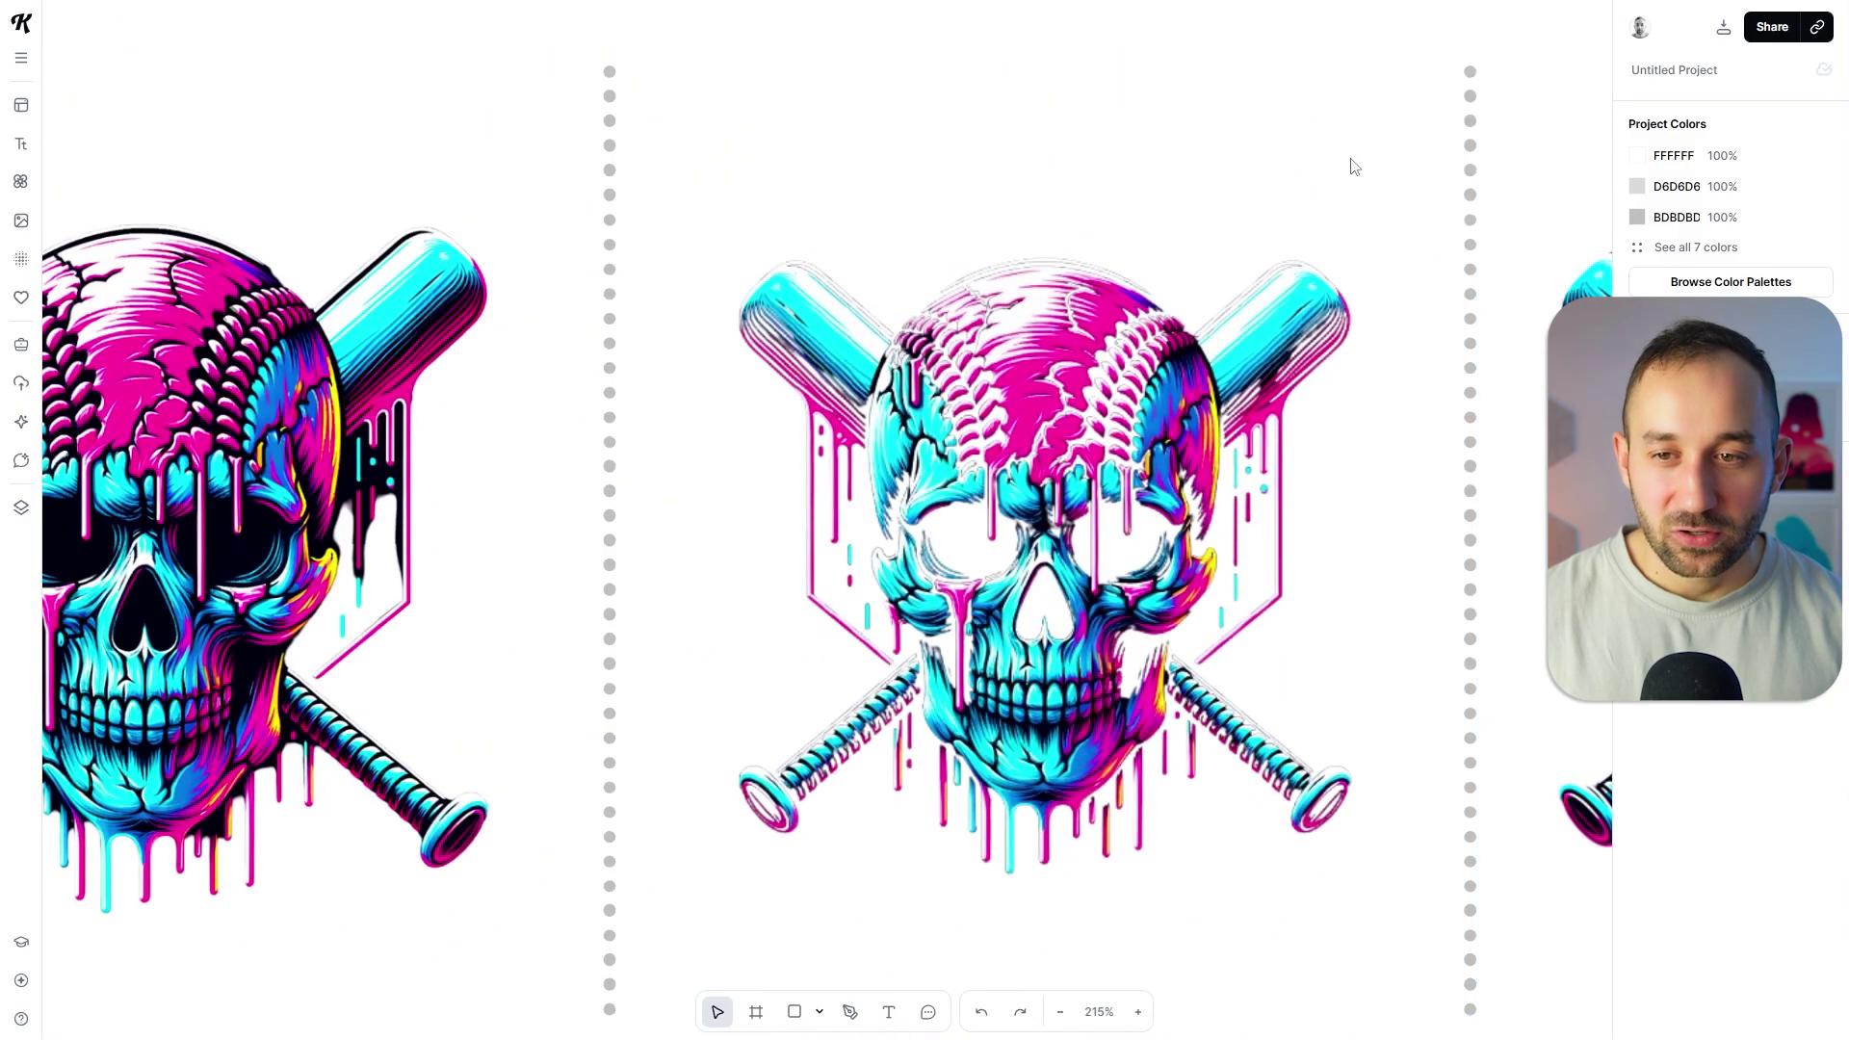
# Examine the Pixian skull cutout up close, checking the black plate, the bats and the outline around the head.
pyautogui.moveTo(1462, 586); pyautogui.dragTo(383, 606)
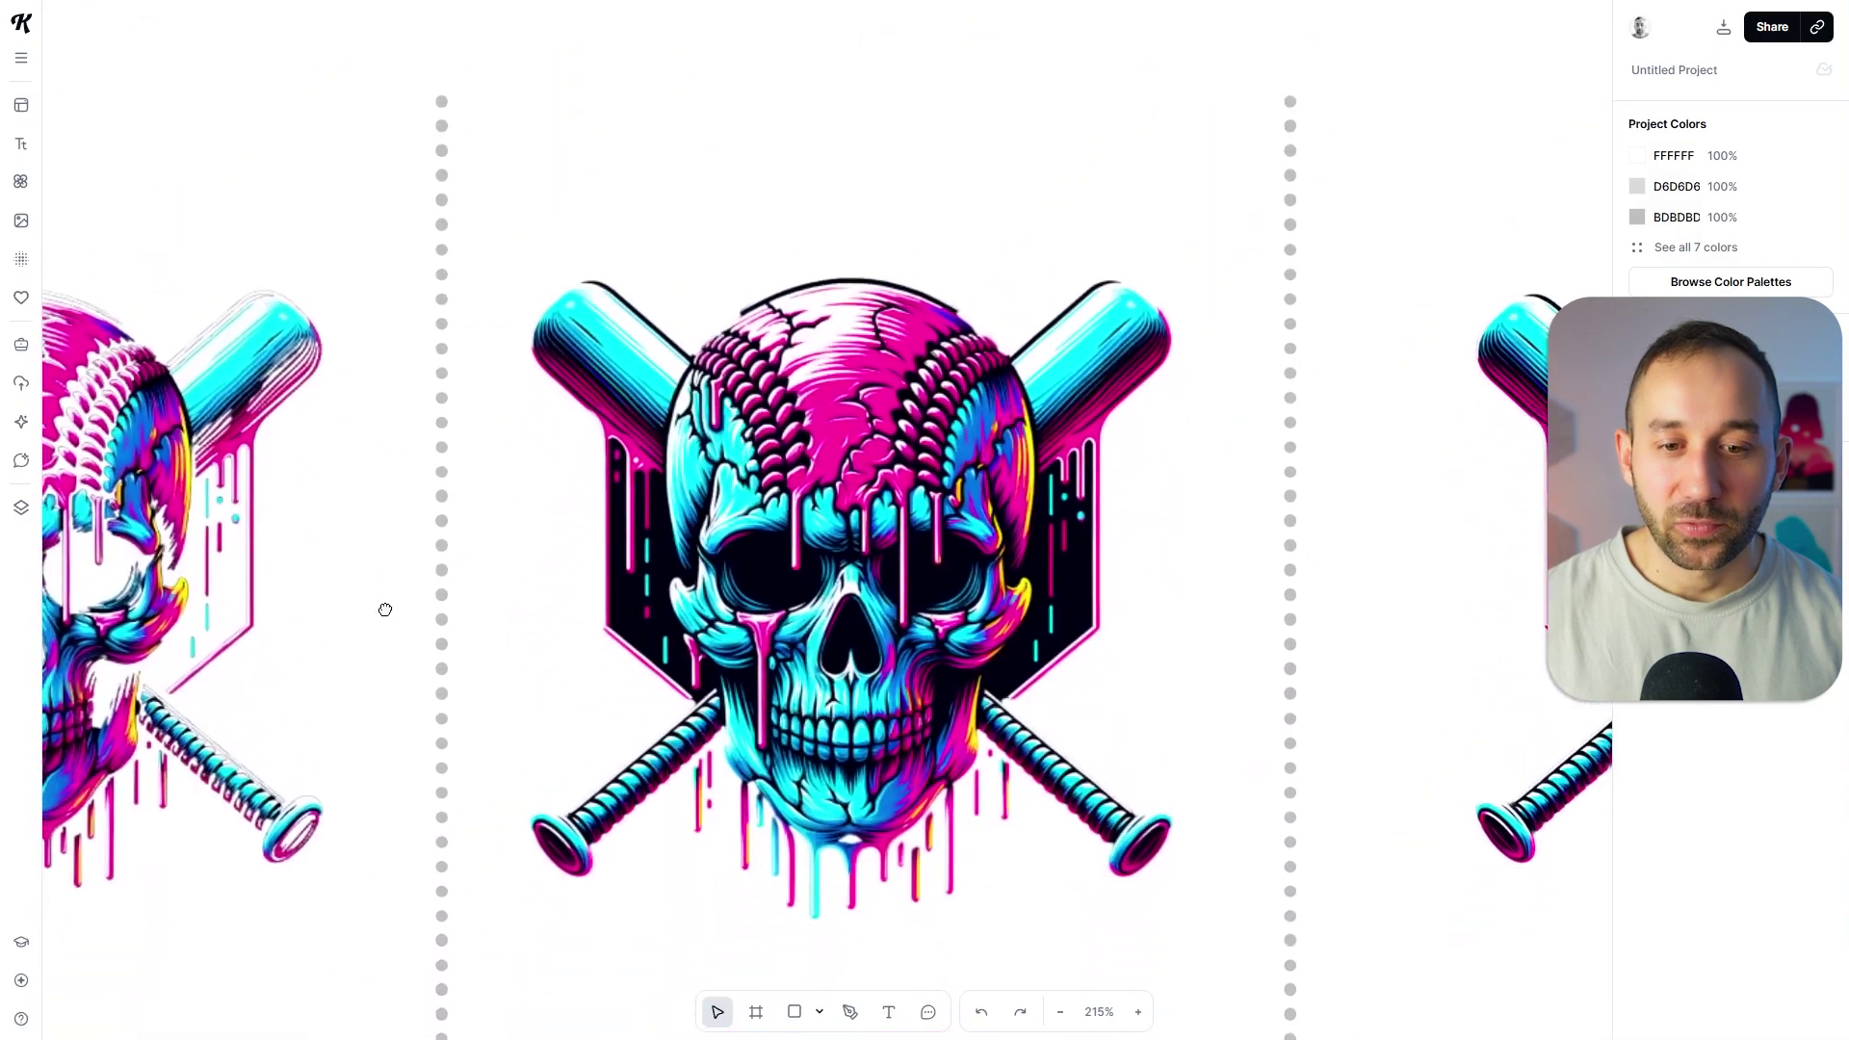
pyautogui.scroll(5, 1067, 697)
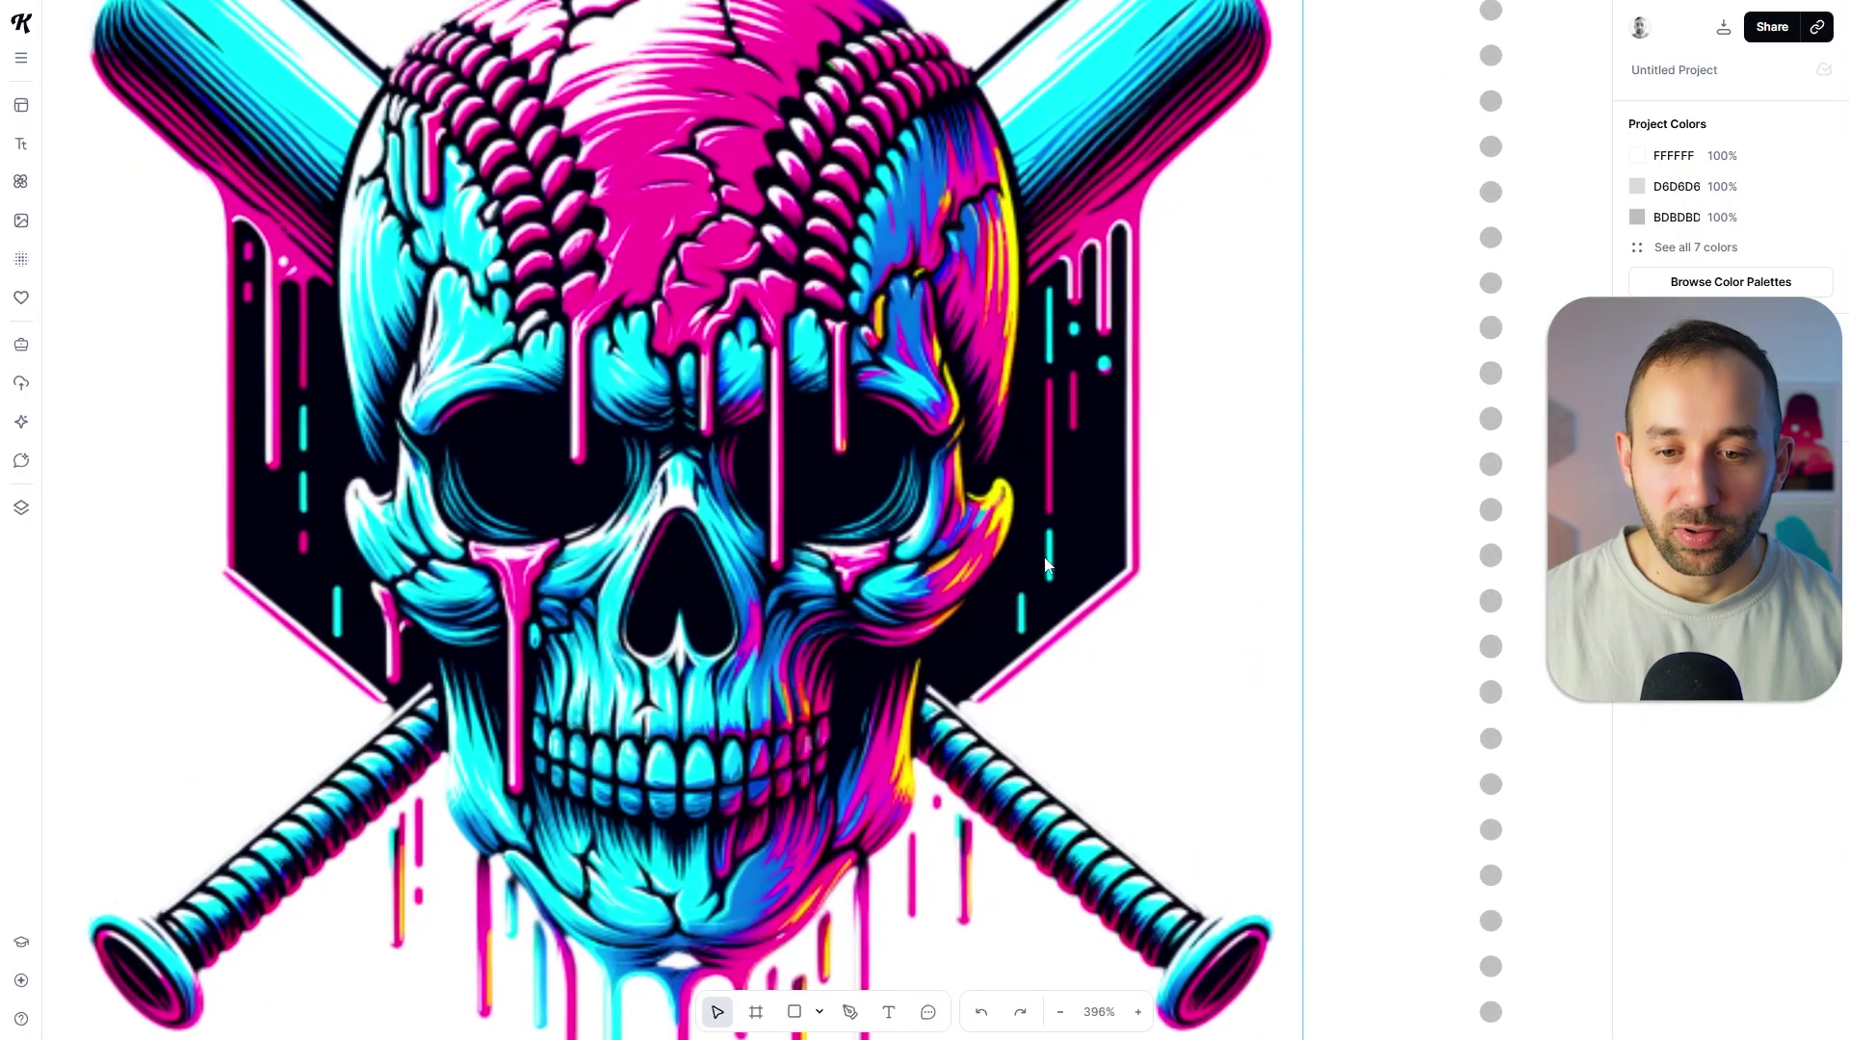
pyautogui.moveTo(1070, 272); pyautogui.dragTo(1107, 464)
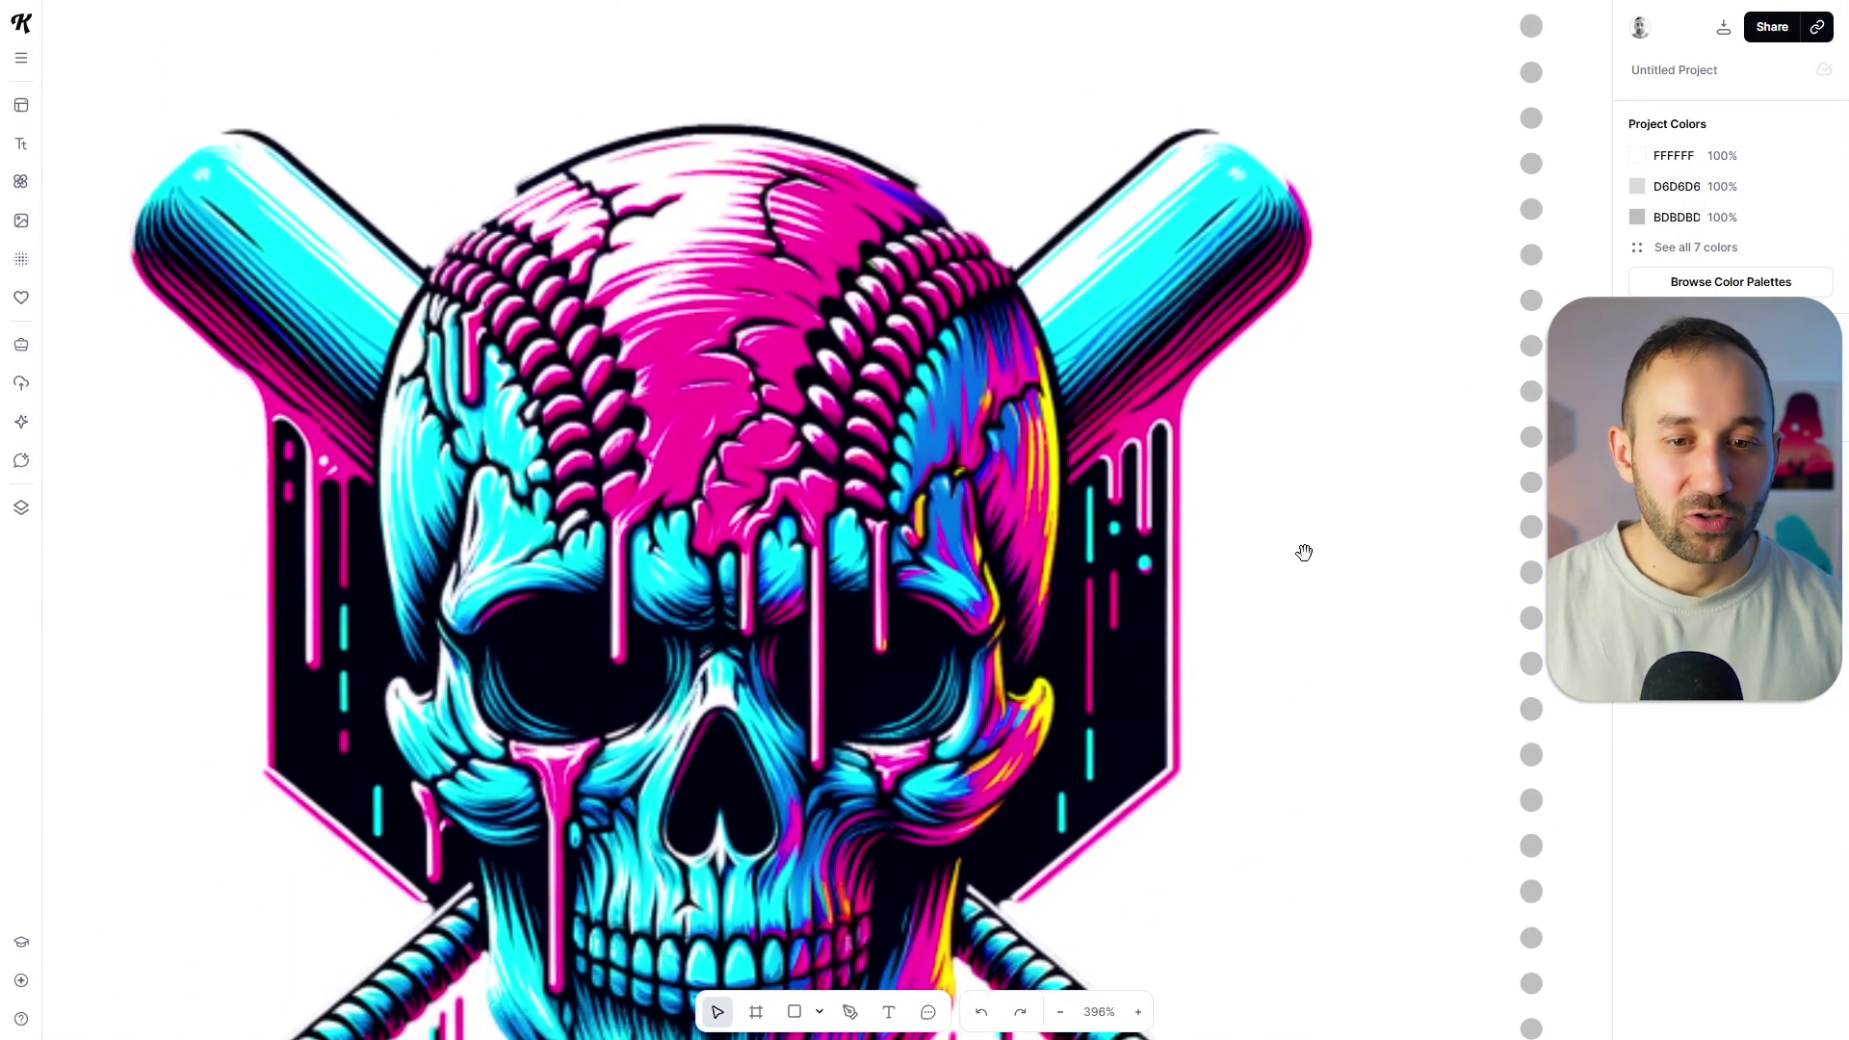
pyautogui.scroll(-5, 1245, 429)
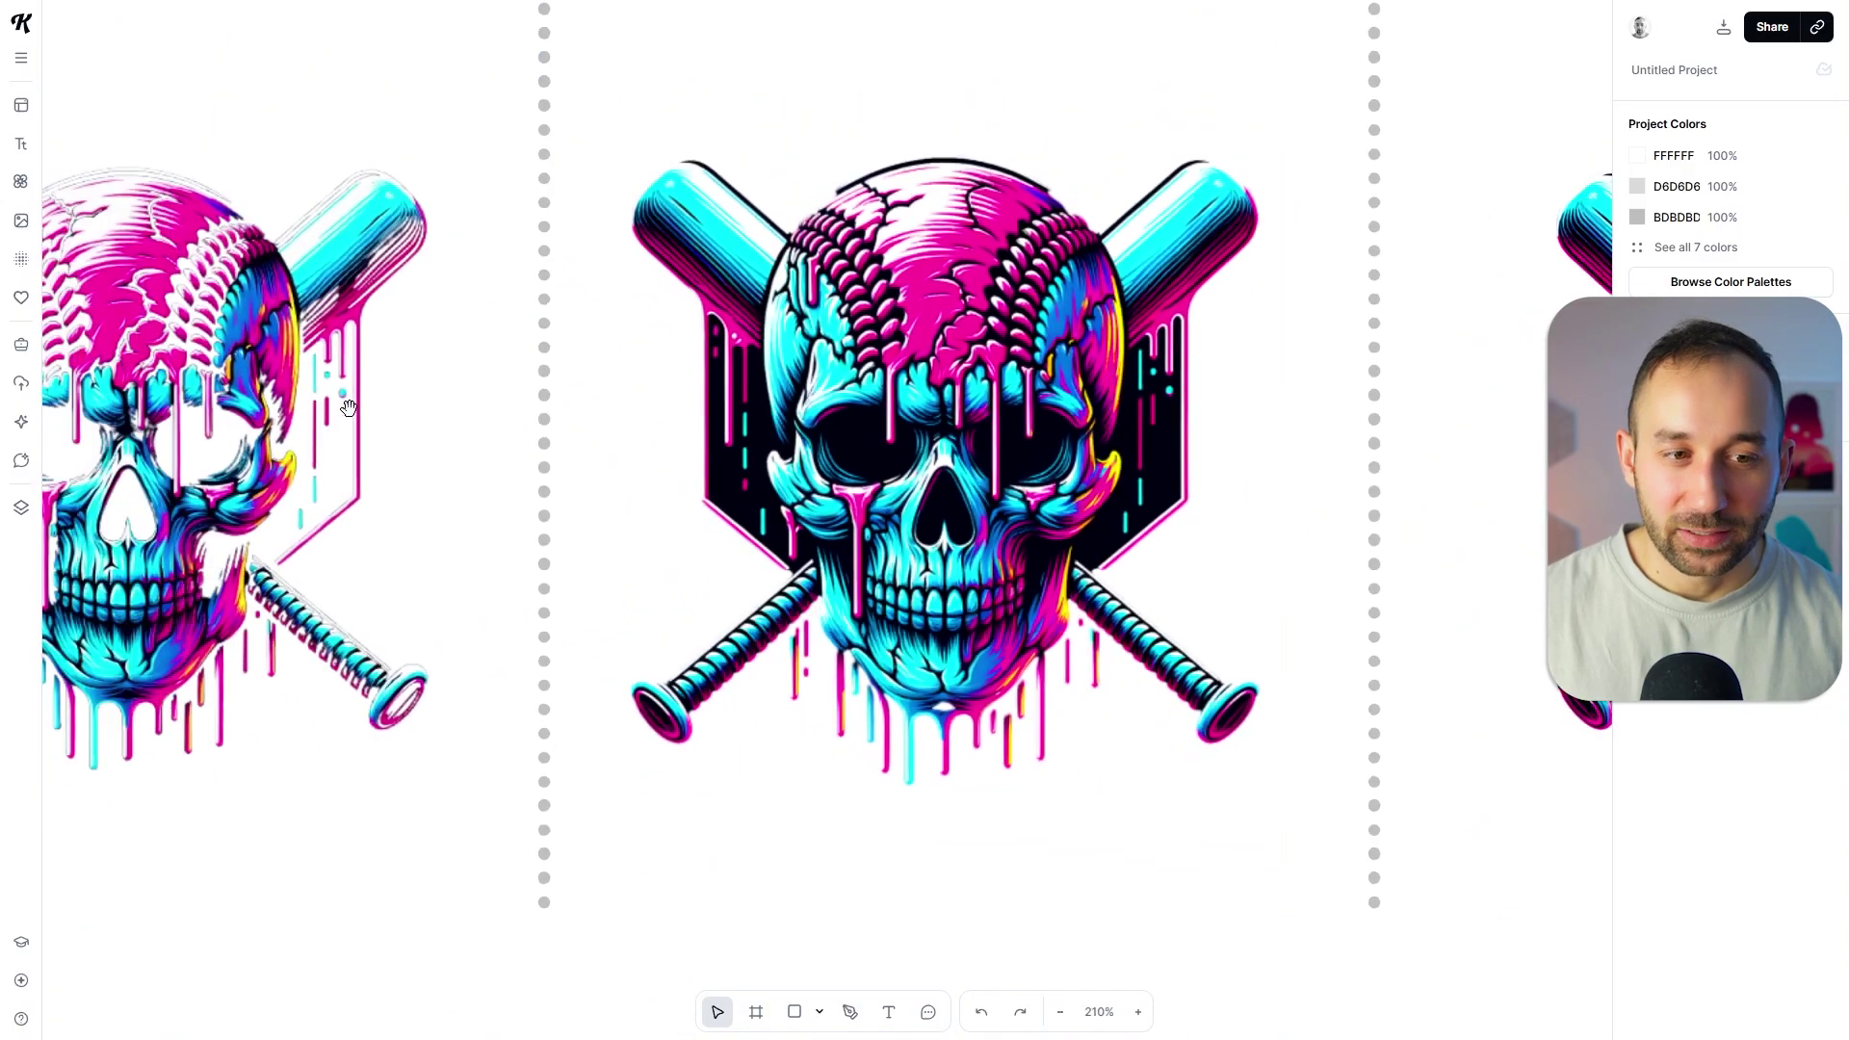
# Recheck the black fill behind the drips in the Pixelcut skull cutout for comparison with Pixian.
pyautogui.hscroll(5, 1291, 404)
pyautogui.hscroll(-5, 505, 407)
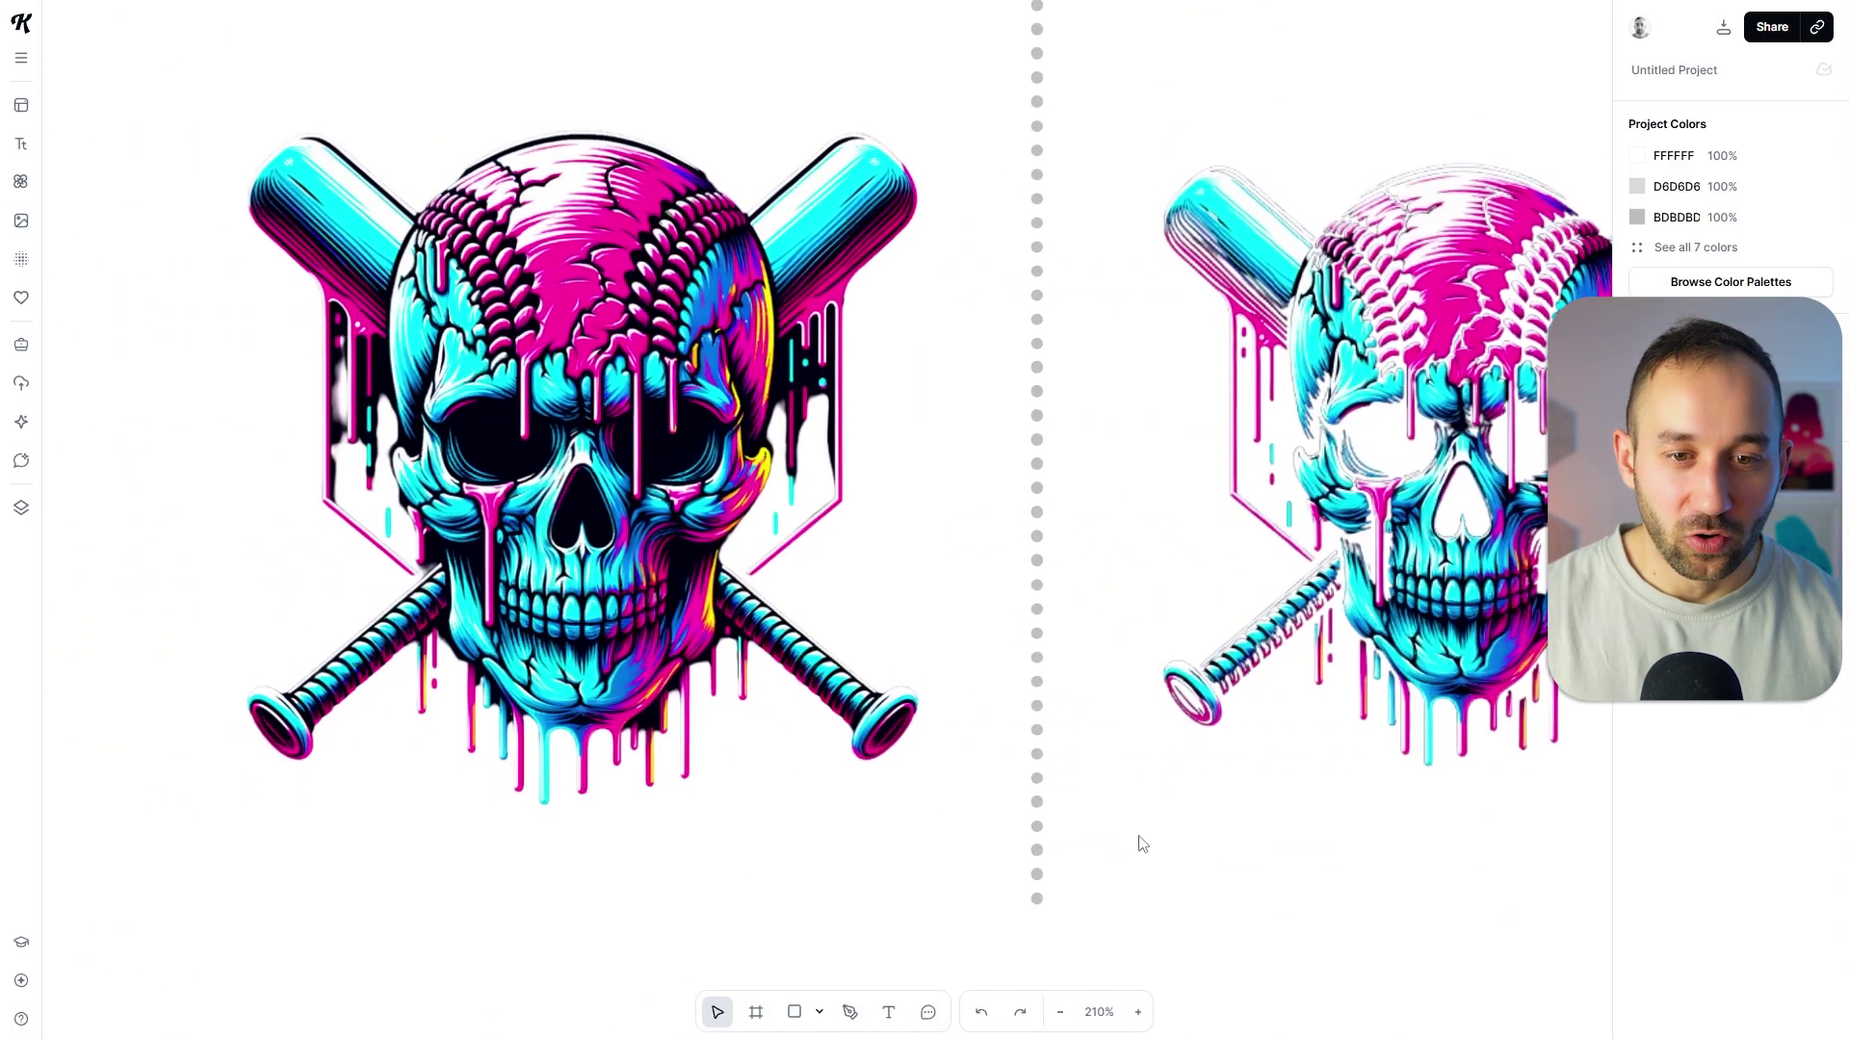
pyautogui.scroll(5, 132, 440)
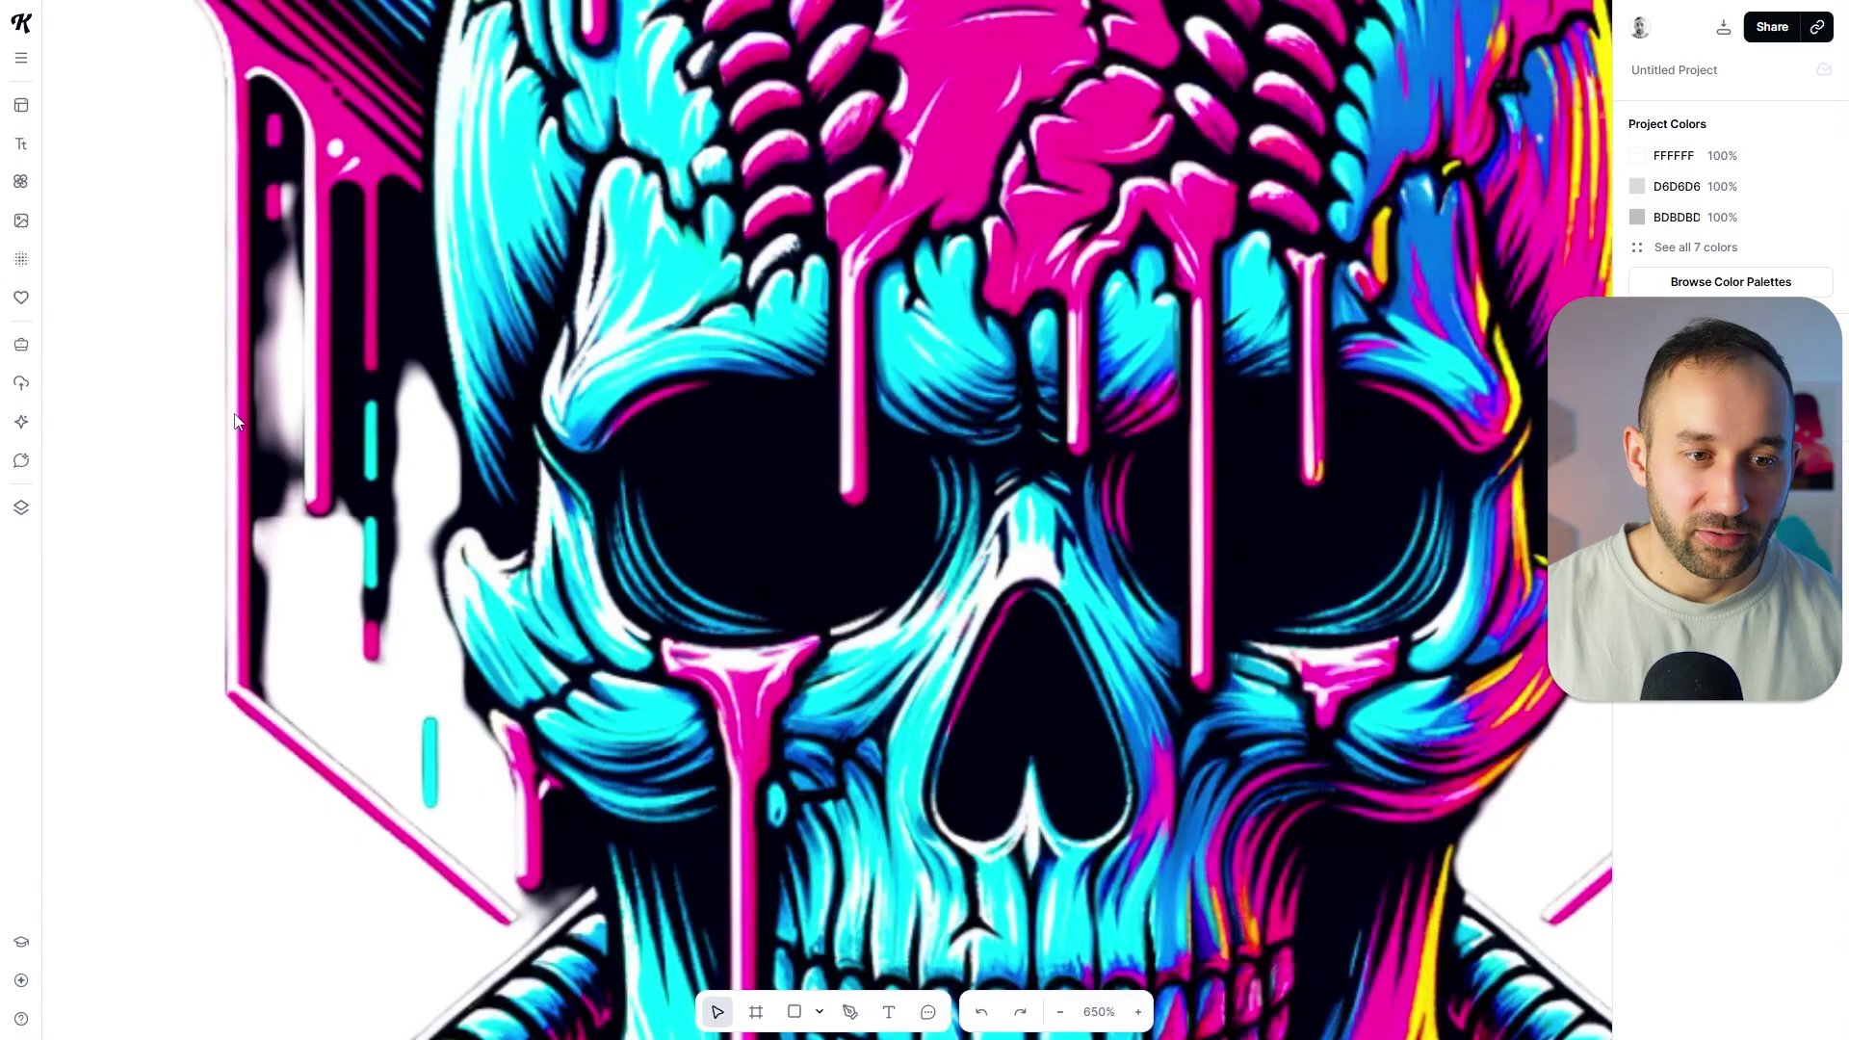
pyautogui.scroll(-10, 236, 421)
# Inspect the Pixian skull cutout again up close and compare it with the Remove.bg version beside it.
pyautogui.hscroll(10, 1068, 498)
pyautogui.hscroll(2, 1069, 498)
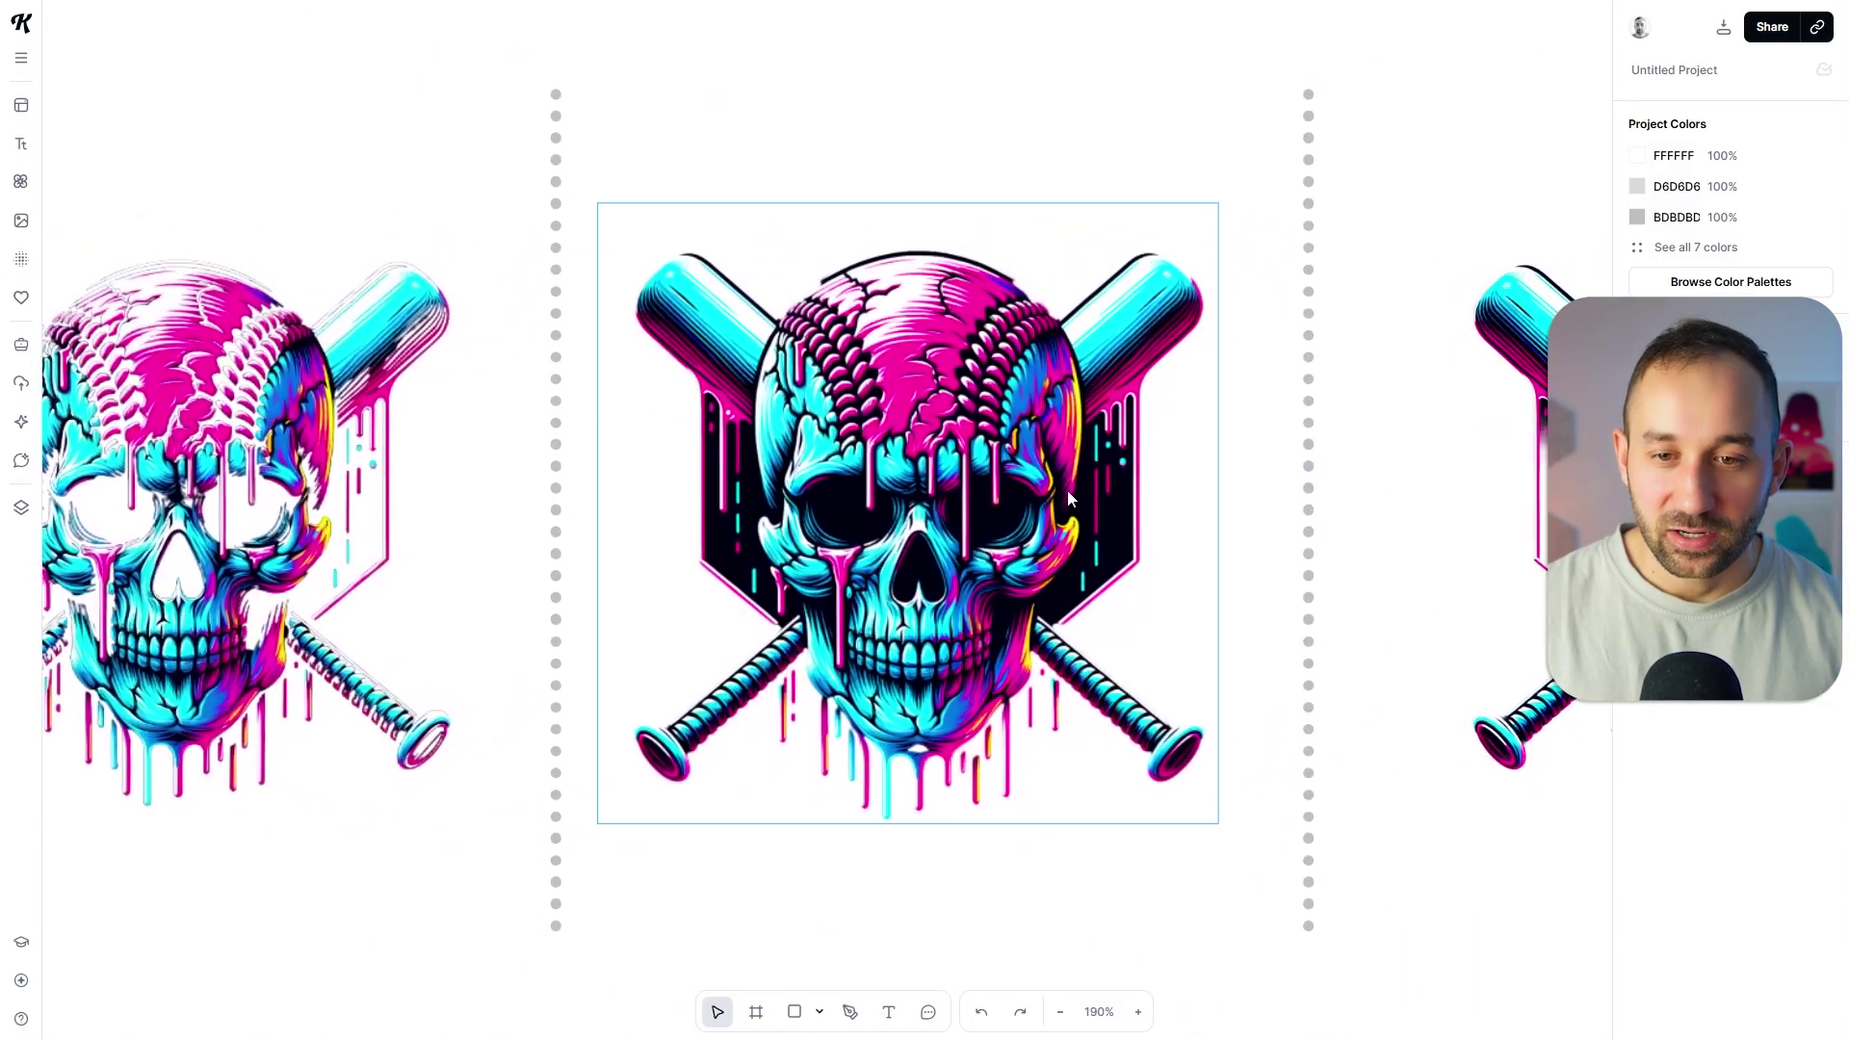
pyautogui.scroll(5, 1069, 497)
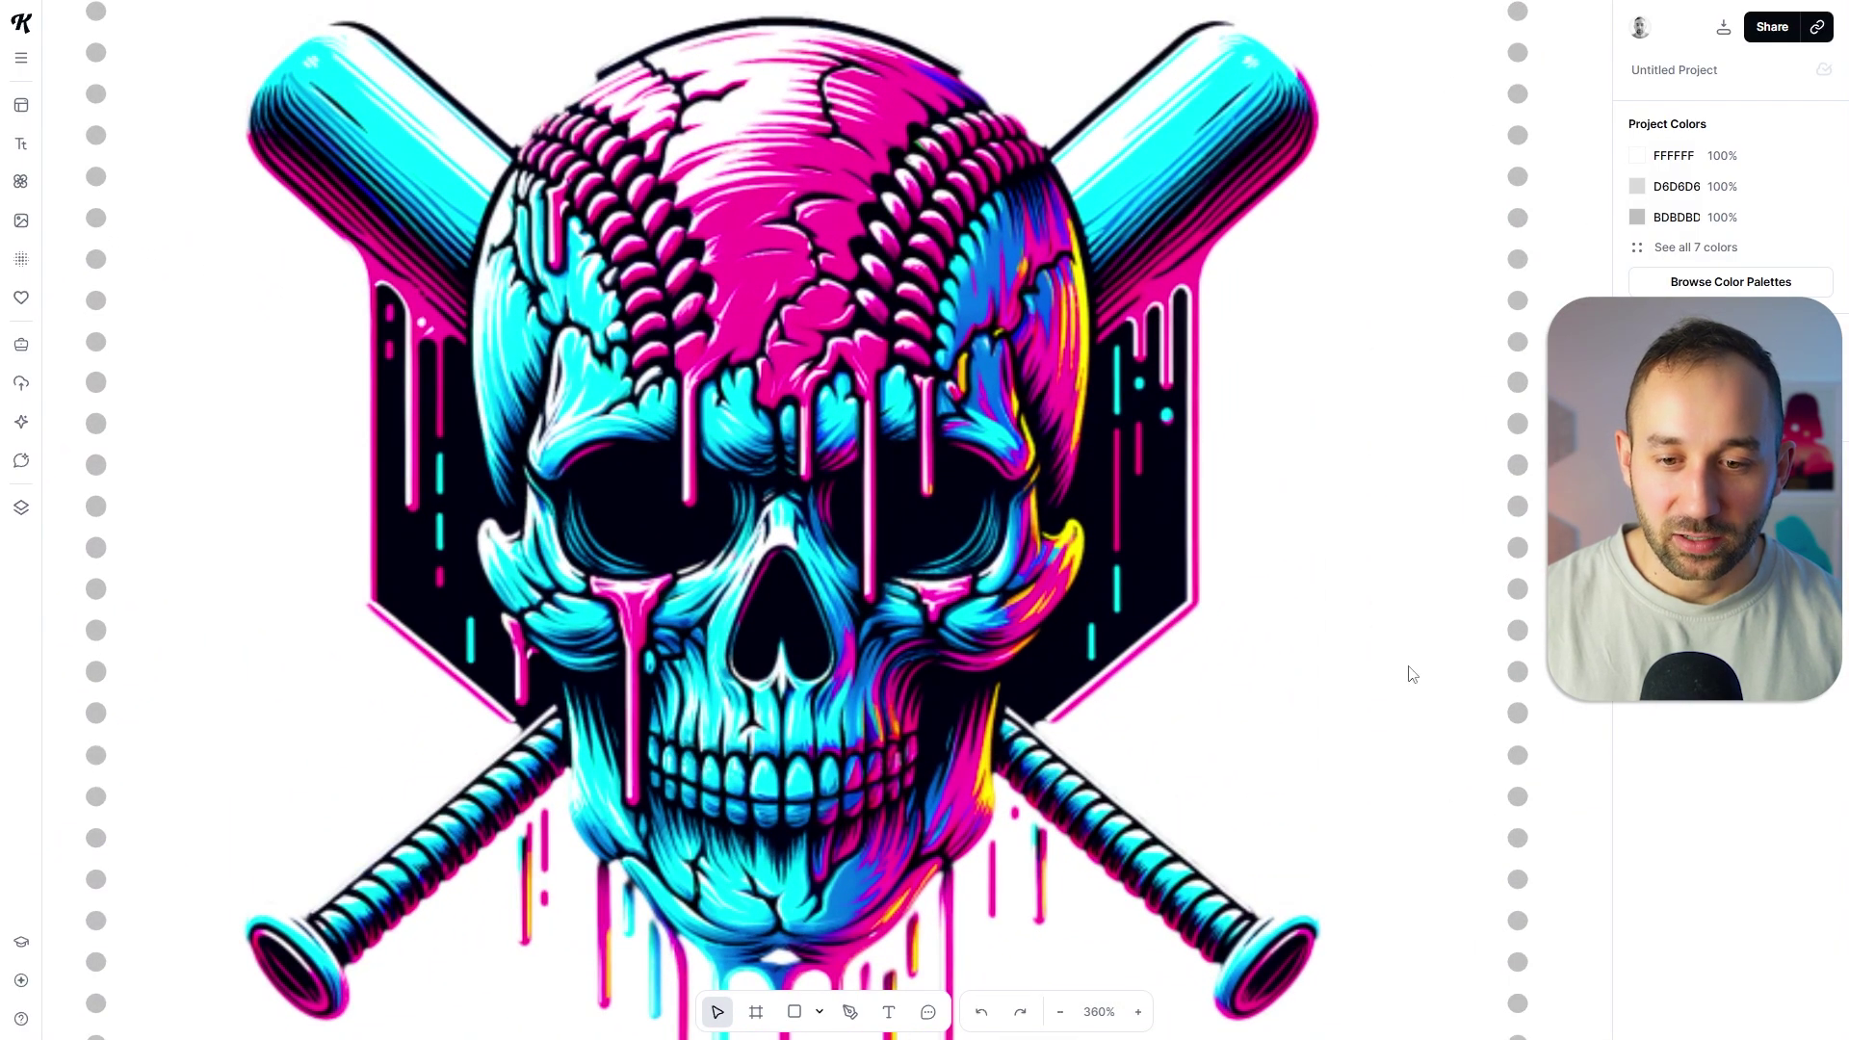
pyautogui.moveTo(1388, 709)
pyautogui.mouseDown()
pyautogui.moveTo(1386, 482)
pyautogui.moveTo(1404, 739)
pyautogui.mouseUp()
pyautogui.scroll(-2, 1404, 739)
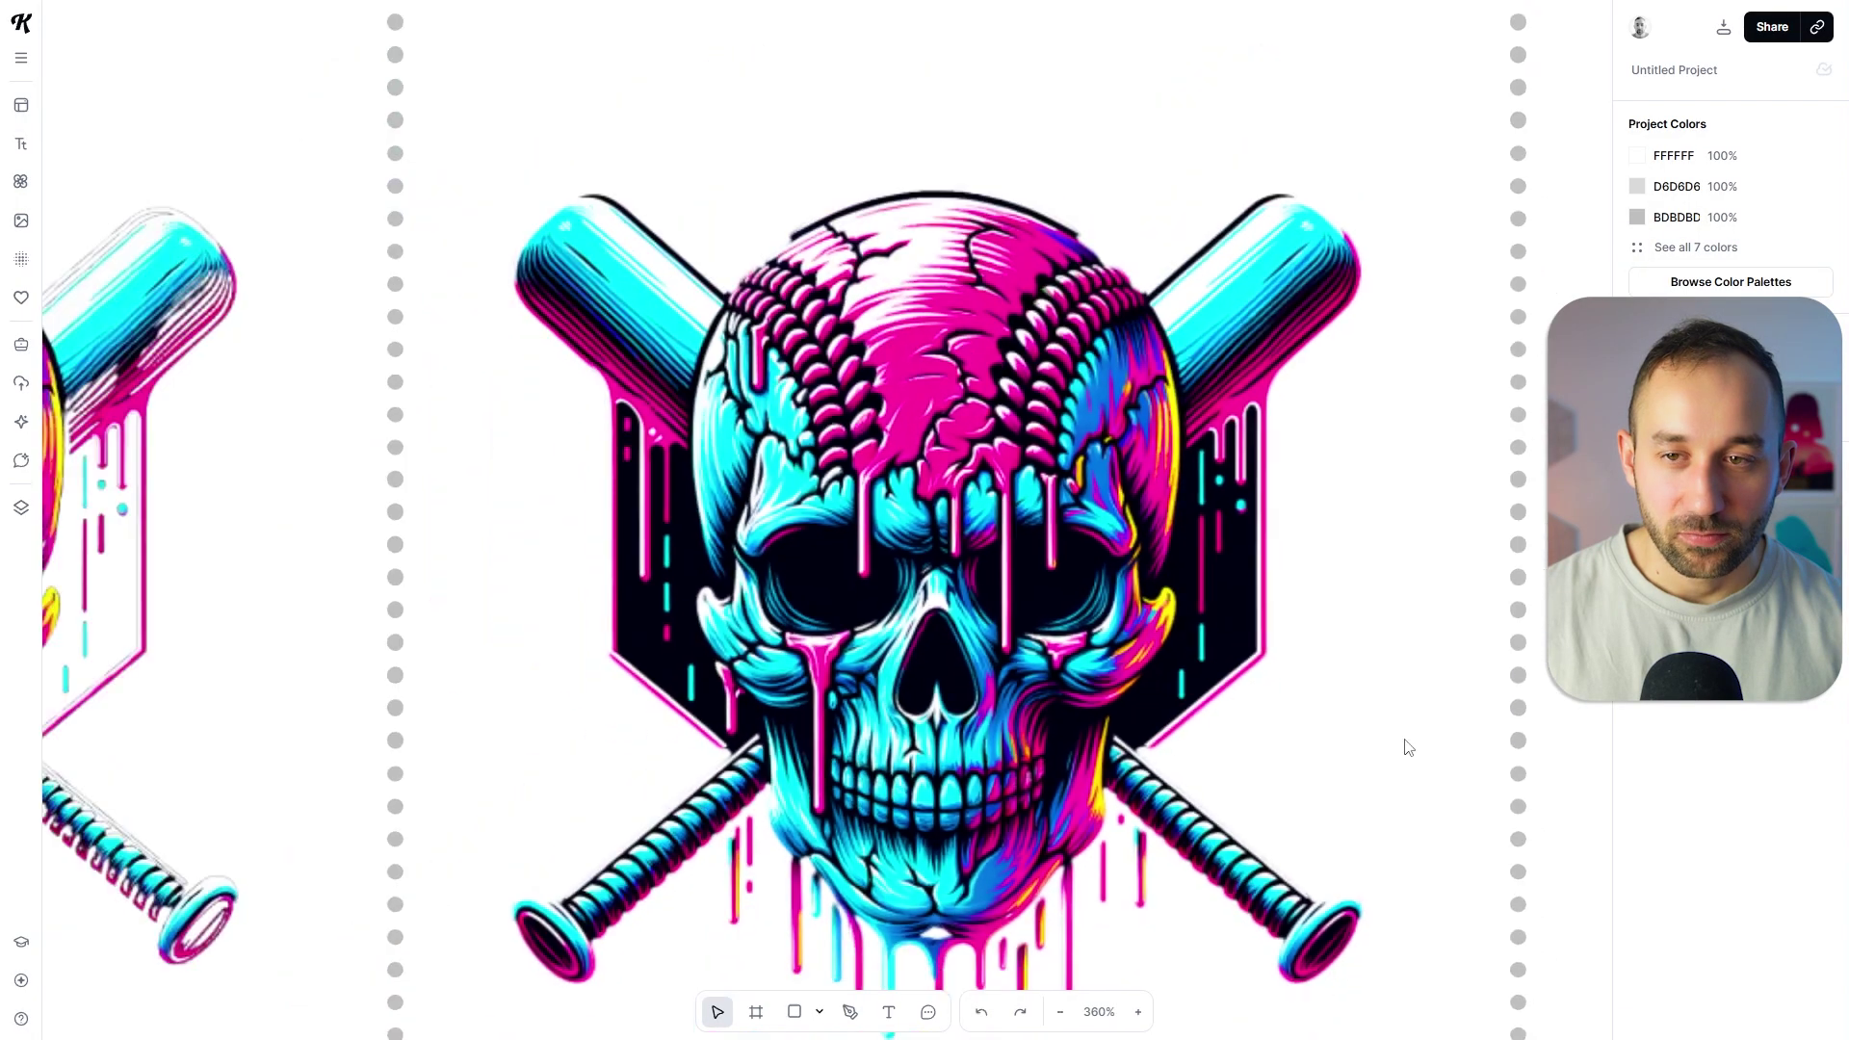
pyautogui.scroll(-3, 1407, 747)
pyautogui.scroll(-1, 1431, 711)
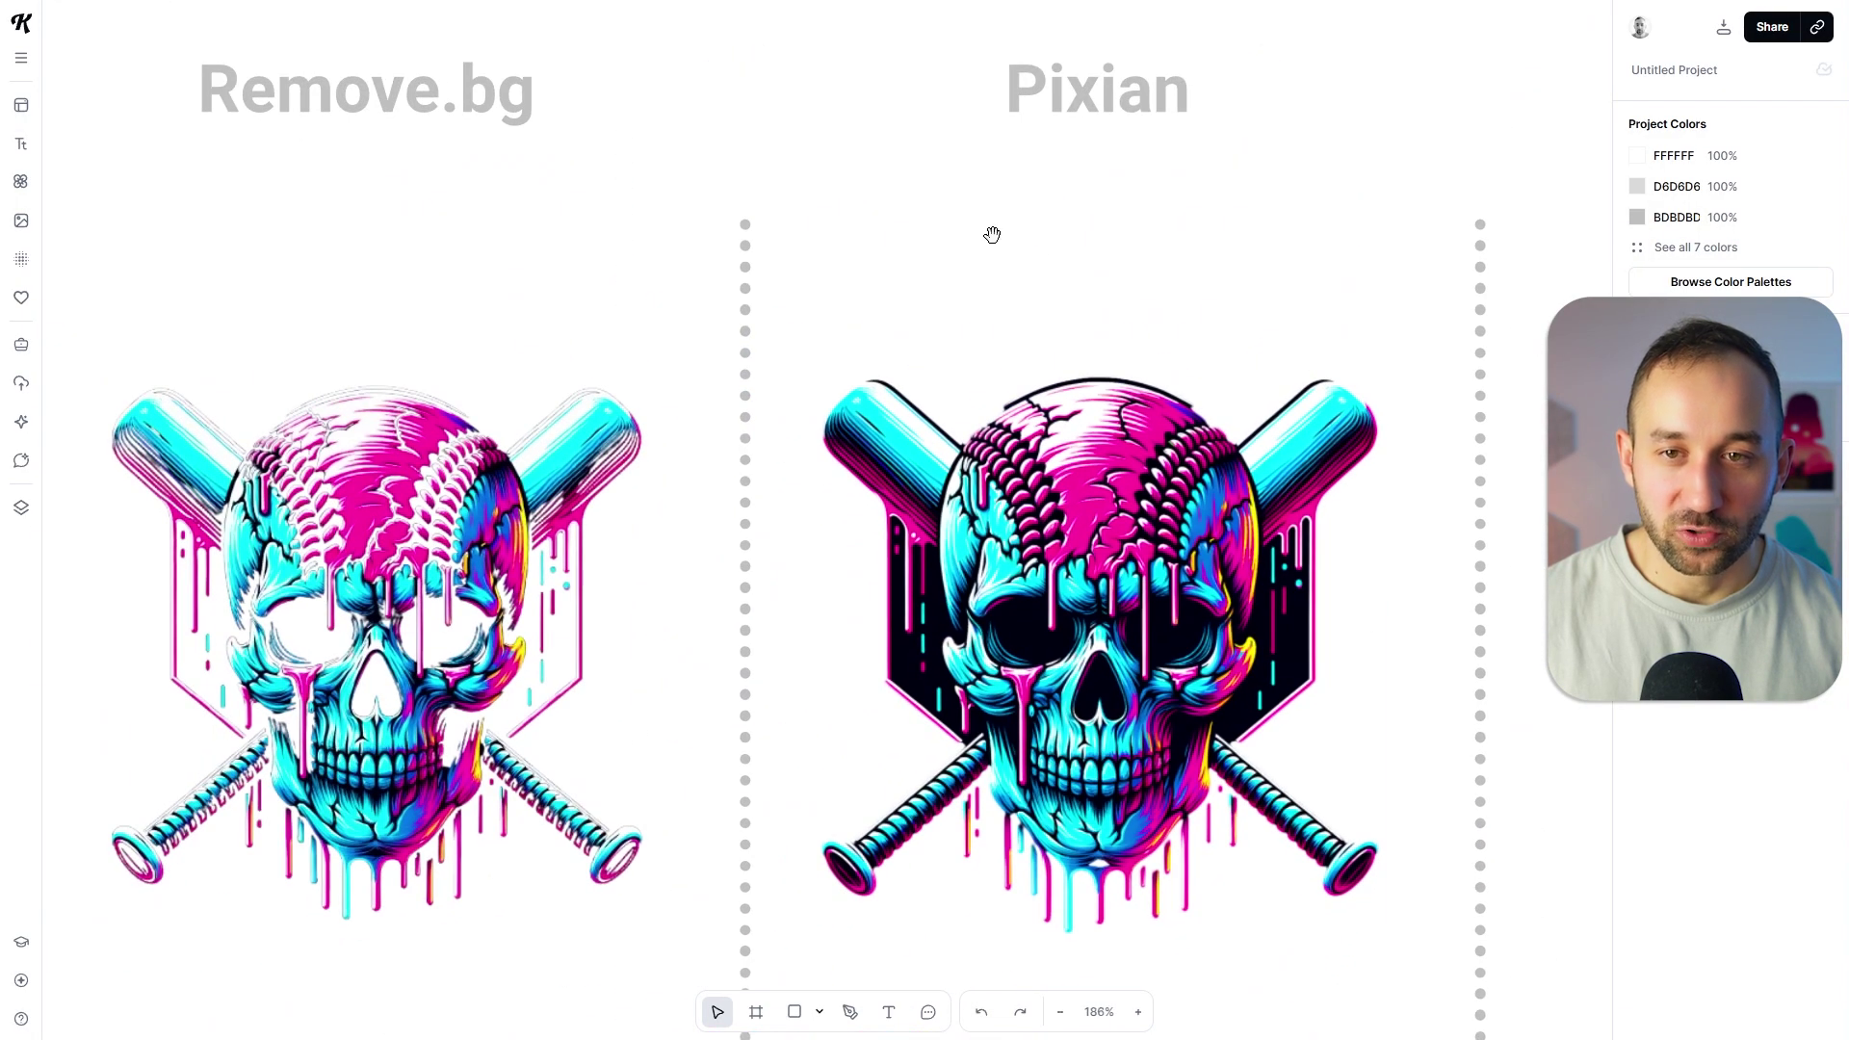
pyautogui.moveTo(991, 235); pyautogui.dragTo(1085, 218)
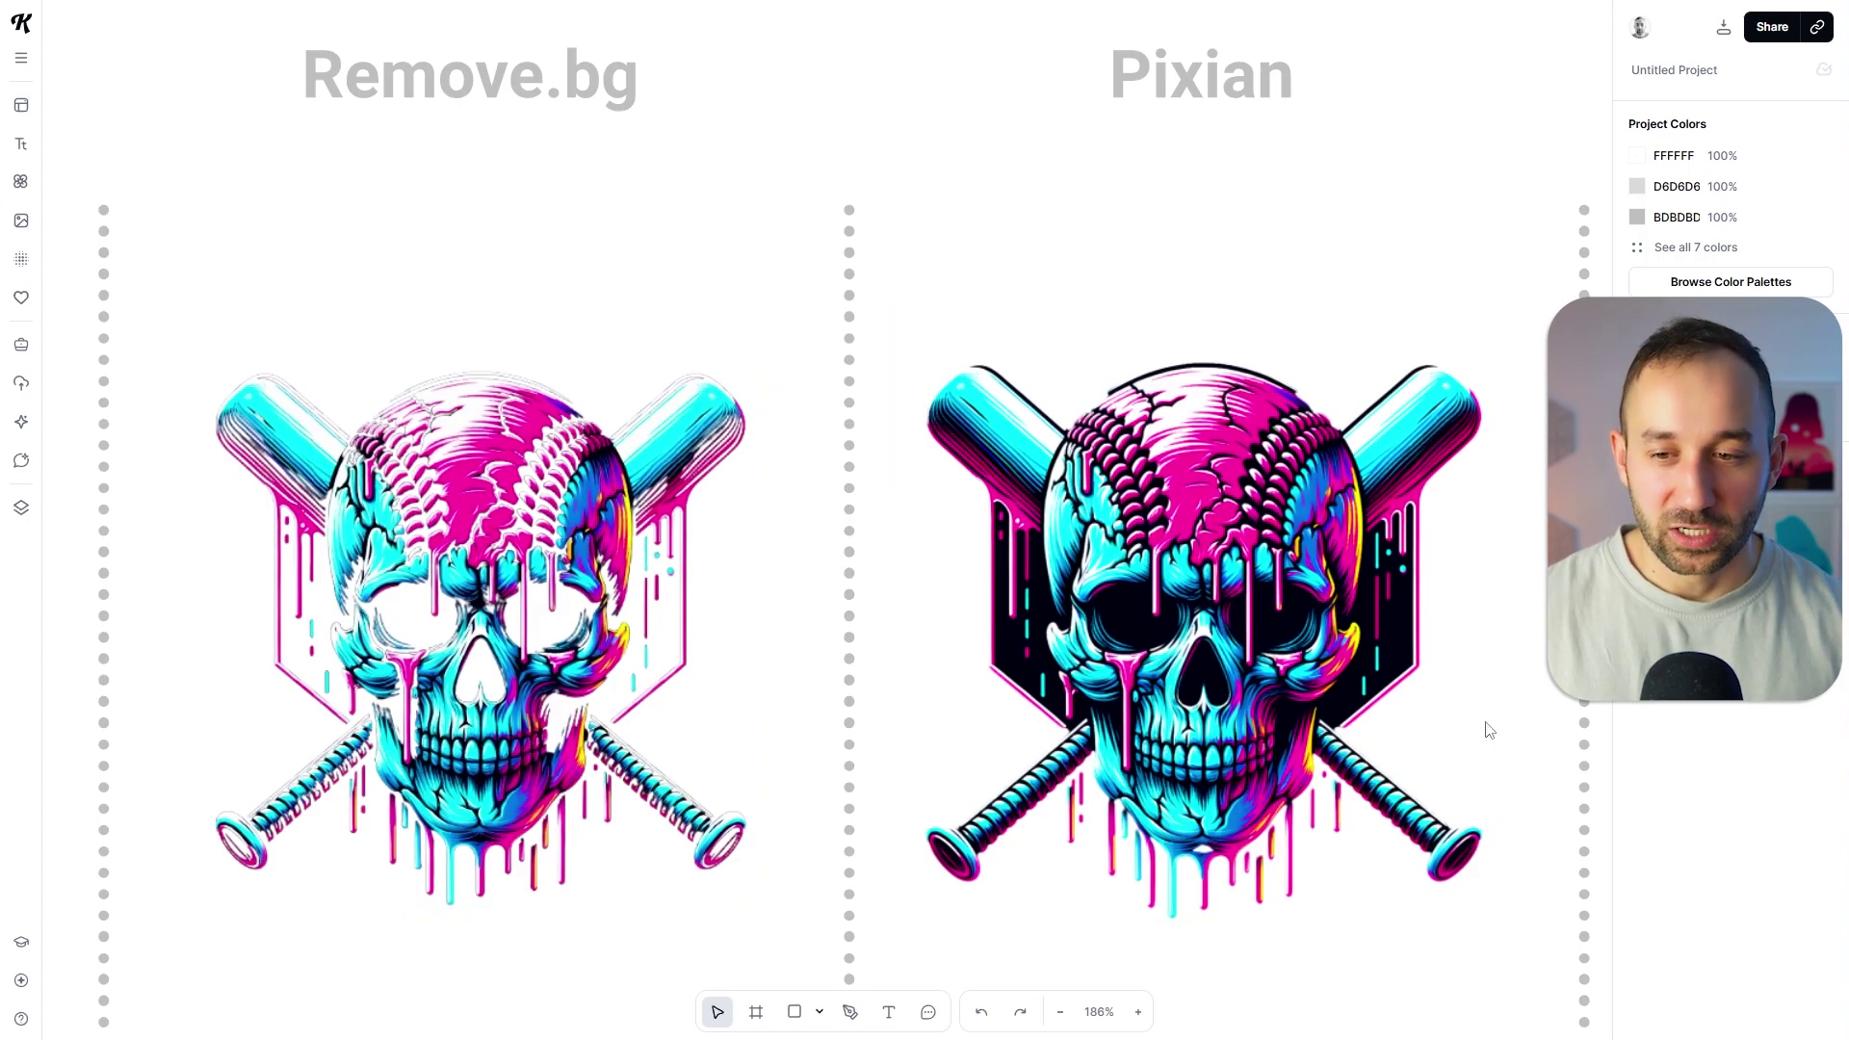
# Examine the Clipdrop skull cutout on white up close, checking the black plate, the drips under the jaw, the bats and the head outline.
pyautogui.moveTo(1489, 684); pyautogui.dragTo(518, 554)
pyautogui.scroll(6, 878, 693)
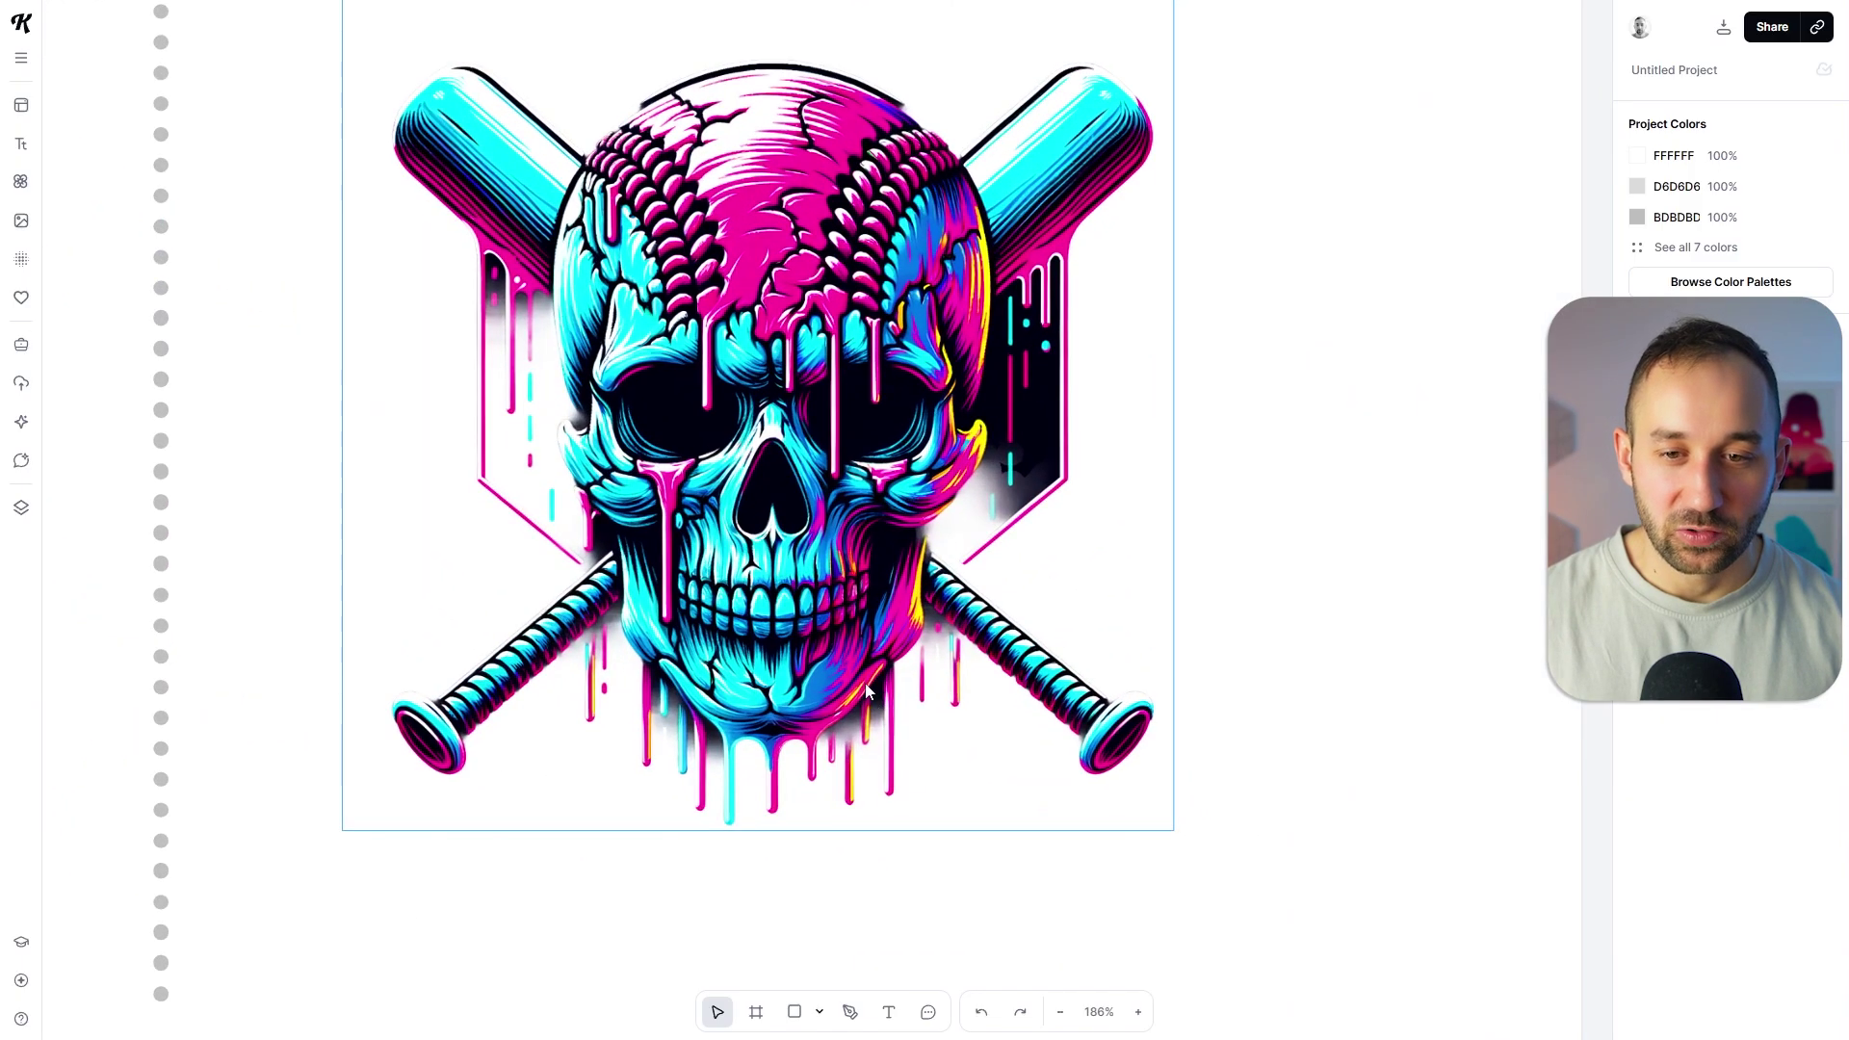
pyautogui.scroll(3, 781, 958)
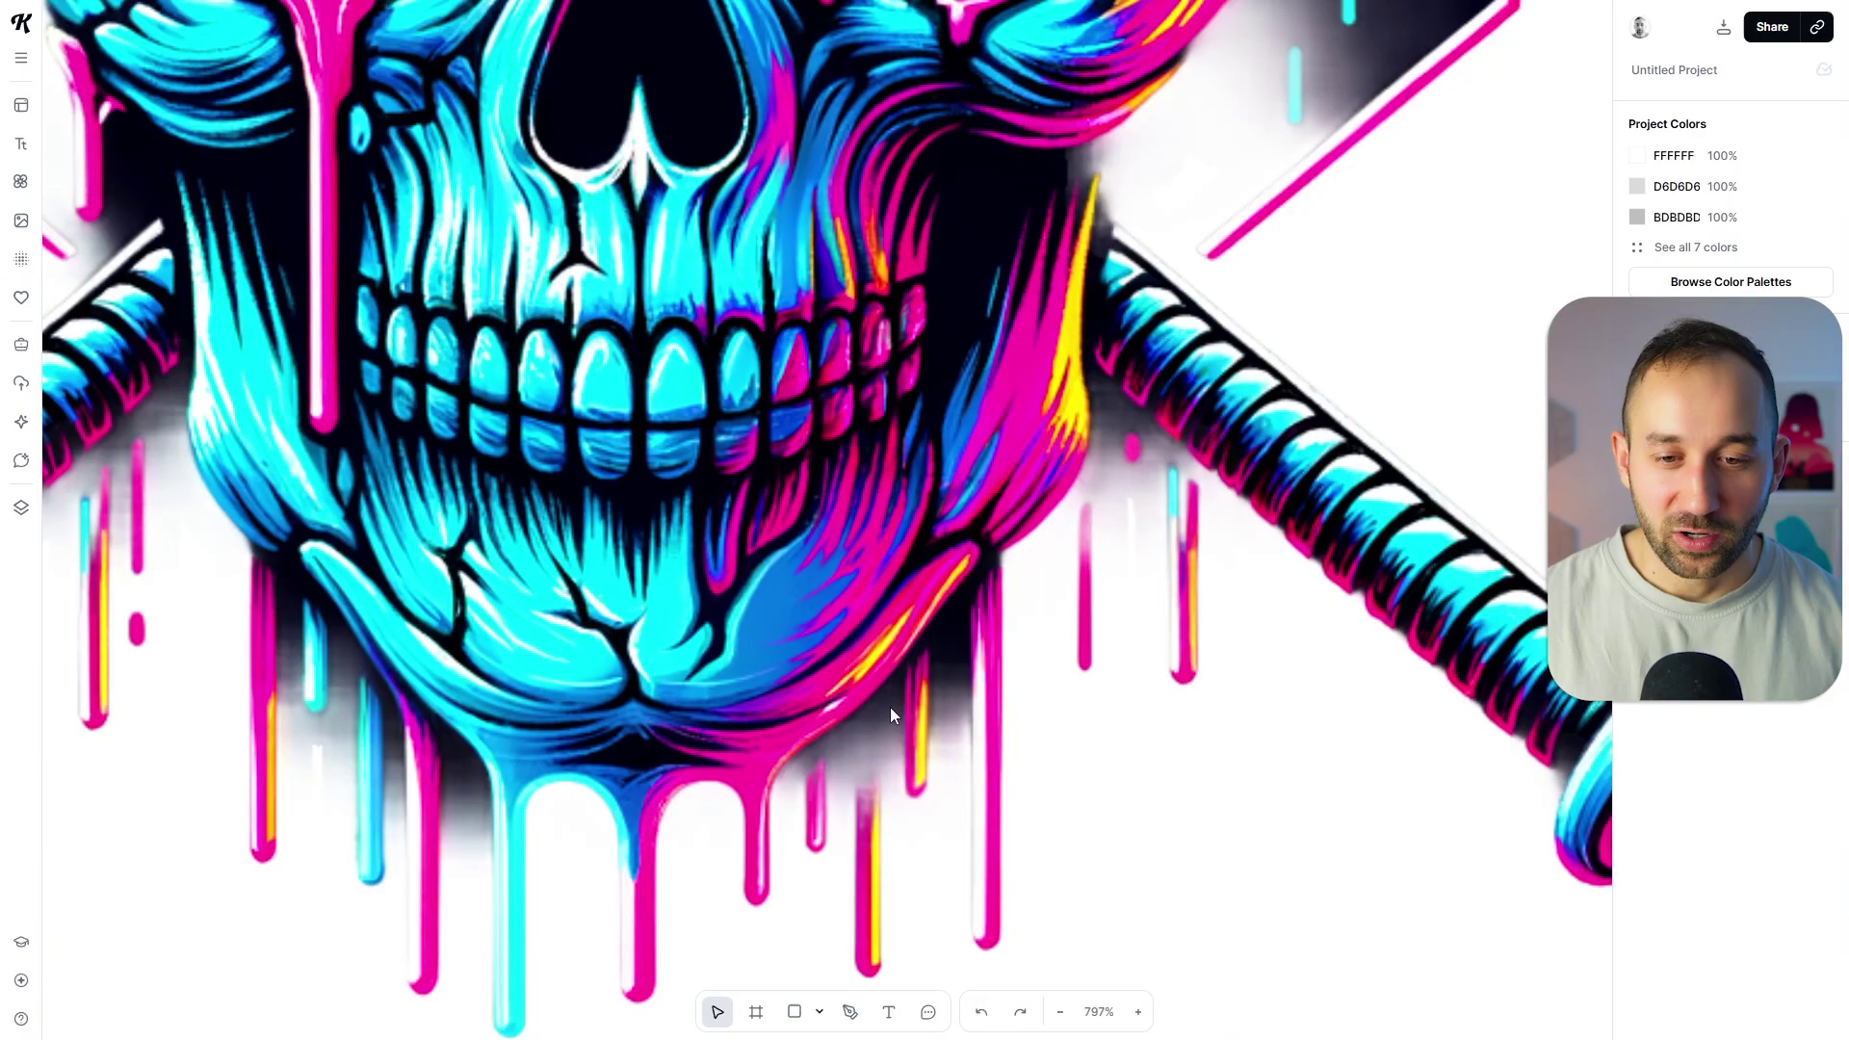
pyautogui.scroll(-5, 539, 748)
pyautogui.scroll(5, 1387, 706)
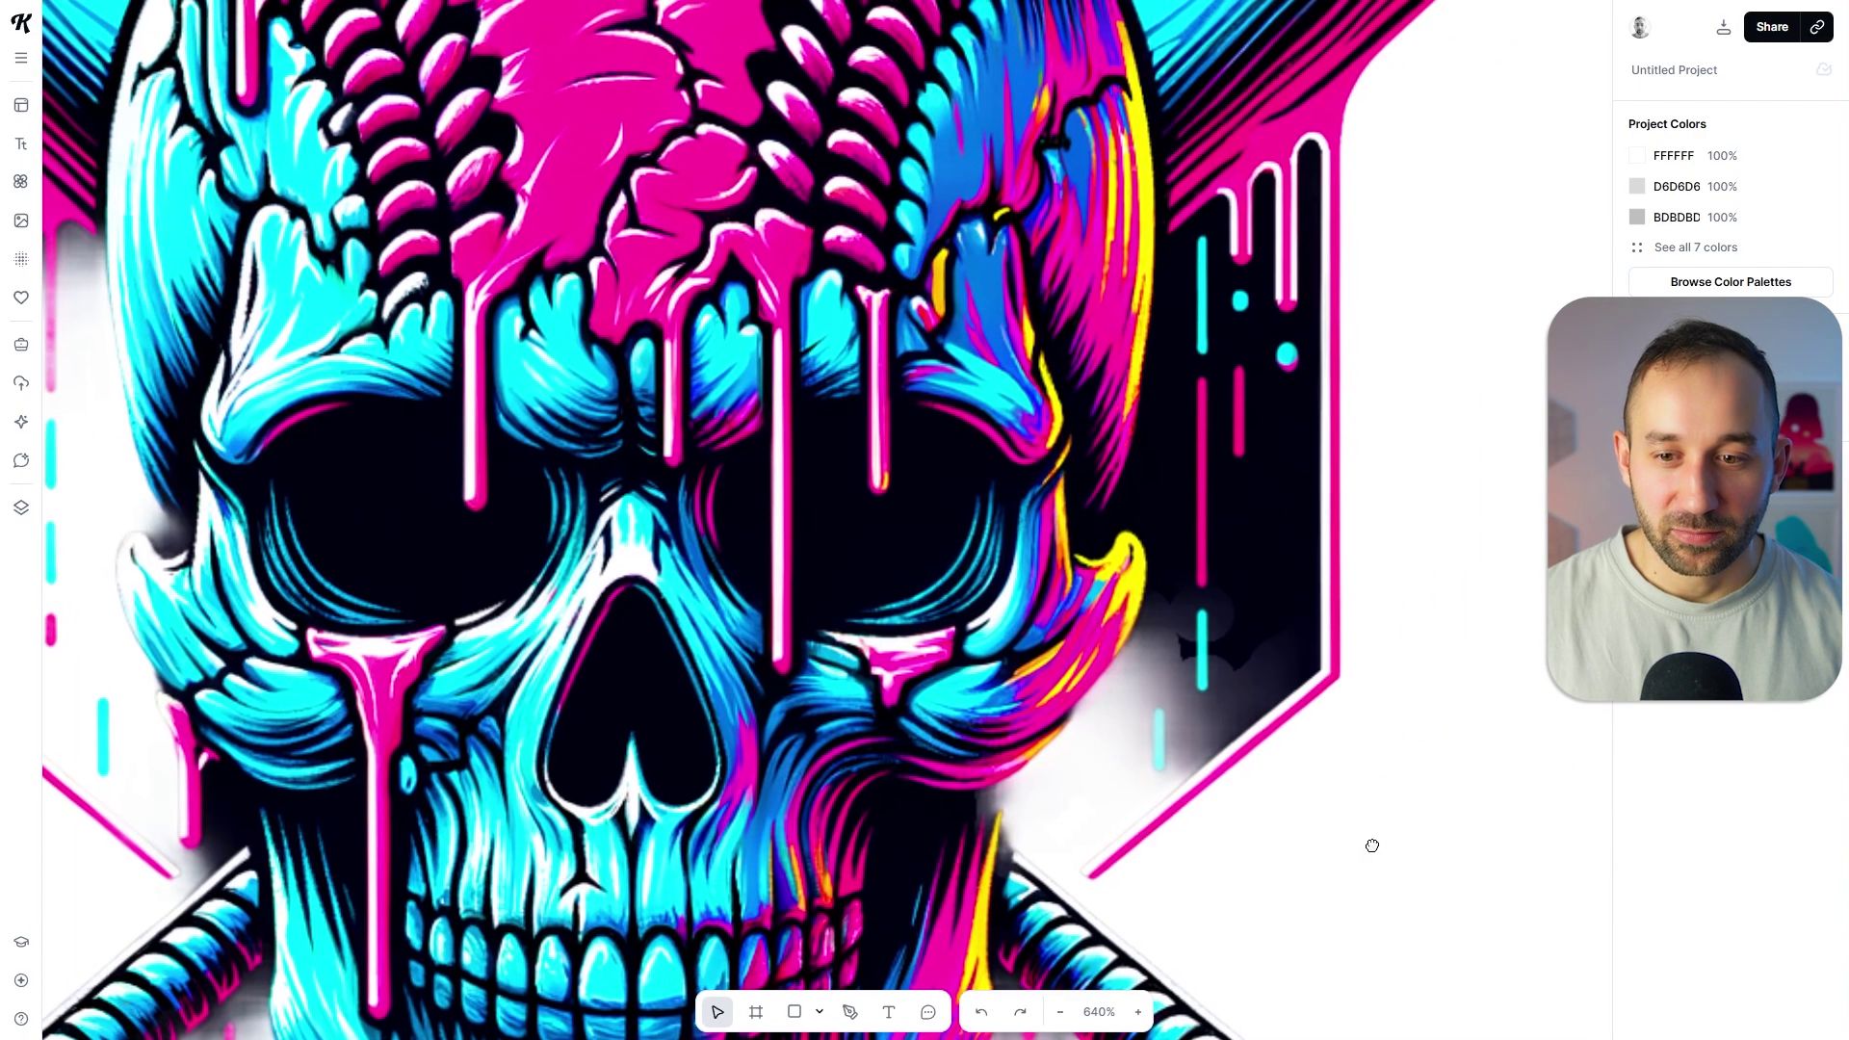
pyautogui.moveTo(1372, 846); pyautogui.dragTo(1553, 1021)
pyautogui.moveTo(810, 550); pyautogui.dragTo(871, 826)
pyautogui.scroll(-5, 871, 826)
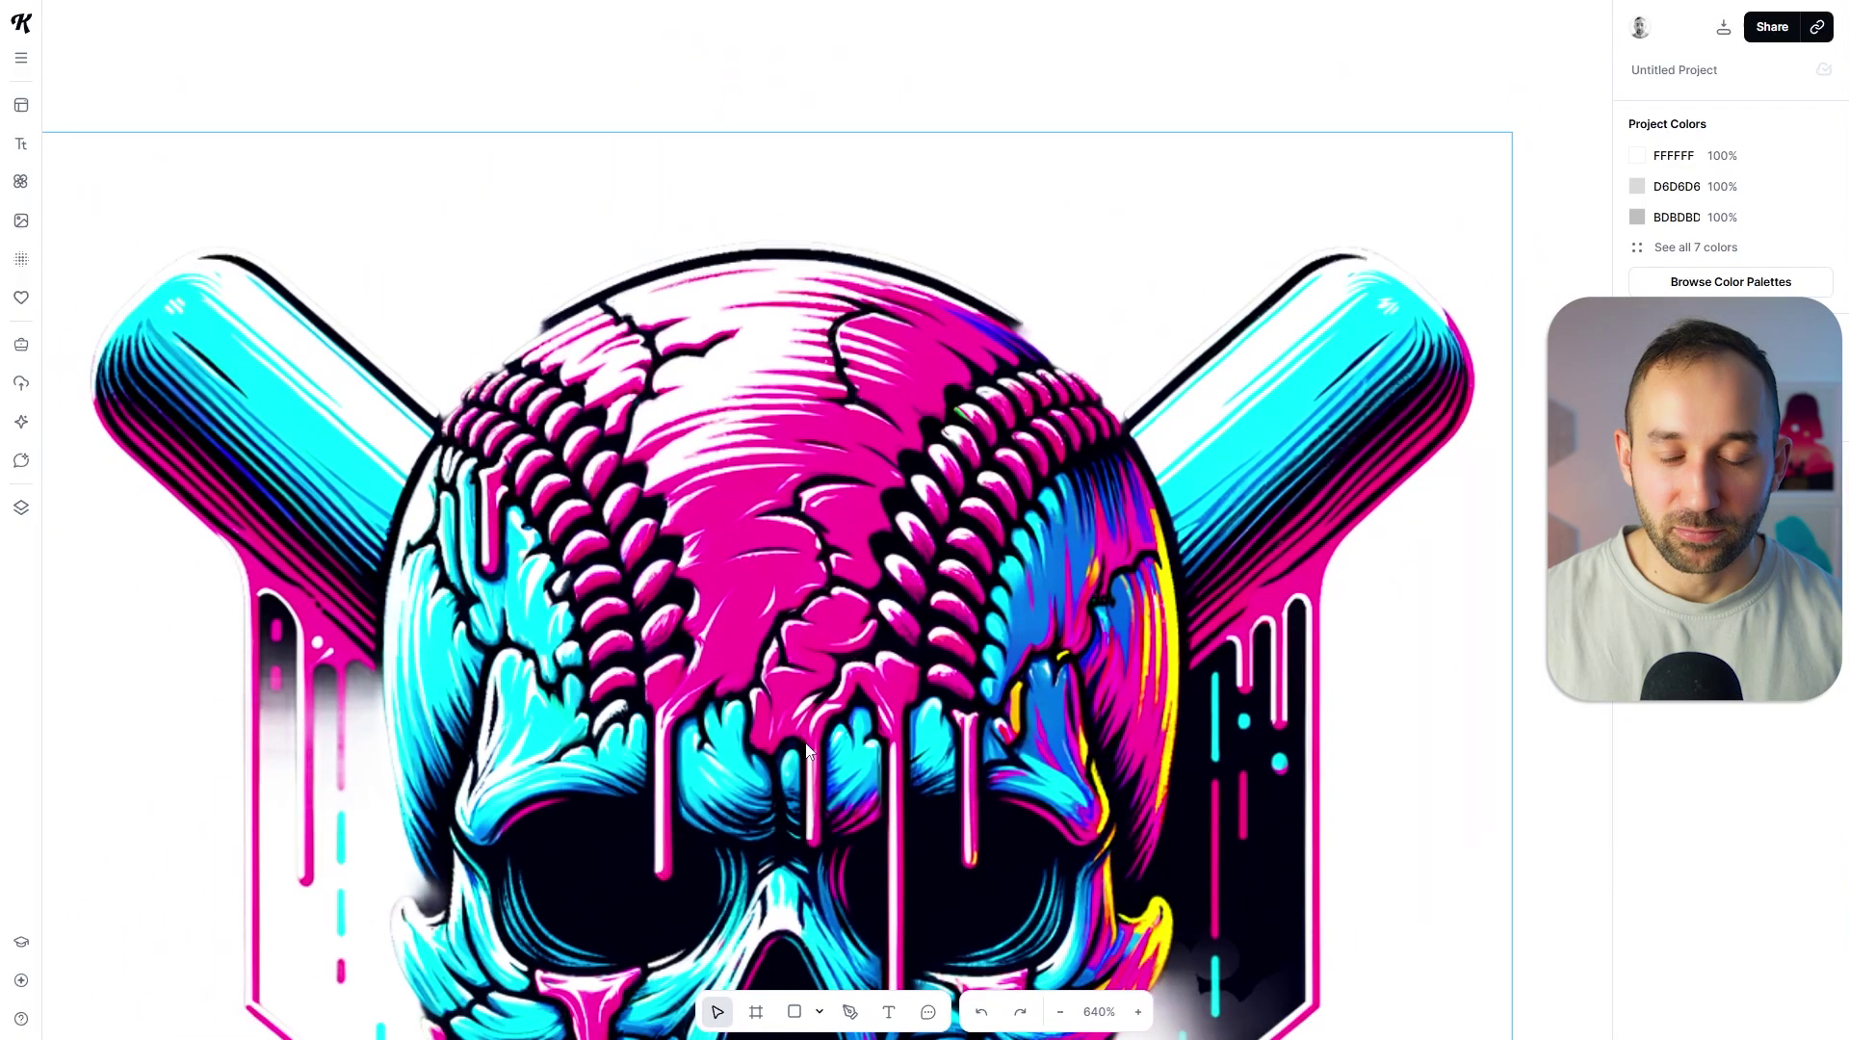
pyautogui.scroll(-2, 1451, 411)
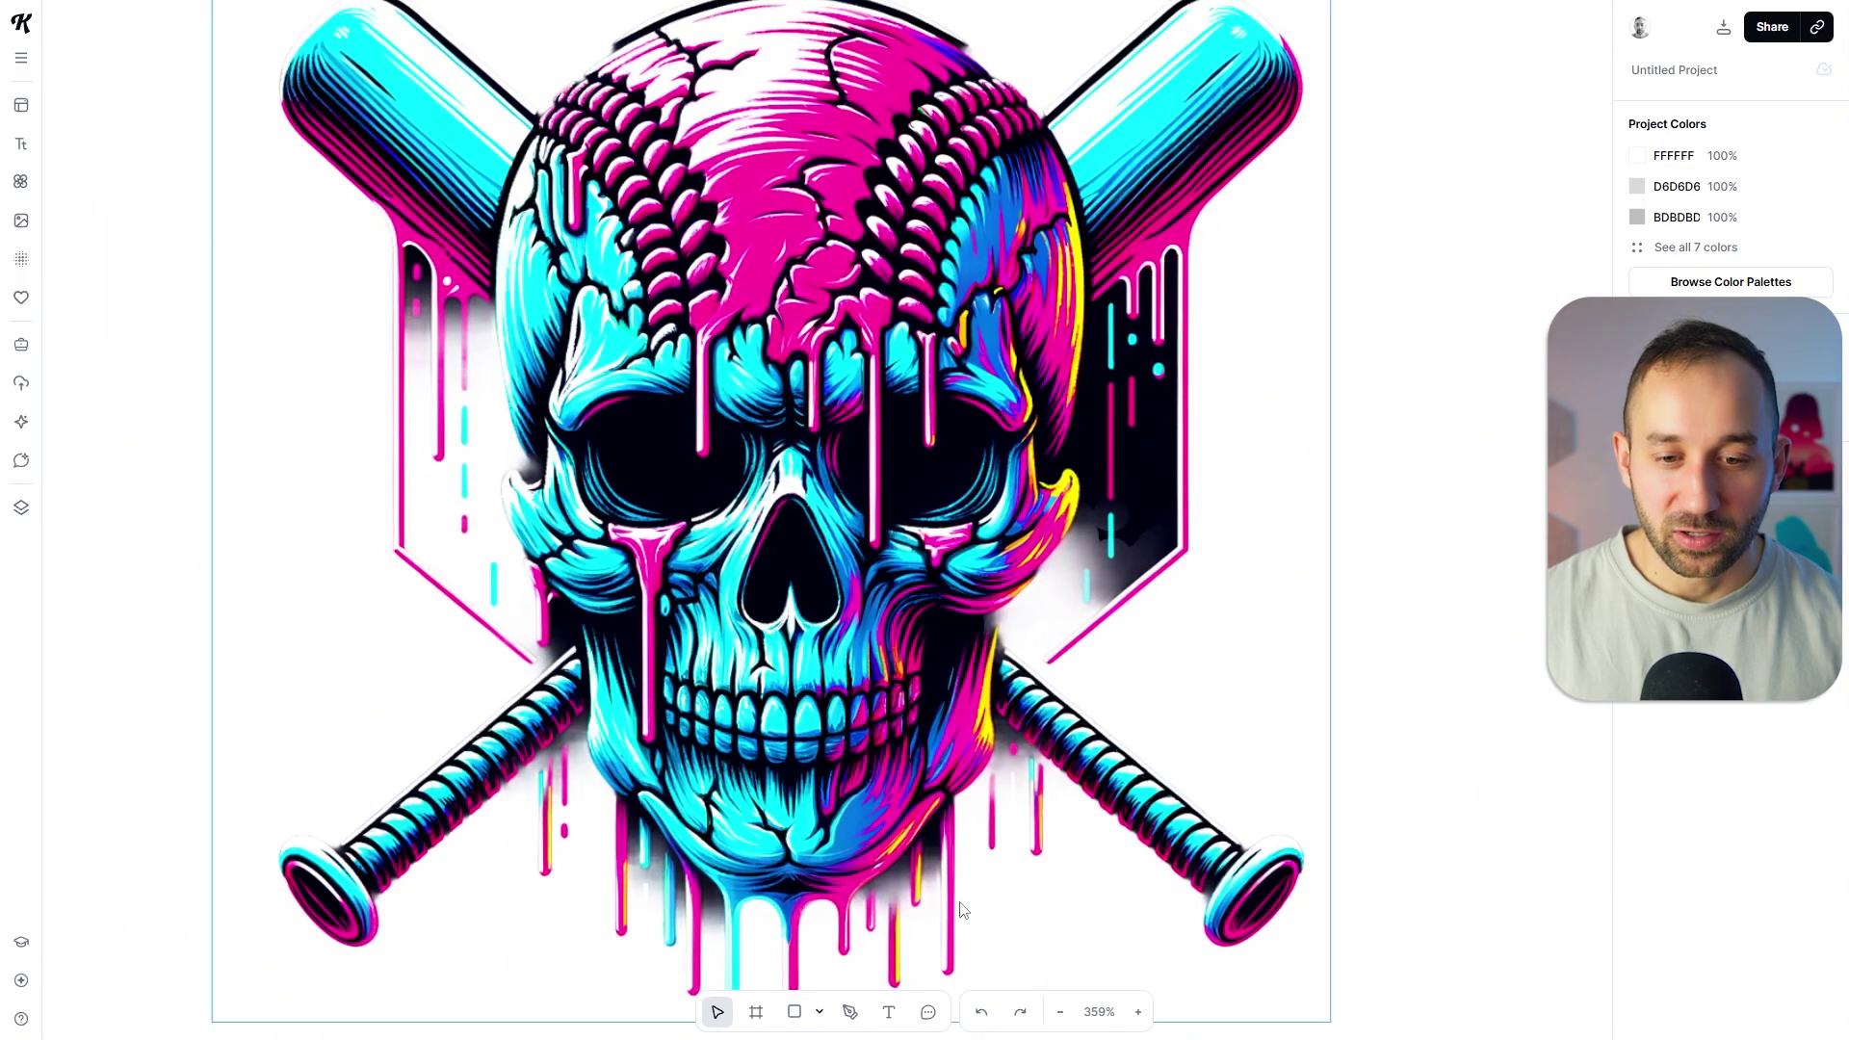
pyautogui.scroll(5, 963, 910)
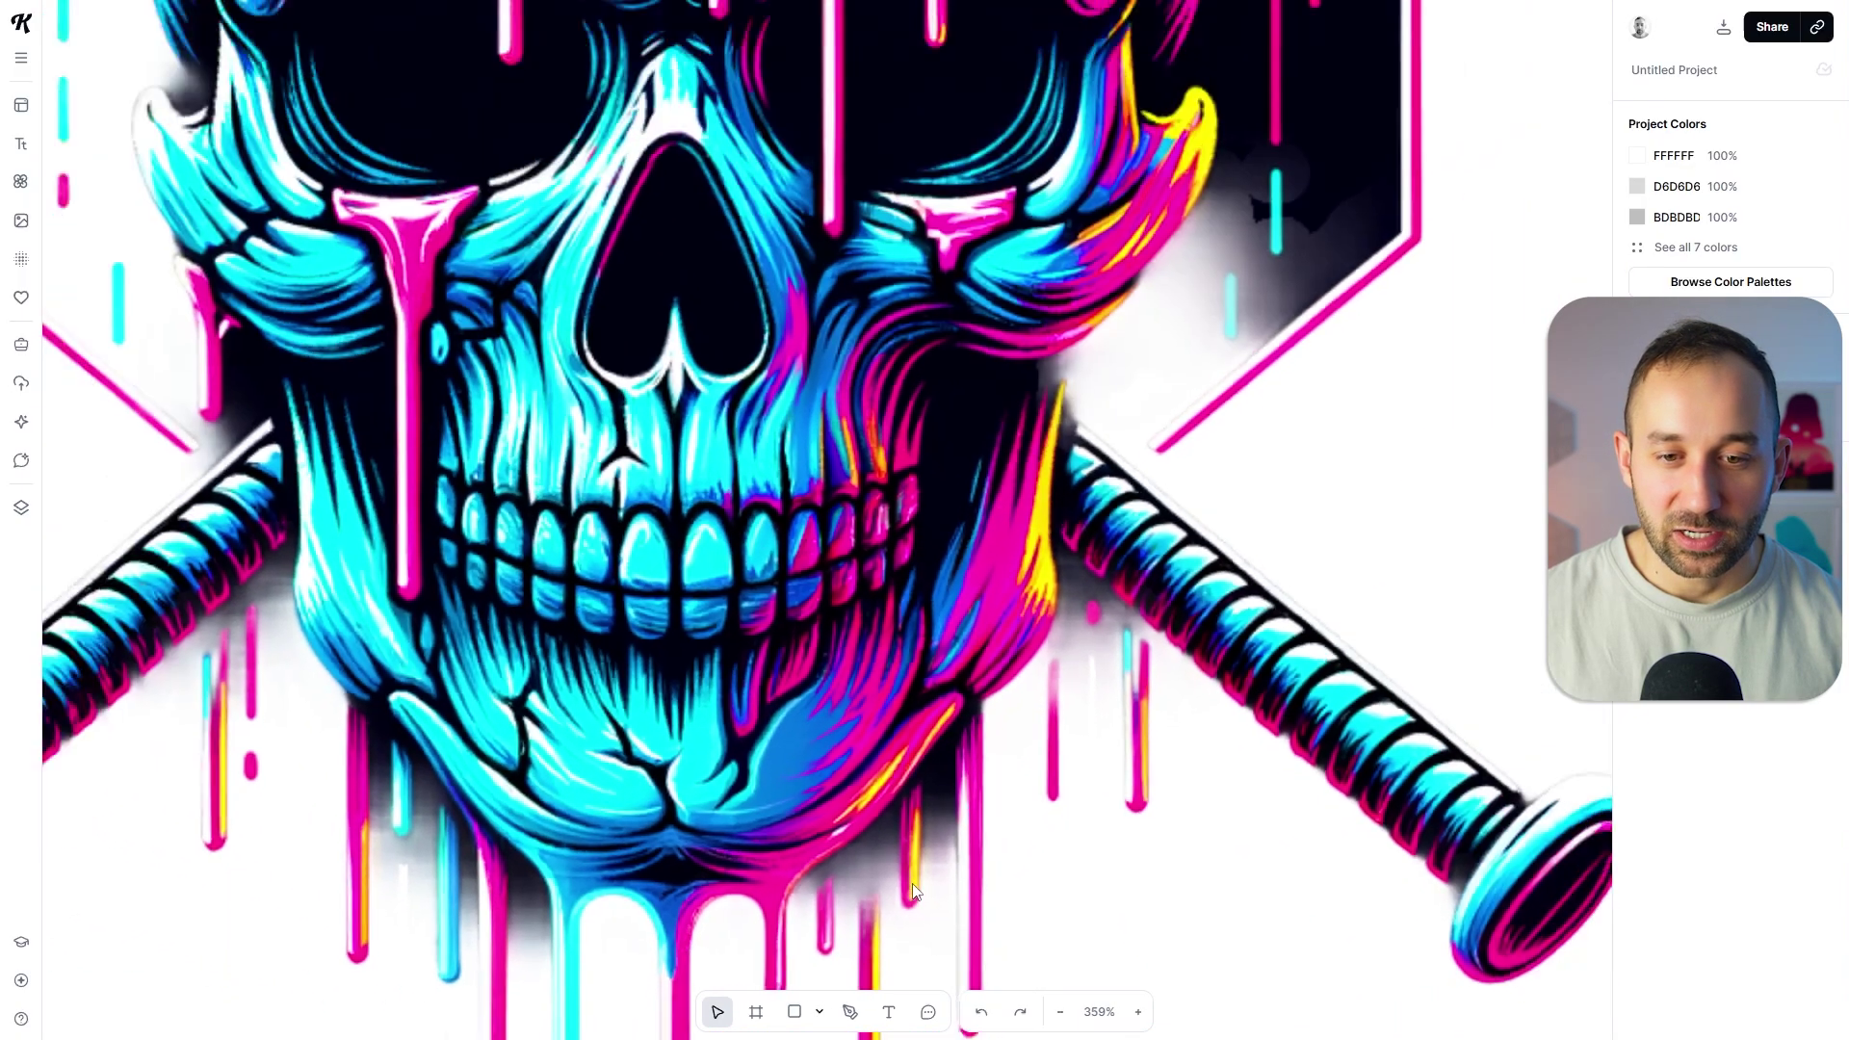
pyautogui.scroll(-6, 911, 882)
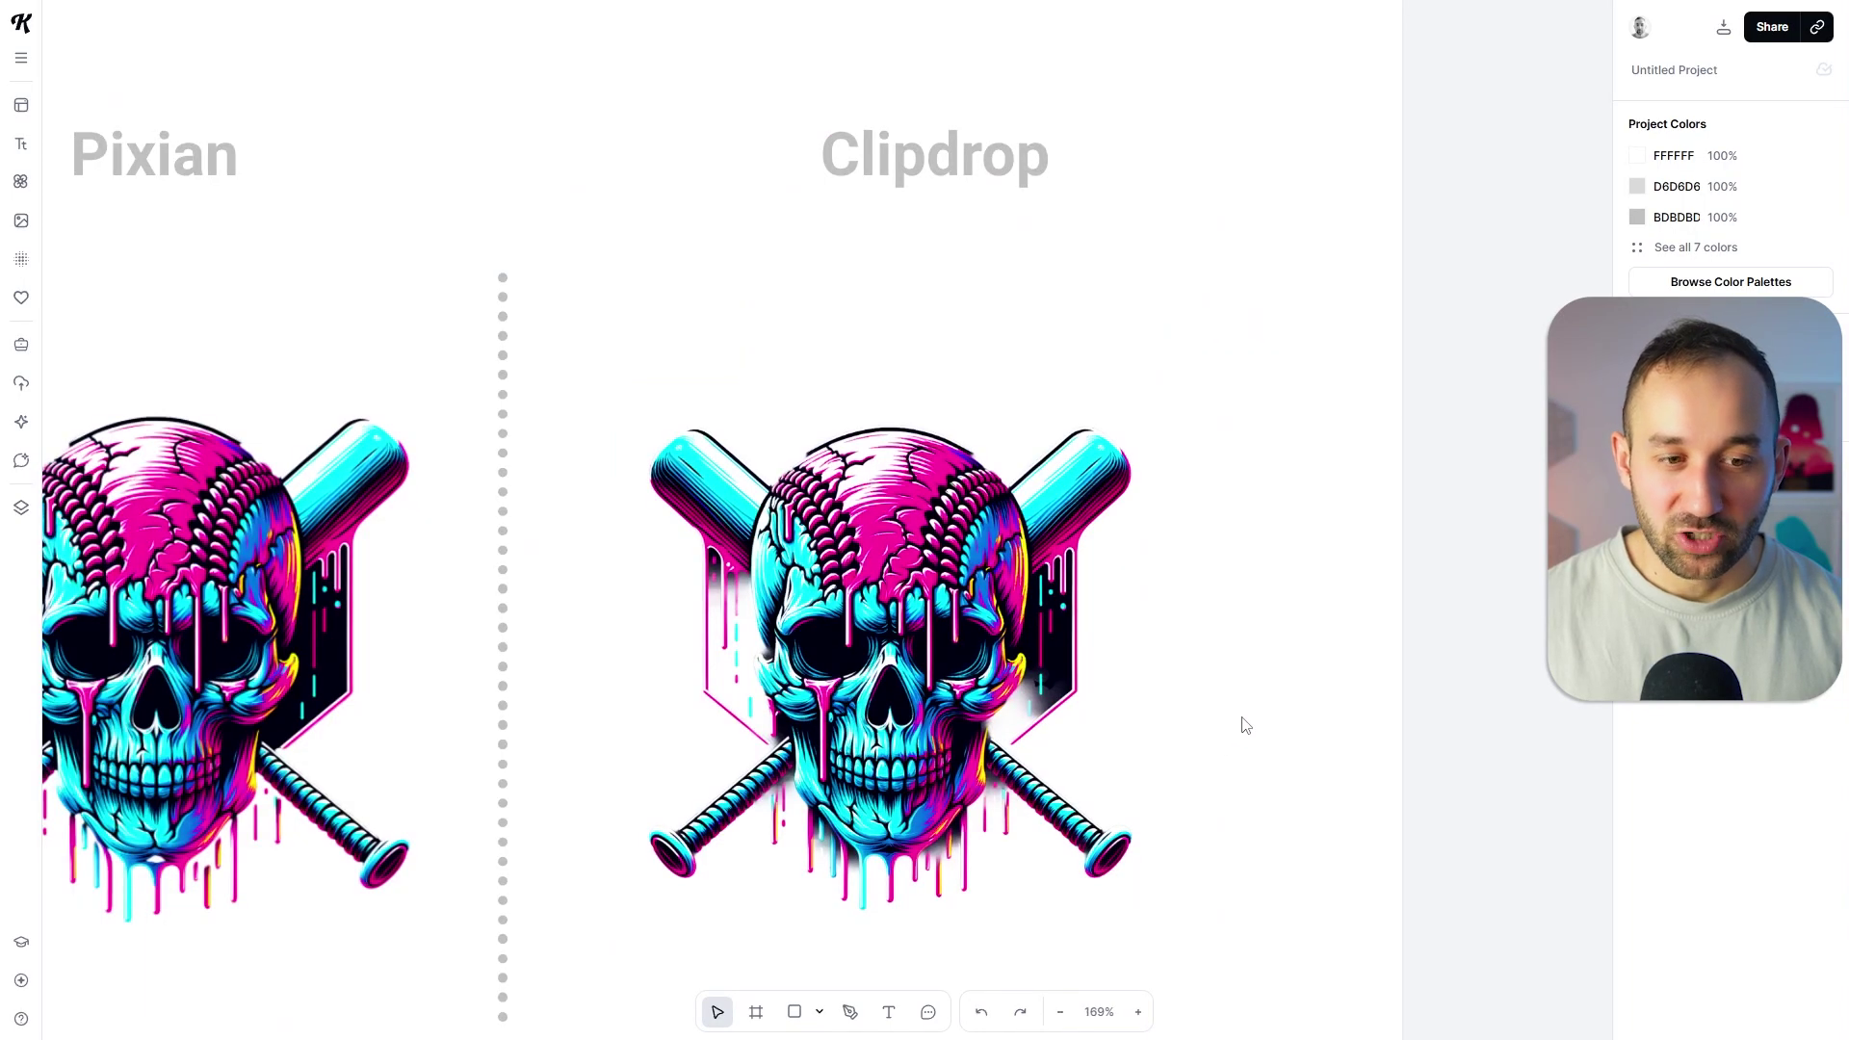
# Compare the four skull cutouts side by side, rechecking the black plate and edges of the Pixian version against Remove.bg.
pyautogui.moveTo(479, 392); pyautogui.dragTo(969, 236)
pyautogui.scroll(-3, 1003, 421)
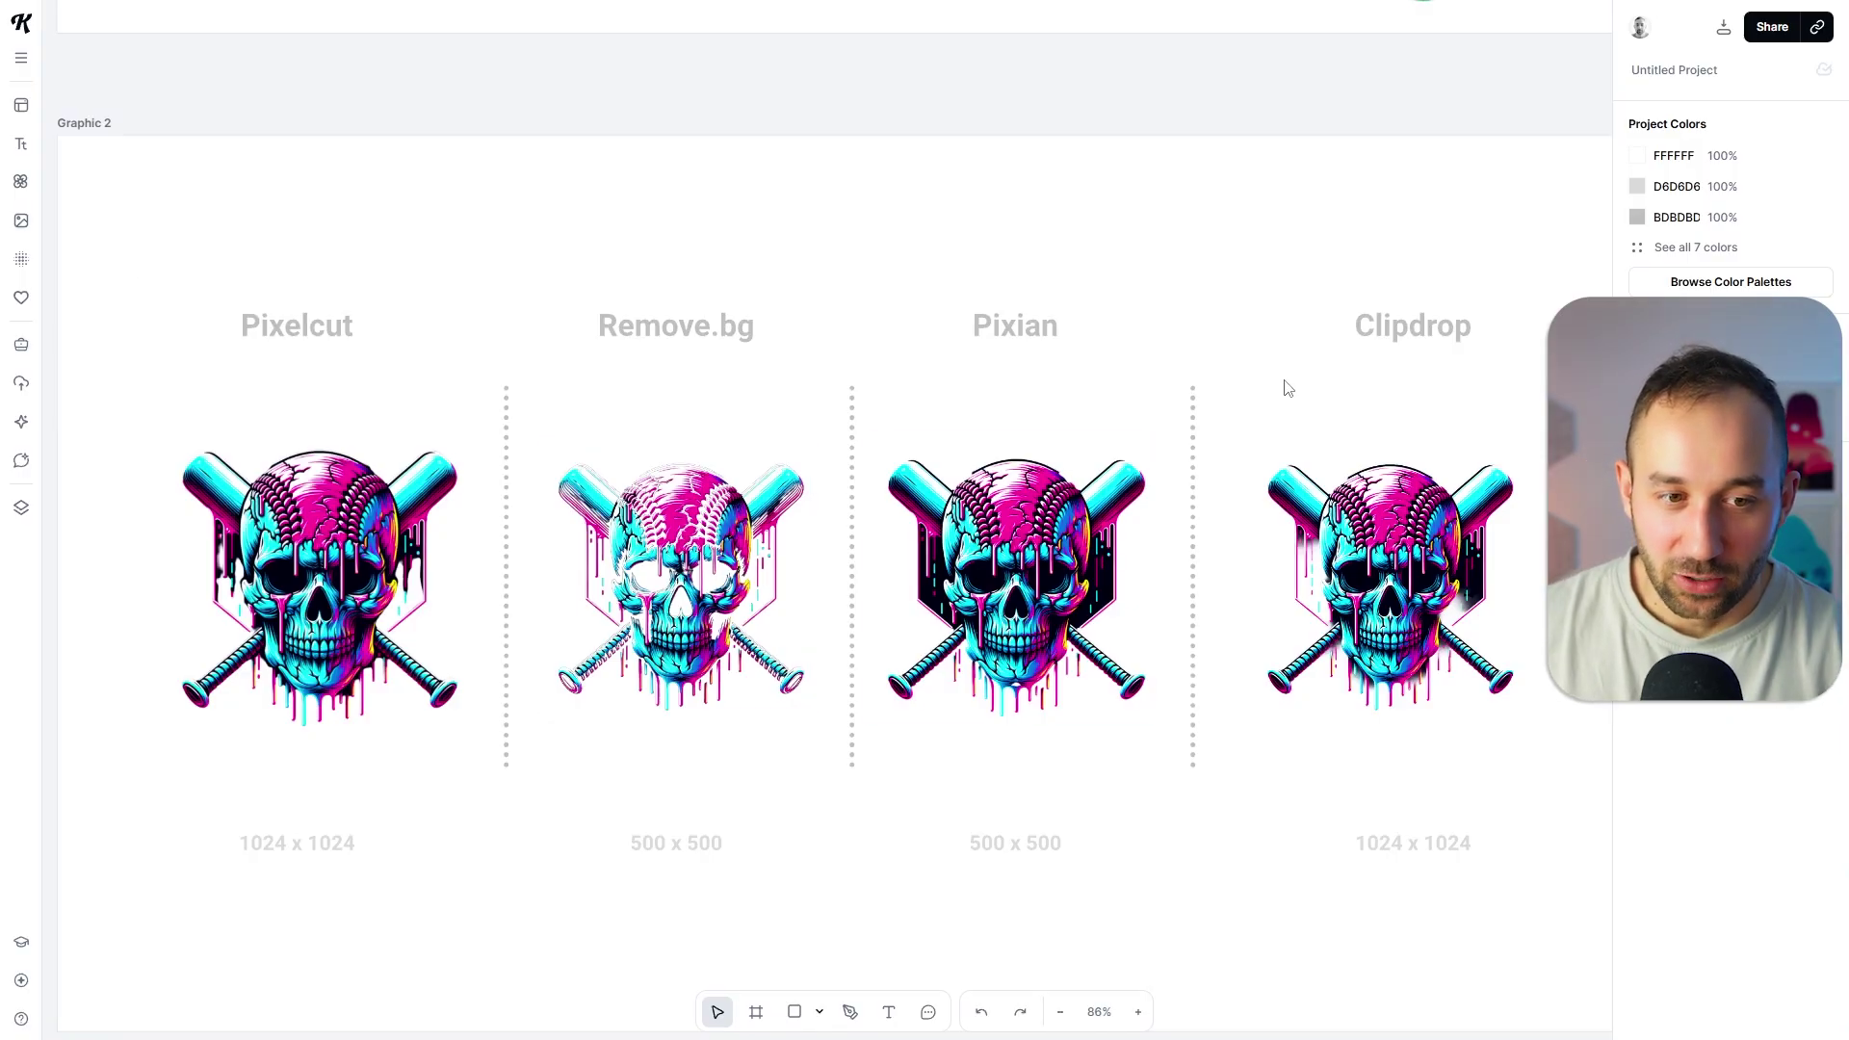
pyautogui.moveTo(569, 251); pyautogui.dragTo(1160, 742)
pyautogui.click(1044, 734)
pyautogui.scroll(5, 1044, 735)
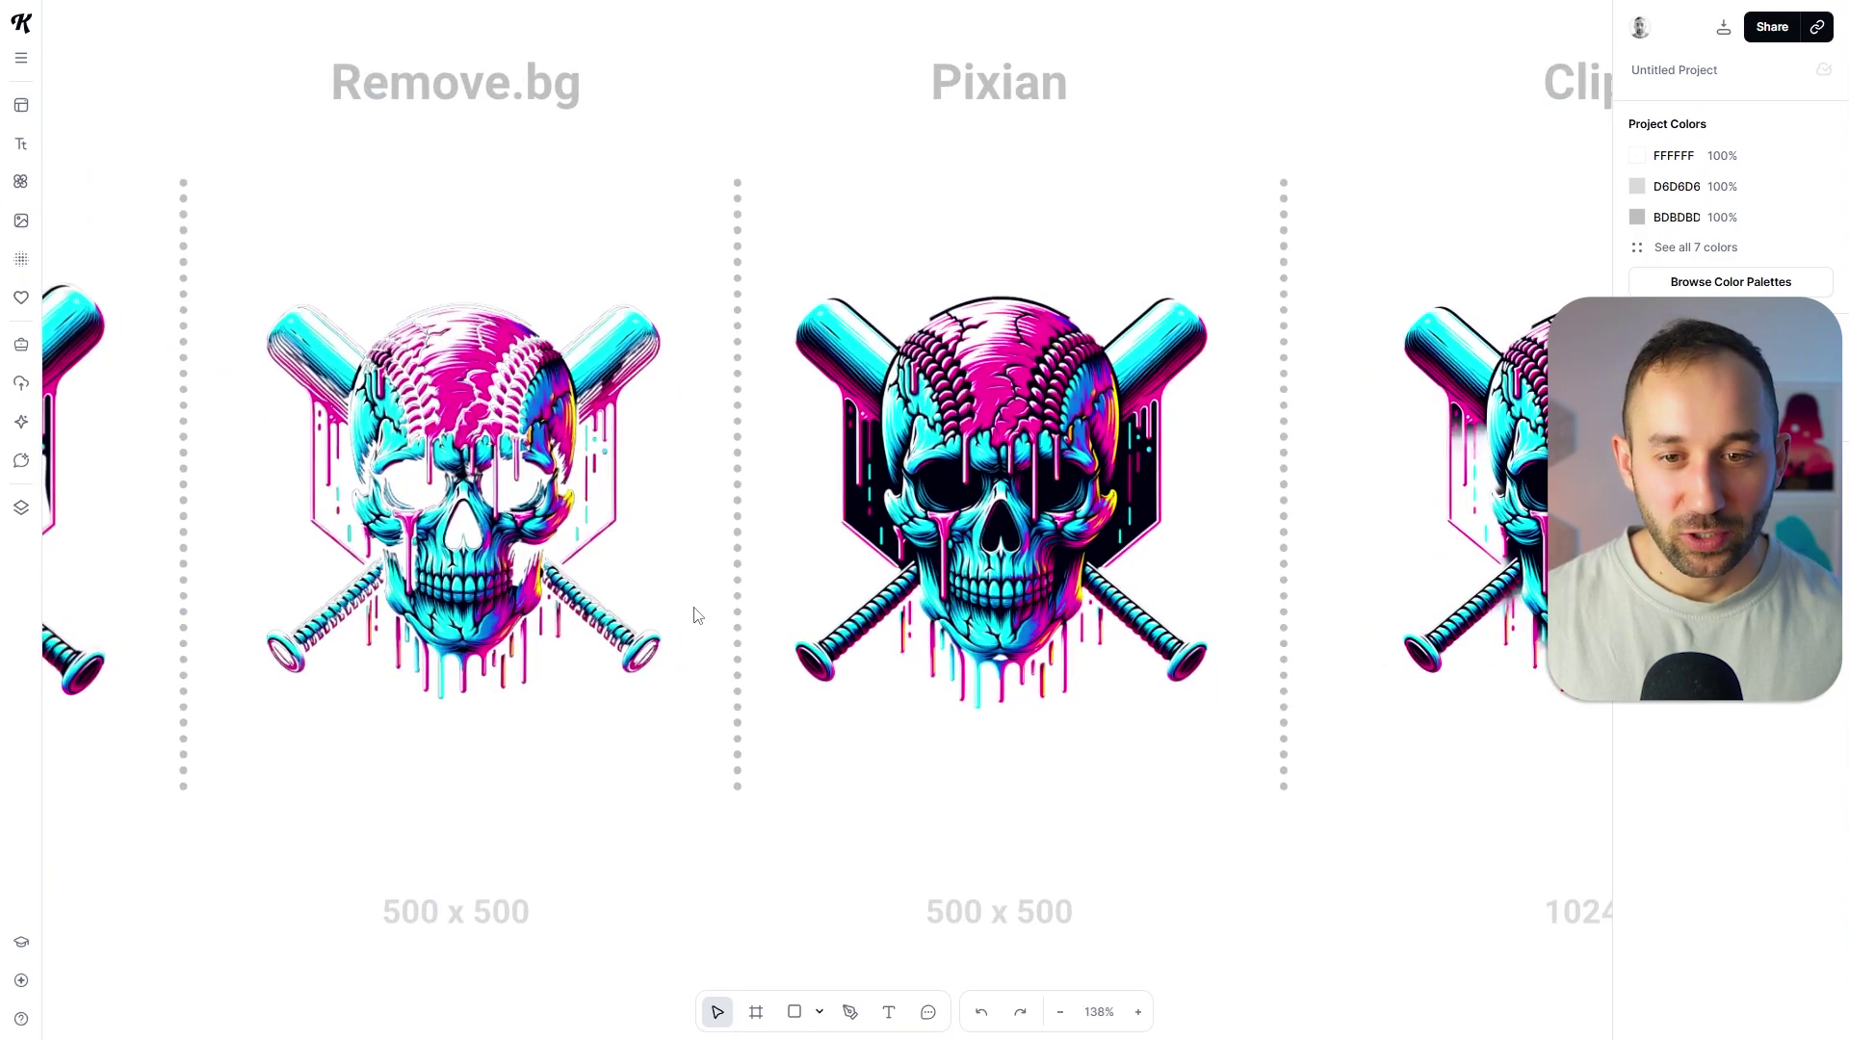
pyautogui.scroll(3, 697, 615)
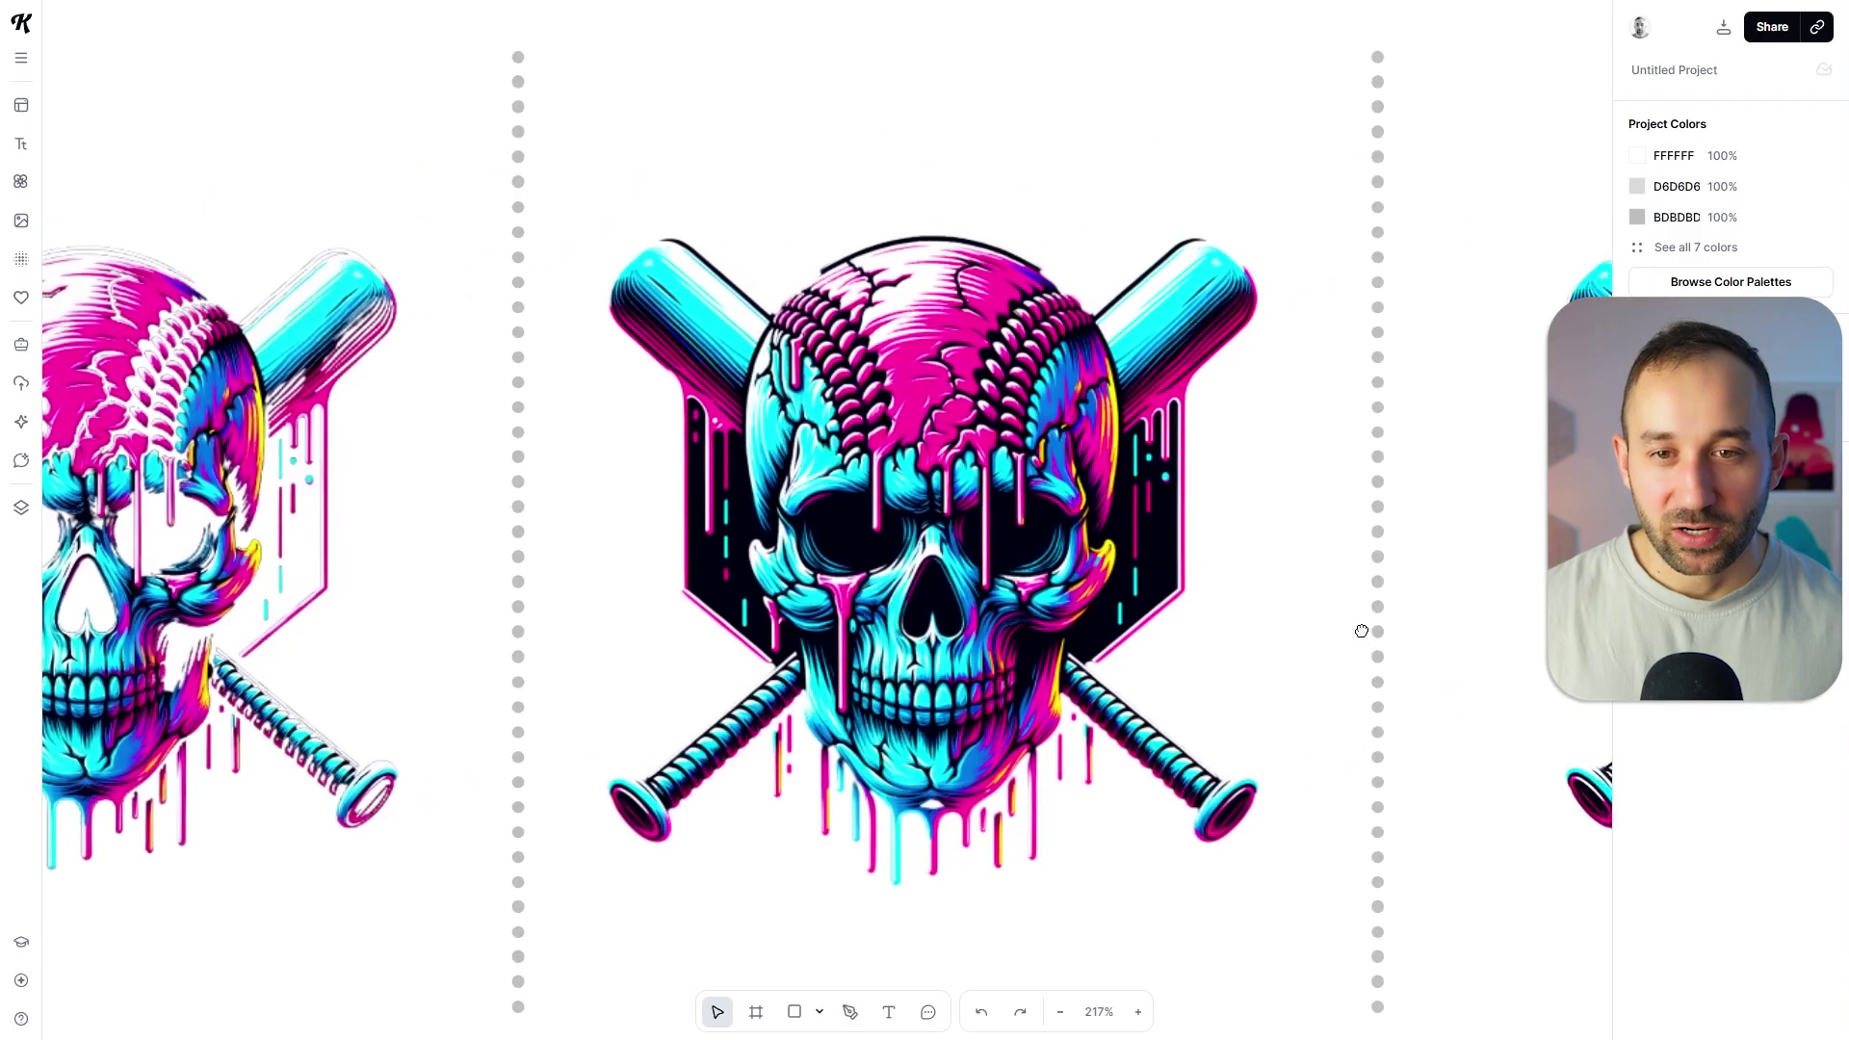
pyautogui.moveTo(1362, 631); pyautogui.dragTo(1216, 535)
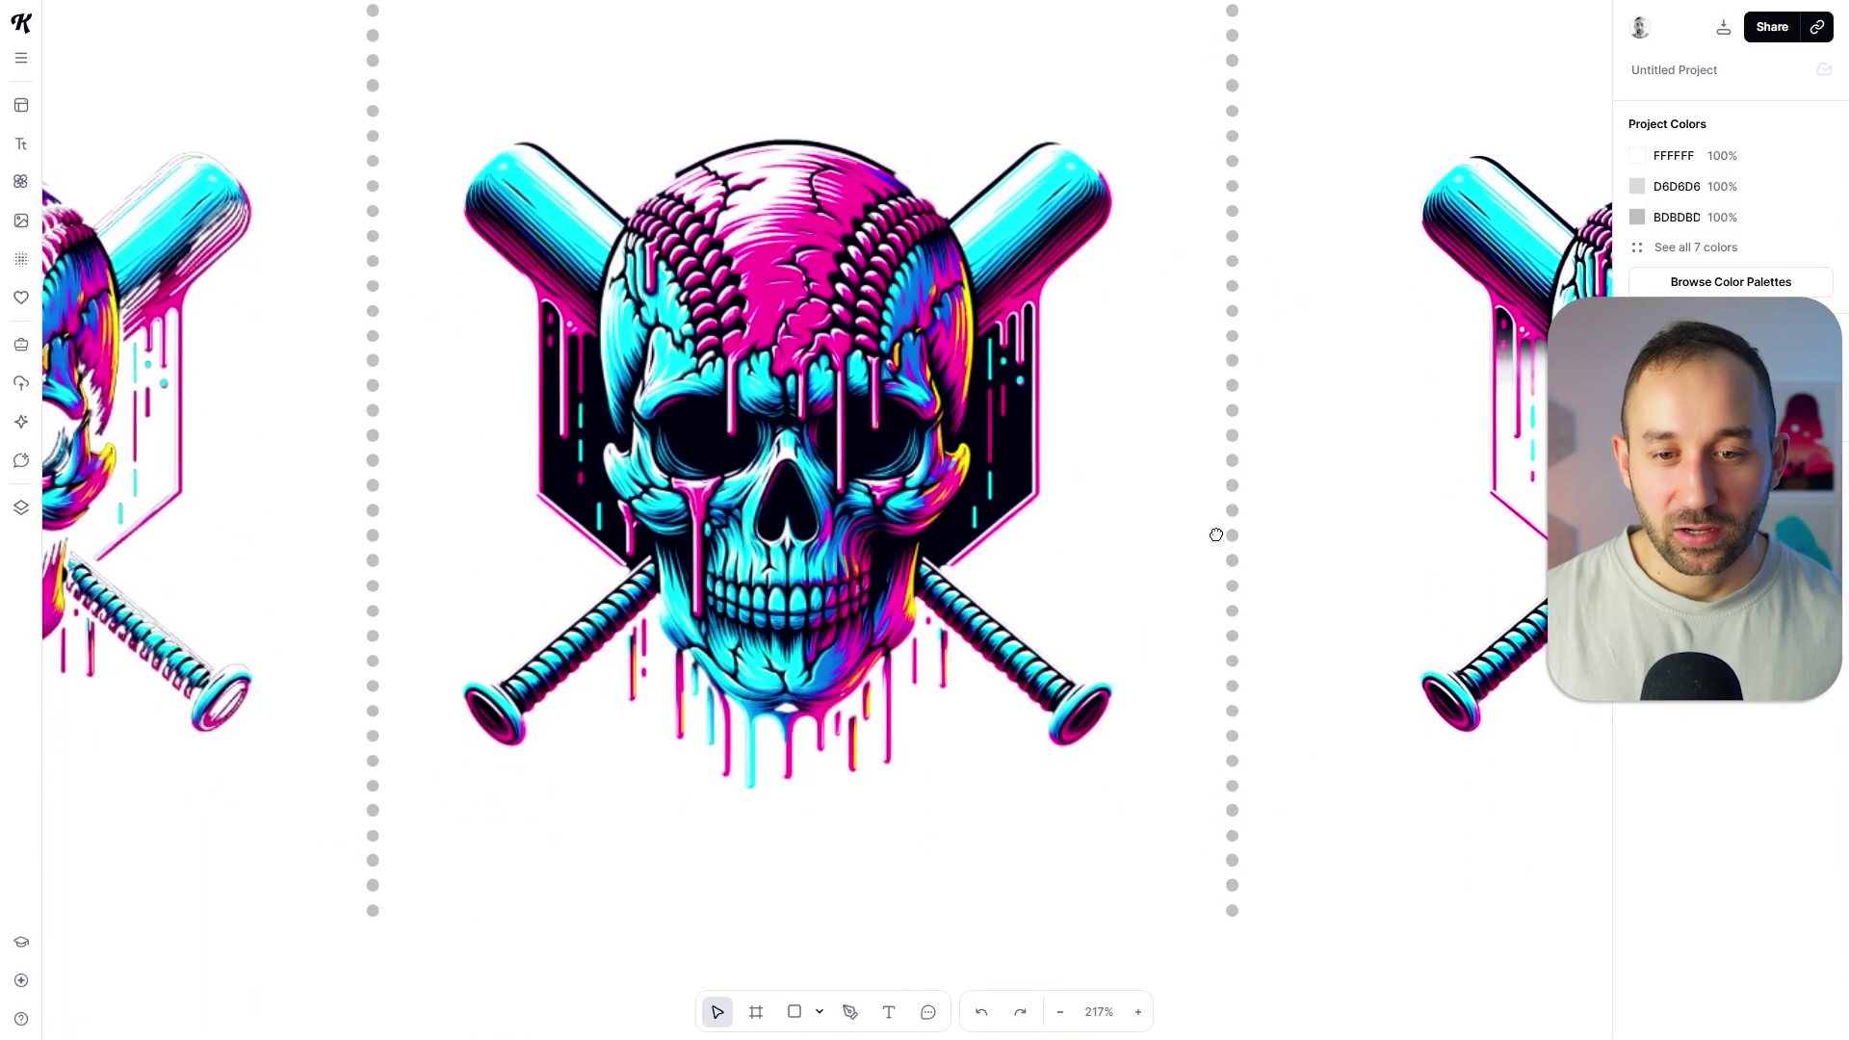
pyautogui.scroll(4, 882, 517)
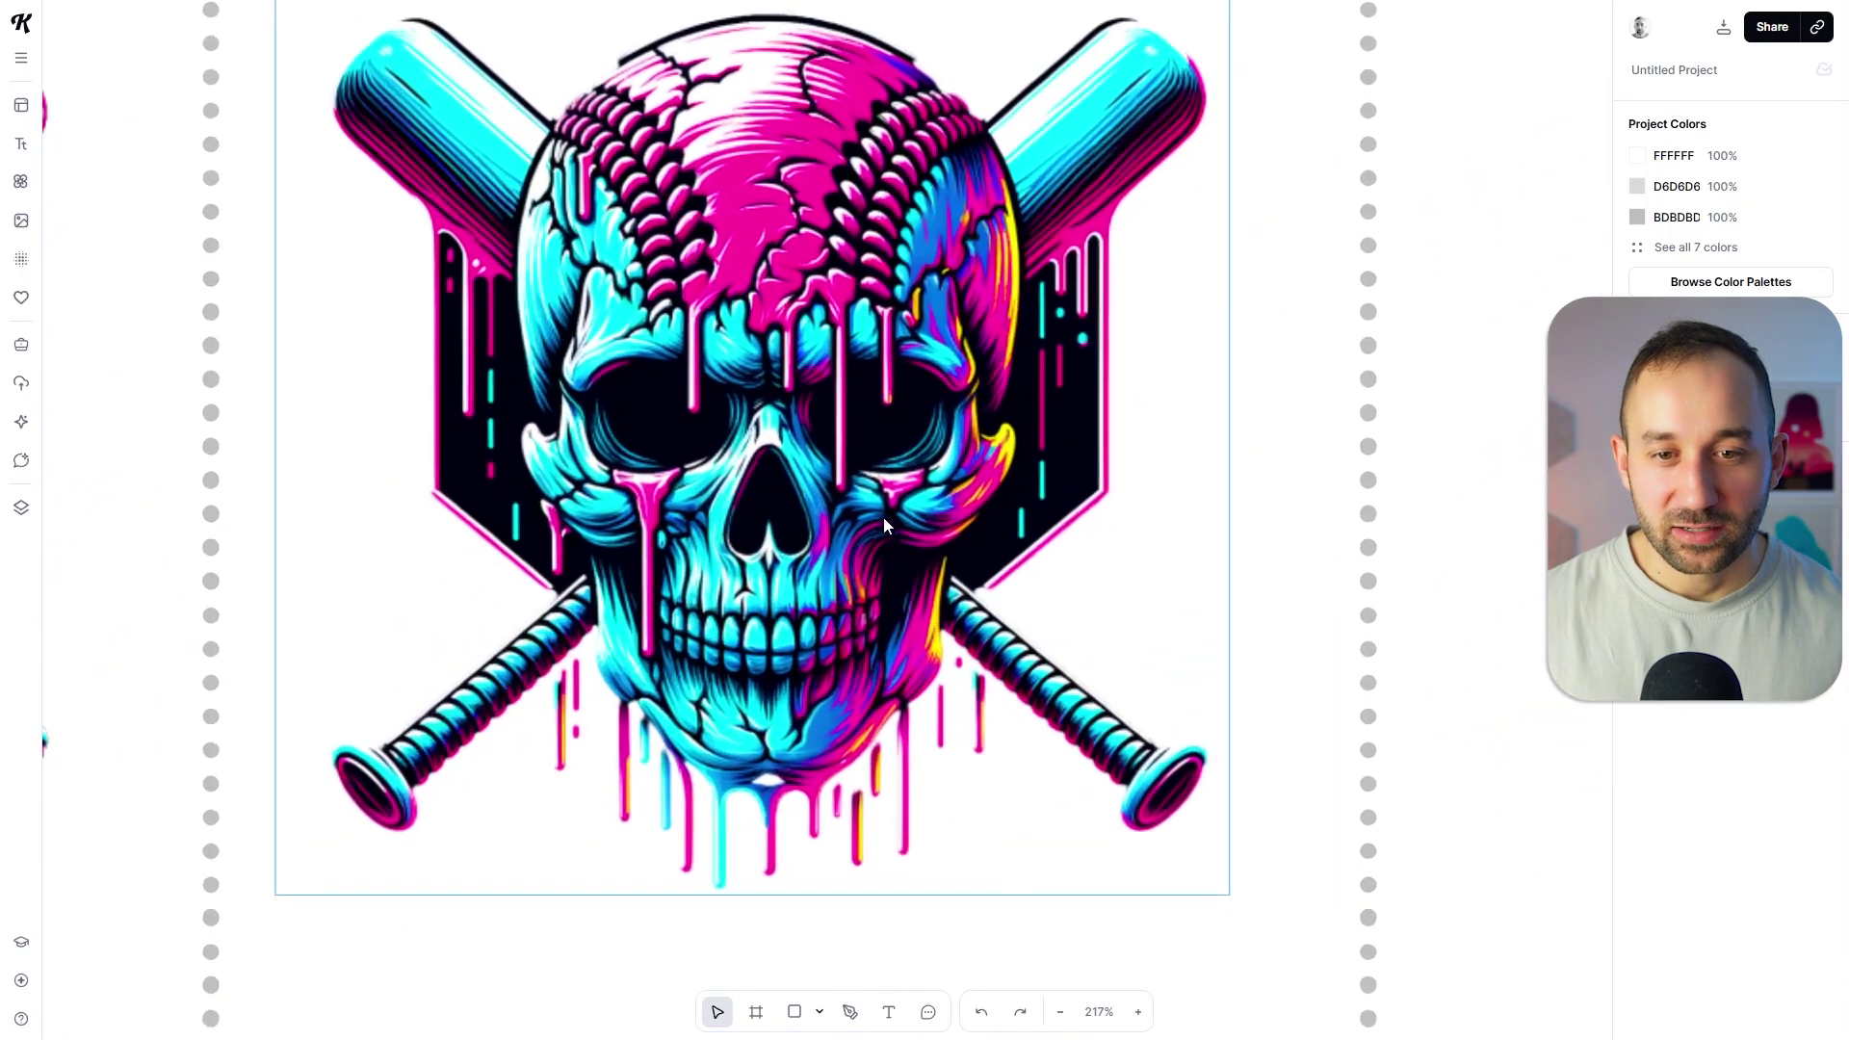
pyautogui.scroll(2, 974, 497)
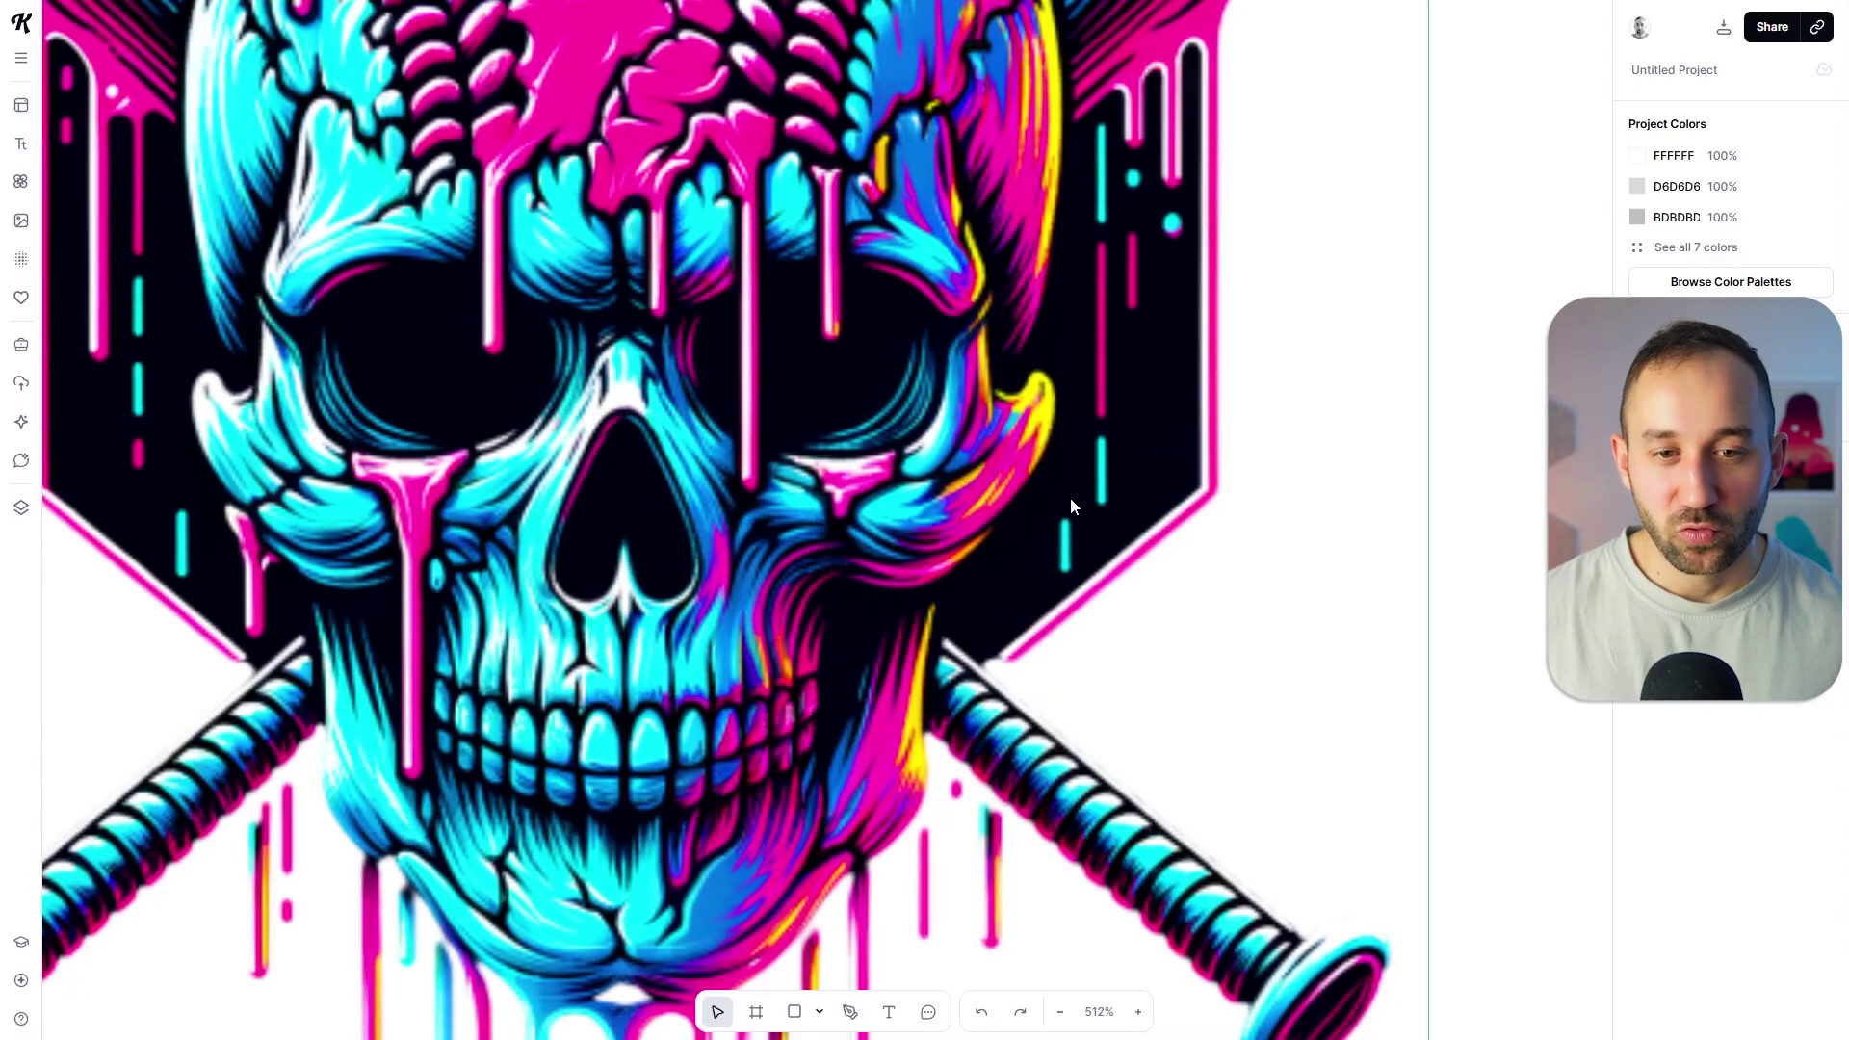
pyautogui.scroll(-4, 1065, 481)
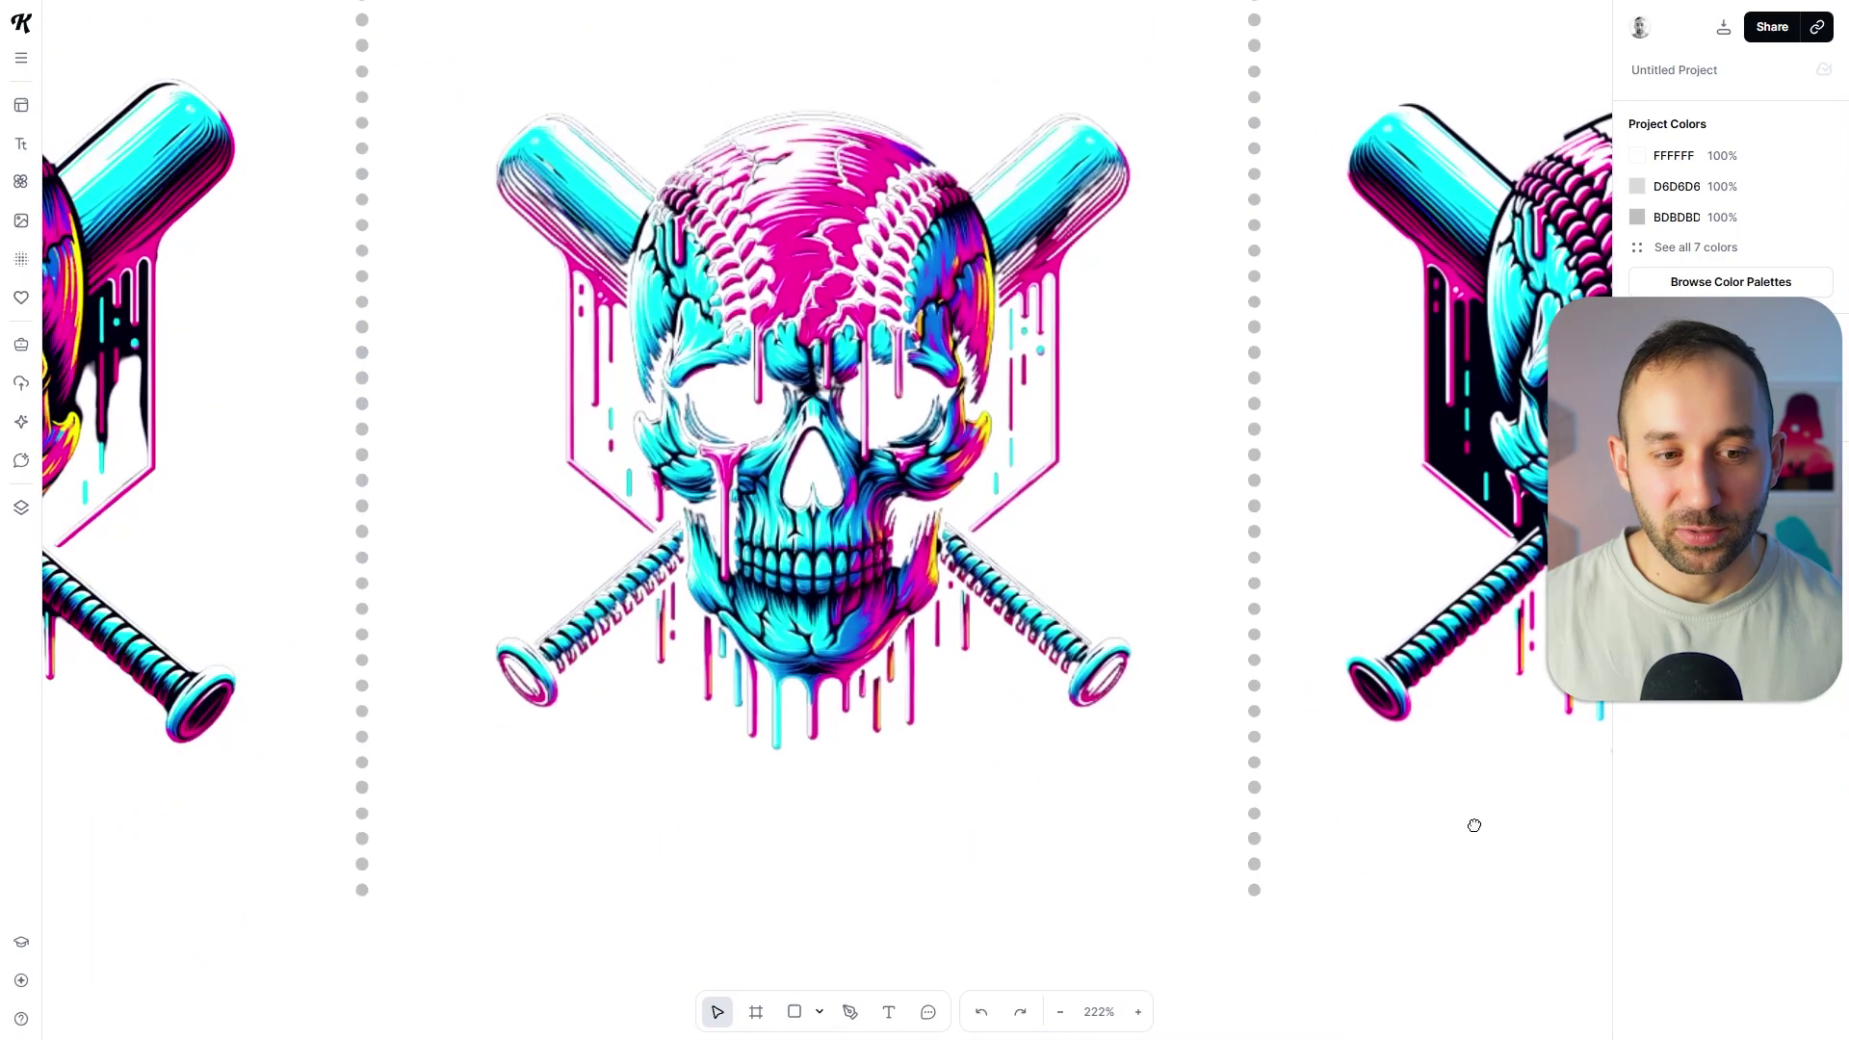
pyautogui.moveTo(1474, 825); pyautogui.dragTo(978, 937)
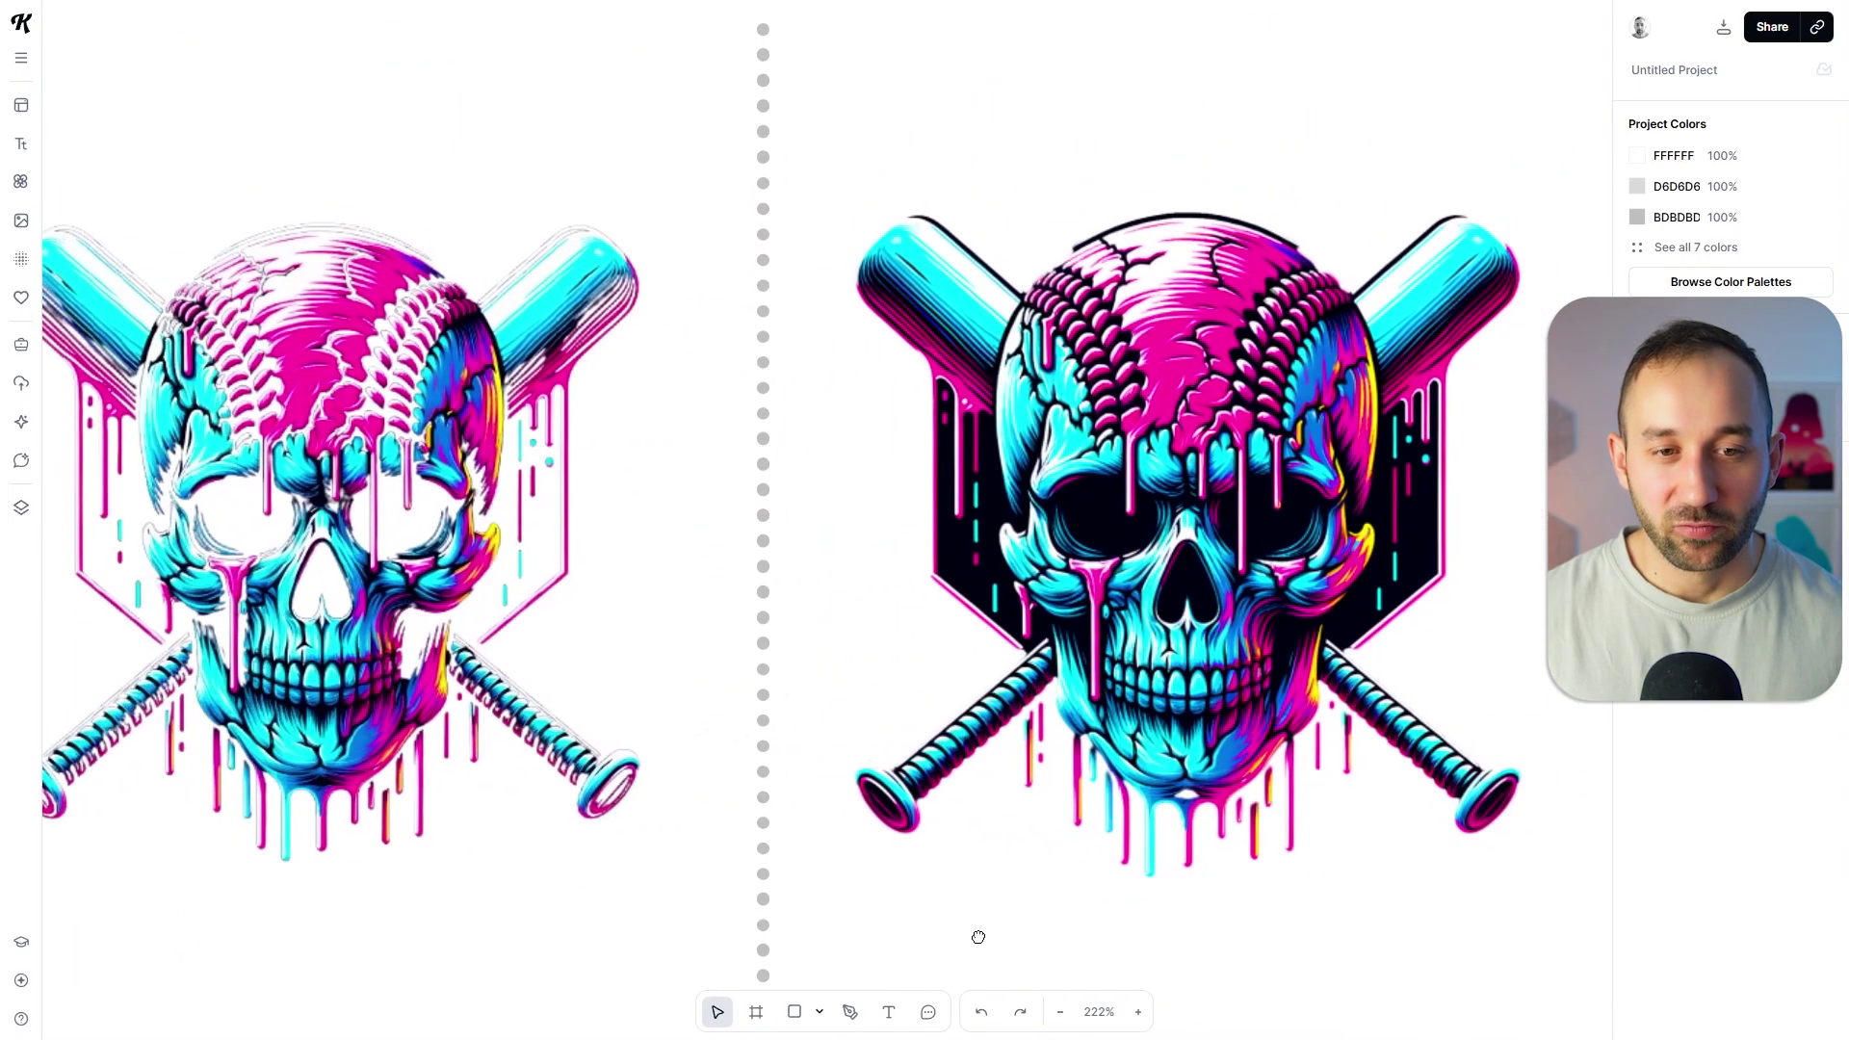
# Move the green check mark badge from the artboard above to below the Pixian skull's 500 x 500 label in Graphic 2.
pyautogui.scroll(-2, 993, 912)
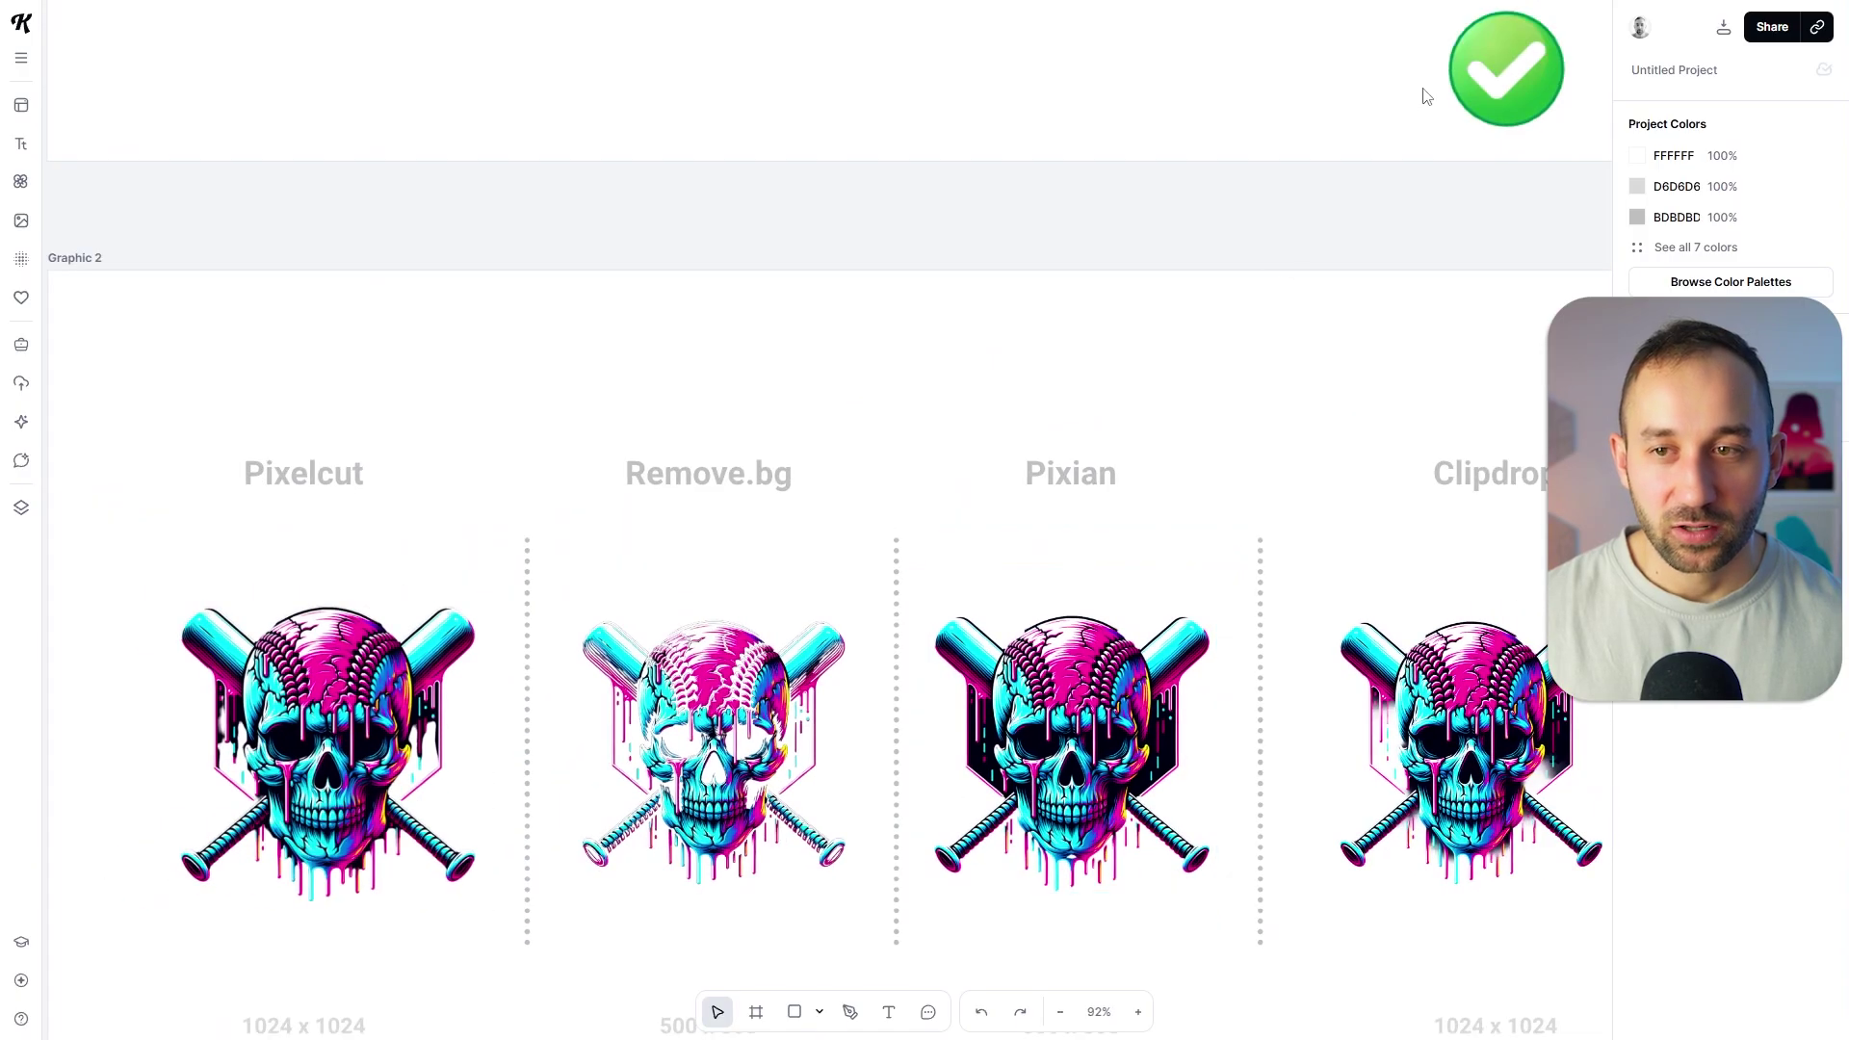
pyautogui.click(1492, 77)
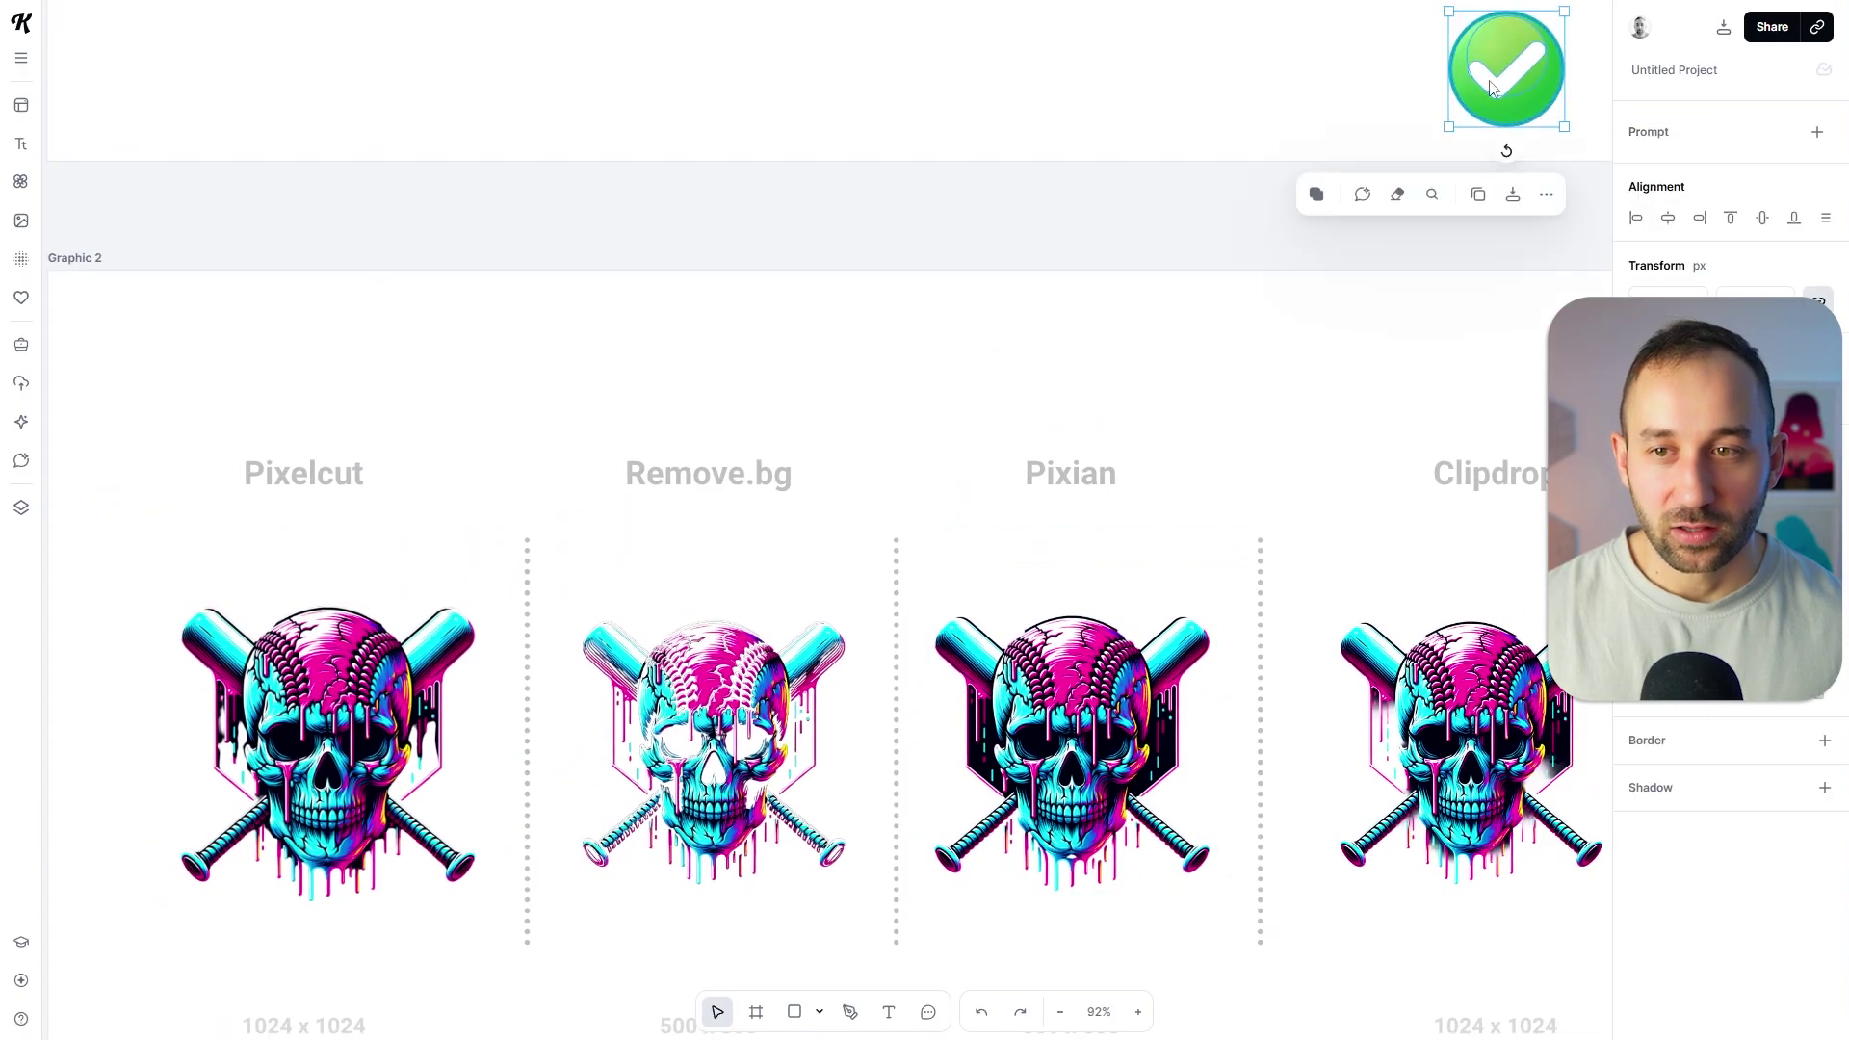
pyautogui.moveTo(1492, 77); pyautogui.dragTo(1067, 931)
pyautogui.moveTo(1180, 463); pyautogui.dragTo(1243, 58)
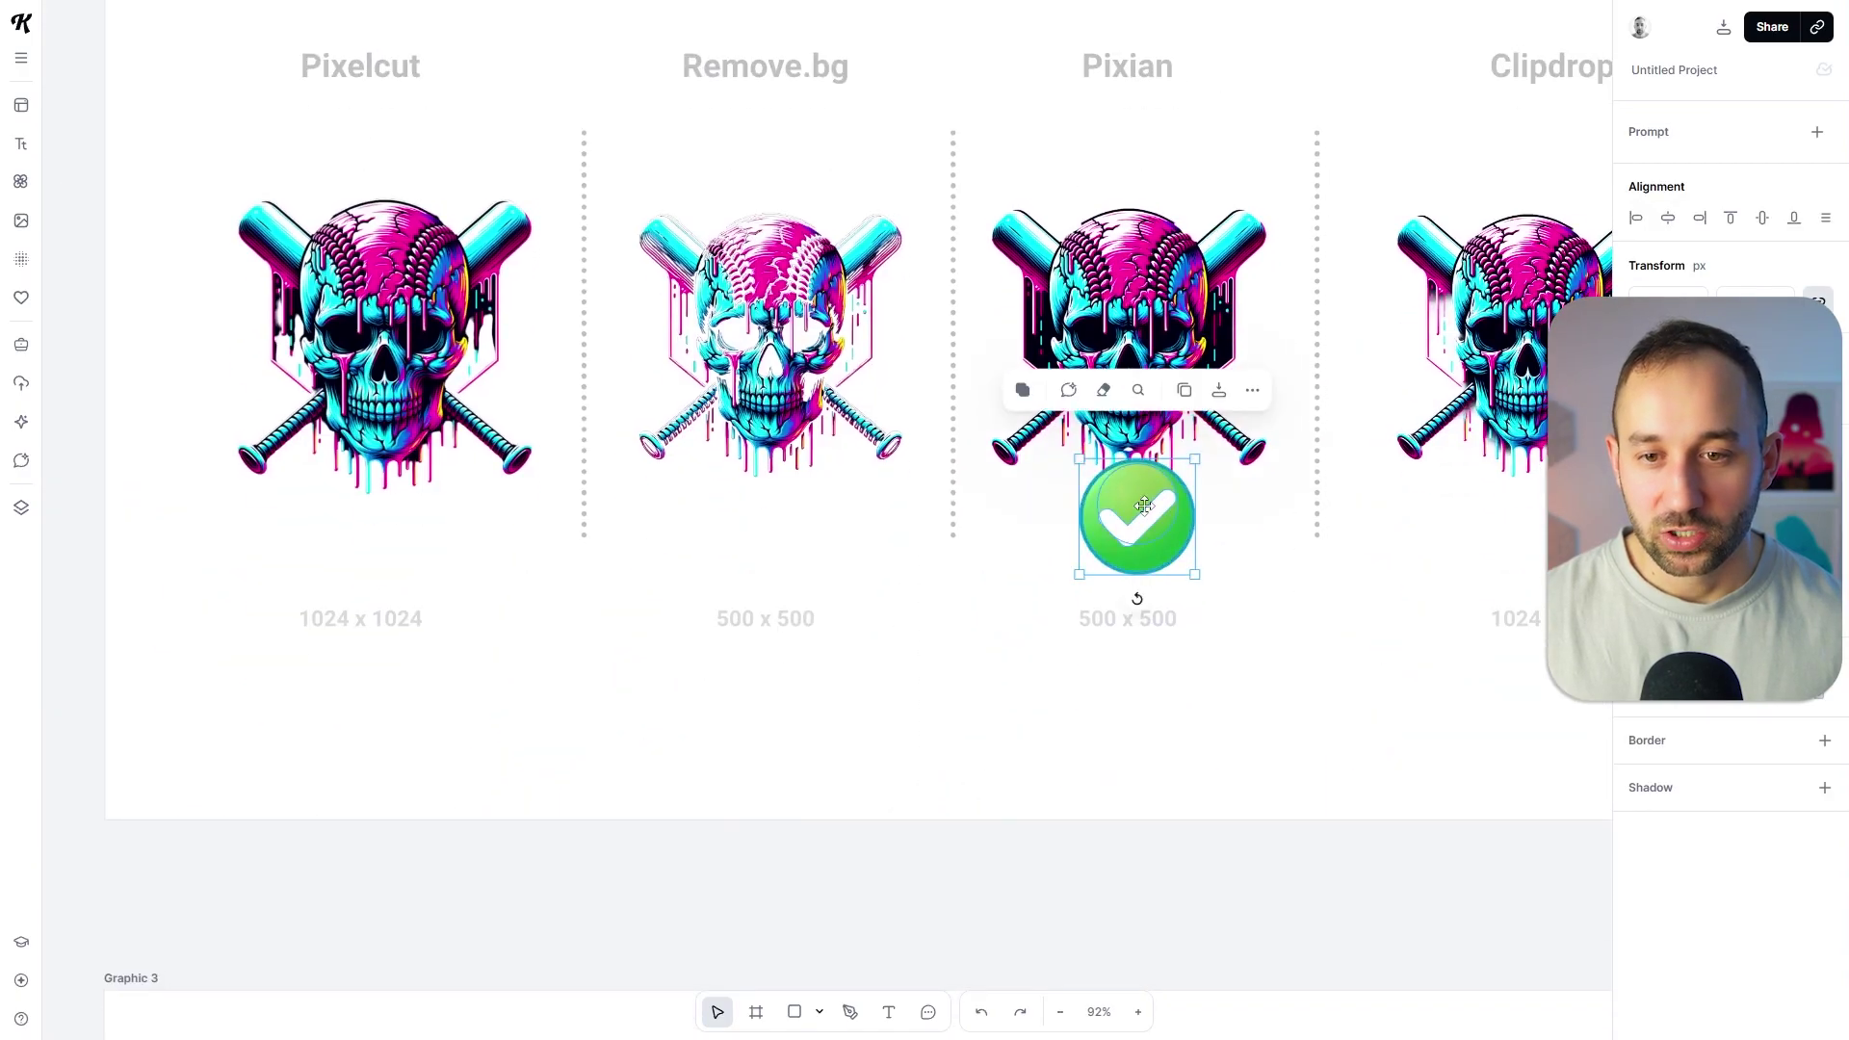
pyautogui.moveTo(1142, 510); pyautogui.dragTo(1134, 700)
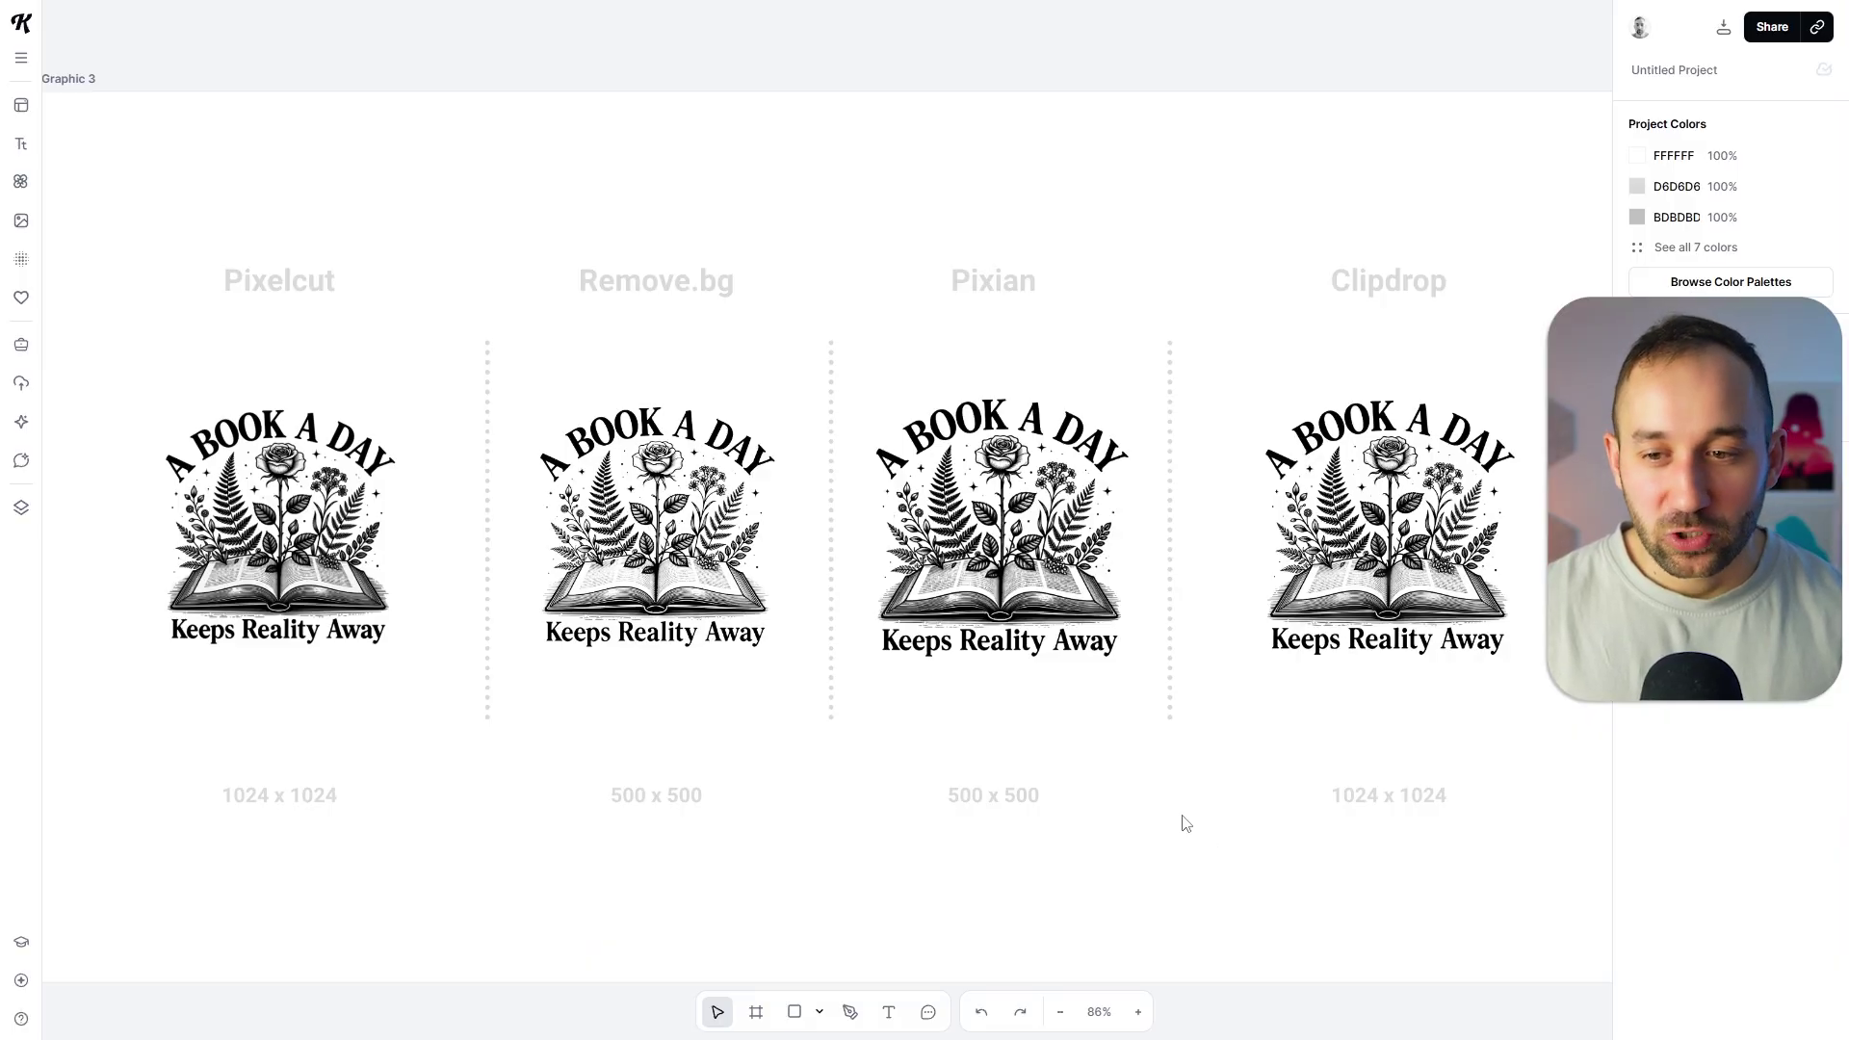
# Examine the "A Book A Day" cutouts on the white Graphic 3 artboard, comparing Pixian, Remove.bg and Pixelcut.
pyautogui.scroll(10, 1094, 674)
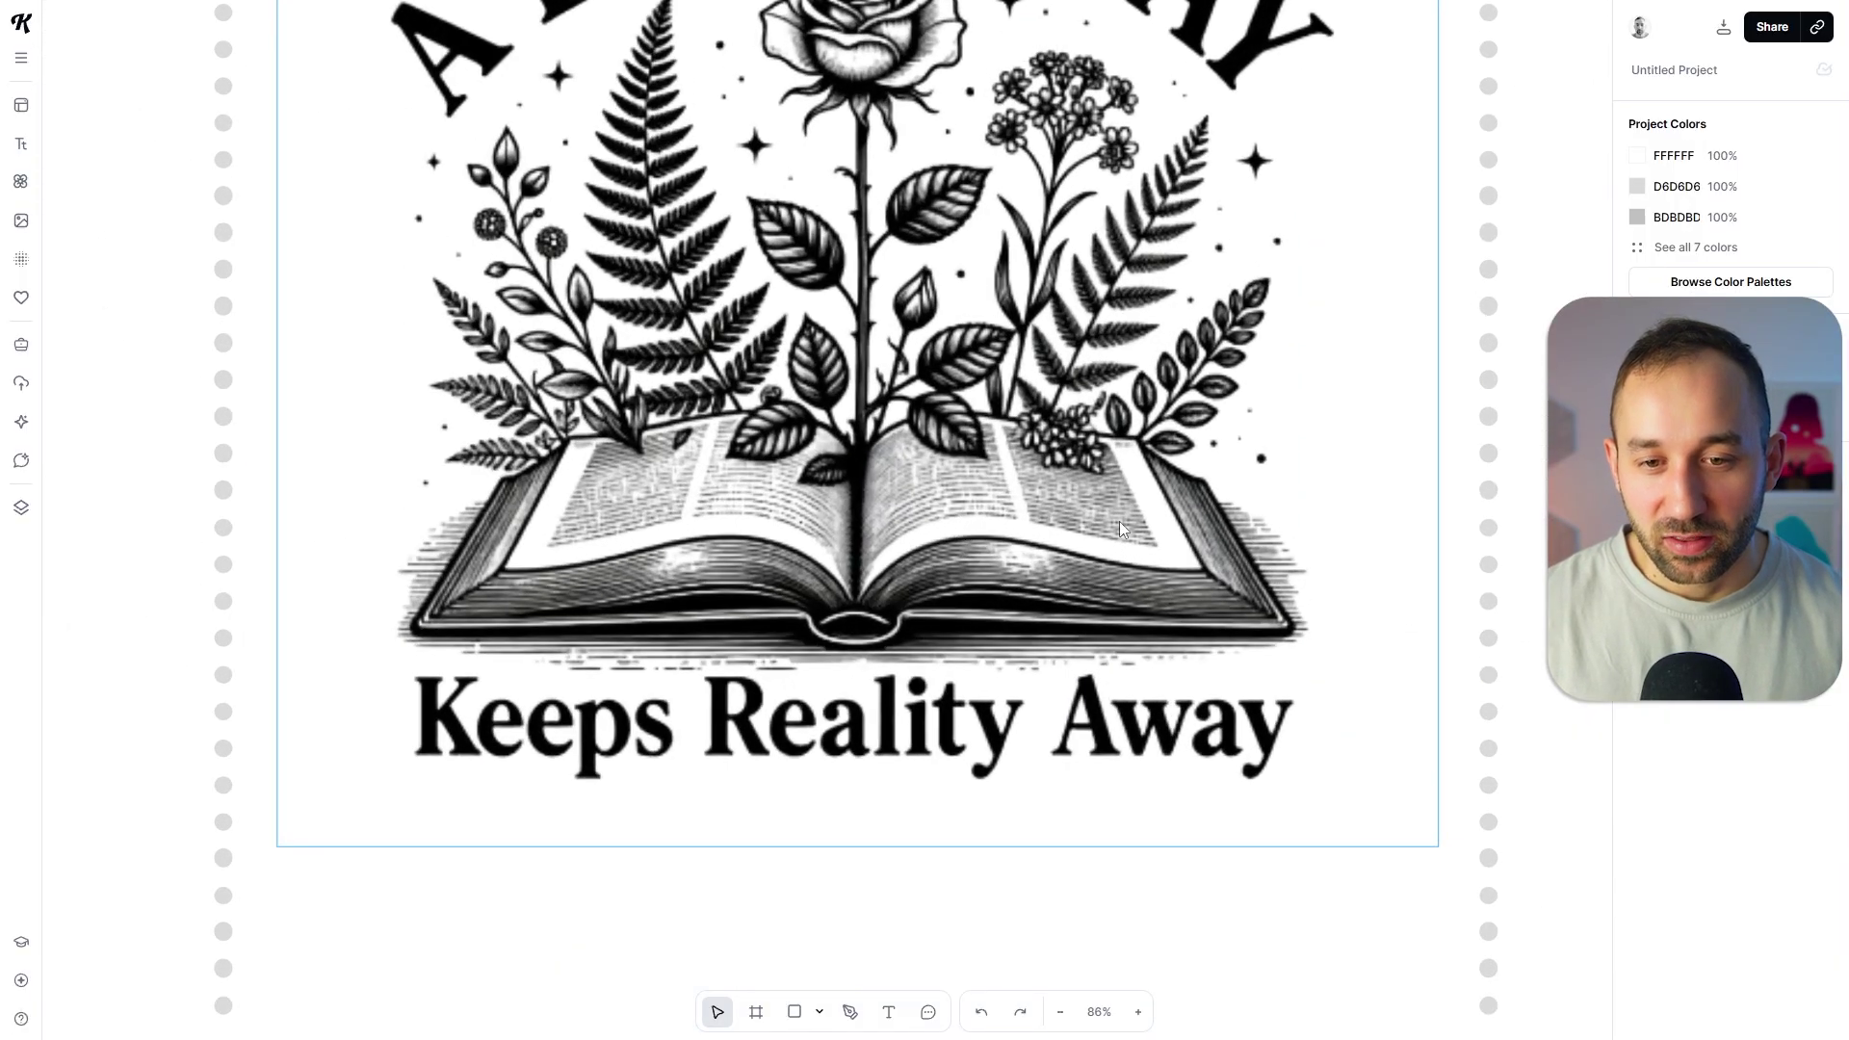
pyautogui.scroll(-10, 847, 566)
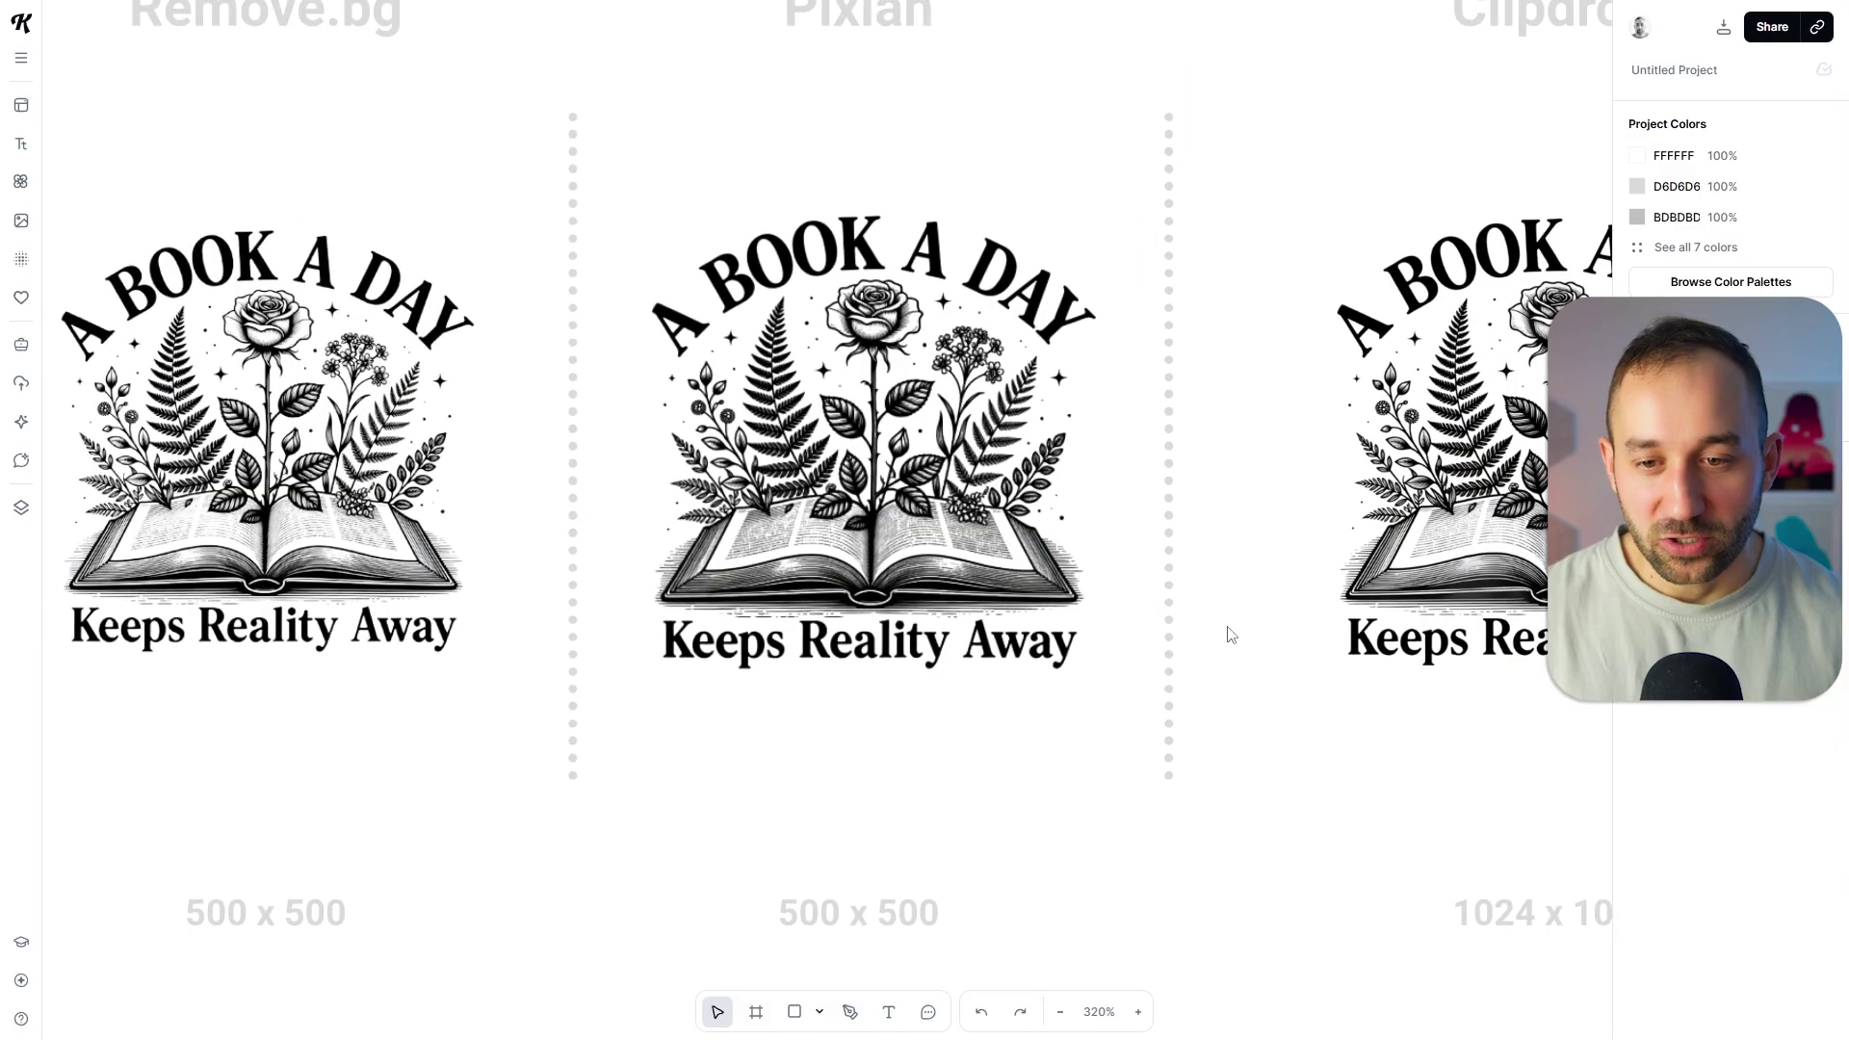
pyautogui.scroll(-4, 1230, 635)
pyautogui.moveTo(414, 67); pyautogui.dragTo(647, 63)
pyautogui.click(599, 424)
pyautogui.scroll(3, 583, 371)
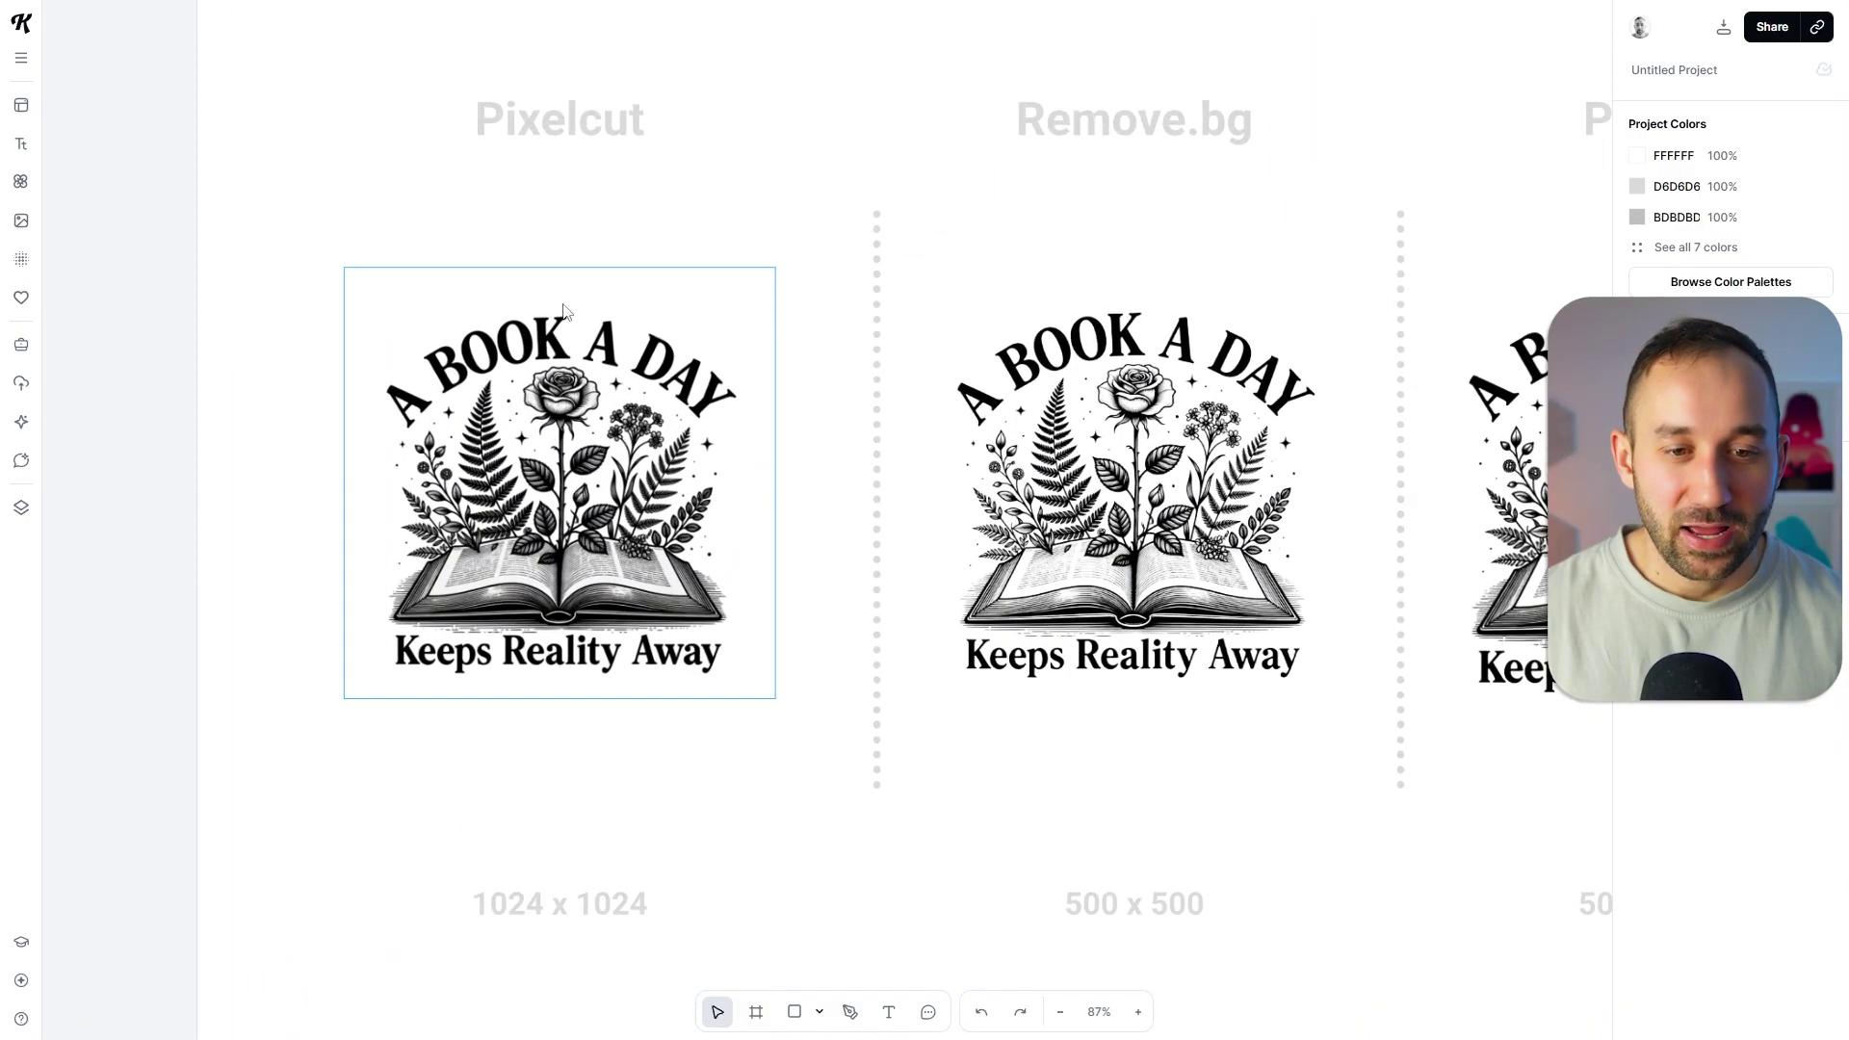
pyautogui.scroll(5, 471, 239)
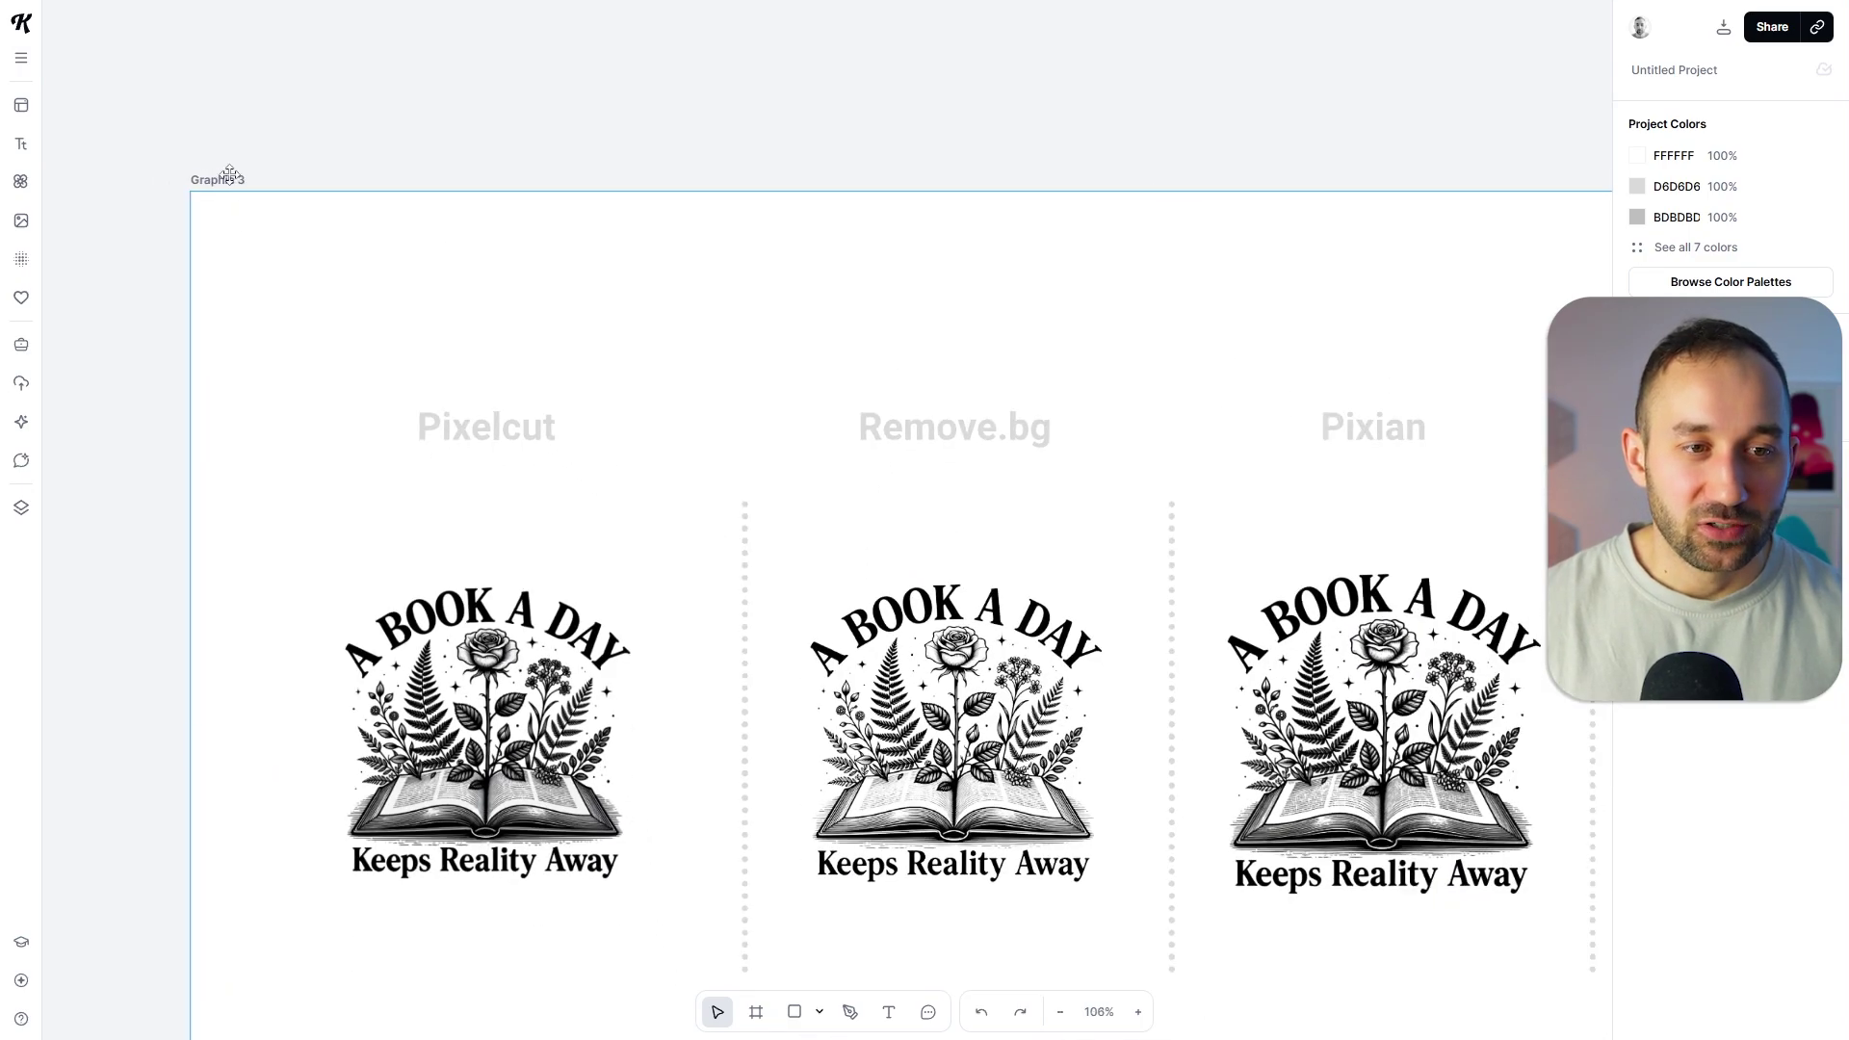
# Set the background of the Graphic 3 artboard to solid grey 6f6f6f.
pyautogui.click(229, 177)
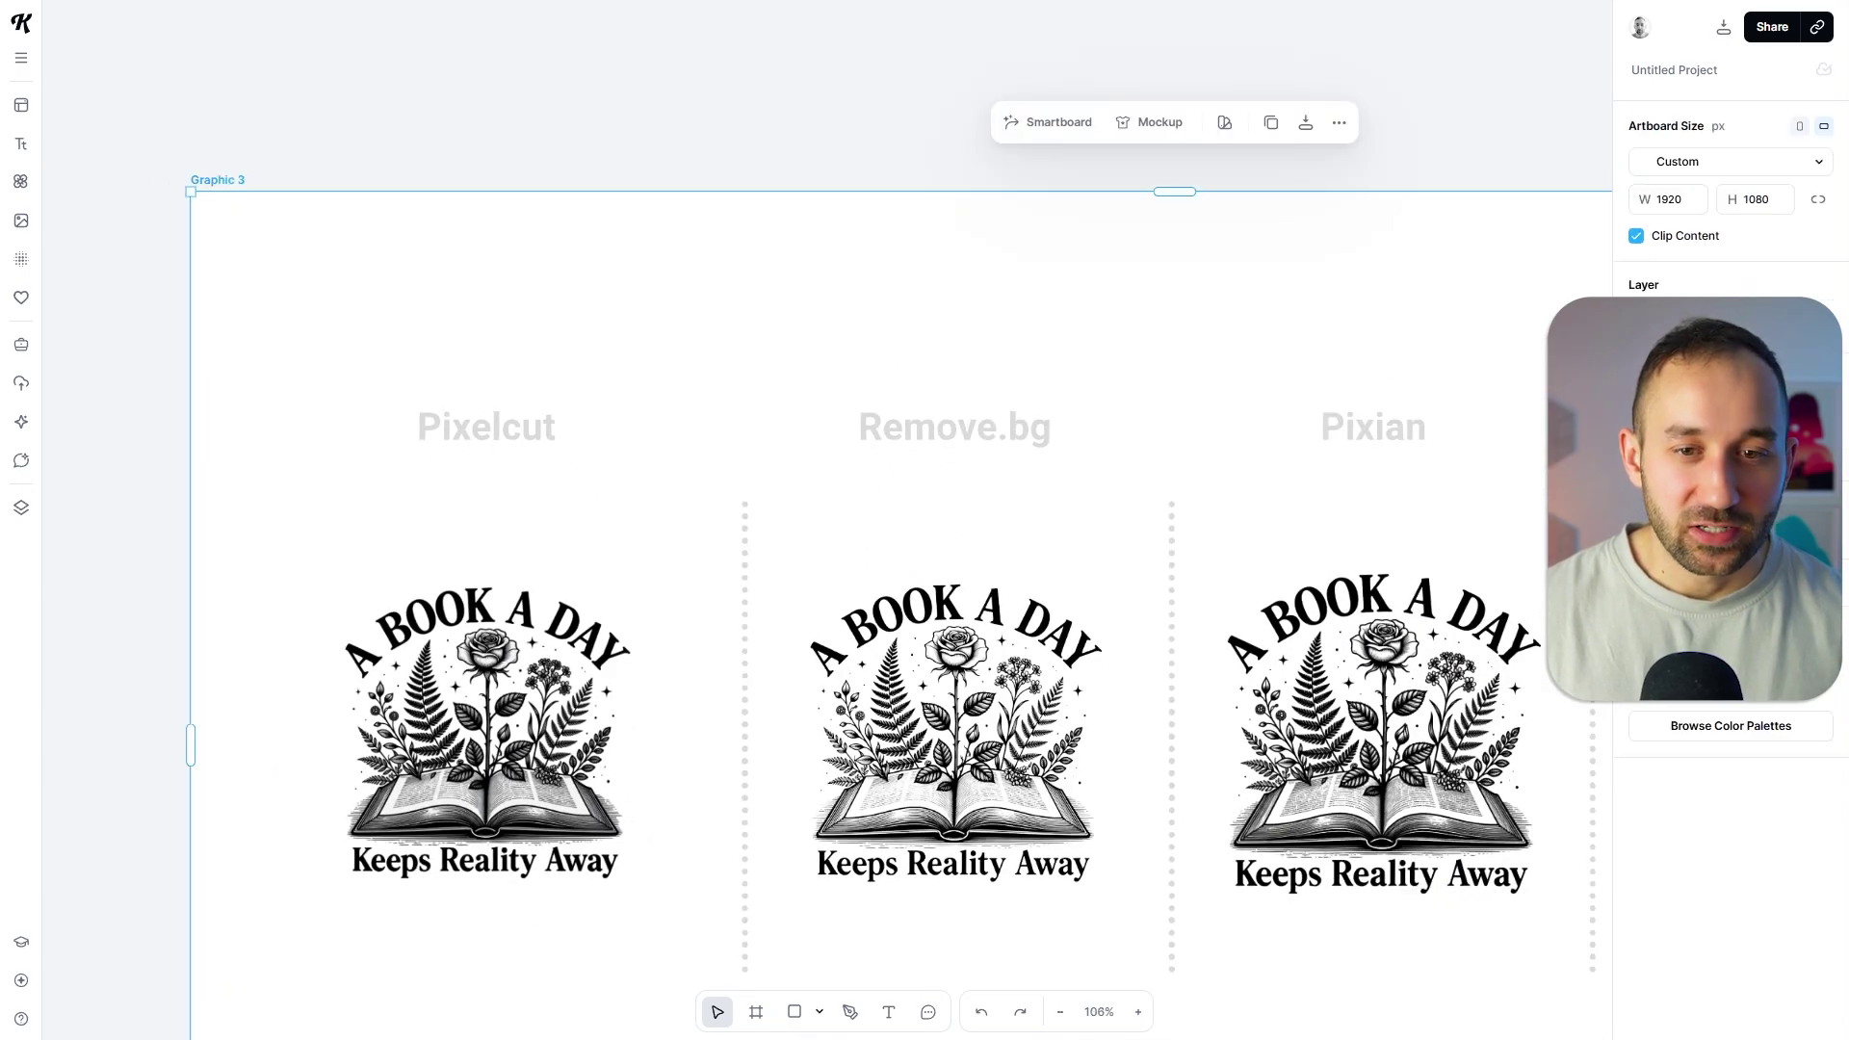
pyautogui.click(1646, 535)
pyautogui.moveTo(1529, 633)
pyautogui.mouseDown()
pyautogui.moveTo(1328, 658)
pyautogui.moveTo(1311, 697)
pyautogui.mouseUp()
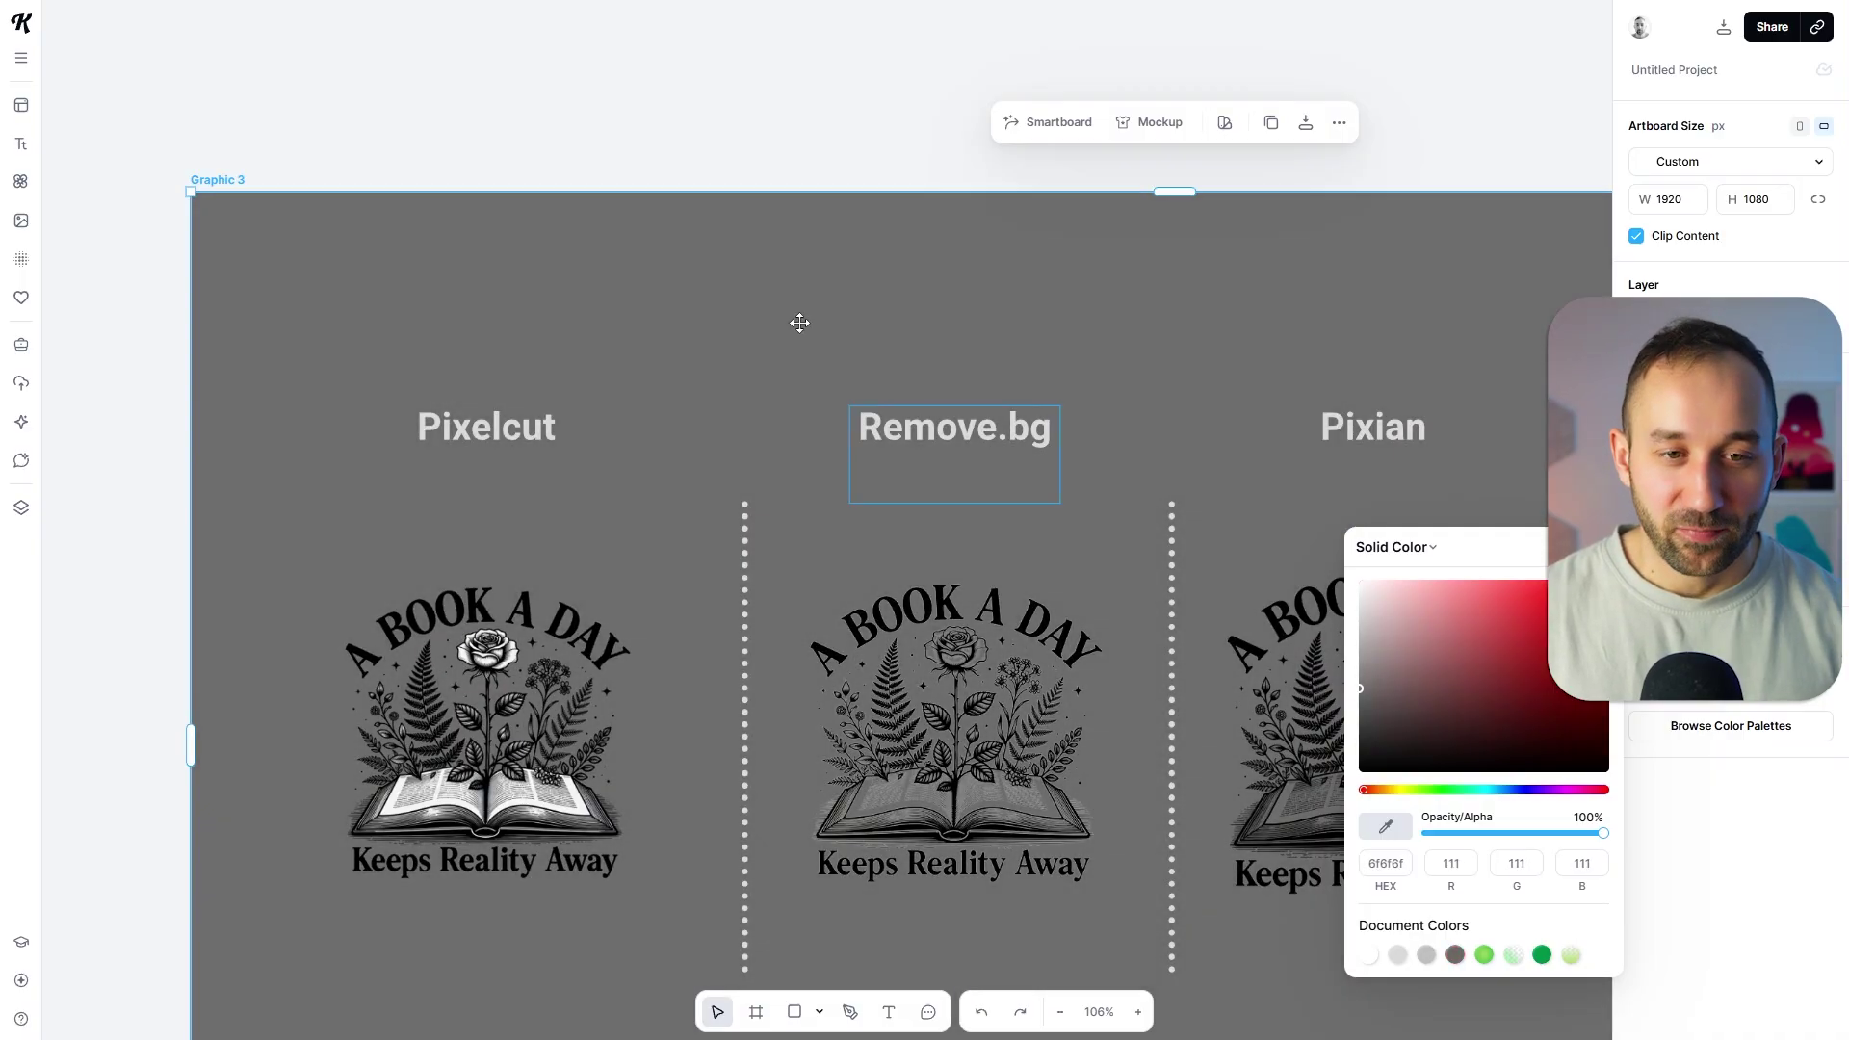
pyautogui.click(693, 154)
# Compare the four "A Book A Day" cutouts on the grey artboard, checking the white areas in the rose and book pages.
pyautogui.moveTo(1154, 718); pyautogui.dragTo(785, 438)
pyautogui.scroll(-2, 840, 442)
pyautogui.scroll(3, 558, 453)
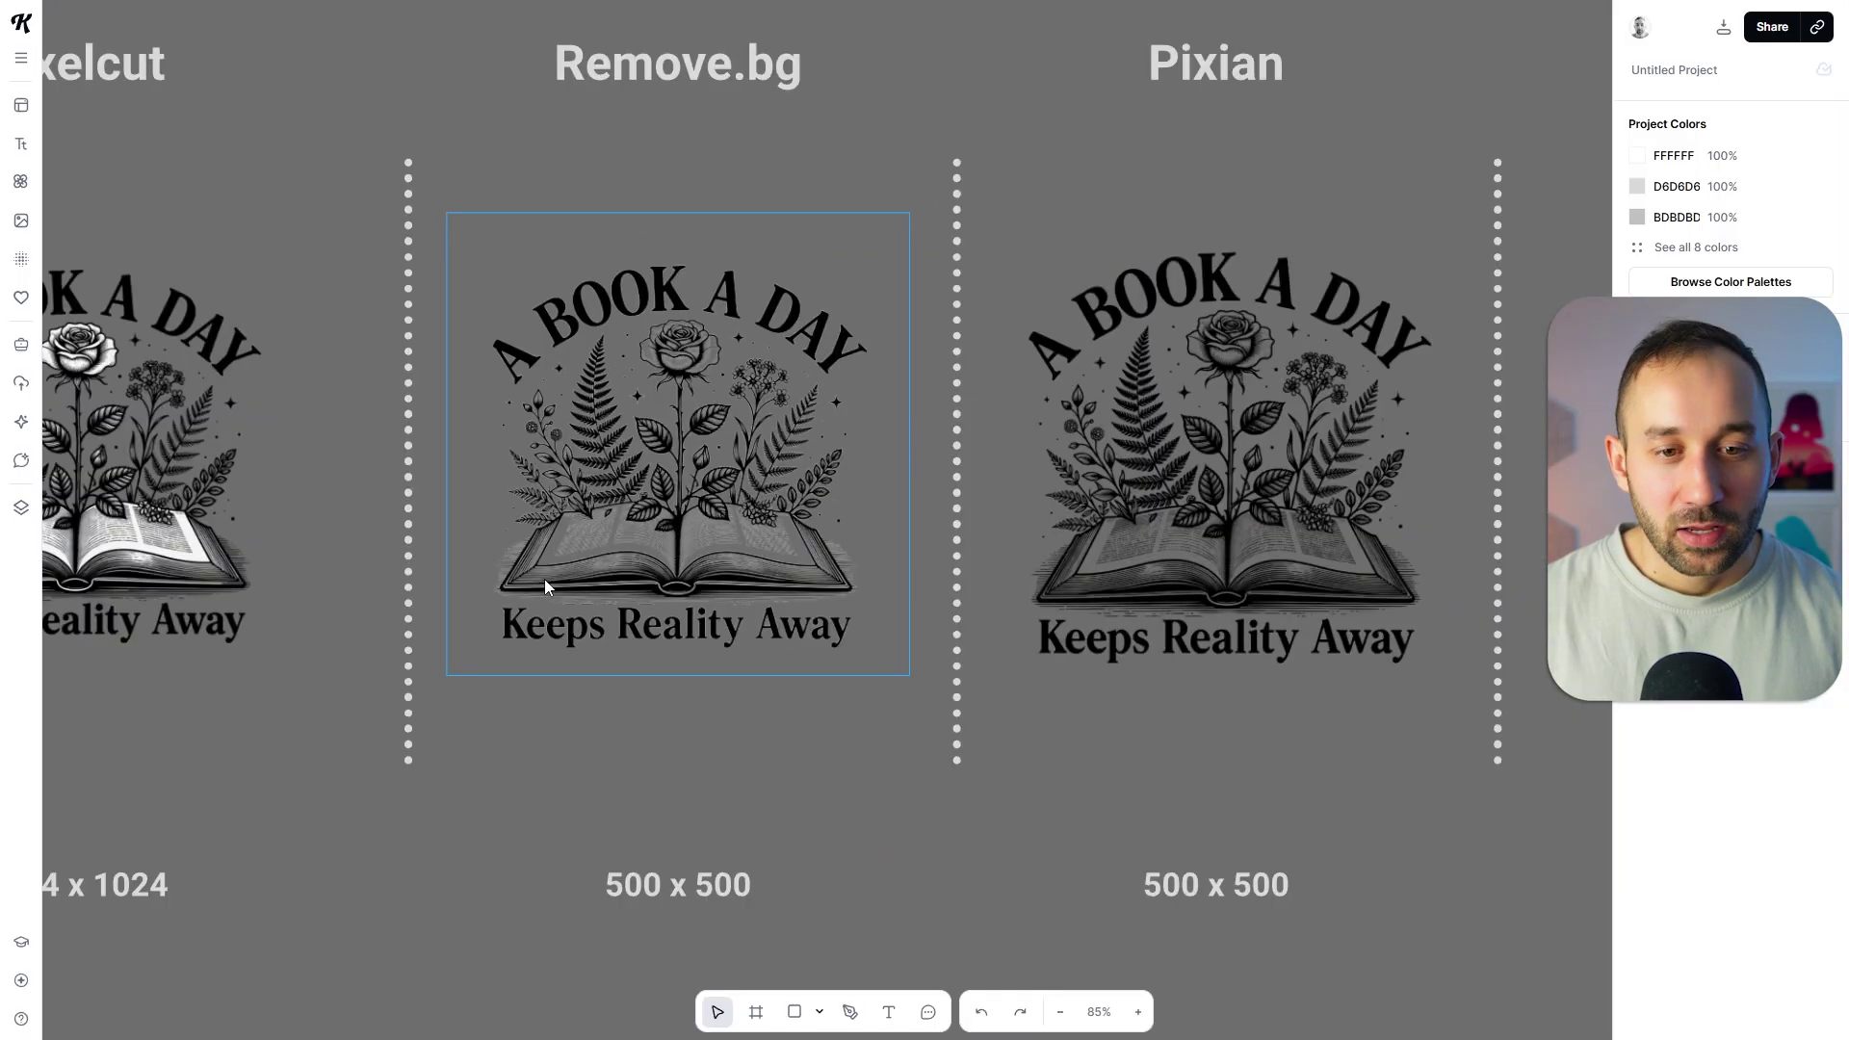
pyautogui.scroll(-3, 832, 545)
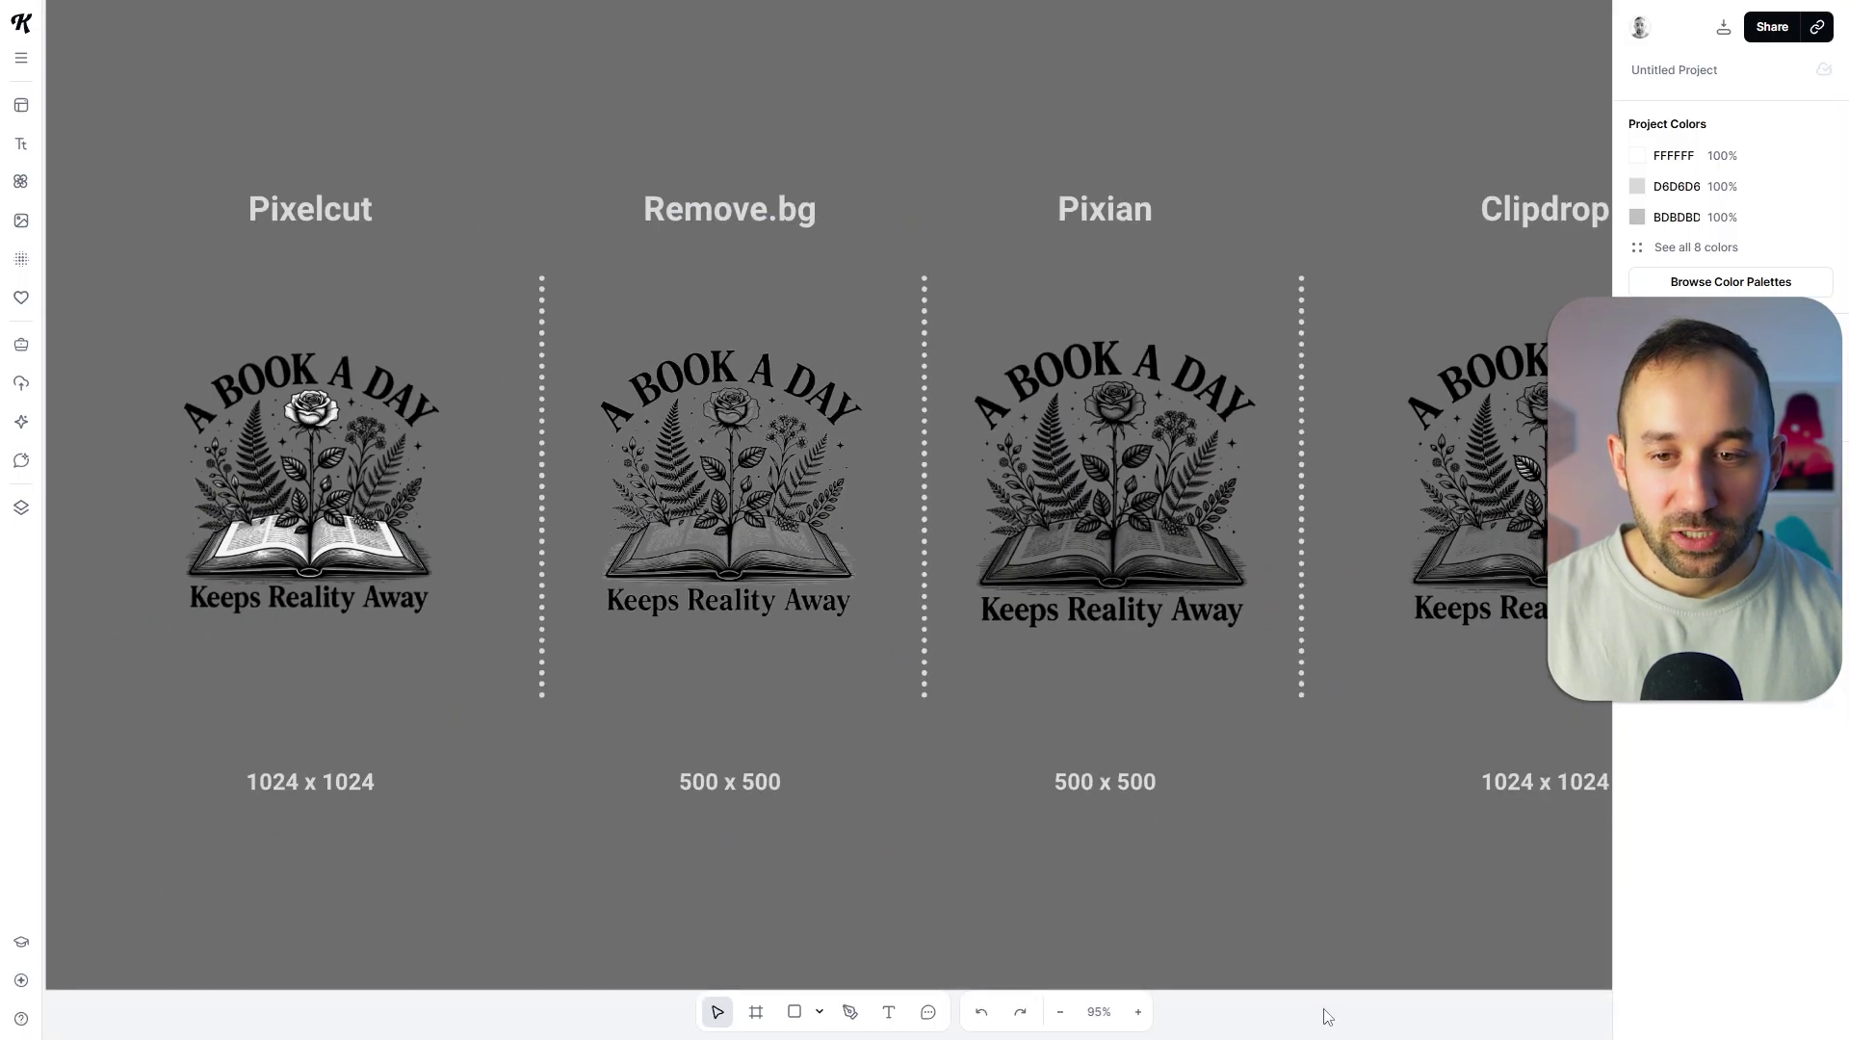
pyautogui.moveTo(1356, 963); pyautogui.dragTo(1260, 971)
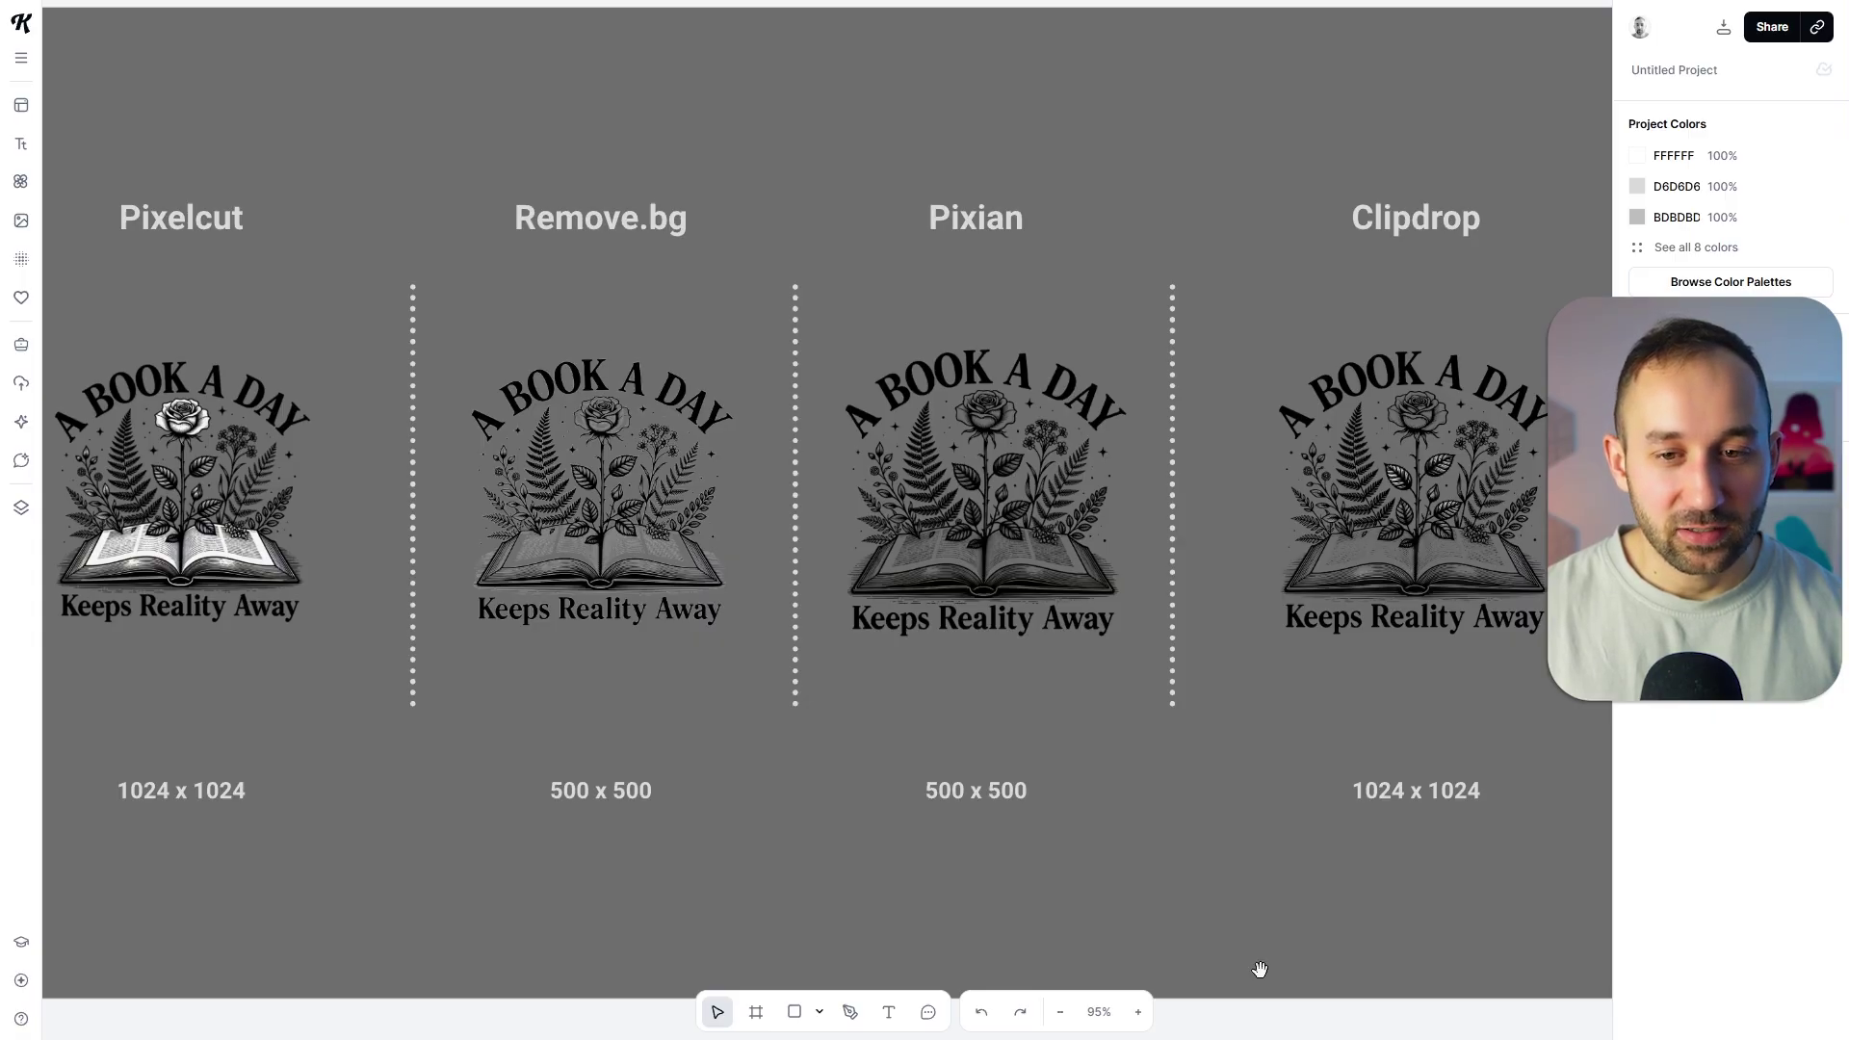
pyautogui.scroll(5, 1188, 508)
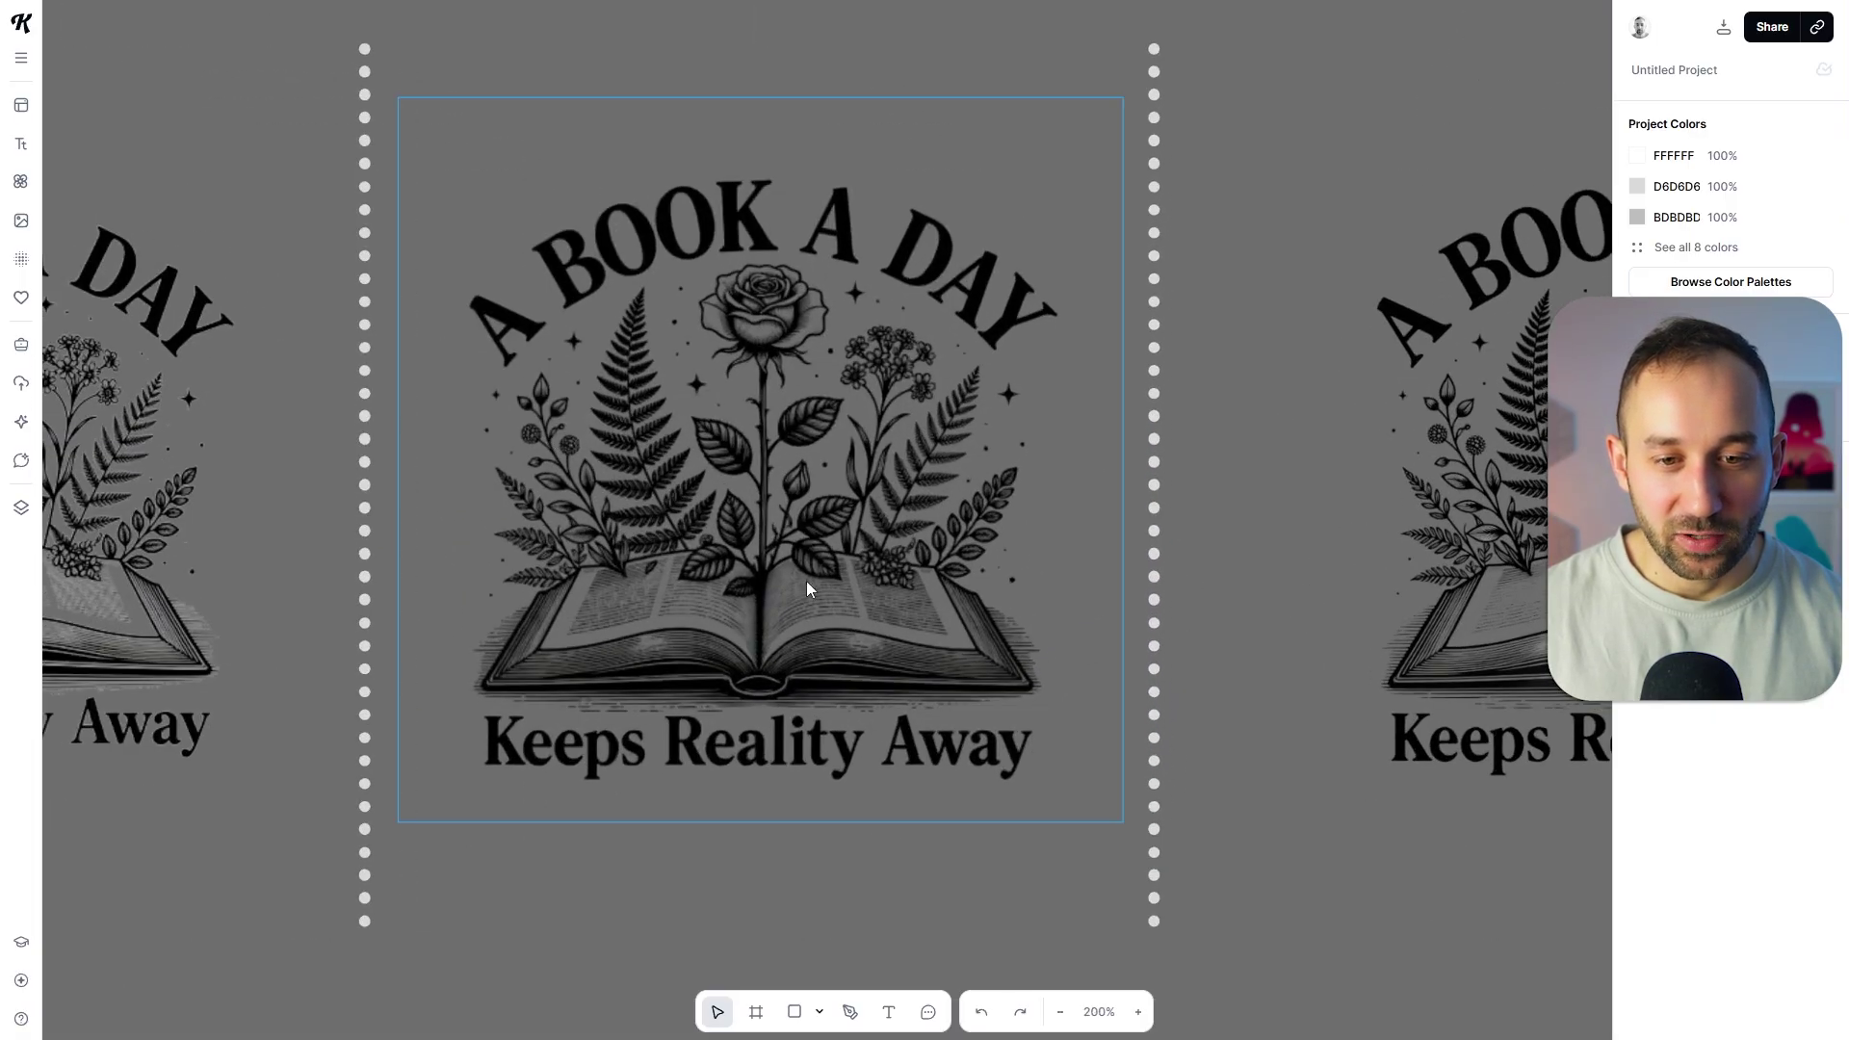
pyautogui.scroll(-5, 806, 580)
pyautogui.moveTo(999, 793); pyautogui.dragTo(1220, 807)
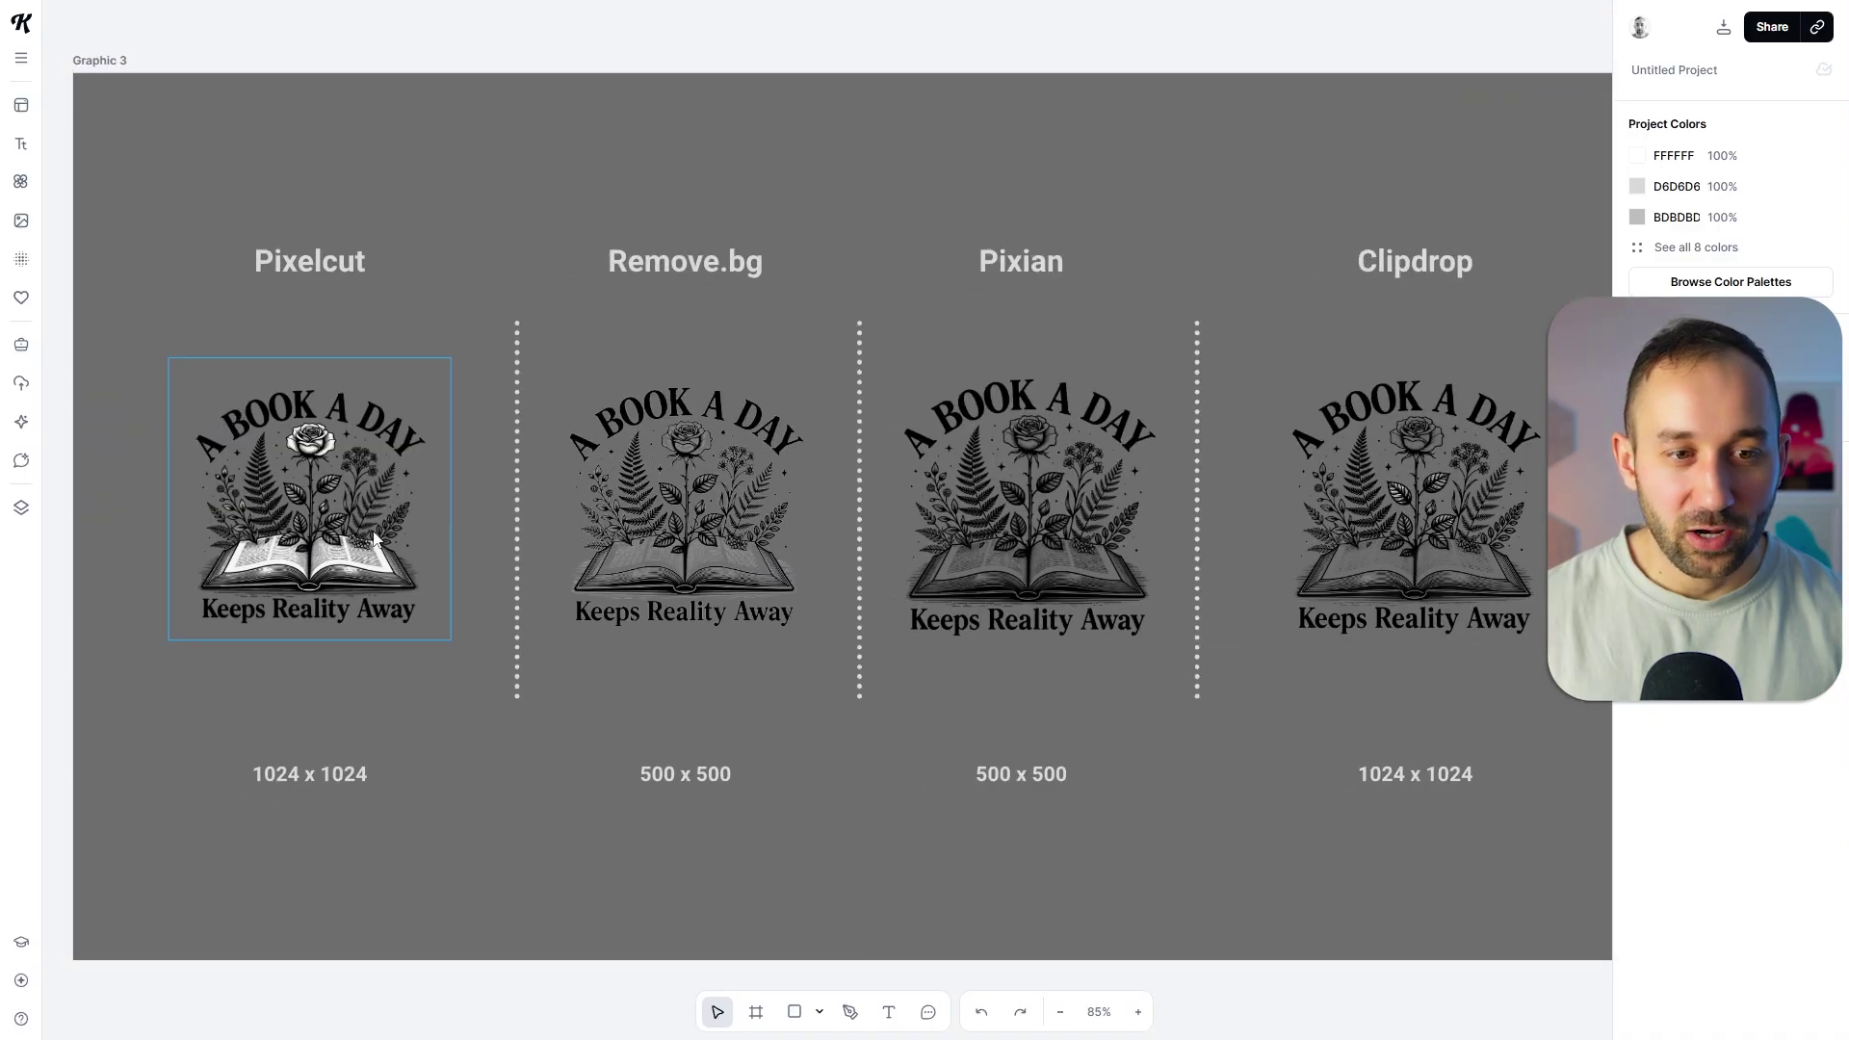
# Examine the white areas in the rose, leaves and fern fronds of the Pixelcut "A Book A Day" cutout on the grey artboard.
pyautogui.scroll(5, 127, 495)
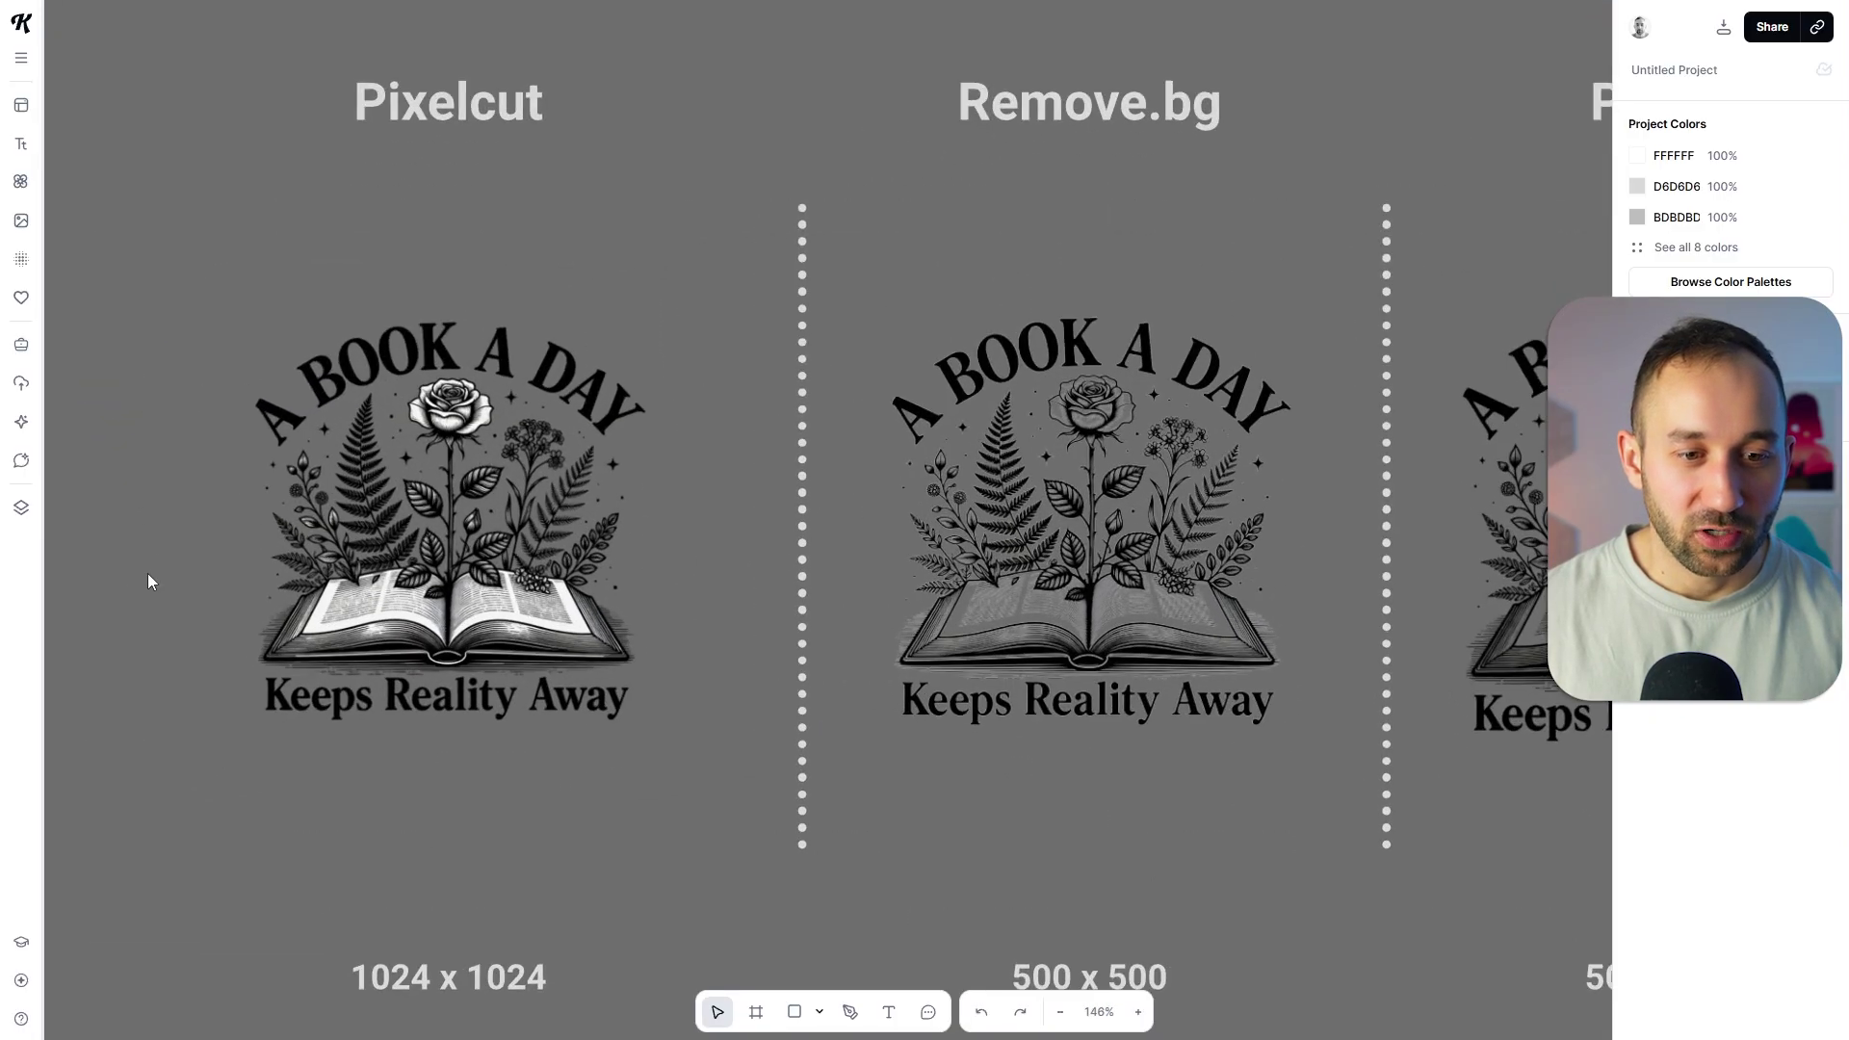
pyautogui.scroll(5, 283, 724)
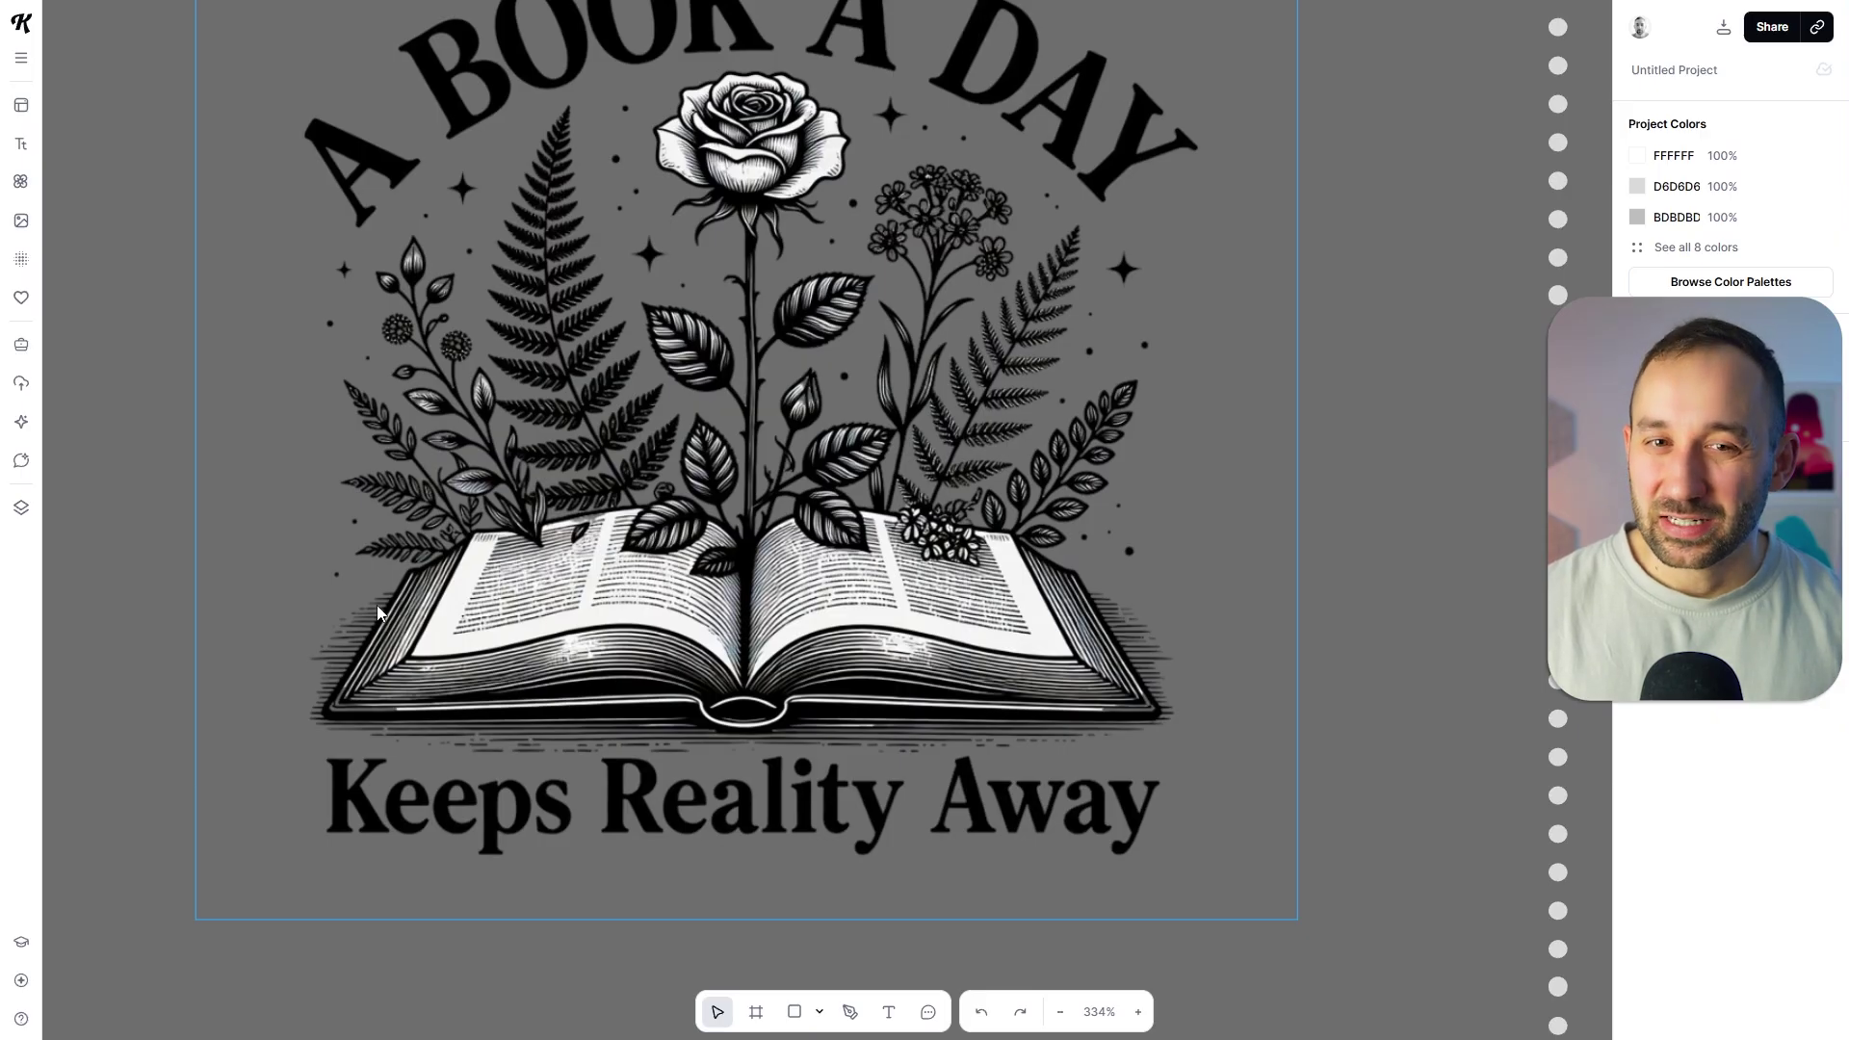
pyautogui.scroll(3, 378, 604)
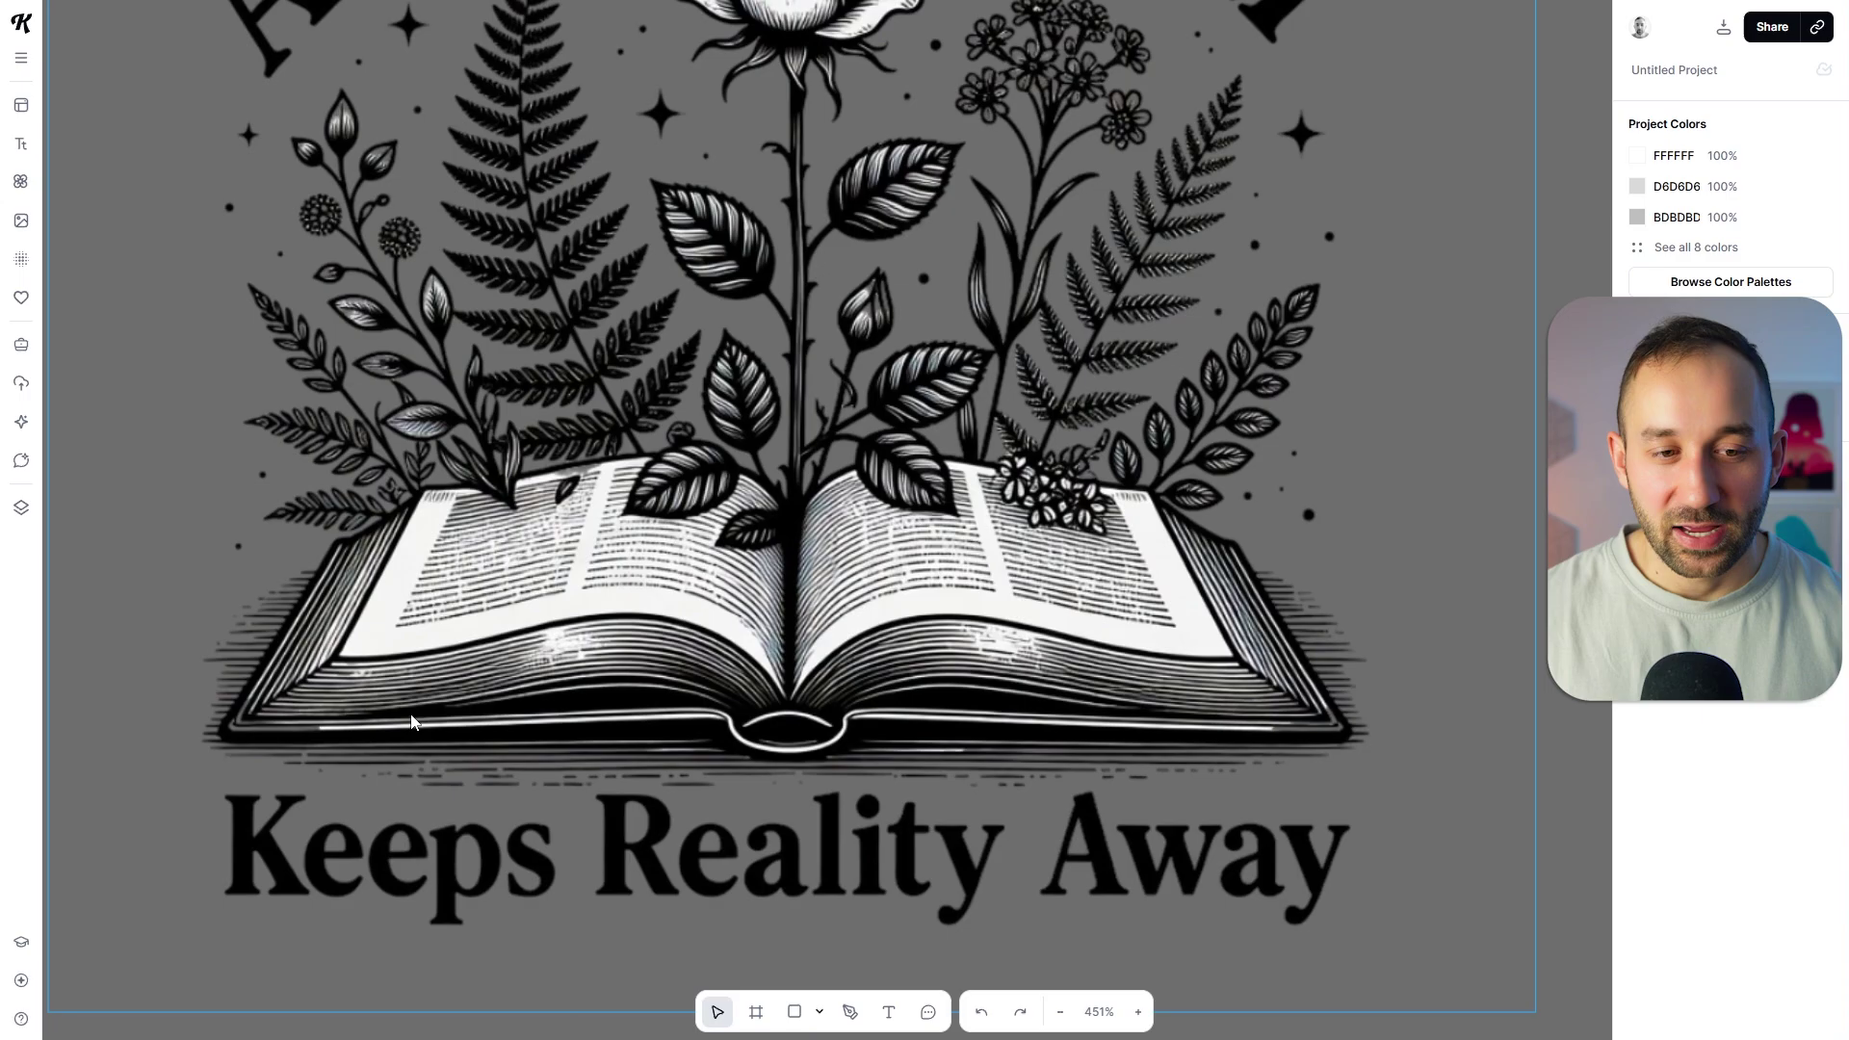
pyautogui.scroll(2, 411, 722)
pyautogui.scroll(-3, 329, 656)
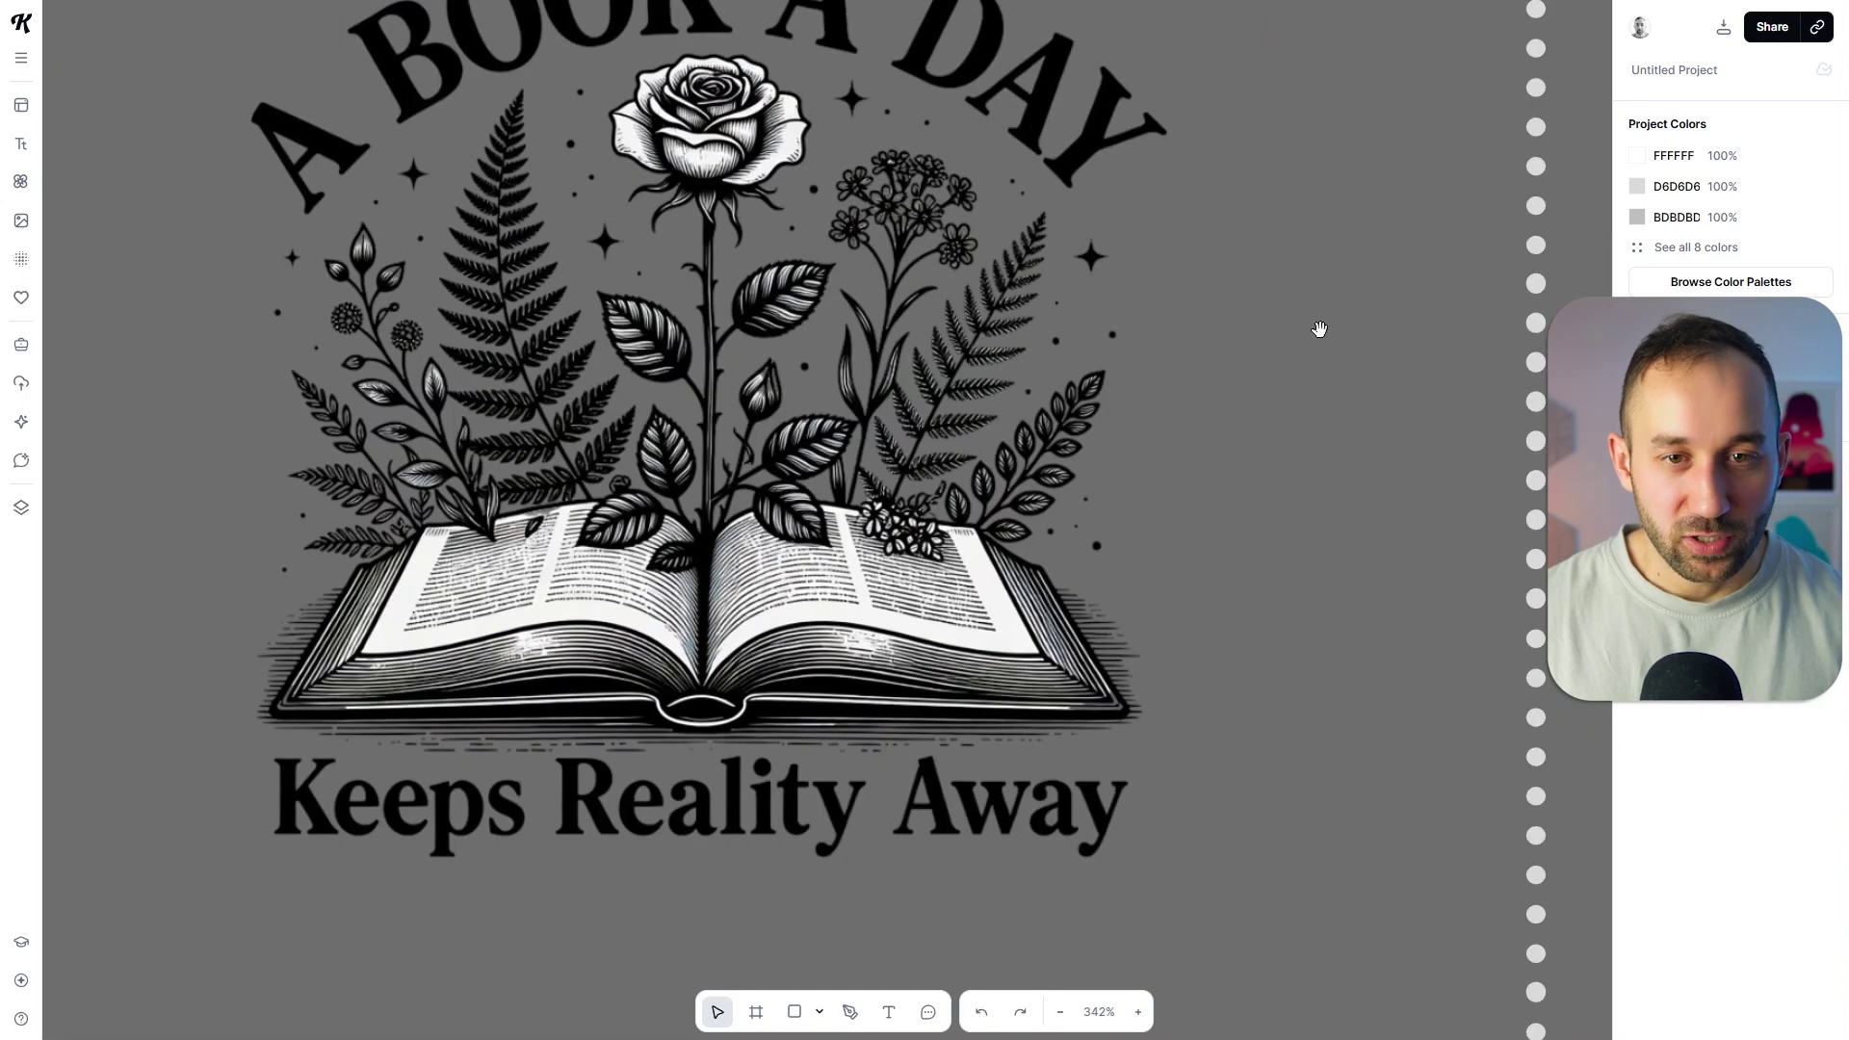
pyautogui.scroll(4, 653, 219)
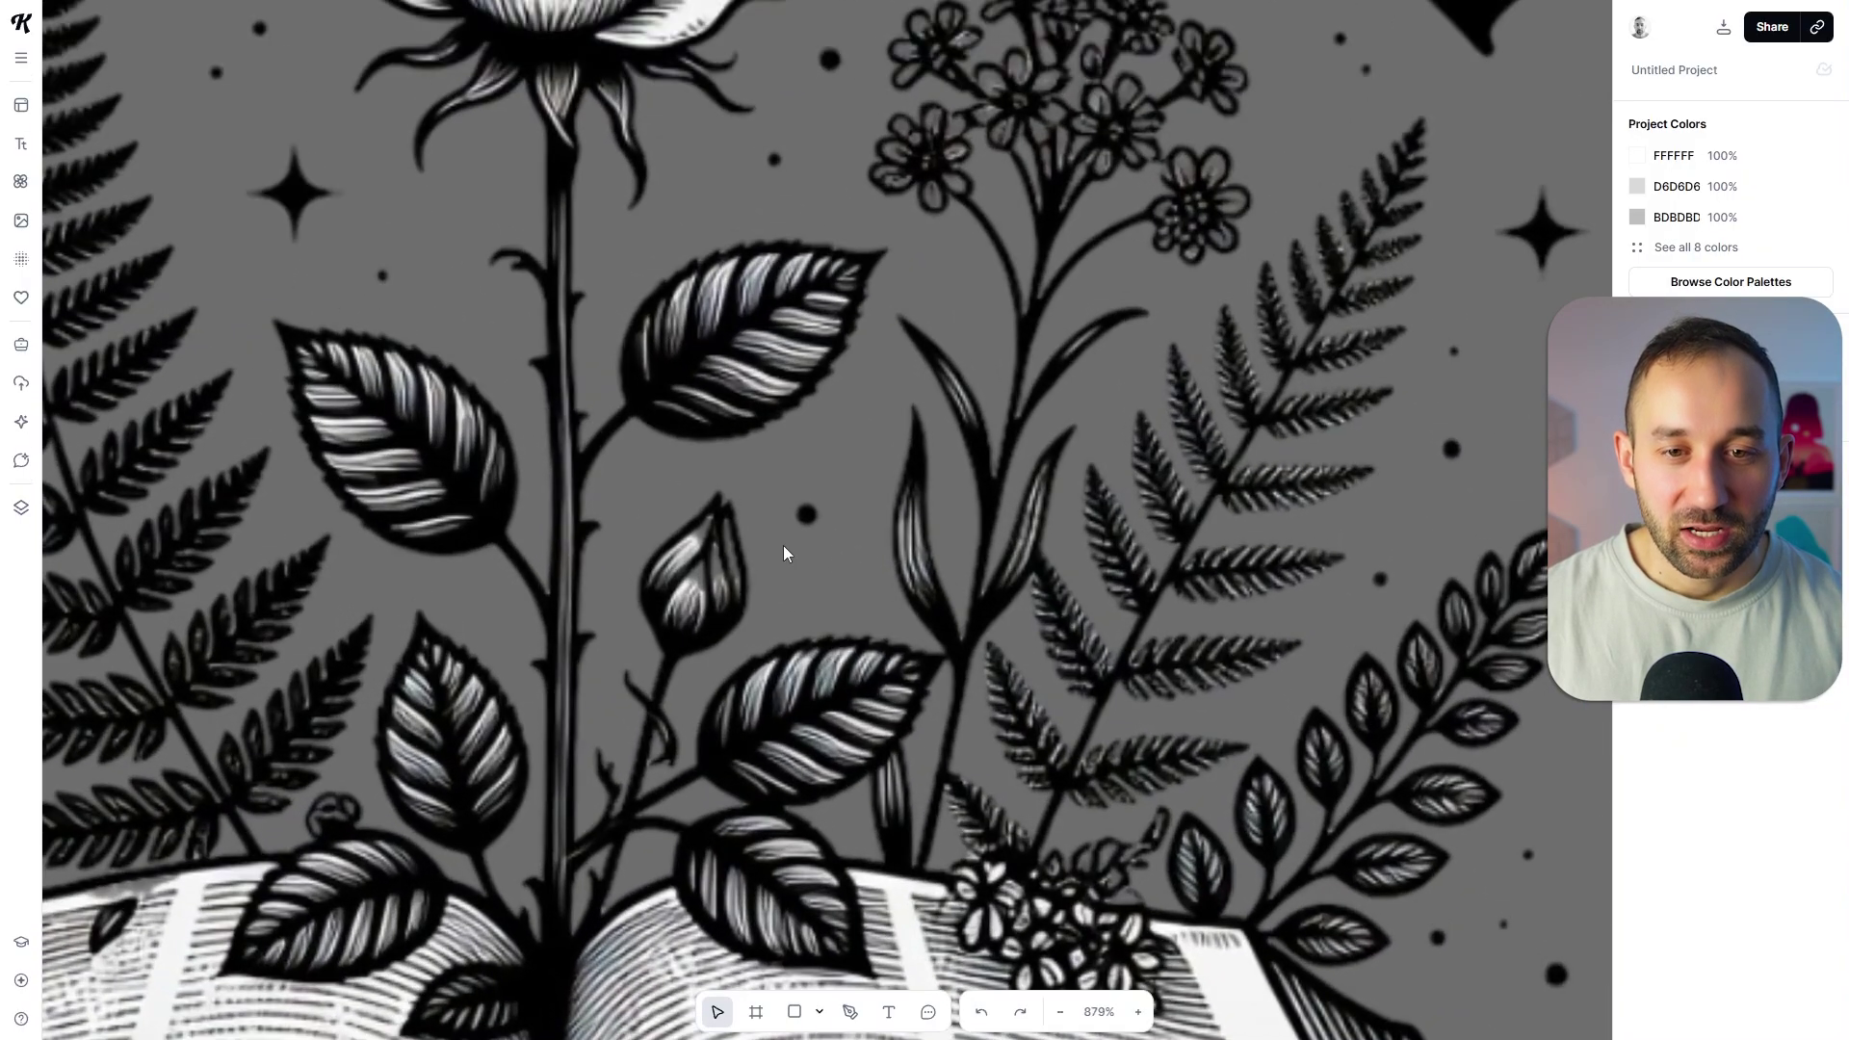
pyautogui.moveTo(486, 491); pyautogui.dragTo(1272, 376)
pyautogui.scroll(5, 623, 426)
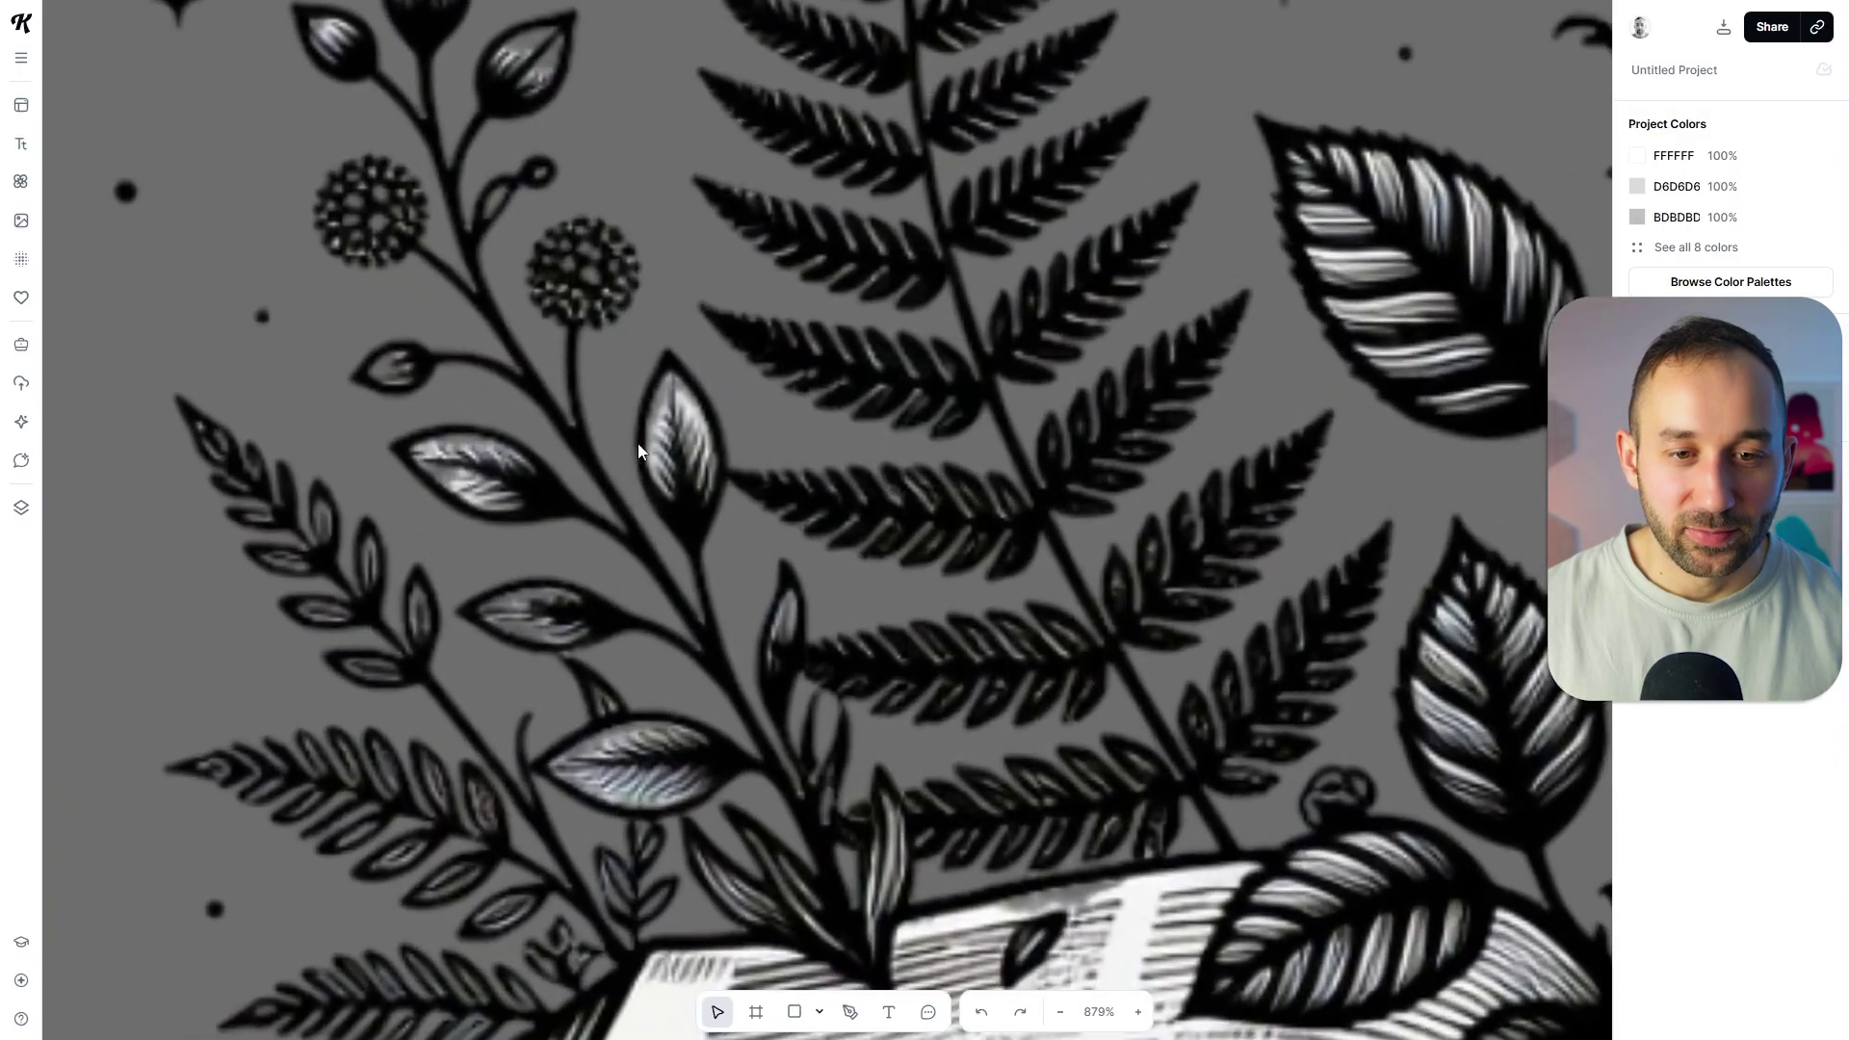
pyautogui.scroll(-4, 666, 459)
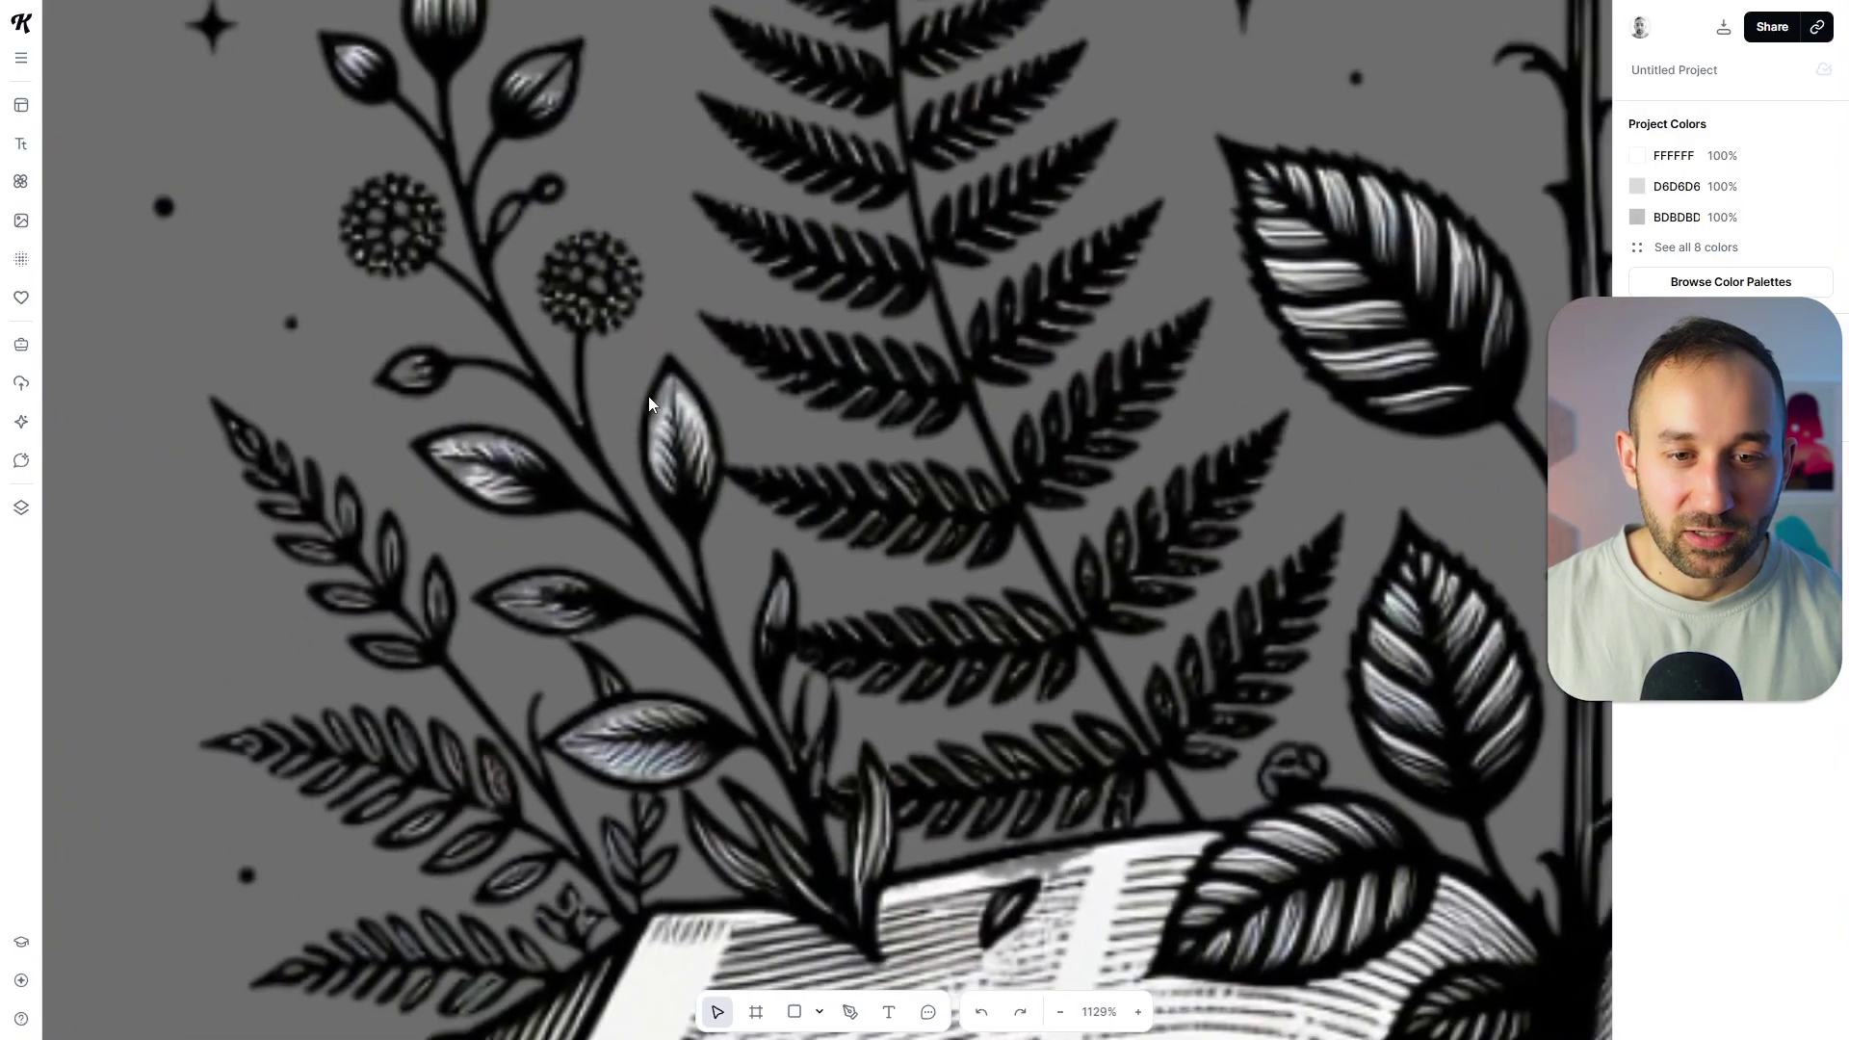
# Inspect the open book's pages, lower corner and outer shading lines in the Pixelcut cutout for edge quality.
pyautogui.moveTo(1416, 465); pyautogui.dragTo(818, 192)
pyautogui.moveTo(231, 828); pyautogui.dragTo(994, 483)
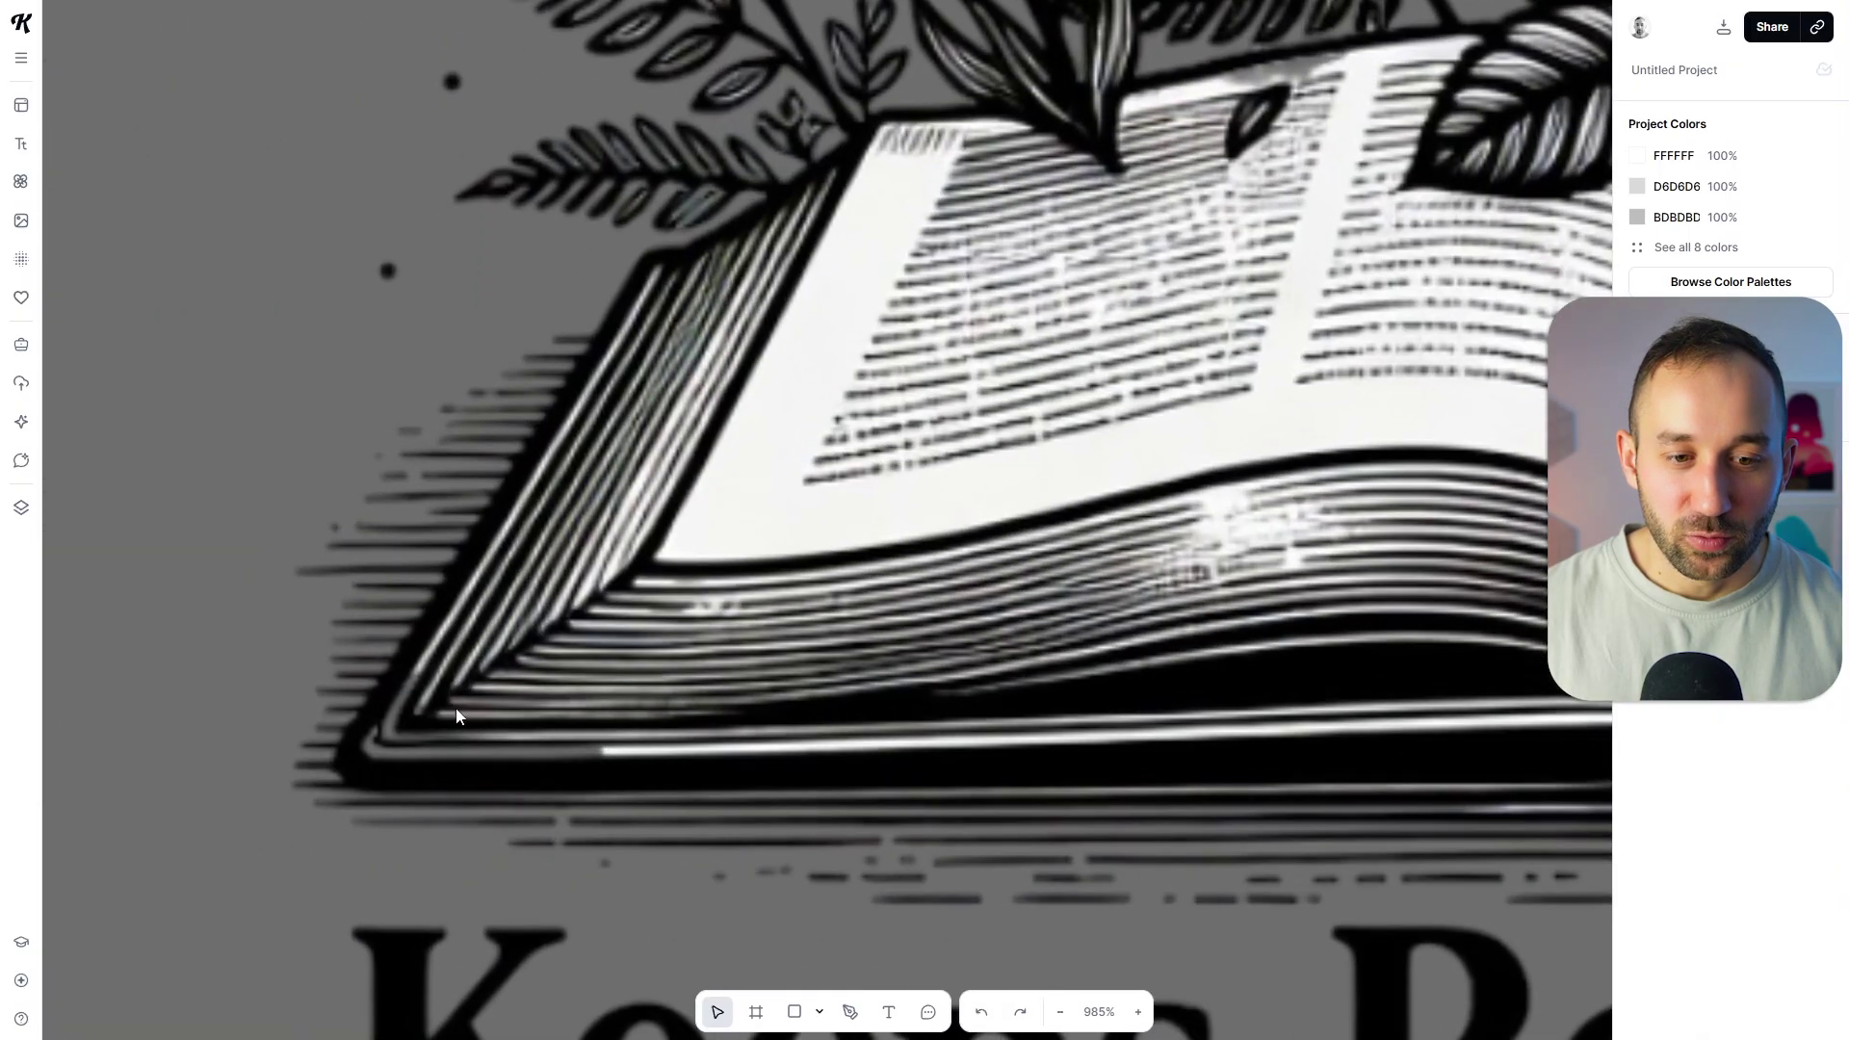
pyautogui.scroll(3, 470, 754)
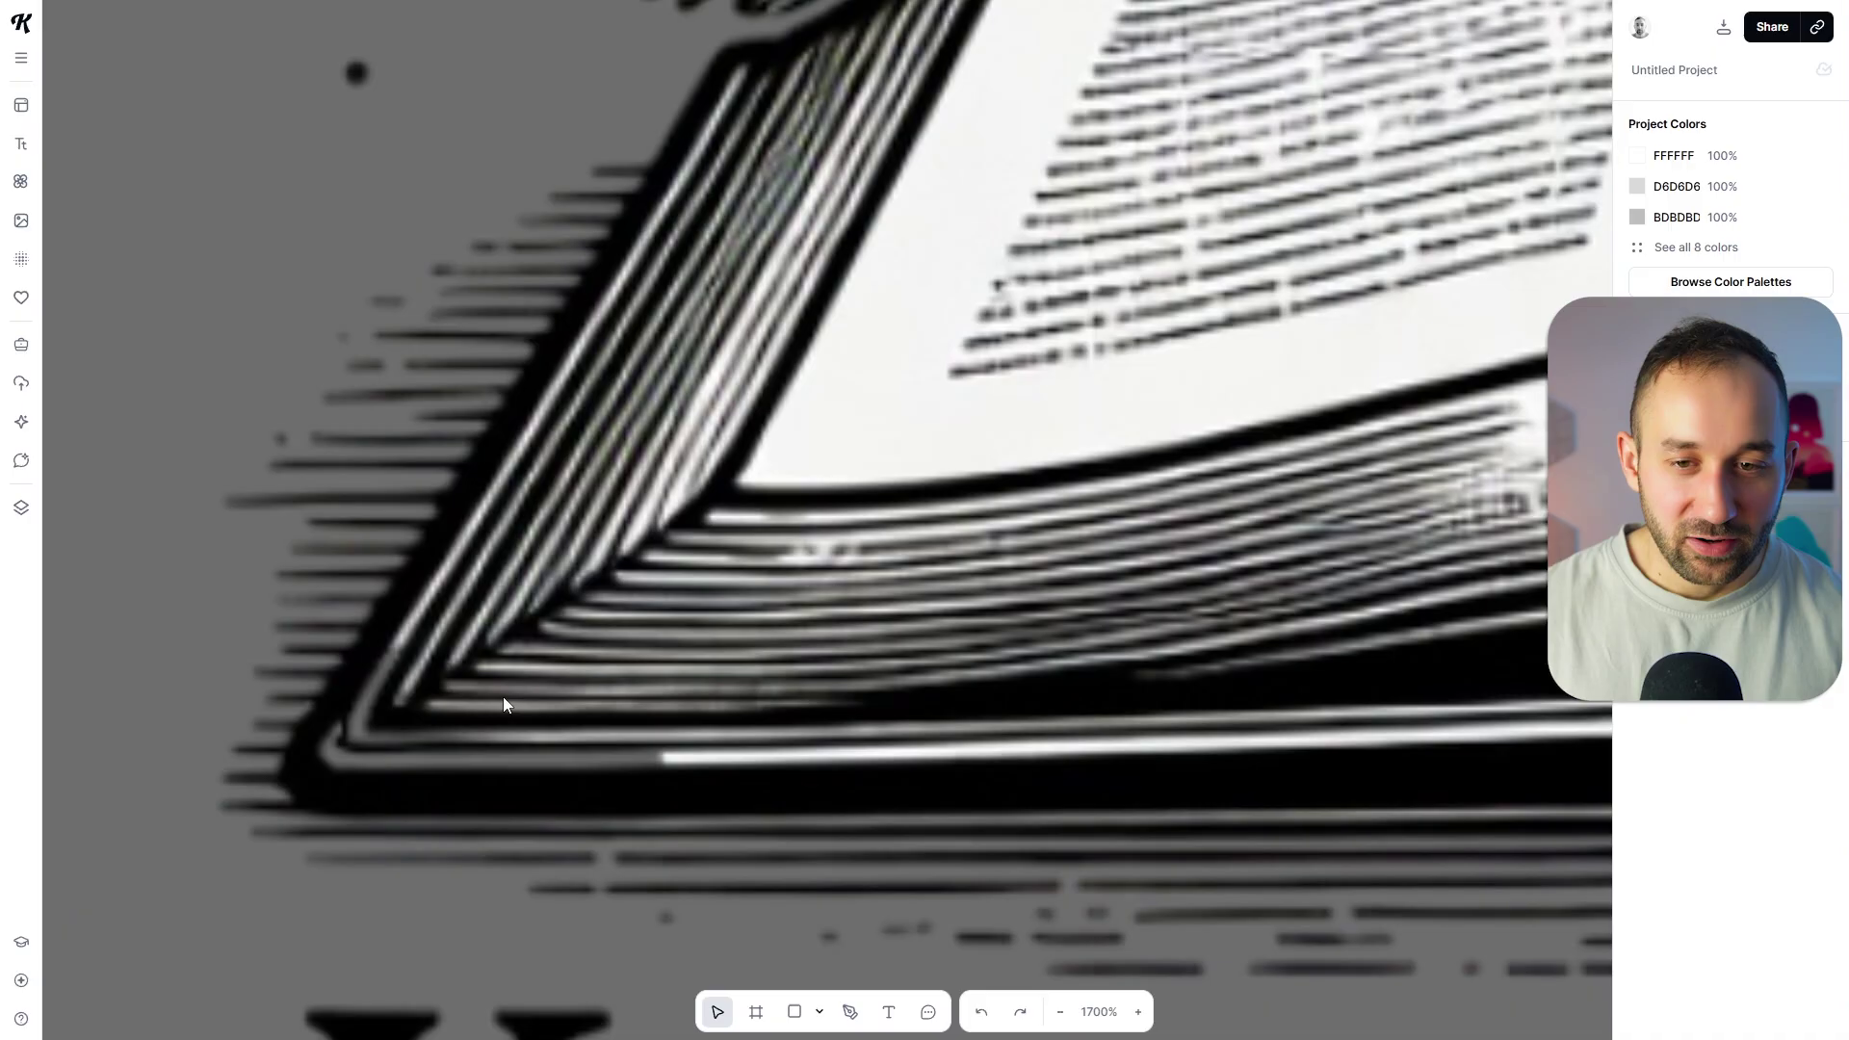
pyautogui.scroll(-5, 503, 696)
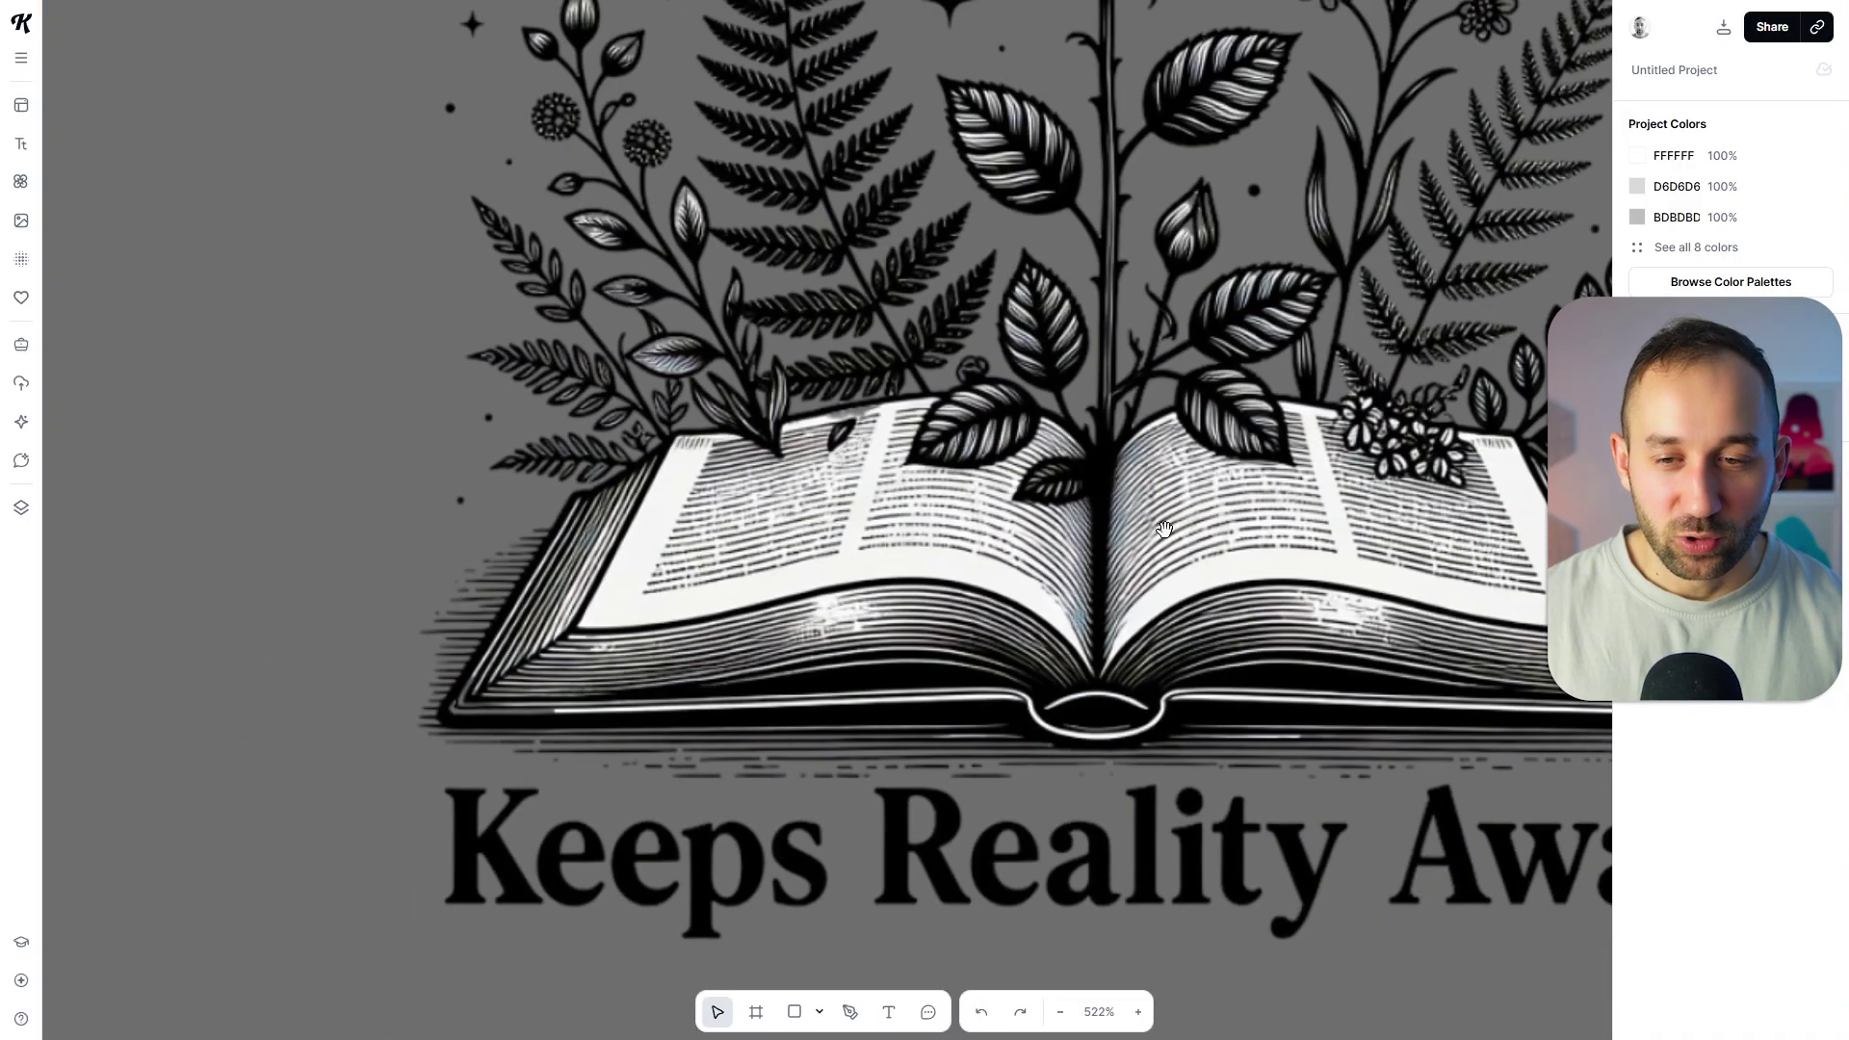
pyautogui.hscroll(5, 1164, 529)
pyautogui.scroll(-5, 1164, 529)
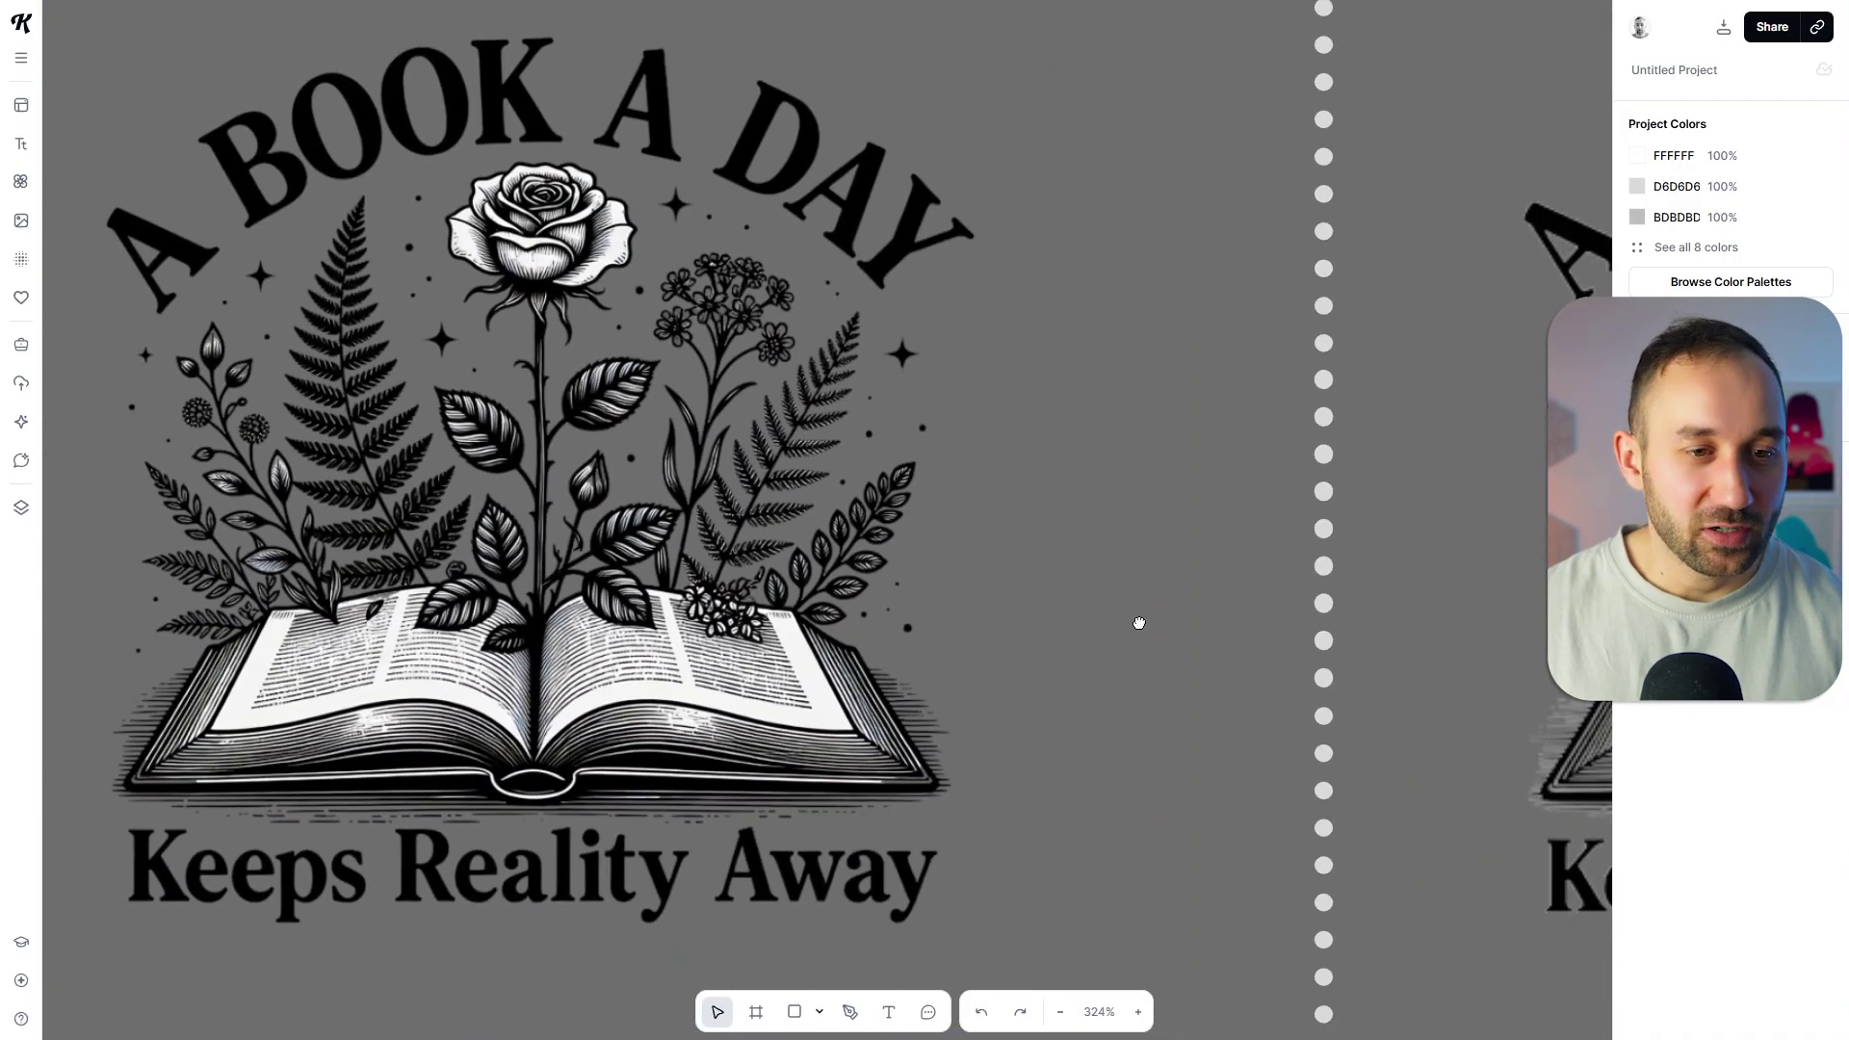
pyautogui.moveTo(1138, 623); pyautogui.dragTo(1259, 614)
pyautogui.scroll(-6, 1286, 632)
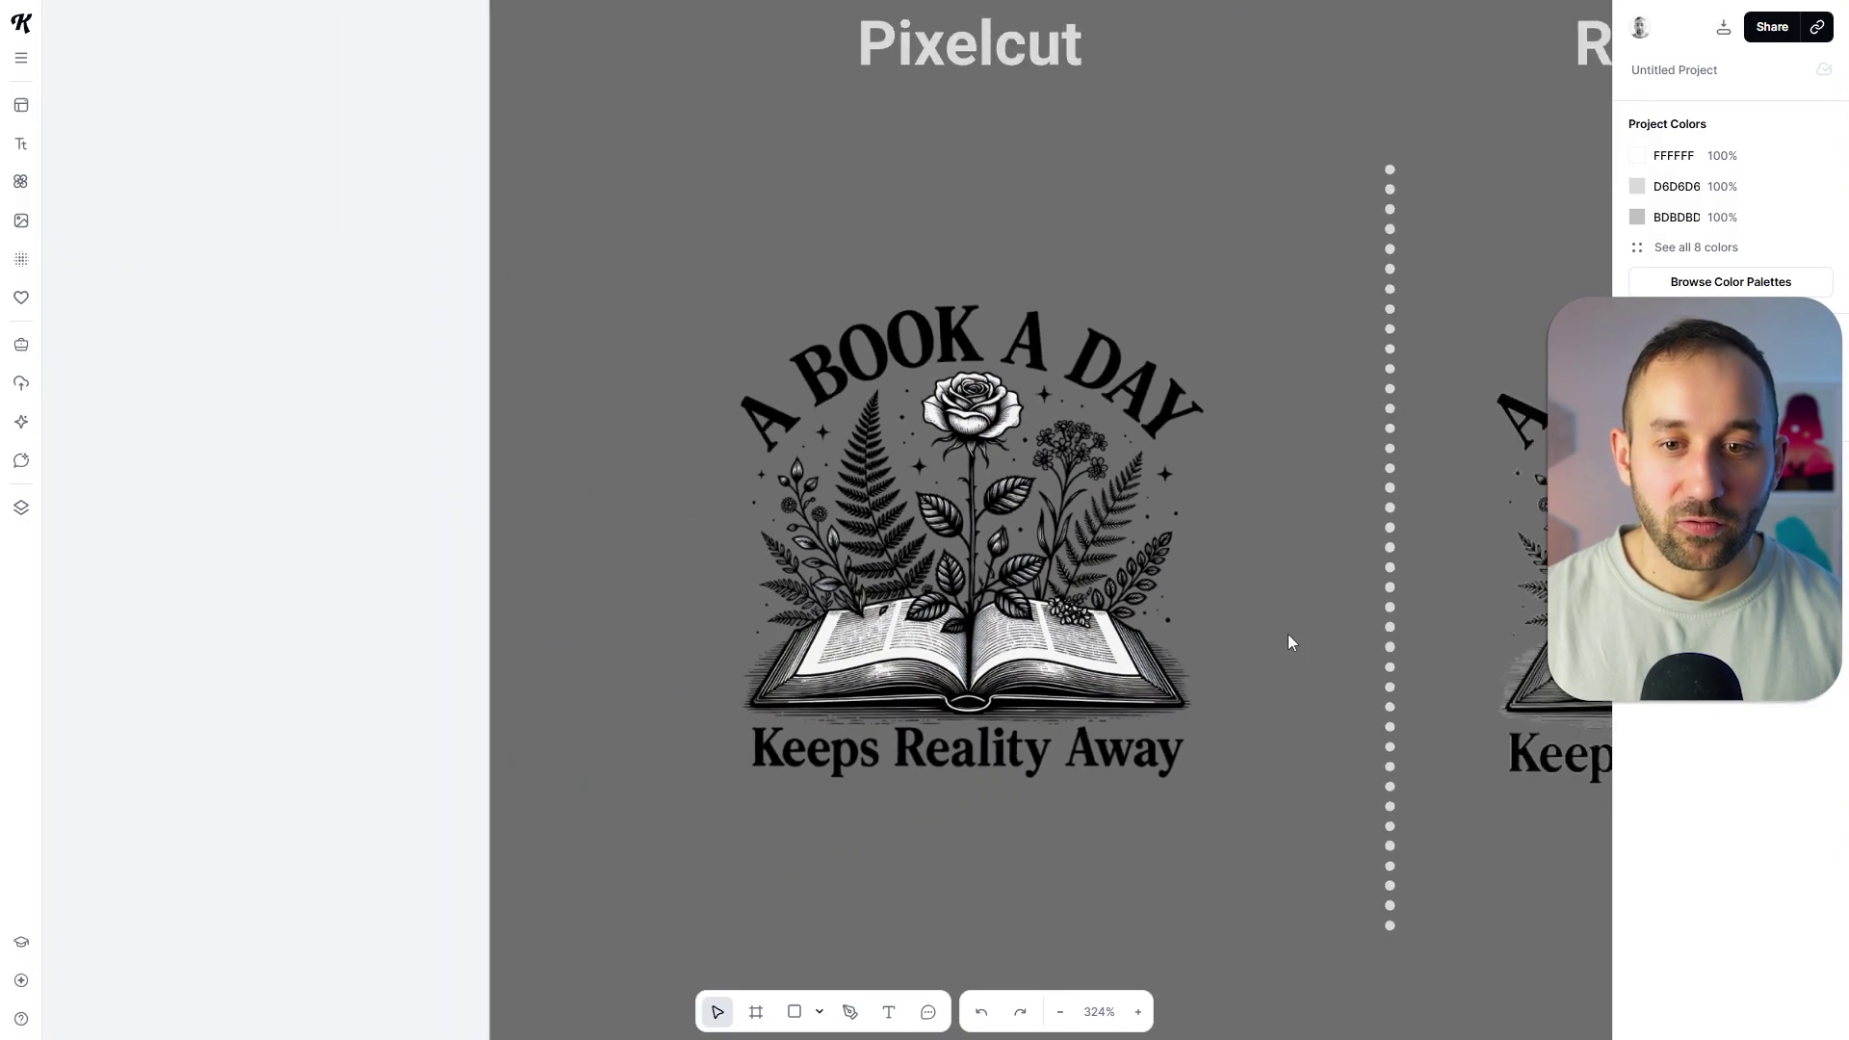
# Examine the Remove.bg "A Book A Day" cutout, checking the book pages, rose, leaves, stray edge pixels and the size label below.
pyautogui.hscroll(5, 1237, 661)
pyautogui.hscroll(5, 1236, 660)
pyautogui.scroll(6, 707, 638)
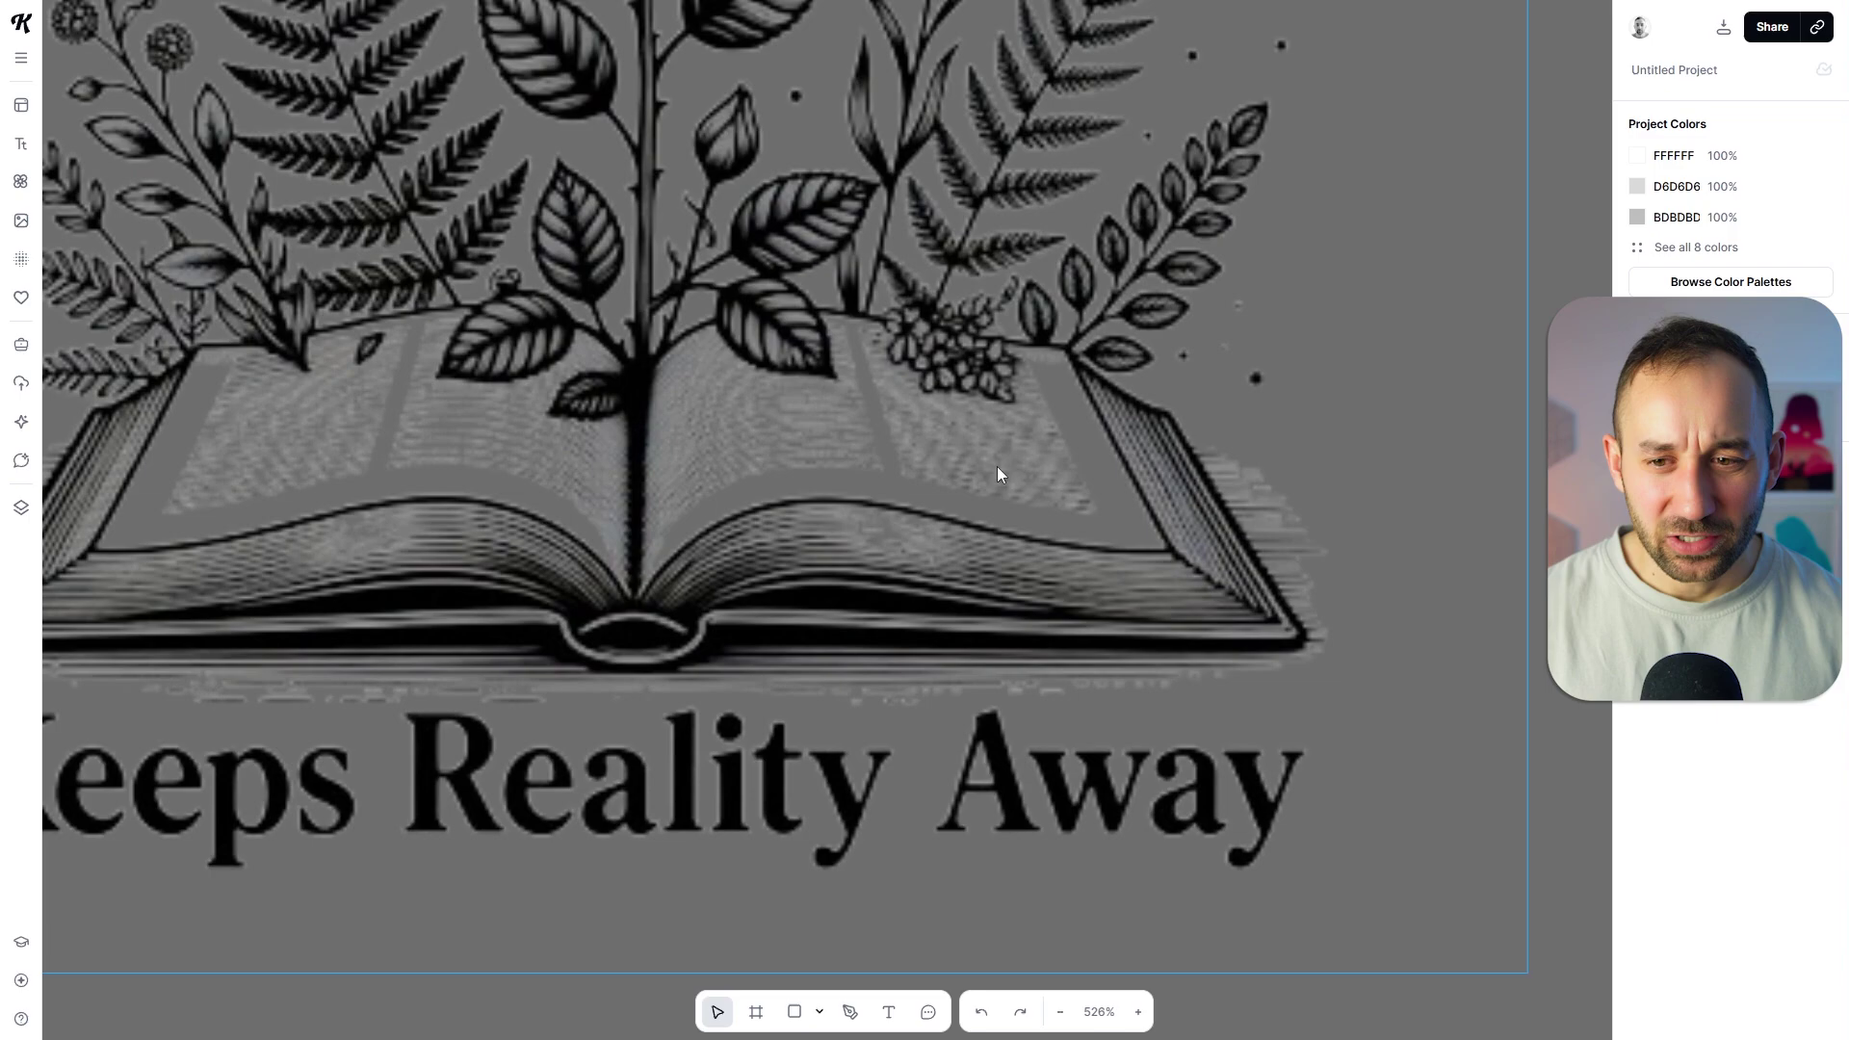
pyautogui.scroll(6, 997, 466)
pyautogui.scroll(3, 995, 462)
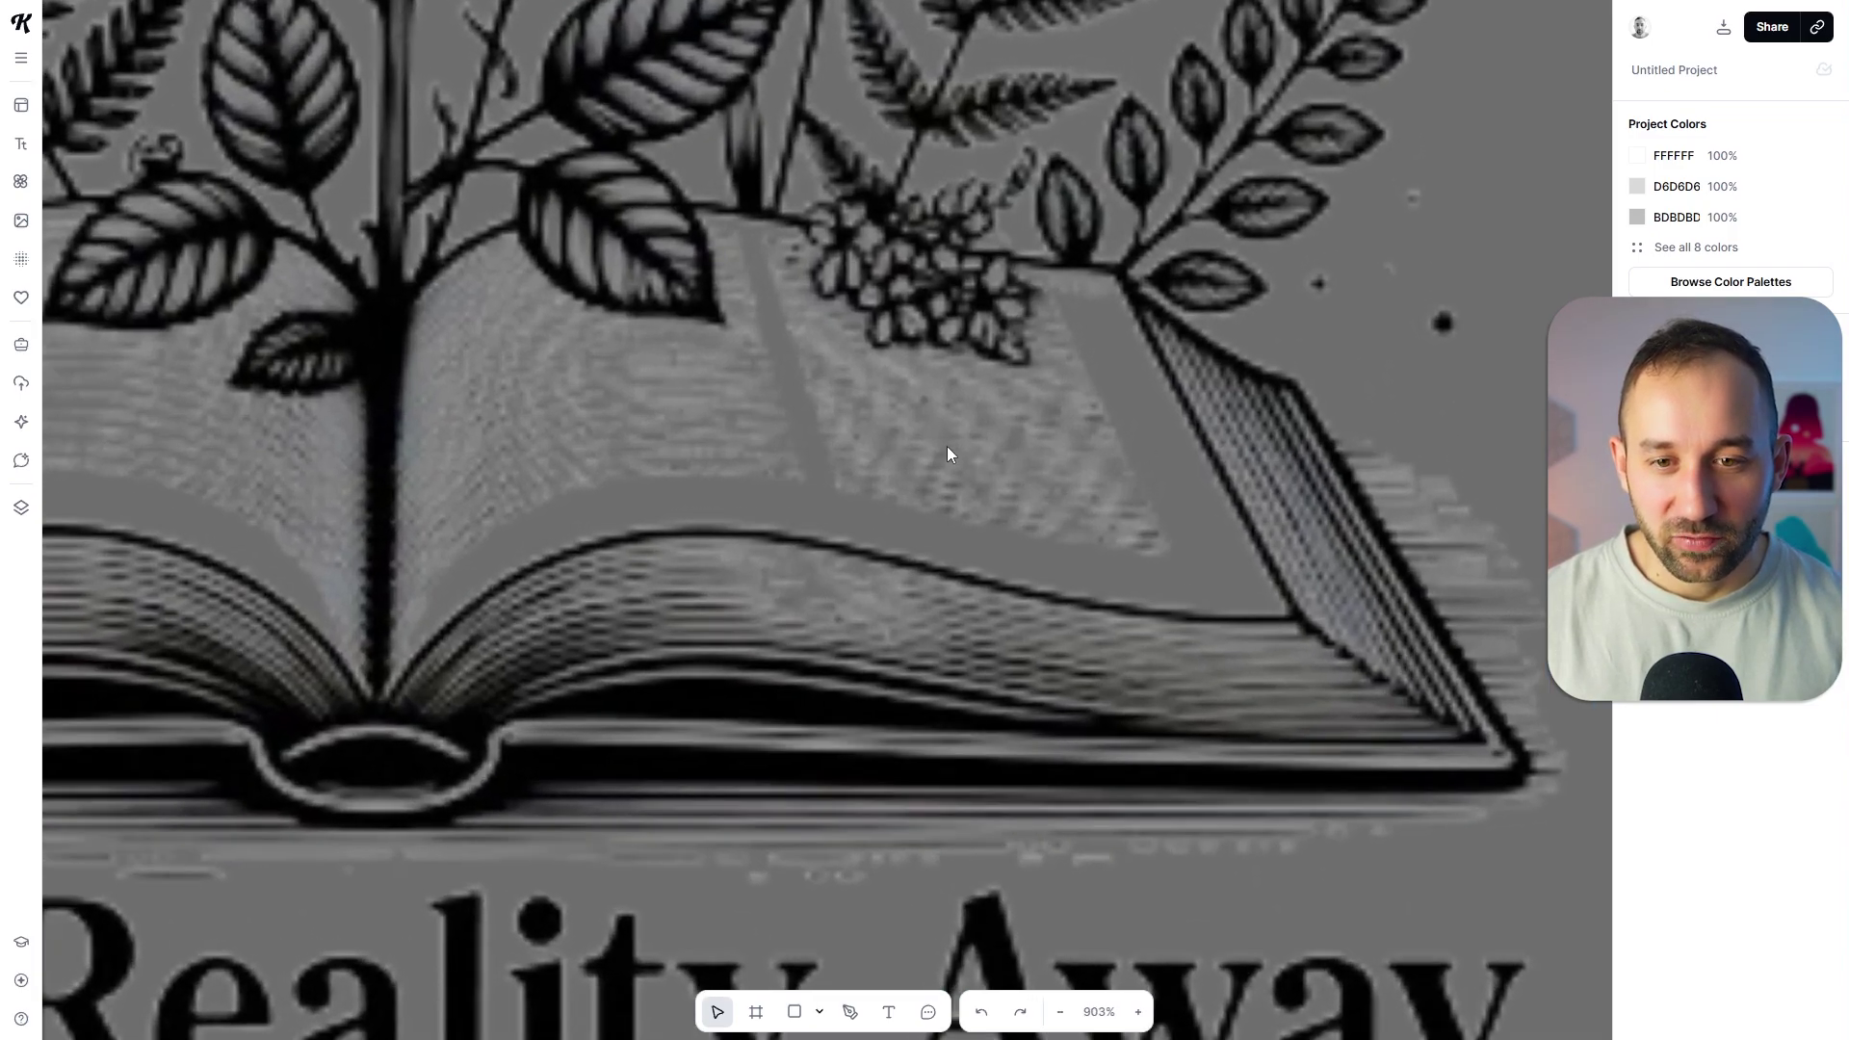
pyautogui.scroll(-2, 1111, 521)
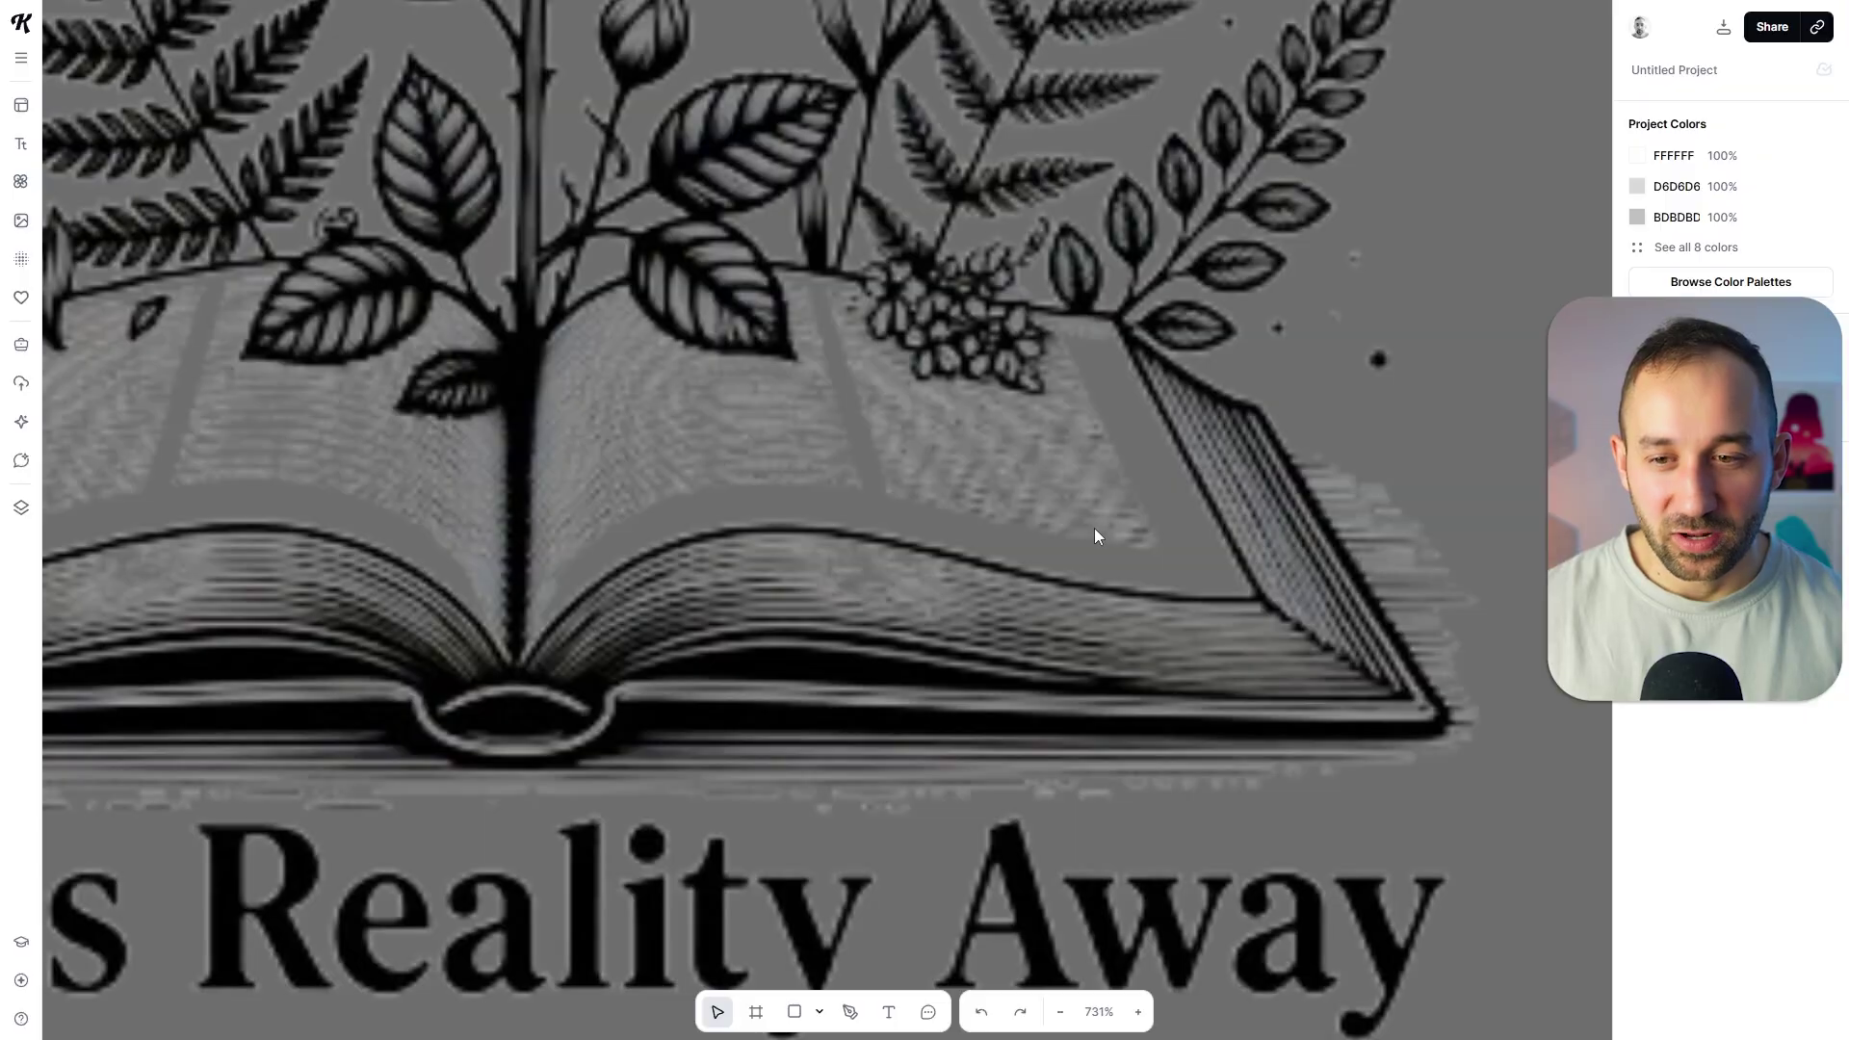
pyautogui.scroll(-4, 1094, 529)
pyautogui.moveTo(1221, 310); pyautogui.dragTo(1373, 668)
pyautogui.scroll(4, 899, 120)
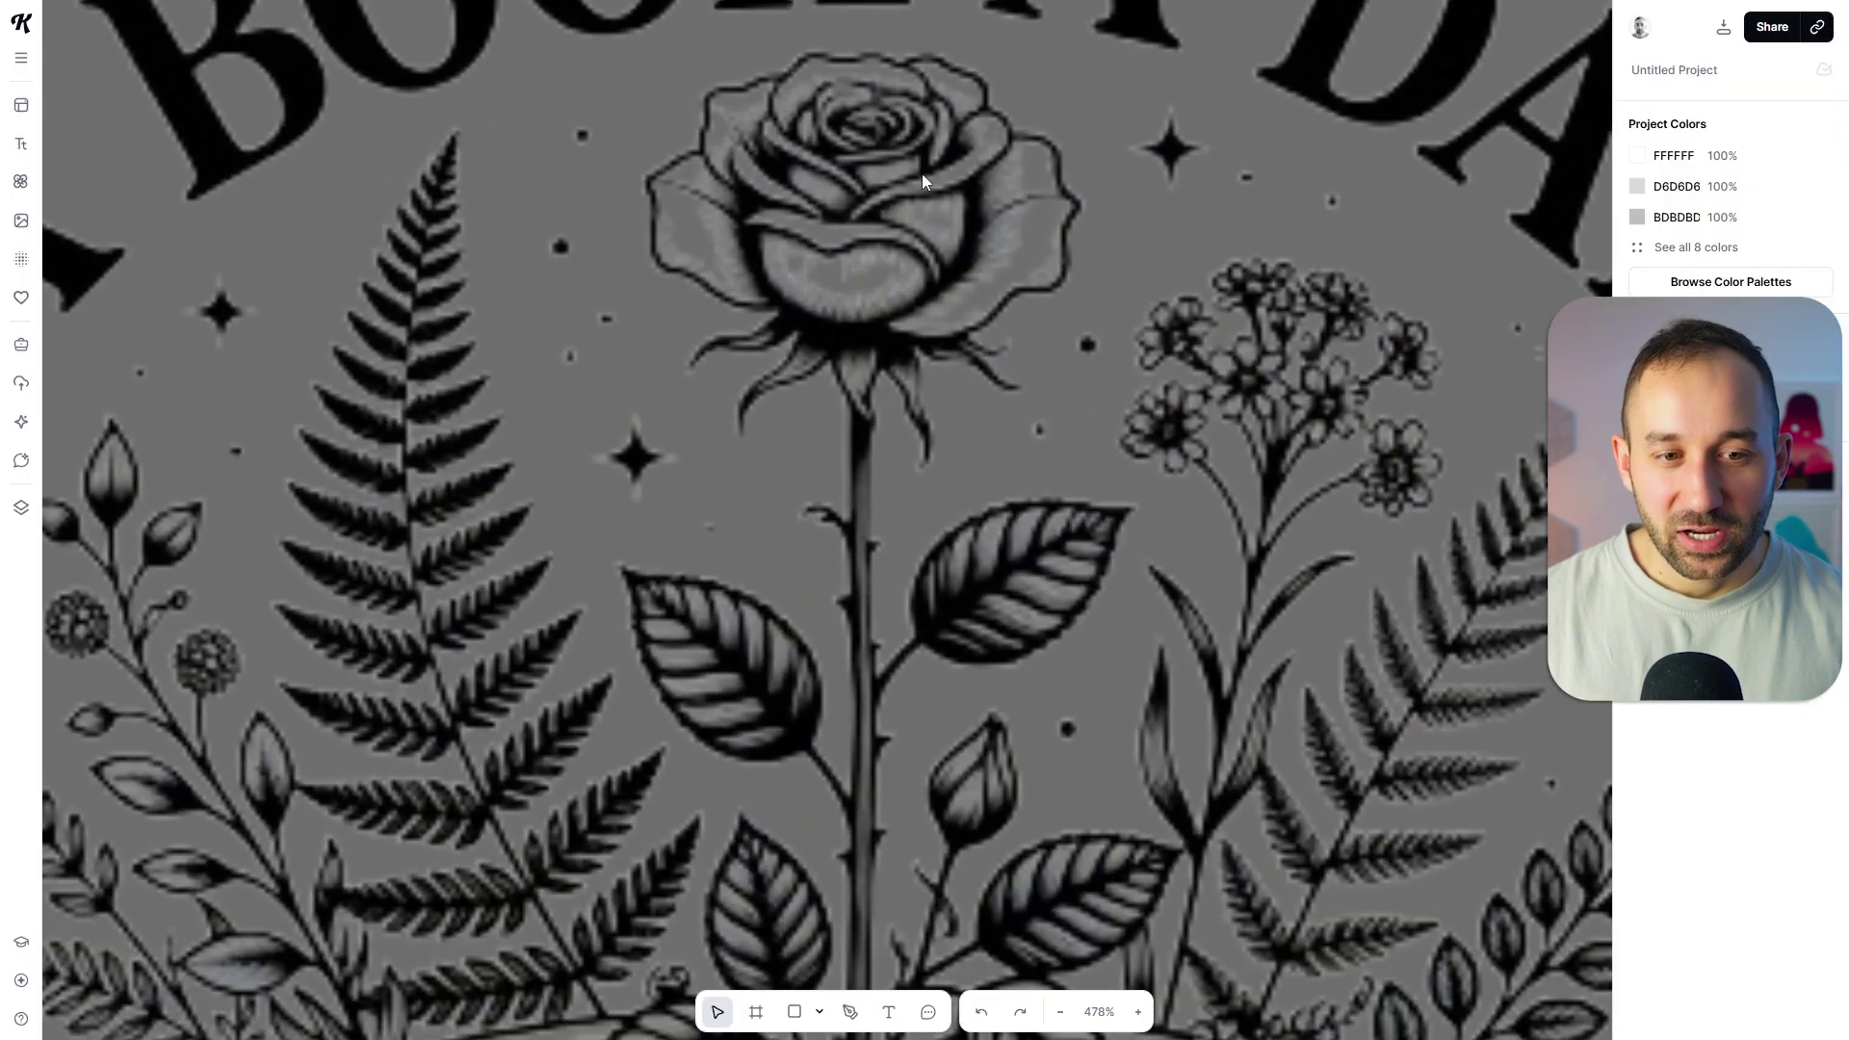
pyautogui.scroll(-5, 922, 335)
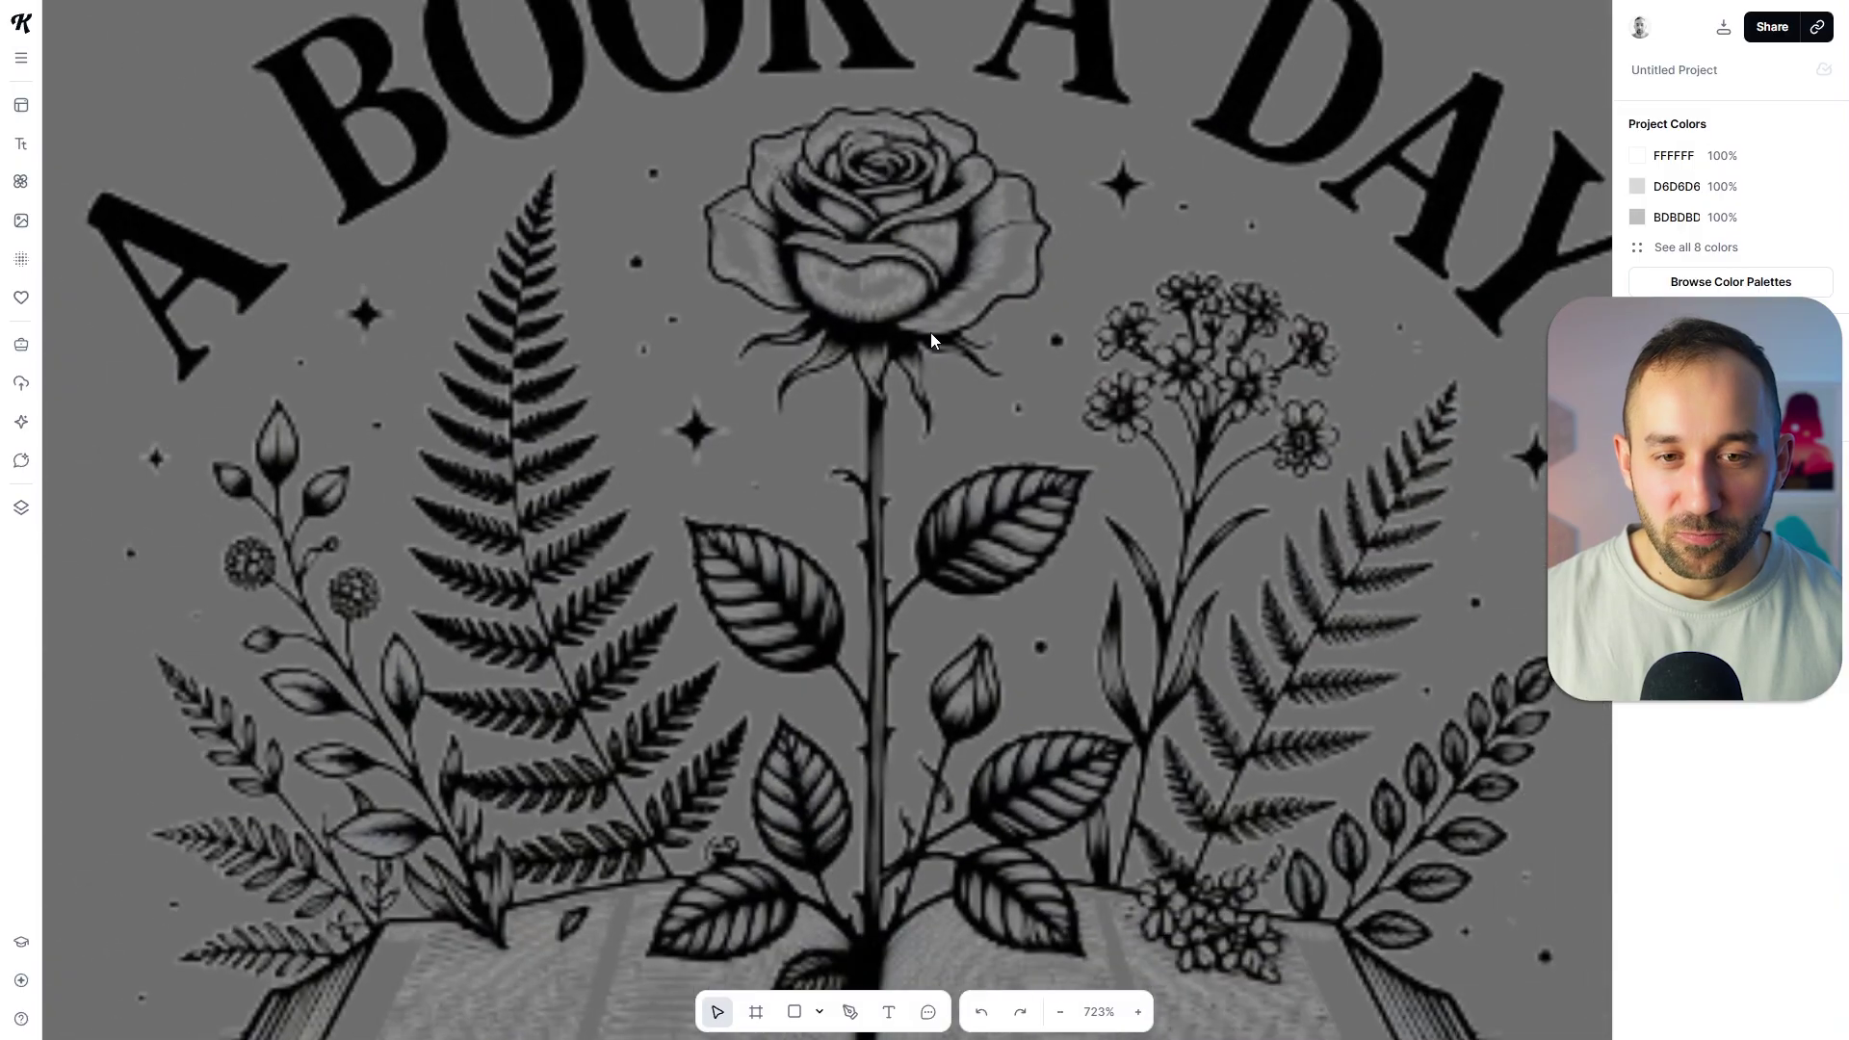
pyautogui.scroll(3, 1169, 814)
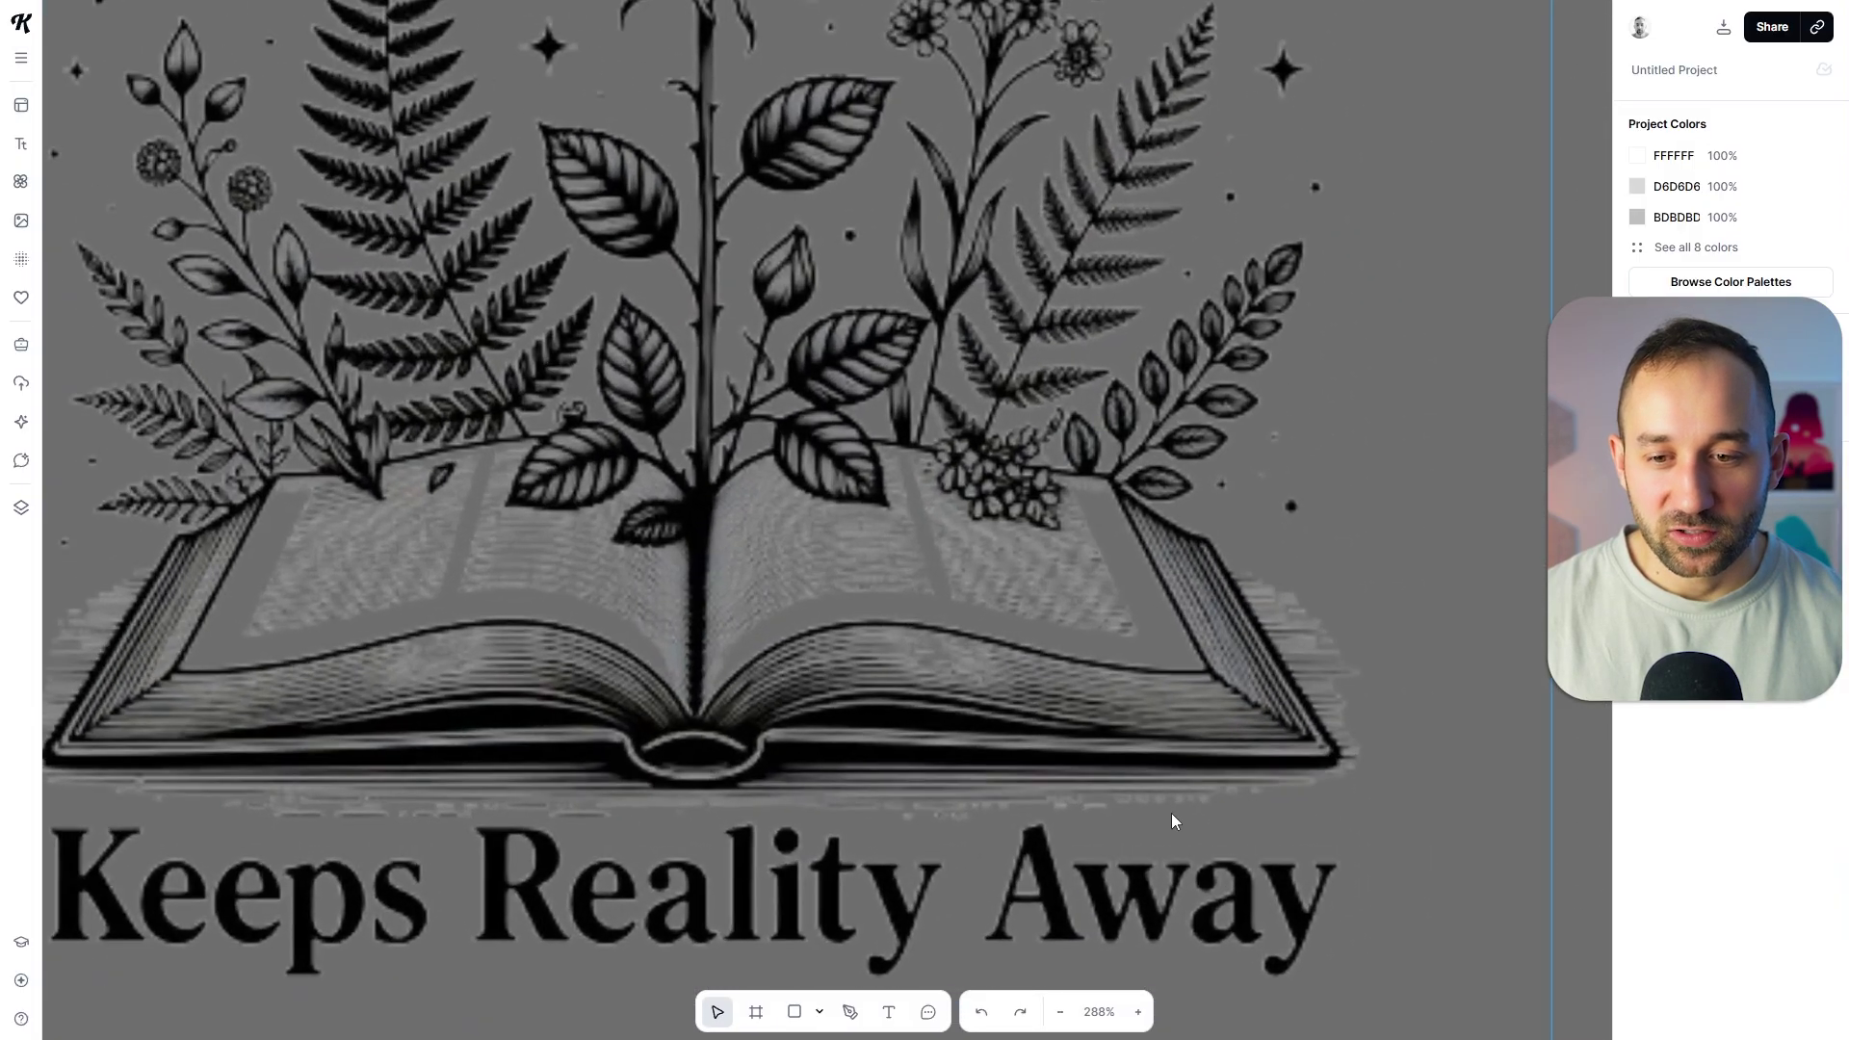
pyautogui.scroll(-6, 1107, 696)
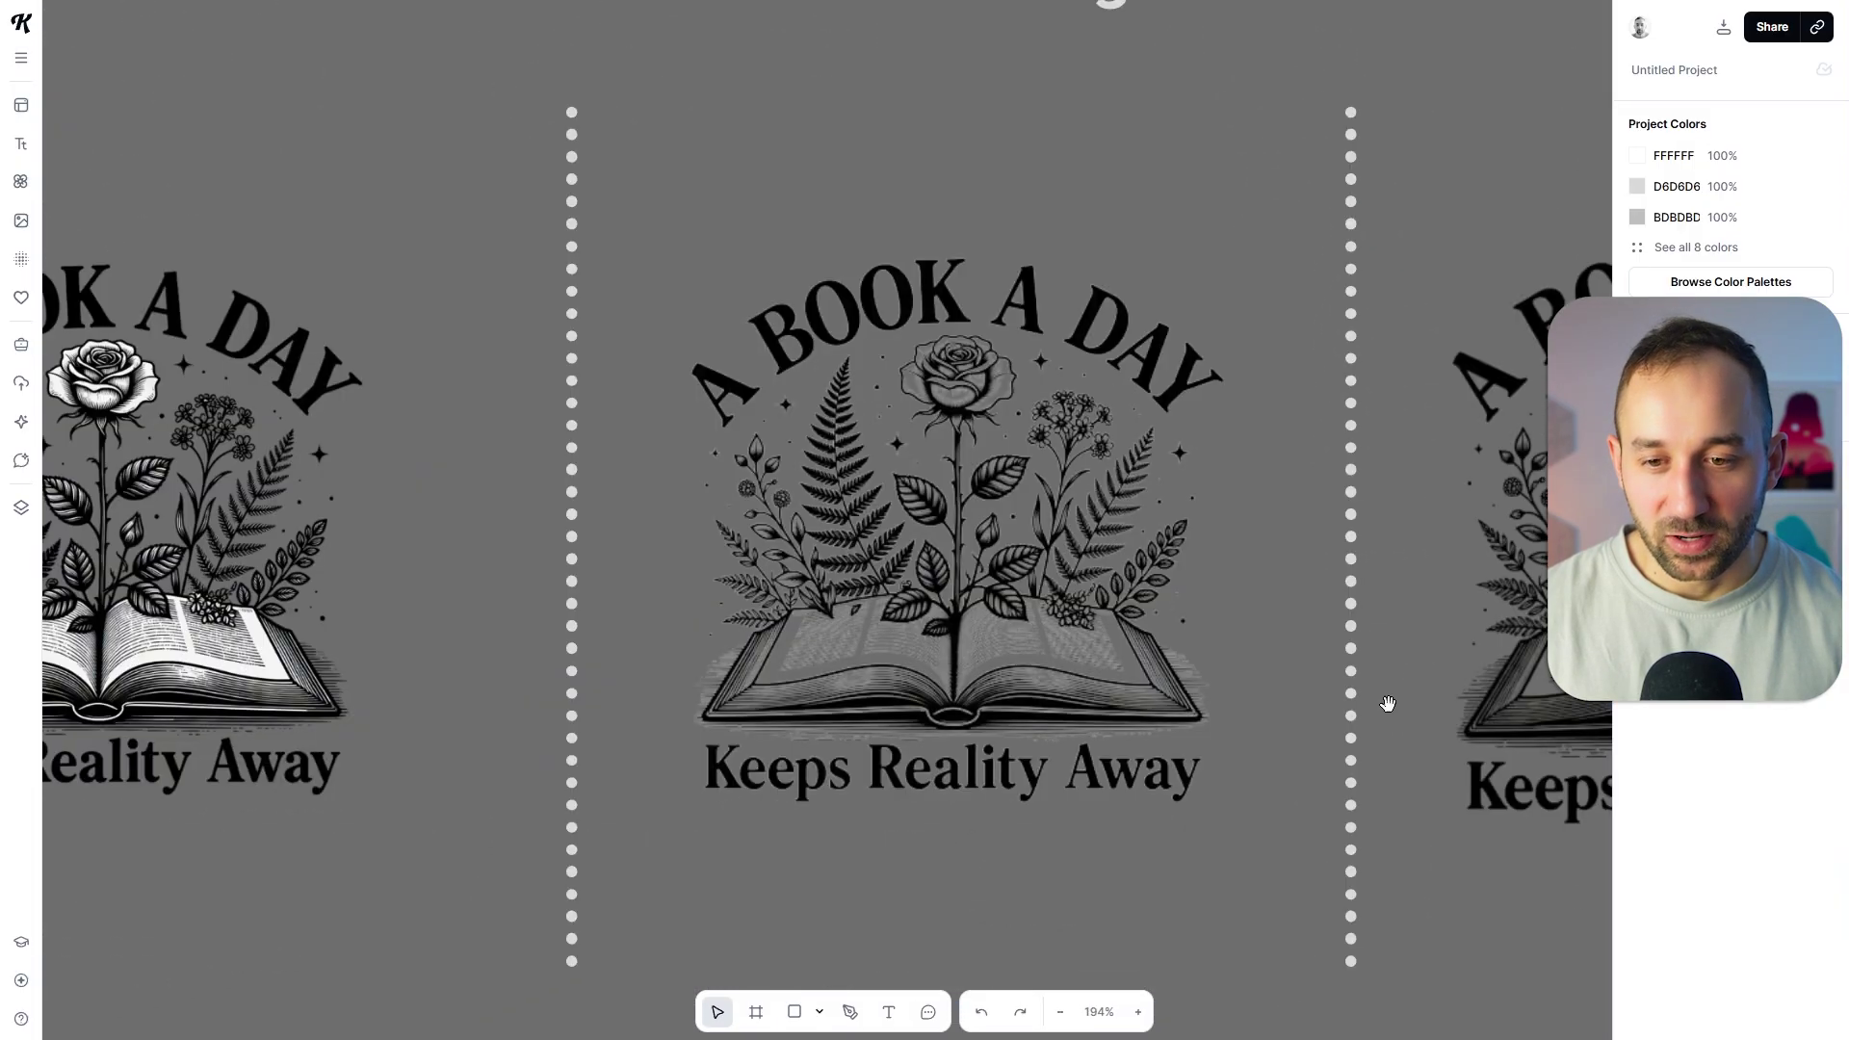
pyautogui.moveTo(1388, 704); pyautogui.dragTo(1248, 345)
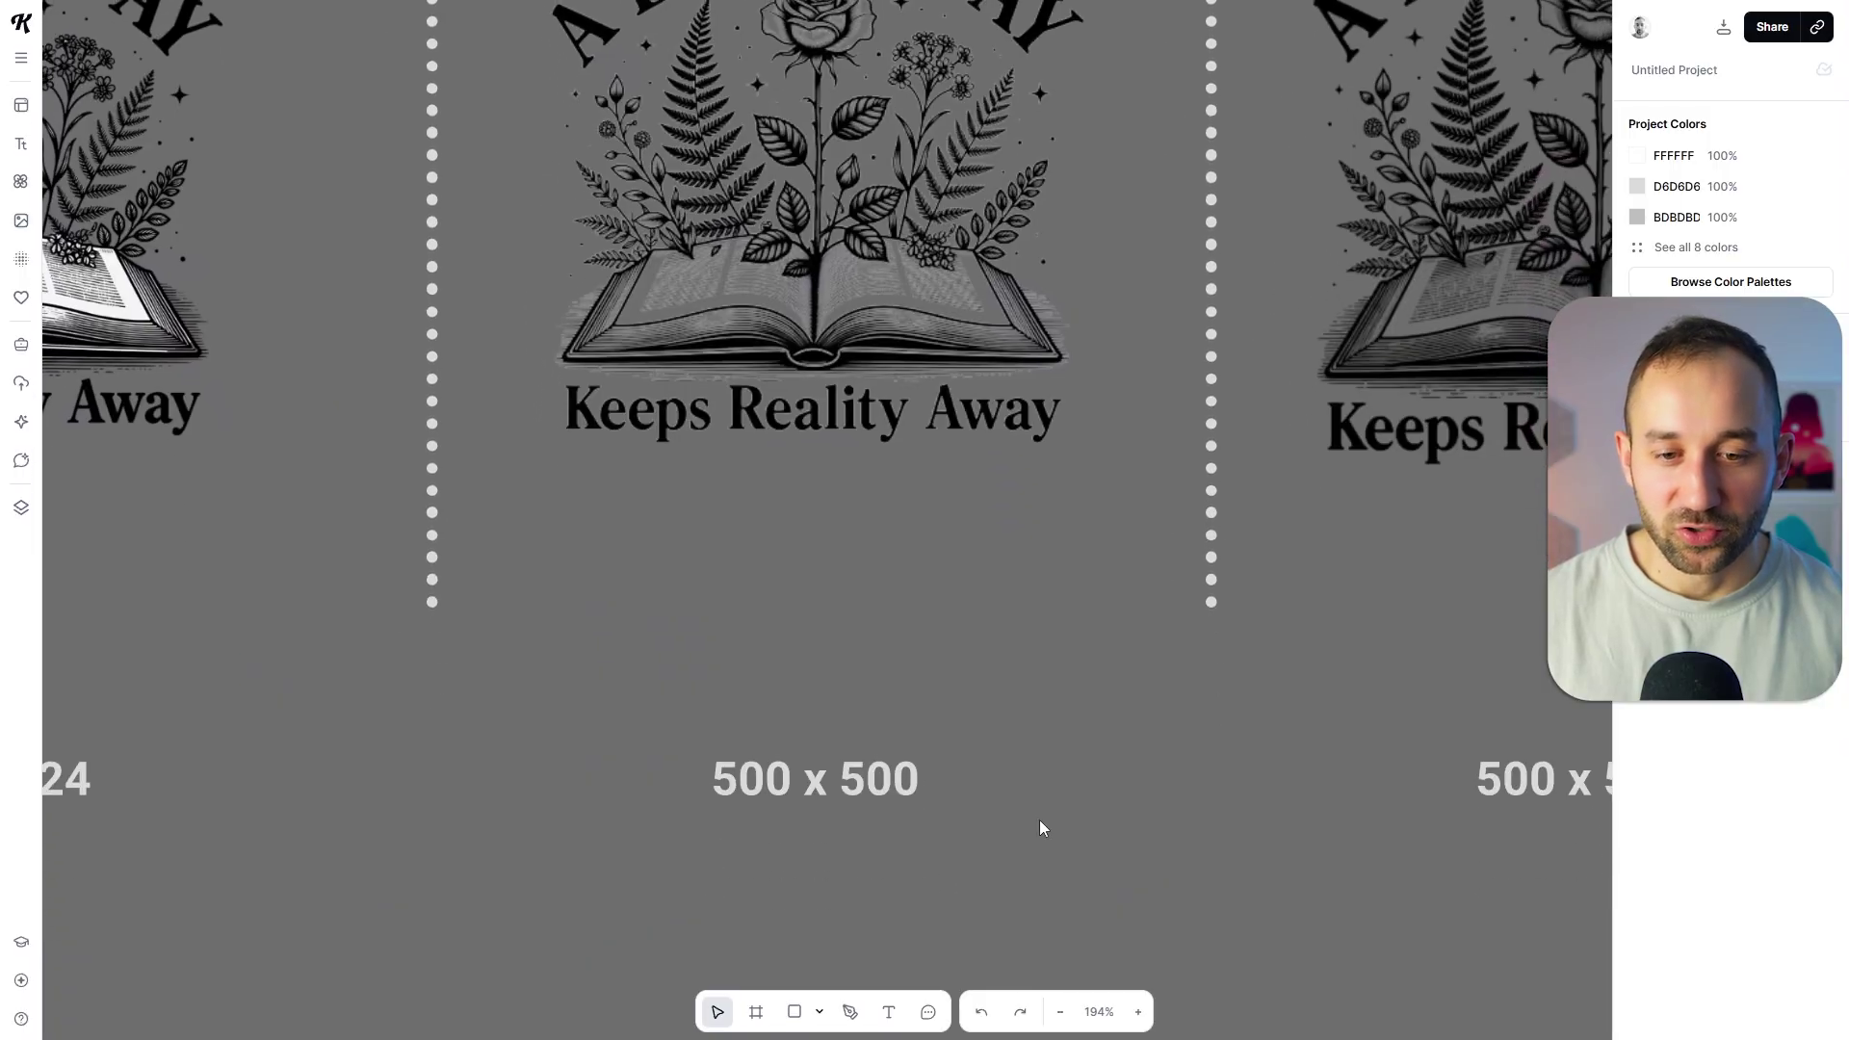
# Examine the Pixian "A Book A Day" cutout, checking the transparency of the book pages and the shading around both book edges.
pyautogui.scroll(-1, 1022, 730)
pyautogui.moveTo(1202, 726); pyautogui.dragTo(511, 808)
pyautogui.scroll(5, 825, 495)
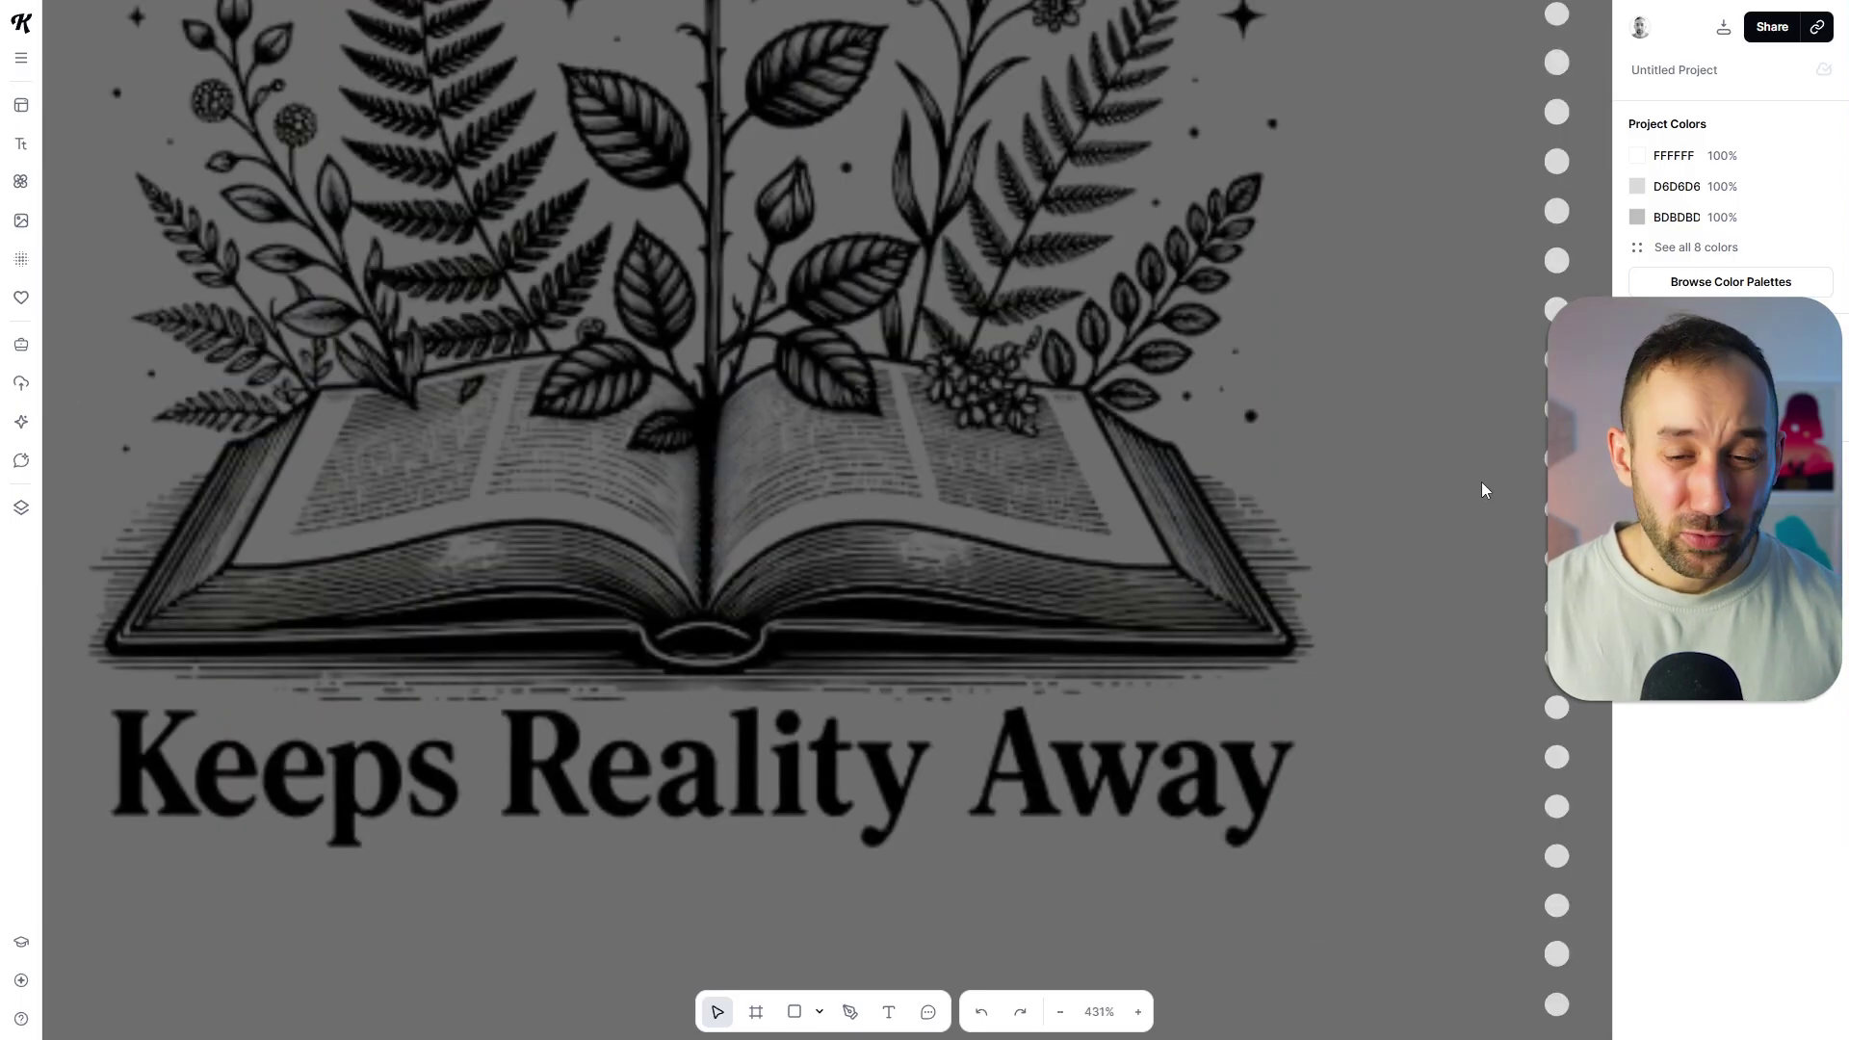
pyautogui.moveTo(1472, 390)
pyautogui.mouseDown()
pyautogui.moveTo(1424, 735)
pyautogui.moveTo(1441, 841)
pyautogui.moveTo(1477, 202)
pyautogui.mouseUp()
pyautogui.moveTo(1283, 882)
pyautogui.mouseDown()
pyautogui.moveTo(1280, 322)
pyautogui.moveTo(1300, 275)
pyautogui.moveTo(1299, 1004)
pyautogui.mouseUp()
pyautogui.moveTo(1359, 479); pyautogui.dragTo(1344, 348)
pyautogui.scroll(5, 1356, 389)
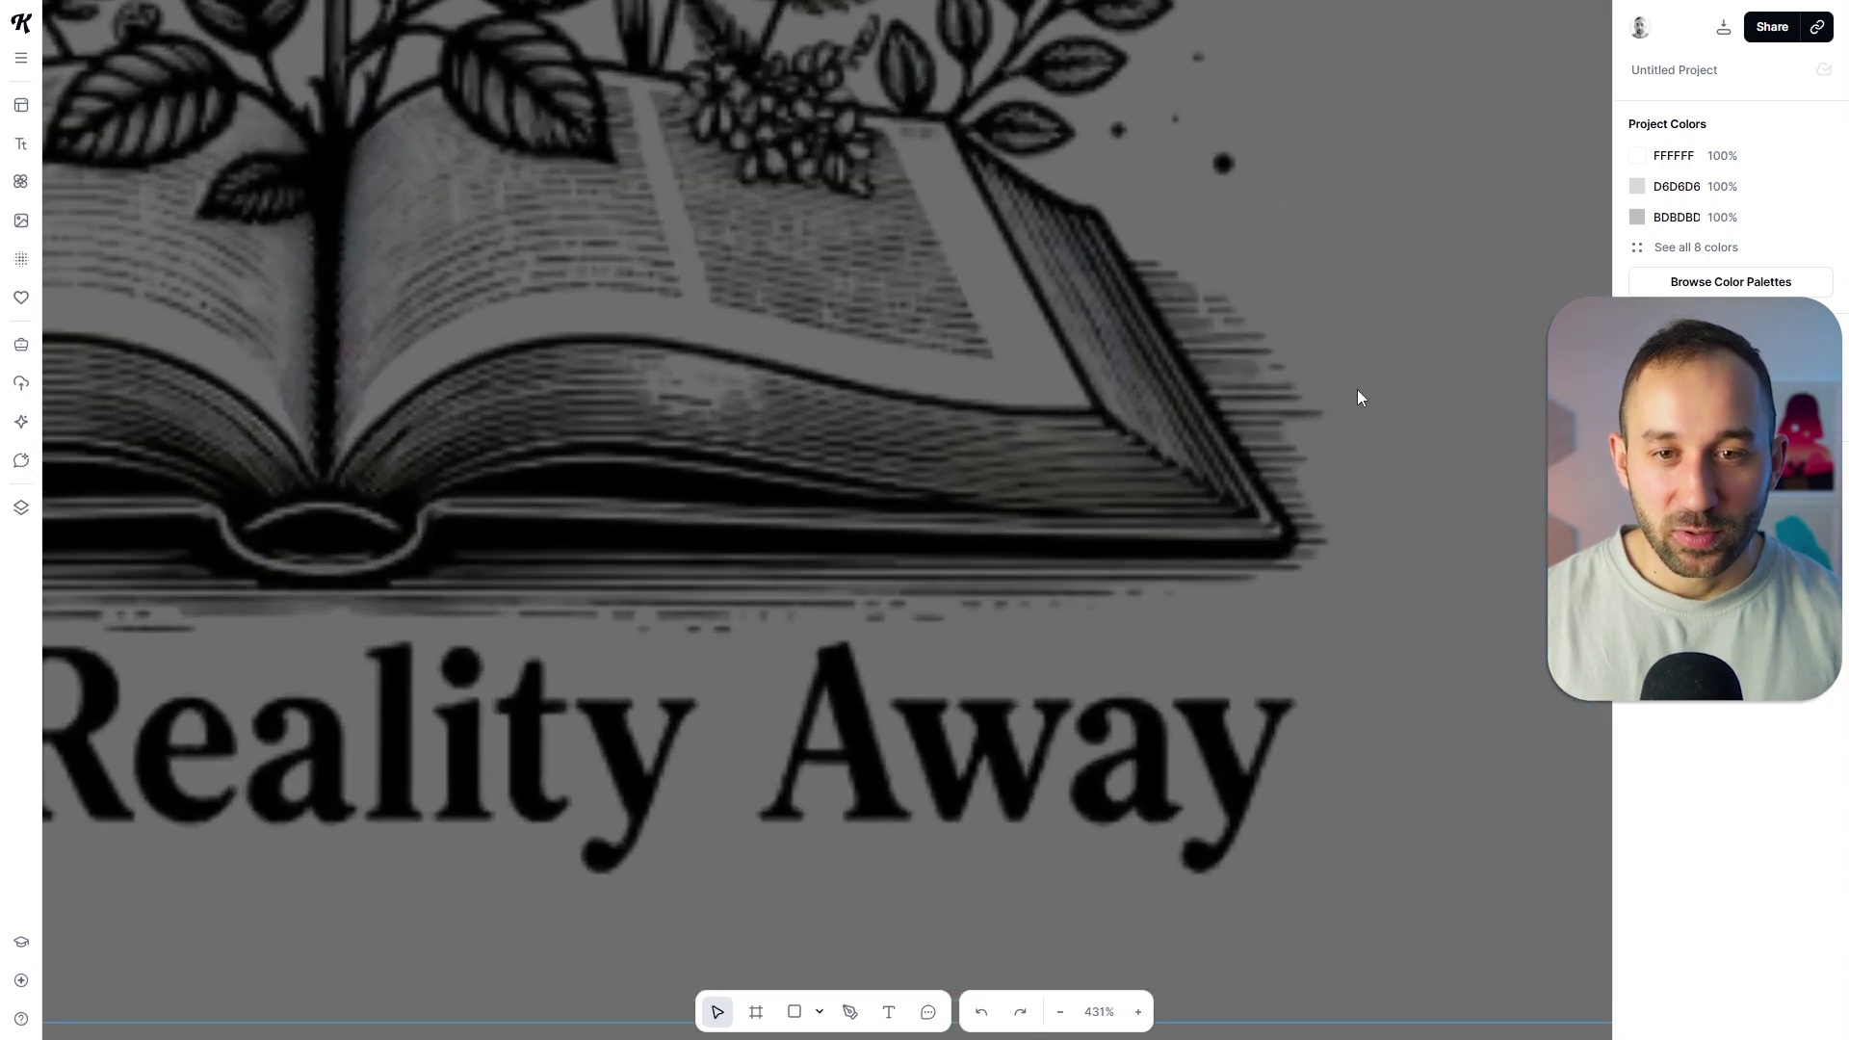
pyautogui.click(1325, 441)
pyautogui.moveTo(68, 338); pyautogui.dragTo(1063, 469)
pyautogui.click(221, 322)
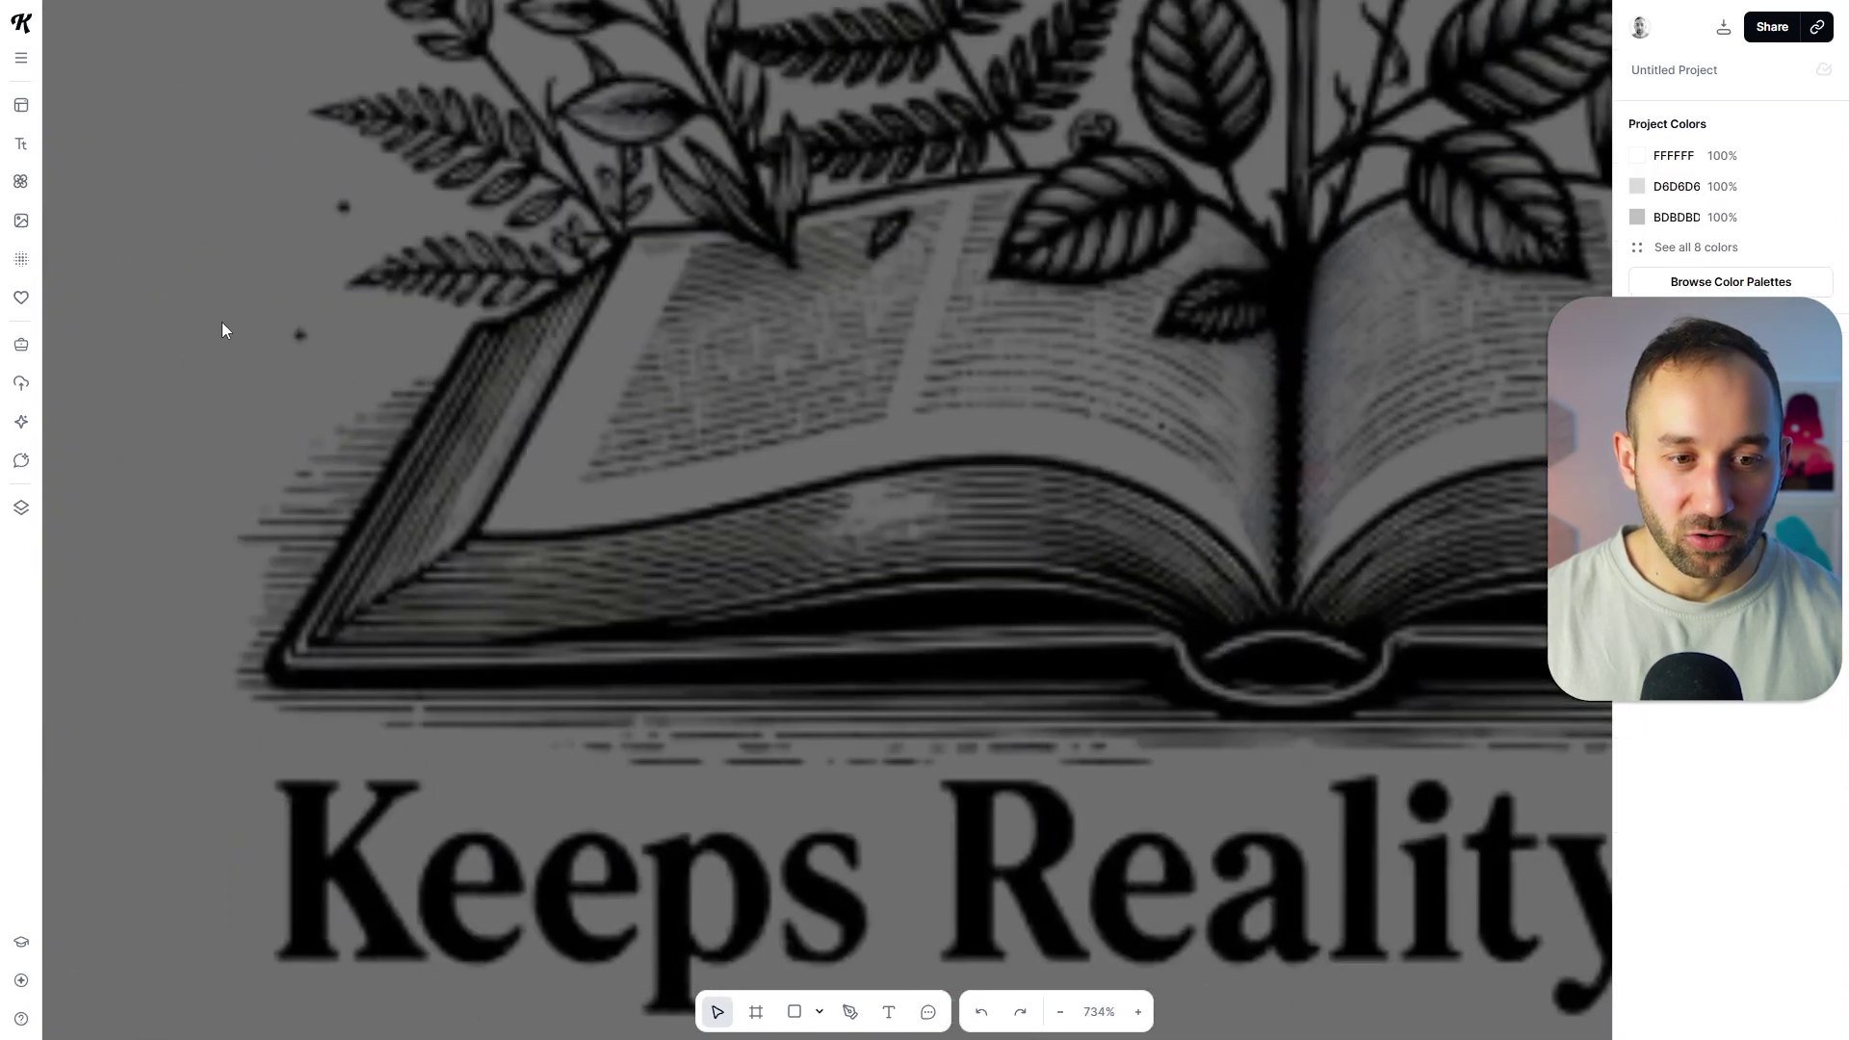
# Examine the Clipdrop "A Book A Day" cutout, checking the leaves, rosebud and book pages for leftover white areas.
pyautogui.scroll(-11, 376, 385)
pyautogui.scroll(-6, 611, 784)
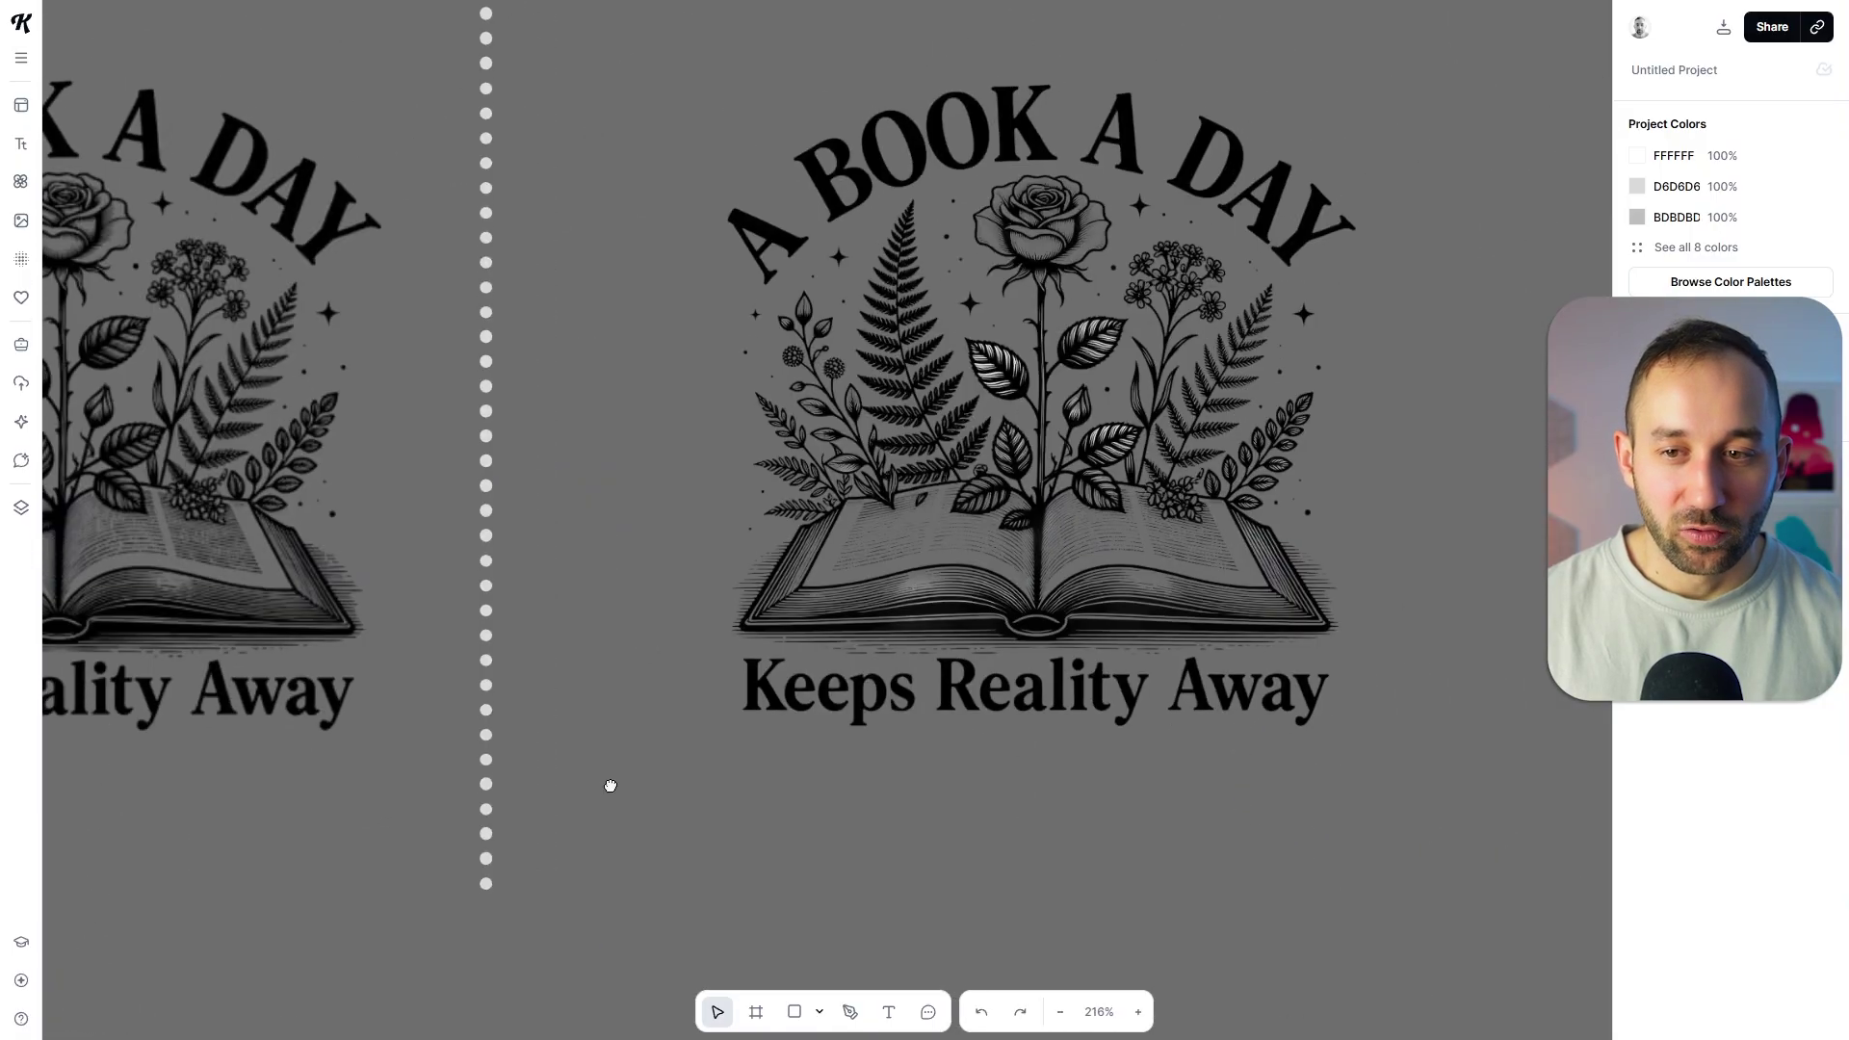
pyautogui.scroll(2, 990, 575)
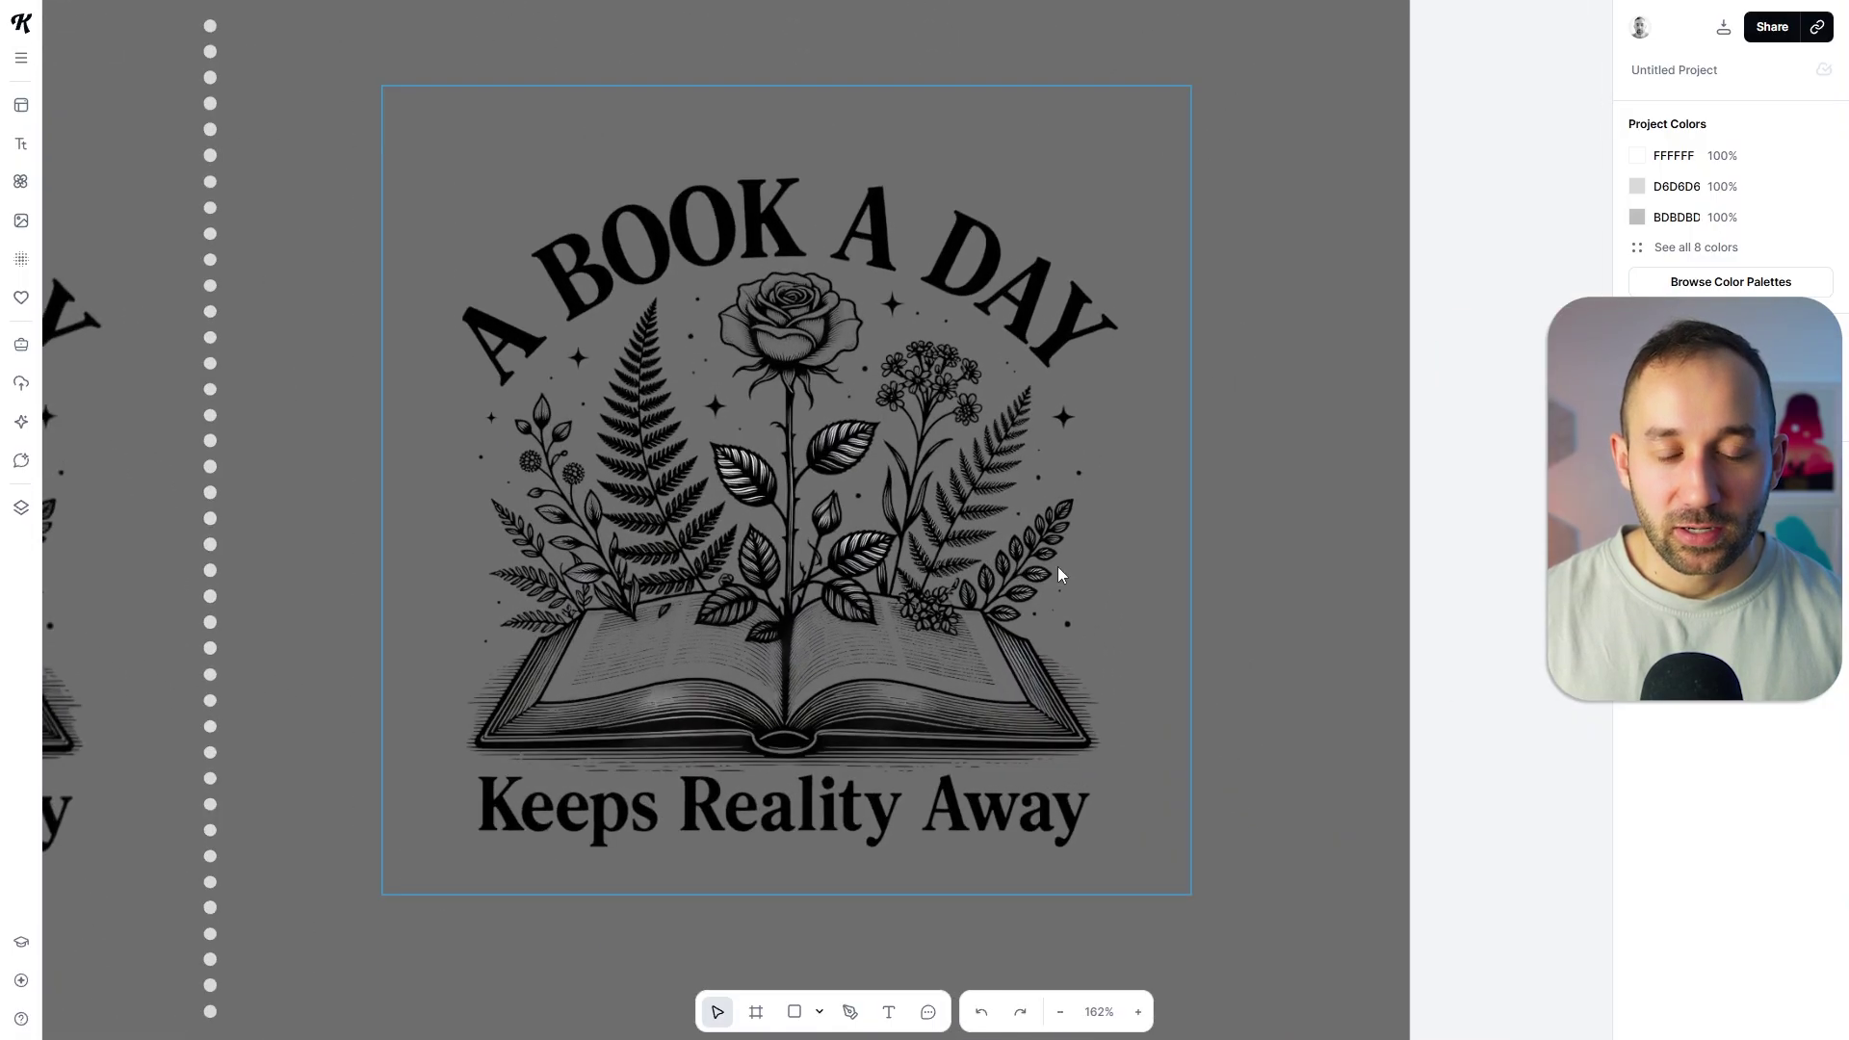
pyautogui.scroll(3, 819, 736)
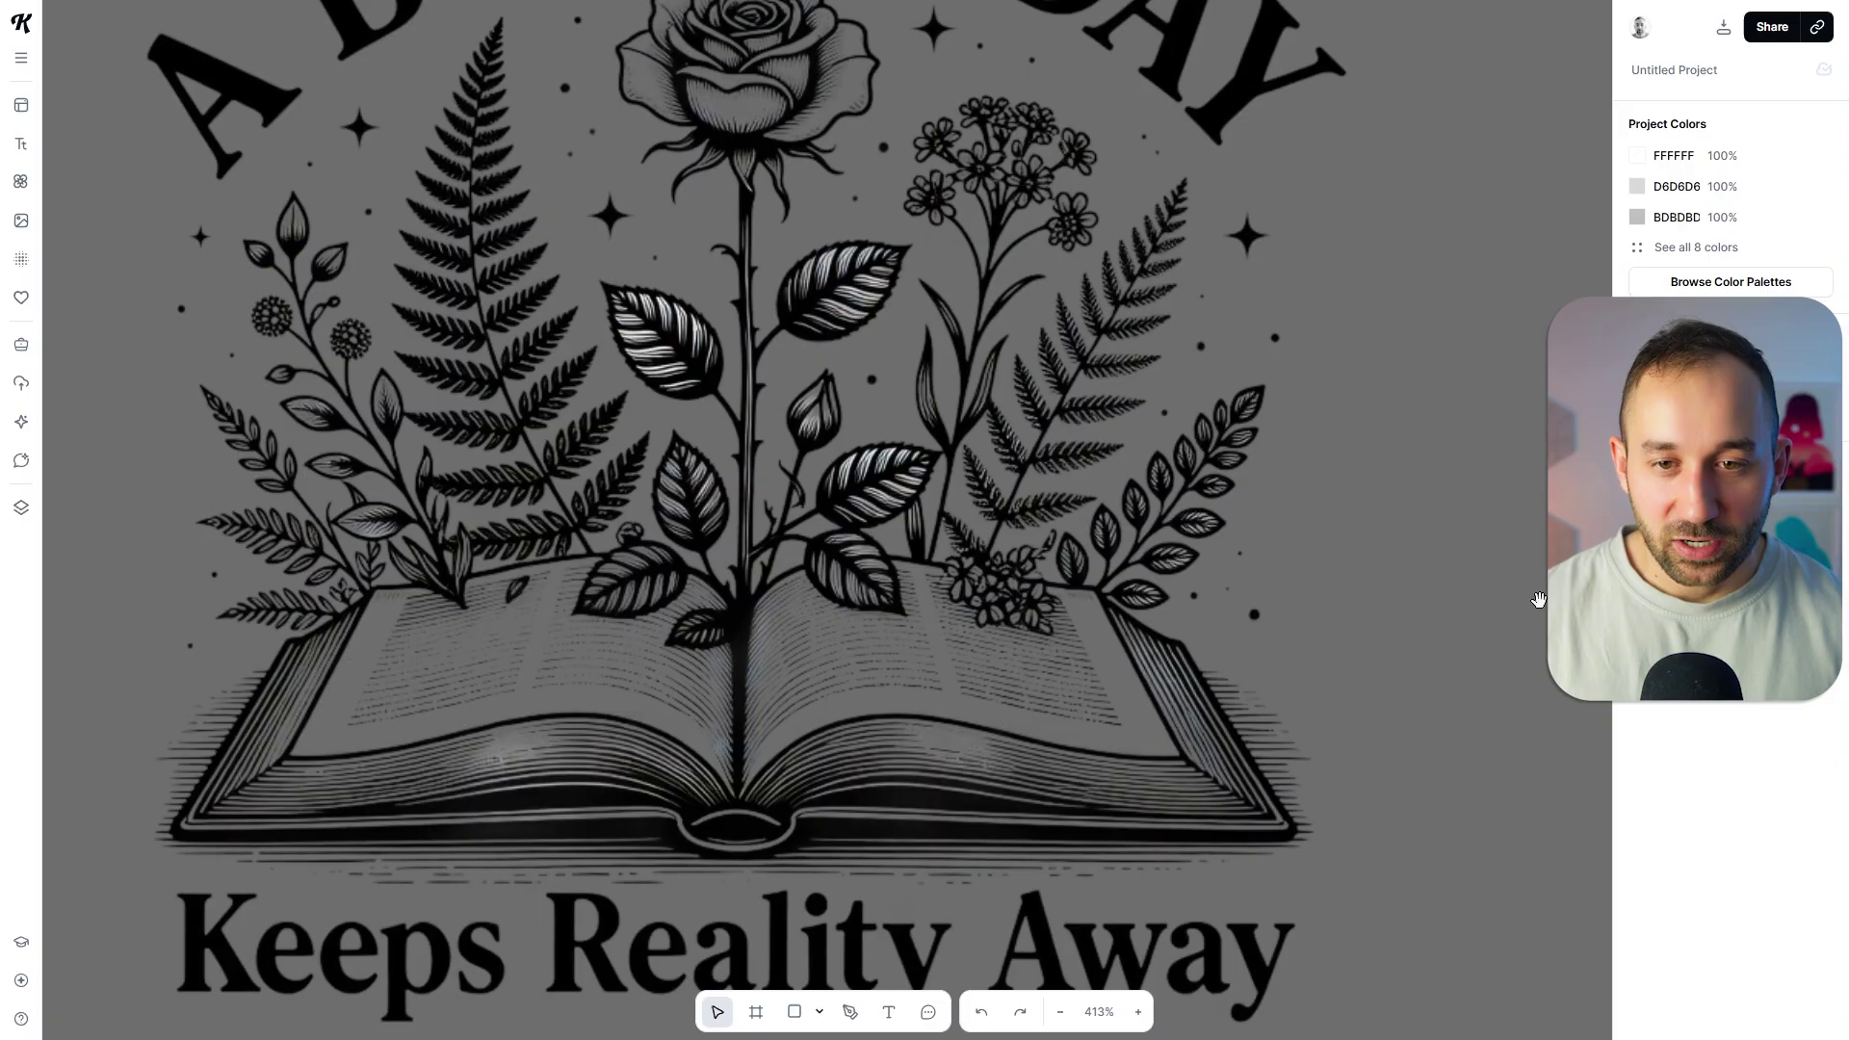
pyautogui.moveTo(1537, 599); pyautogui.dragTo(1528, 548)
pyautogui.scroll(2, 820, 458)
pyautogui.scroll(2, 847, 214)
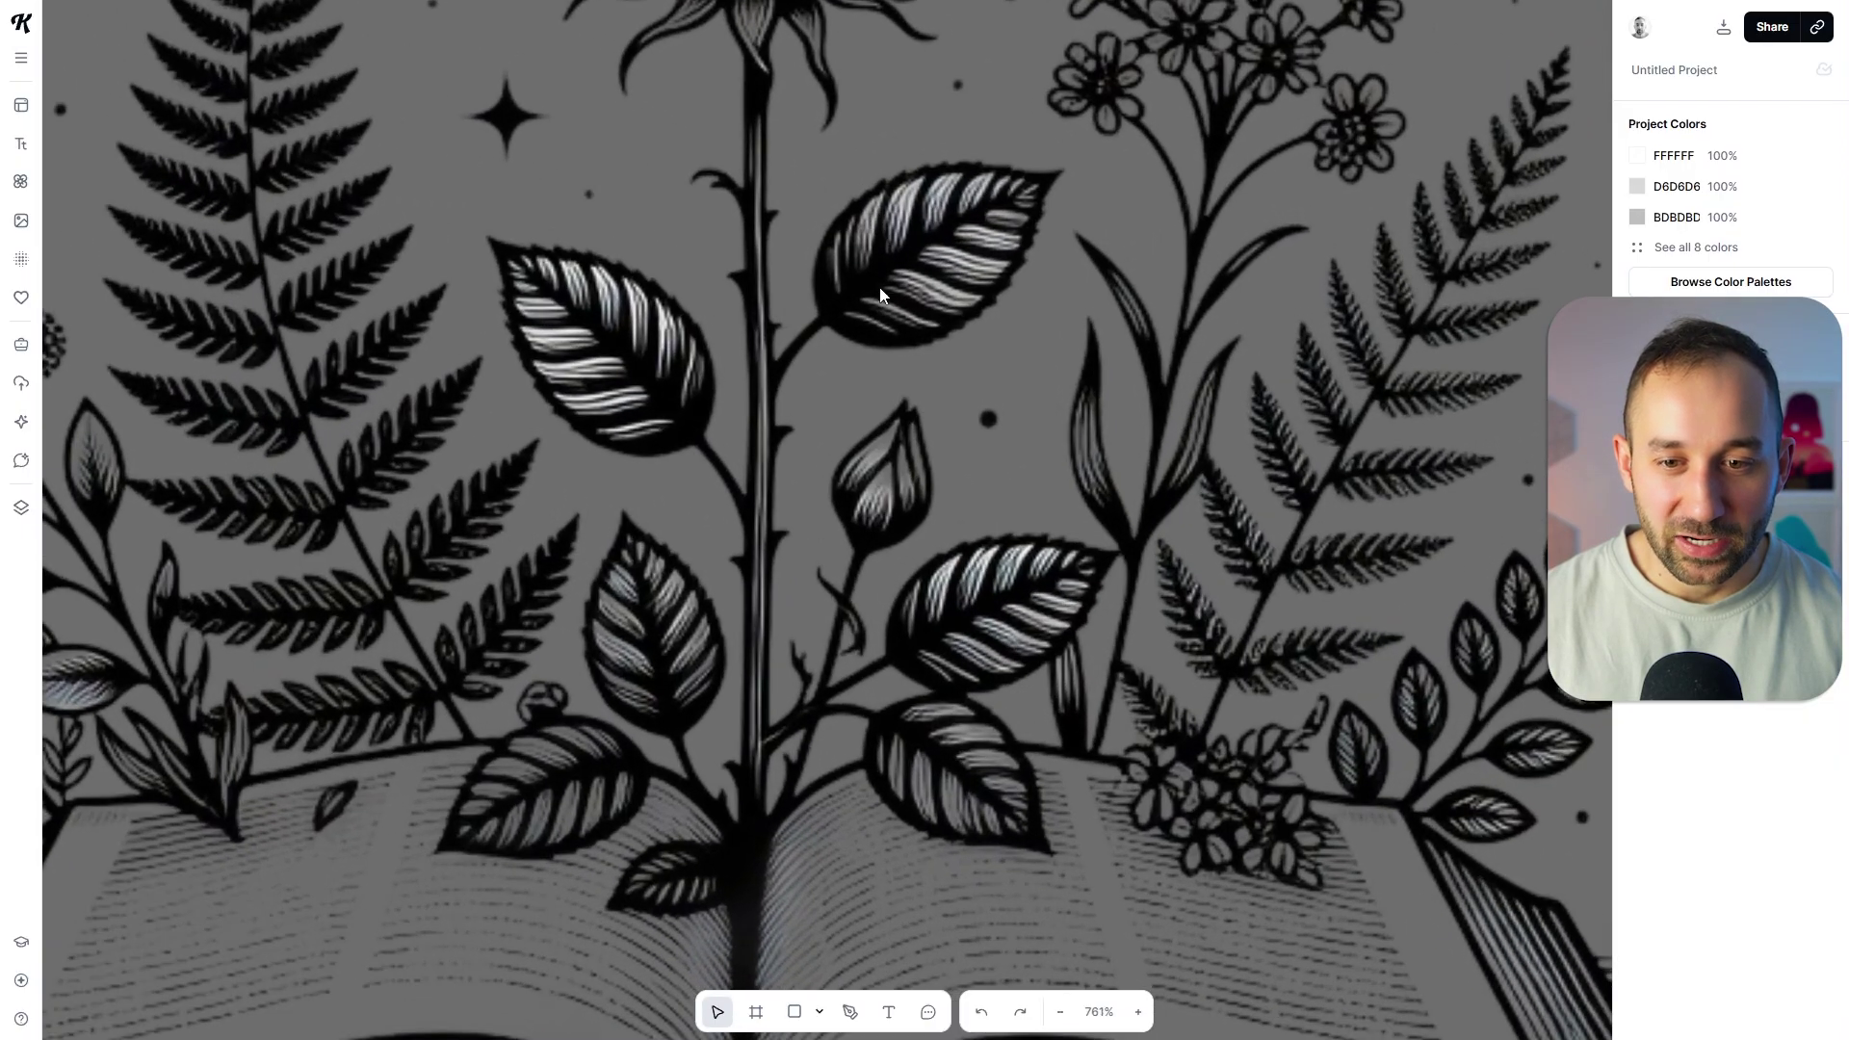
pyautogui.scroll(2, 1009, 645)
pyautogui.scroll(4, 976, 616)
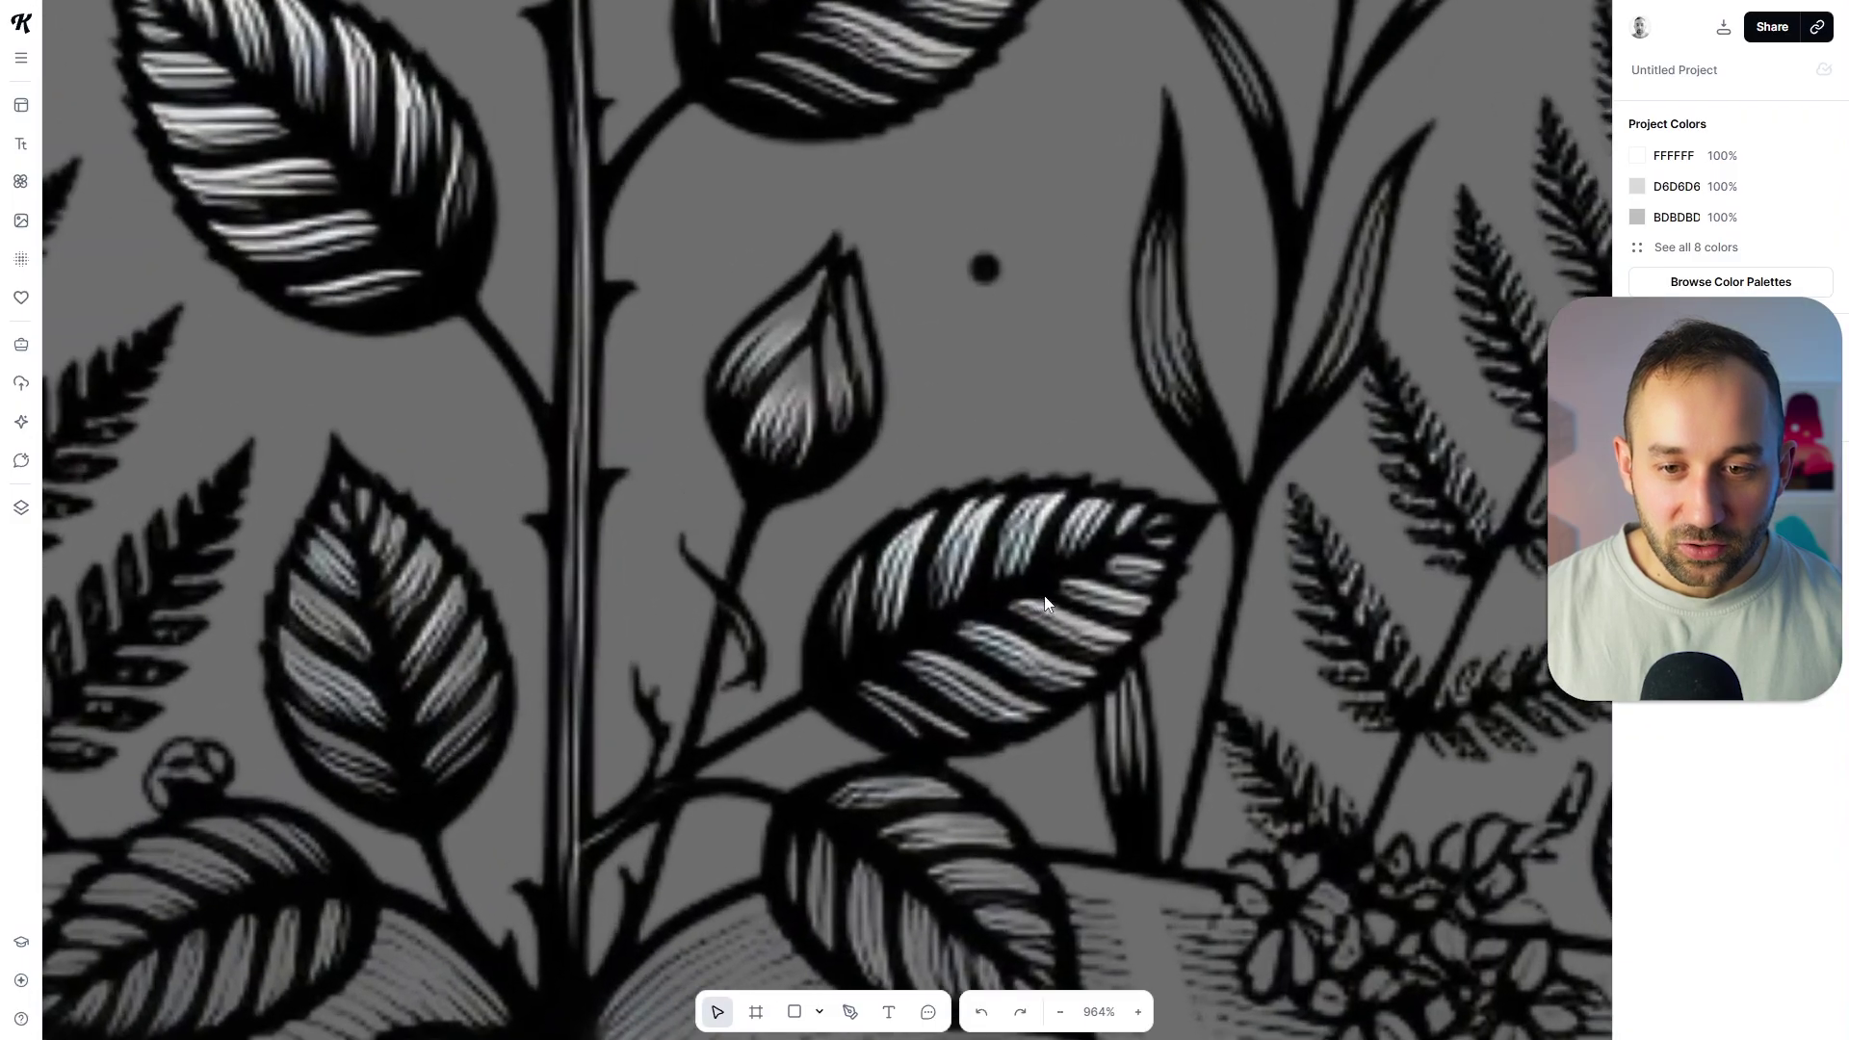
pyautogui.scroll(-13, 812, 431)
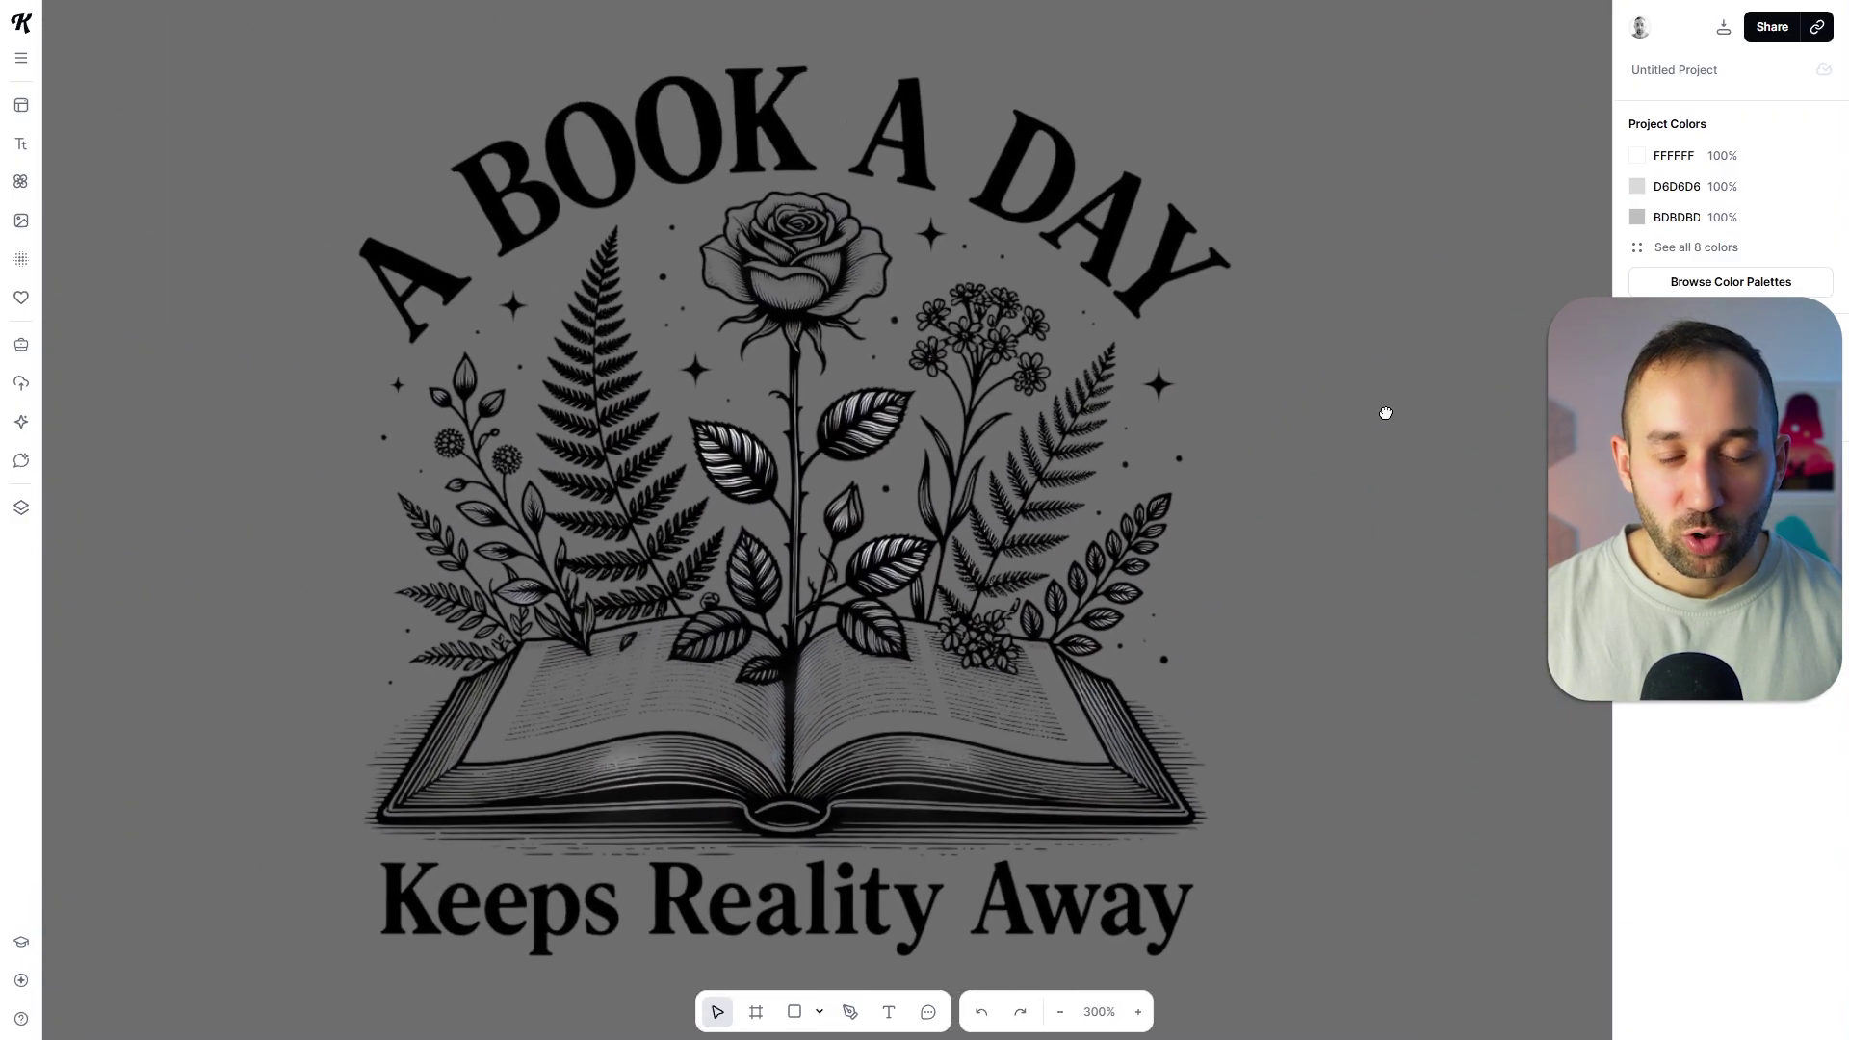
pyautogui.moveTo(1385, 413)
pyautogui.mouseDown()
pyautogui.moveTo(1369, 387)
pyautogui.moveTo(1395, 398)
pyautogui.mouseUp()
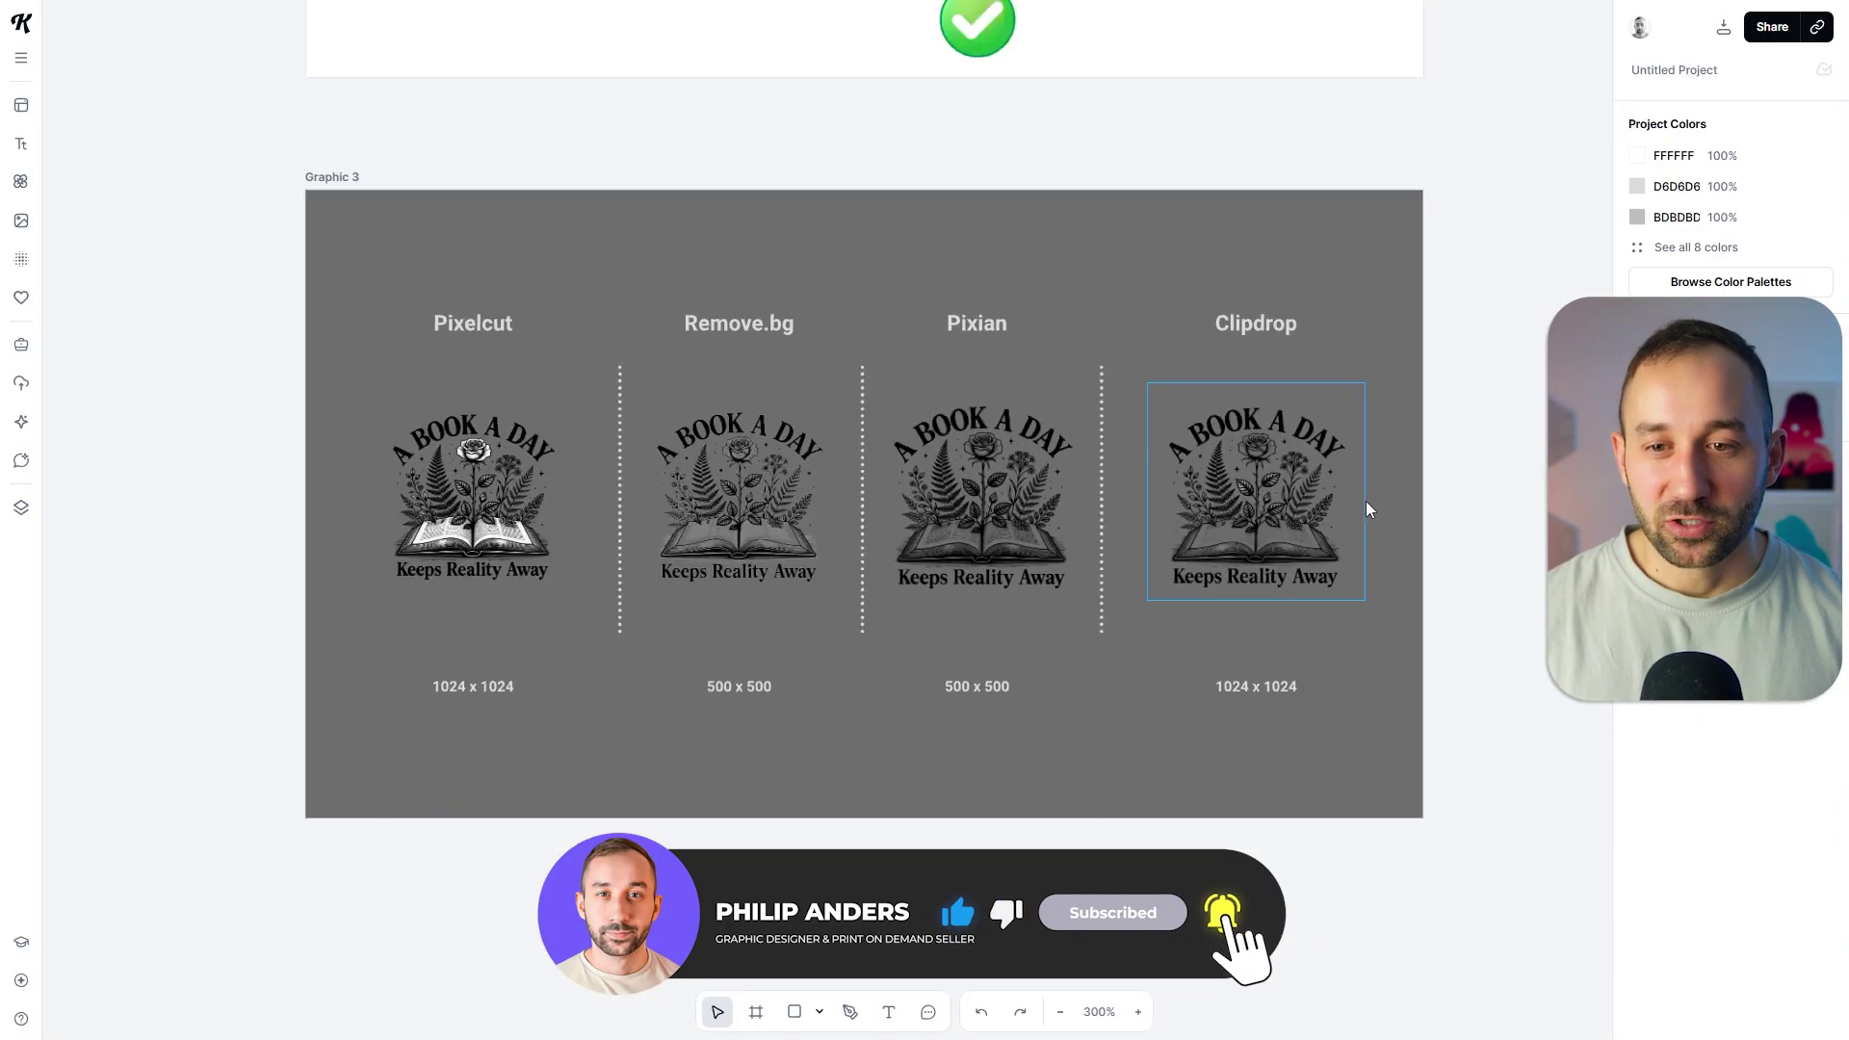
# Set the background of the Graphic 3 artboard to a solid medium blue.
pyautogui.click(349, 183)
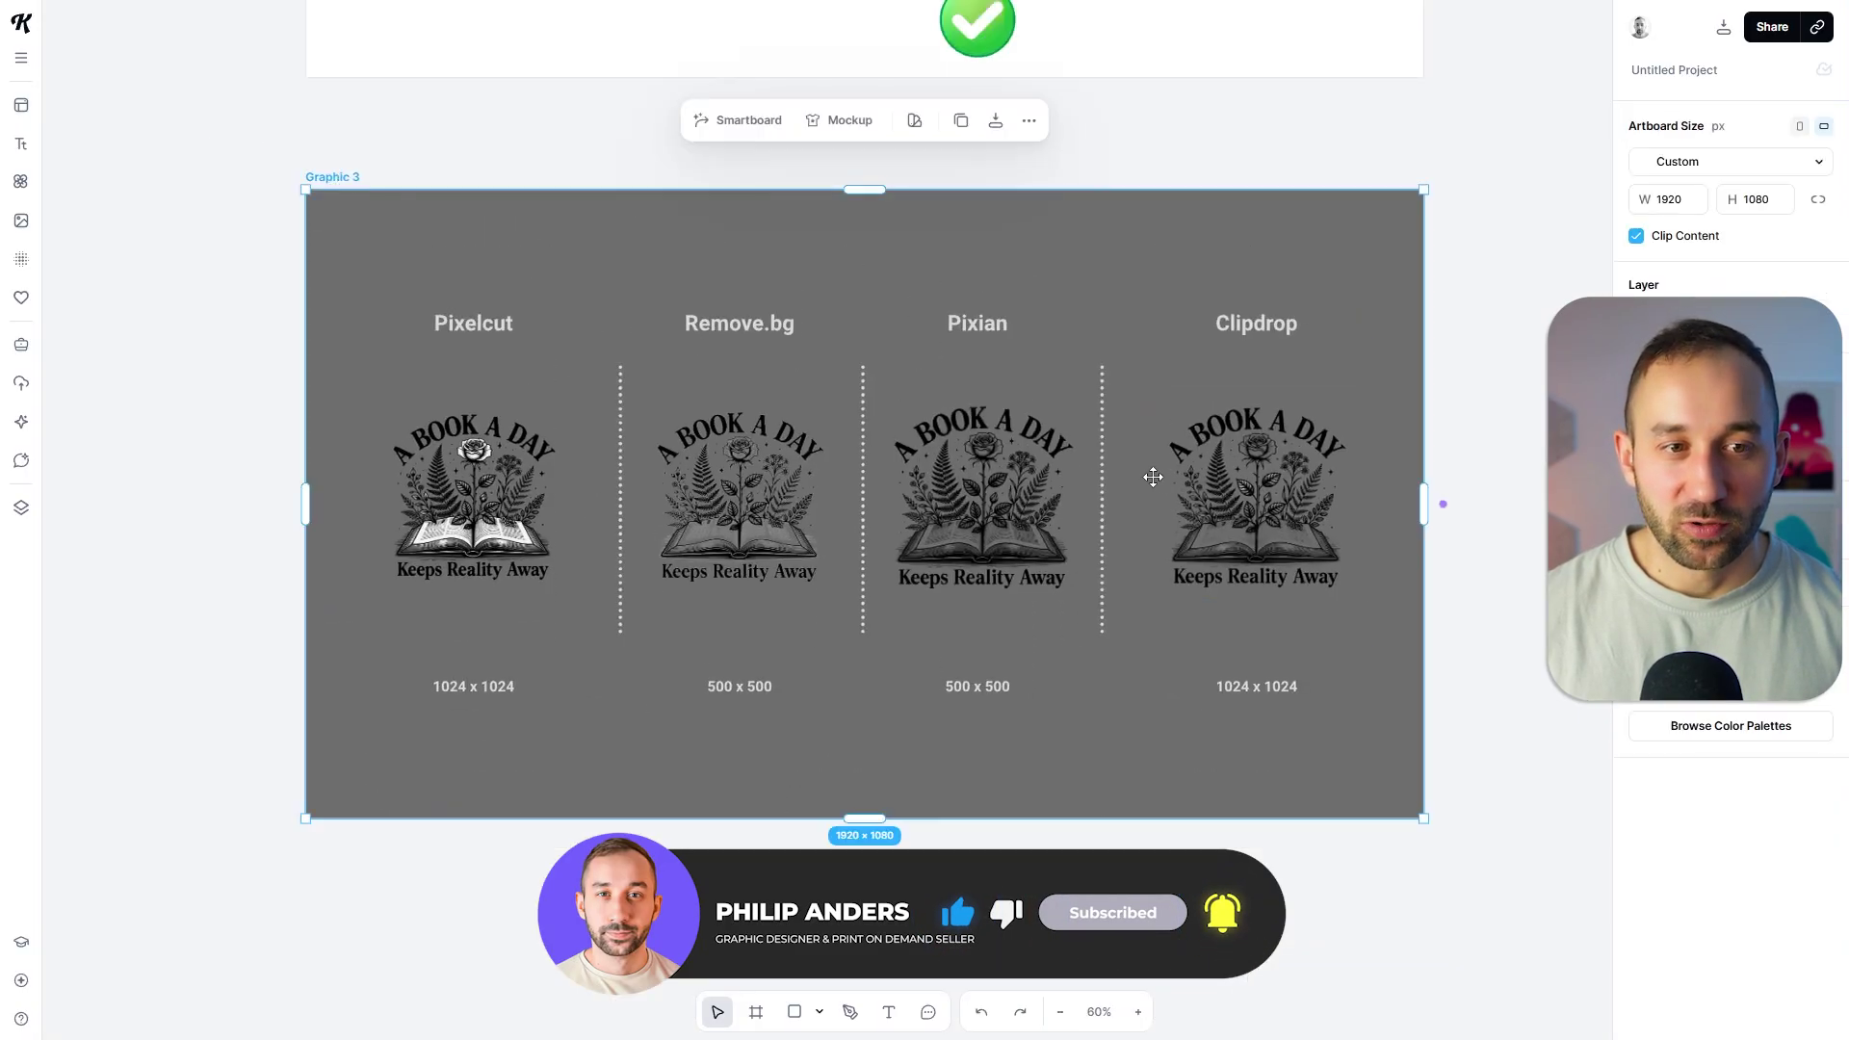
pyautogui.scroll(3, 1157, 479)
pyautogui.click(1637, 539)
pyautogui.click(1486, 681)
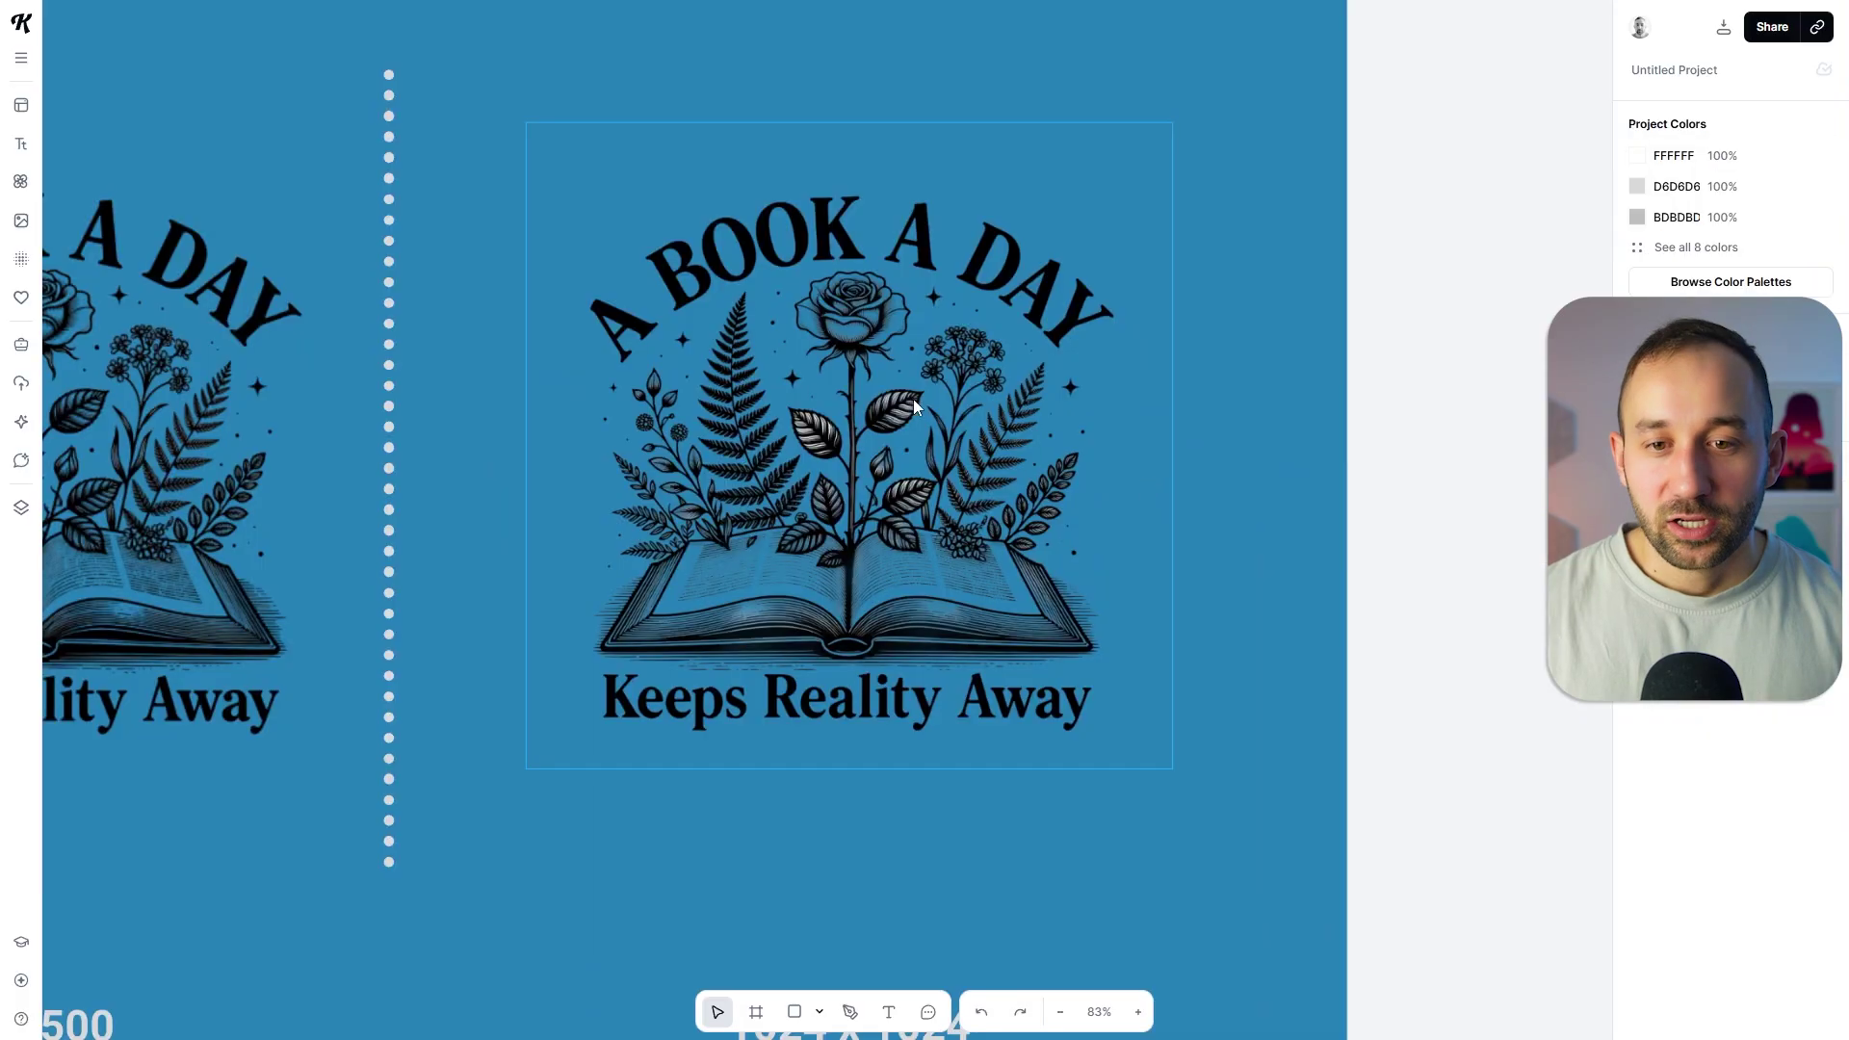
# Inspect the leaves, rose and book pages of the Clipdrop cutout against the blue background.
pyautogui.scroll(3, 913, 398)
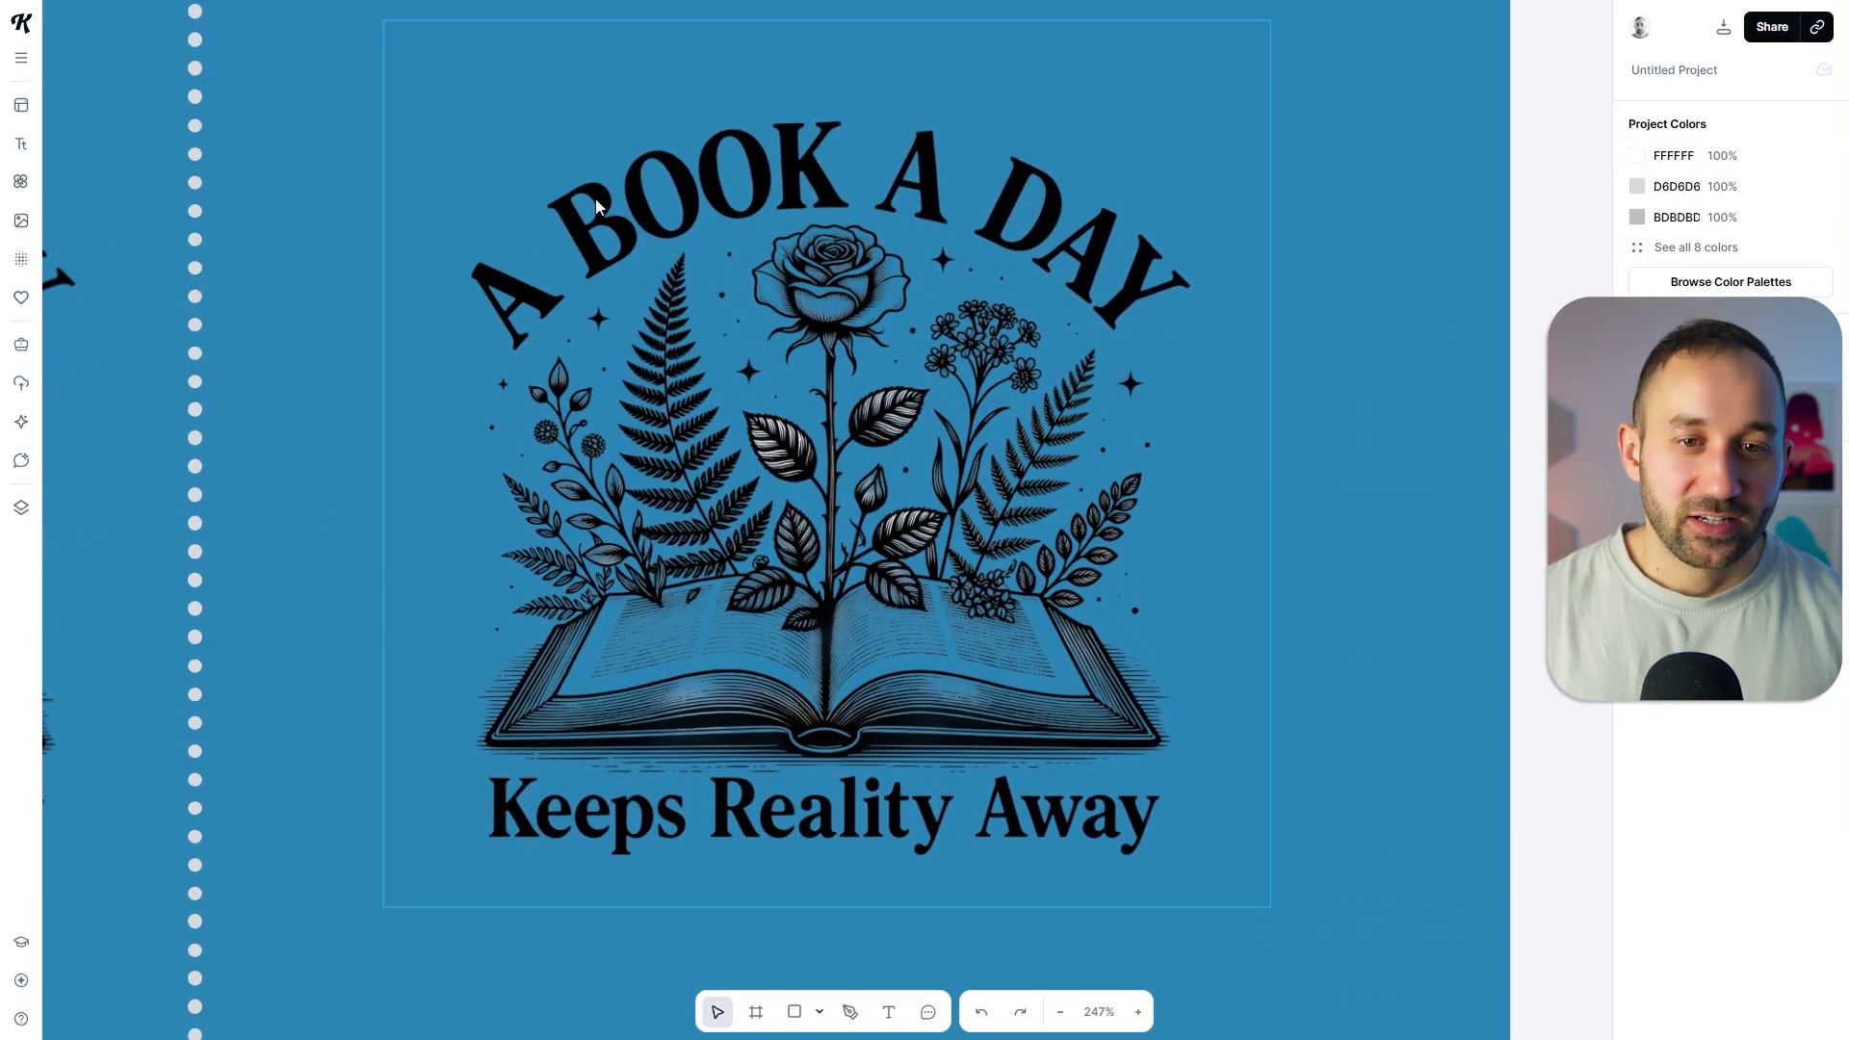
pyautogui.scroll(5, 886, 408)
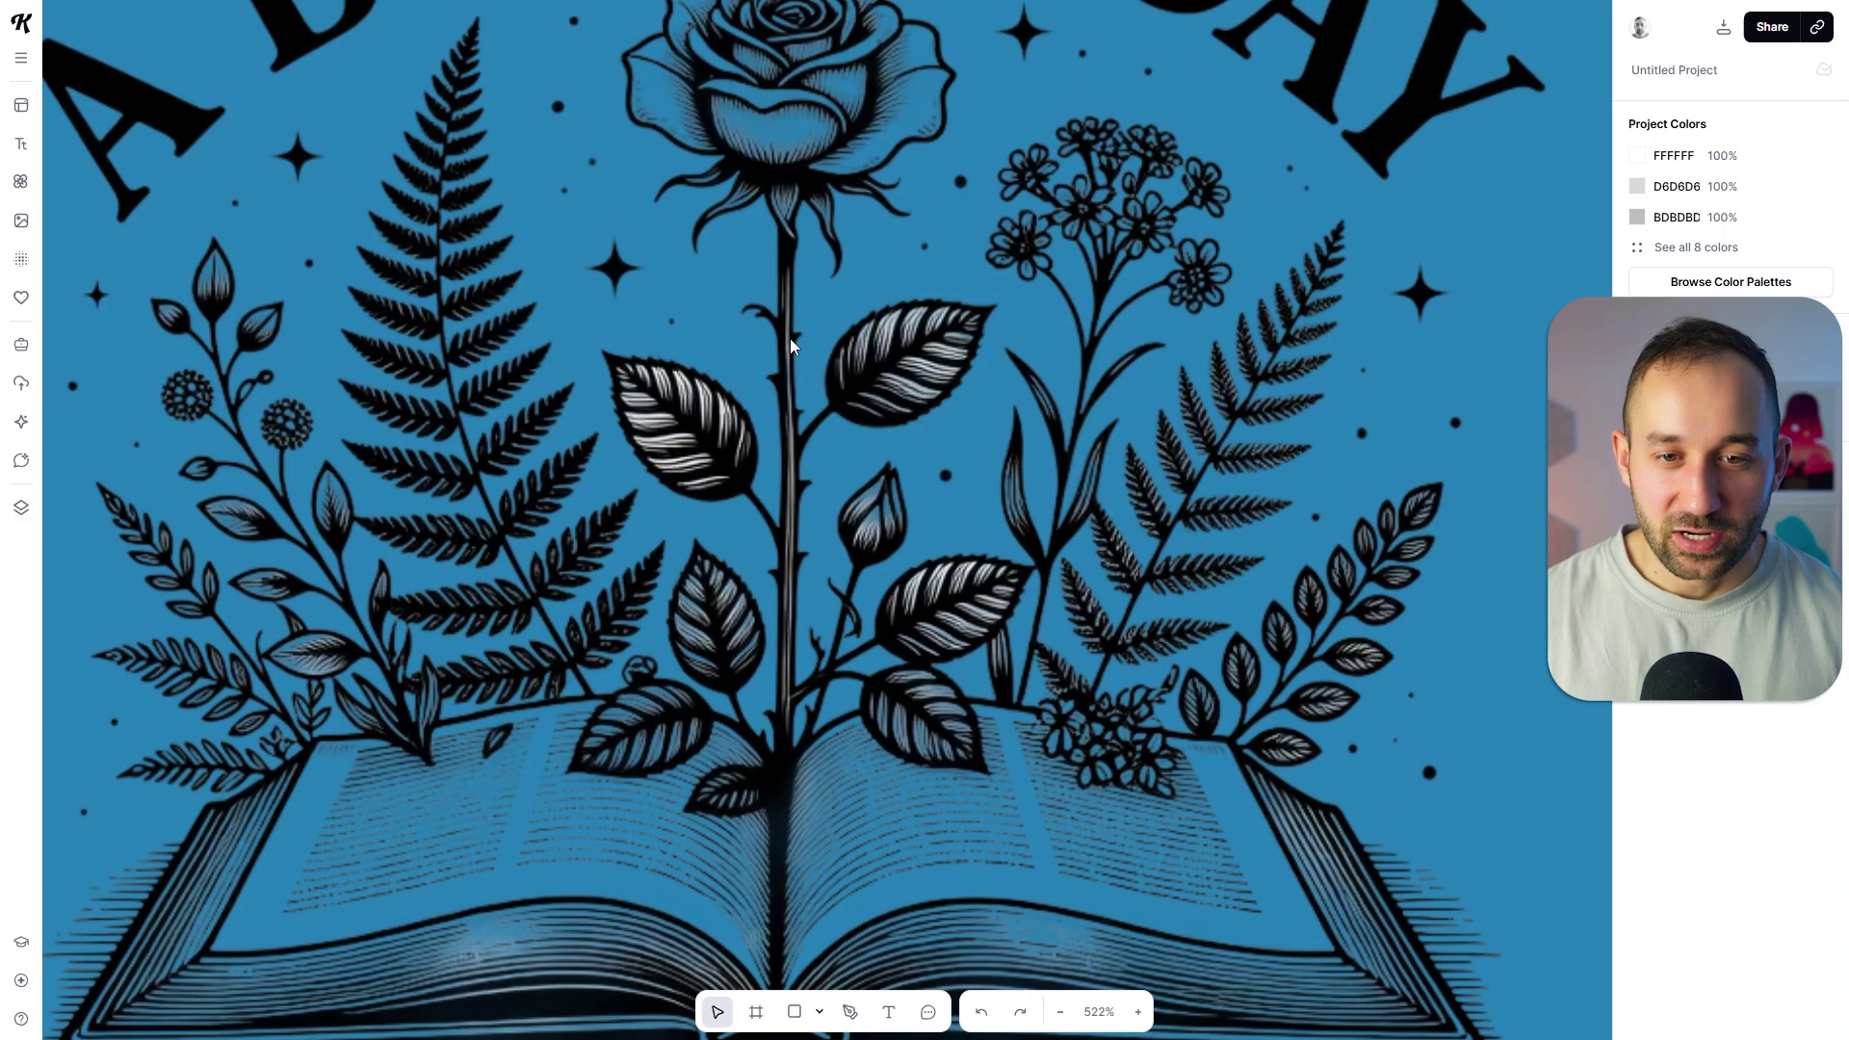
pyautogui.scroll(-8, 880, 525)
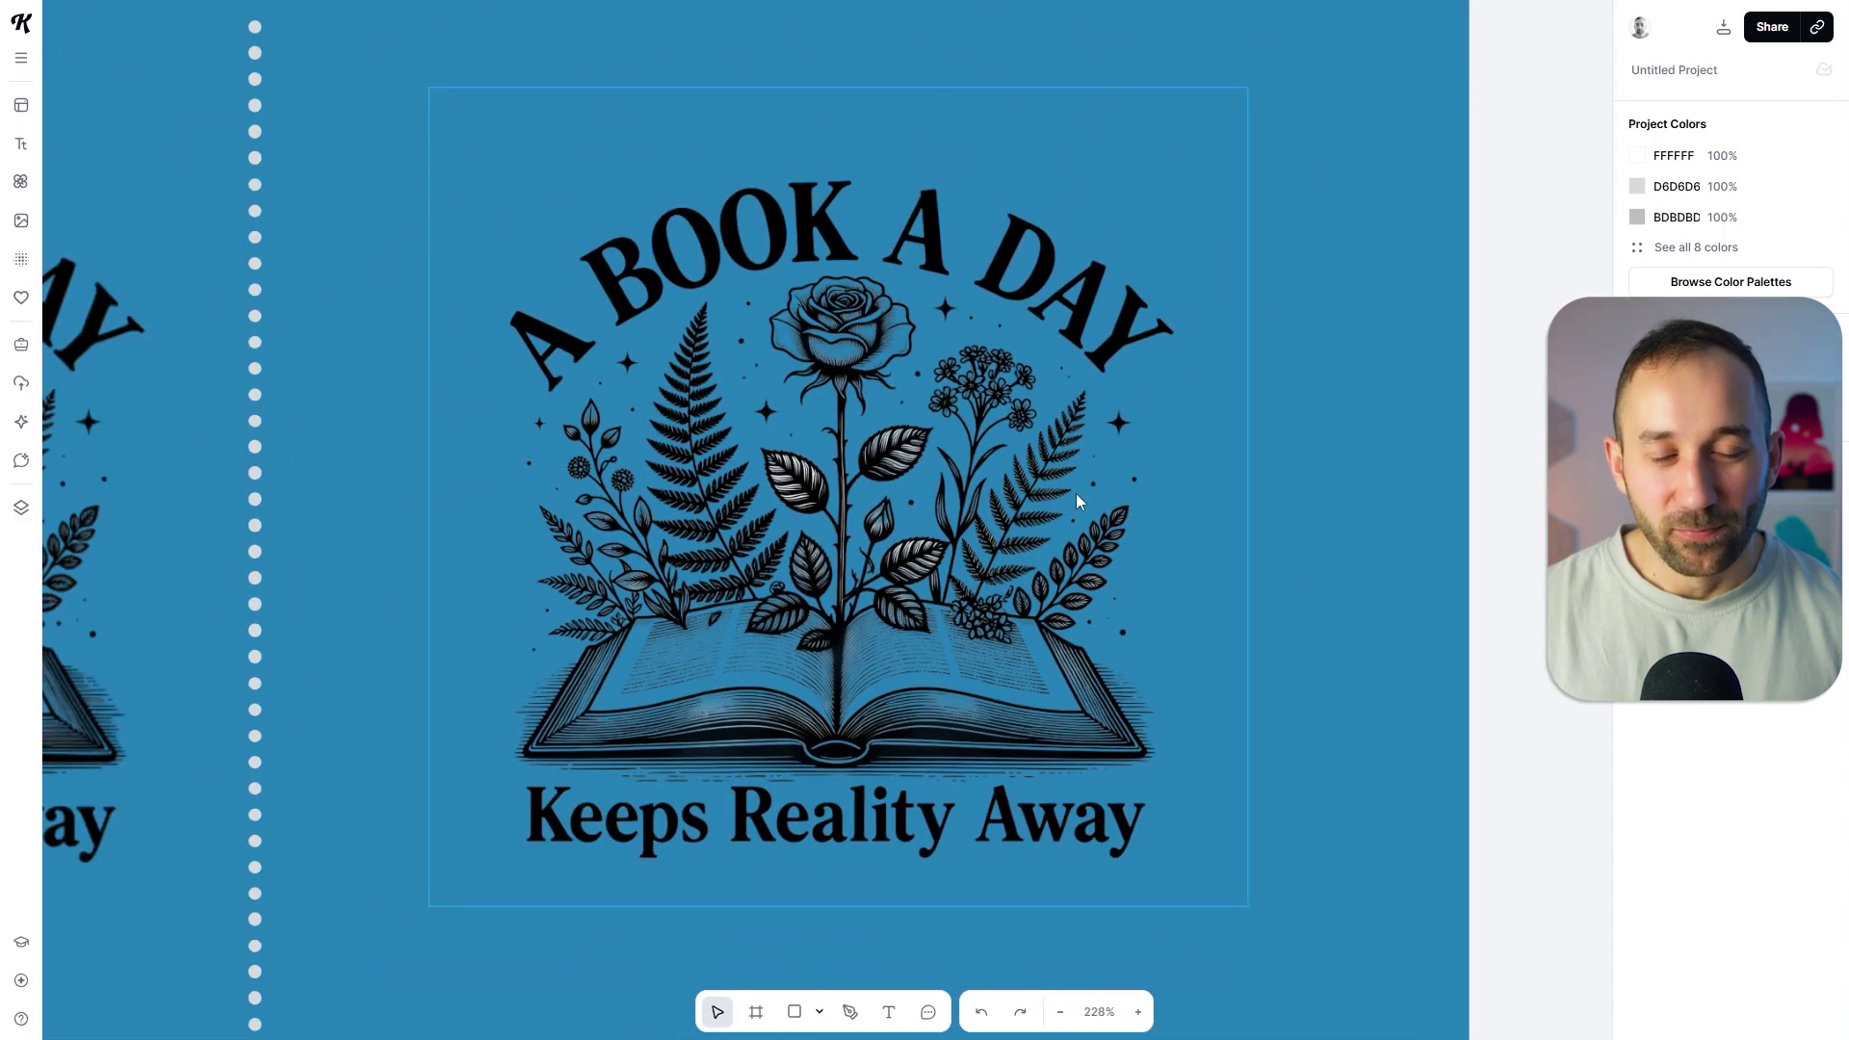
# Inspect the Pixian "A Book A Day" cutout against the blue background, then compare it with the neighbouring Remove.bg and Clipdrop versions.
pyautogui.scroll(-2, 1076, 500)
pyautogui.moveTo(501, 556); pyautogui.dragTo(1168, 487)
pyautogui.scroll(2, 858, 429)
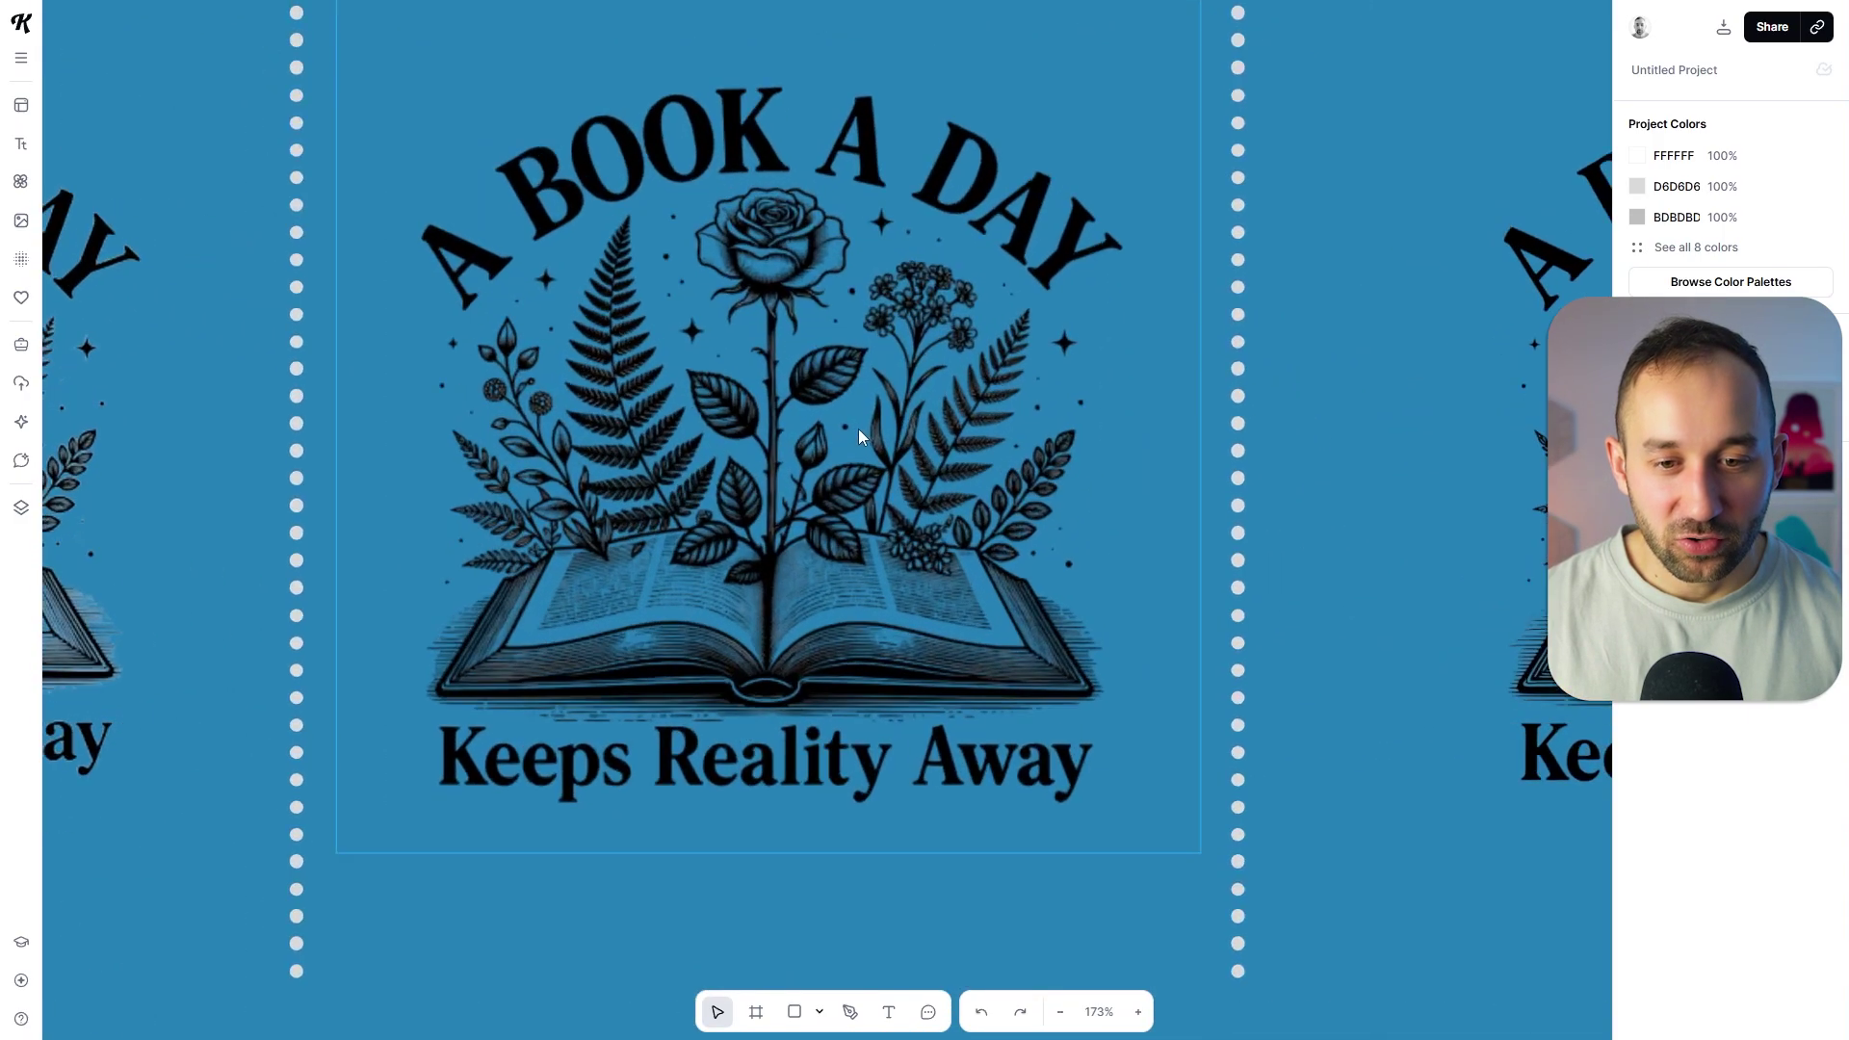
pyautogui.scroll(-4, 905, 533)
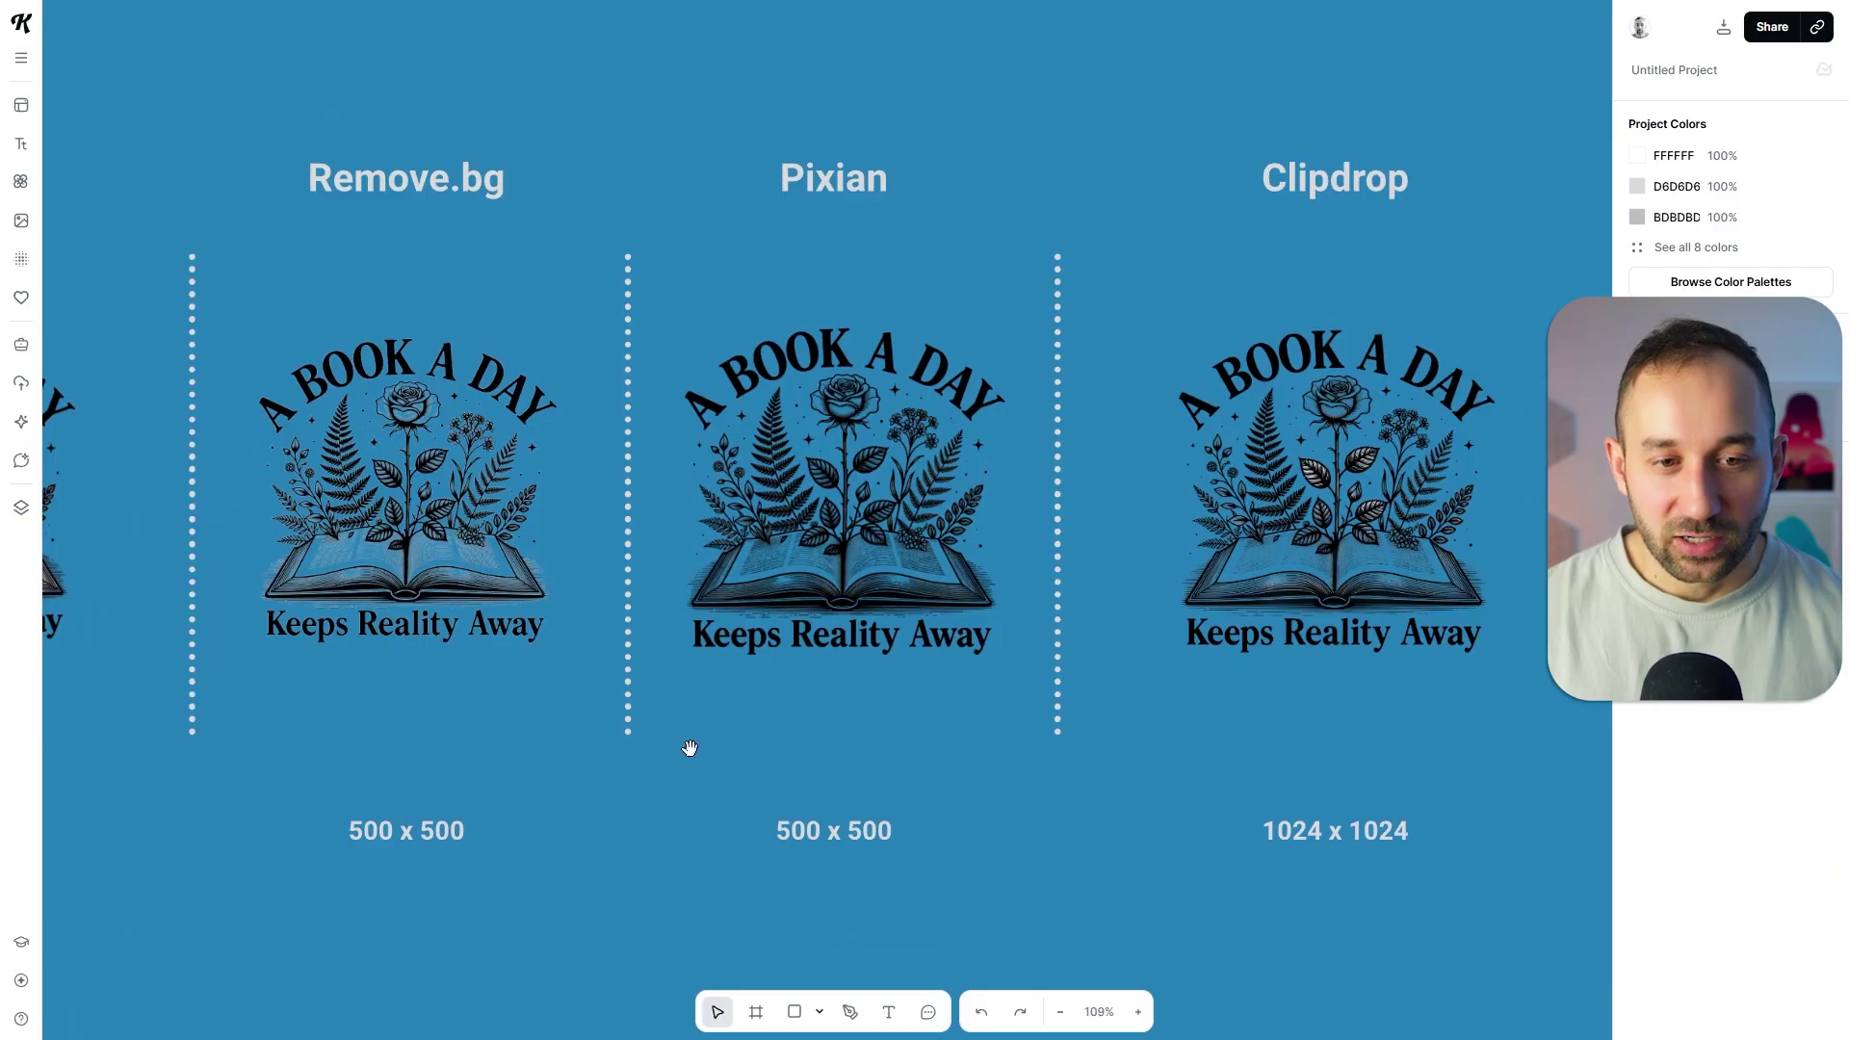
# Examine the Pixelcut cutout on blue, checking the rose, leaves, rosebud and book pages for leftover white areas.
pyautogui.moveTo(689, 747); pyautogui.dragTo(1181, 708)
pyautogui.scroll(6, 443, 458)
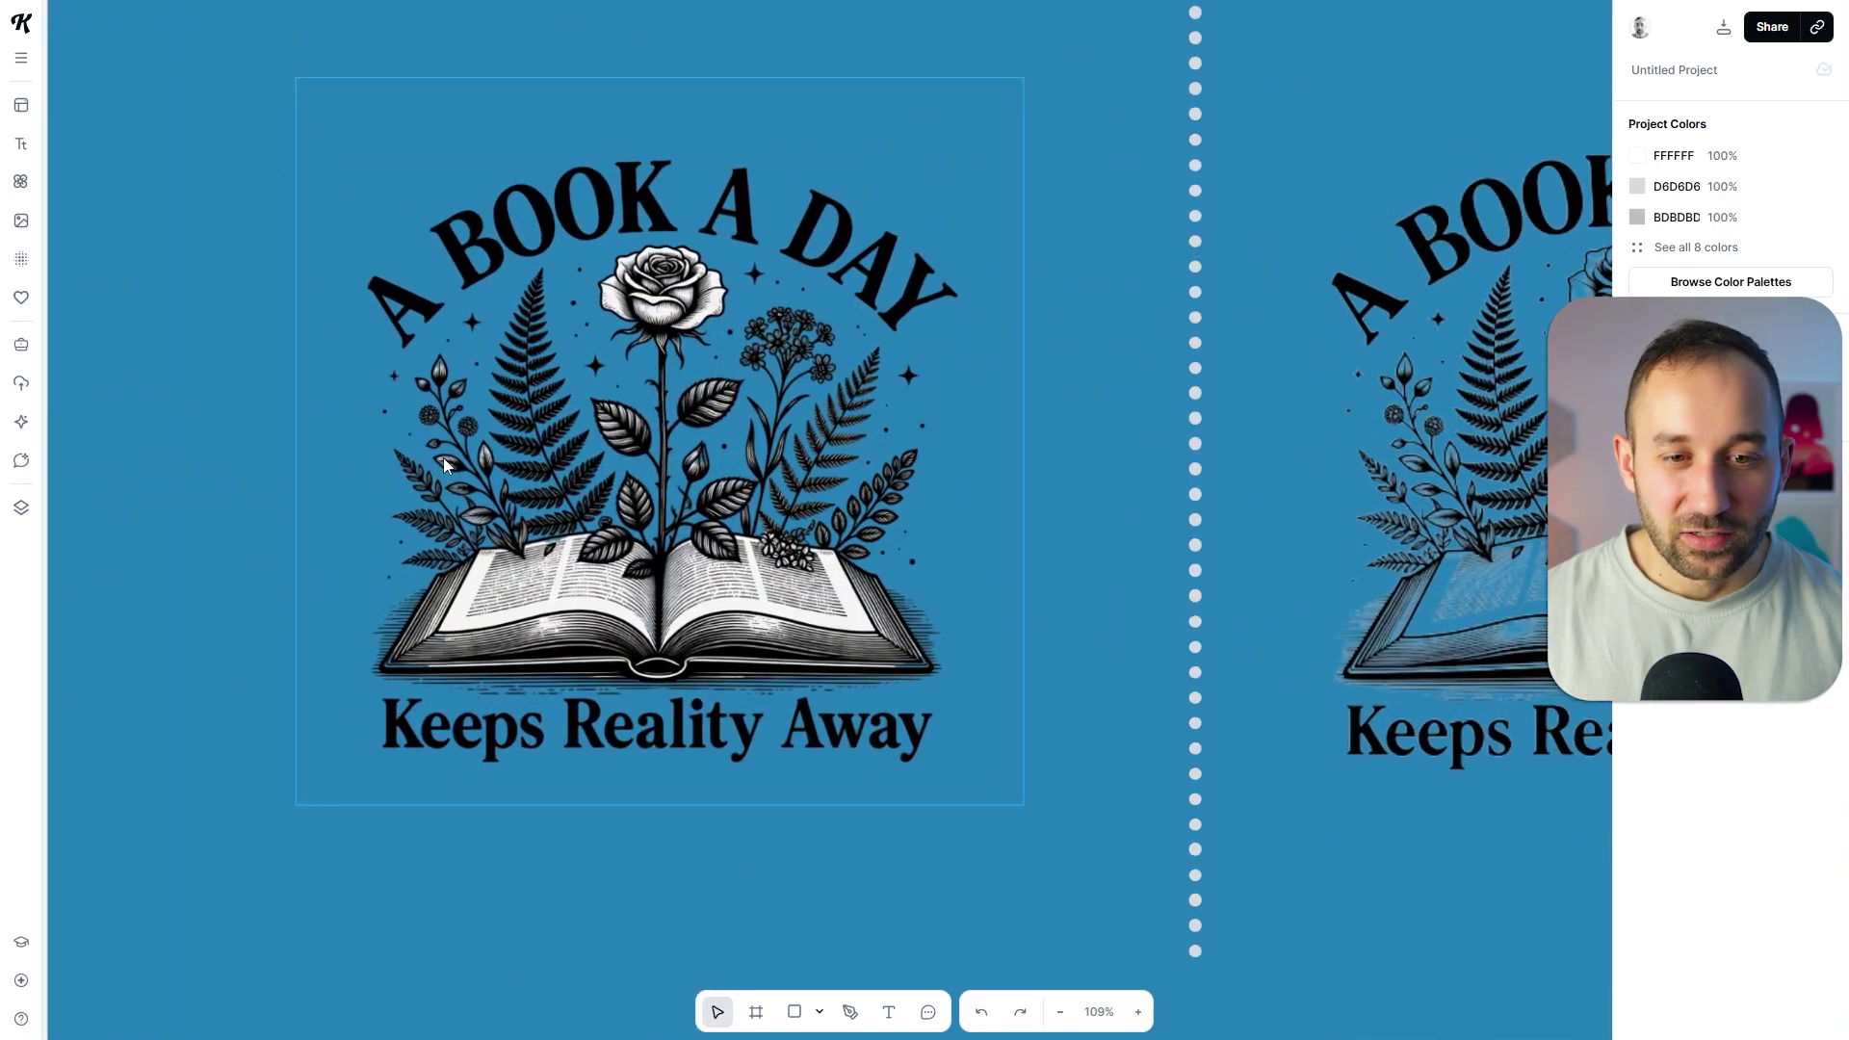
pyautogui.scroll(2, 403, 343)
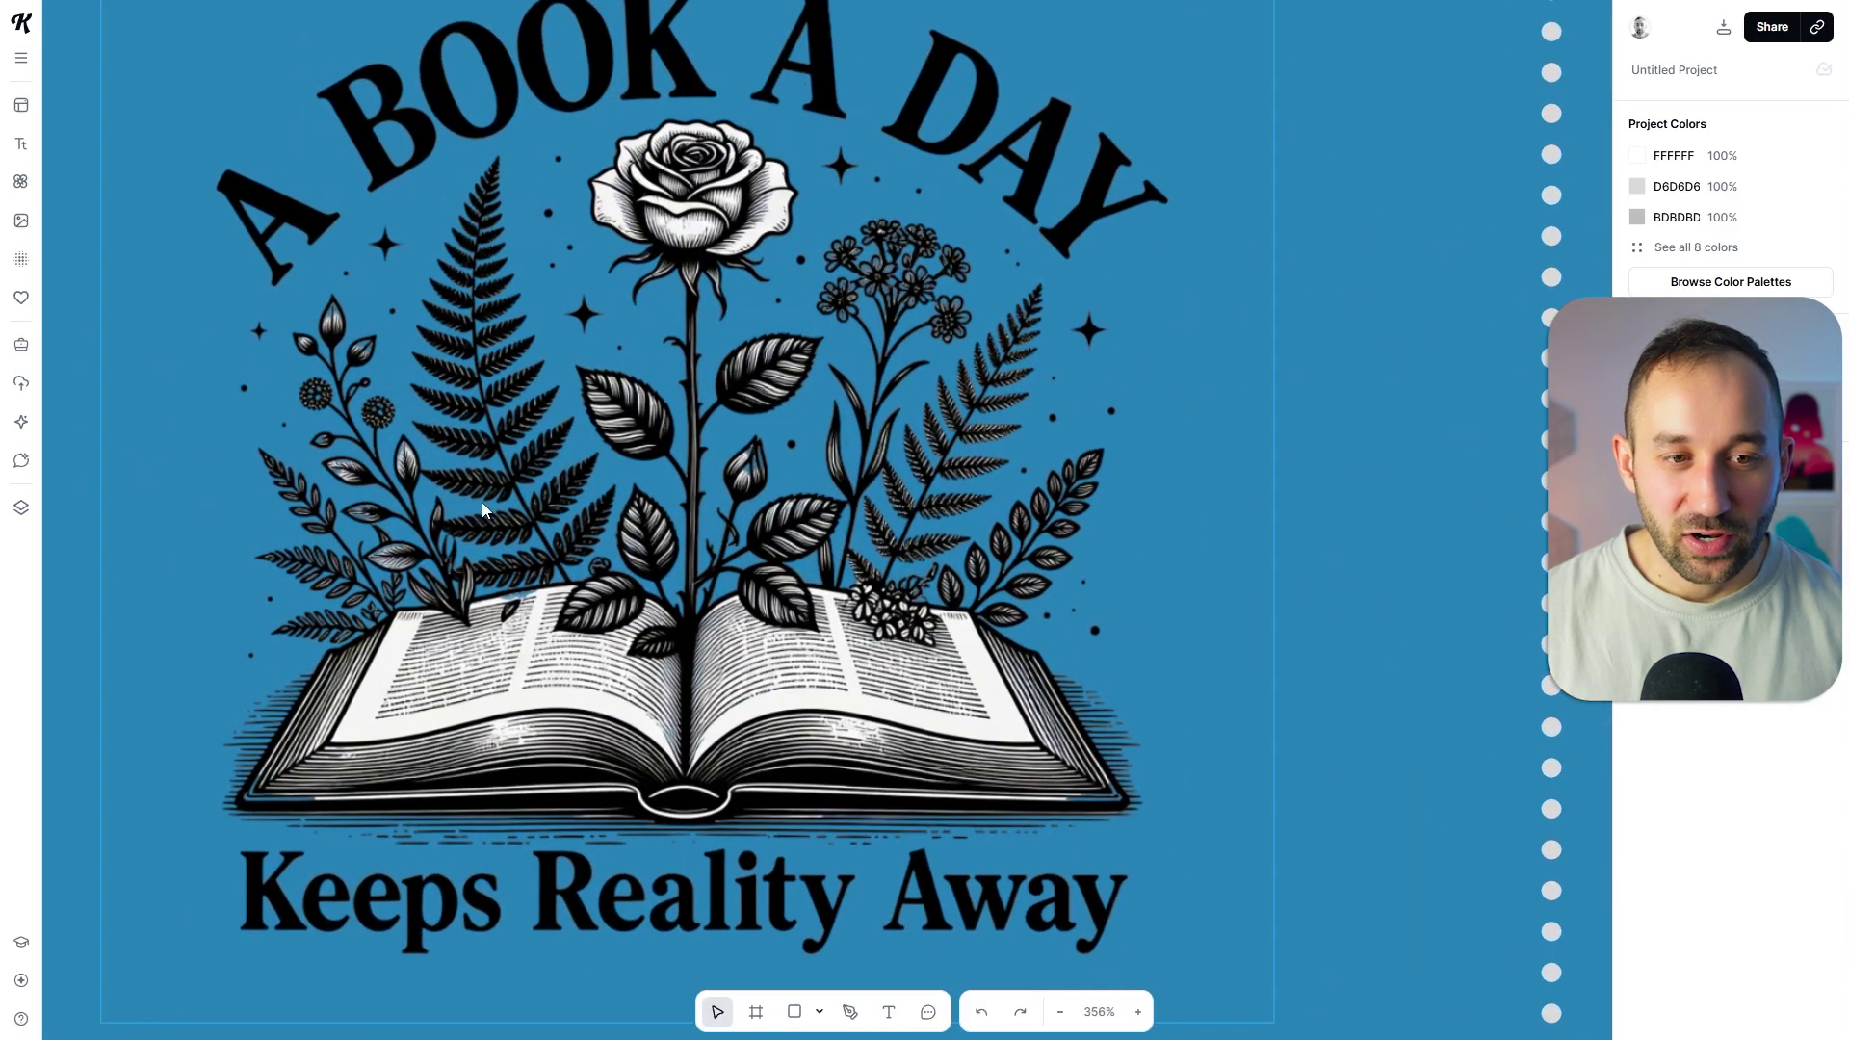
pyautogui.scroll(2, 481, 500)
pyautogui.scroll(2, 875, 447)
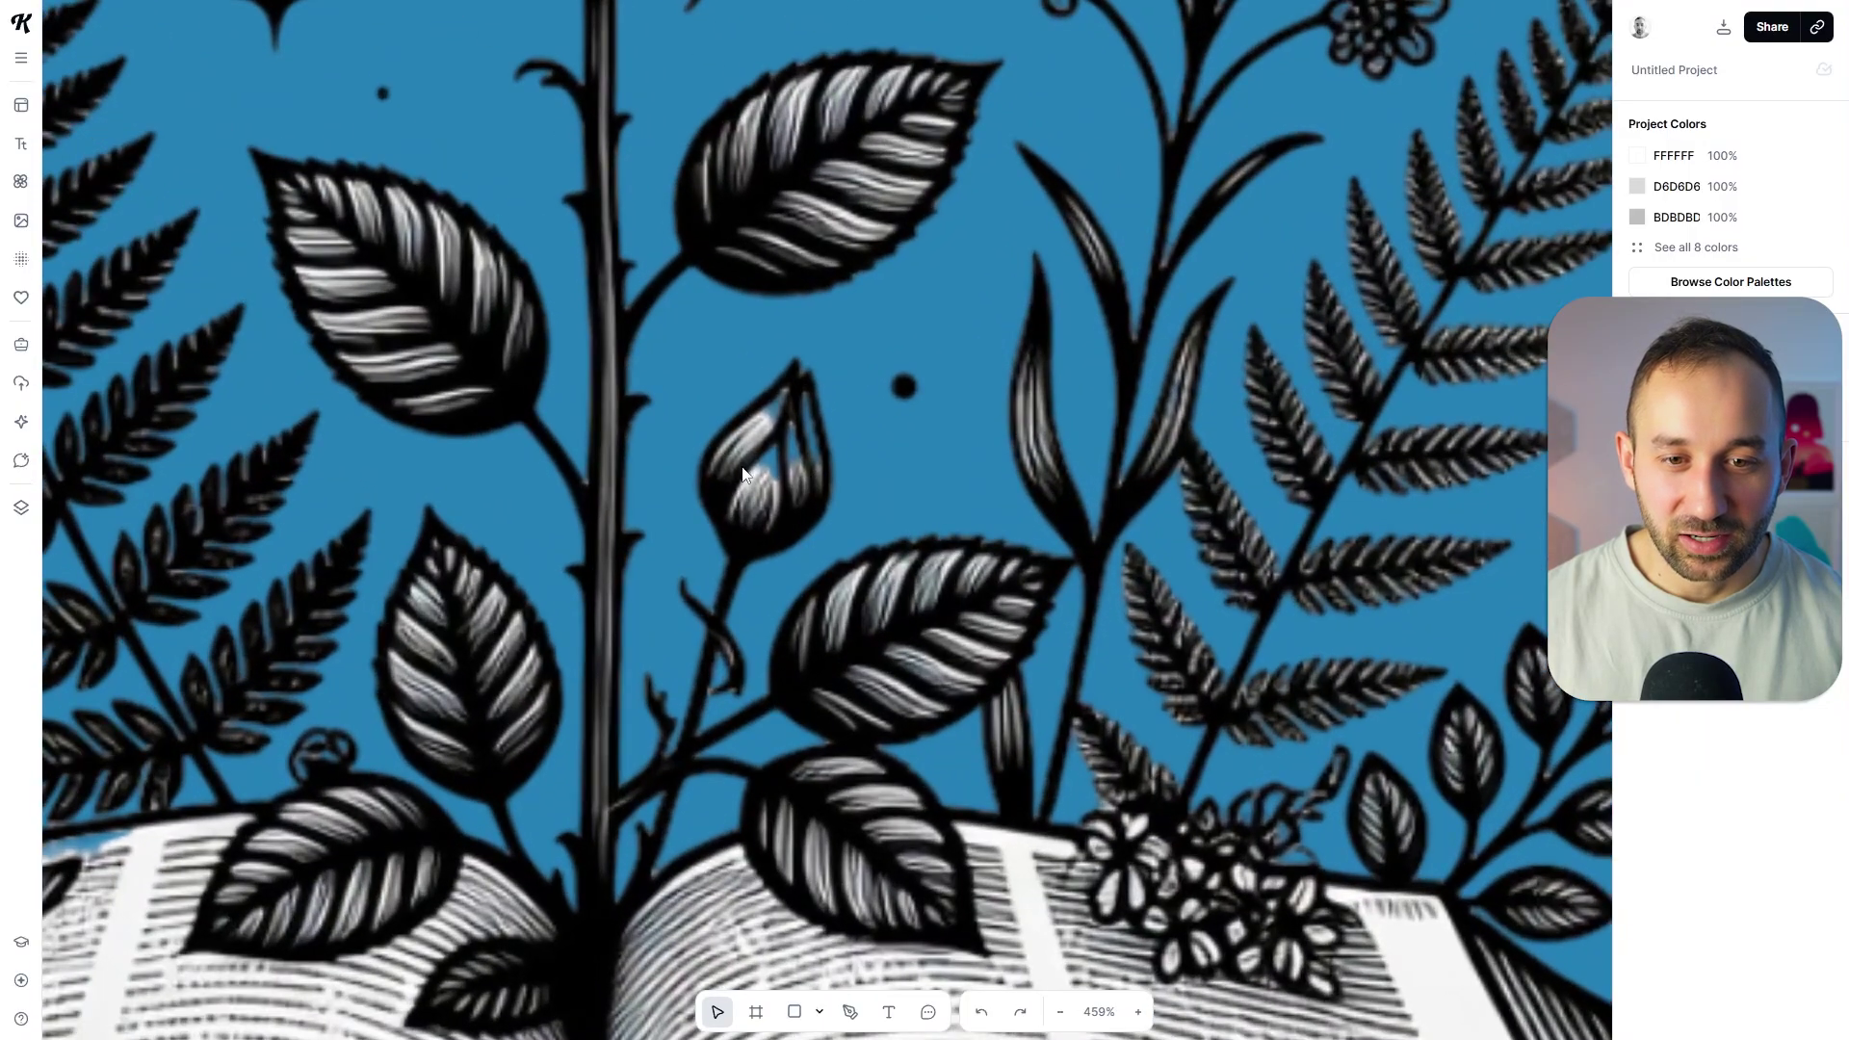
pyautogui.scroll(-10, 862, 441)
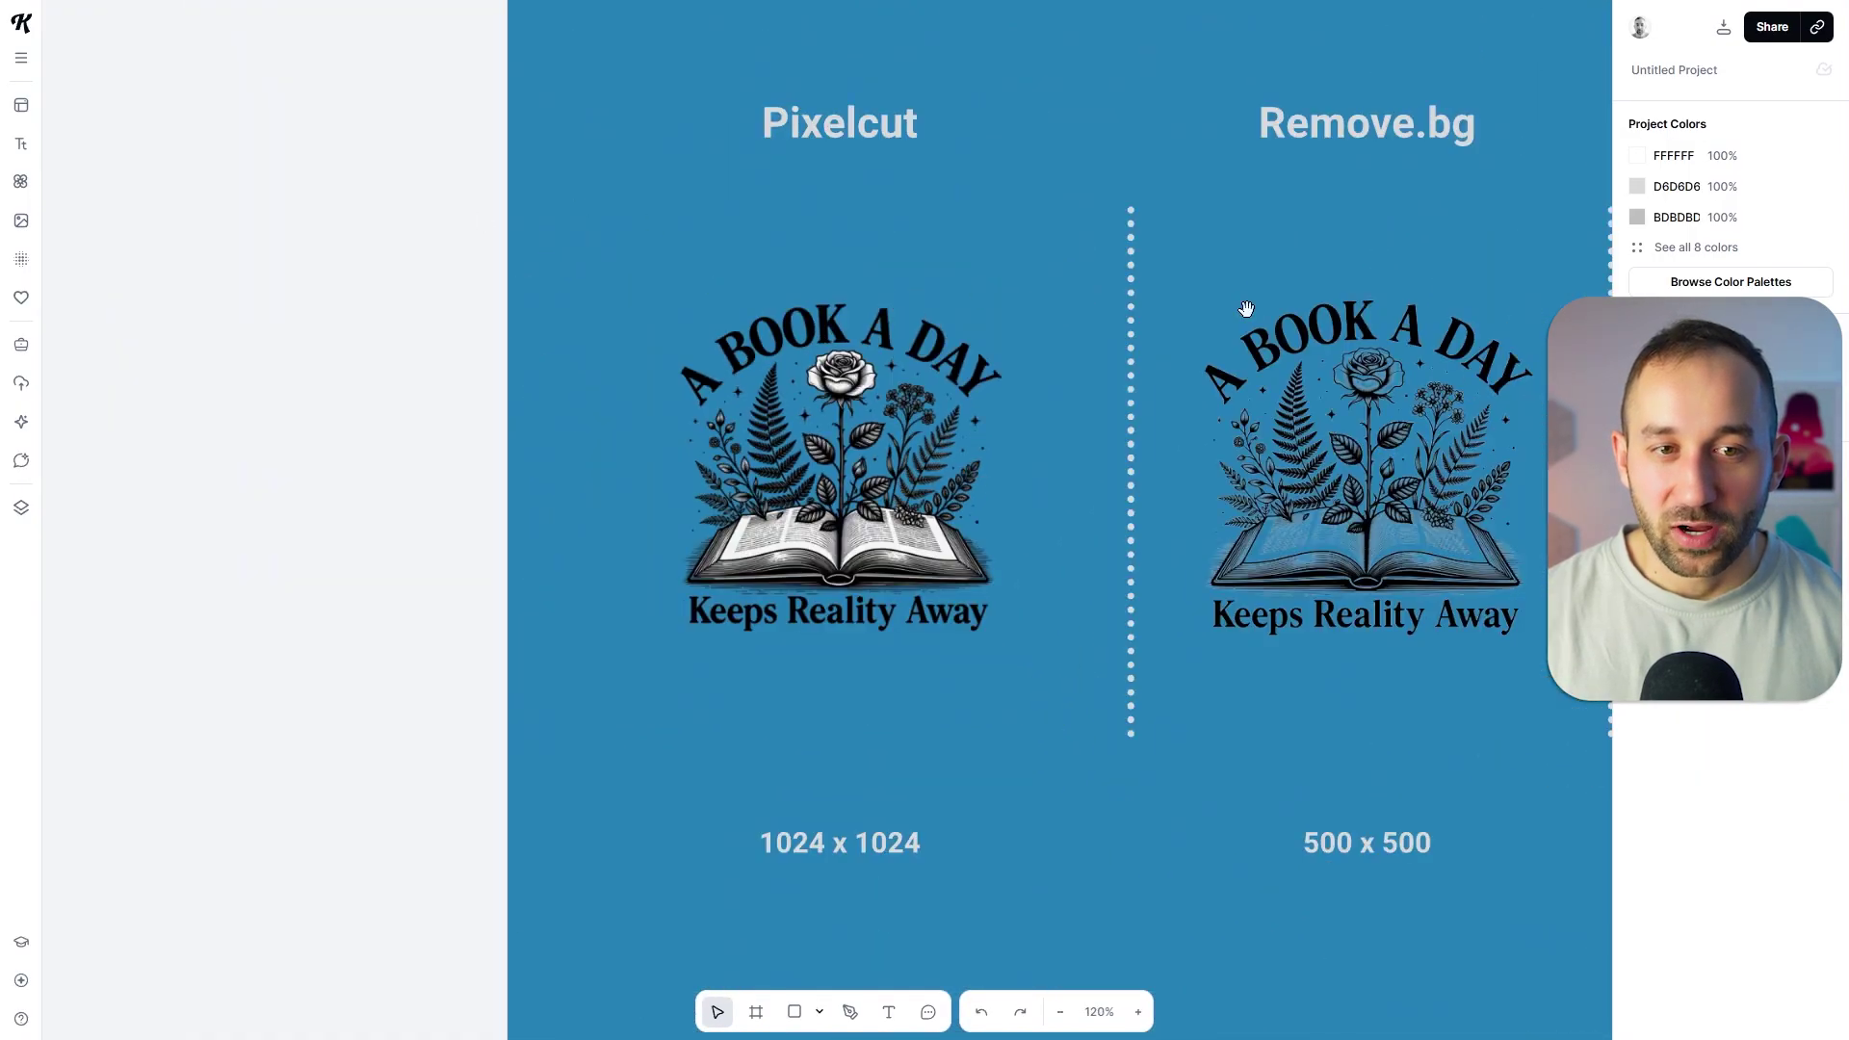
# Duplicate the green check mark from the artboard above and place the copy beneath the Pixian column's 500 x 500 label on Graphic 3.
pyautogui.moveTo(1246, 308); pyautogui.dragTo(446, 346)
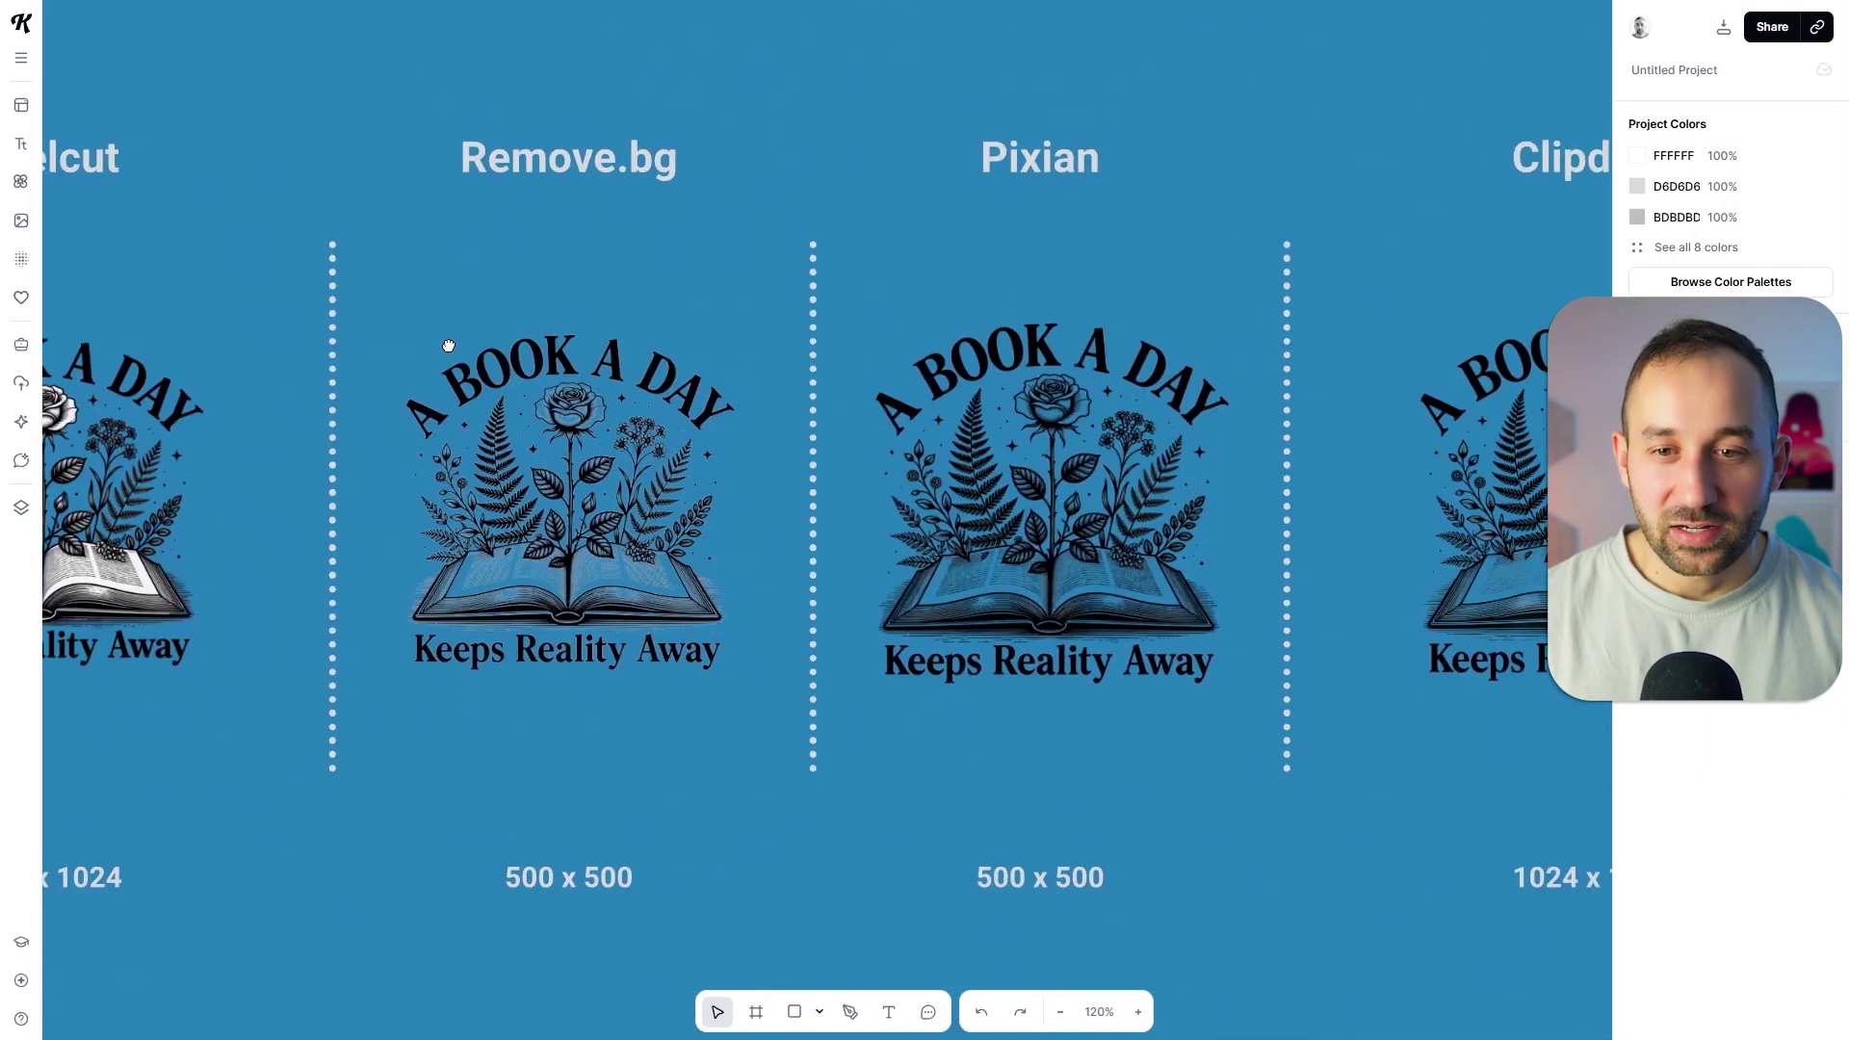
pyautogui.scroll(-3, 690, 380)
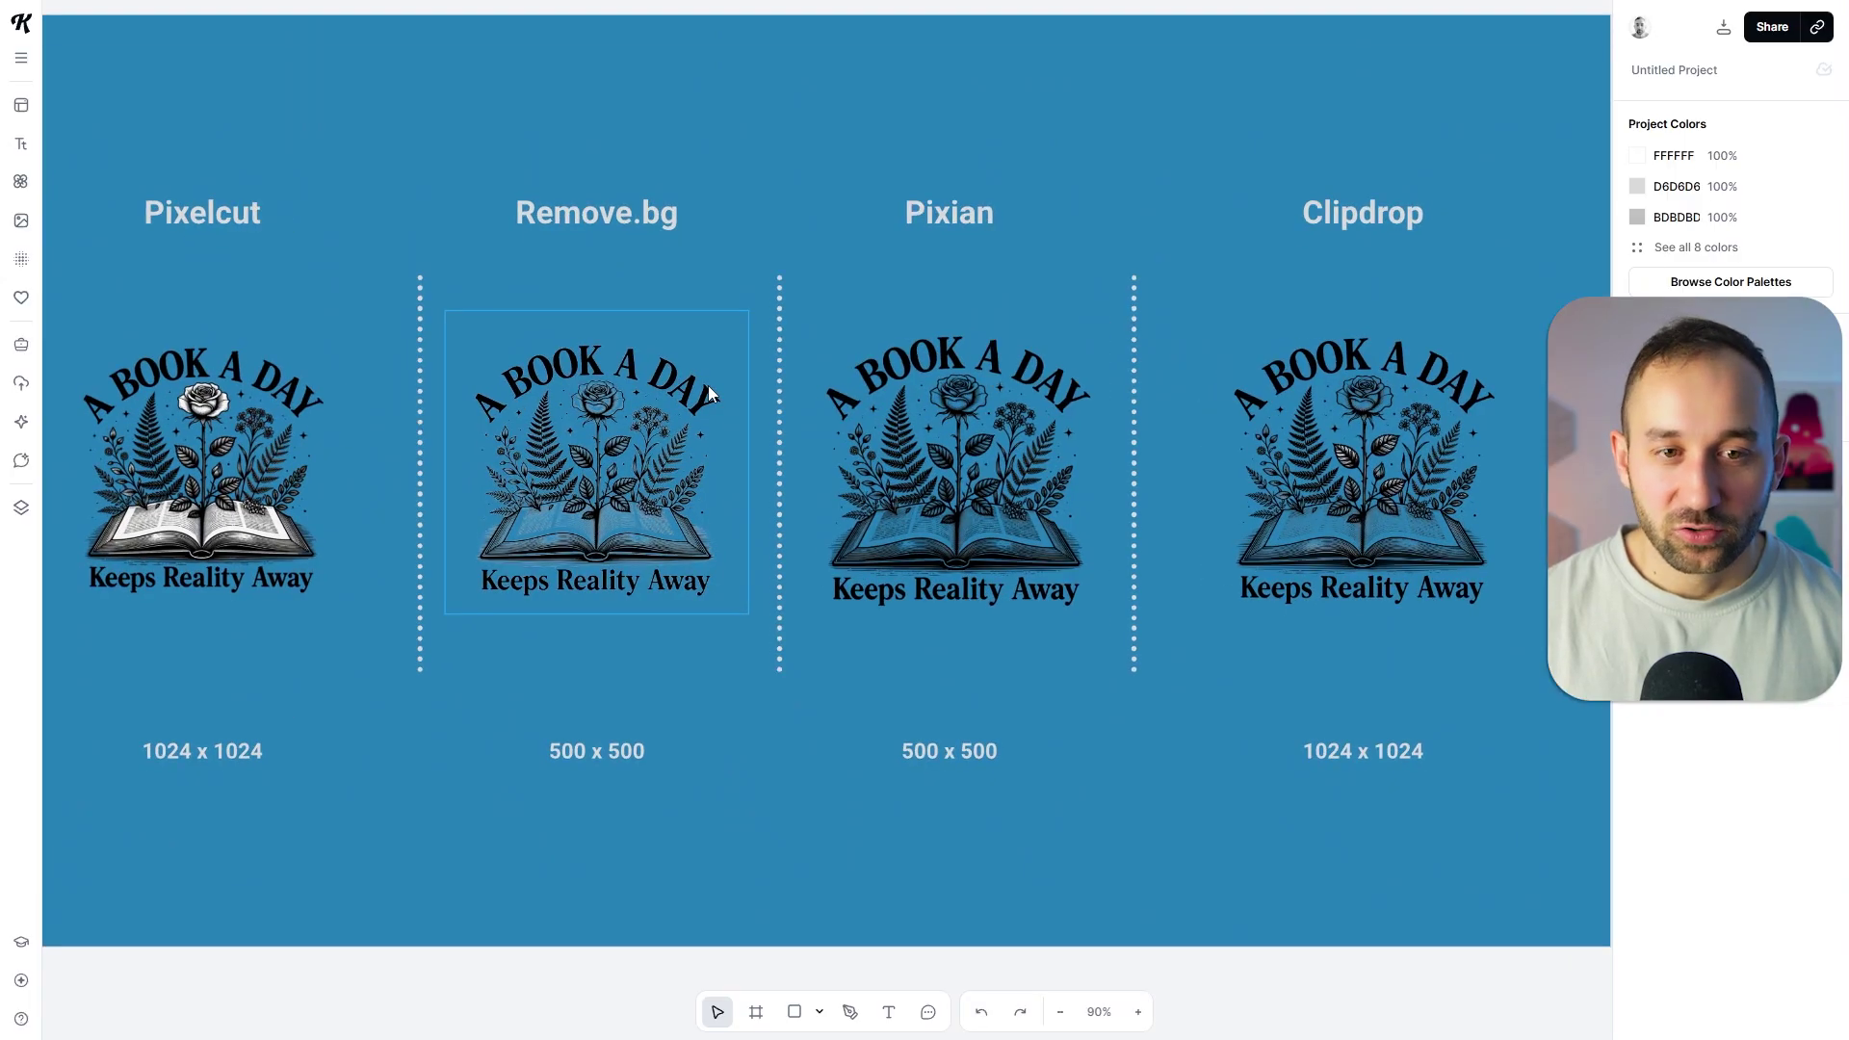
pyautogui.scroll(-1, 707, 385)
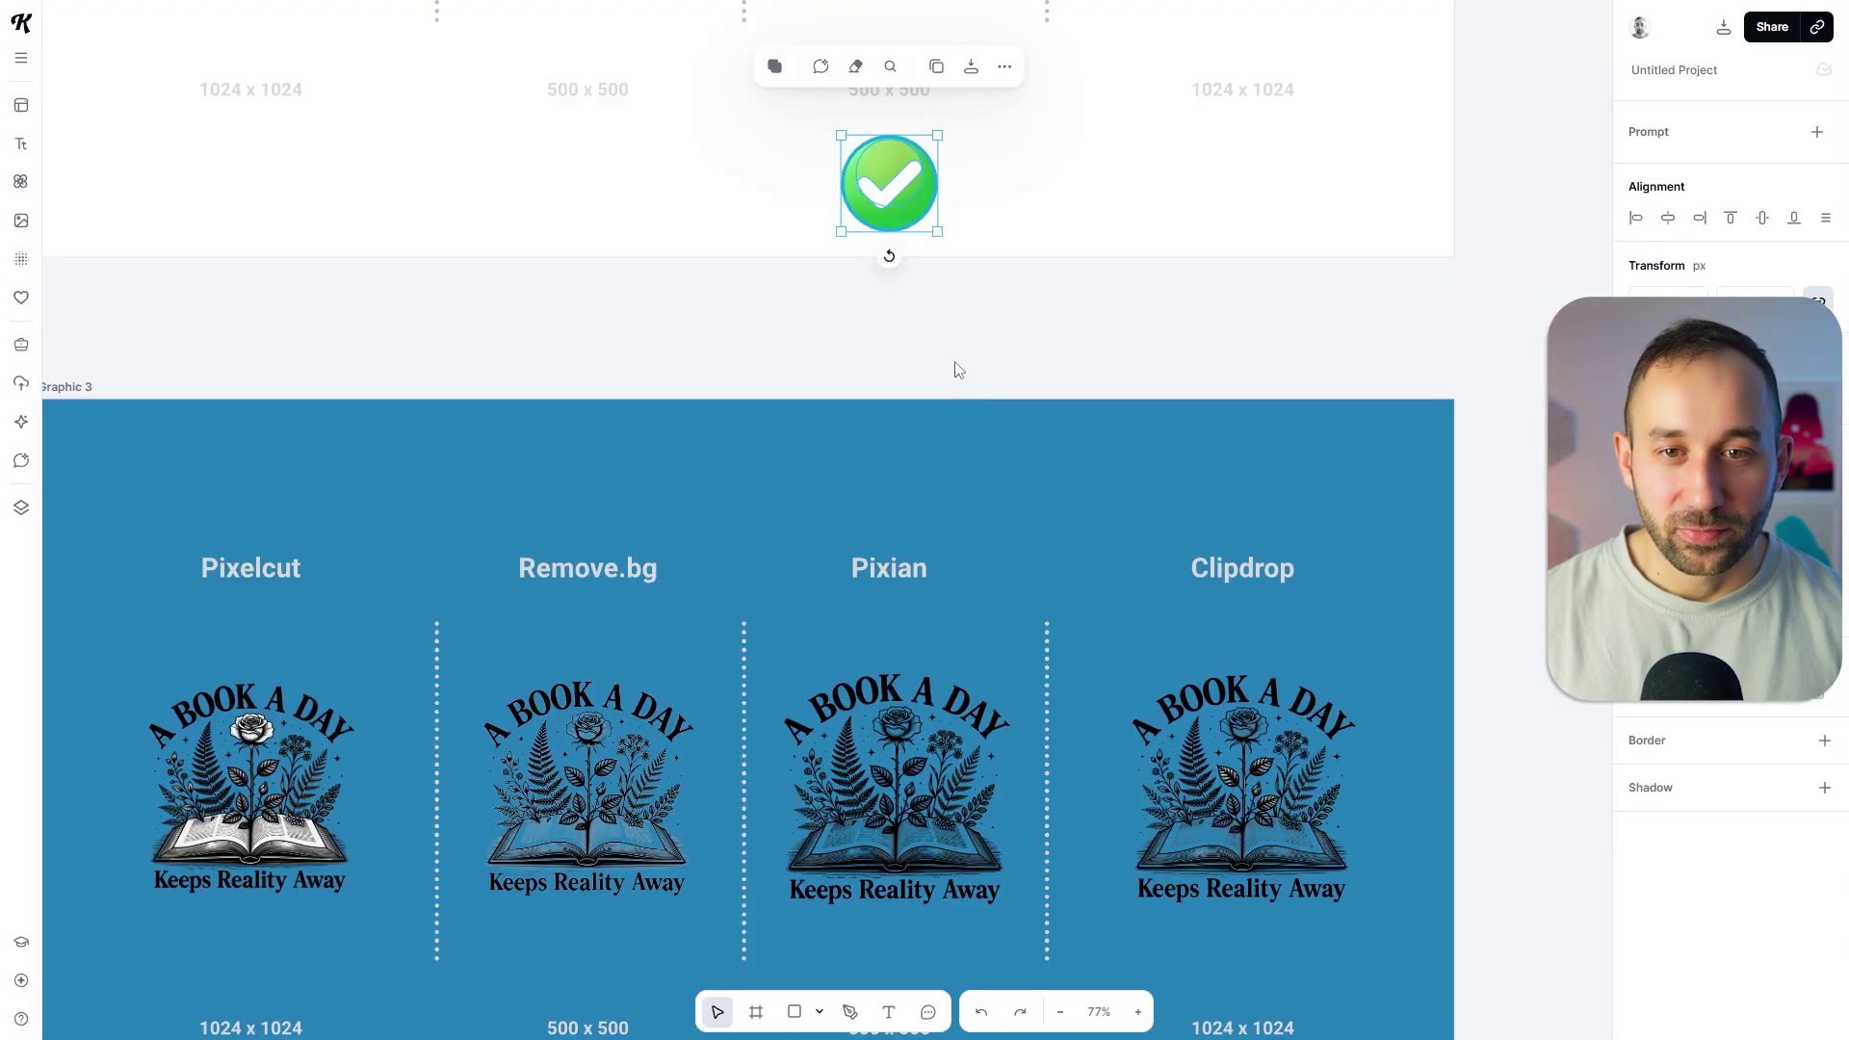
pyautogui.moveTo(957, 371); pyautogui.dragTo(930, 248)
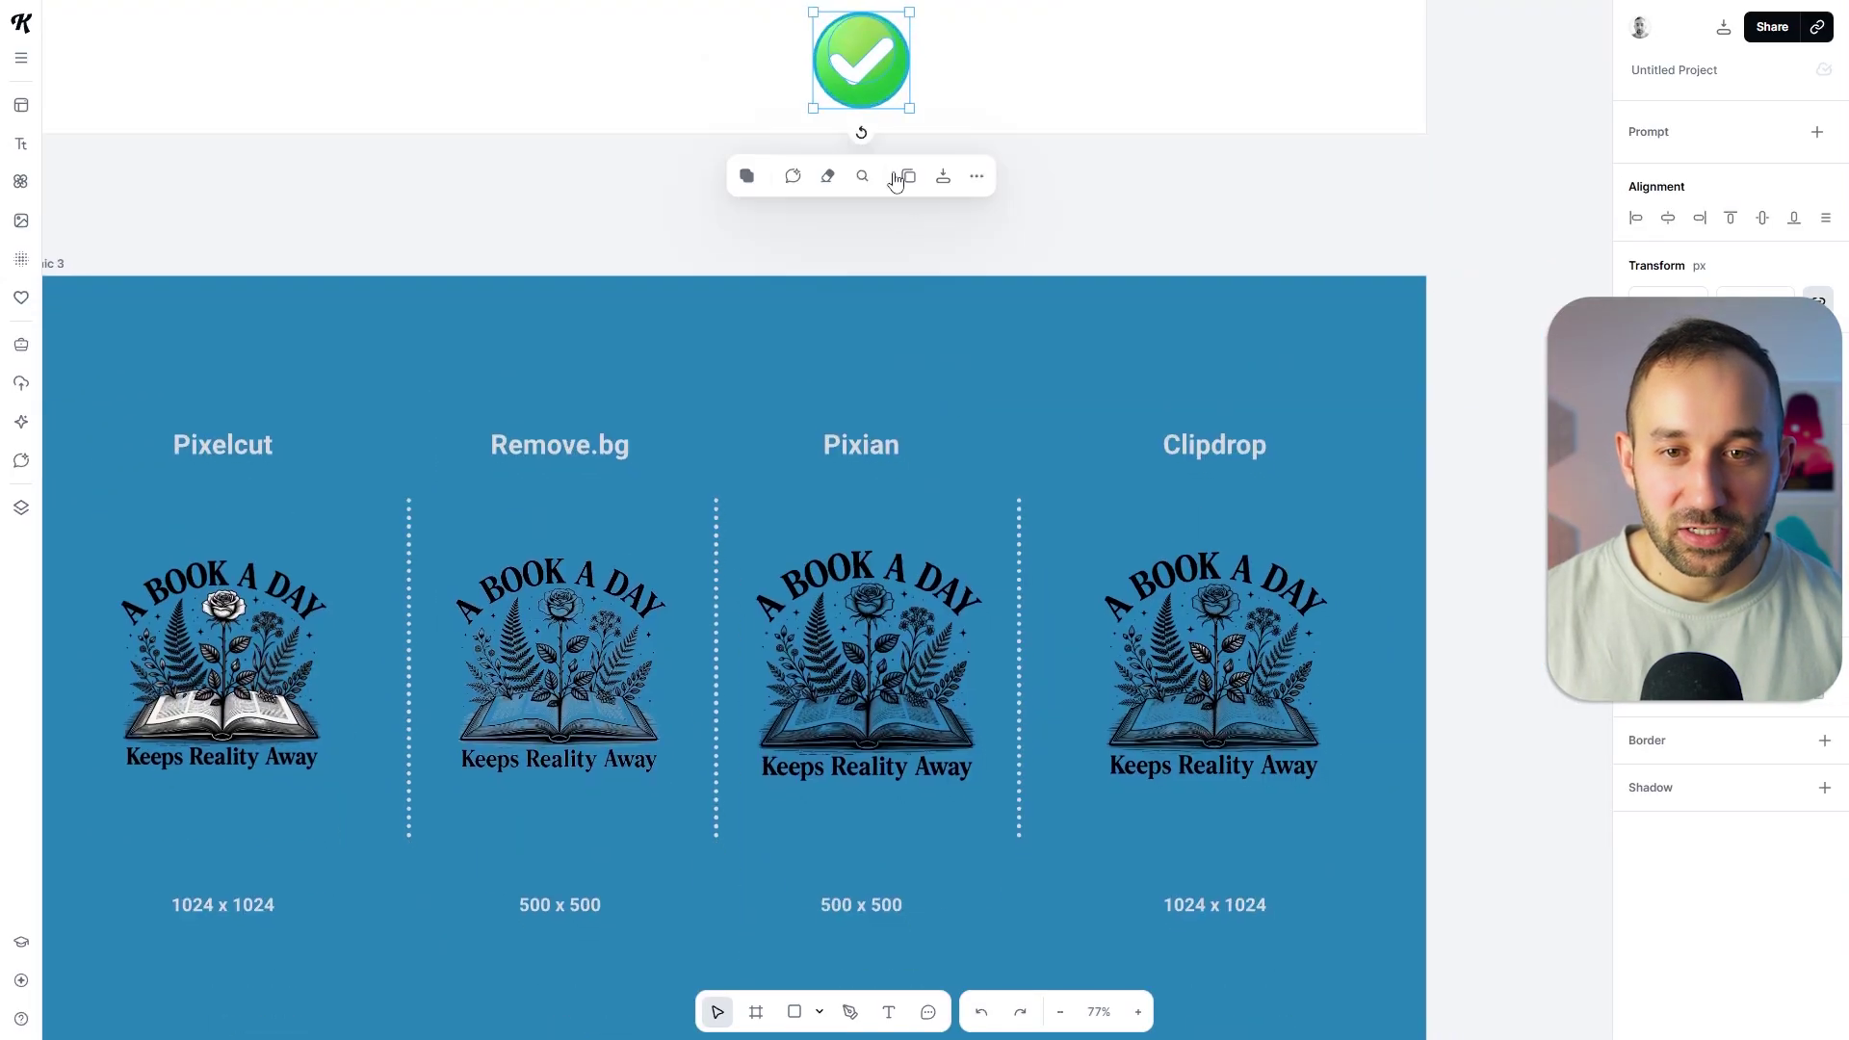
pyautogui.click(894, 180)
pyautogui.moveTo(867, 86); pyautogui.dragTo(901, 576)
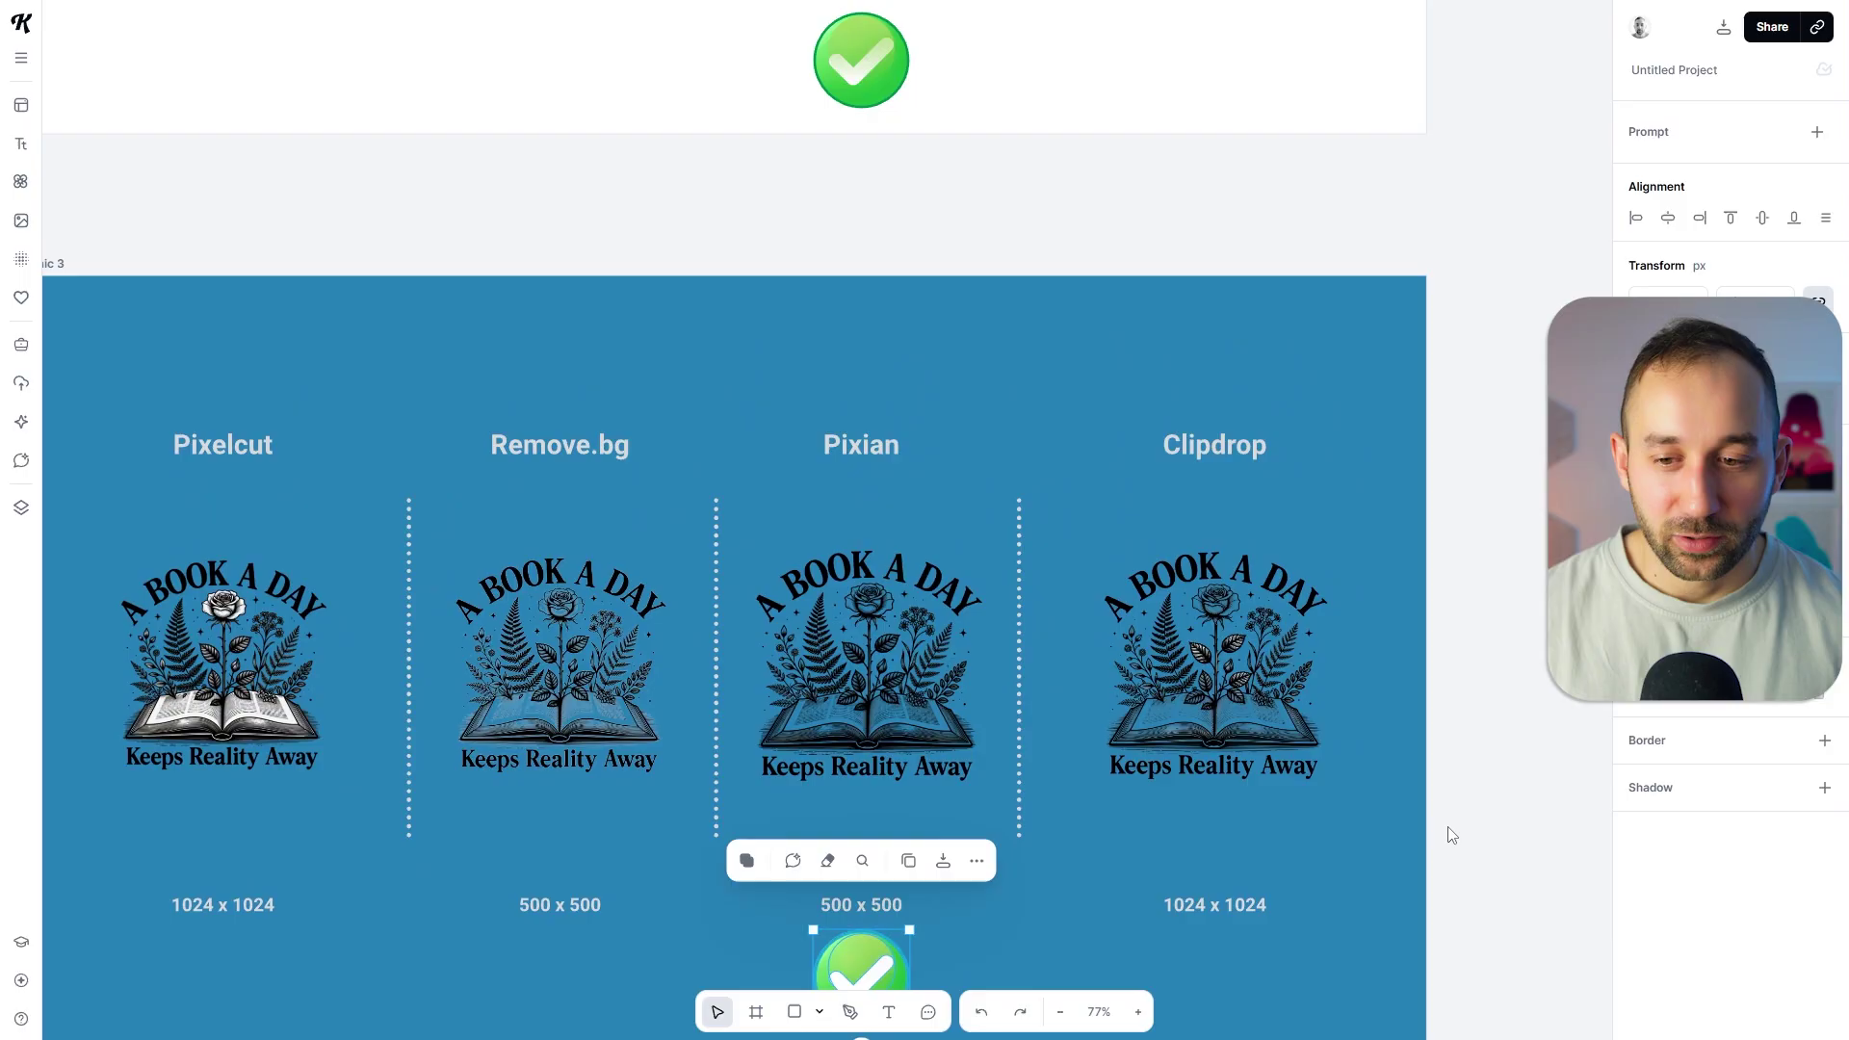
pyautogui.scroll(-3, 1452, 835)
pyautogui.moveTo(889, 741); pyautogui.dragTo(890, 778)
pyautogui.moveTo(1046, 874)
pyautogui.mouseDown()
pyautogui.moveTo(1118, 891)
pyautogui.moveTo(1057, 863)
pyautogui.mouseUp()
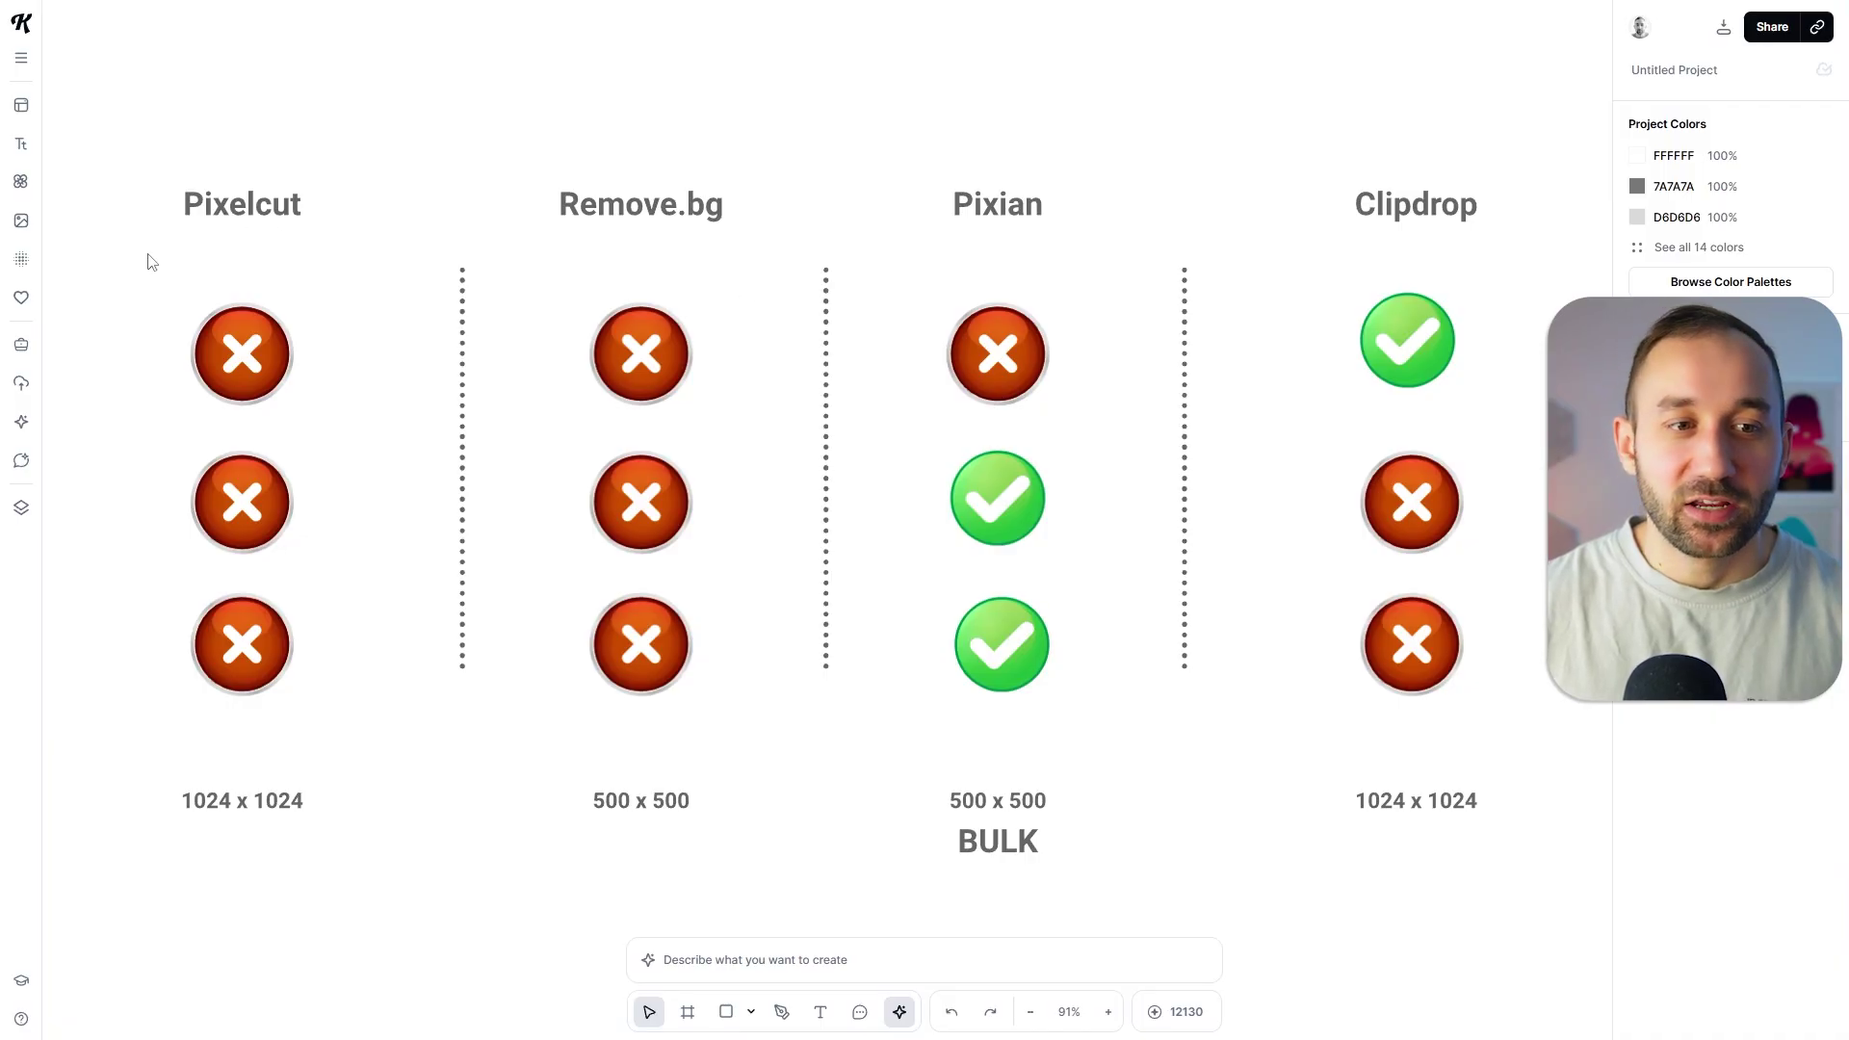
# Review the cross and check marks of Pixelcut, Remove.bg and Pixian in the summary table.
pyautogui.moveTo(147, 256); pyautogui.dragTo(736, 683)
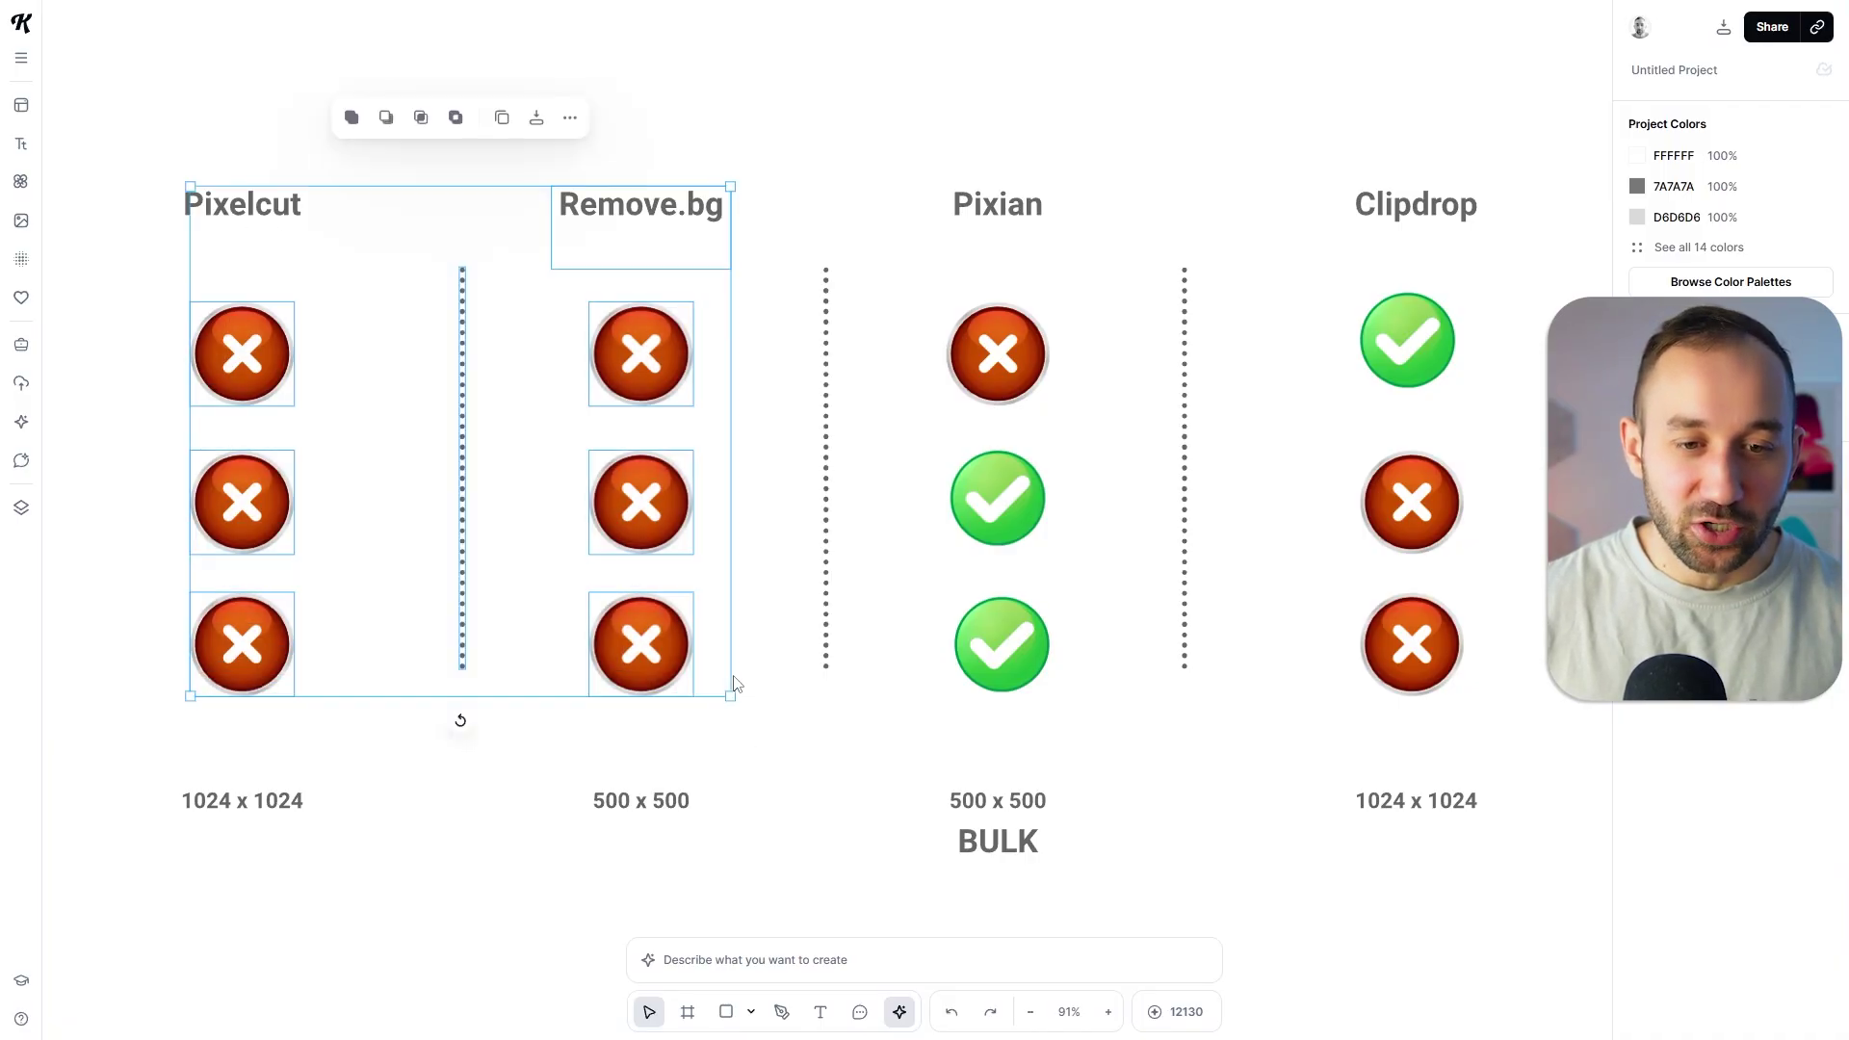
pyautogui.click(744, 682)
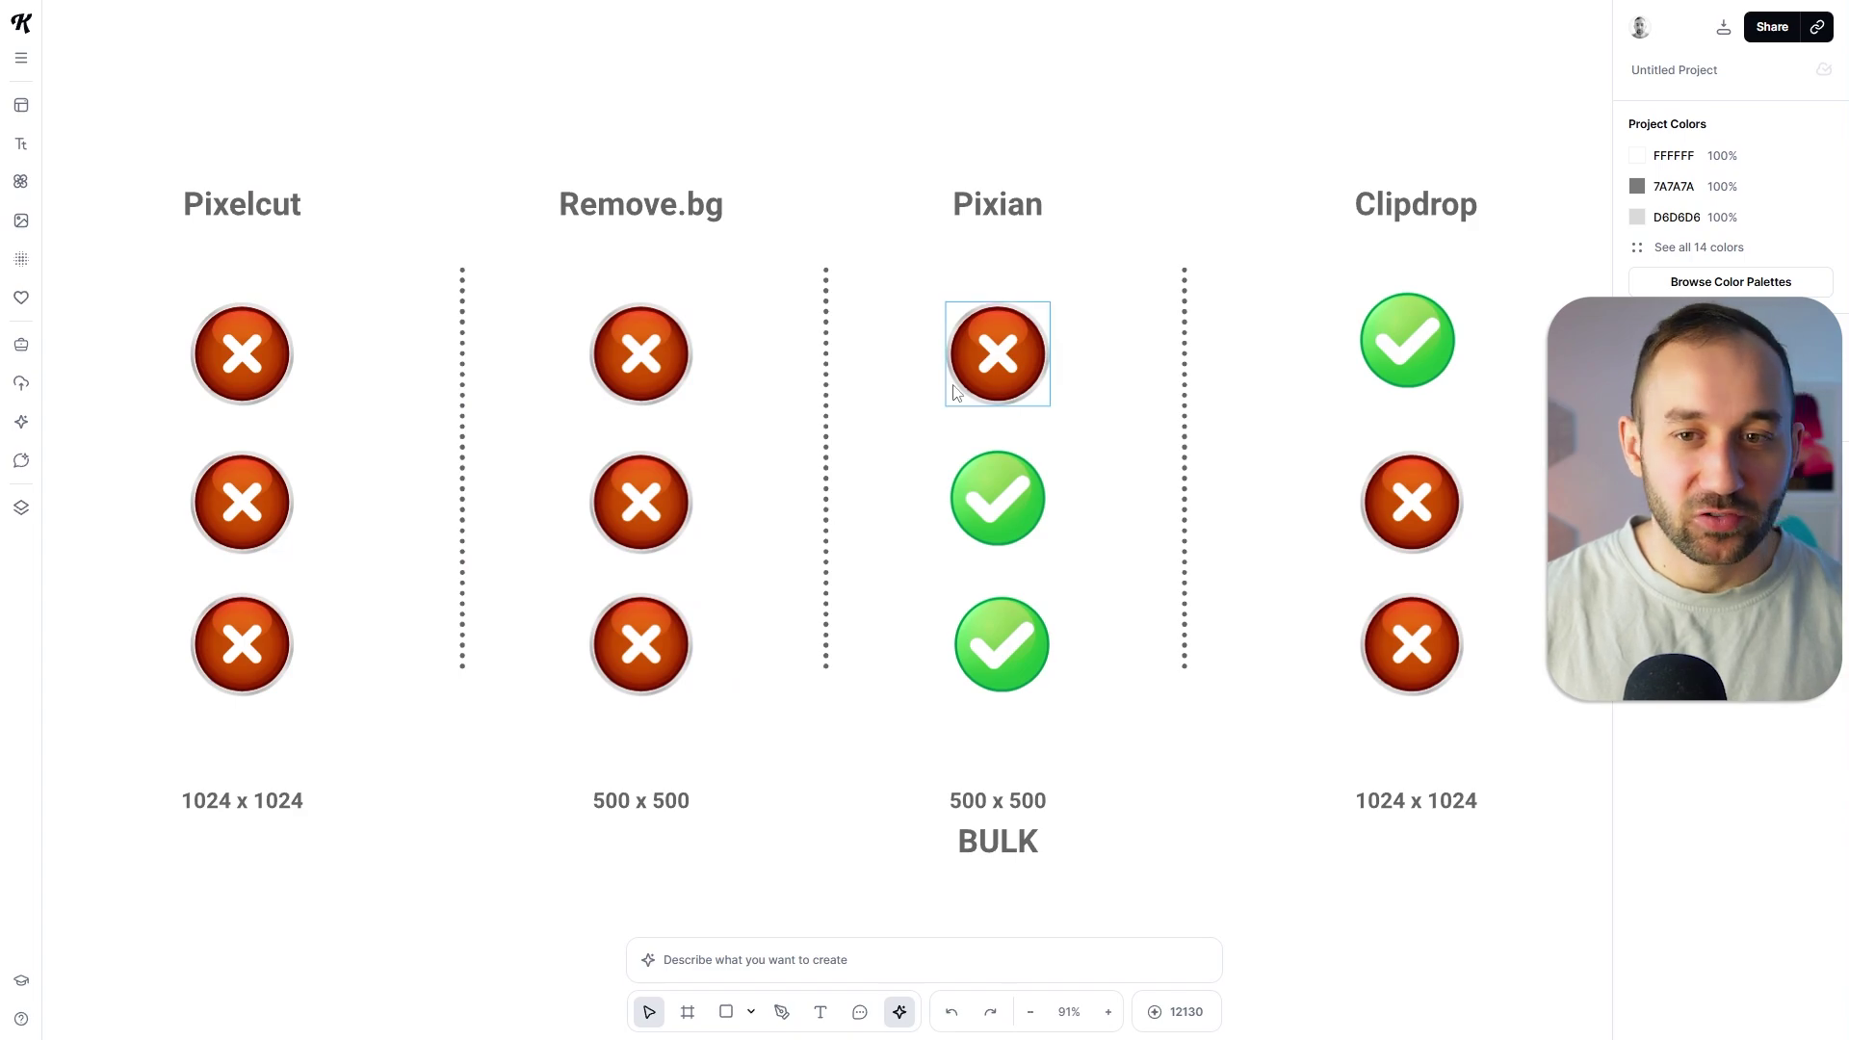
pyautogui.moveTo(928, 342); pyautogui.dragTo(1132, 702)
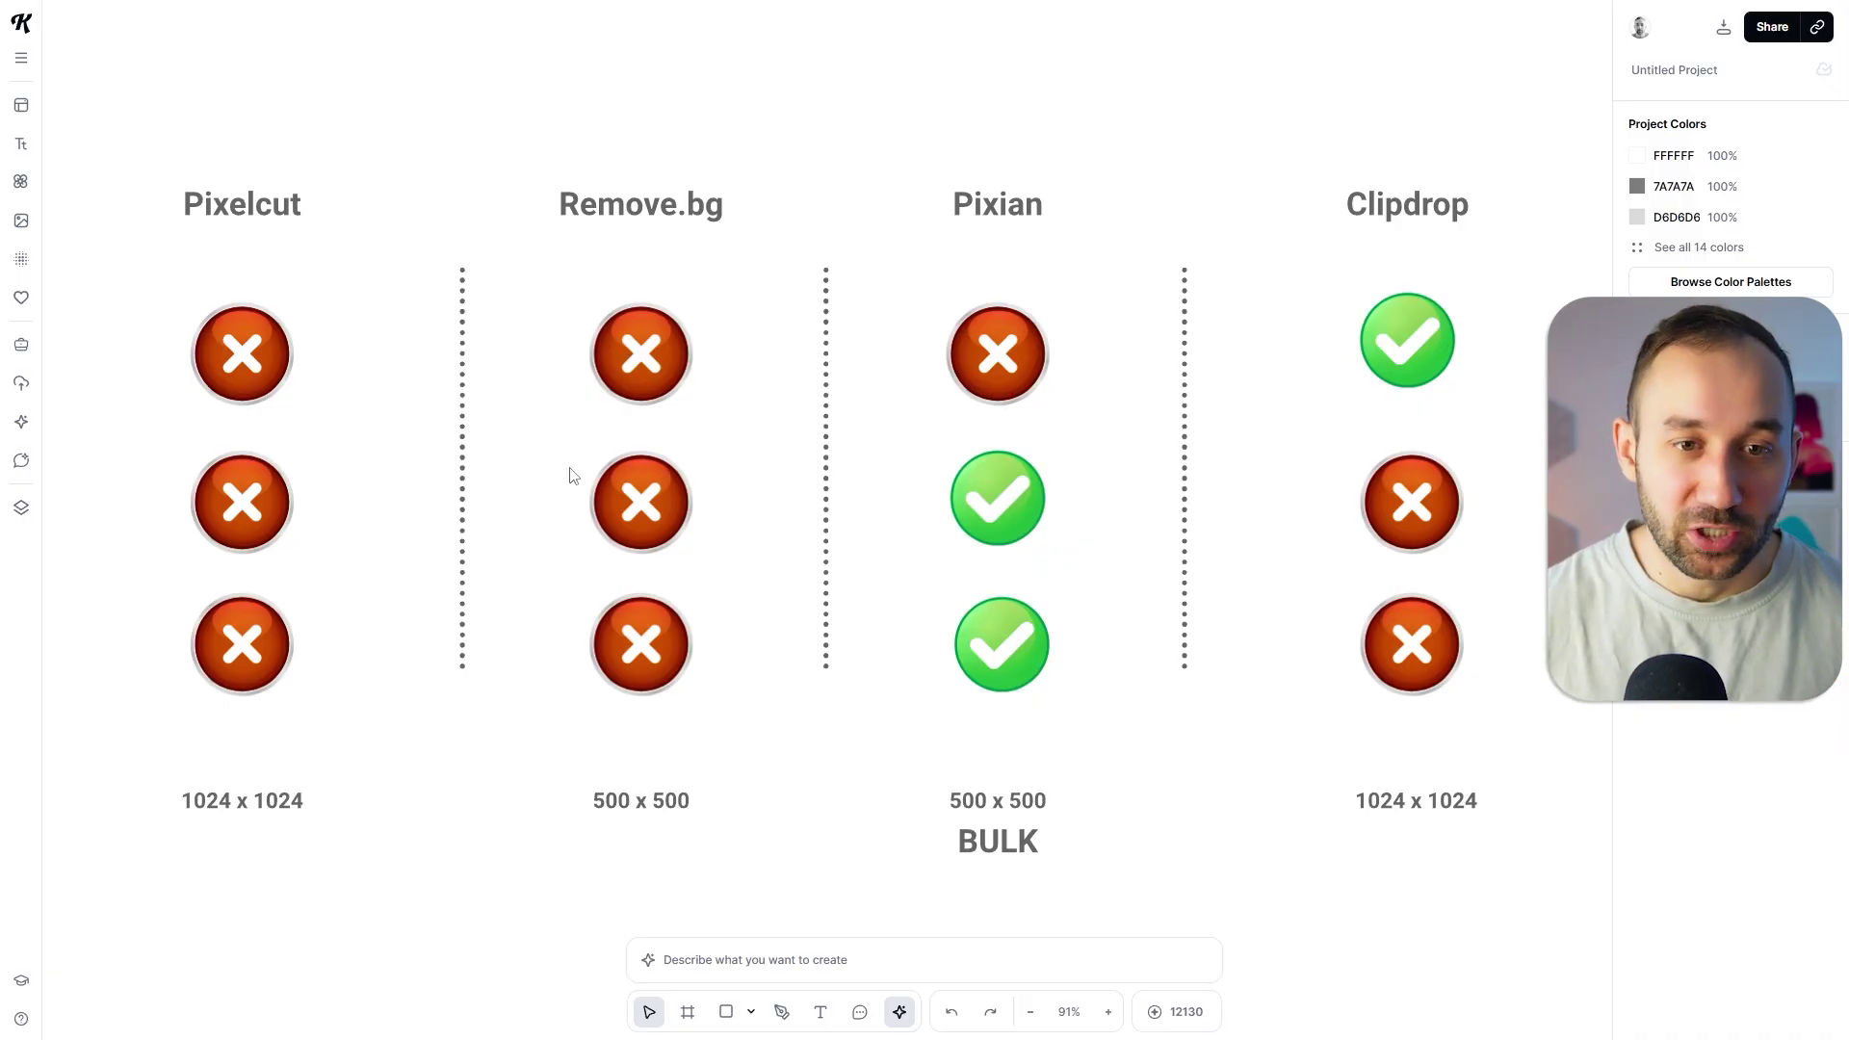
pyautogui.moveTo(131, 171); pyautogui.dragTo(772, 694)
pyautogui.click(798, 685)
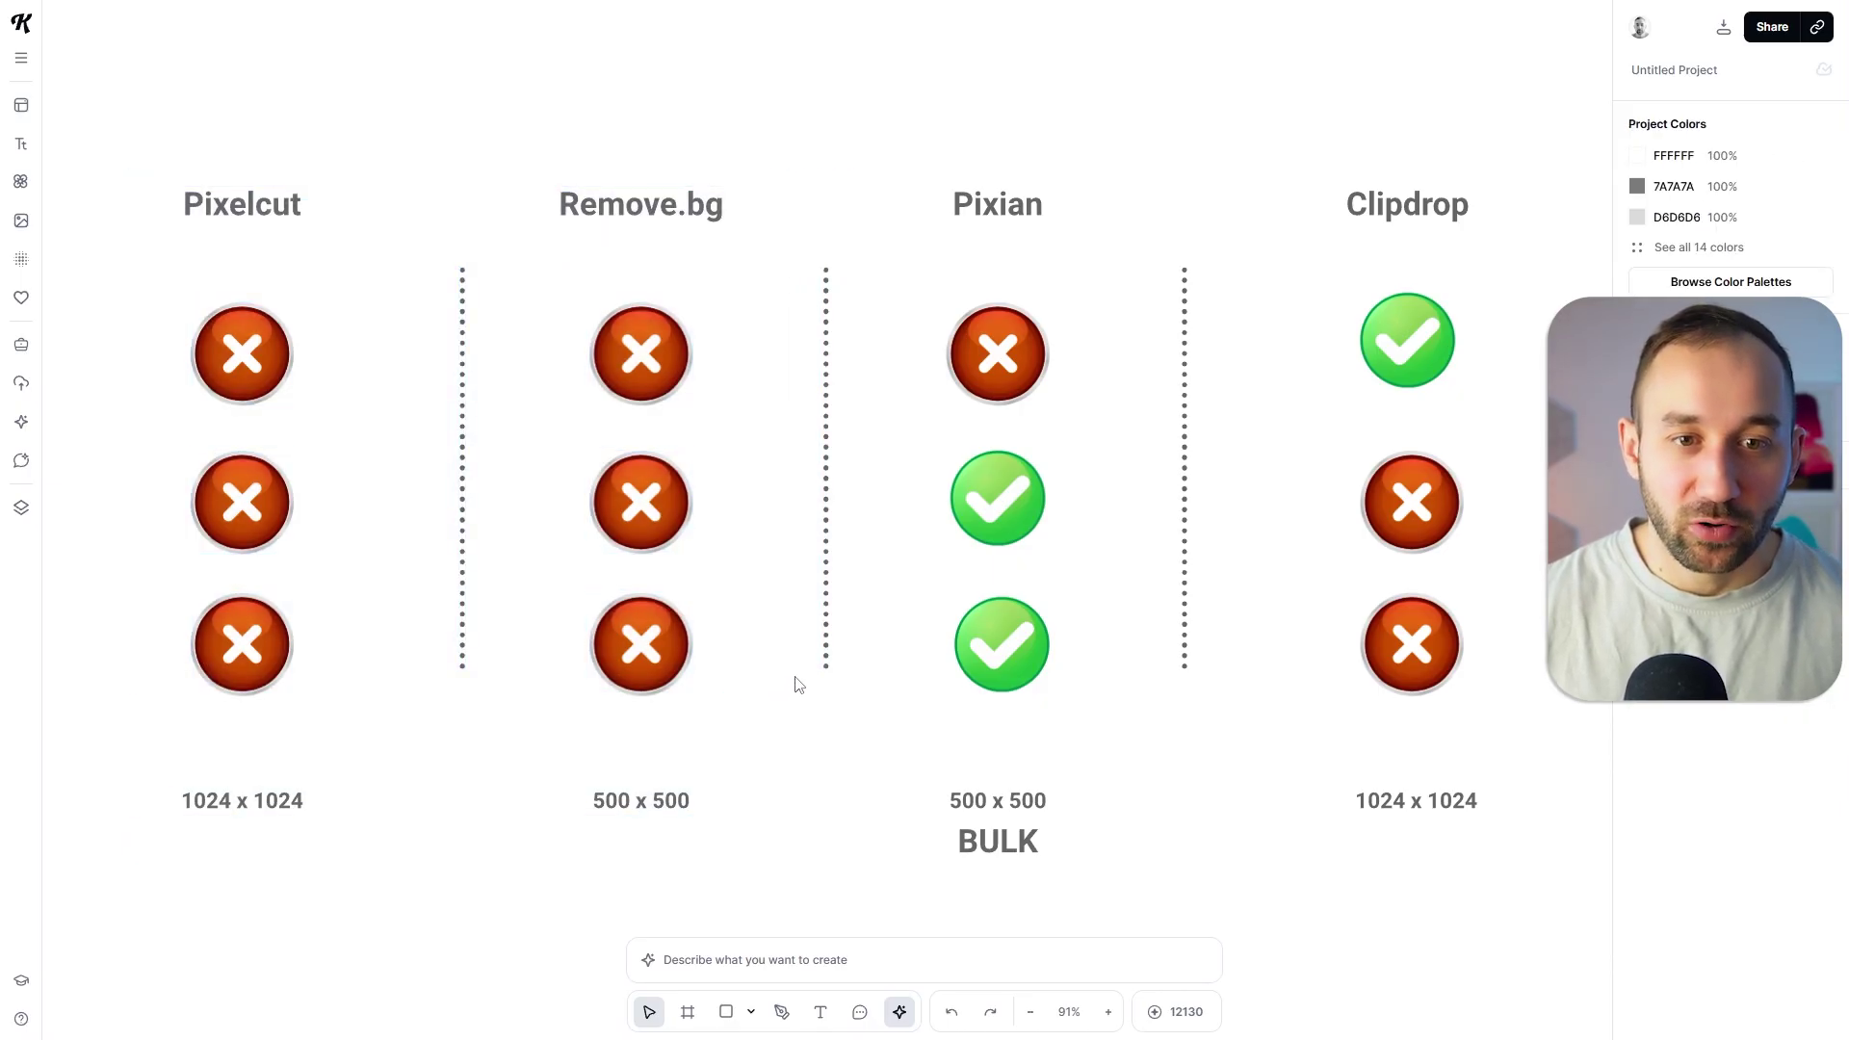
pyautogui.moveTo(161, 169); pyautogui.dragTo(348, 695)
pyautogui.click(376, 667)
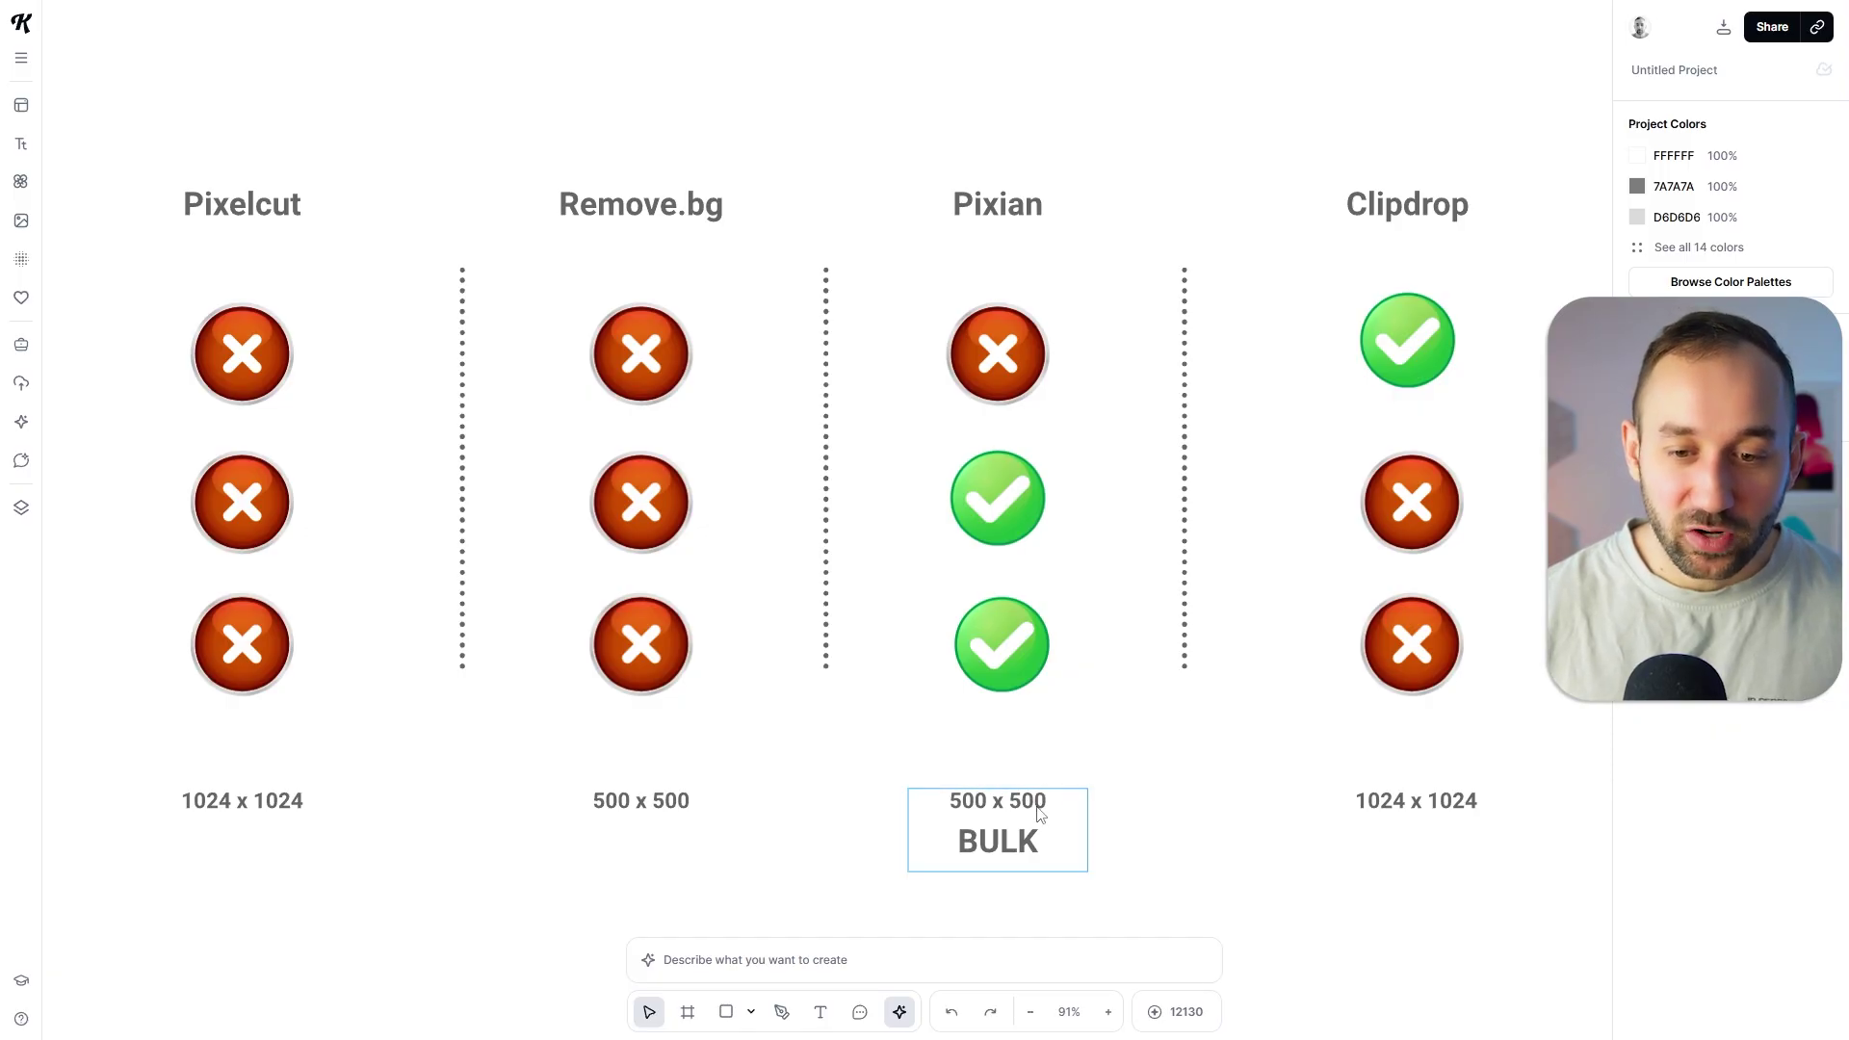
# Review Pixian's resolution and BULK note, the whole Clipdrop column, and the Remove.bg and Pixian columns together.
pyautogui.click(1038, 810)
pyautogui.click(1151, 780)
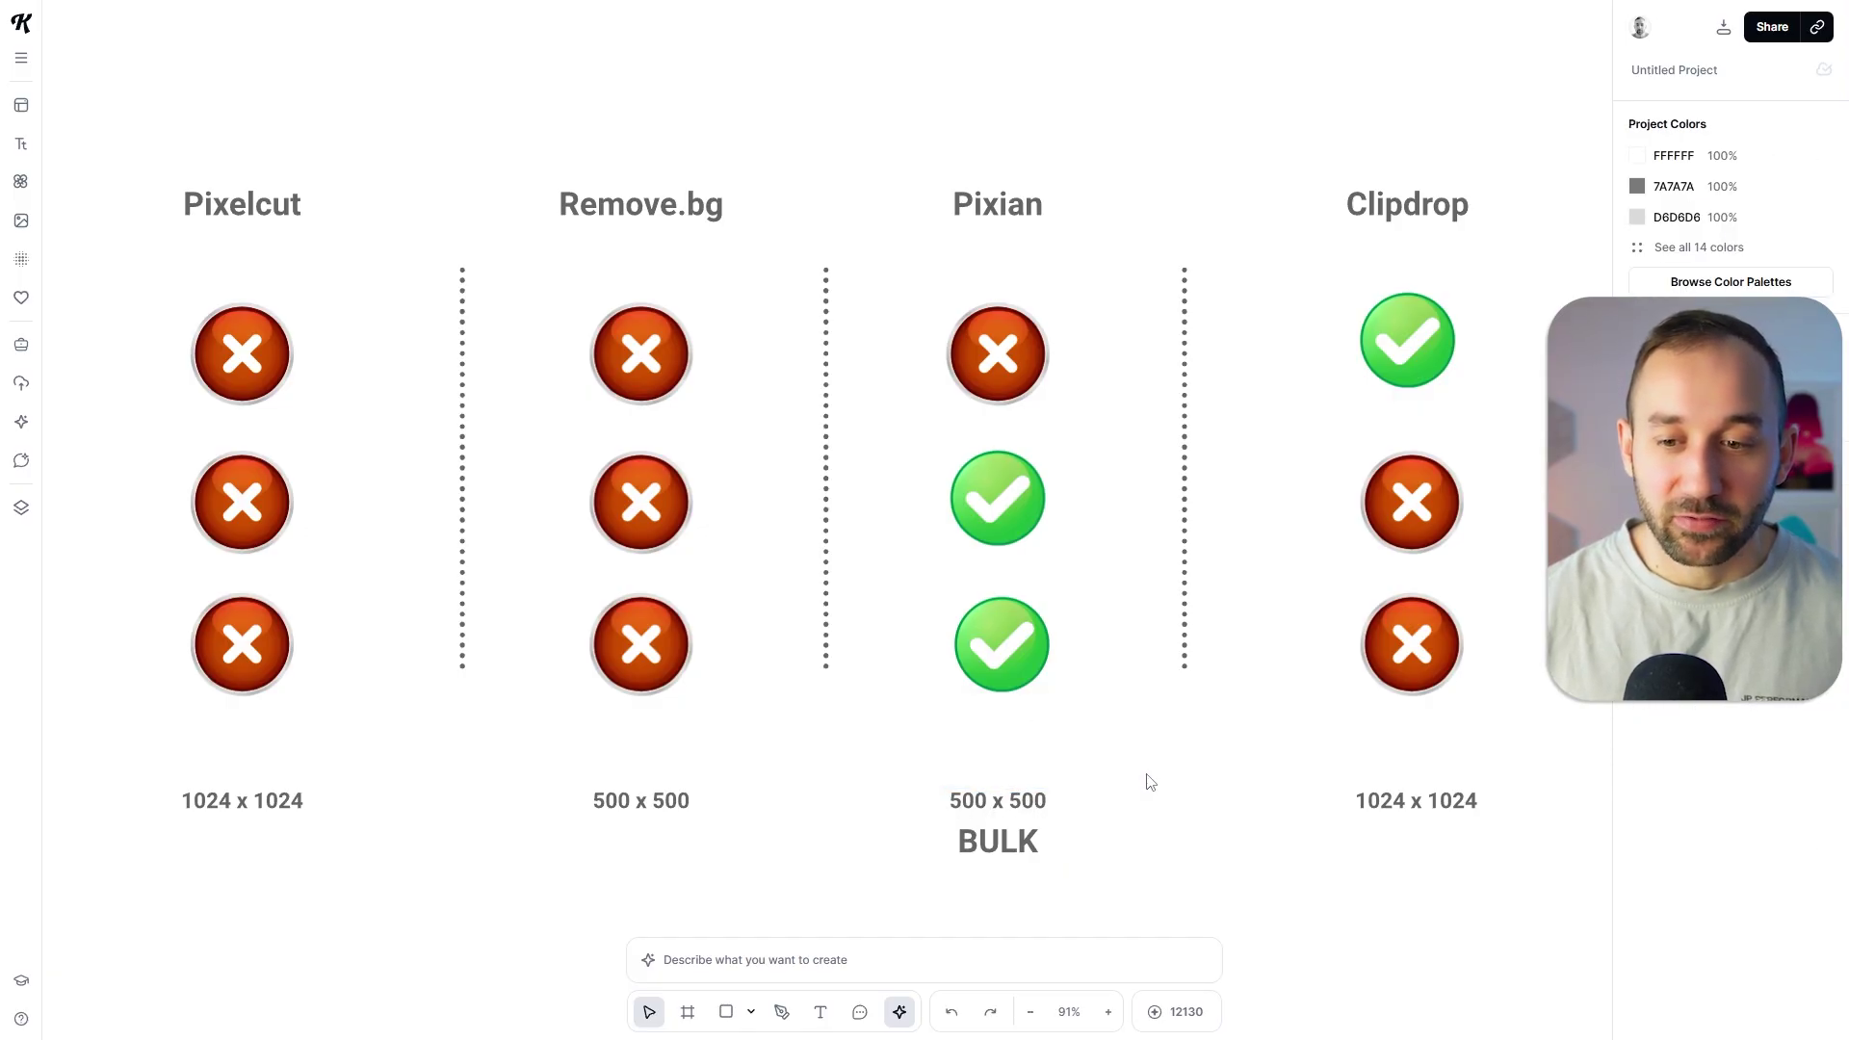
pyautogui.moveTo(1268, 146); pyautogui.dragTo(1562, 863)
pyautogui.click(1561, 861)
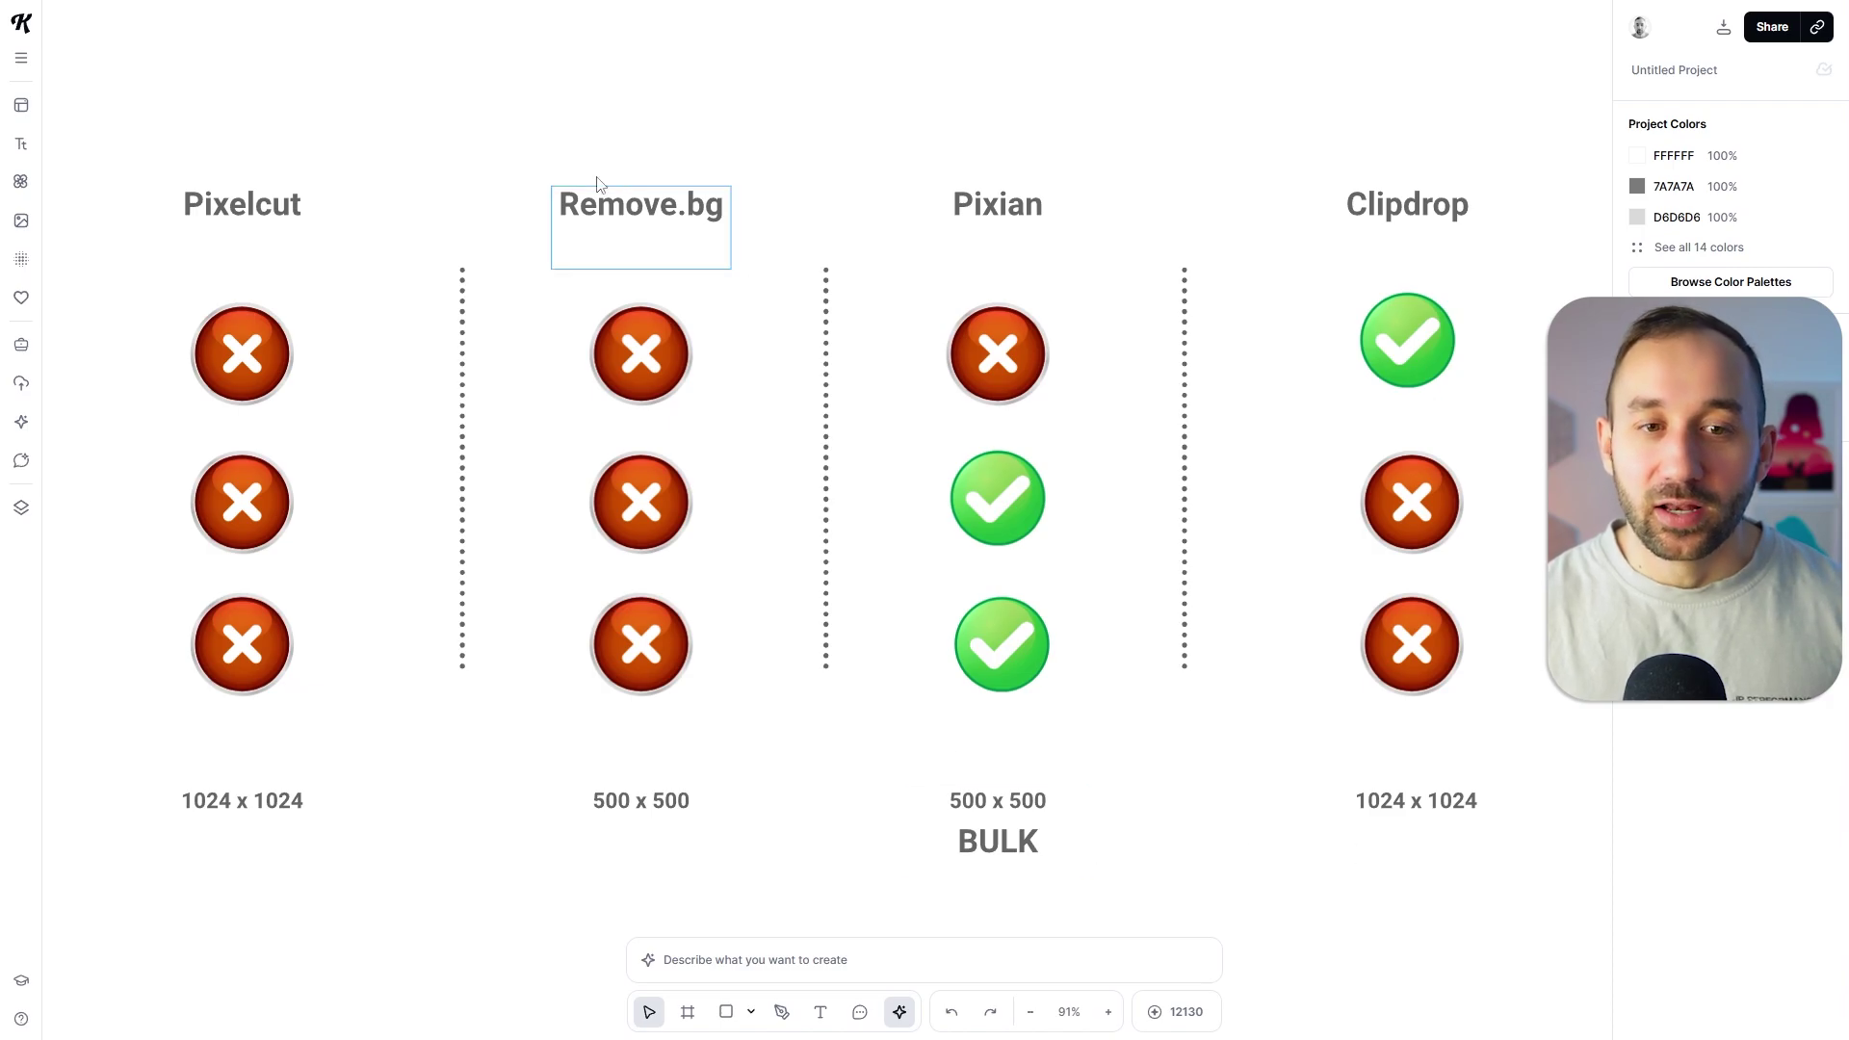
pyautogui.moveTo(555, 122); pyautogui.dragTo(1128, 905)
pyautogui.click(1132, 890)
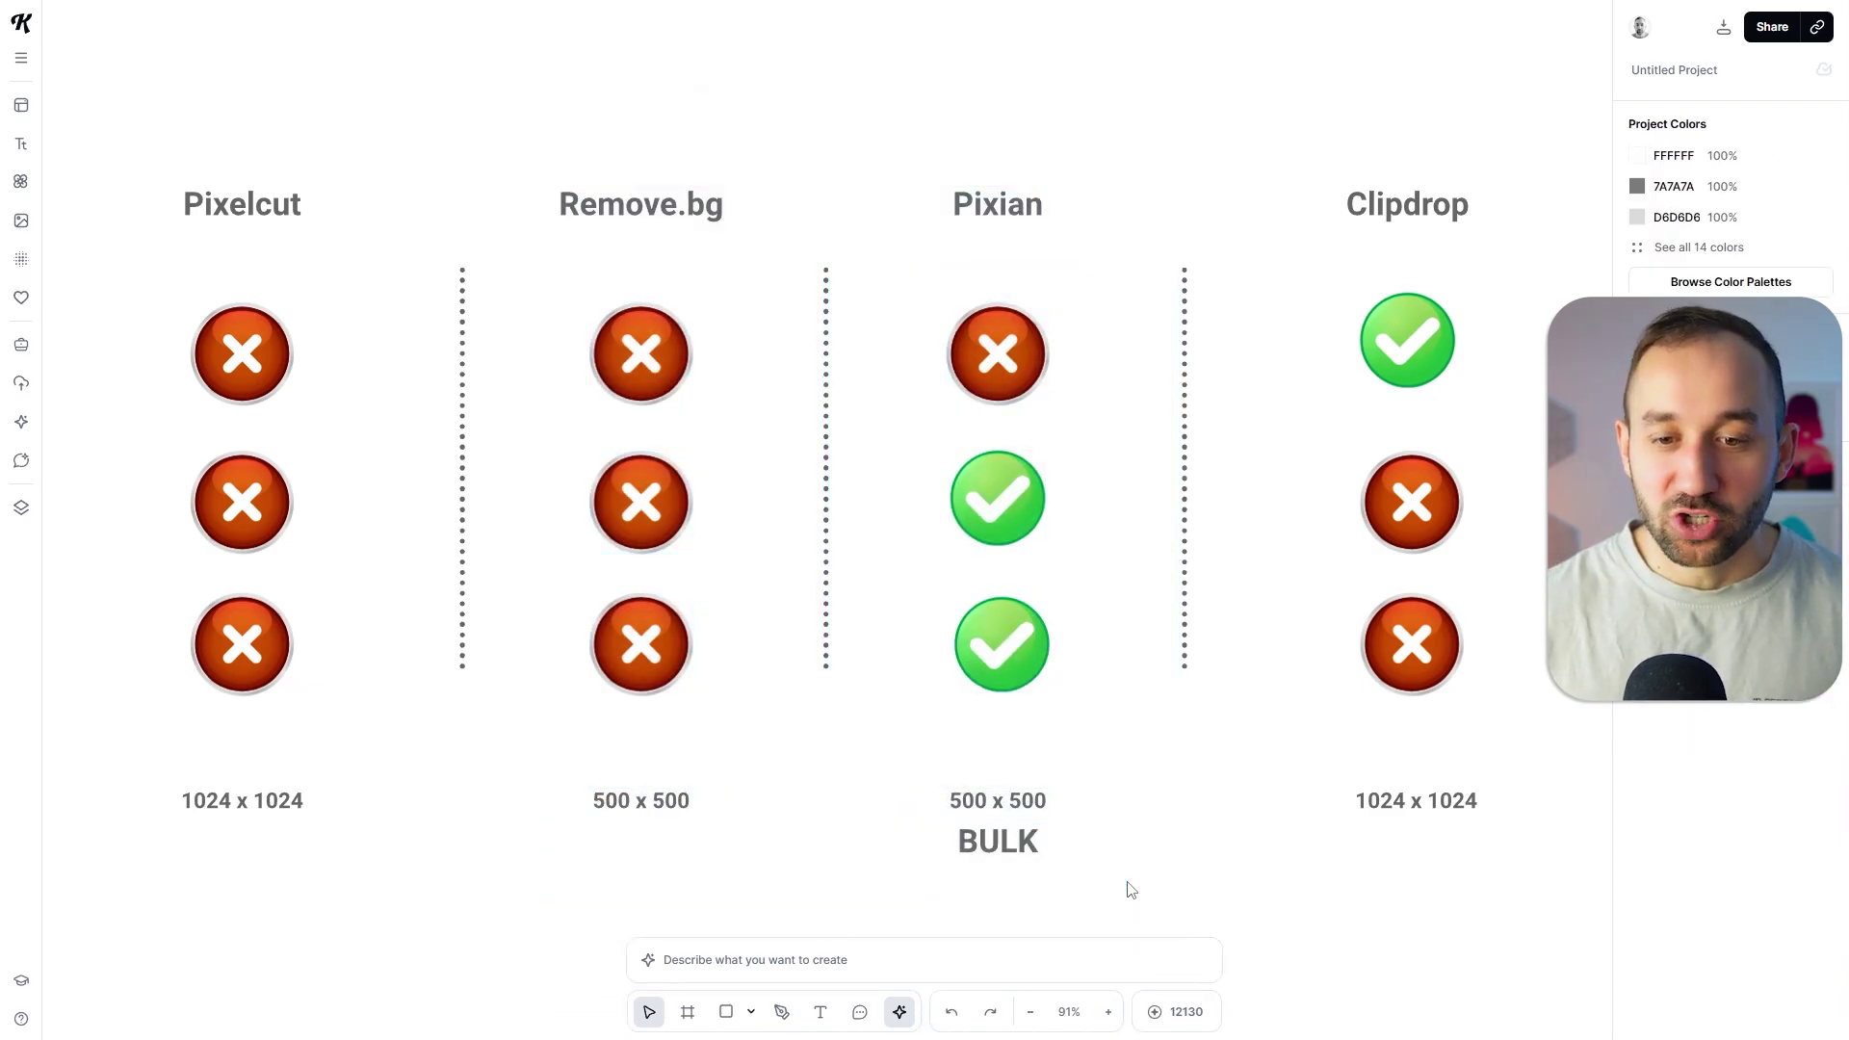